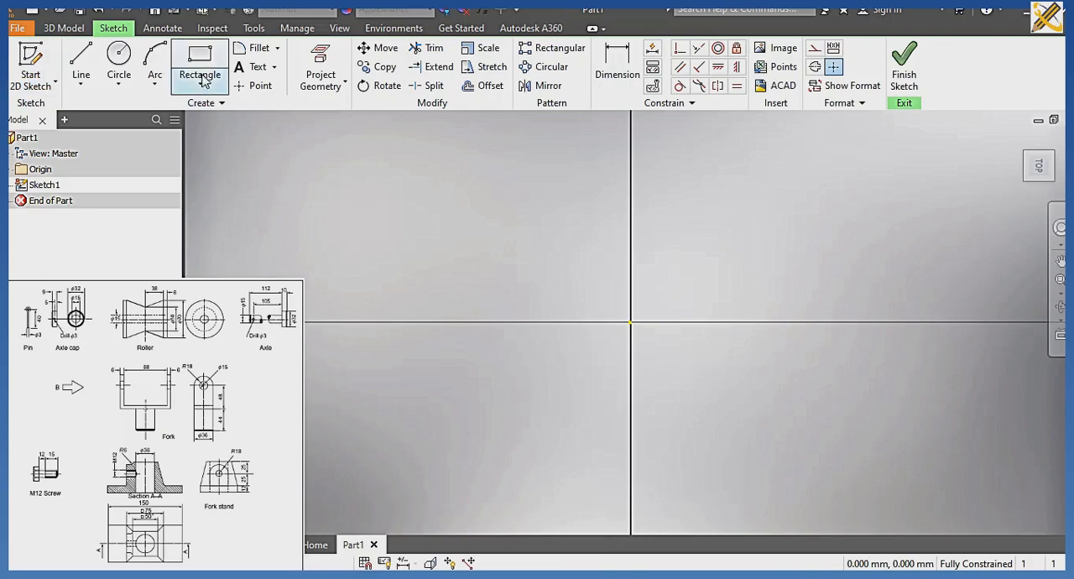
# Sketch a rectangle 150 mm long and 75 mm wide with its dimensions locked in.
pyautogui.click(198, 57)
pyautogui.click(198, 57)
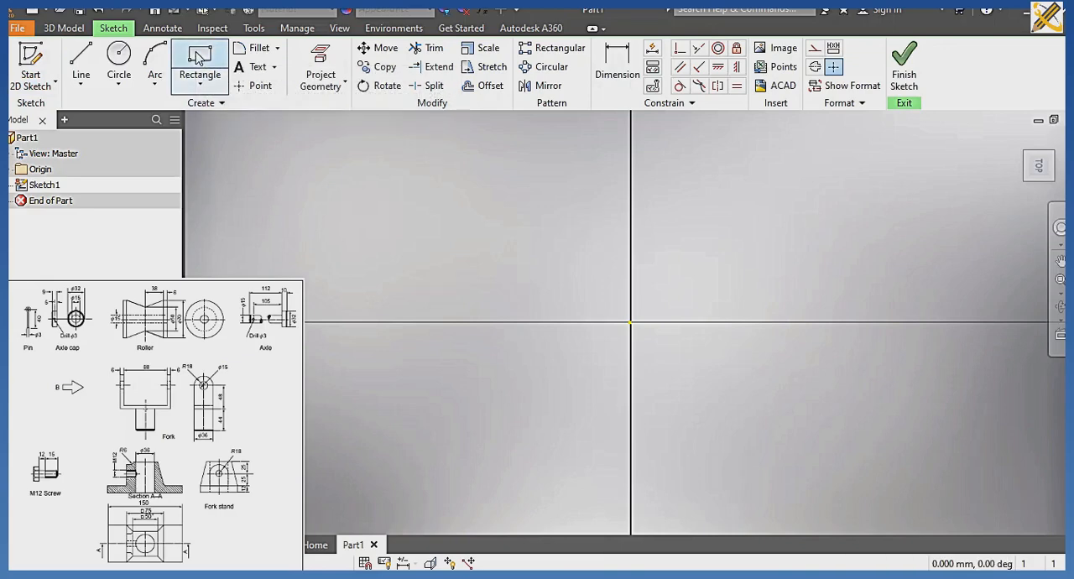
pyautogui.click(297, 207)
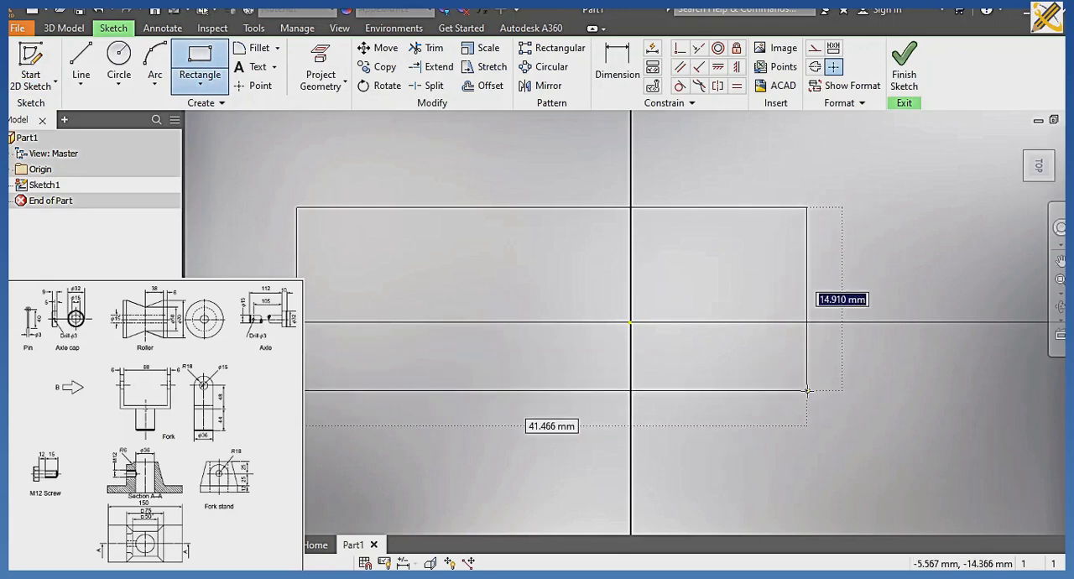
pyautogui.write('75')
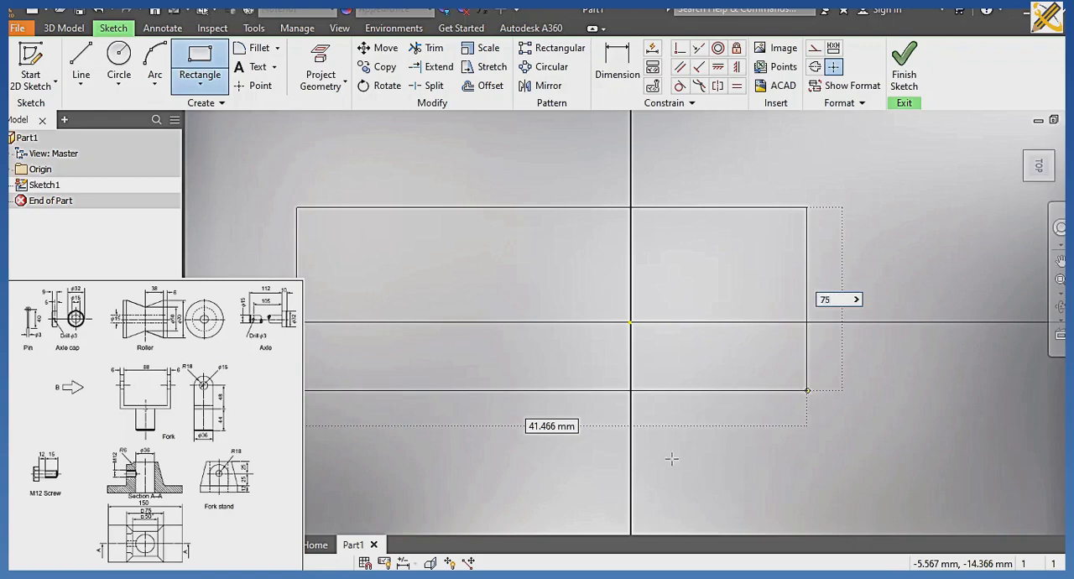
pyautogui.press('Tab')
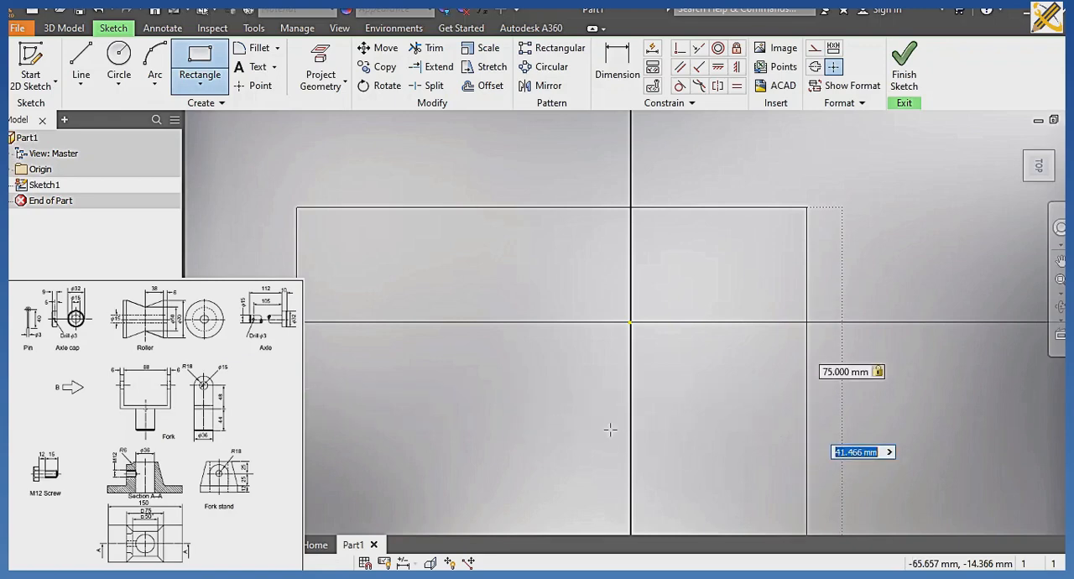
pyautogui.write('1')
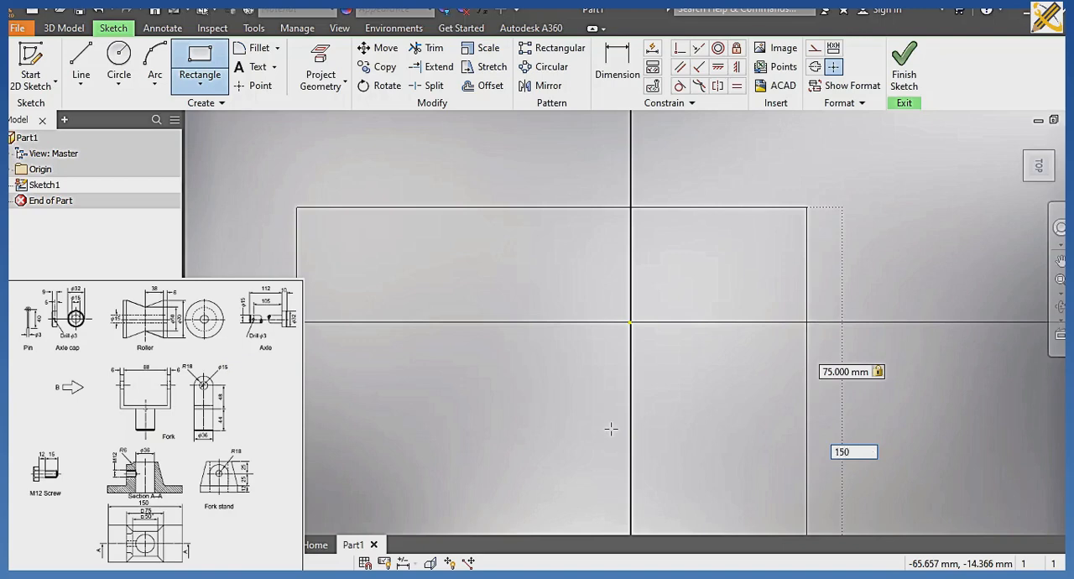
pyautogui.write('50')
pyautogui.press('Tab')
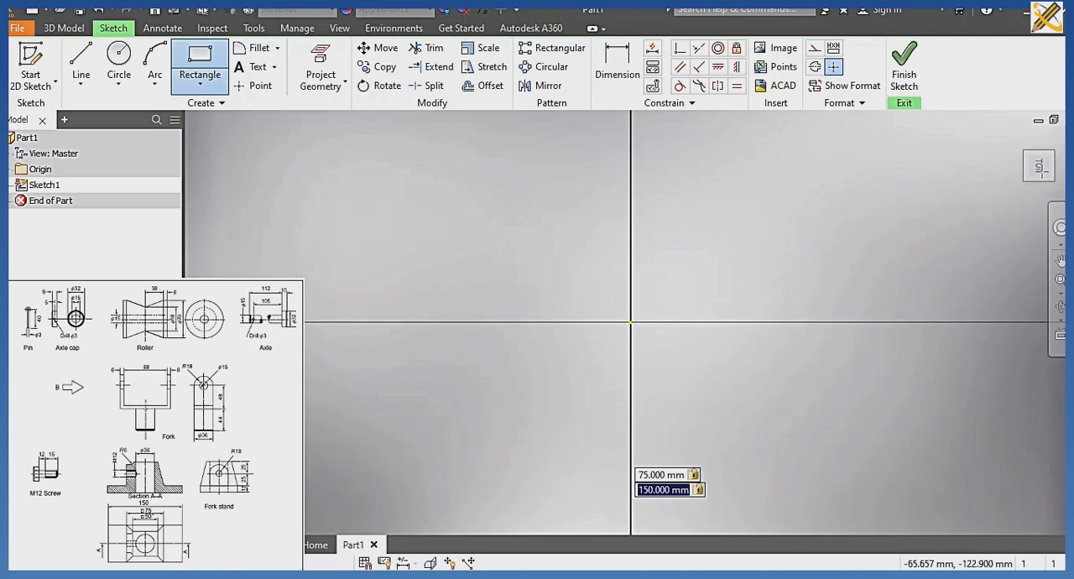
pyautogui.press('Return')
pyautogui.click(1037, 166)
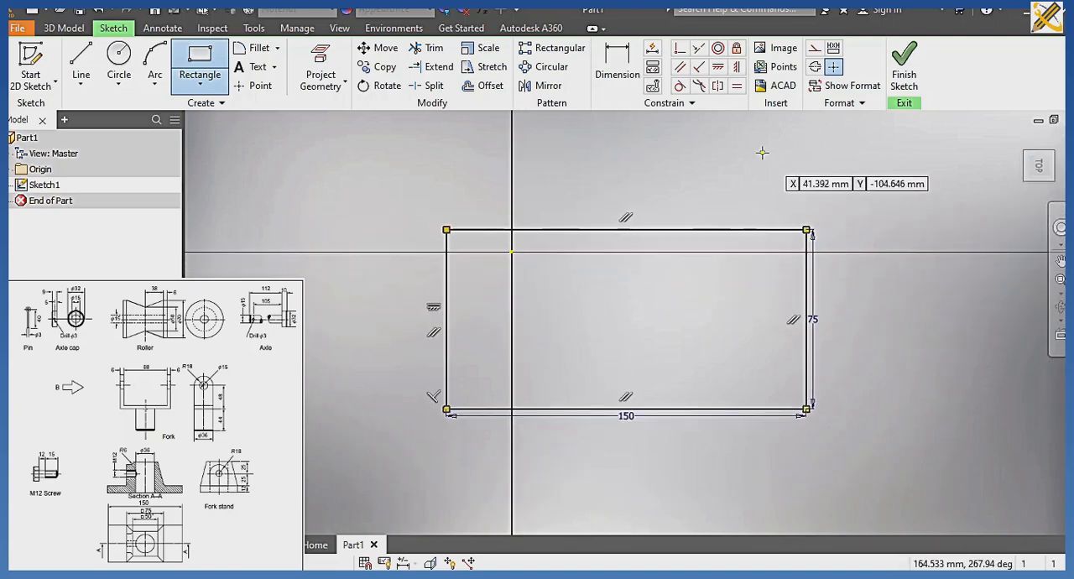
# Draw a horizontal and a vertical construction line crossing at the sketch origin.
pyautogui.click(814, 48)
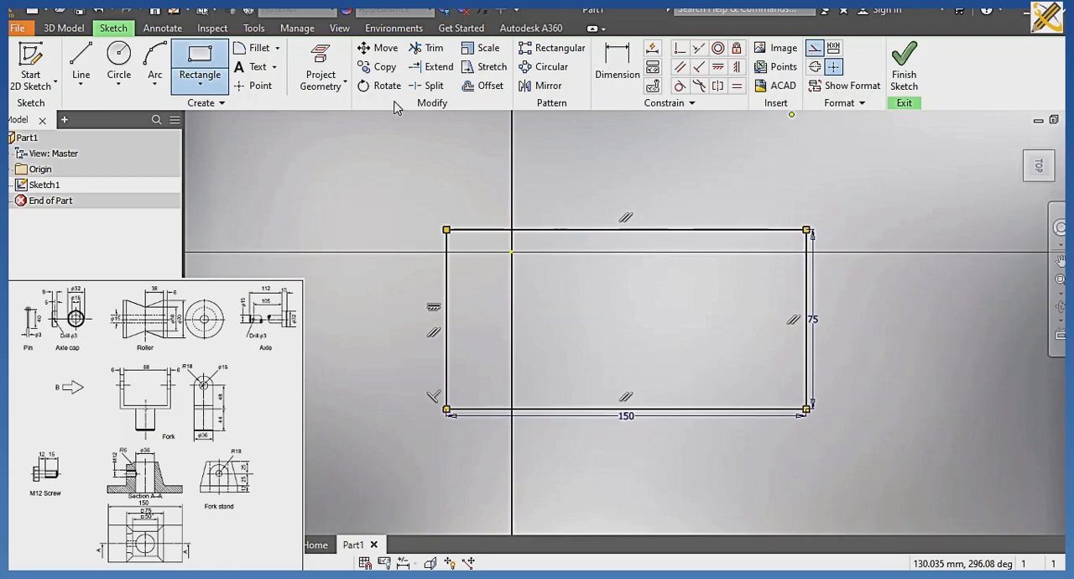
pyautogui.click(80, 66)
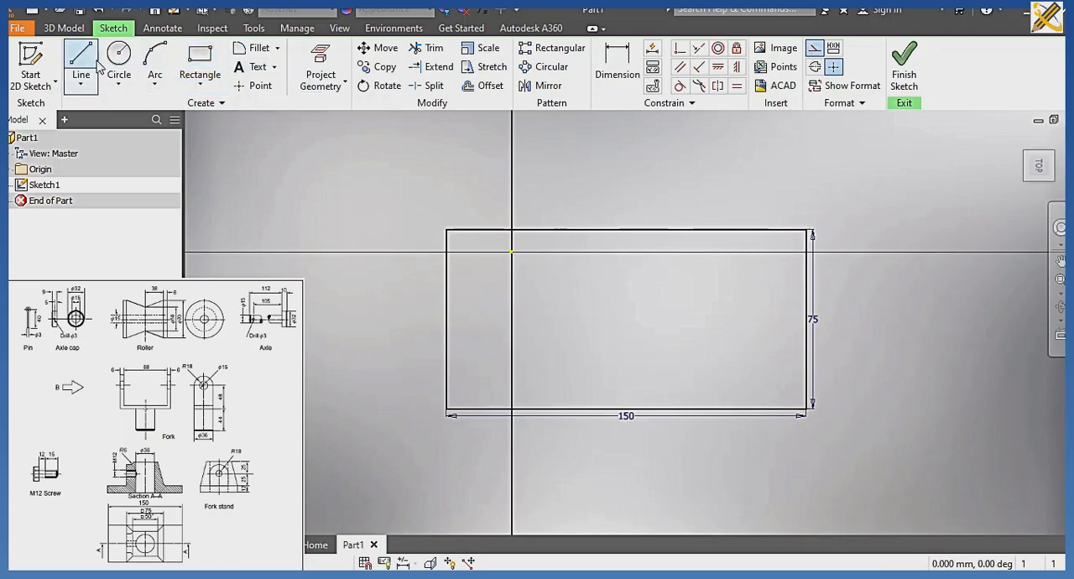
pyautogui.click(347, 251)
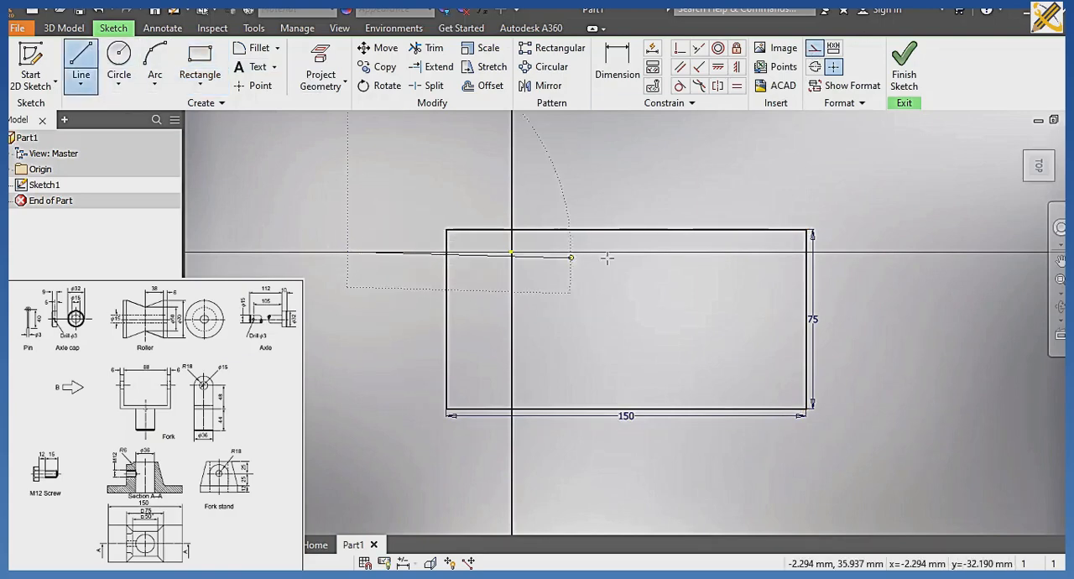
pyautogui.click(638, 250)
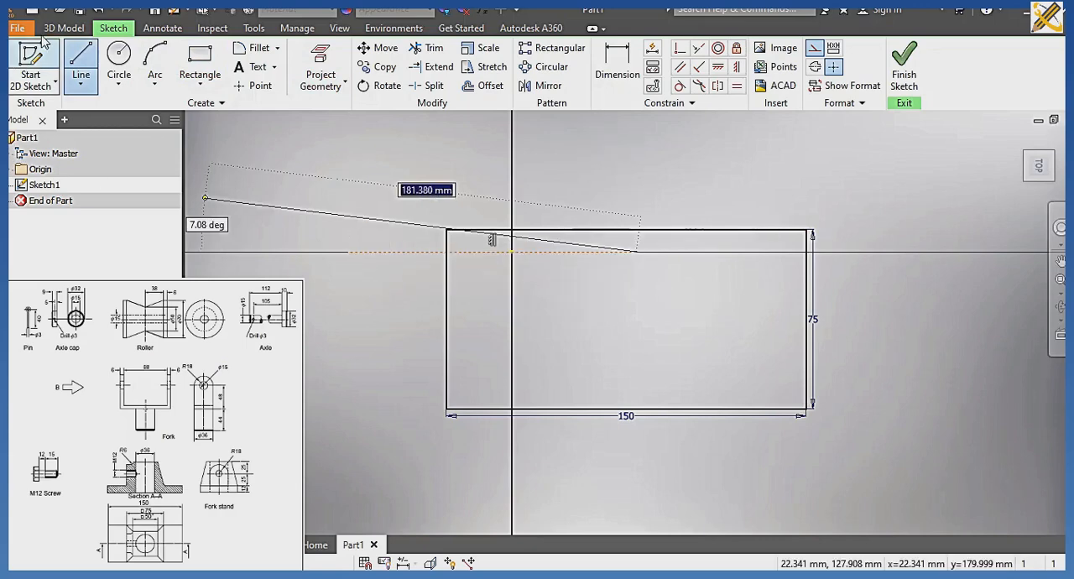
pyautogui.click(80, 63)
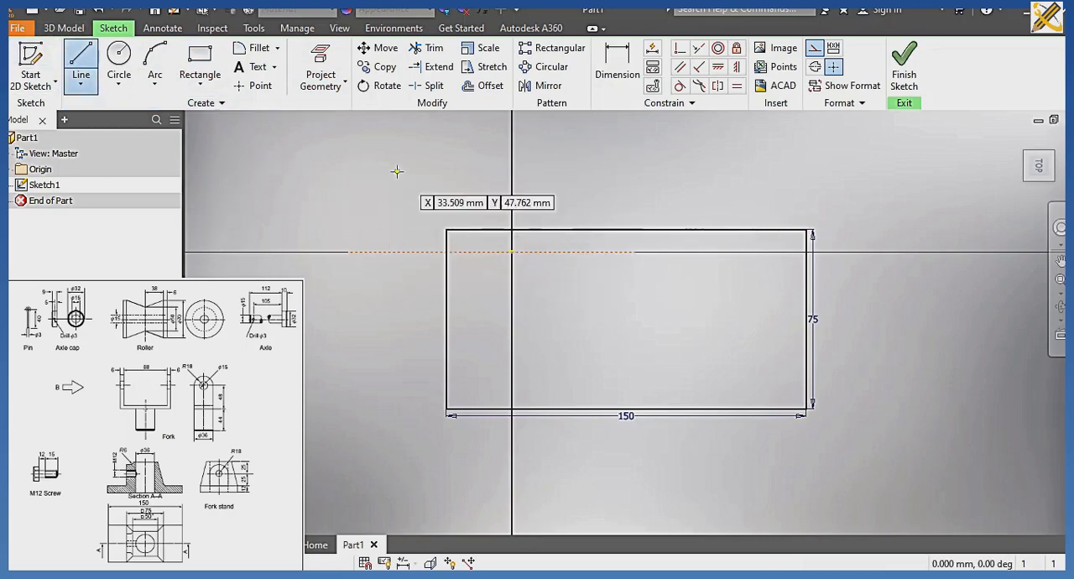
pyautogui.click(512, 151)
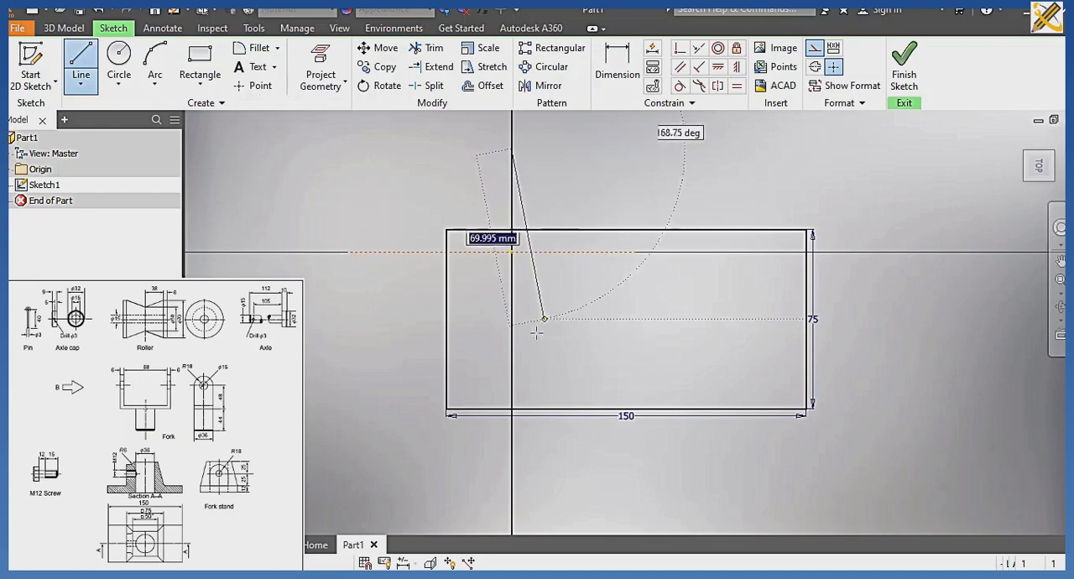
pyautogui.click(511, 349)
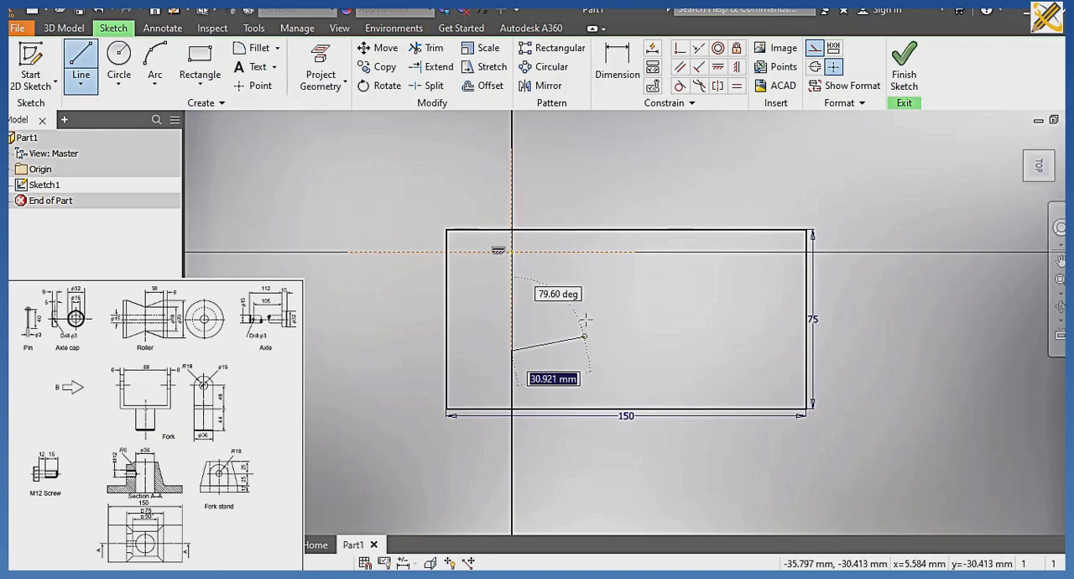
# Constrain the rectangle's short sides symmetric about the vertical construction line and its long sides symmetric about the horizontal one.
pyautogui.click(717, 86)
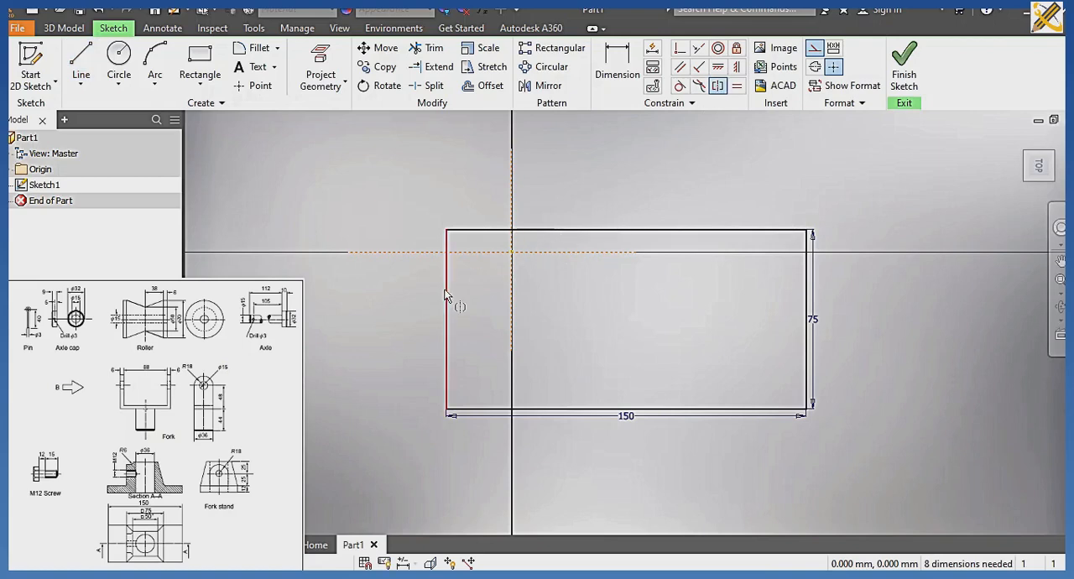
pyautogui.click(445, 296)
pyautogui.click(806, 290)
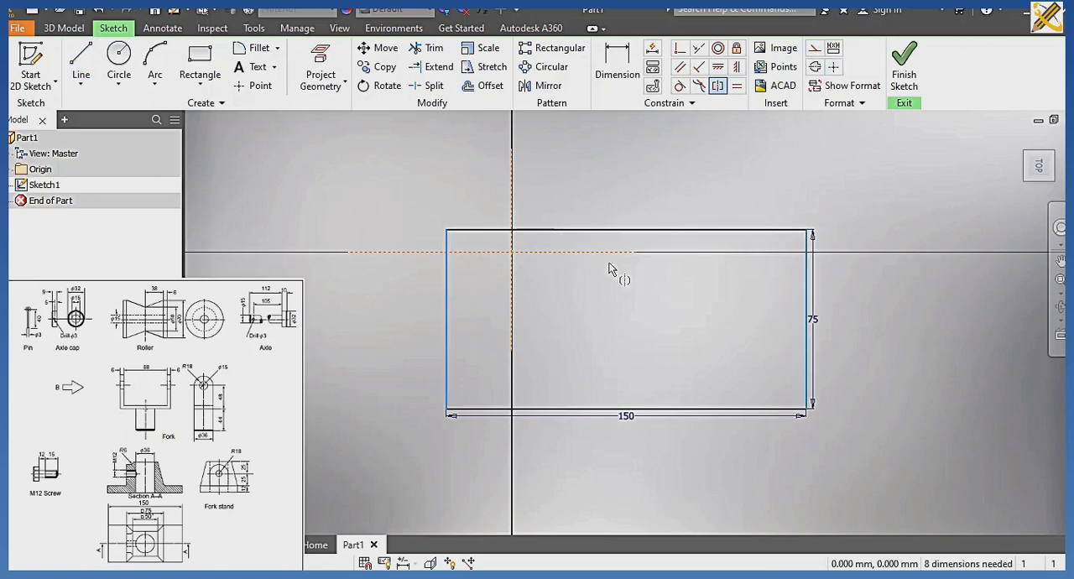
pyautogui.click(512, 200)
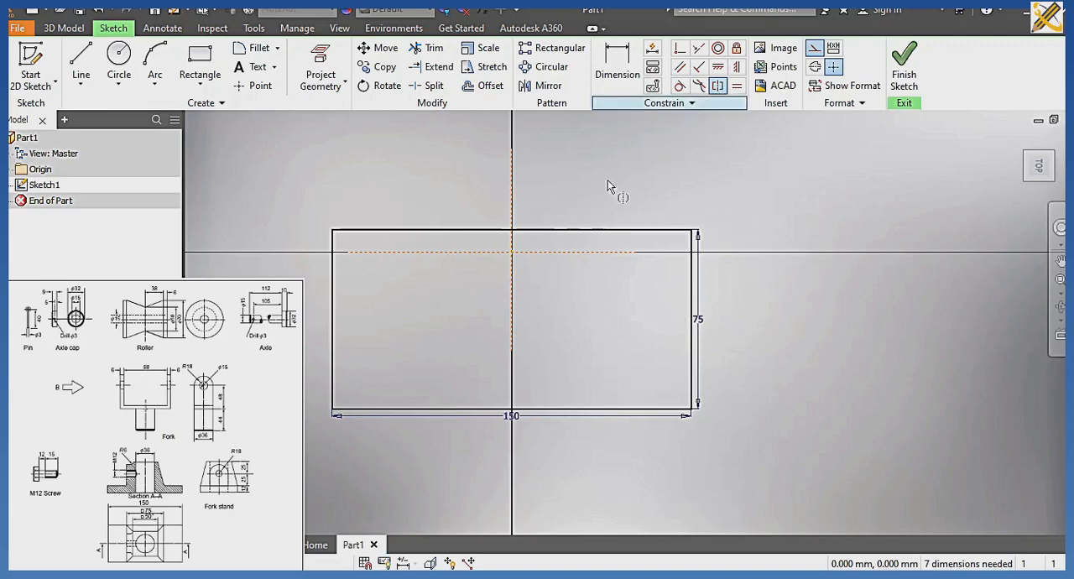
pyautogui.click(568, 230)
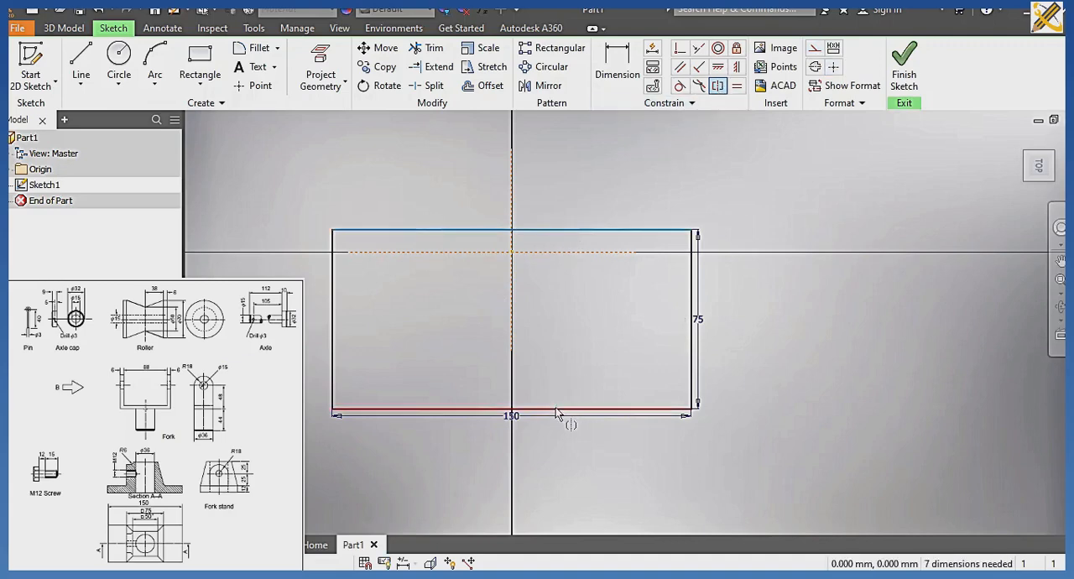
pyautogui.click(555, 410)
pyautogui.click(554, 252)
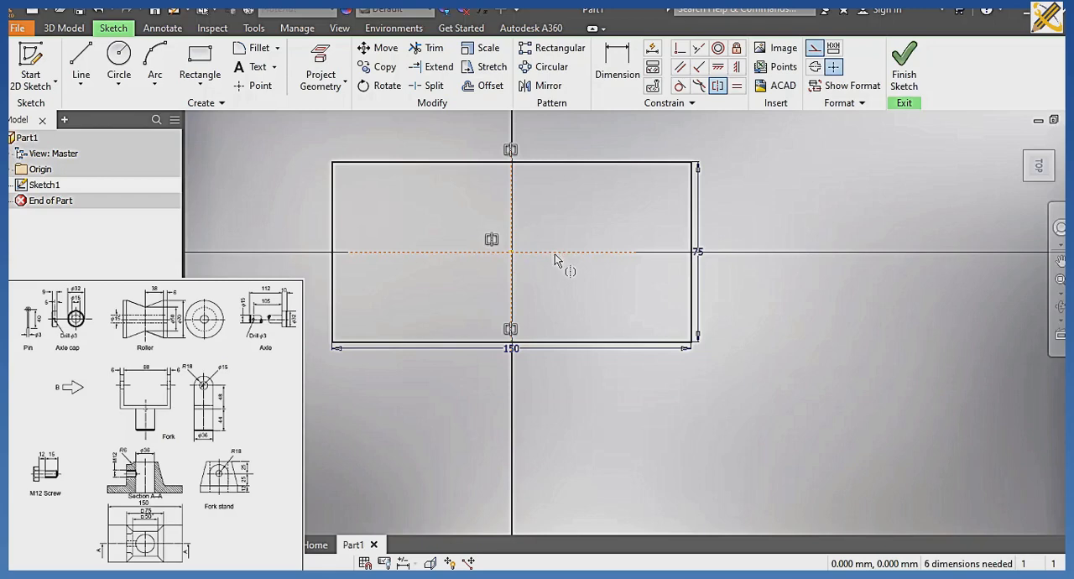
# Draw a vertical line between the rectangle's long sides, left of the centerline, and convert it from construction to normal geometry.
pyautogui.click(85, 62)
pyautogui.click(419, 161)
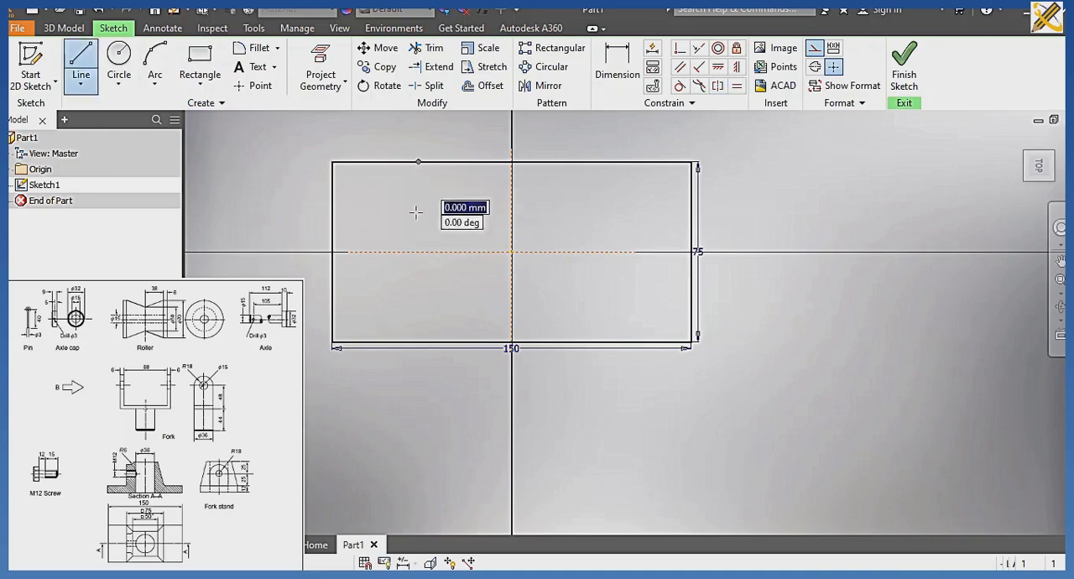
pyautogui.click(417, 342)
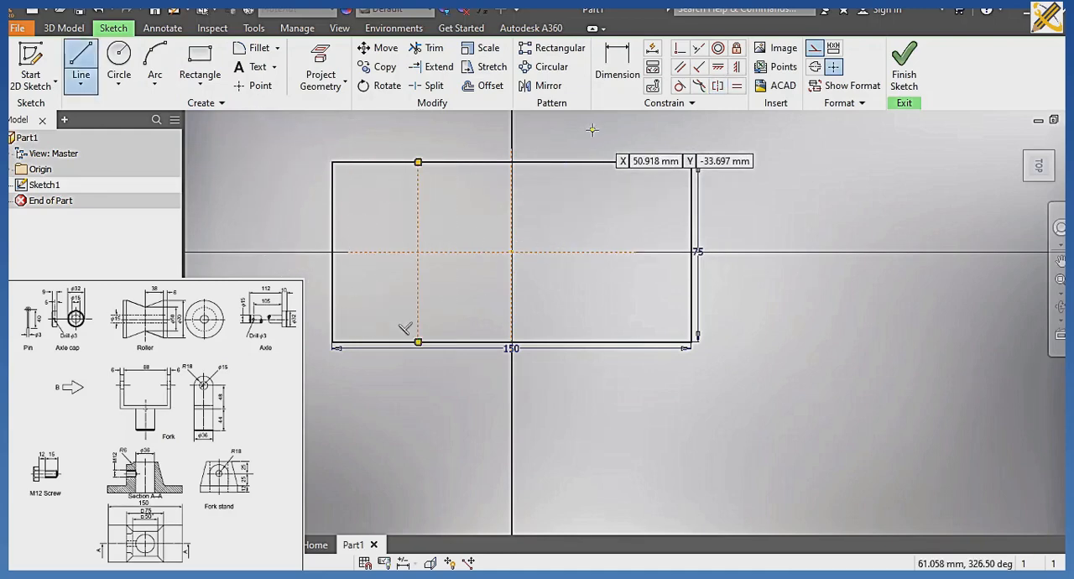
pyautogui.press('Escape')
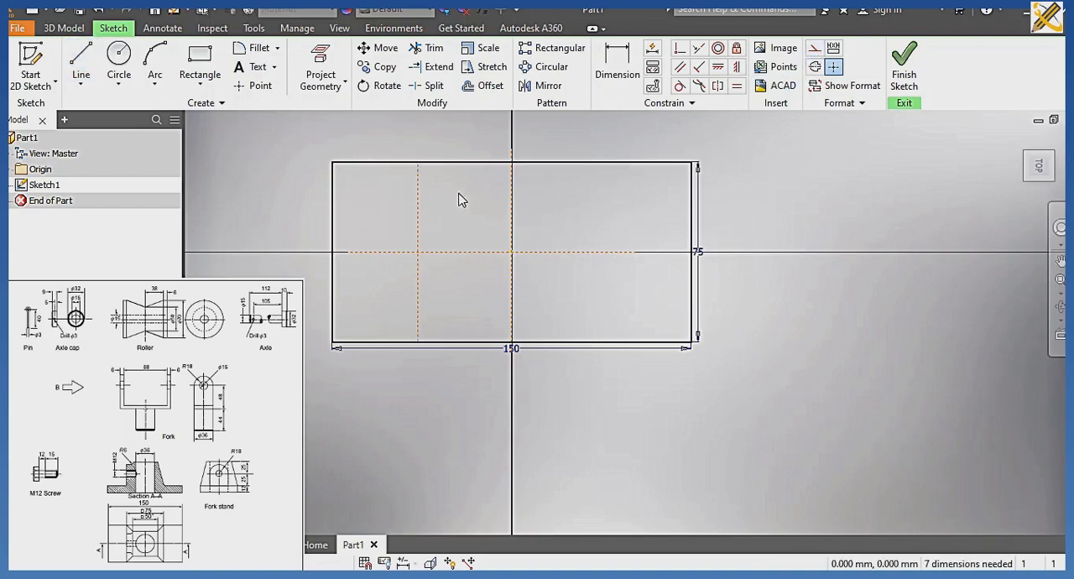
pyautogui.click(815, 52)
pyautogui.click(799, 182)
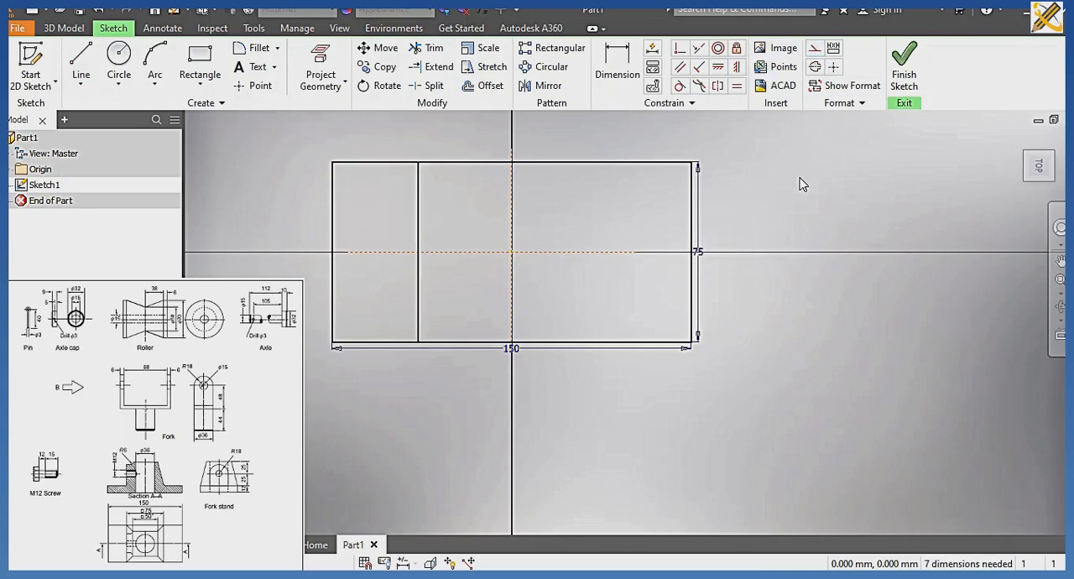
# Draw a second vertical line between the rectangle's long sides, right of the vertical centerline.
pyautogui.click(81, 57)
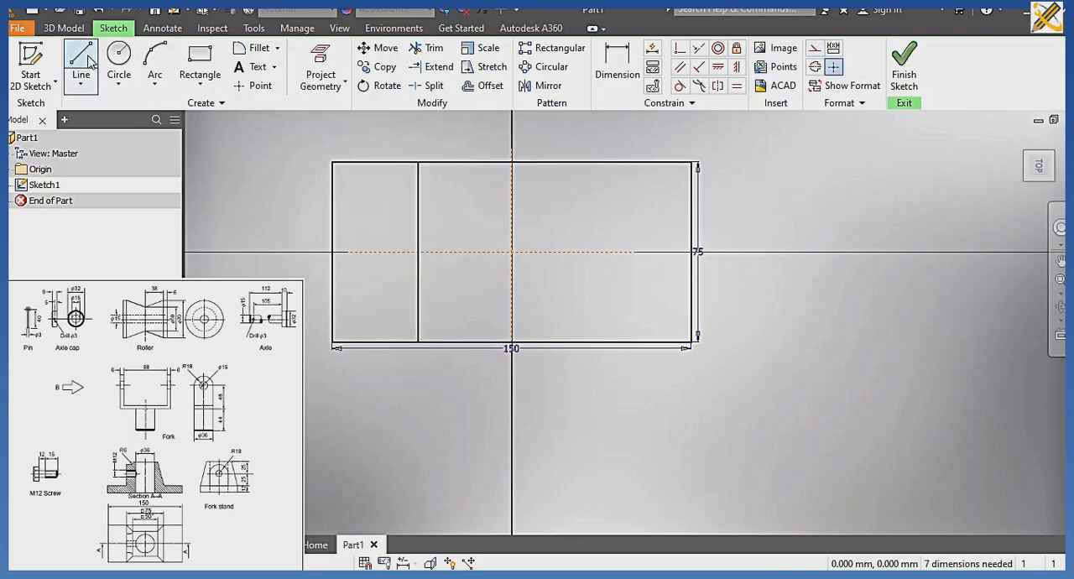
pyautogui.click(595, 164)
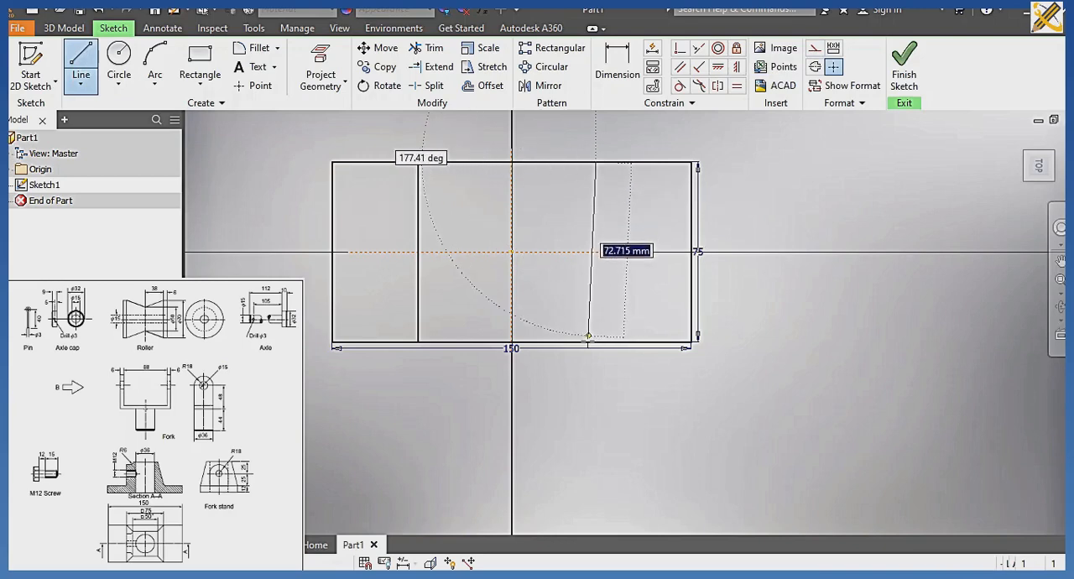
pyautogui.click(596, 341)
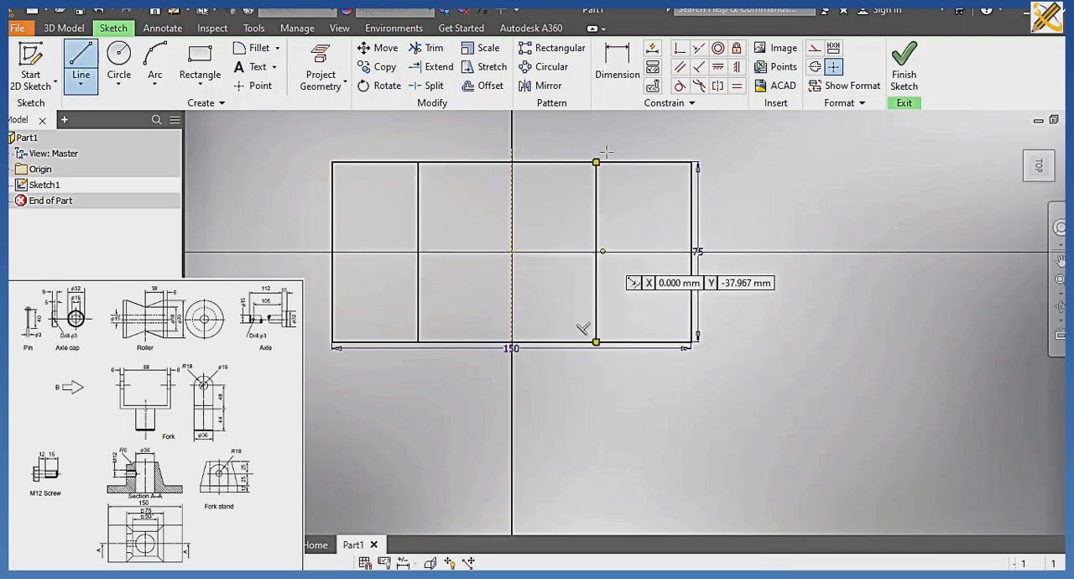
# Dimension the distance between the two inner vertical lines as 75 mm.
pyautogui.click(617, 63)
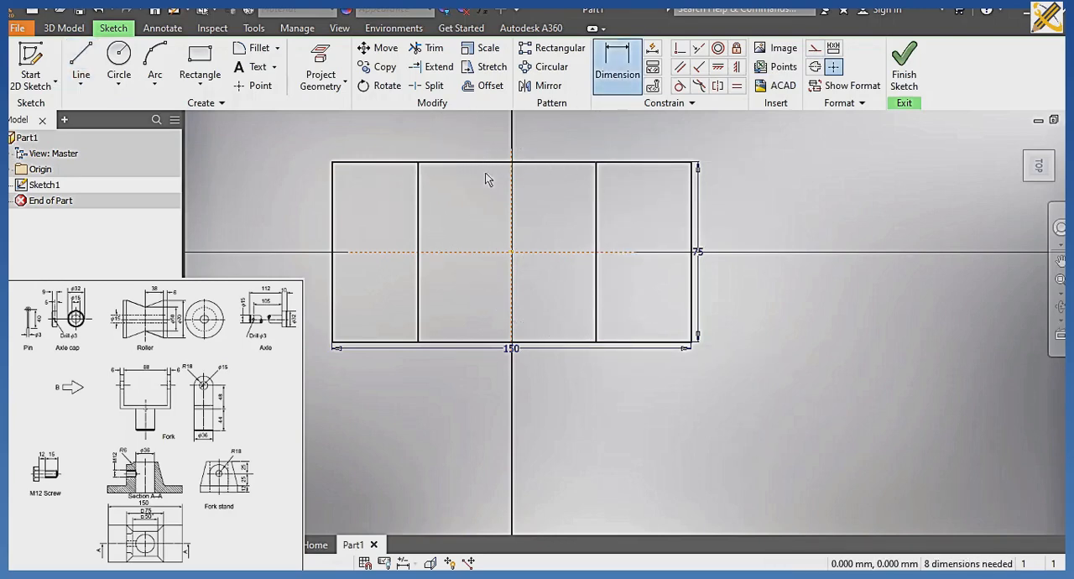
pyautogui.click(419, 219)
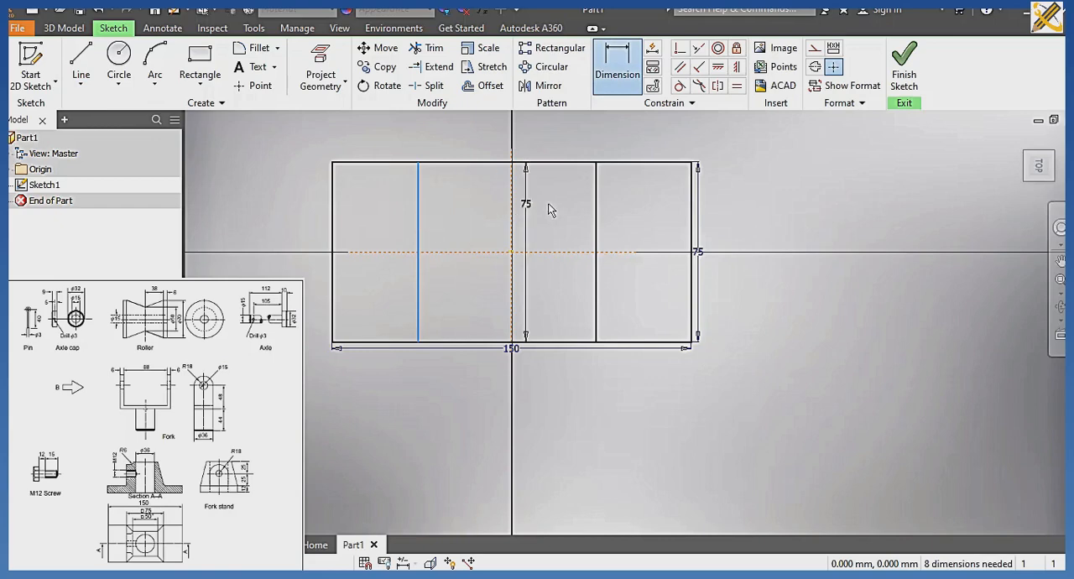
pyautogui.click(596, 176)
pyautogui.click(522, 137)
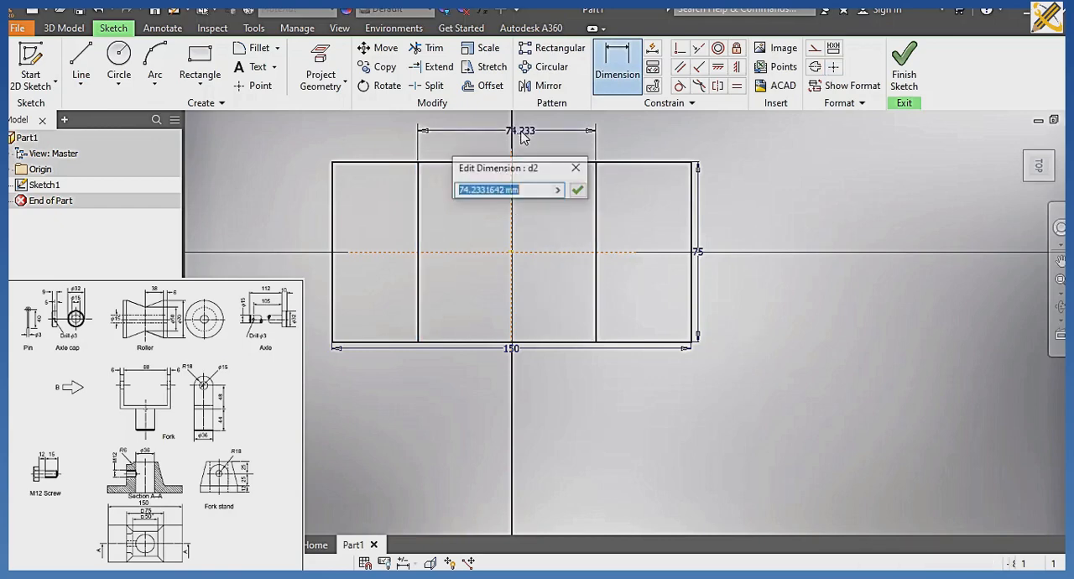
pyautogui.write('75')
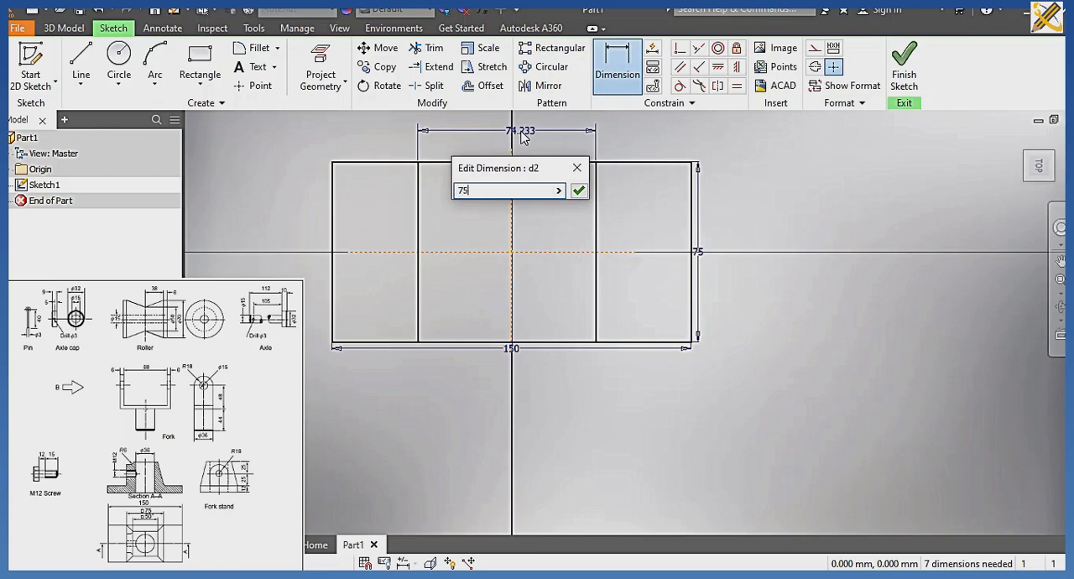
pyautogui.press('Return')
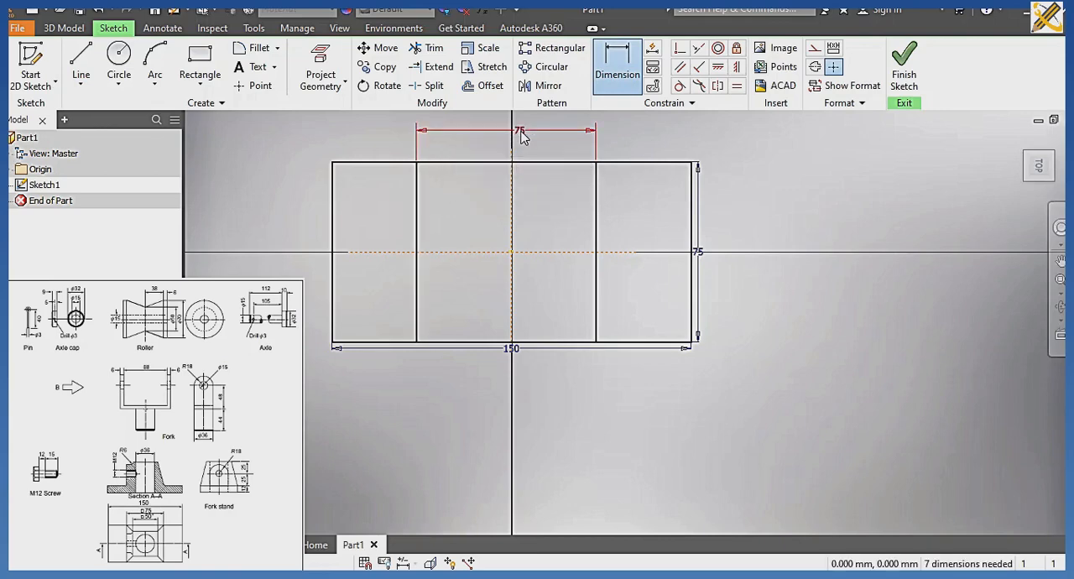
pyautogui.press('Escape')
# Constrain the two inner vertical lines symmetric about the vertical construction line and finish the sketch.
pyautogui.click(717, 87)
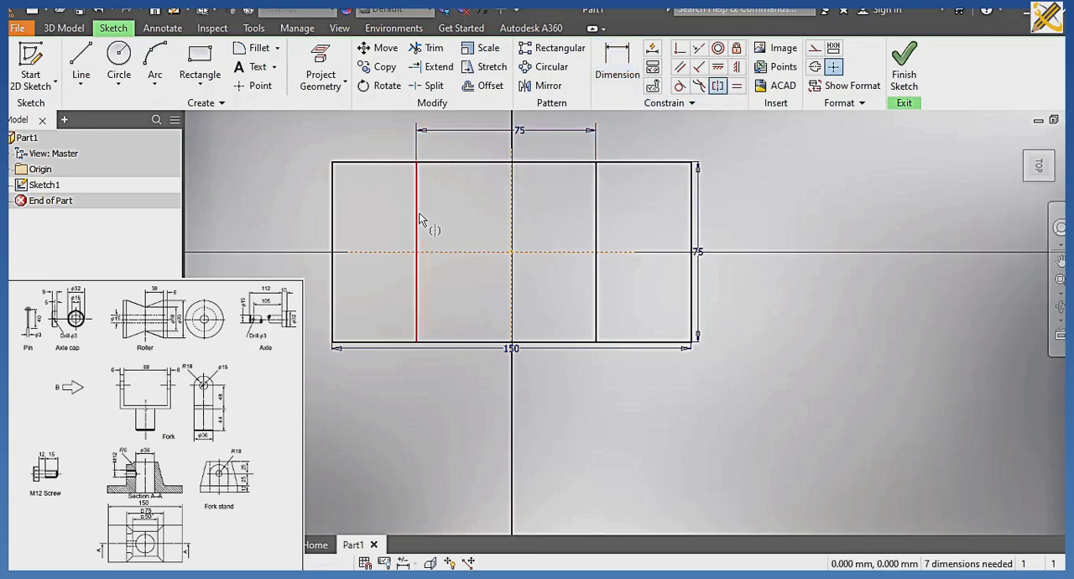
pyautogui.click(417, 219)
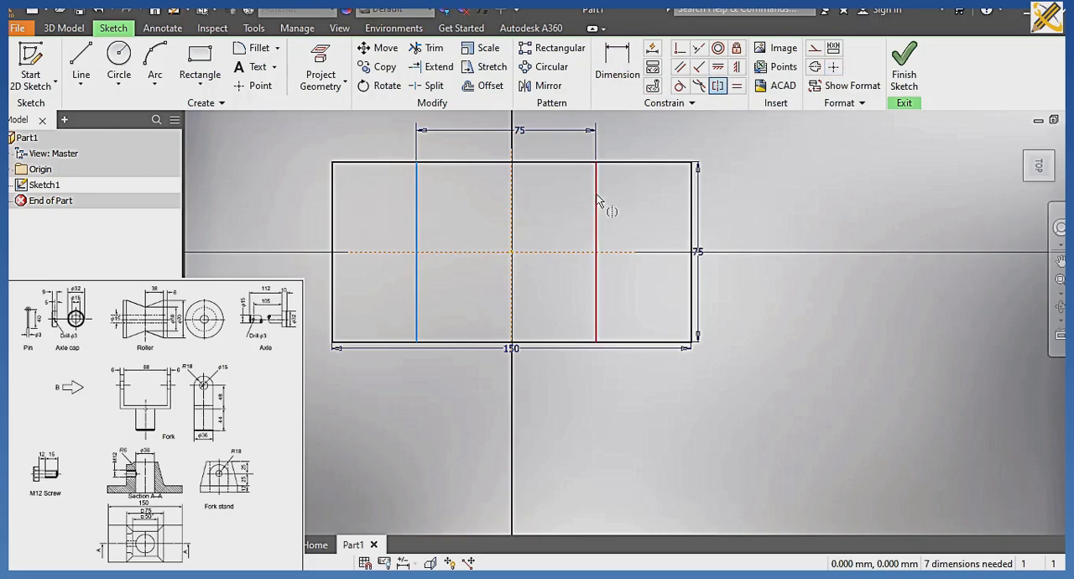
pyautogui.click(597, 201)
pyautogui.click(513, 222)
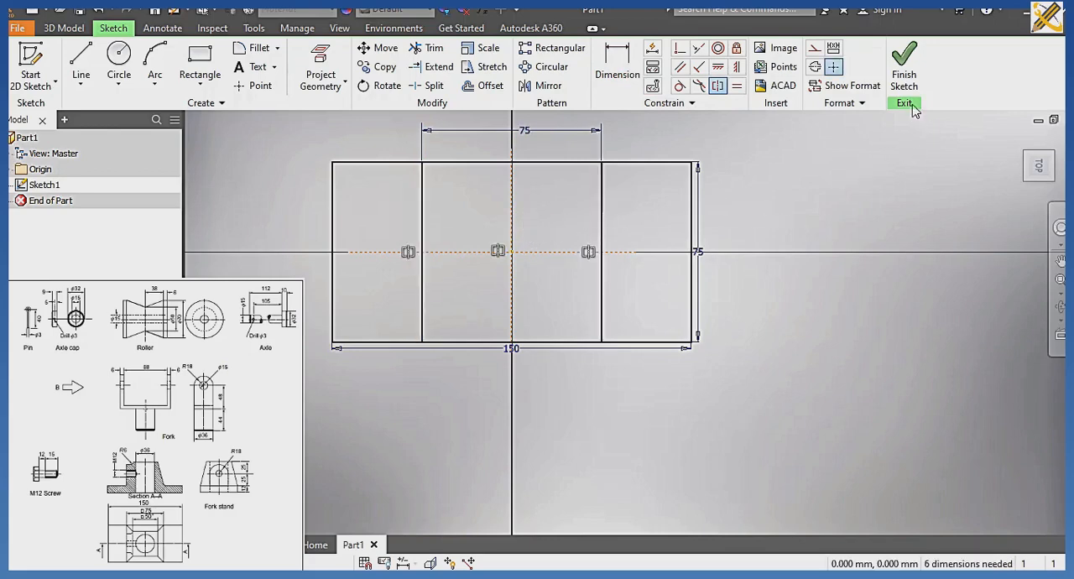
pyautogui.click(908, 82)
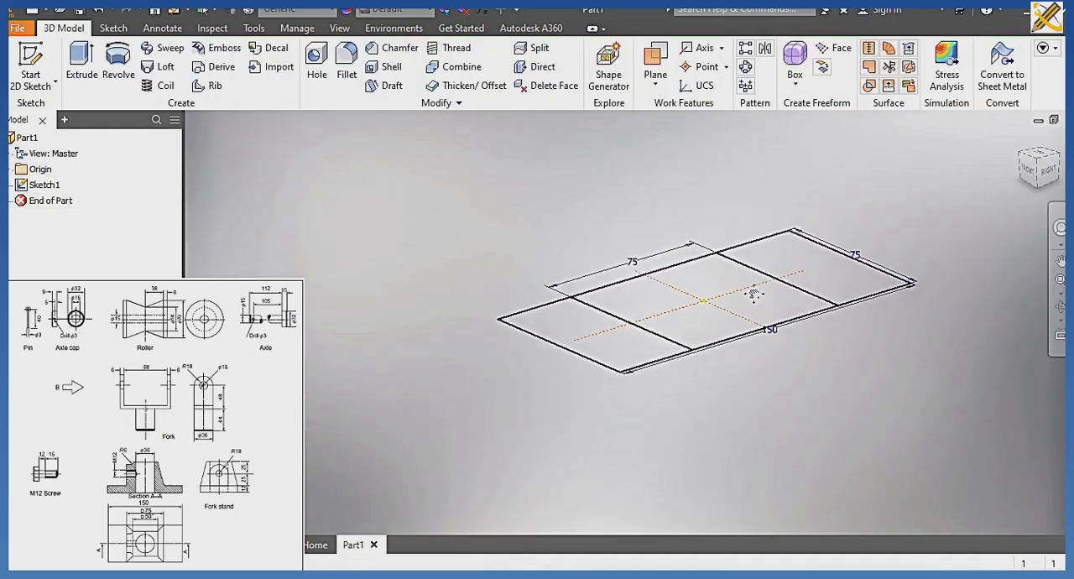
# Create a work plane offset 50 mm above the XZ plane.
pyautogui.click(10, 169)
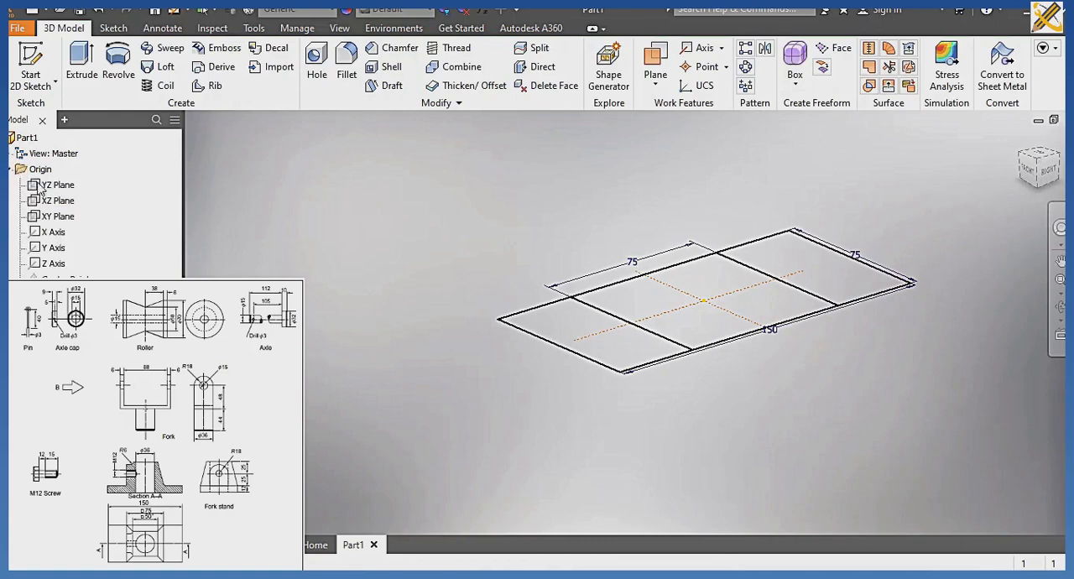
pyautogui.click(58, 205)
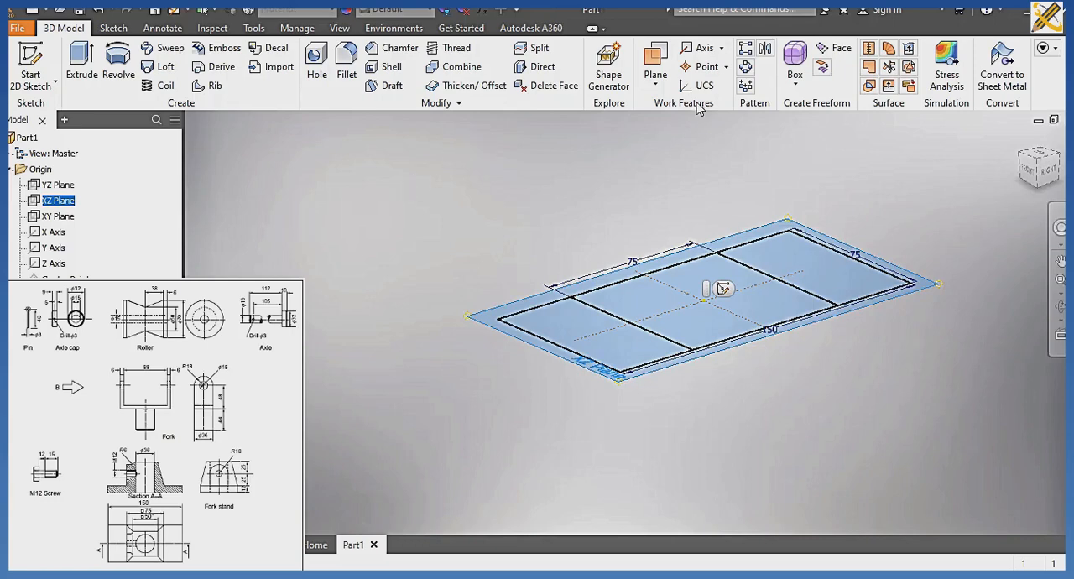
pyautogui.click(658, 82)
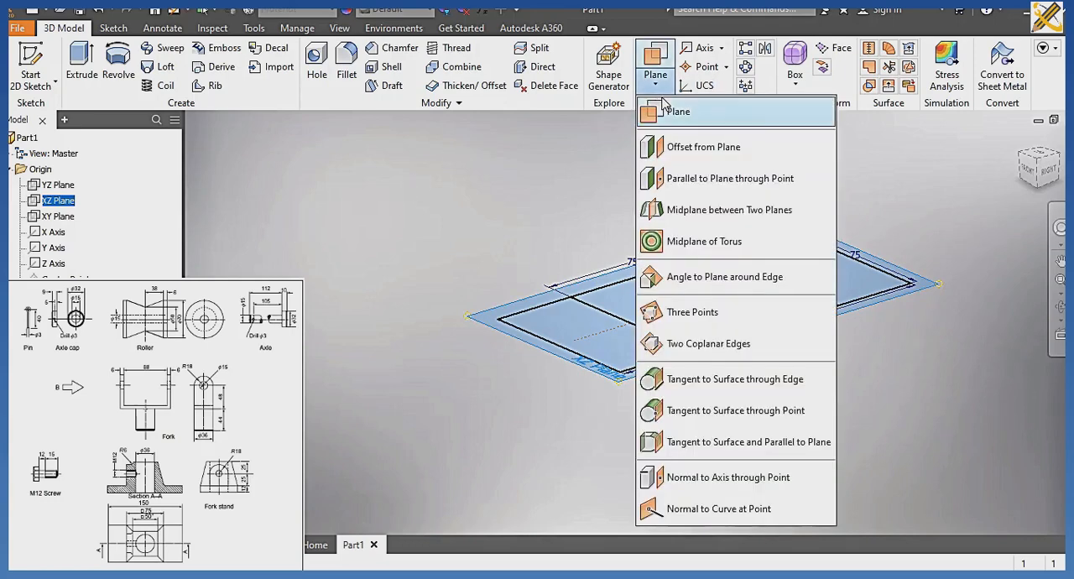
pyautogui.click(693, 147)
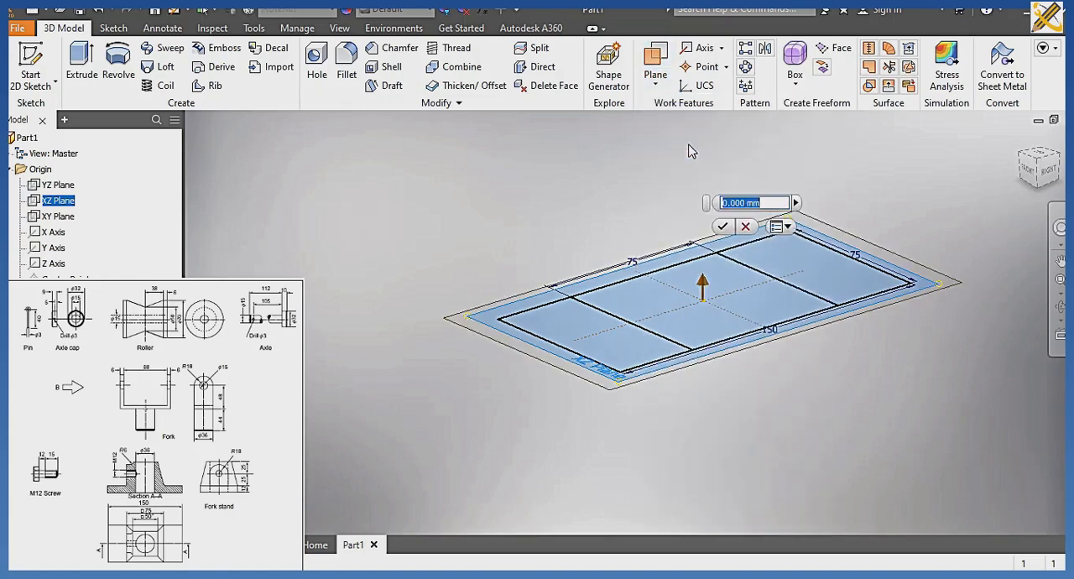
pyautogui.write('50')
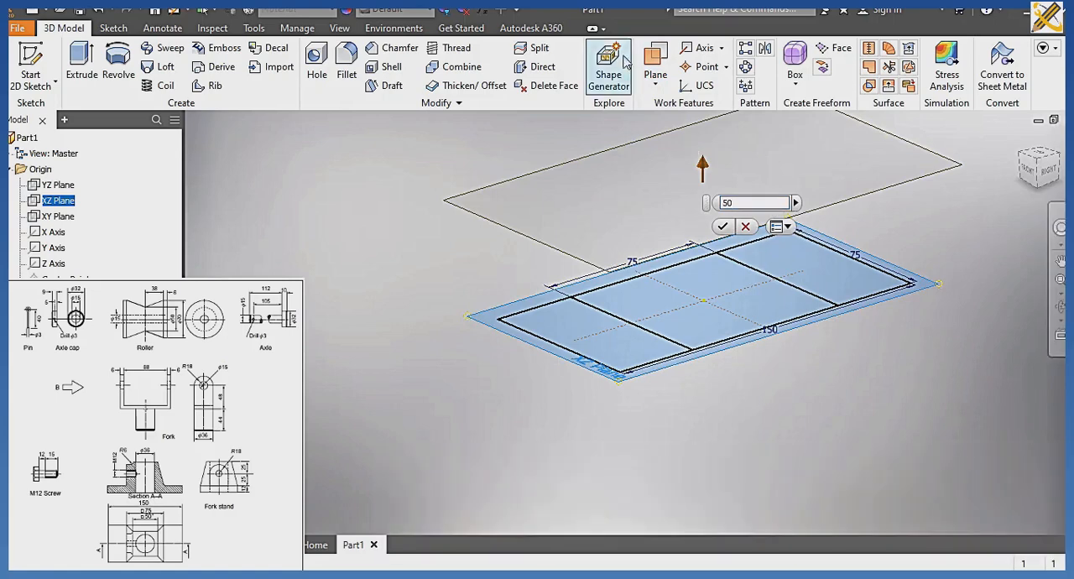
pyautogui.click(724, 227)
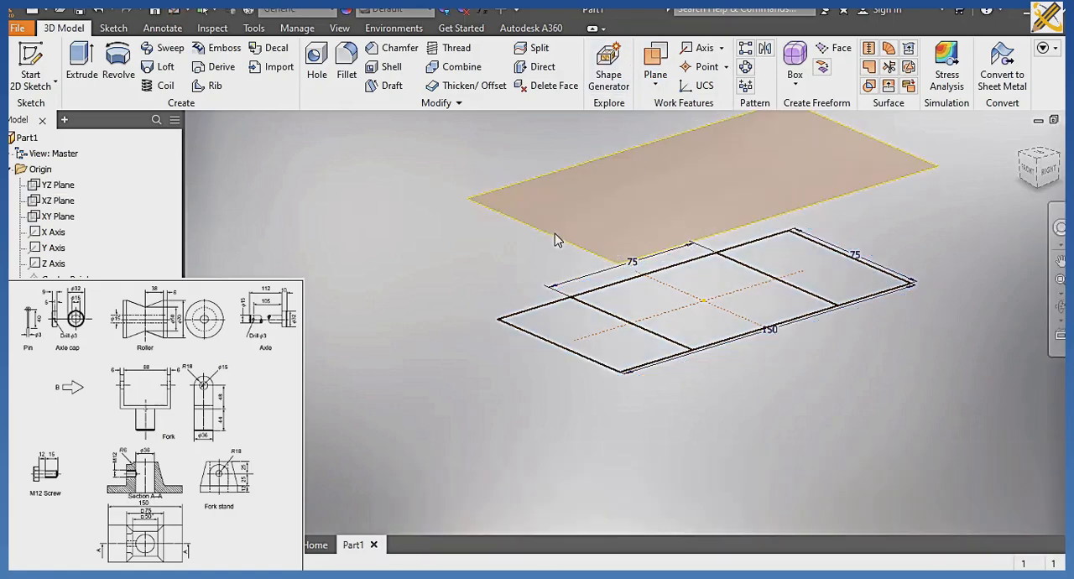
# Start a sketch on the offset plane and draw a 50 x 50 mm square outside the base outline.
pyautogui.click(552, 236)
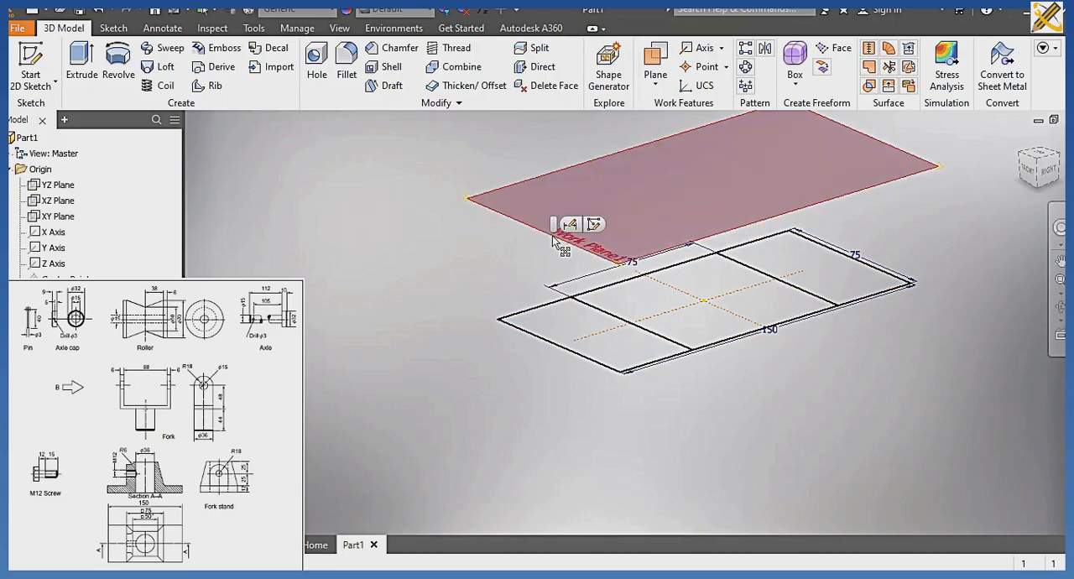
pyautogui.click(594, 224)
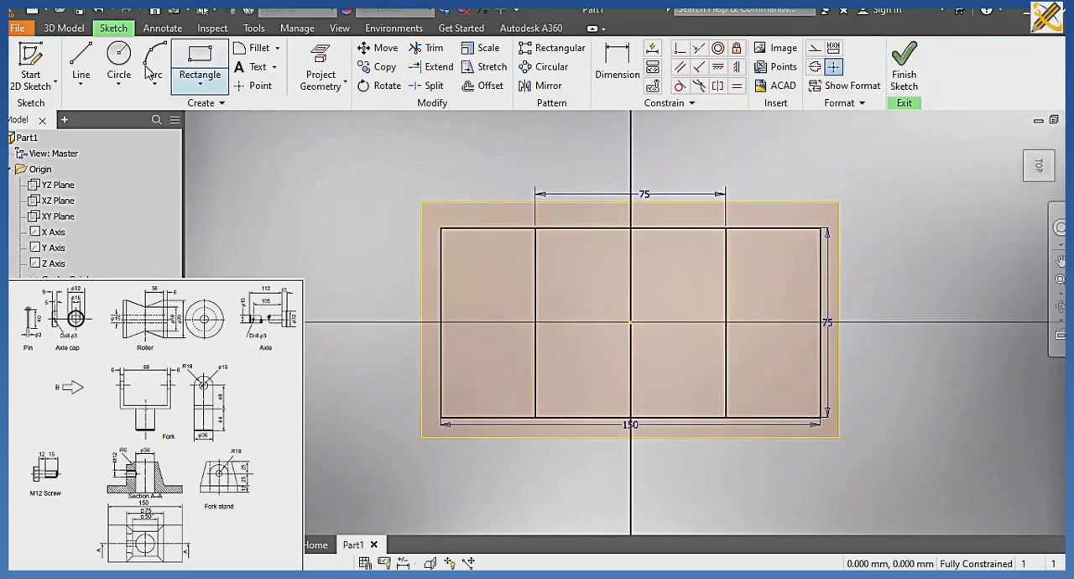
pyautogui.click(202, 67)
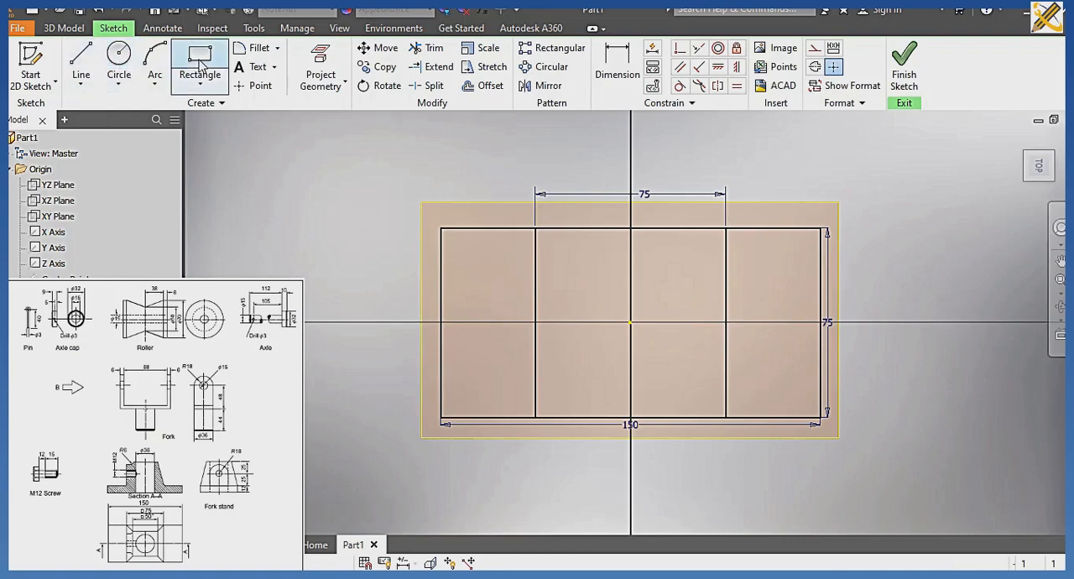
pyautogui.click(201, 67)
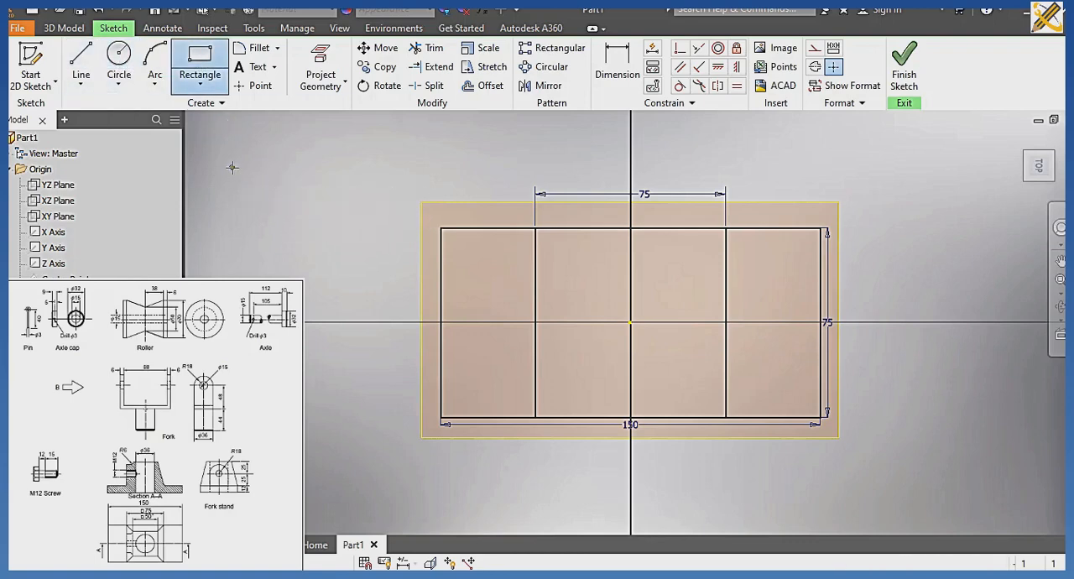
pyautogui.click(232, 167)
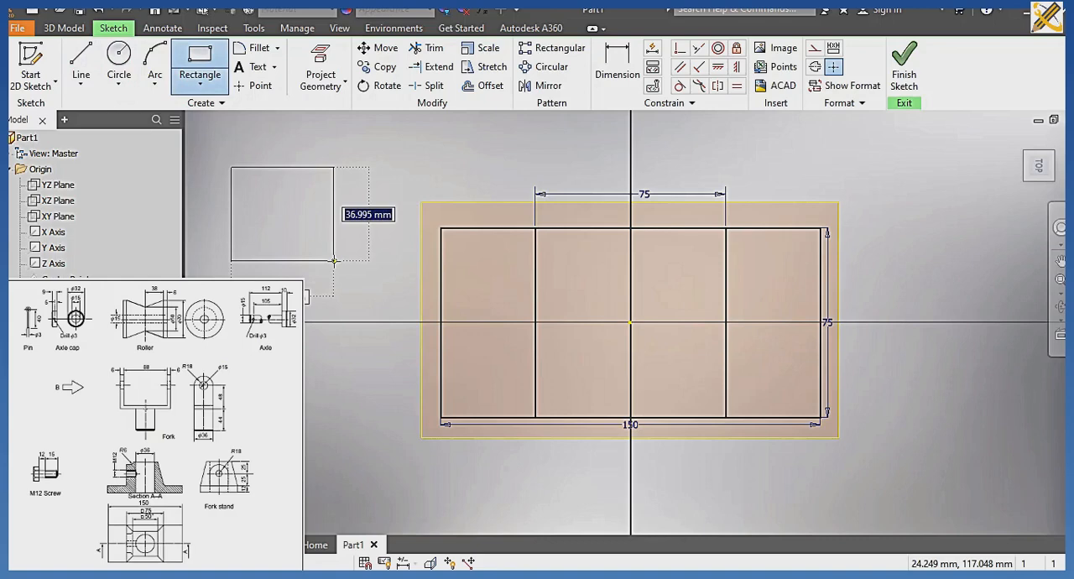
pyautogui.write('50')
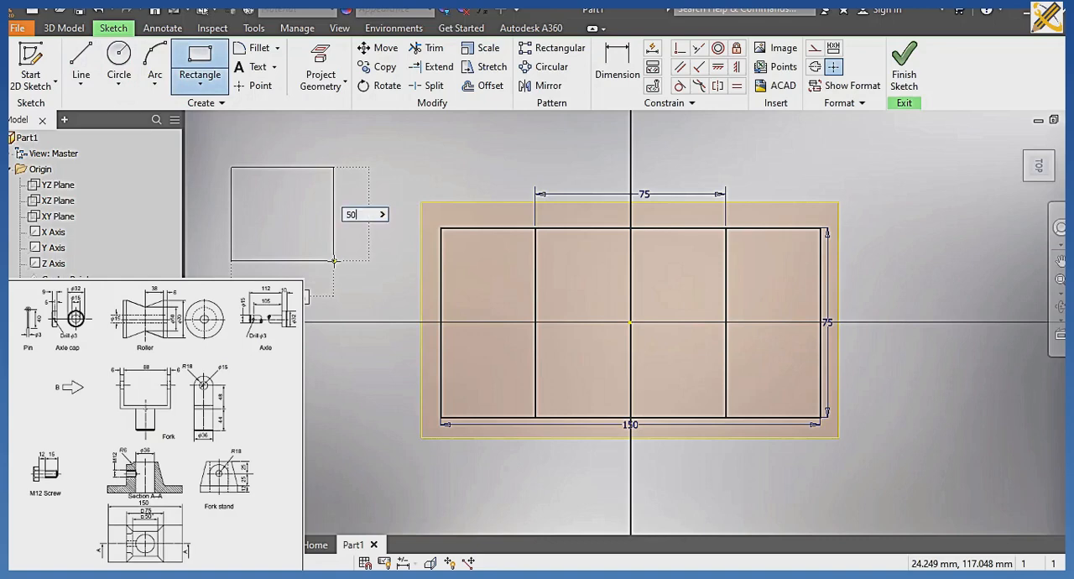
pyautogui.press('Tab')
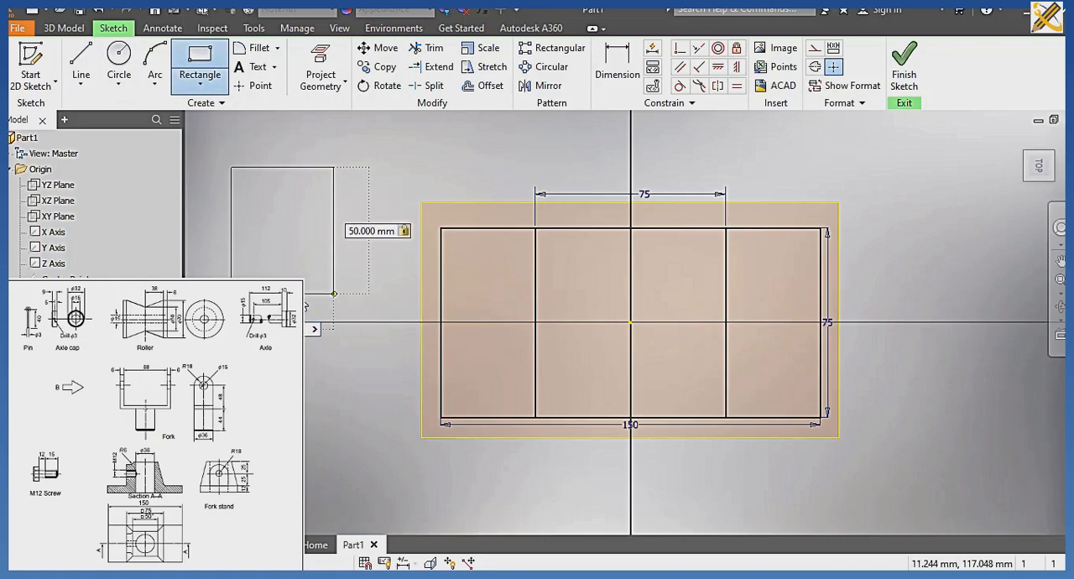
pyautogui.press('Return')
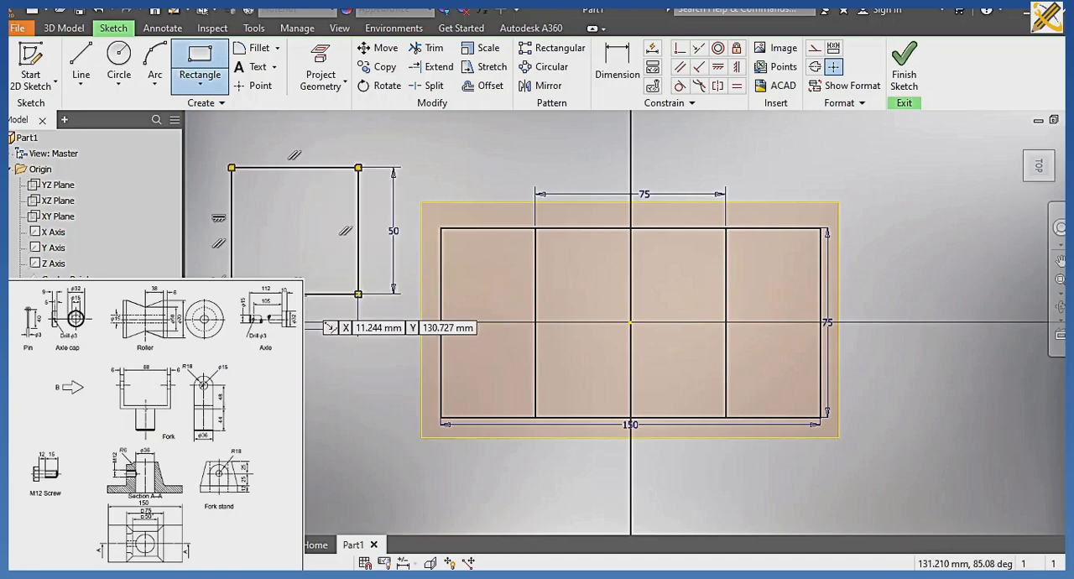
# Draw a horizontal and a vertical construction line through the sketch origin, both extending beyond the base outline.
pyautogui.click(811, 54)
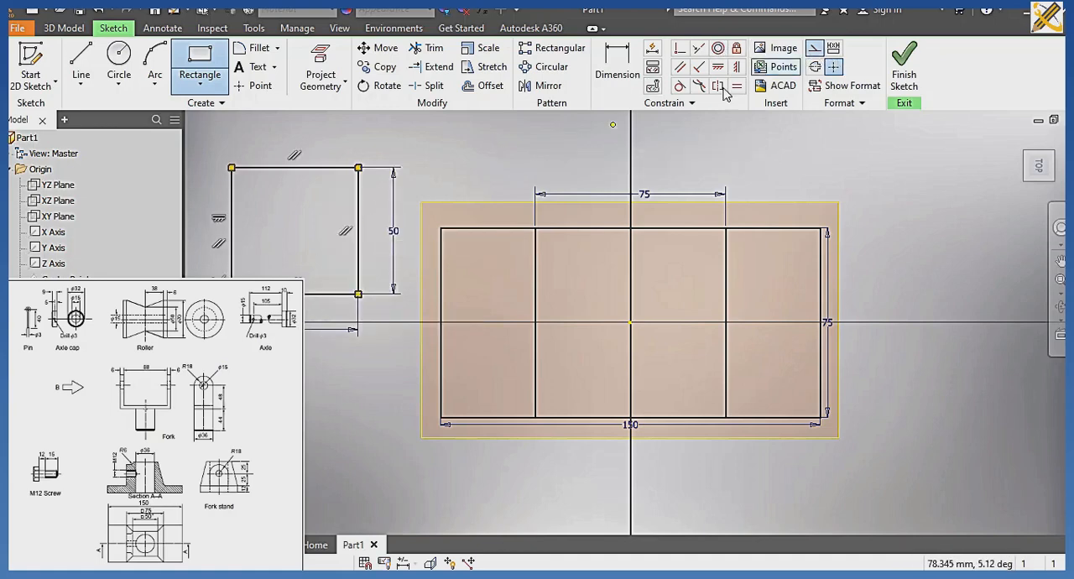
pyautogui.click(81, 63)
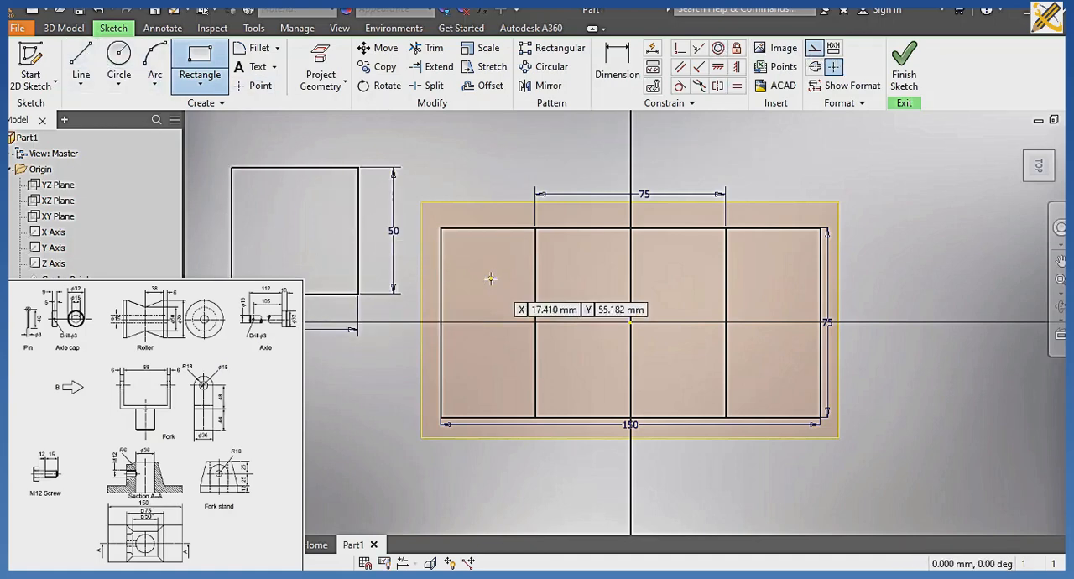
pyautogui.click(420, 322)
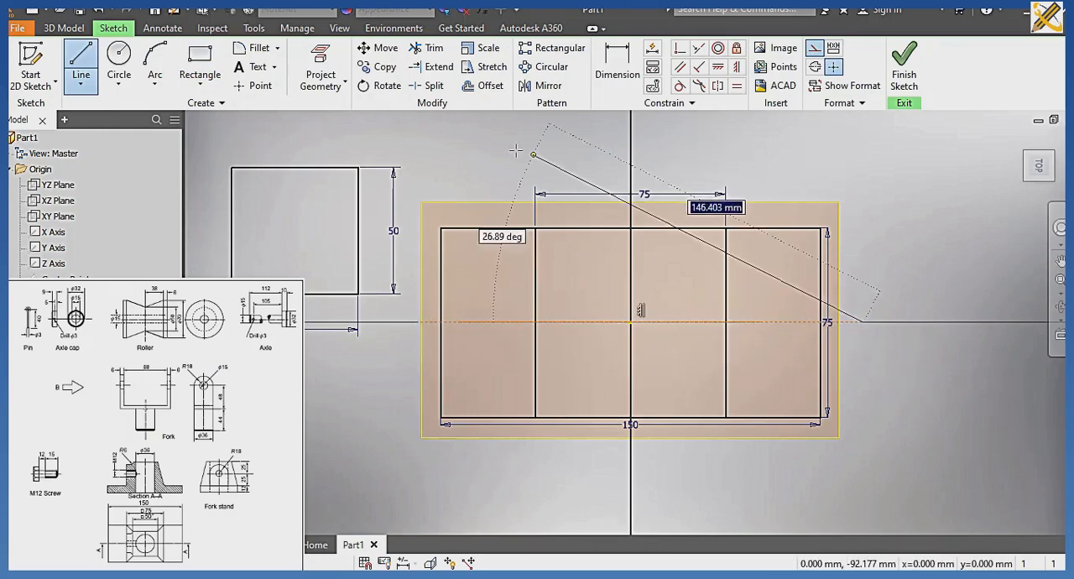
pyautogui.click(86, 54)
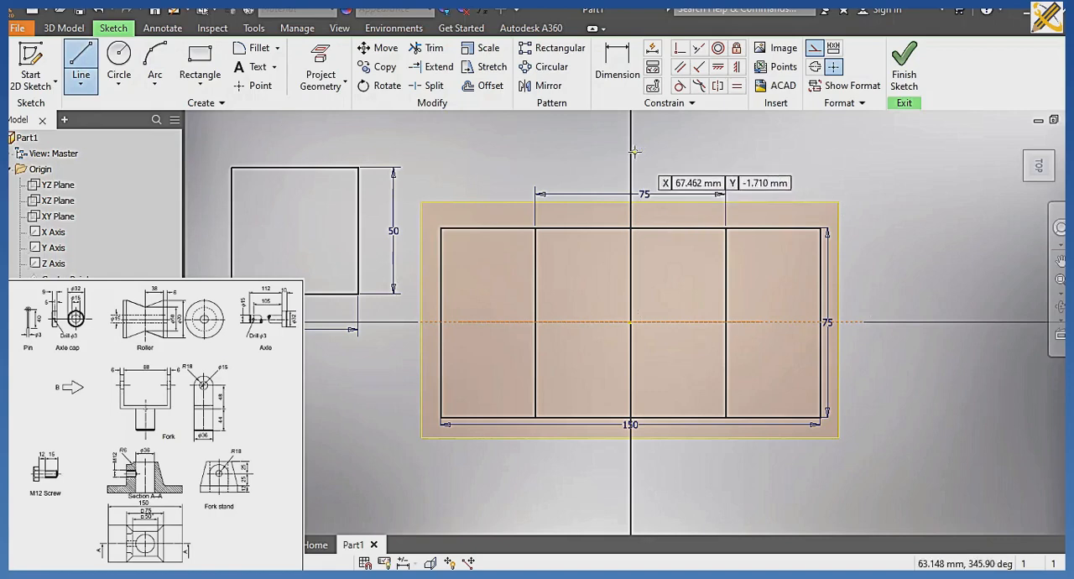
pyautogui.click(631, 154)
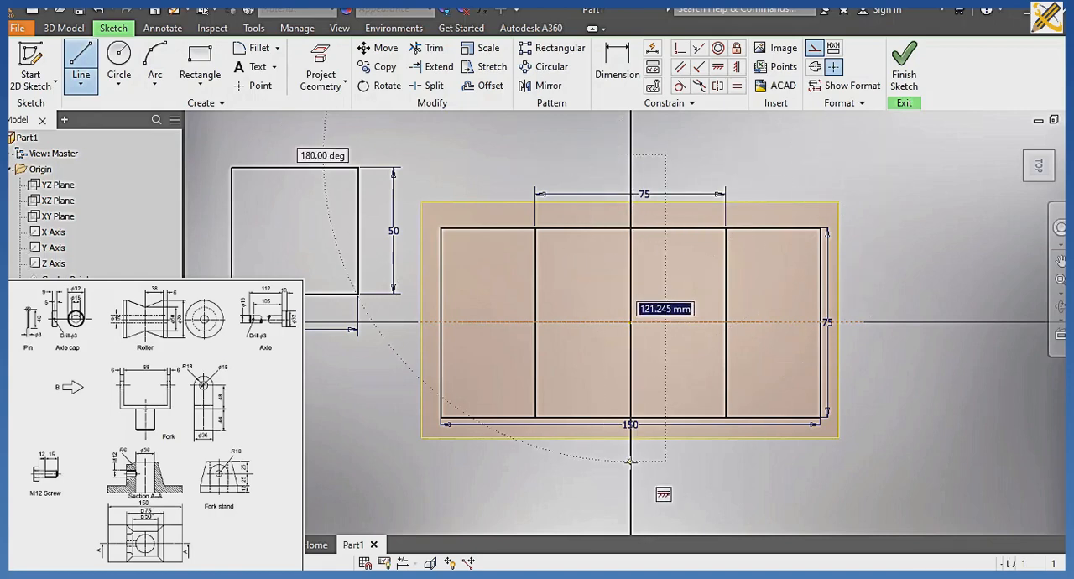
pyautogui.click(631, 460)
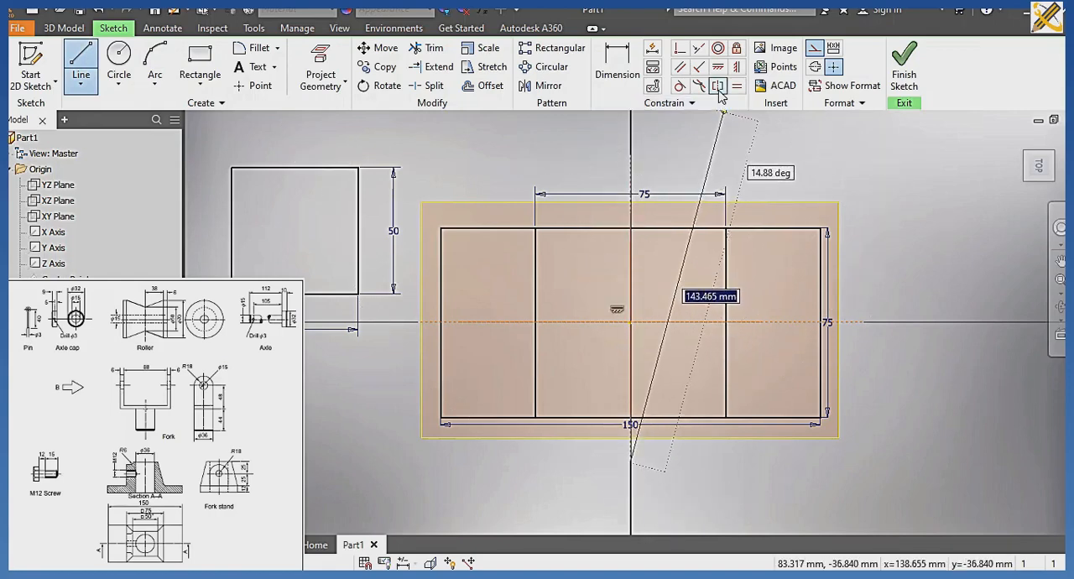
pyautogui.press('Escape')
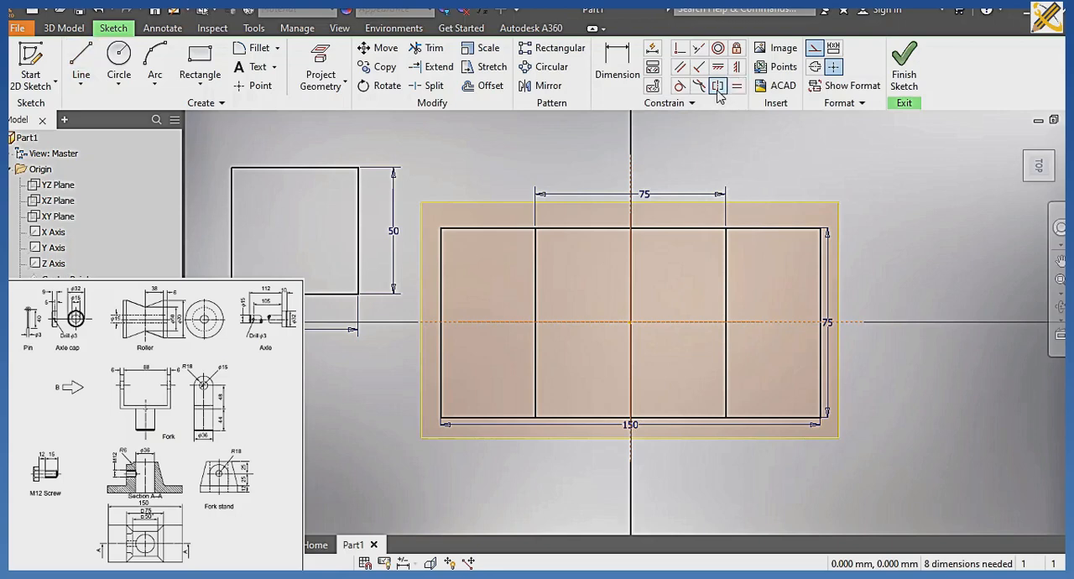
# Centre the 50 mm square by constraining its opposite sides symmetric about the two construction lines, and finish the sketch.
pyautogui.click(359, 250)
pyautogui.click(233, 233)
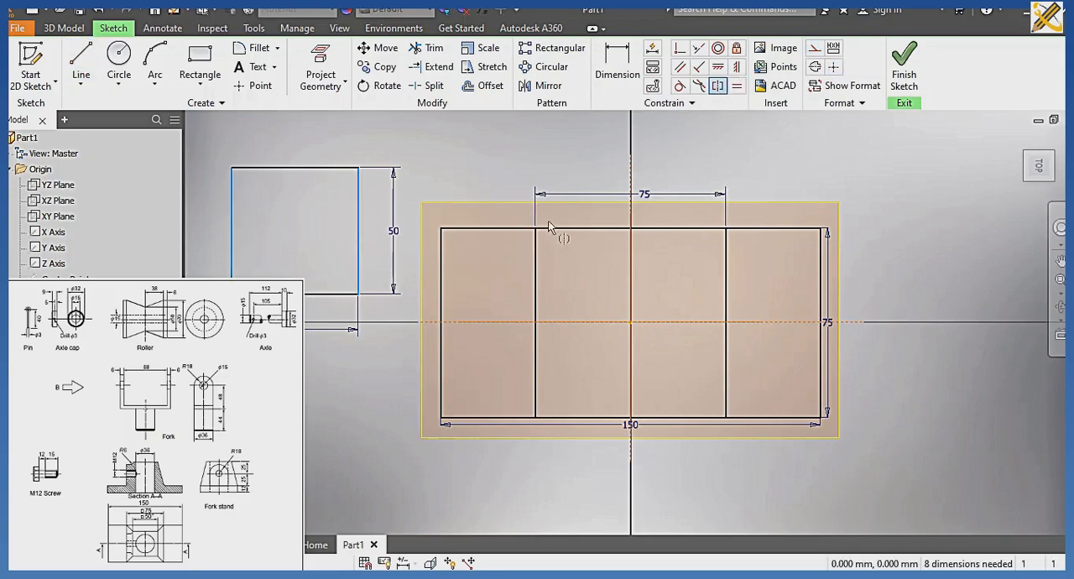
pyautogui.click(629, 176)
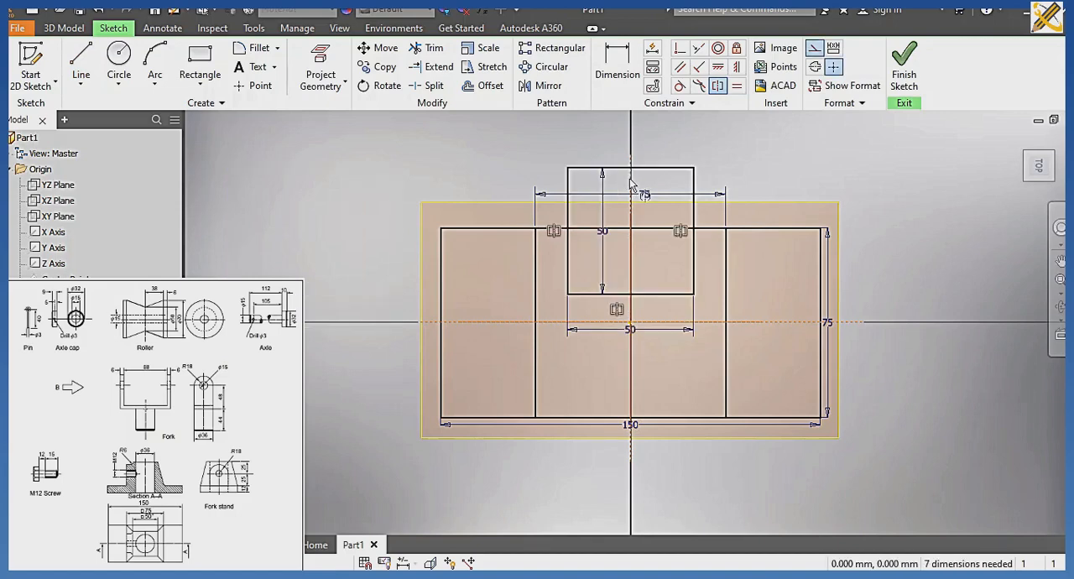
pyautogui.click(718, 89)
pyautogui.click(657, 169)
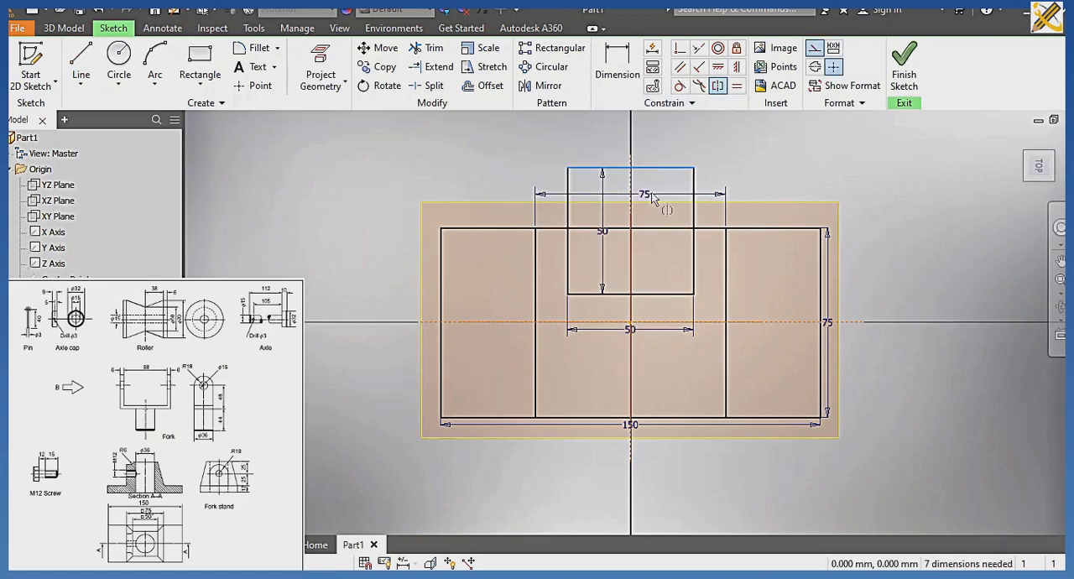
pyautogui.click(655, 293)
pyautogui.click(653, 321)
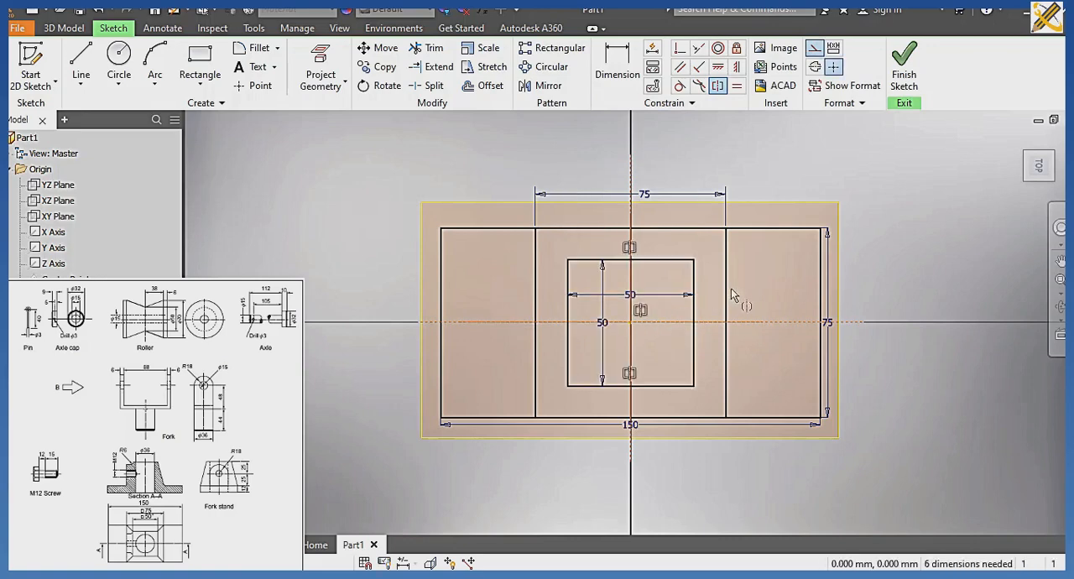
pyautogui.click(905, 79)
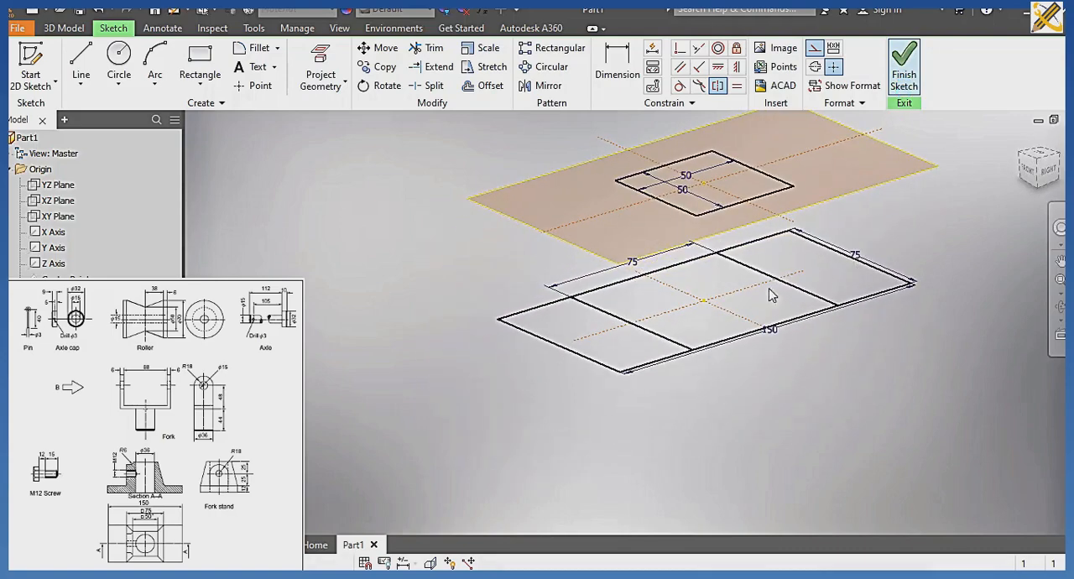
# Loft a solid between the 50 mm square and the middle 75 mm square region of the base sketch.
pyautogui.moveTo(369, 232); pyautogui.dragTo(347, 263, button='middle')
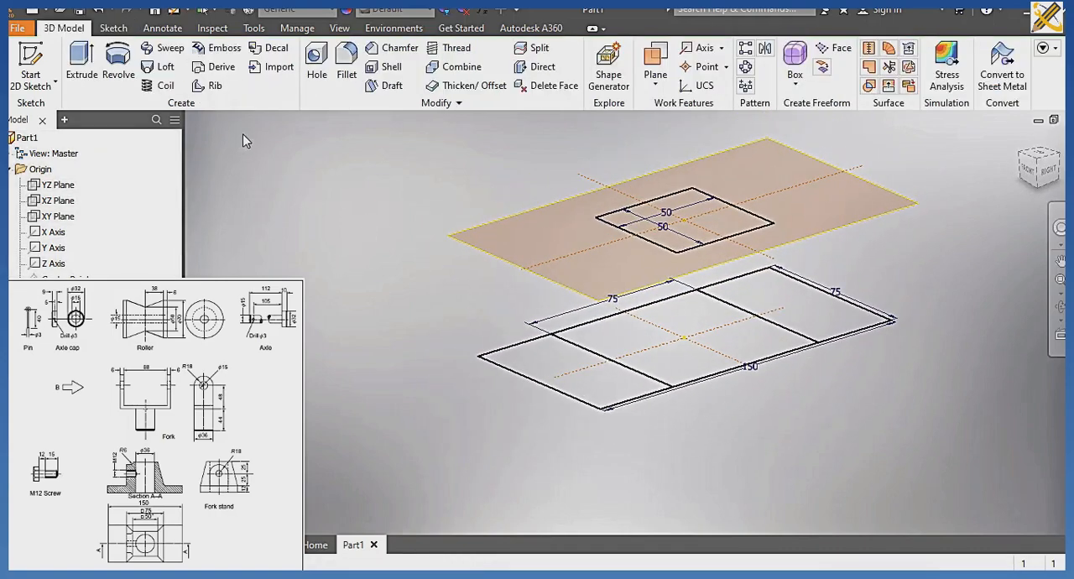
pyautogui.click(161, 69)
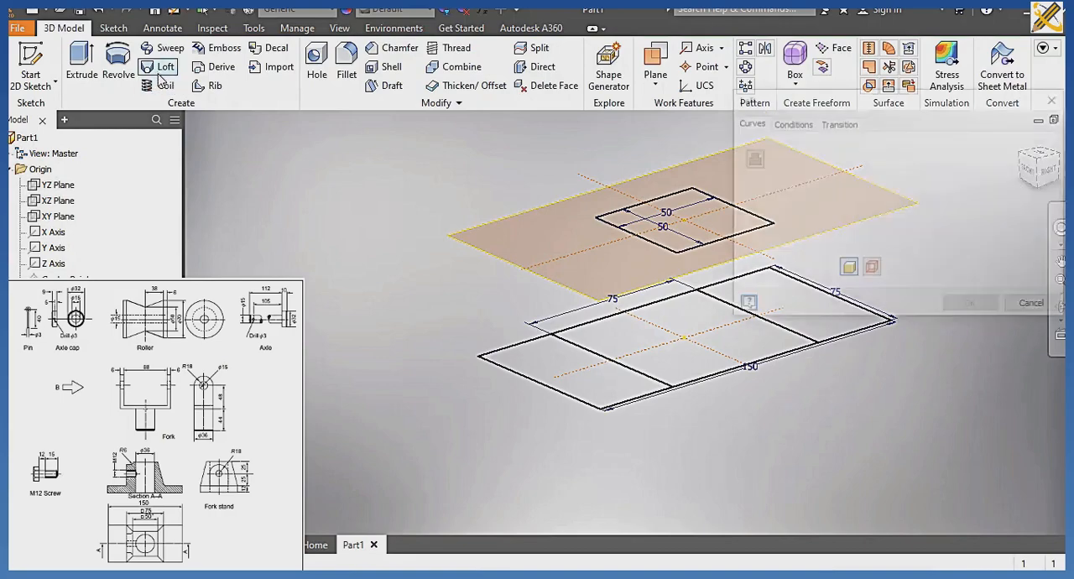
pyautogui.moveTo(779, 102); pyautogui.dragTo(102, 162)
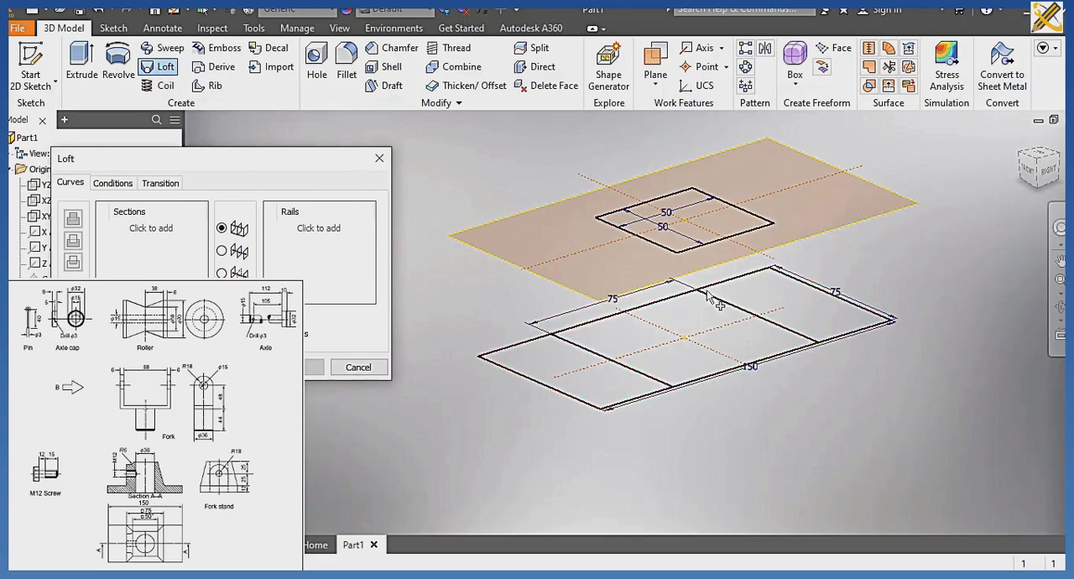
pyautogui.click(703, 250)
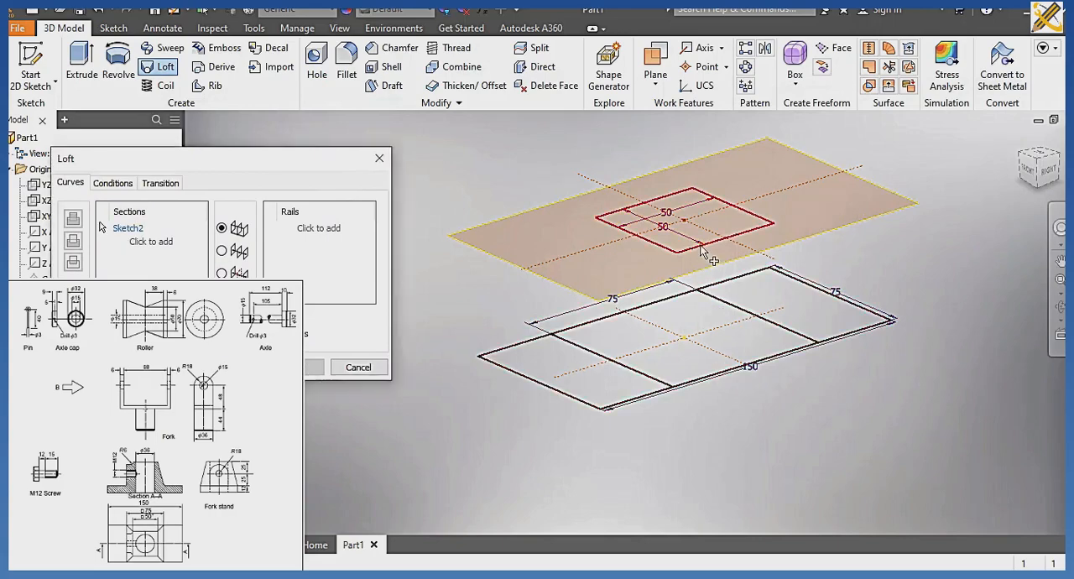
pyautogui.click(719, 376)
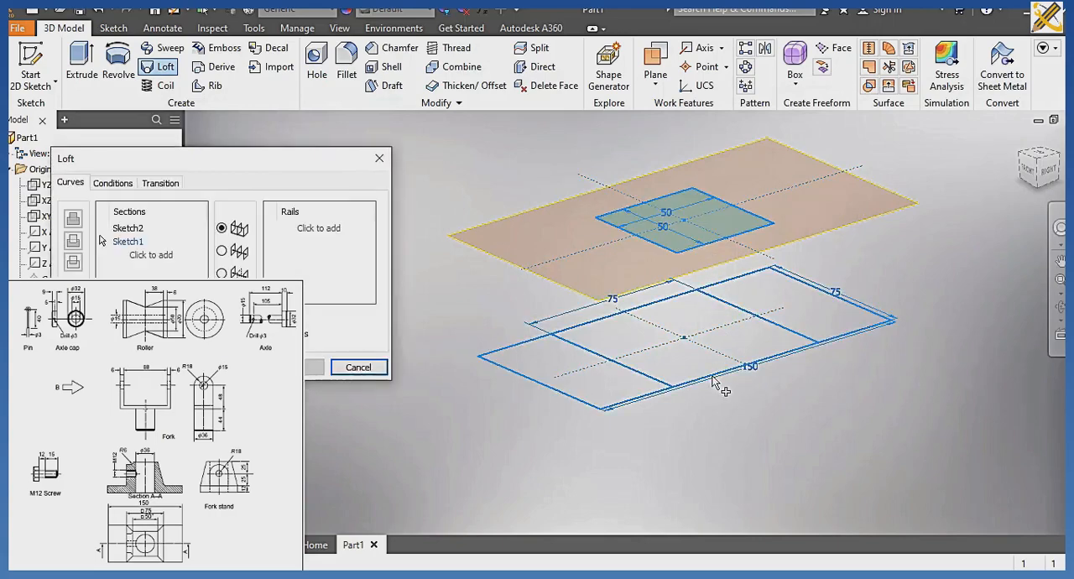
pyautogui.click(668, 357)
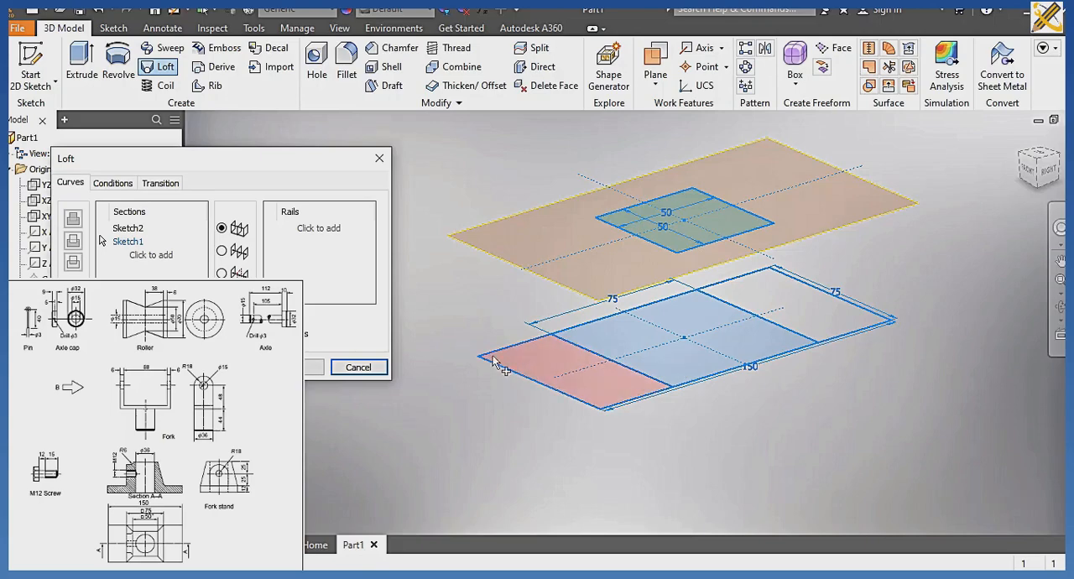
pyautogui.click(317, 367)
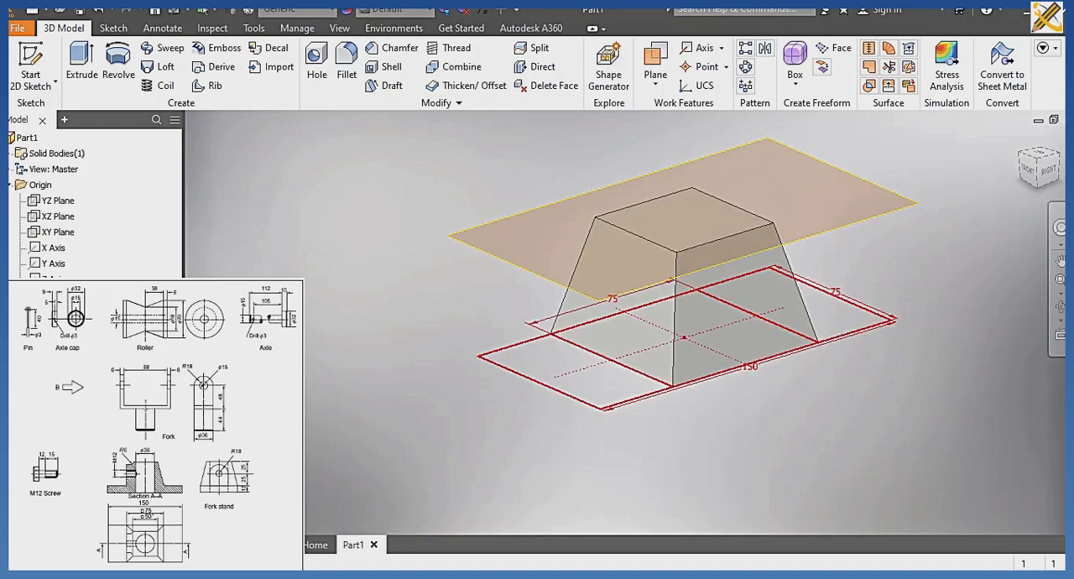
# Make the base sketch visible beneath the lofted body.
pyautogui.rightClick(55, 343)
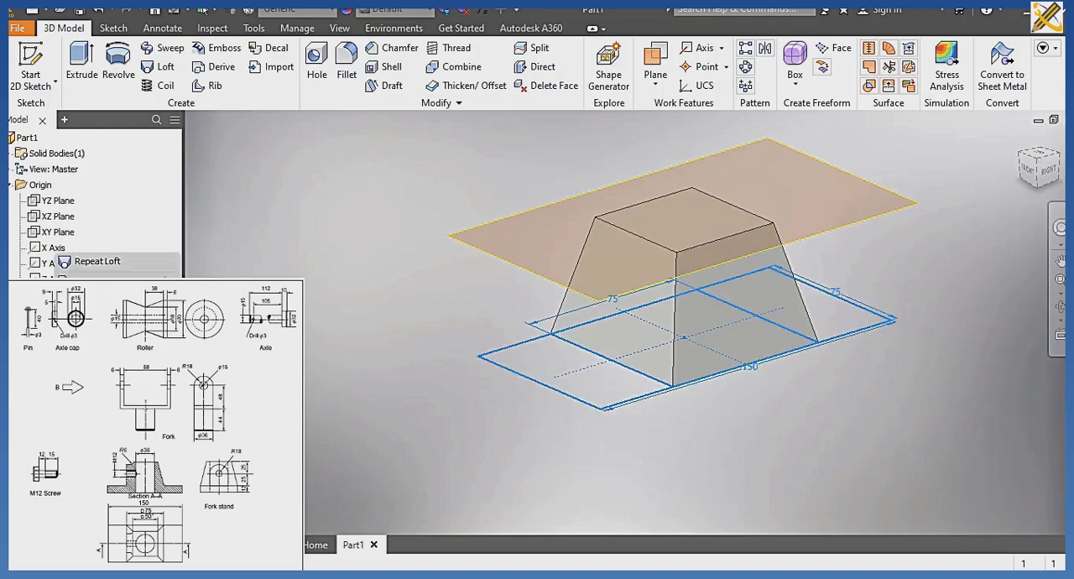
pyautogui.click(96, 404)
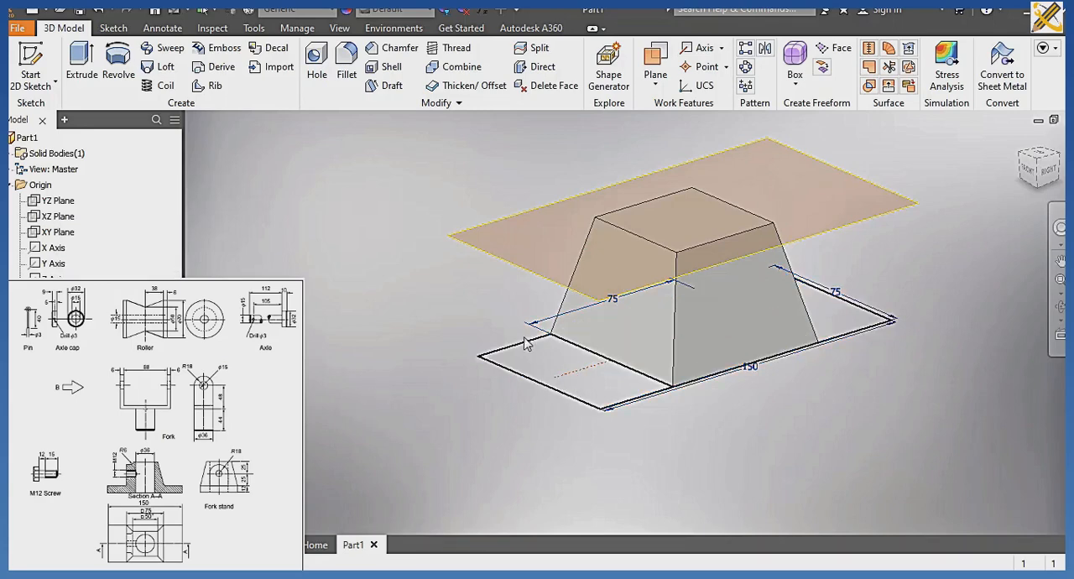
# Extrude all regions of the 150 x 75 mm base sketch 12 mm downward, away from the lofted block.
pyautogui.click(81, 57)
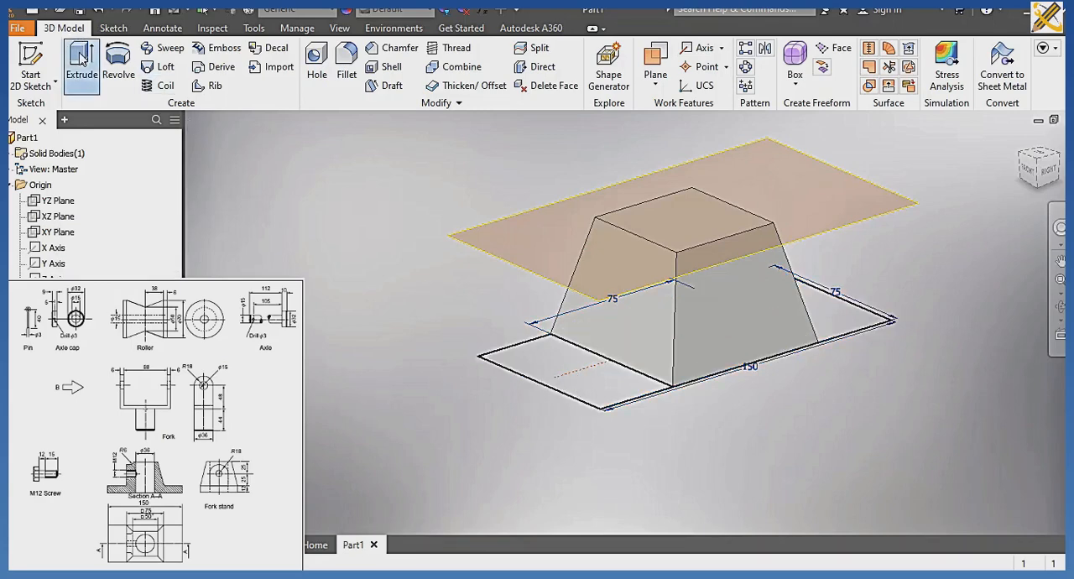
pyautogui.click(577, 372)
pyautogui.click(751, 368)
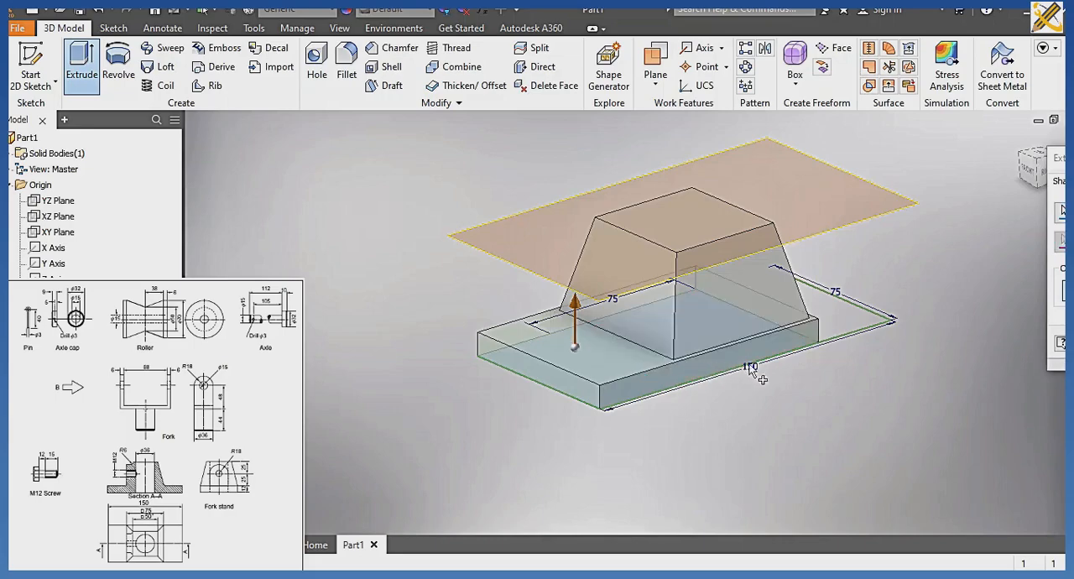
pyautogui.click(842, 336)
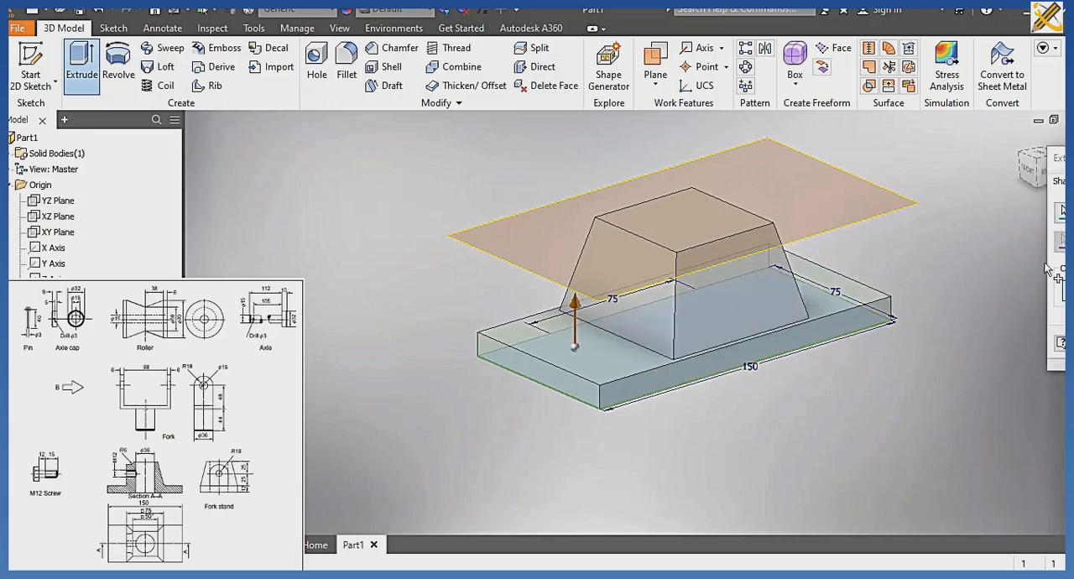
pyautogui.moveTo(1056, 158); pyautogui.dragTo(154, 130)
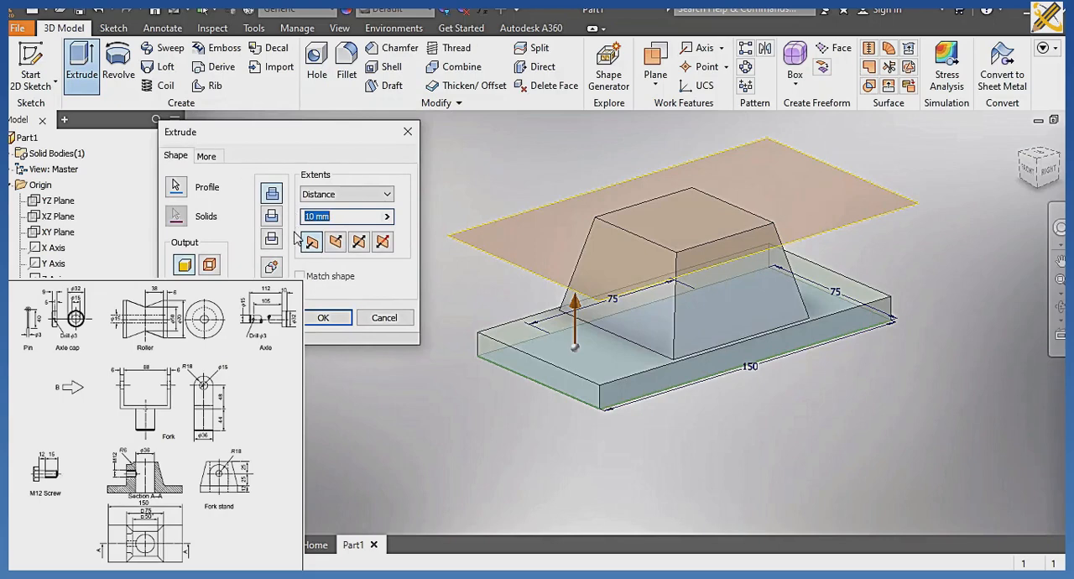
pyautogui.write('12')
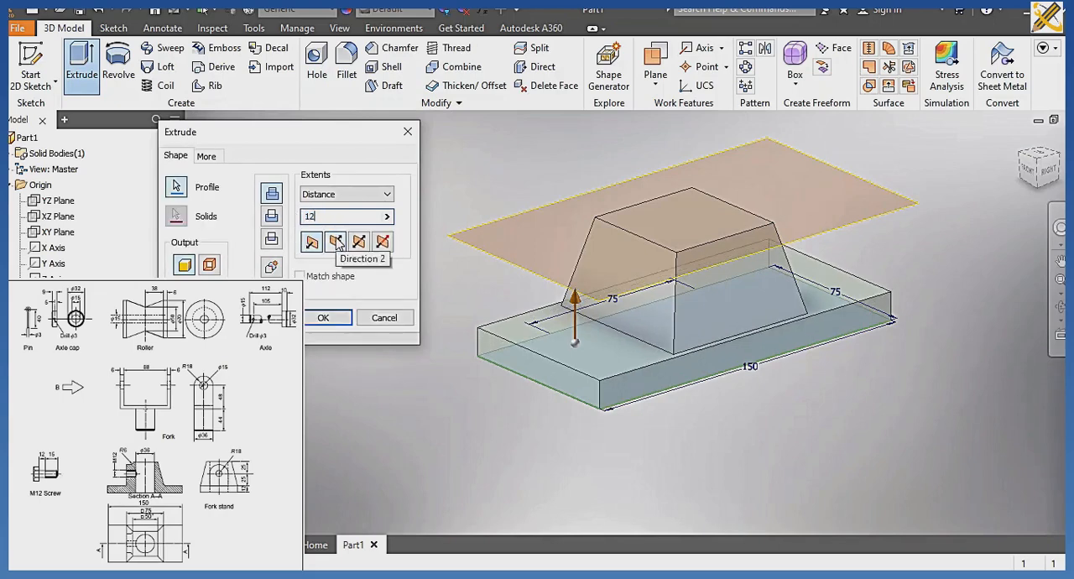
pyautogui.click(336, 243)
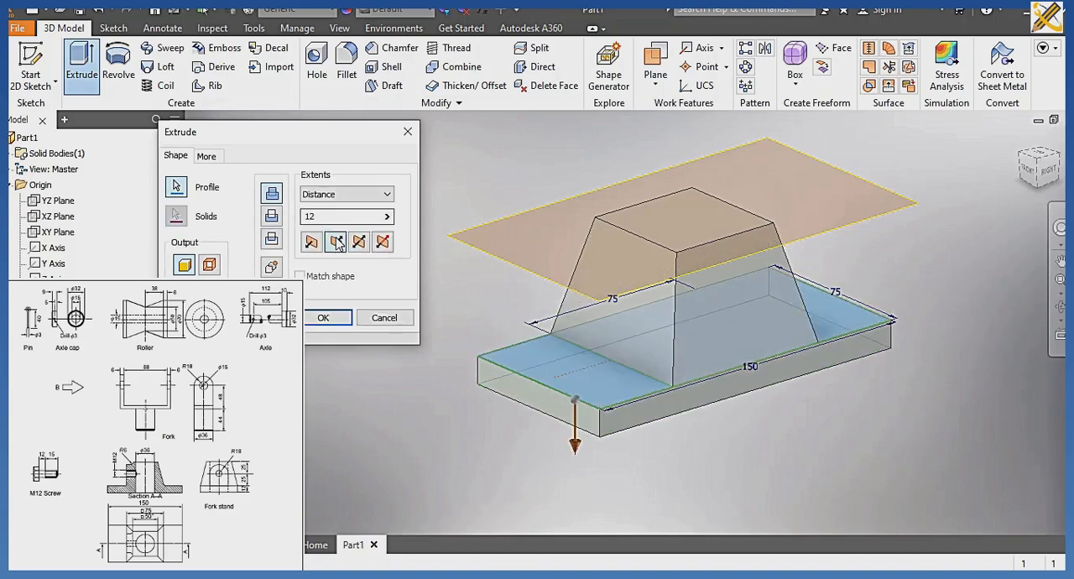
pyautogui.click(323, 318)
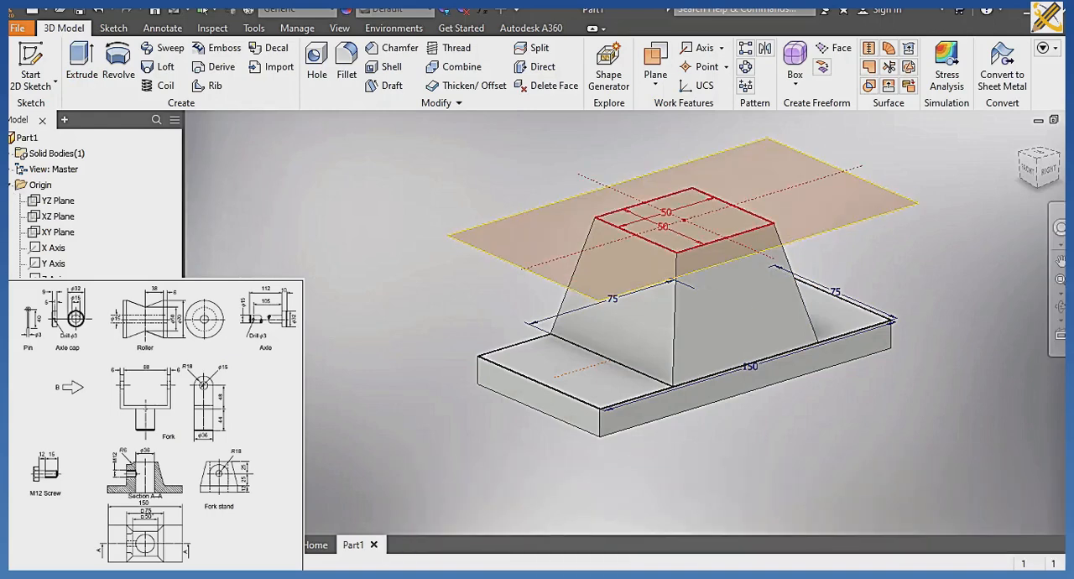
# Hide the 50 mm square sketch and the base sketch.
pyautogui.rightClick(45, 358)
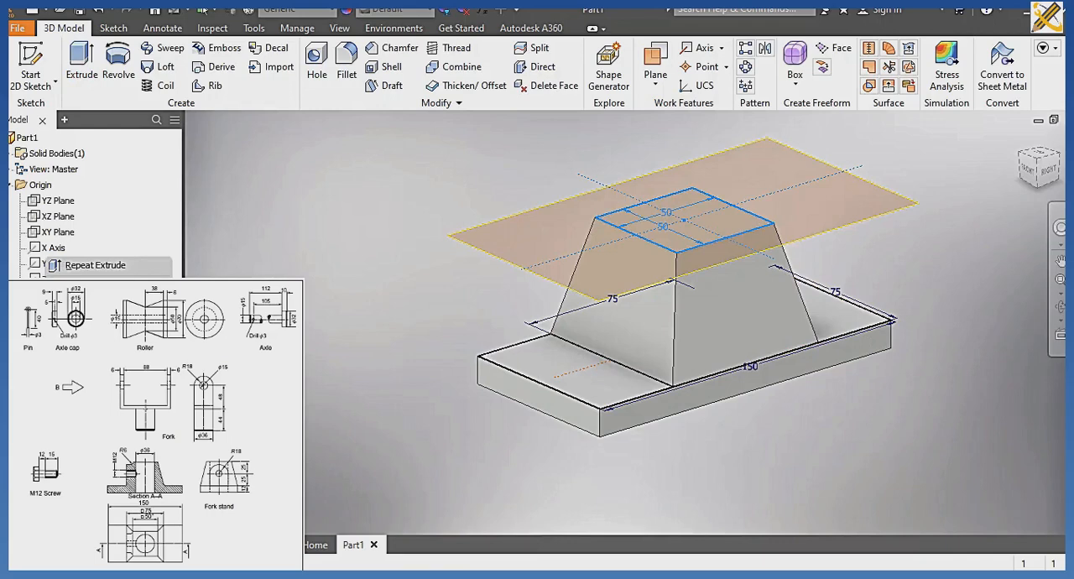
pyautogui.click(92, 436)
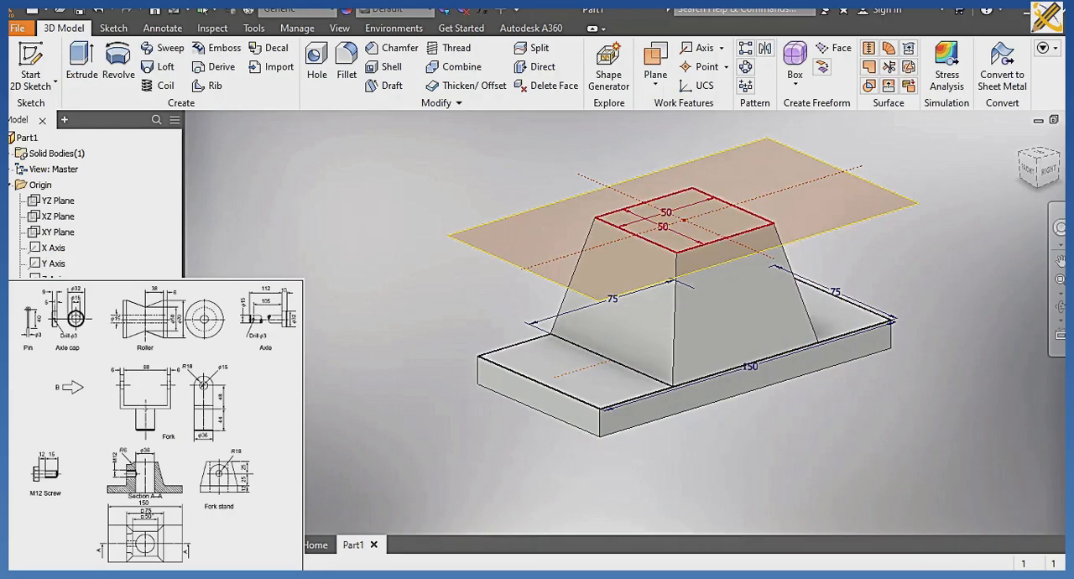
pyautogui.click(45, 358)
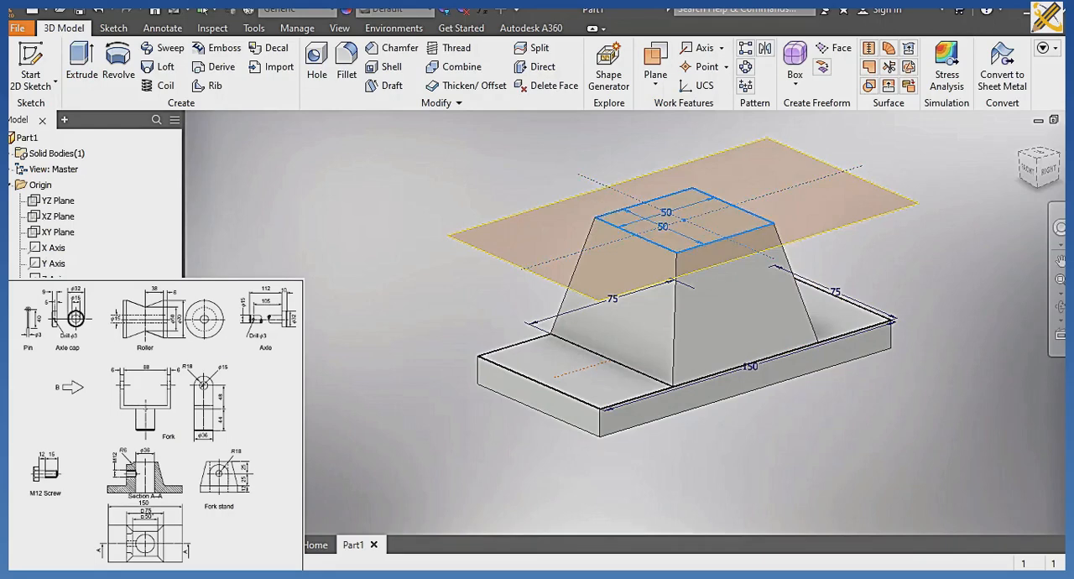
pyautogui.click(48, 342)
pyautogui.rightClick(51, 358)
pyautogui.click(94, 460)
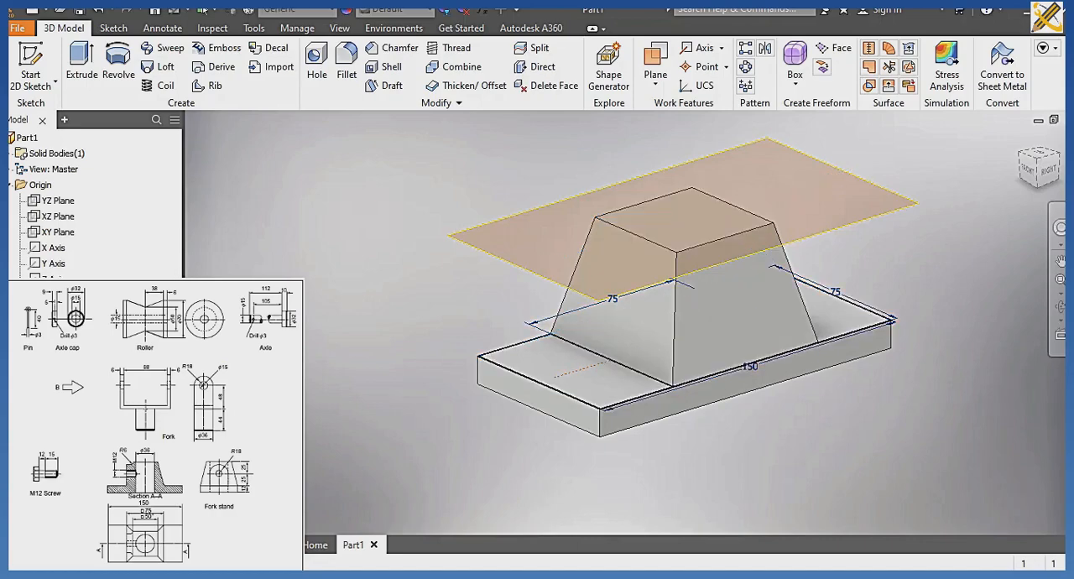
pyautogui.rightClick(51, 342)
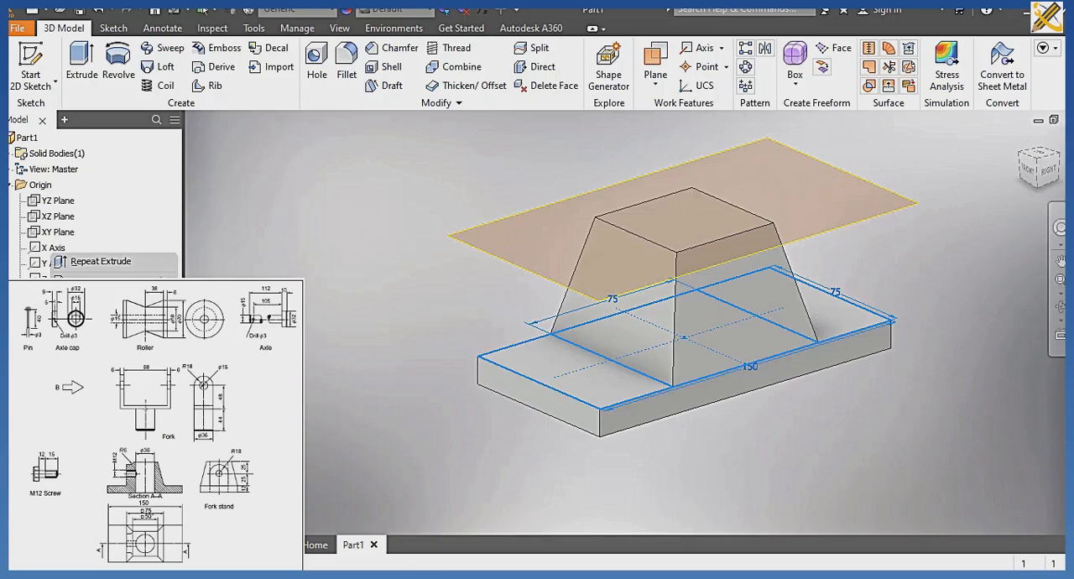
pyautogui.click(94, 458)
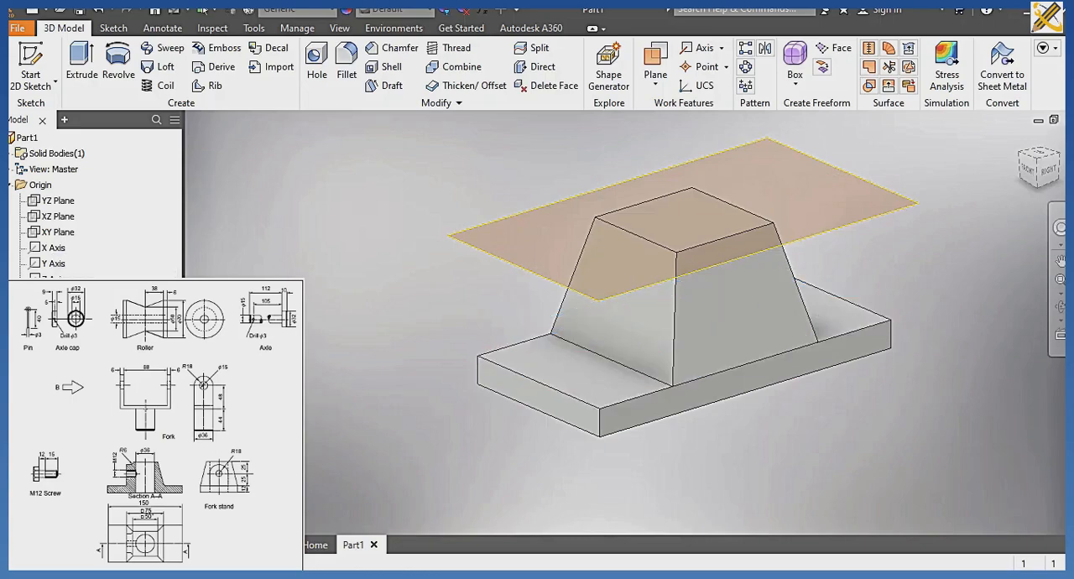
# Hide the work plane at the top of the lofted block.
pyautogui.rightClick(48, 341)
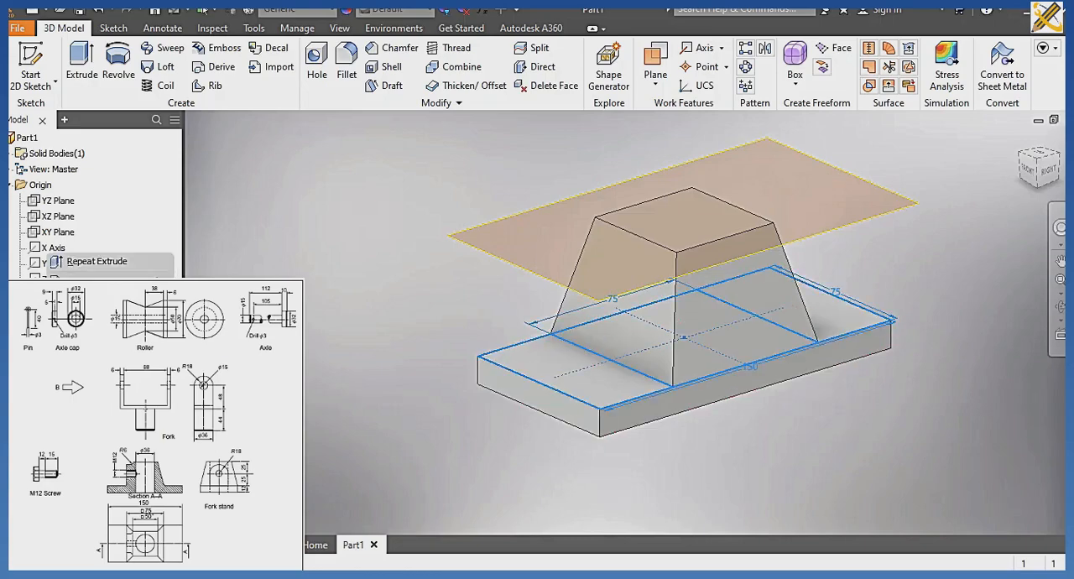
pyautogui.click(305, 362)
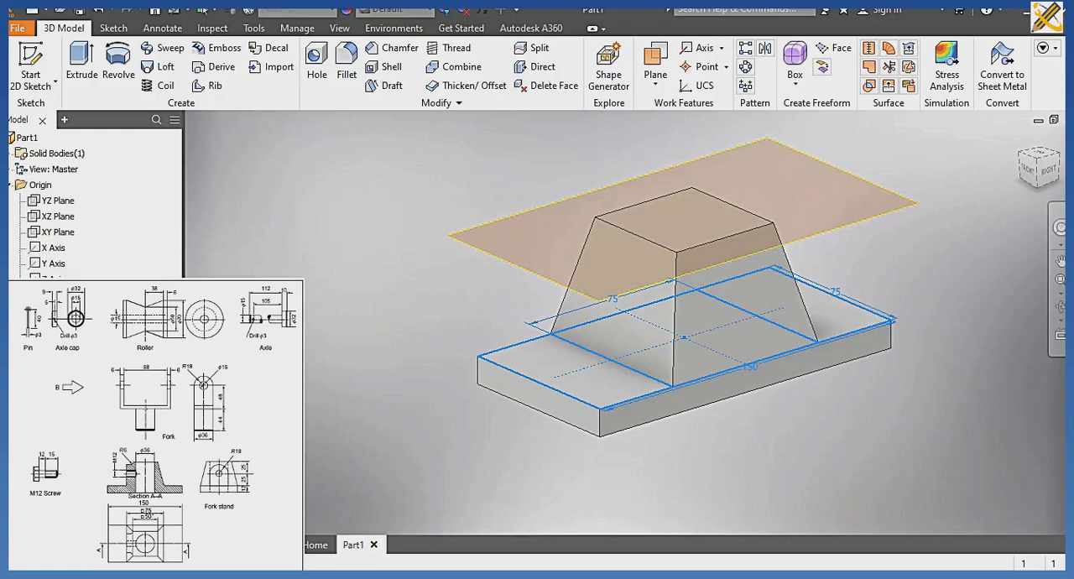
pyautogui.rightClick(65, 356)
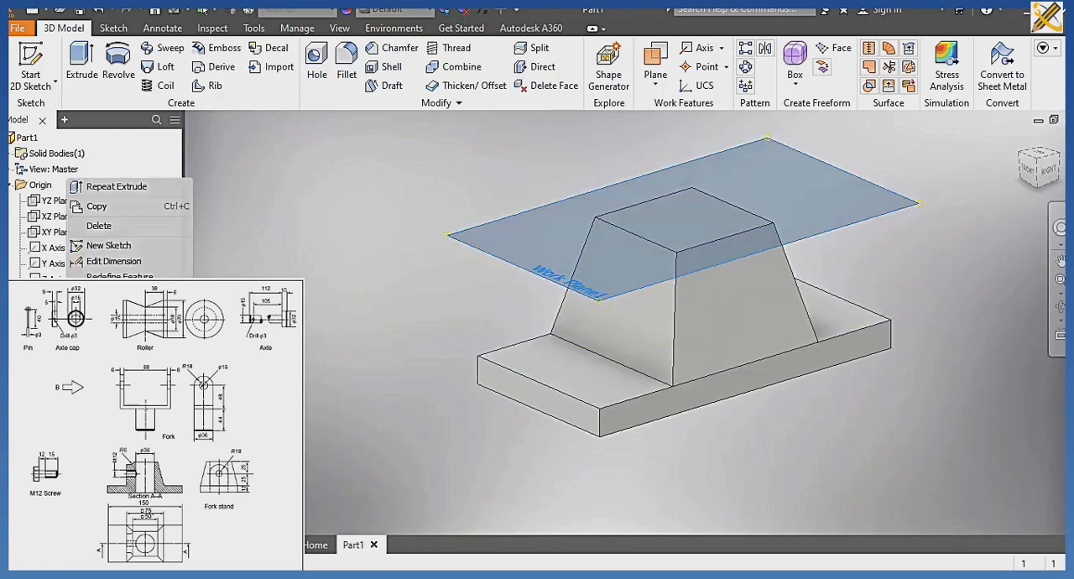
pyautogui.click(105, 377)
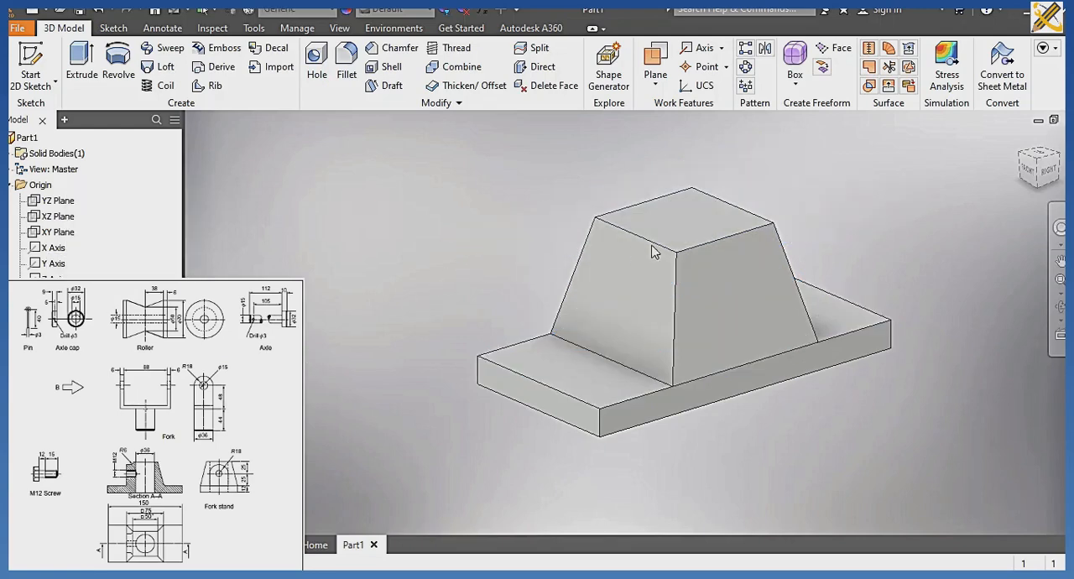
# Sketch a 36 mm diameter circle centred on the block's square top face and finish the sketch.
pyautogui.click(670, 224)
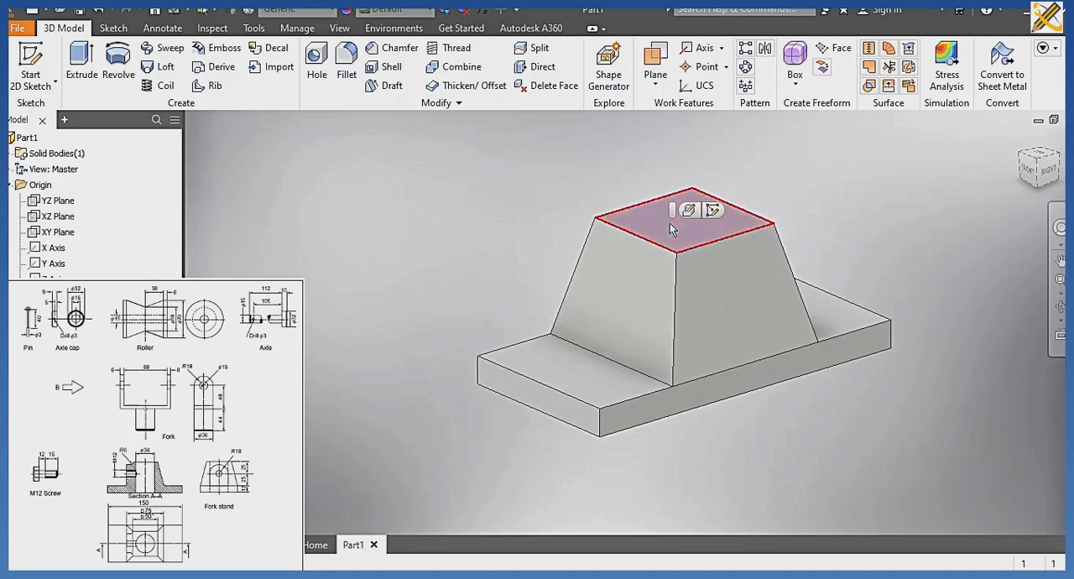
pyautogui.click(714, 212)
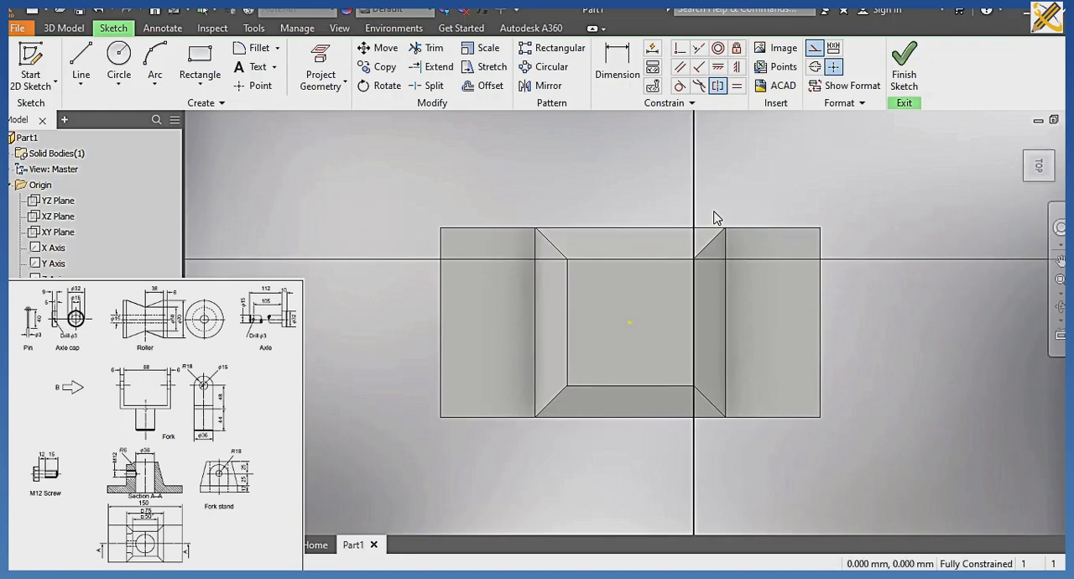
pyautogui.click(118, 59)
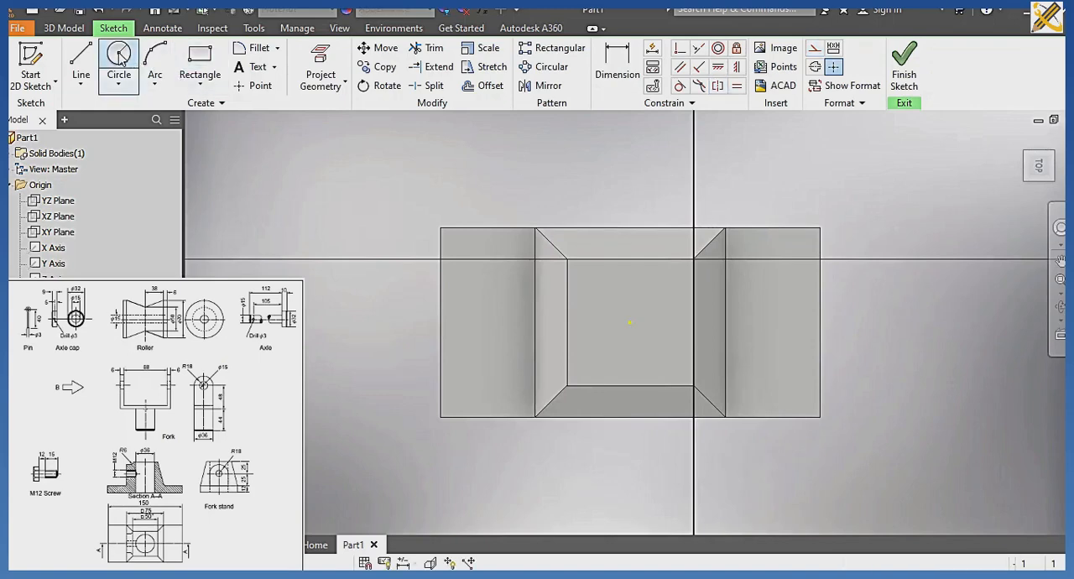
pyautogui.click(634, 323)
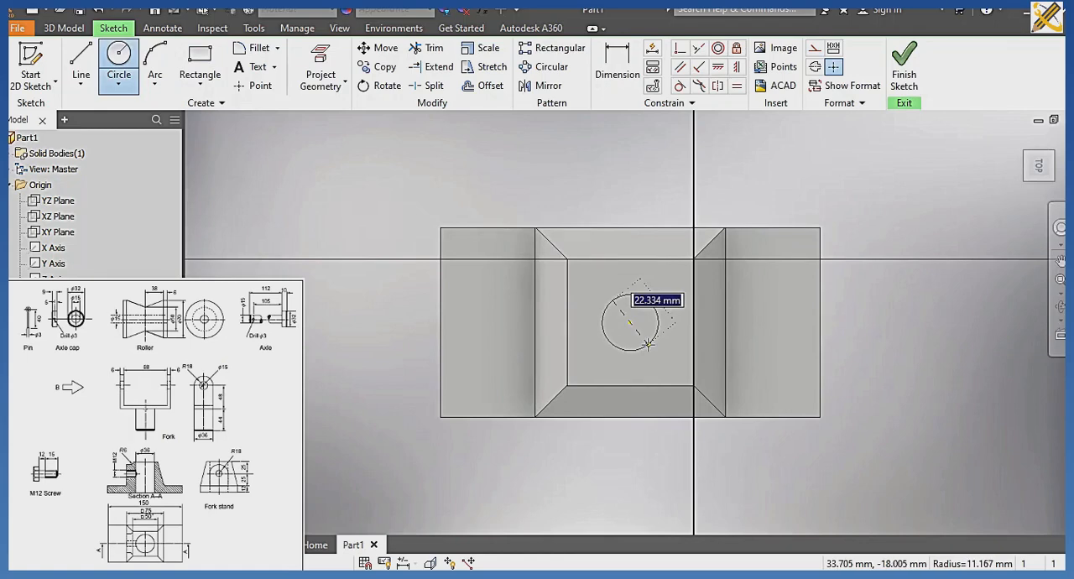
pyautogui.write('36')
pyautogui.press('Return')
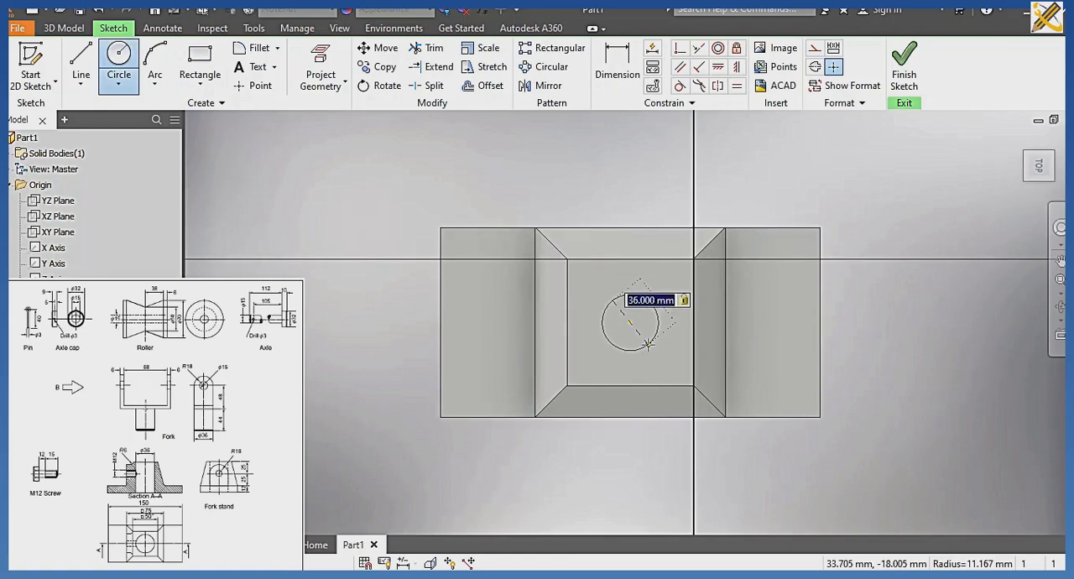
pyautogui.click(907, 82)
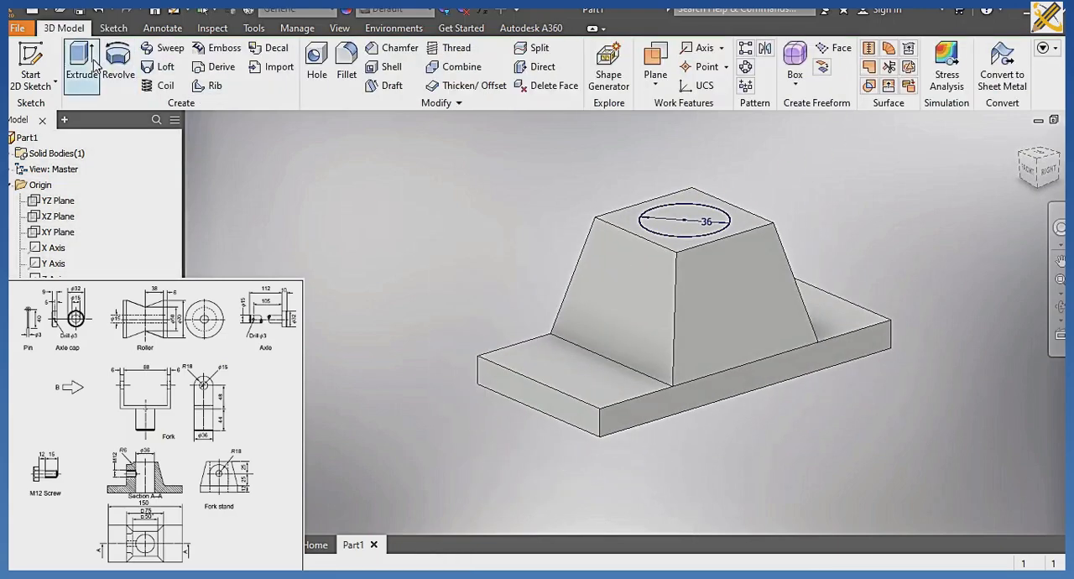
# Cut the 36 mm circle down through the block and base using Extrude with the All extent.
pyautogui.click(84, 67)
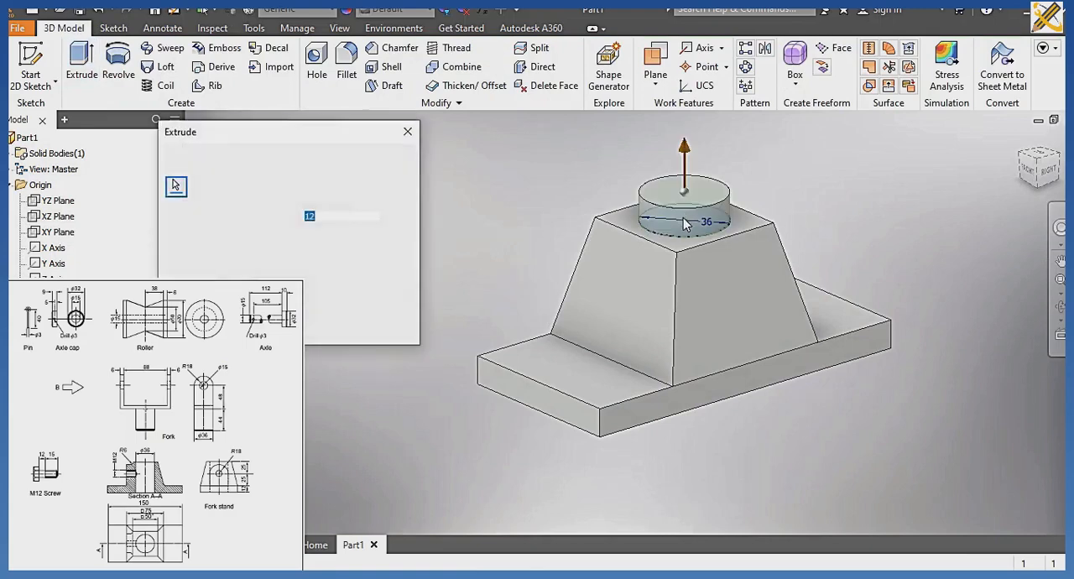
pyautogui.click(388, 195)
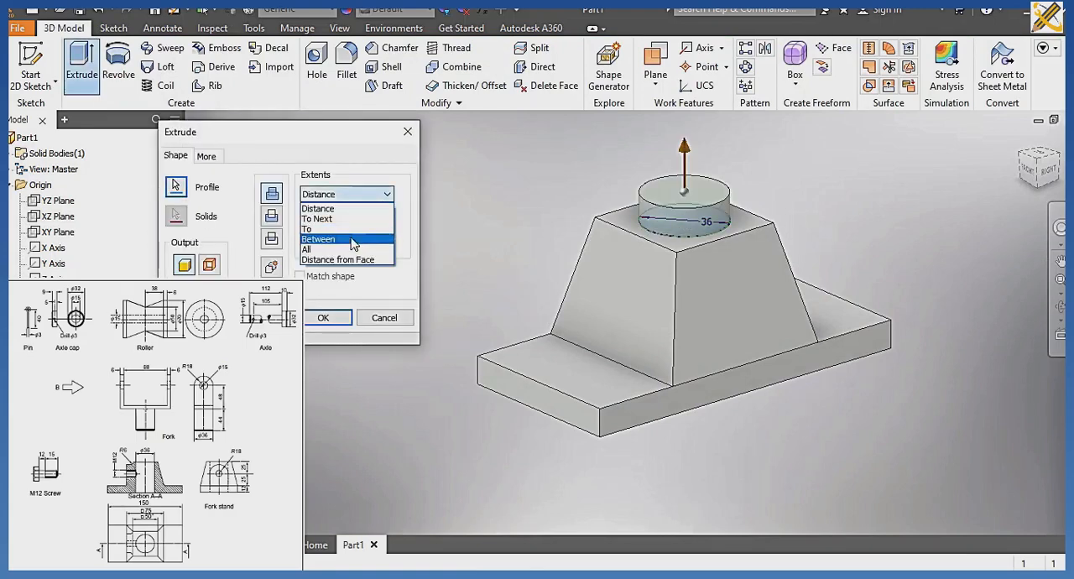
pyautogui.click(336, 228)
pyautogui.click(336, 243)
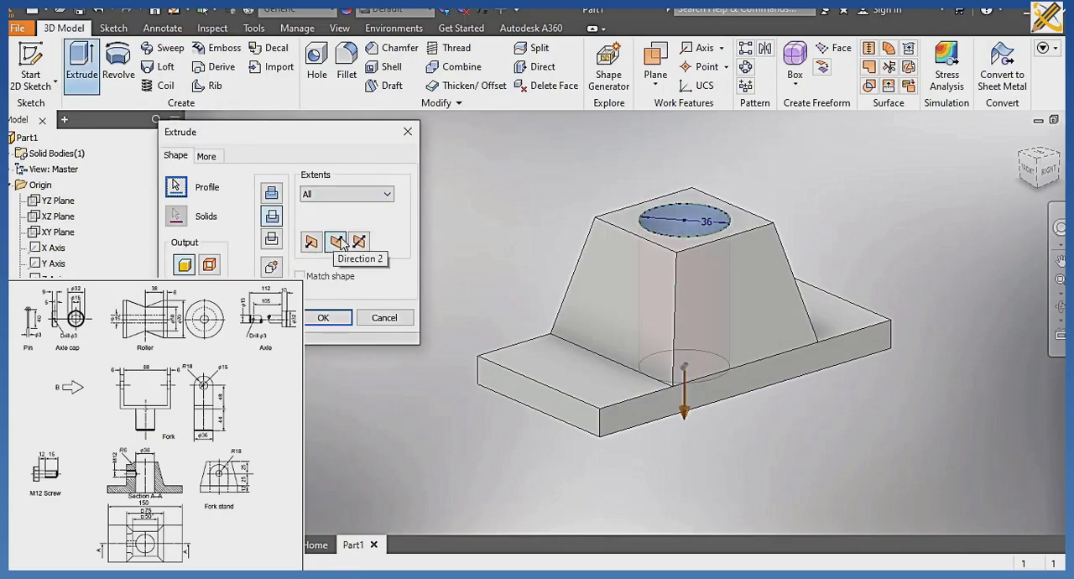
pyautogui.click(327, 317)
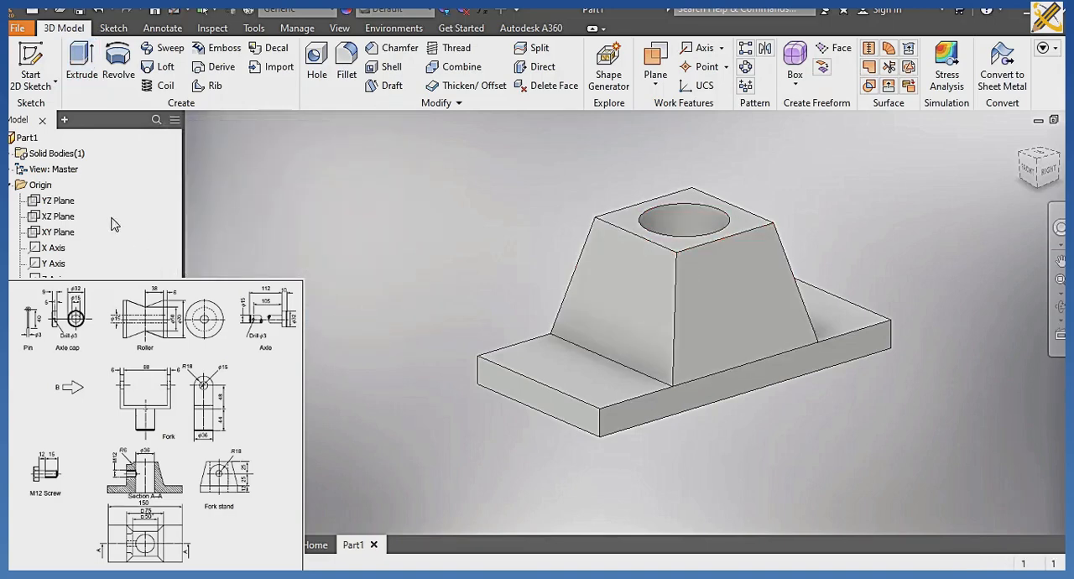
# Create a work plane offset 75/2 mm from the XY plane.
pyautogui.click(56, 232)
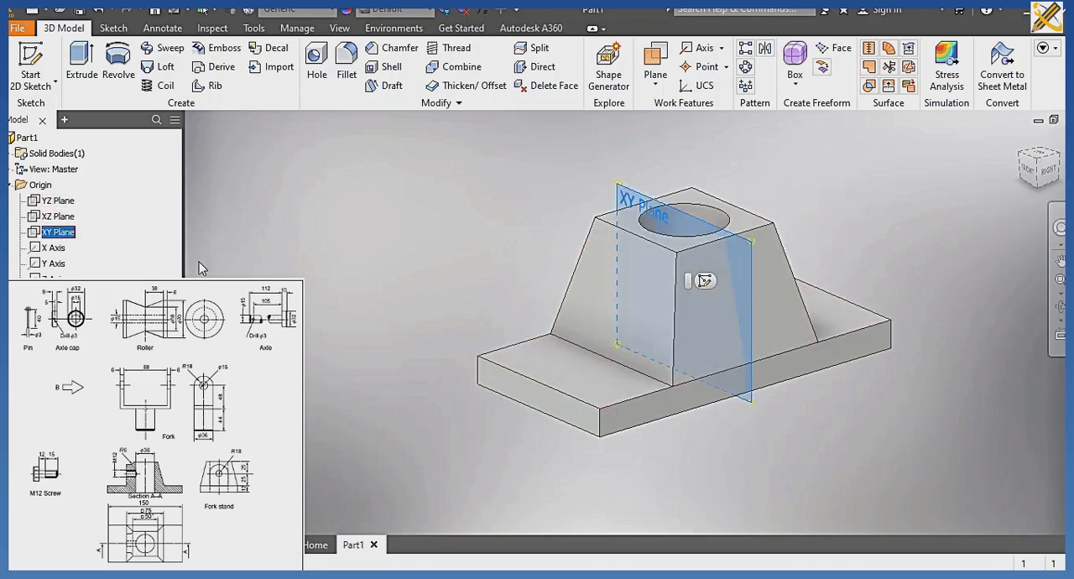
pyautogui.click(655, 77)
pyautogui.click(678, 147)
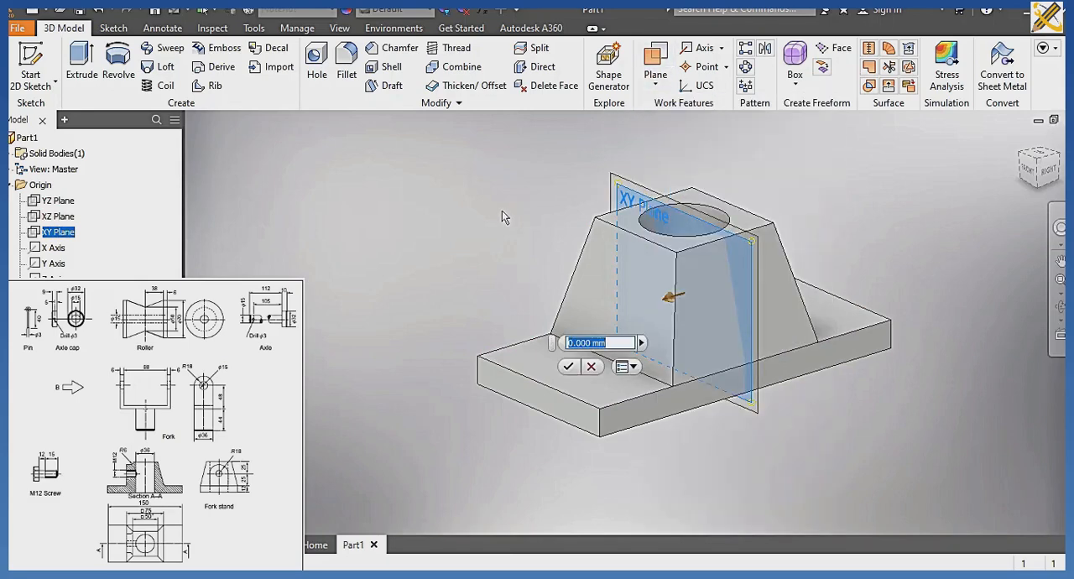
pyautogui.write('75/2')
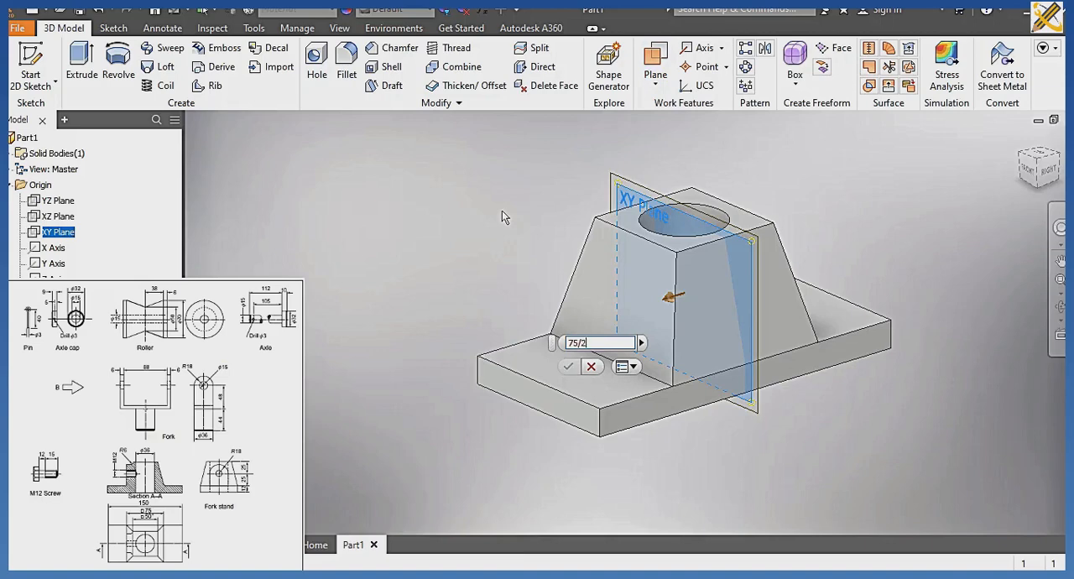
pyautogui.press('Return')
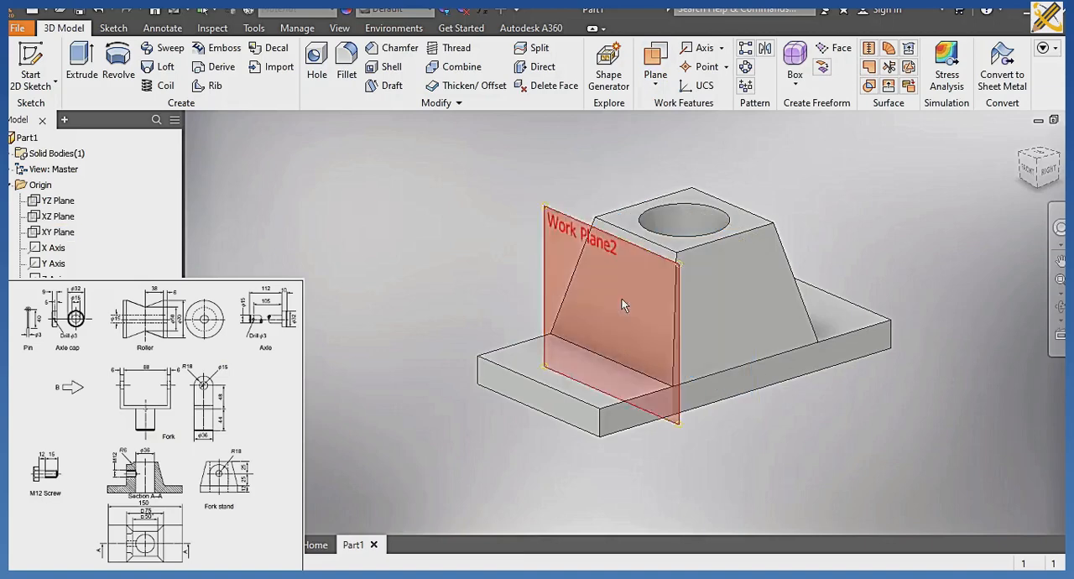
# Start a sketch on the offset work plane and slice the model graphics at the sketch plane.
pyautogui.click(1045, 176)
pyautogui.scroll(3, 617, 377)
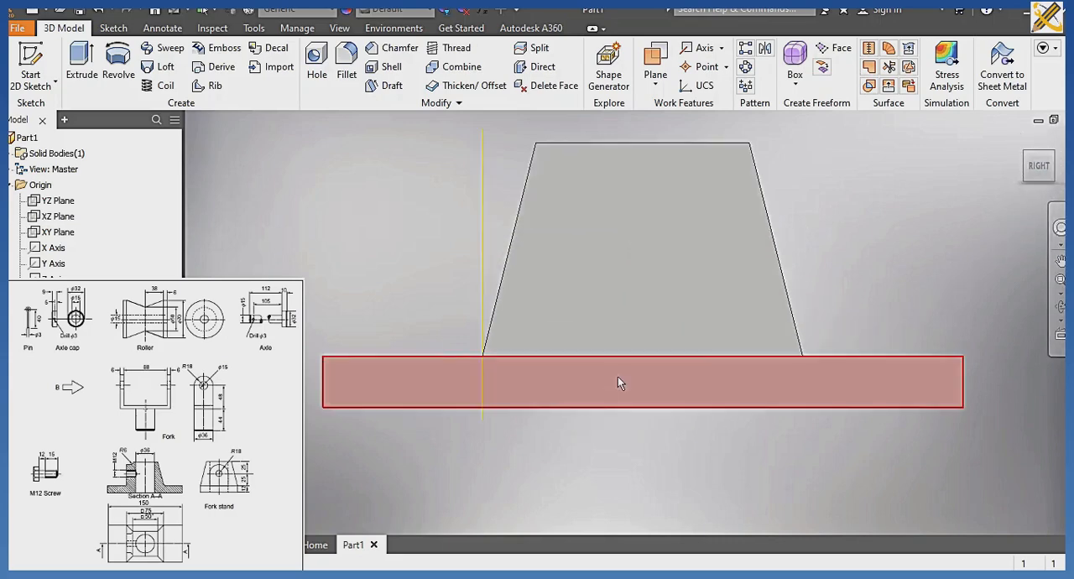
pyautogui.click(1028, 159)
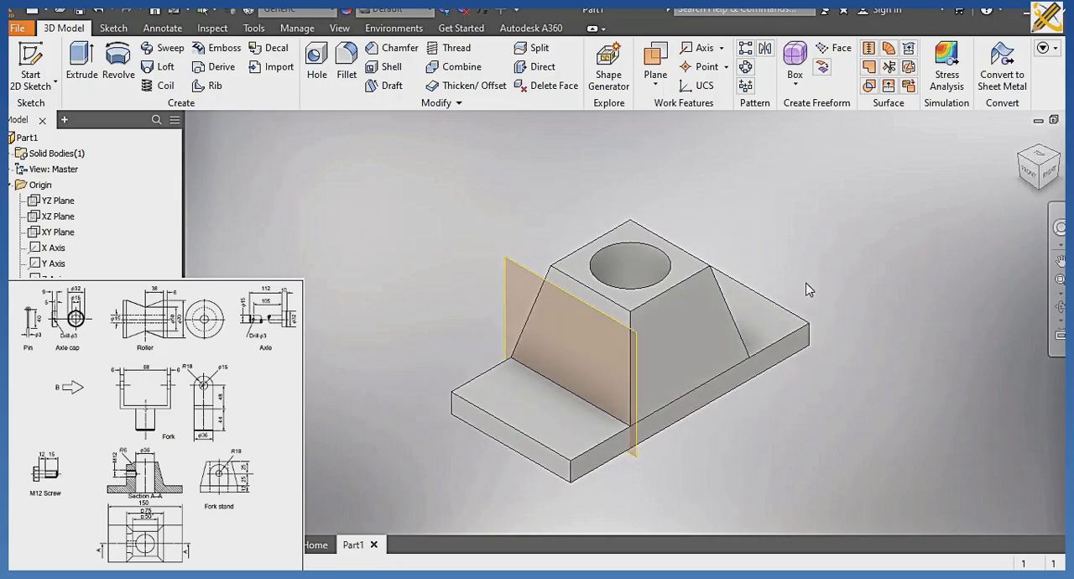
pyautogui.click(516, 275)
pyautogui.press('s')
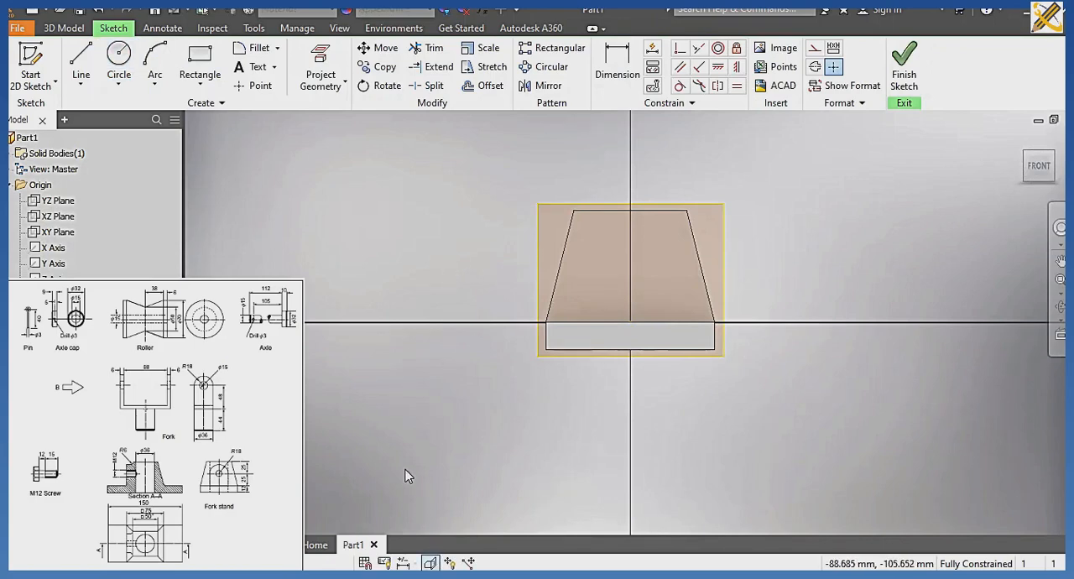
pyautogui.press('F7')
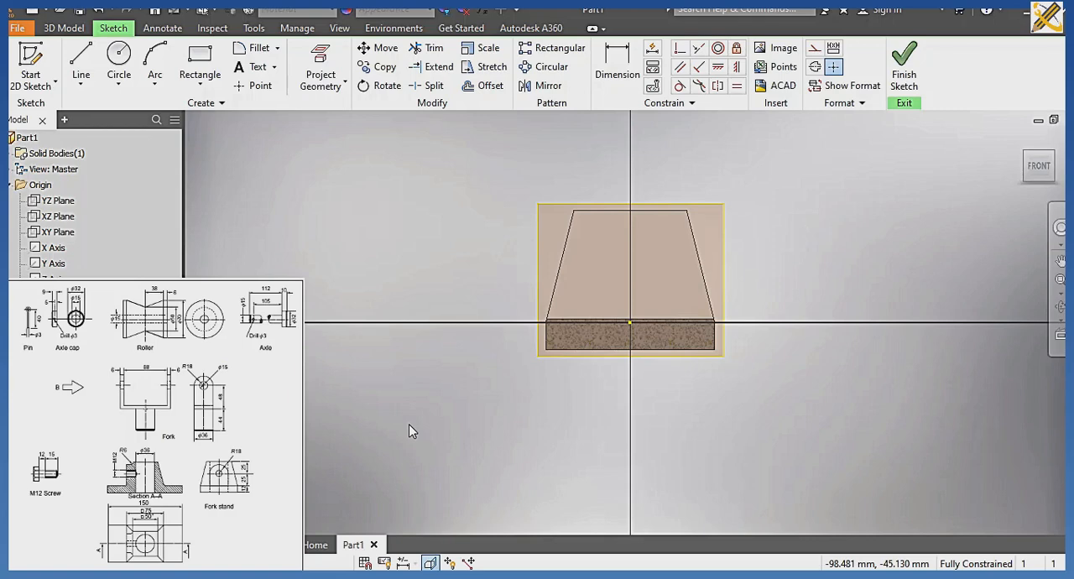
# Sketch a 36 mm diameter circle centred on the vertical axis, about 48 mm above the base's bottom edge.
pyautogui.click(118, 61)
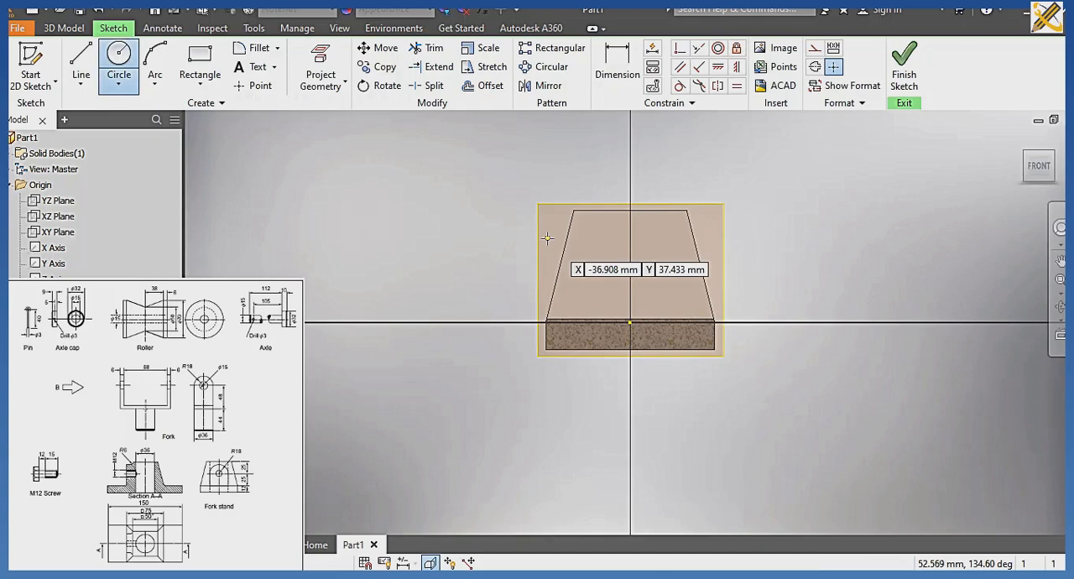
pyautogui.click(630, 241)
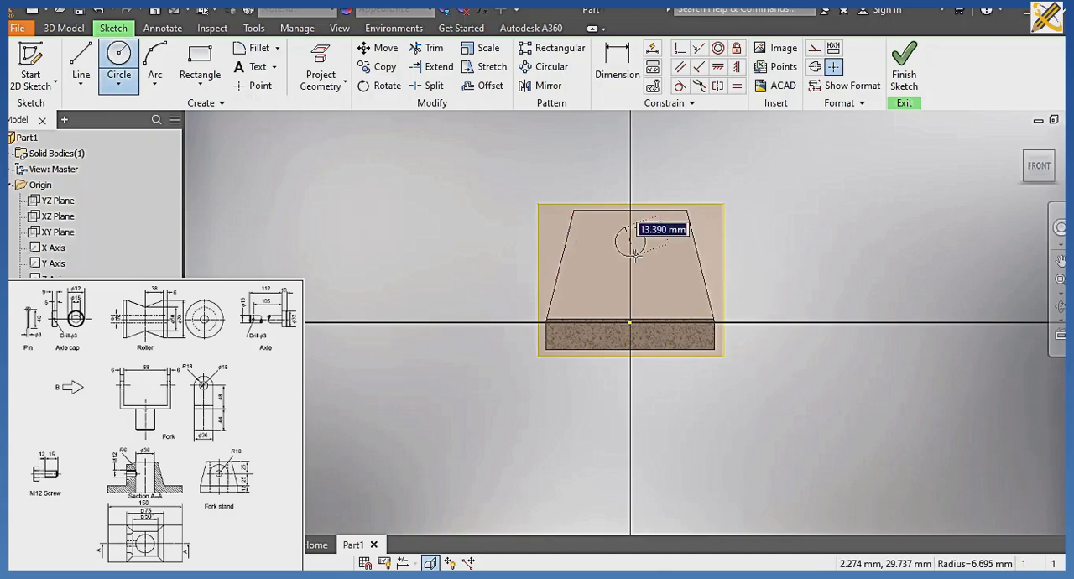
pyautogui.write('30')
pyautogui.press('Return')
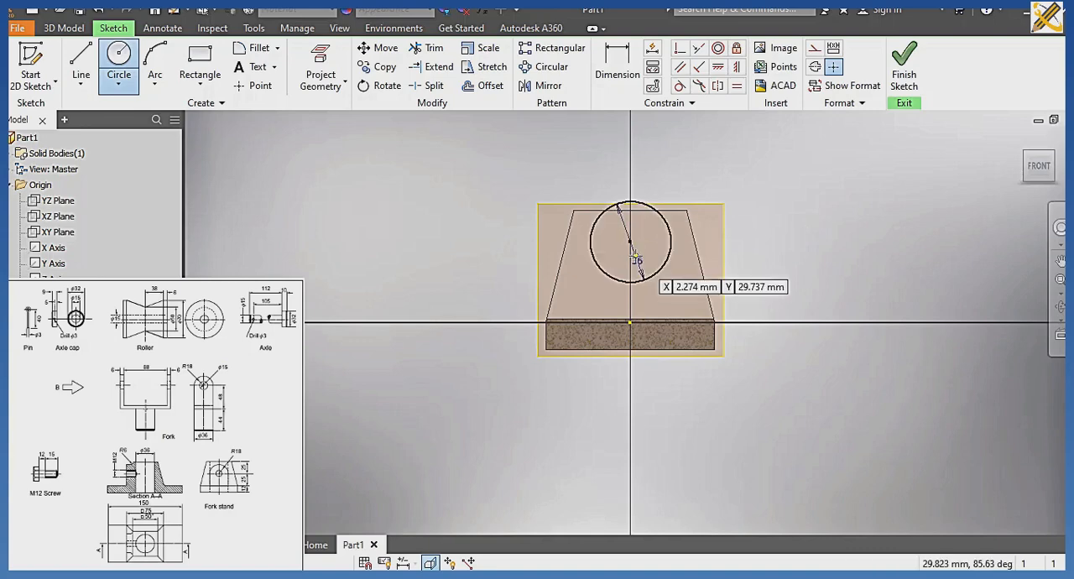
# Dimension the circle's centre 37 mm above the base's bottom edge.
pyautogui.click(618, 69)
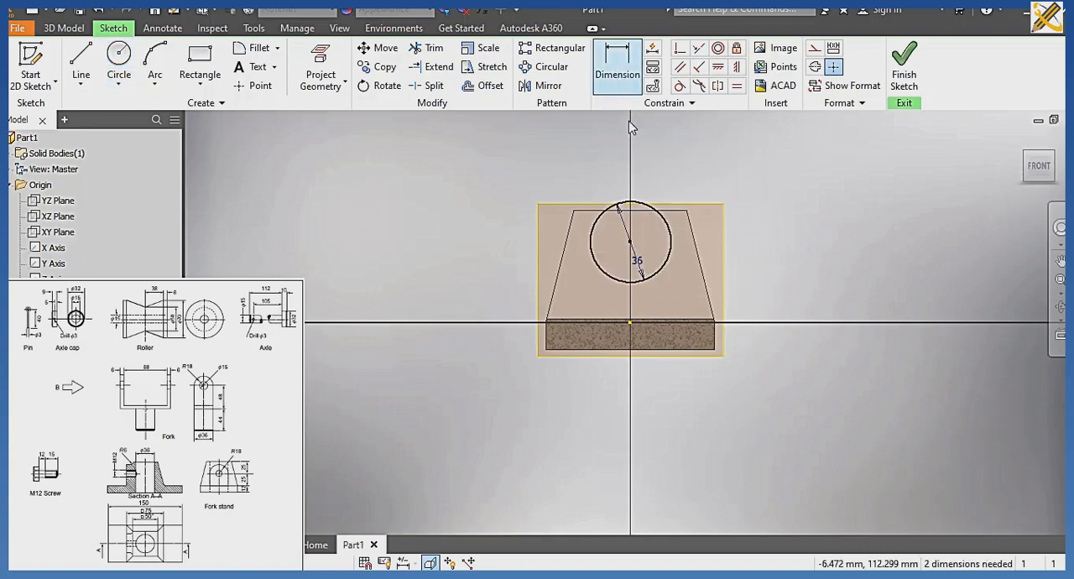
pyautogui.click(630, 243)
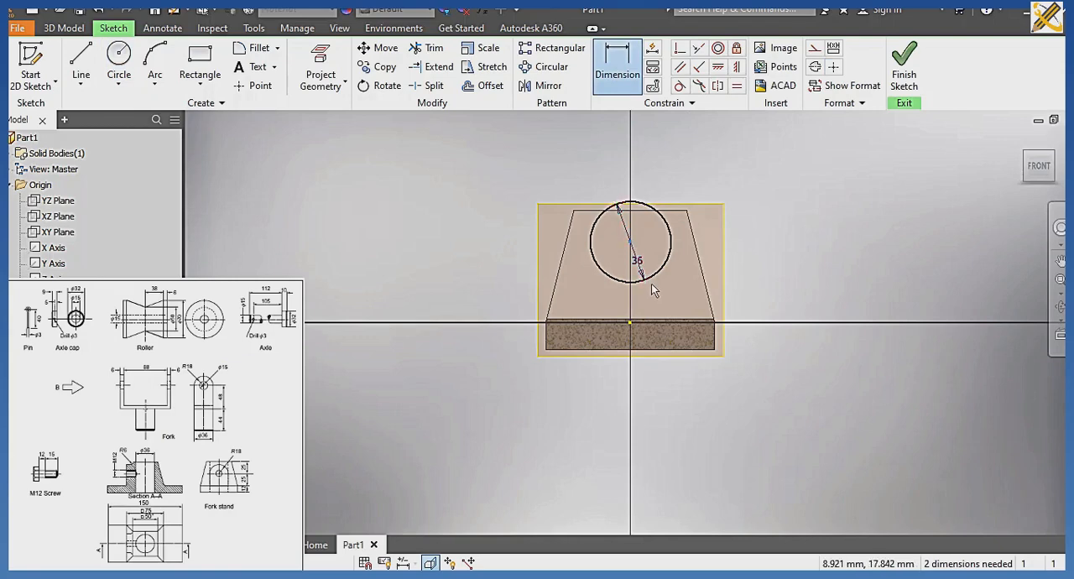
pyautogui.click(666, 356)
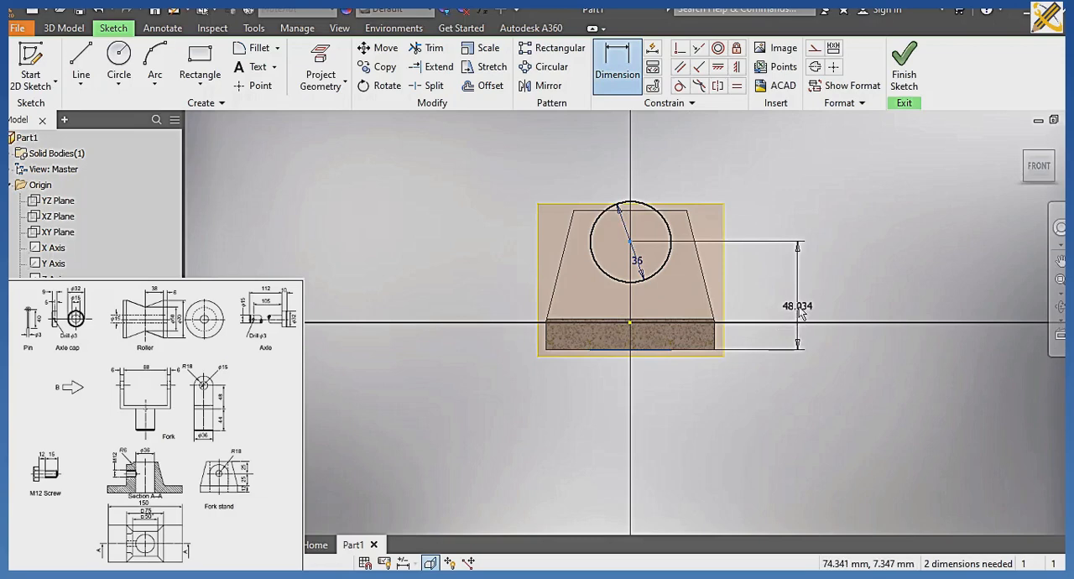
pyautogui.click(799, 306)
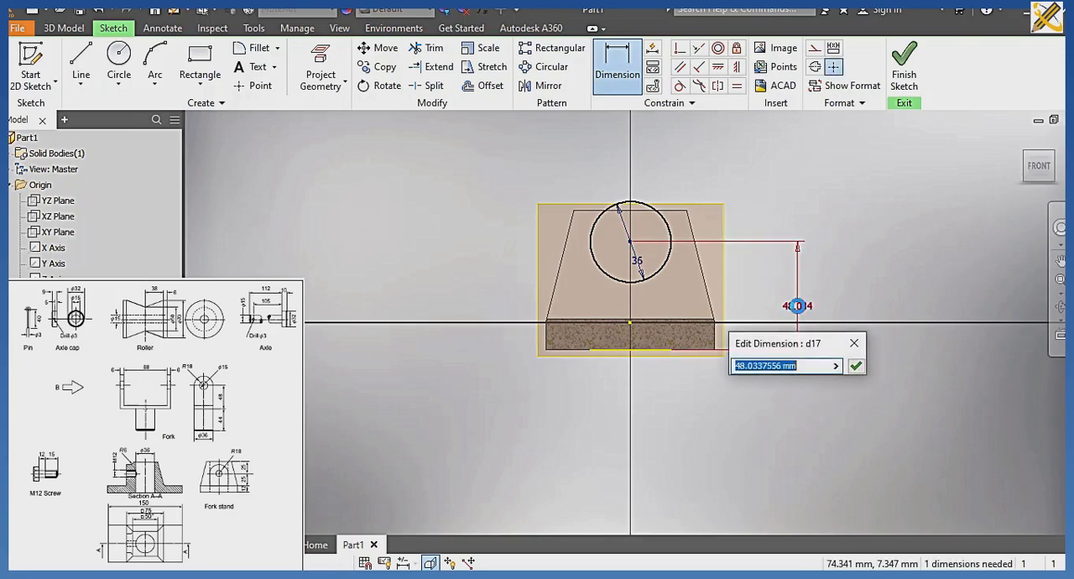
pyautogui.write('37')
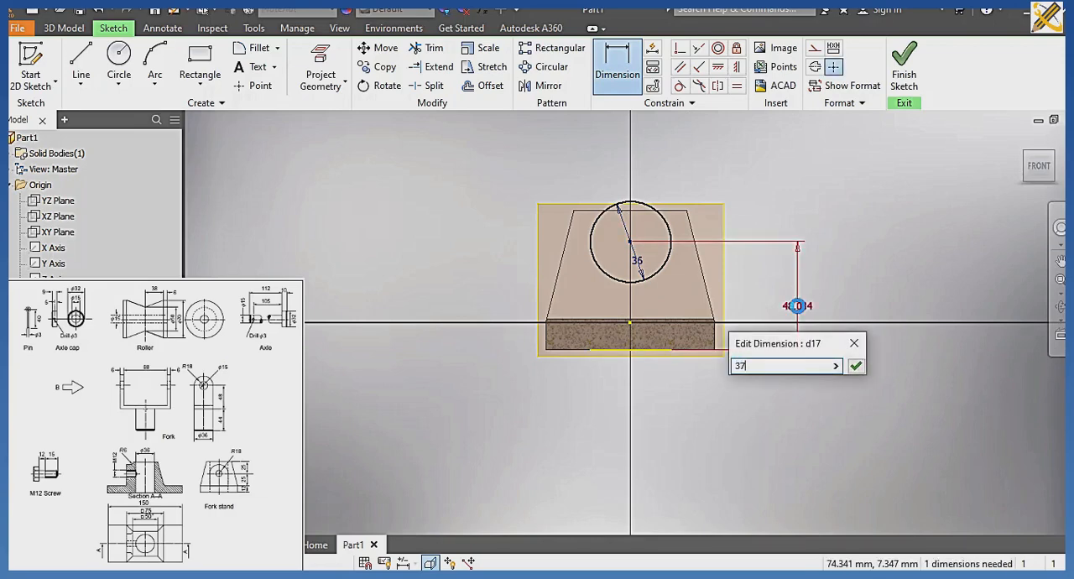
pyautogui.press('Return')
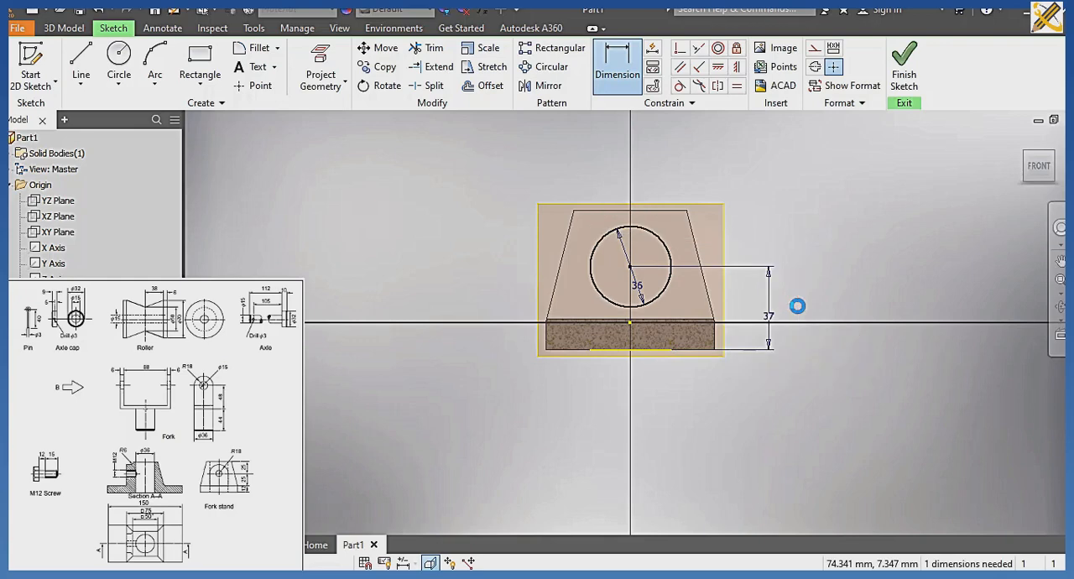
# Sketch a 12 mm diameter circle concentric with the 36 mm circle.
pyautogui.click(126, 60)
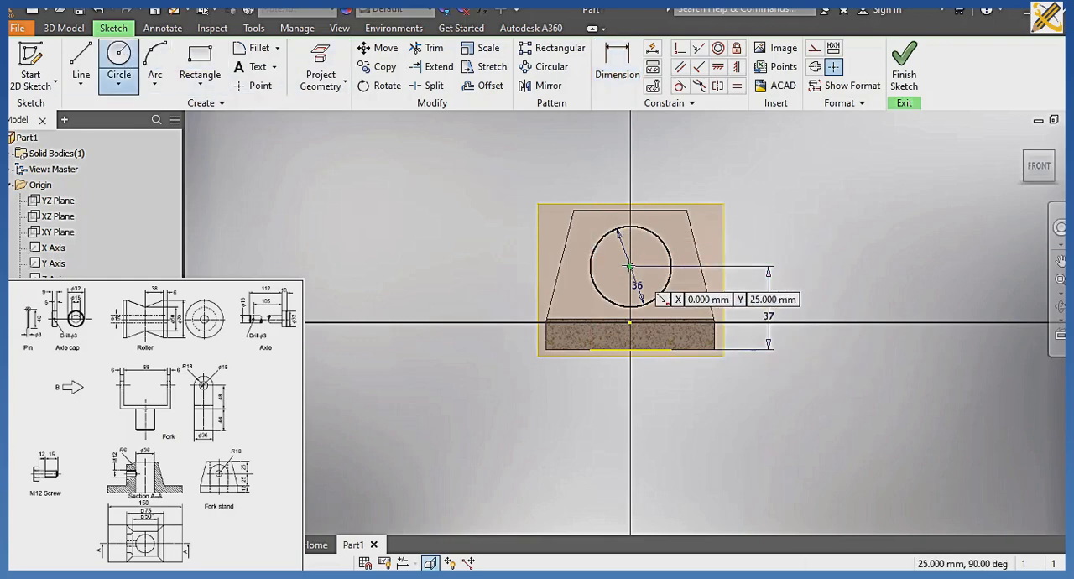
pyautogui.click(629, 267)
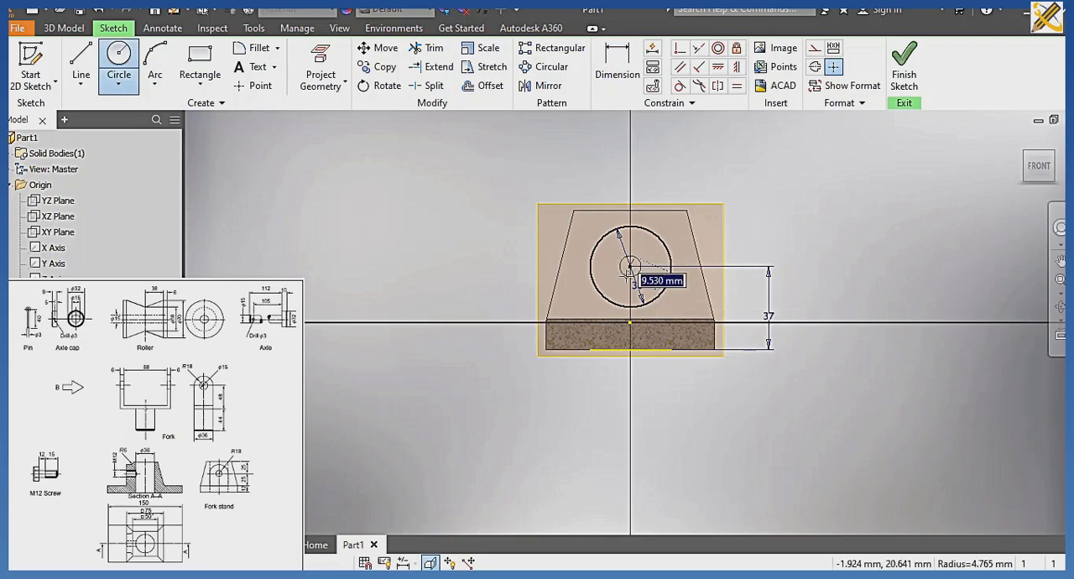
pyautogui.write('1')
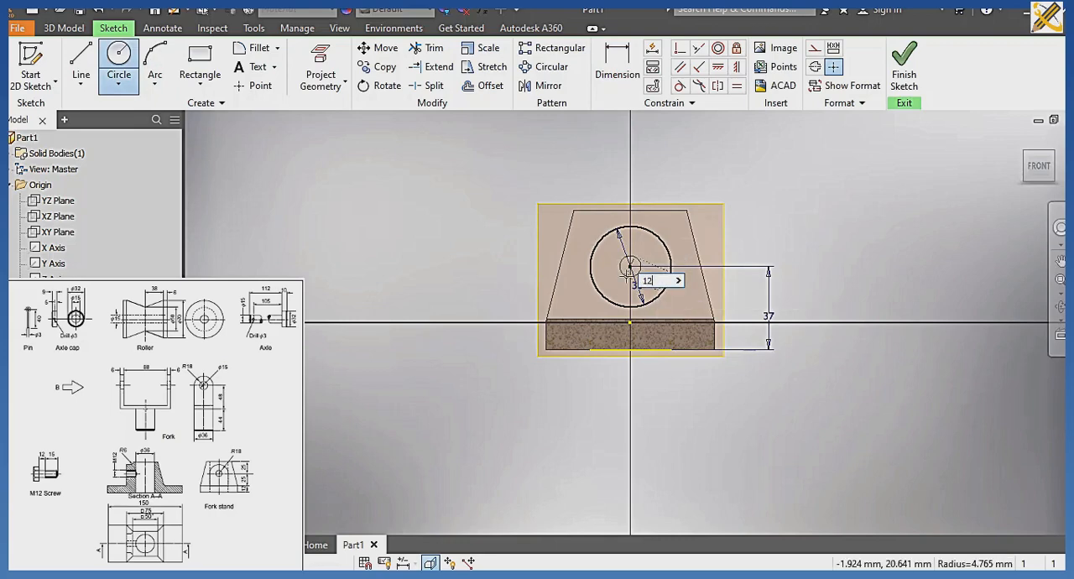
pyautogui.write('2')
pyautogui.press('Return')
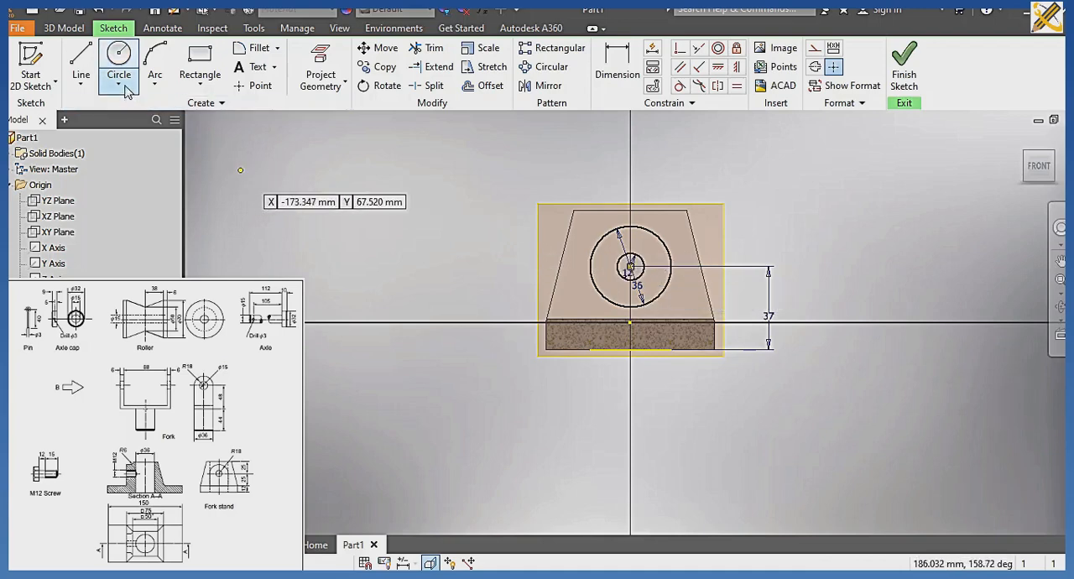
# Draw a vertical line from the 36 mm circle's left quadrant at X -18, Y 25 mm down to the base's bottom edge.
pyautogui.click(84, 64)
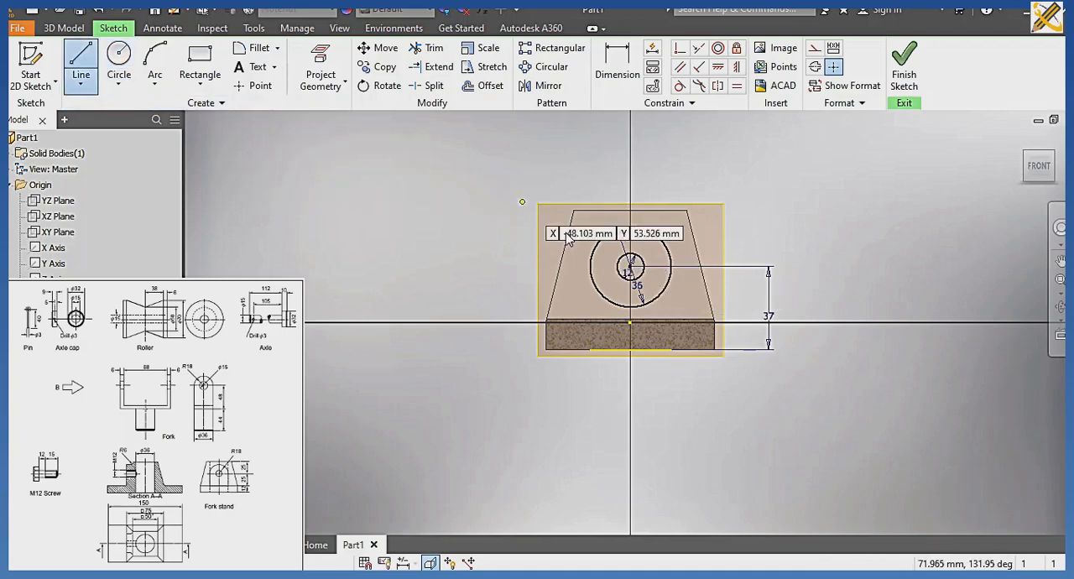
pyautogui.write('-18')
pyautogui.press('Tab')
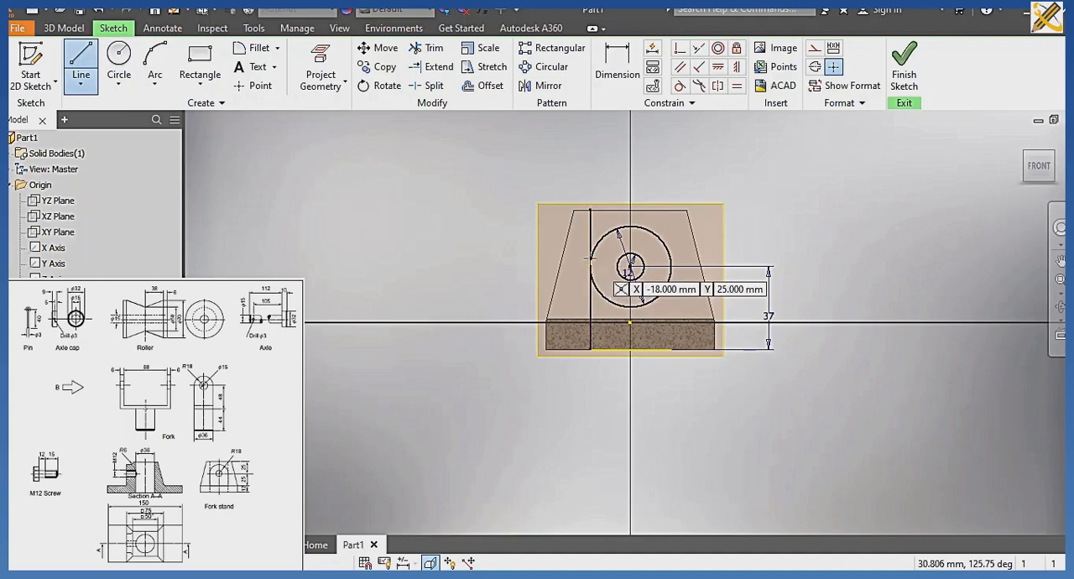
pyautogui.scroll(3, 591, 263)
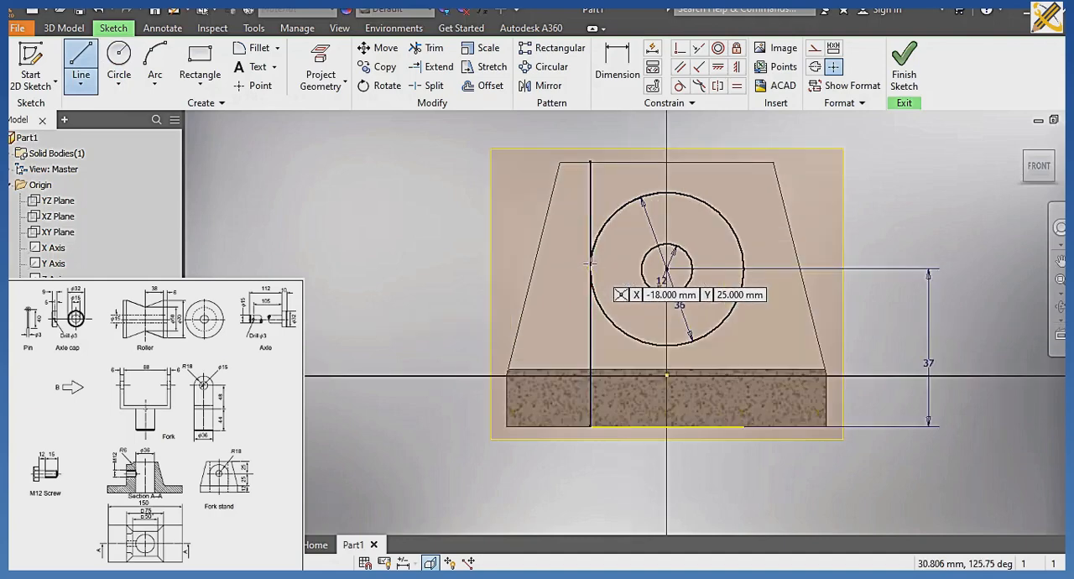
pyautogui.press('Return')
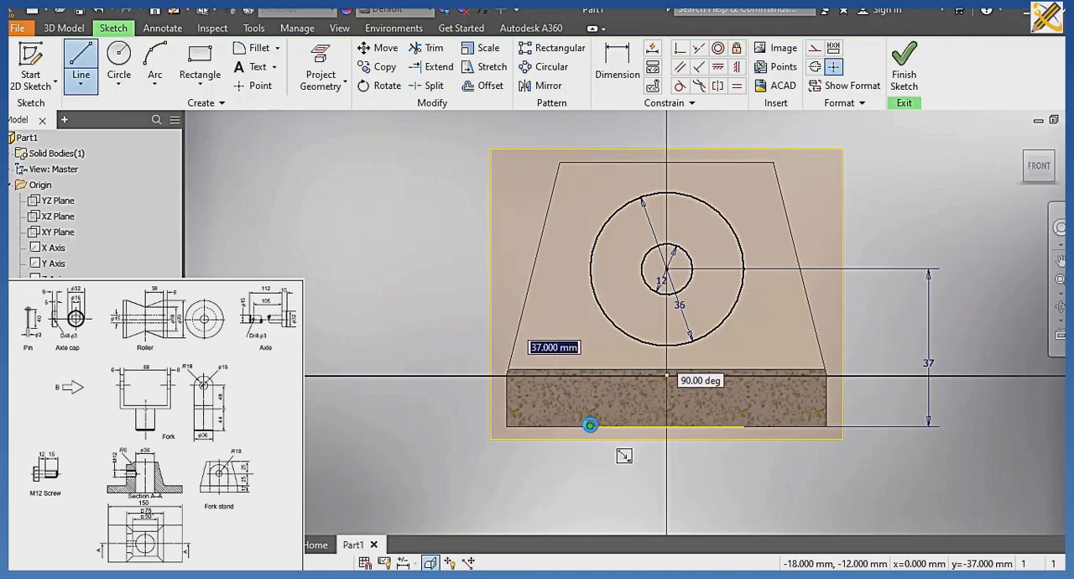
pyautogui.click(591, 425)
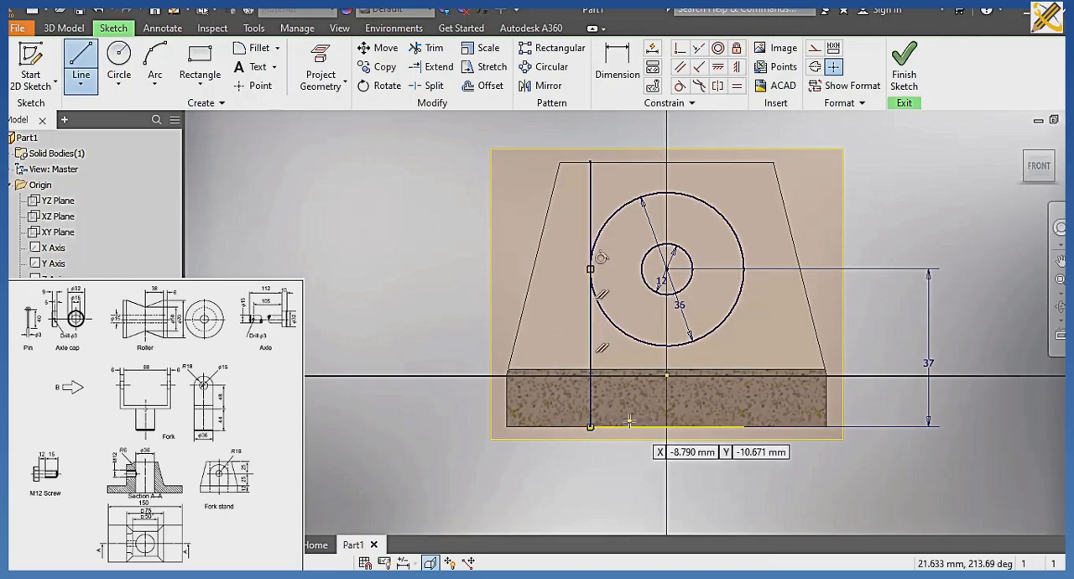
# Draw the matching right vertical line, close the profile along the base's bottom edge, and finish the sketch.
pyautogui.click(743, 269)
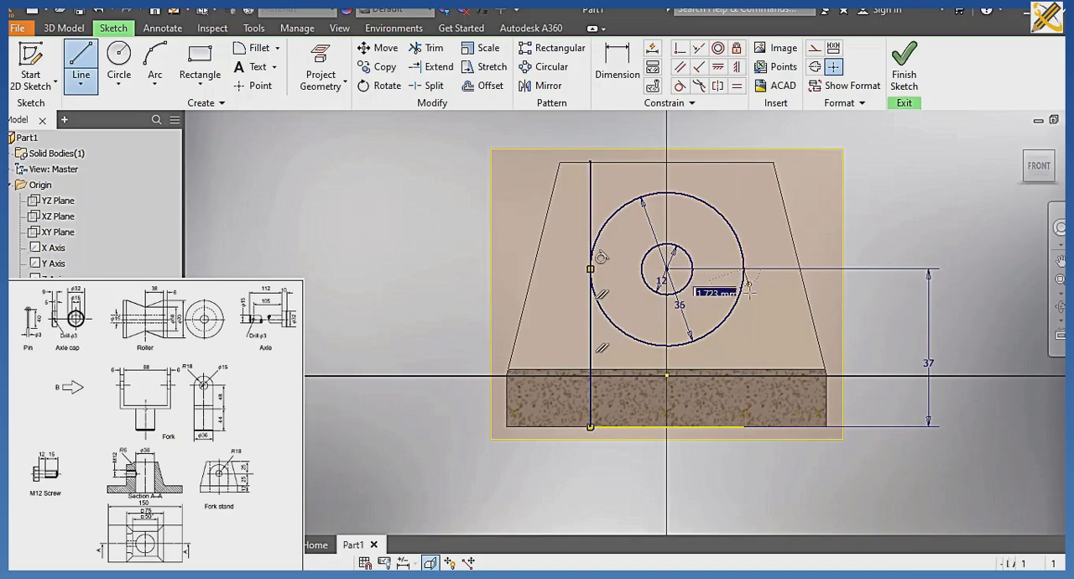
pyautogui.click(743, 427)
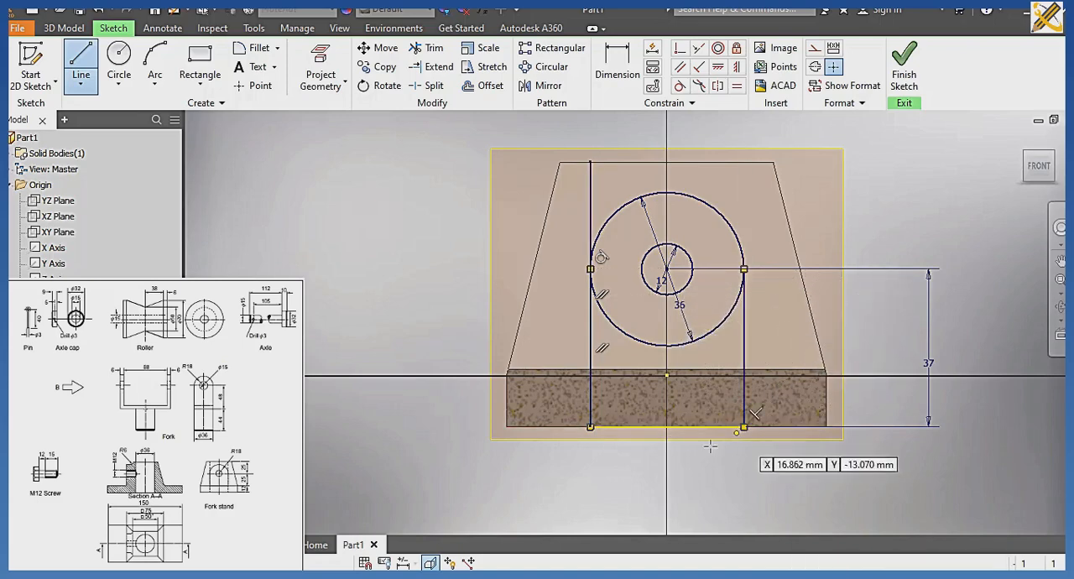
pyautogui.click(590, 427)
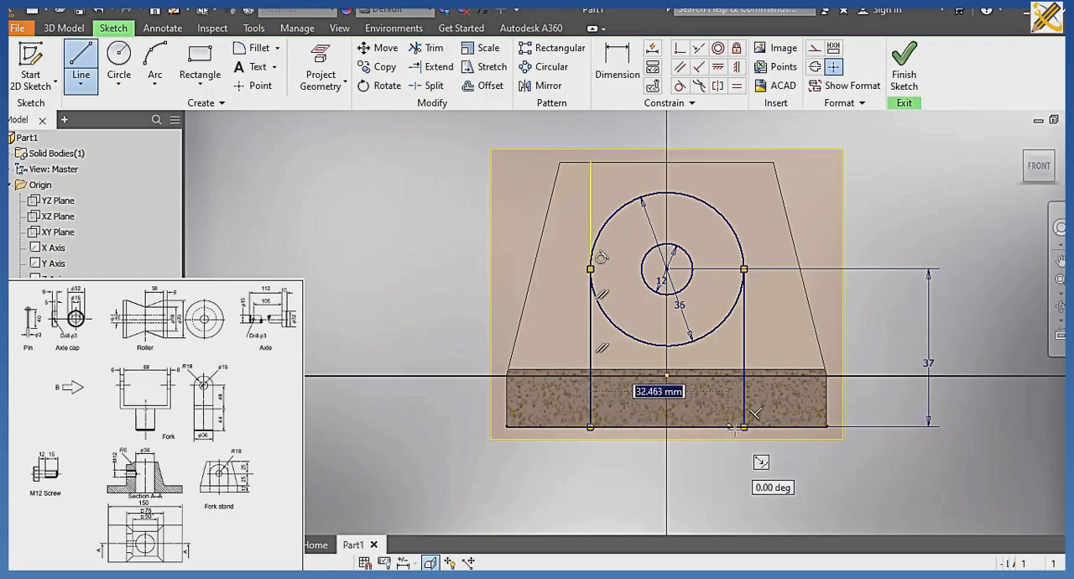
pyautogui.click(744, 427)
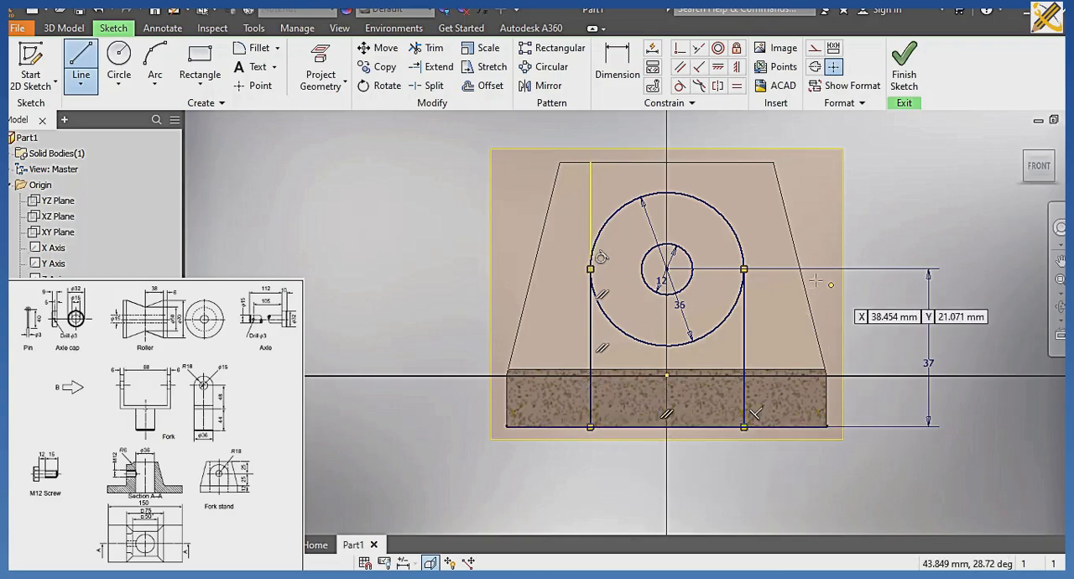
pyautogui.click(903, 71)
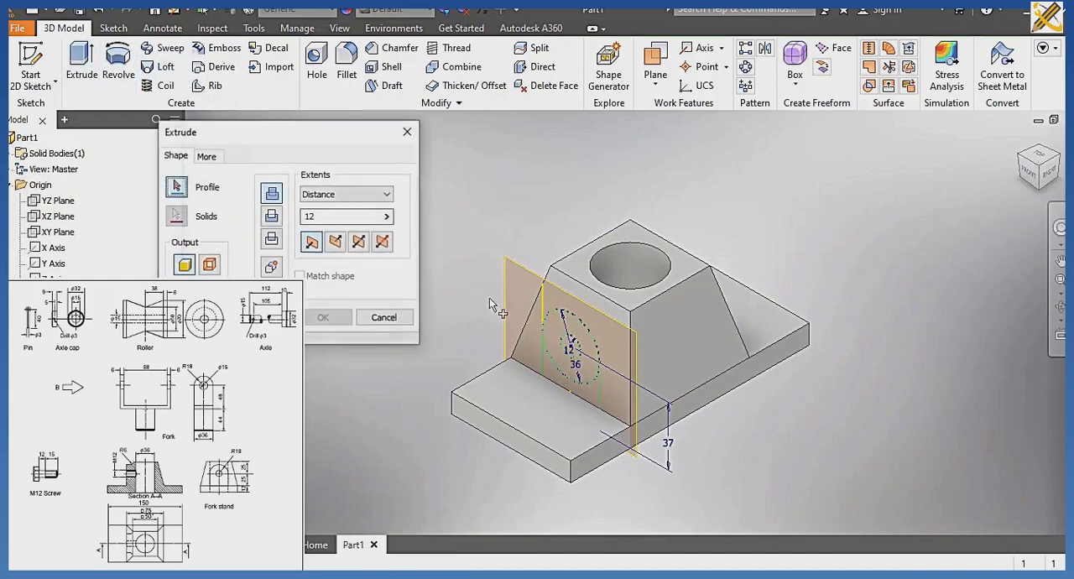
# Extrude the rounded boss profile, excluding the 12 mm circle, towards the tapered block using the To Next extent.
pyautogui.click(572, 371)
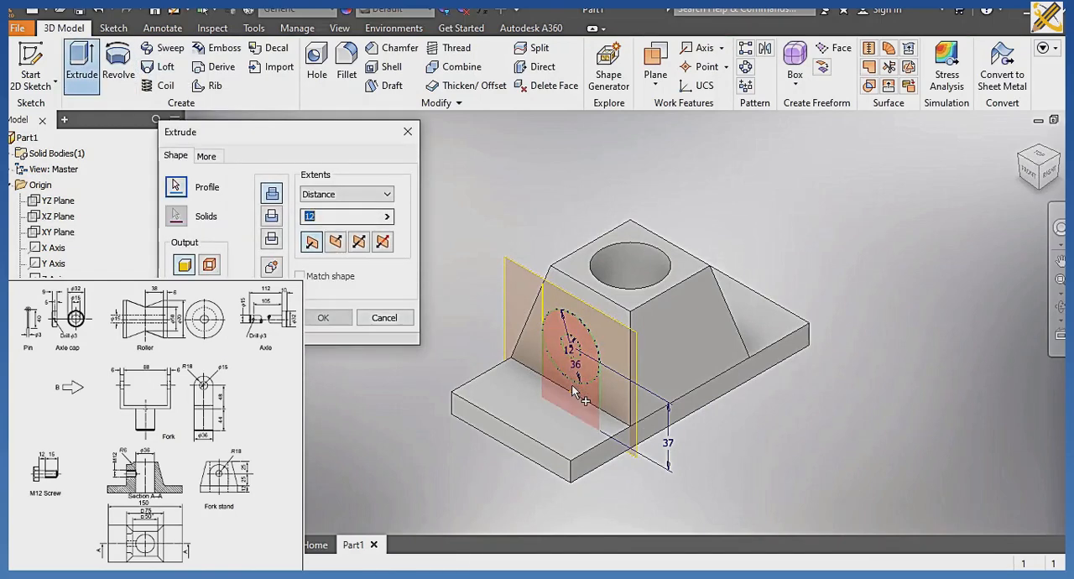
pyautogui.click(574, 389)
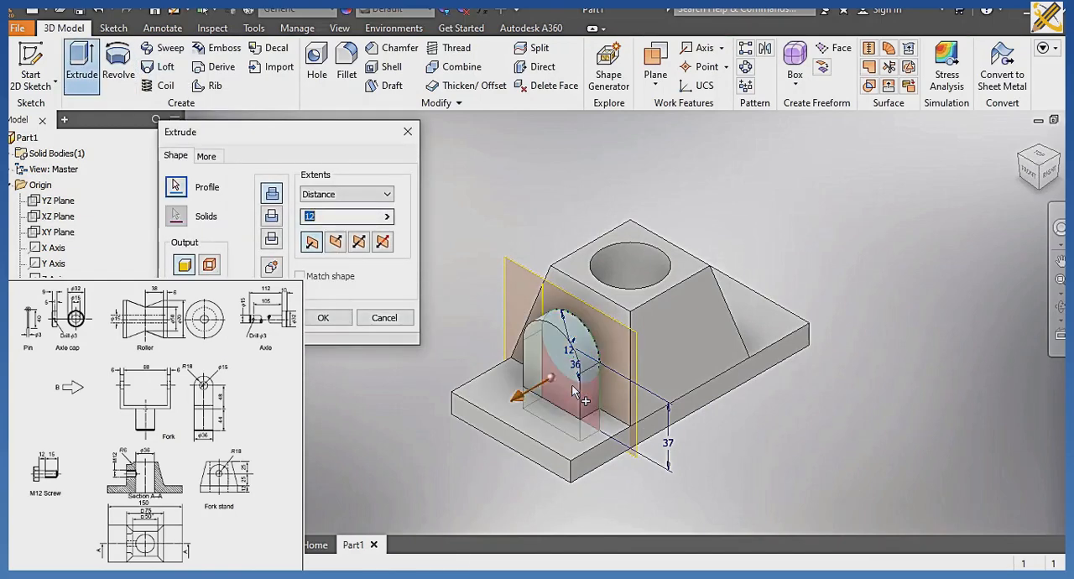
pyautogui.click(570, 337)
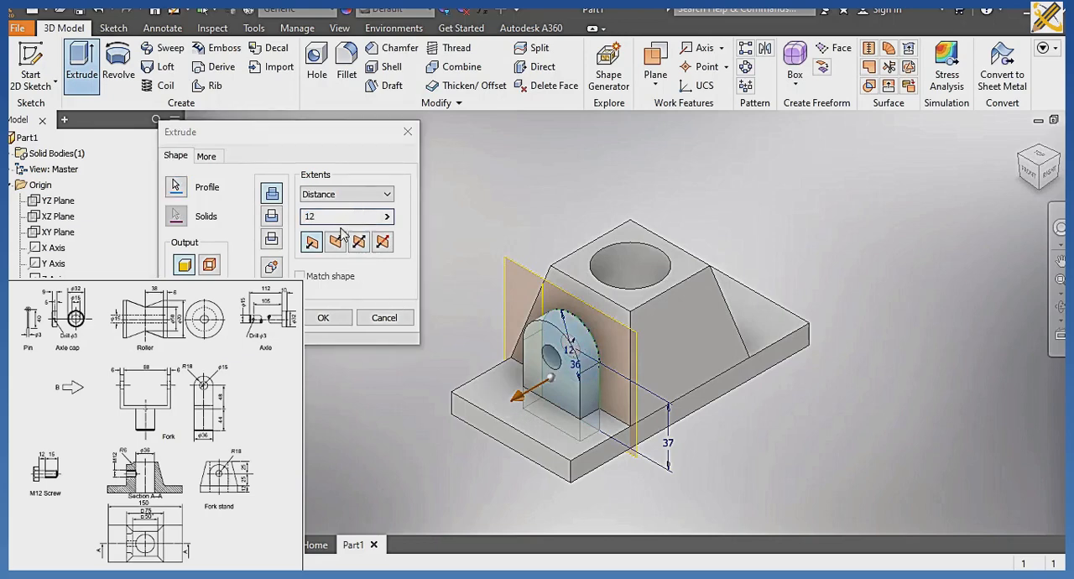
pyautogui.click(347, 194)
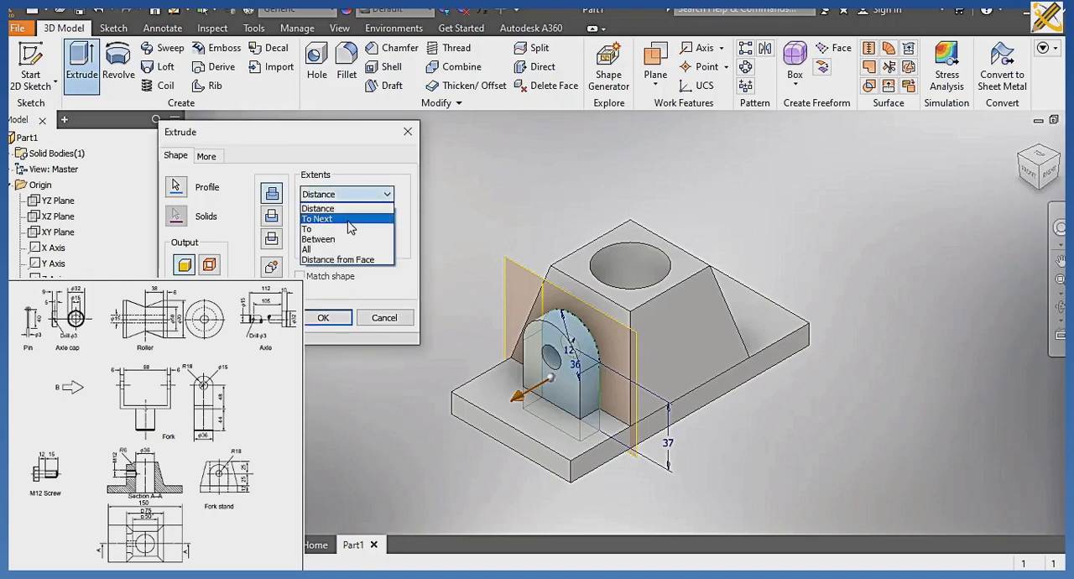
pyautogui.click(347, 220)
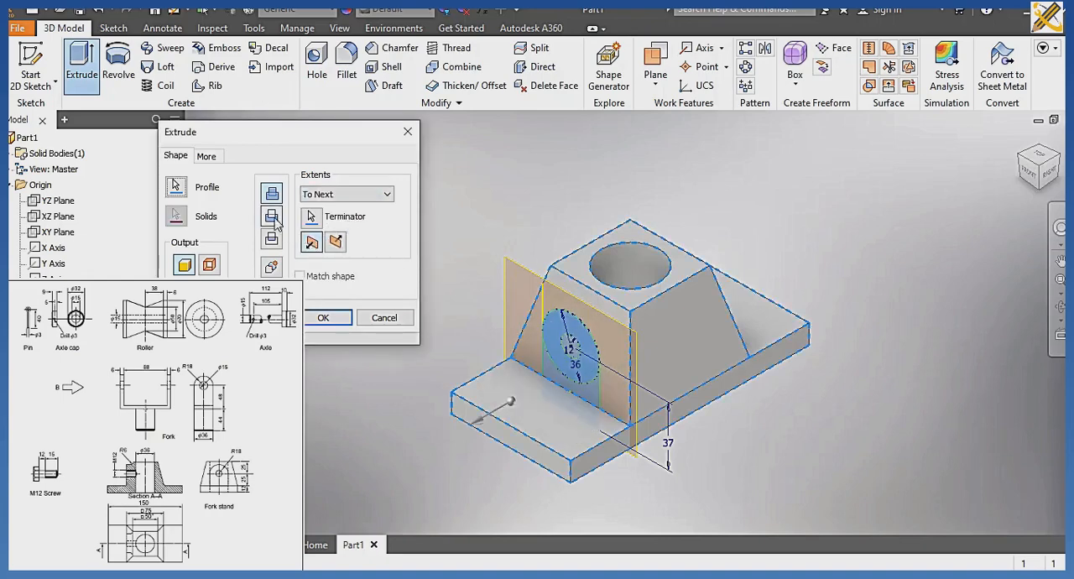
pyautogui.click(334, 243)
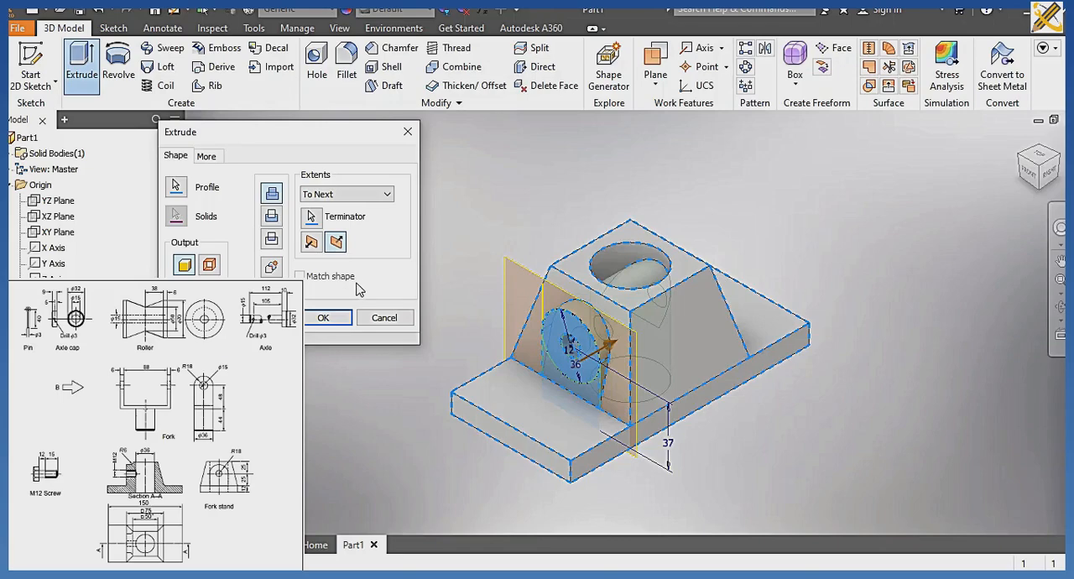
pyautogui.click(324, 318)
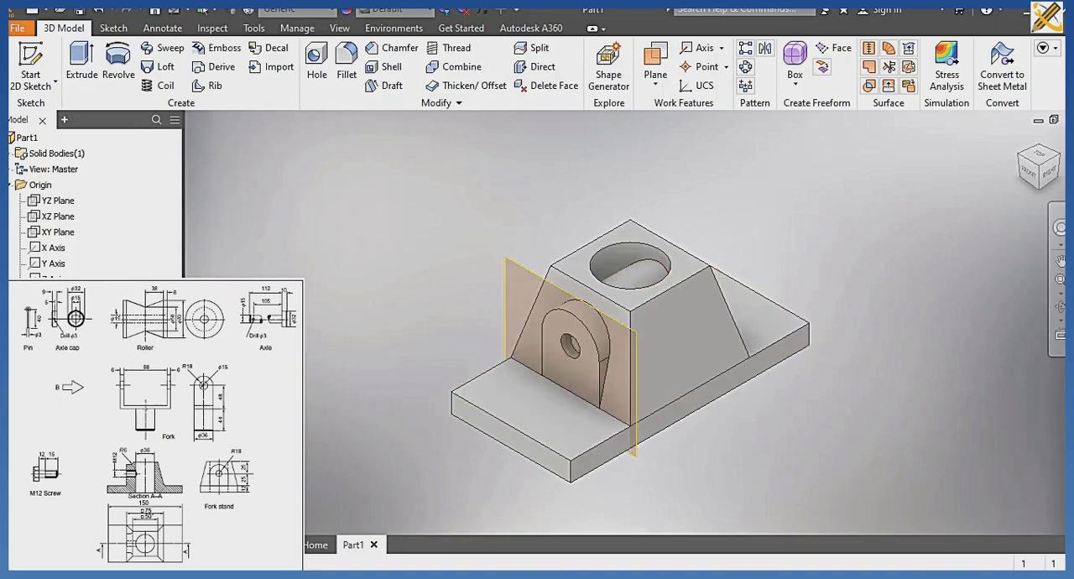
# Show the boss sketch again and extrude its 12 mm circle as a cut into the tapered block, using the To Next extent.
pyautogui.rightClick(53, 404)
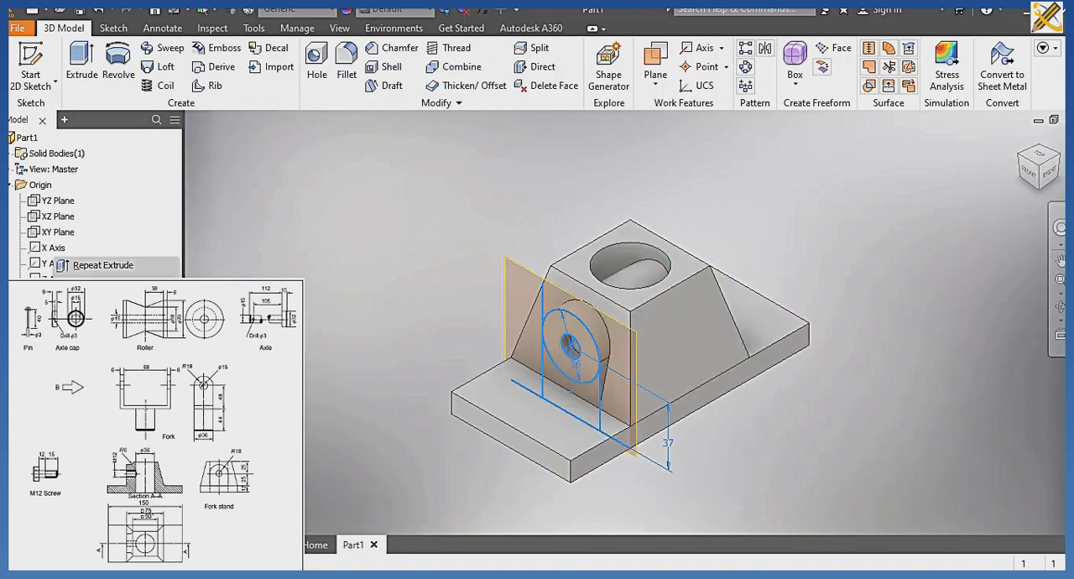
pyautogui.click(101, 401)
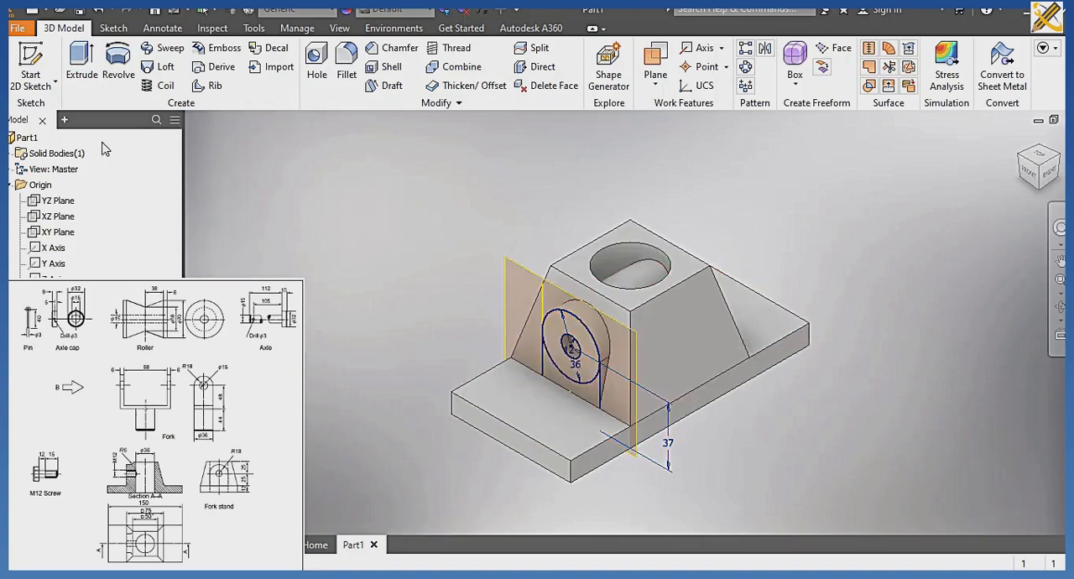
pyautogui.click(87, 72)
pyautogui.click(87, 72)
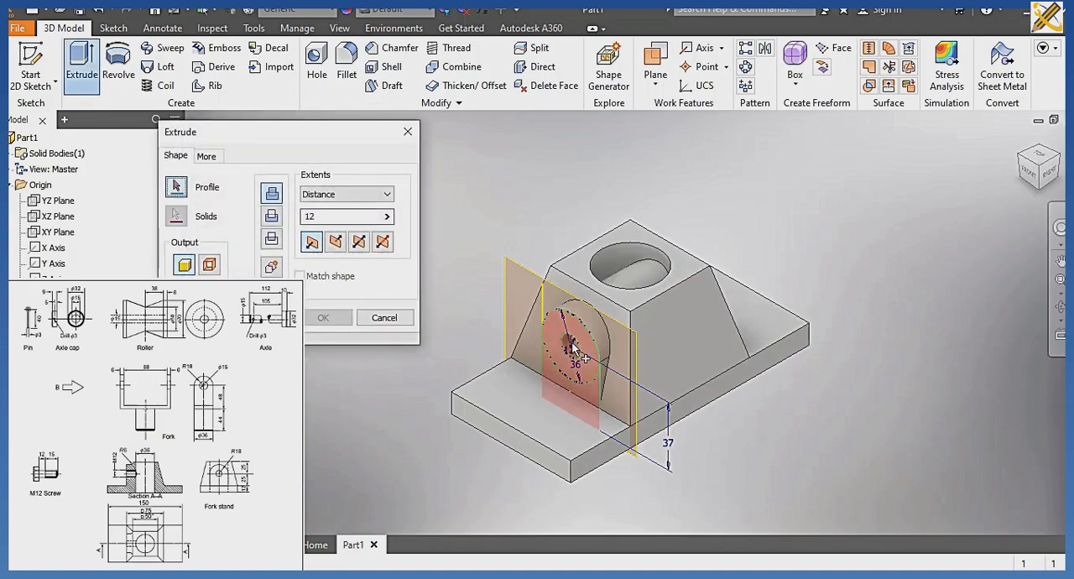
pyautogui.scroll(5, 573, 350)
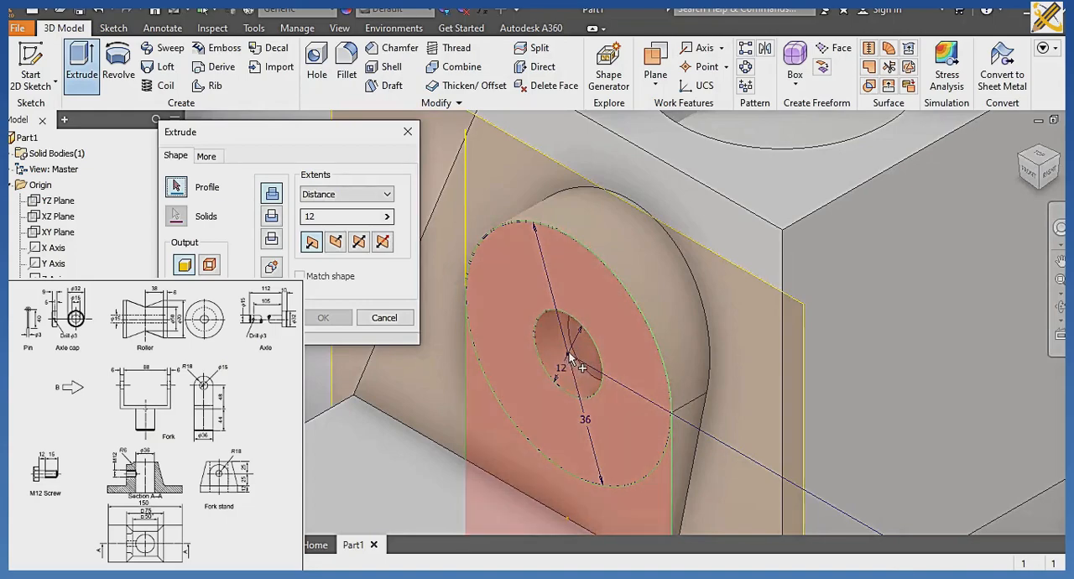
pyautogui.click(563, 357)
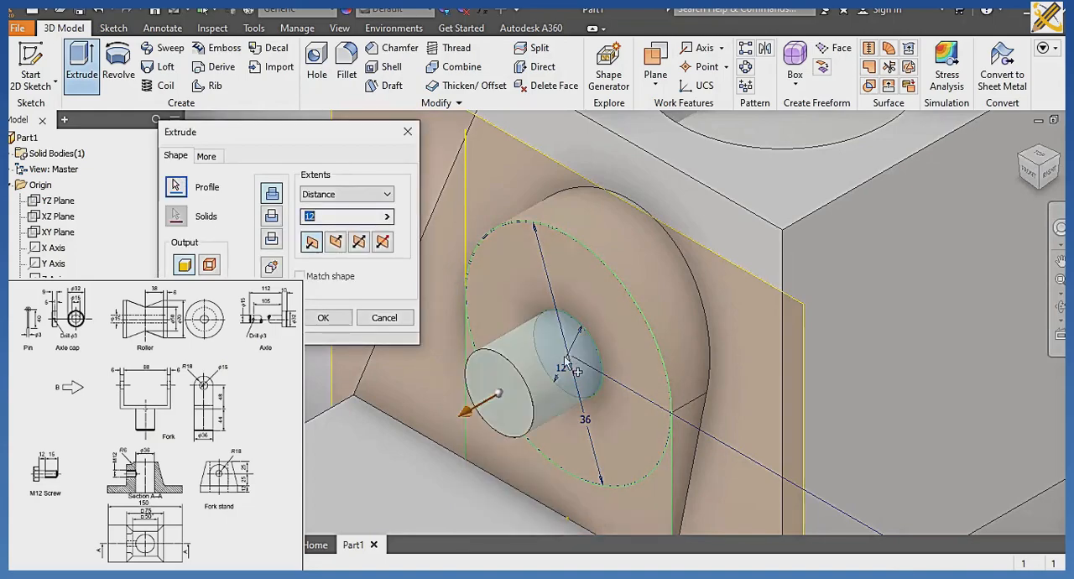
pyautogui.click(387, 196)
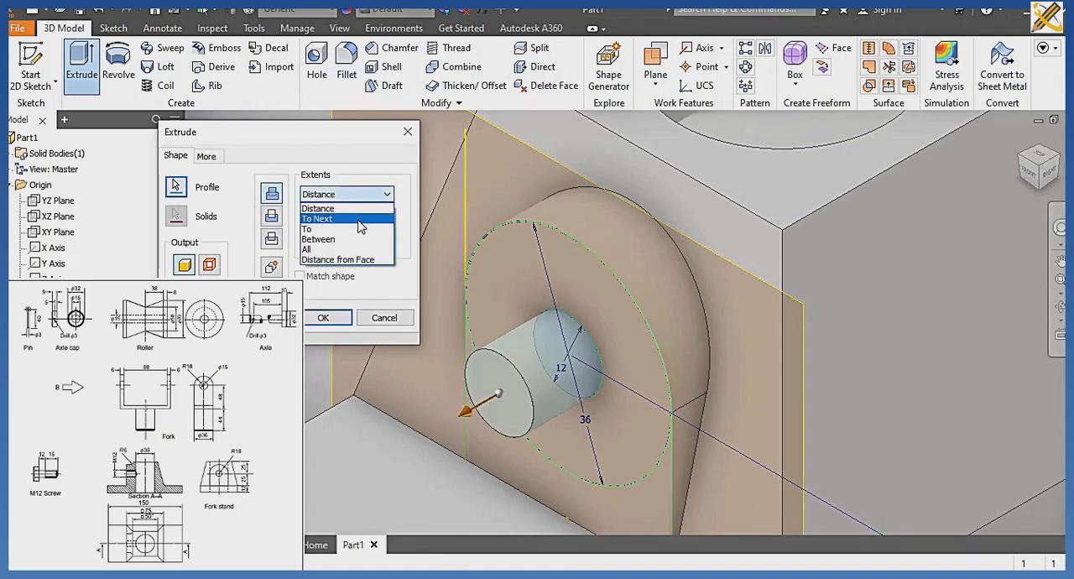
pyautogui.click(352, 220)
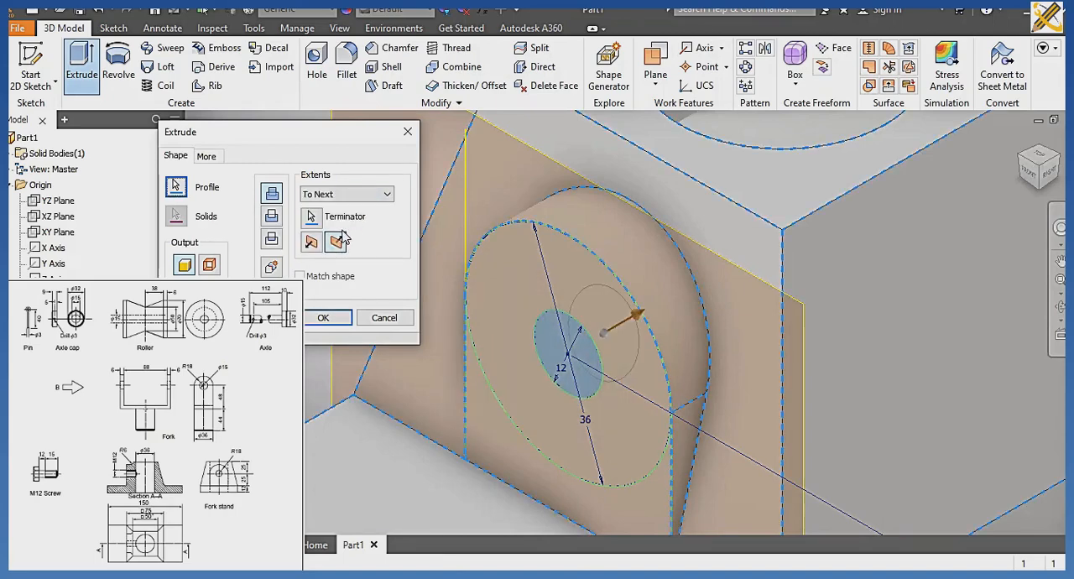
pyautogui.click(271, 216)
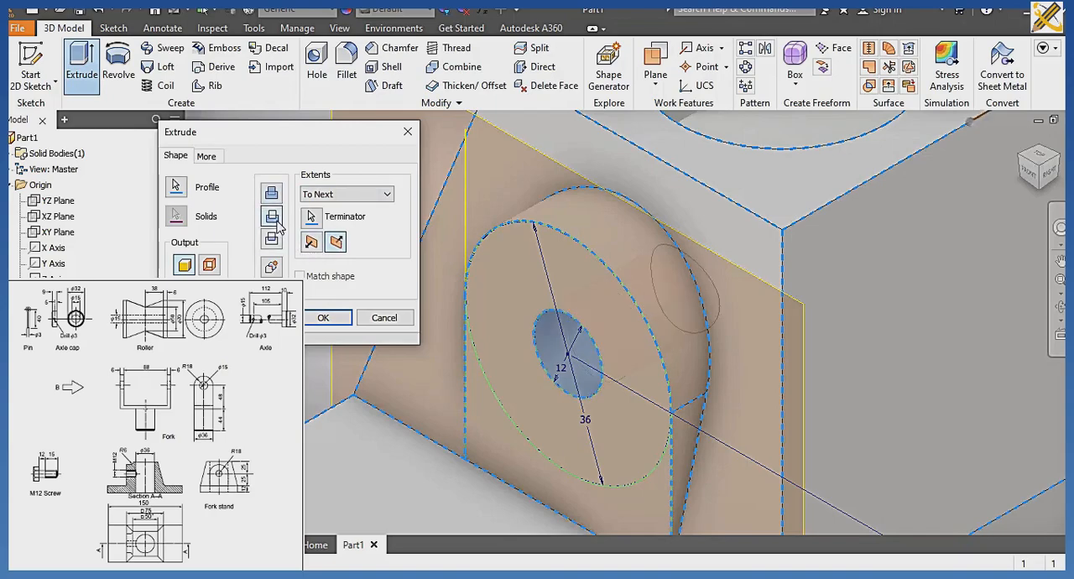
pyautogui.click(335, 318)
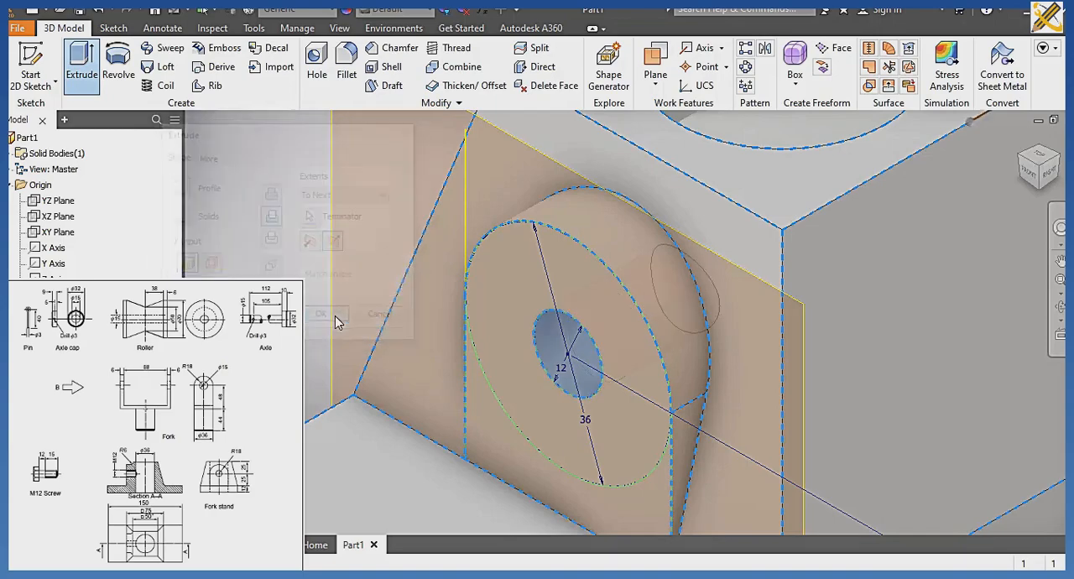
# Show the 36 mm circle sketch on the block's top face and extrude it as a cut through all.
pyautogui.scroll(5, 582, 343)
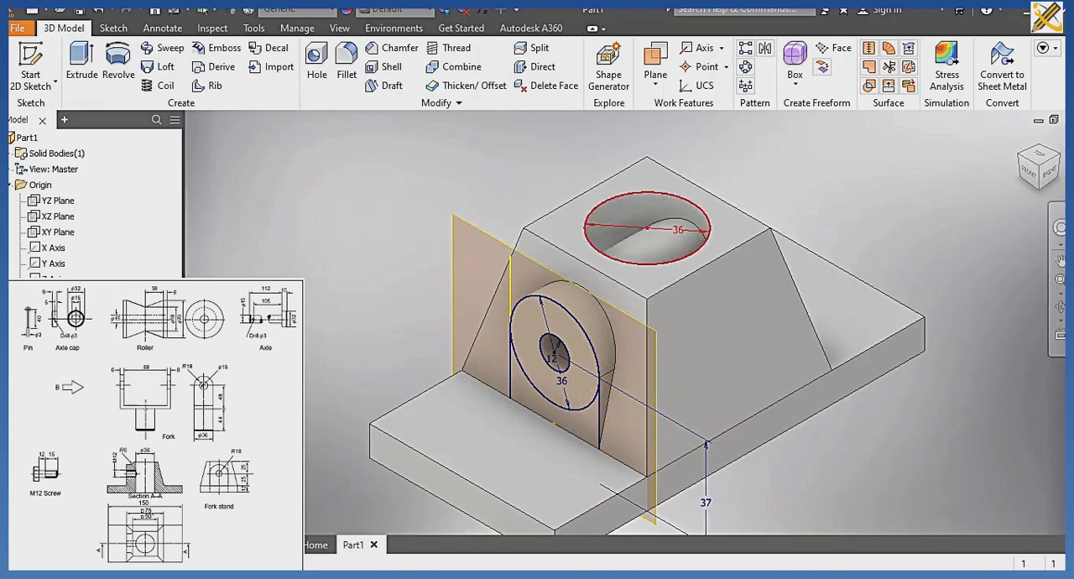
pyautogui.click(651, 218)
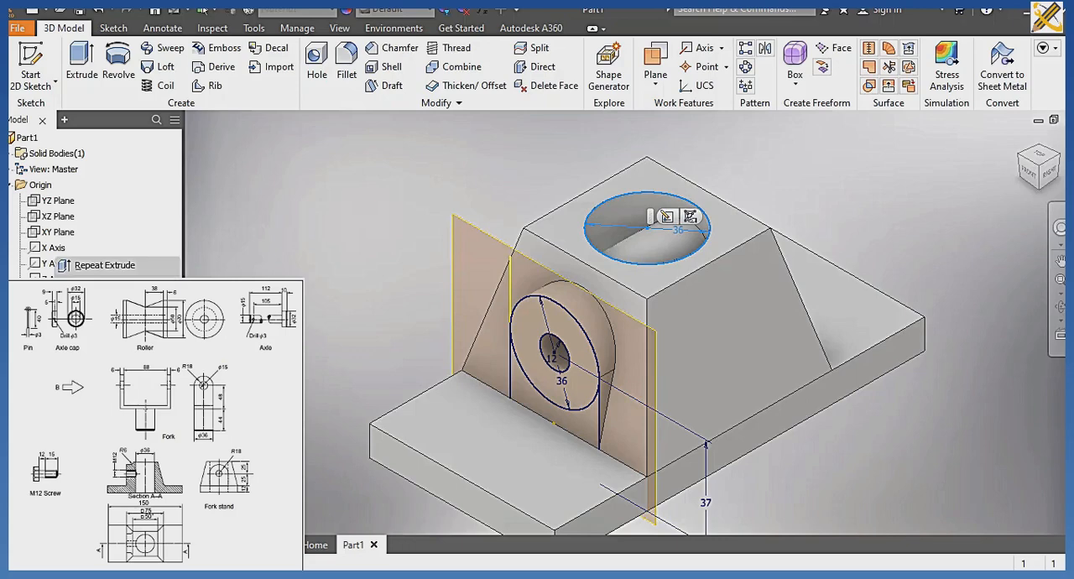
pyautogui.click(104, 453)
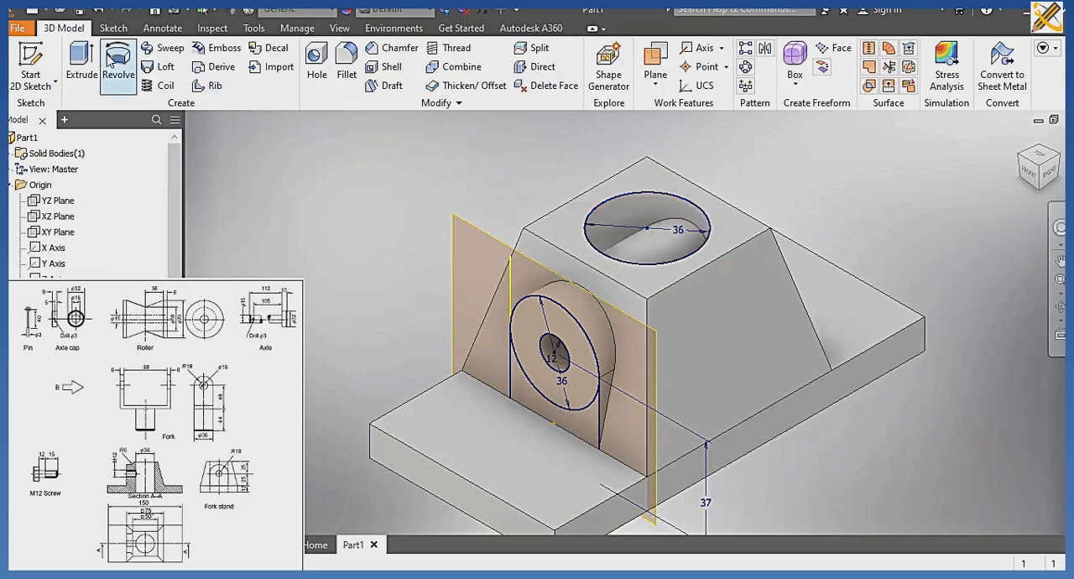
pyautogui.click(82, 63)
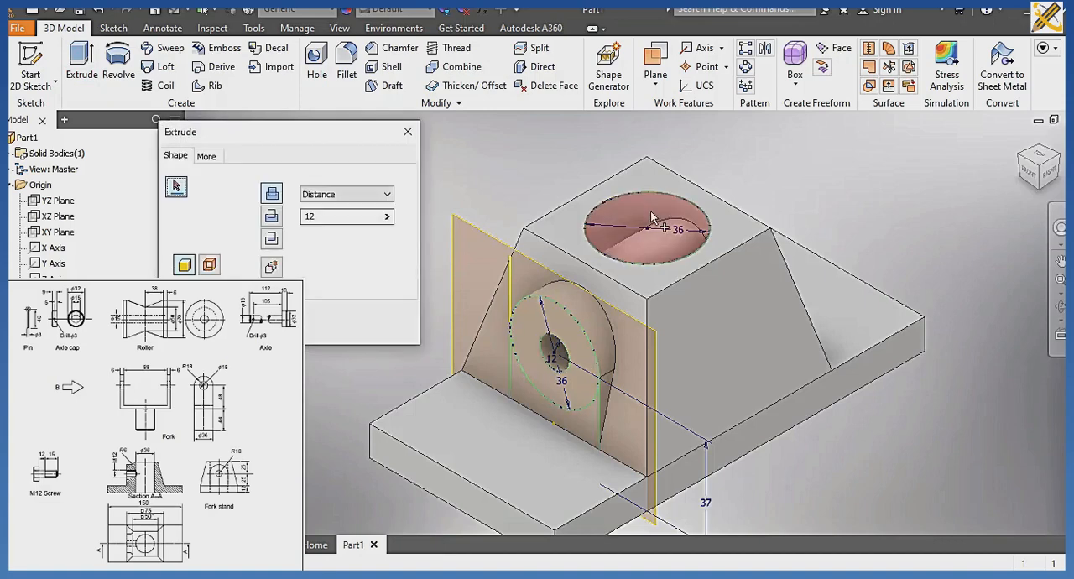
pyautogui.click(650, 217)
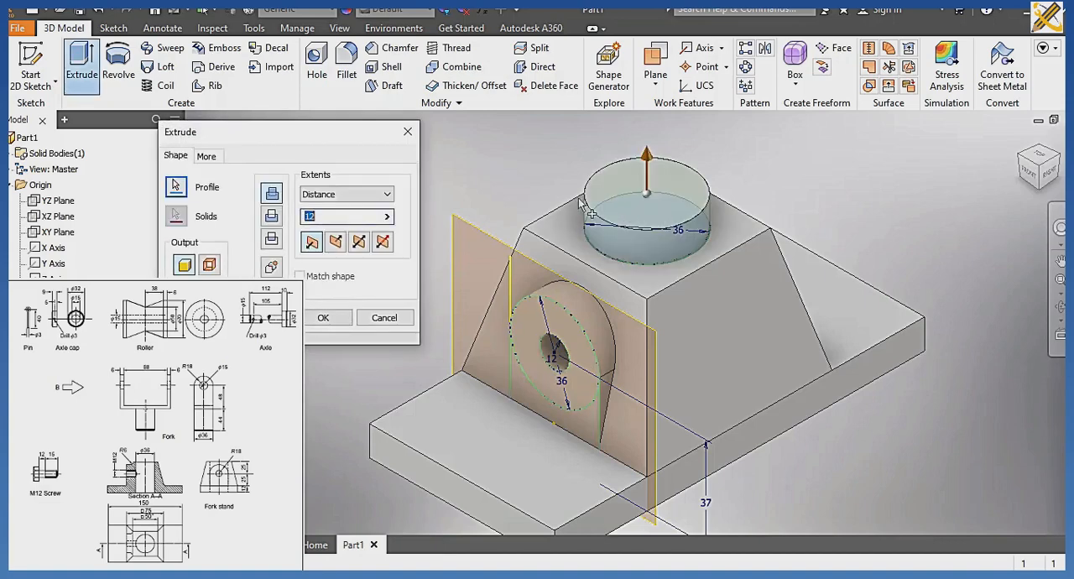
pyautogui.click(390, 196)
pyautogui.click(341, 253)
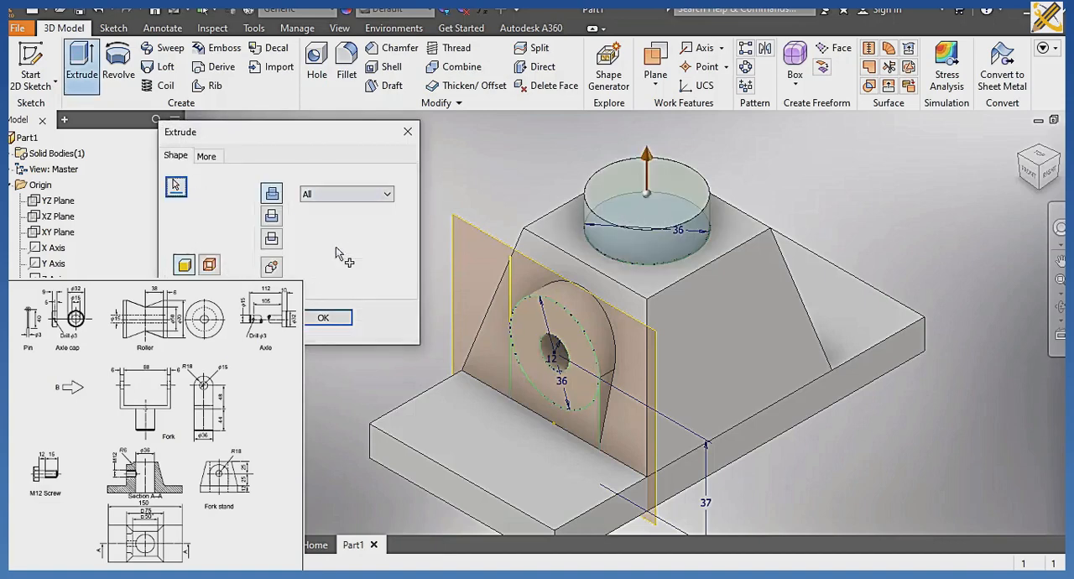
pyautogui.click(273, 218)
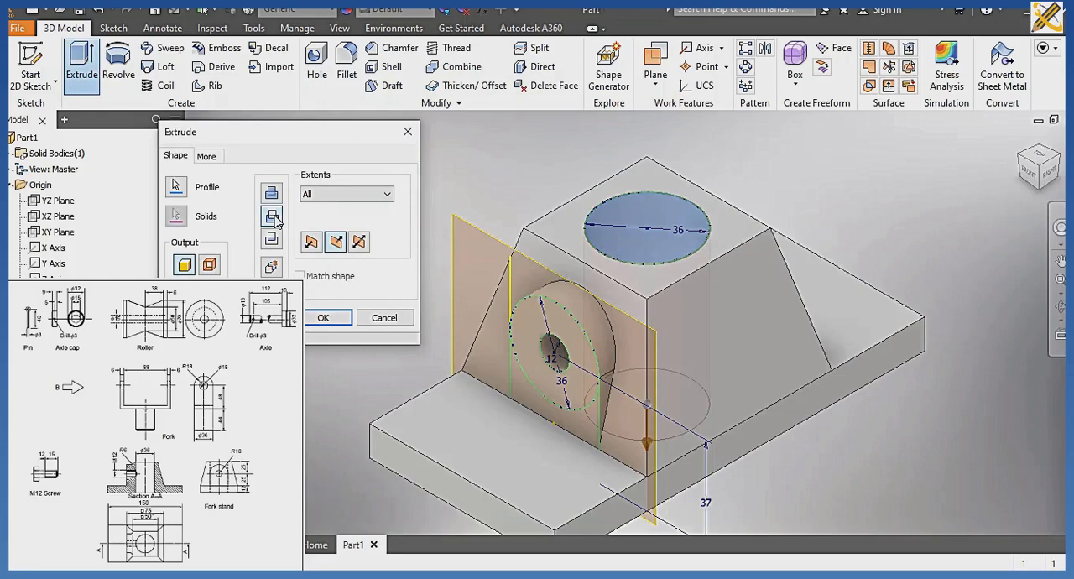
pyautogui.click(326, 318)
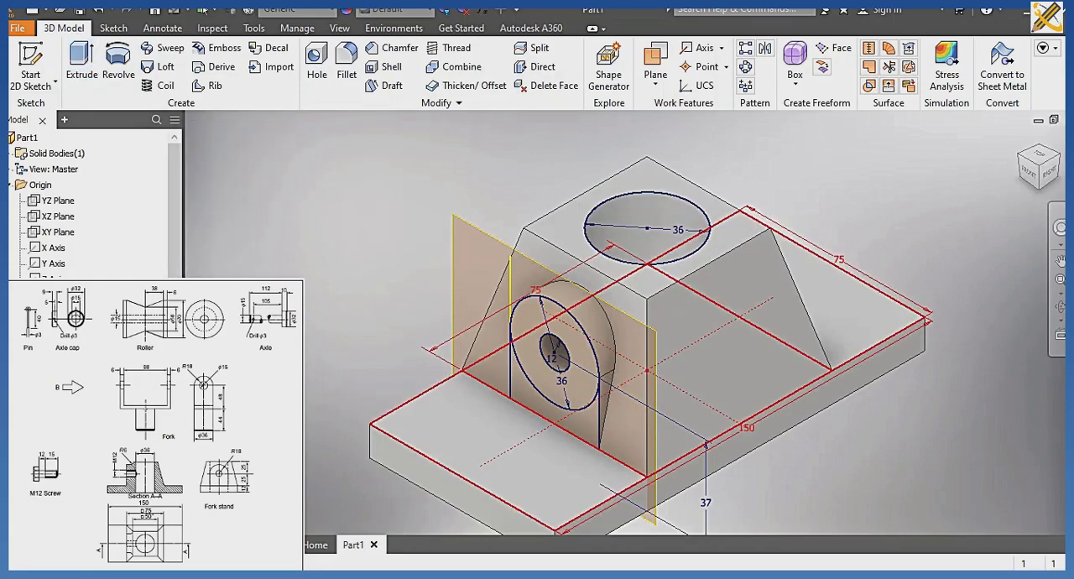
# Hide the 36 mm circle sketch, the boss sketch and the boss work plane, and collapse the expanded entries in the model tree.
pyautogui.rightClick(57, 420)
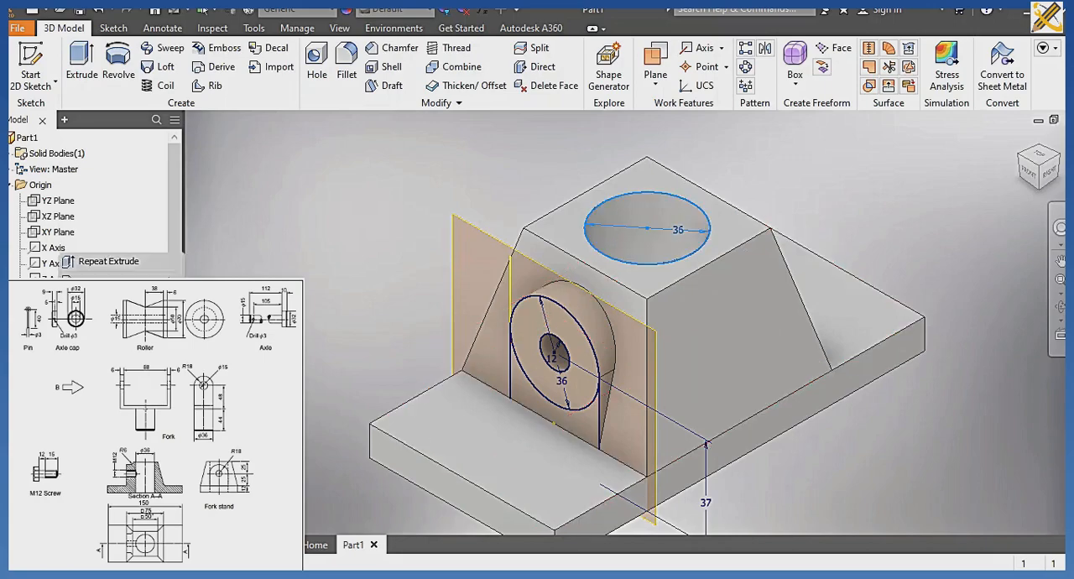
pyautogui.click(96, 478)
pyautogui.scroll(-1, 94, 205)
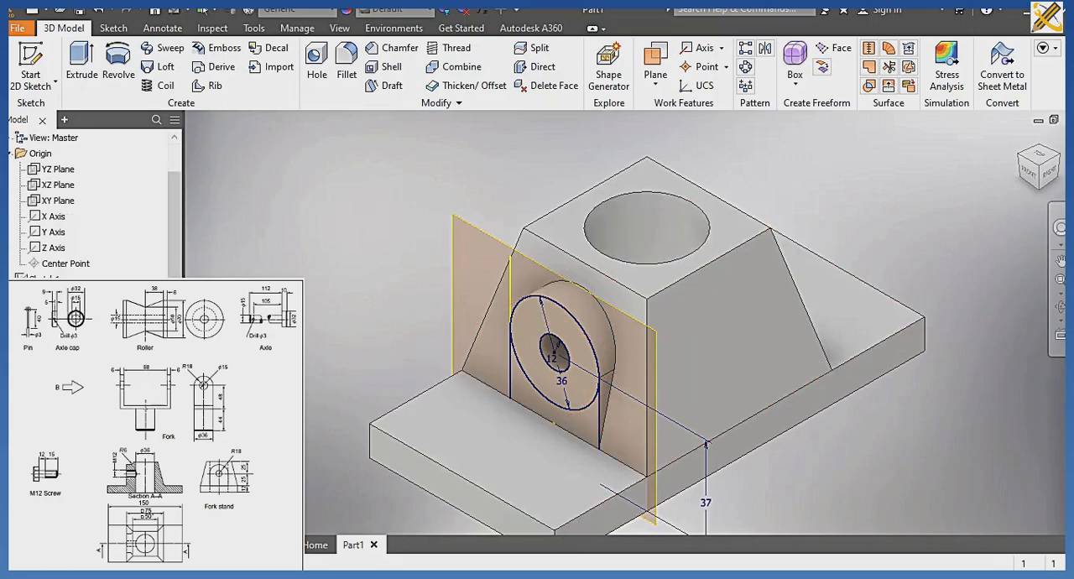
pyautogui.rightClick(57, 419)
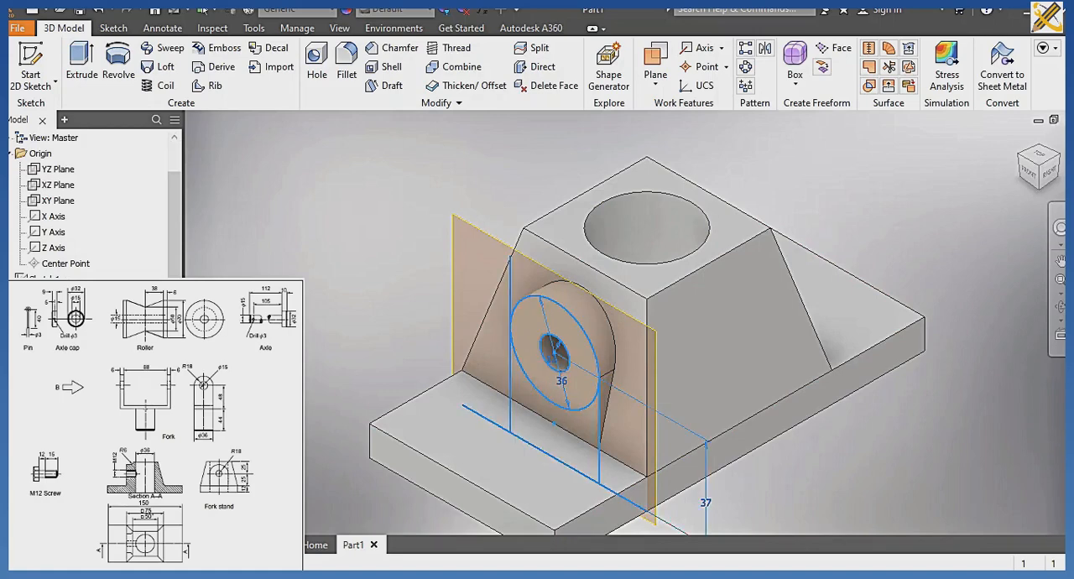
pyautogui.click(97, 479)
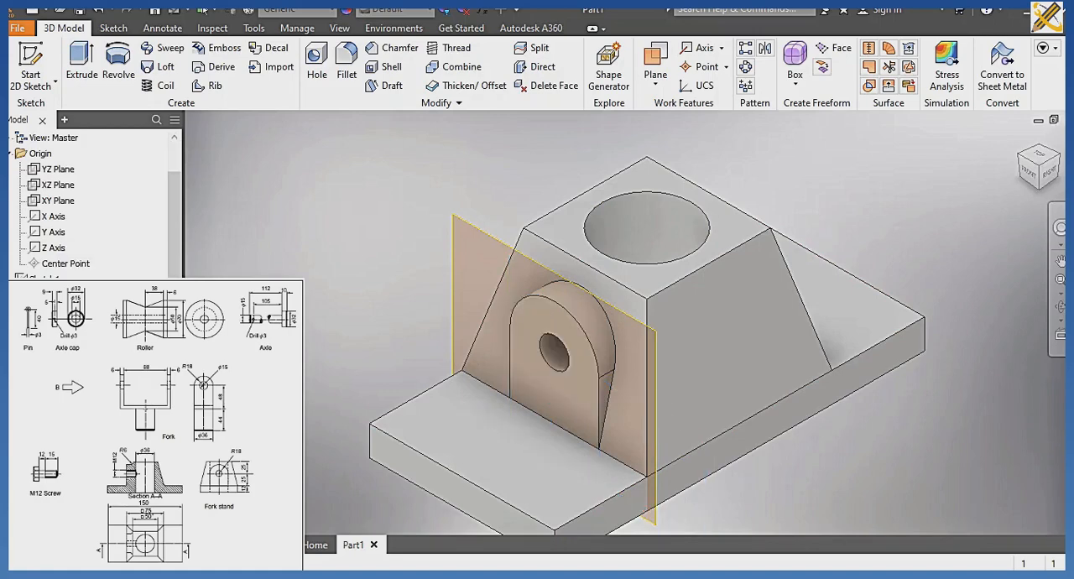
pyautogui.rightClick(55, 404)
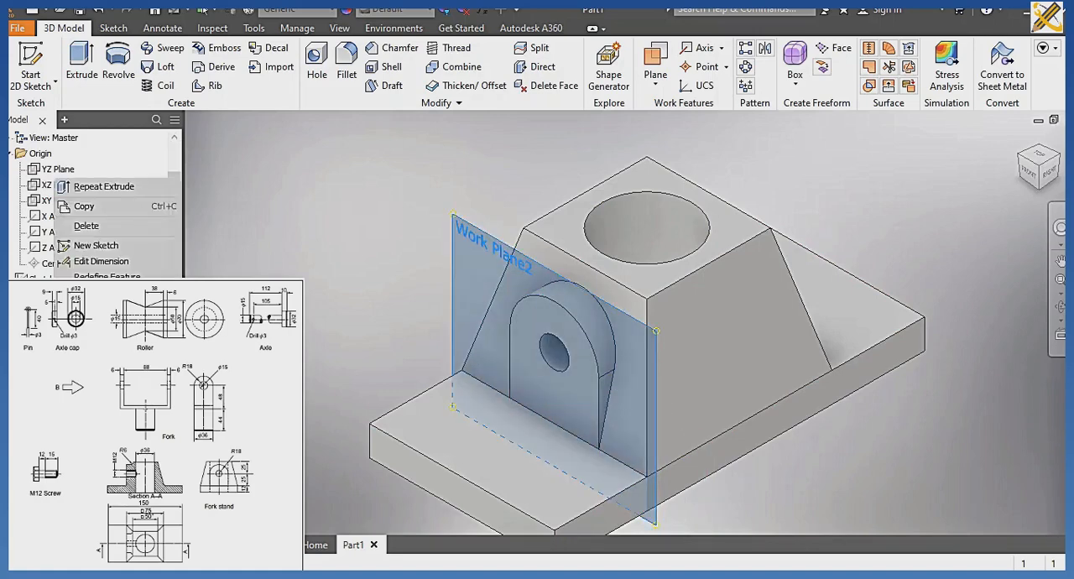
pyautogui.click(85, 225)
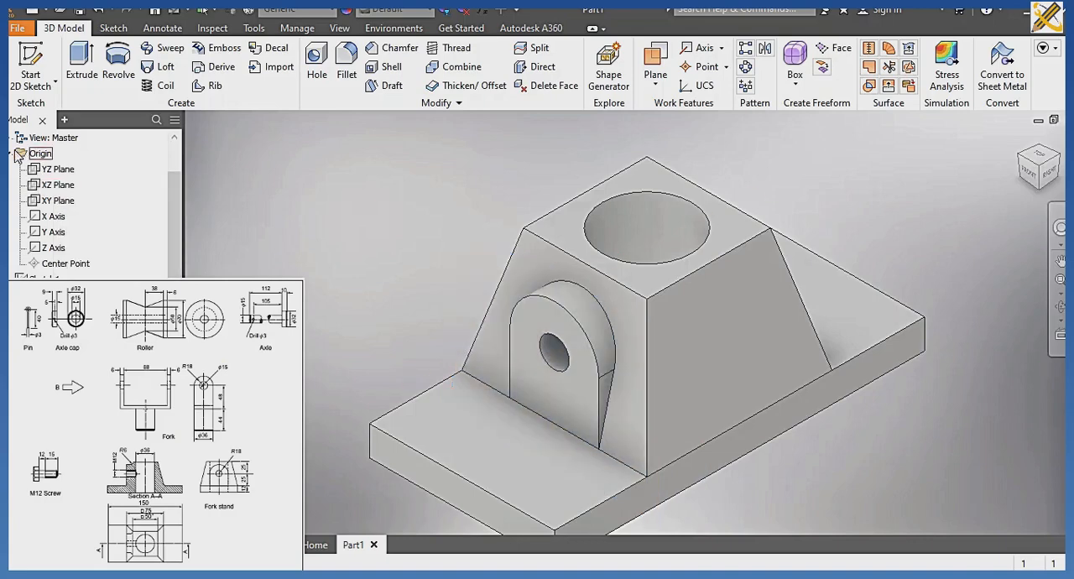
pyautogui.scroll(1, 17, 227)
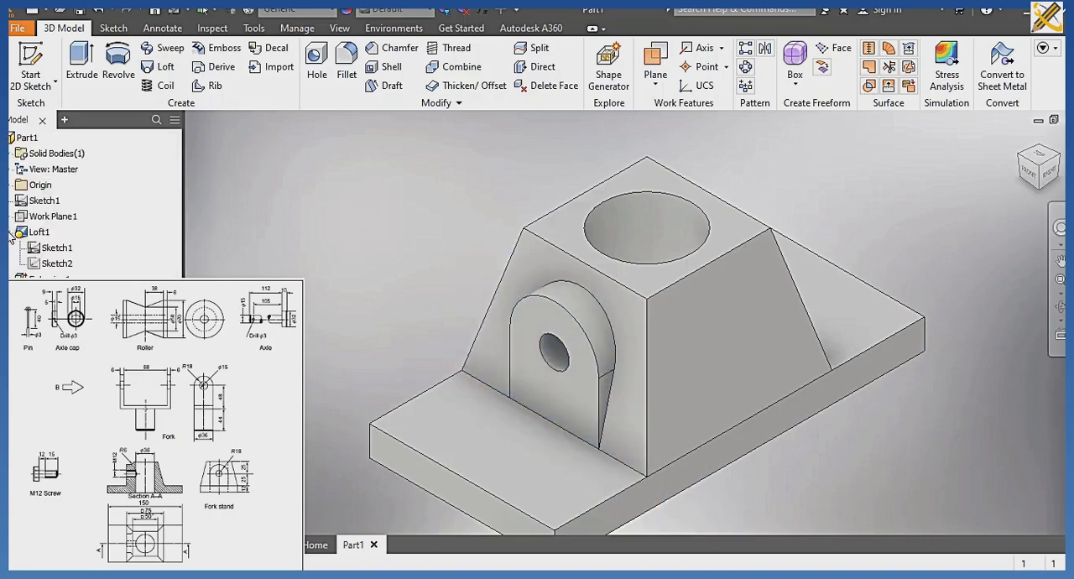
pyautogui.click(10, 233)
pyautogui.click(10, 248)
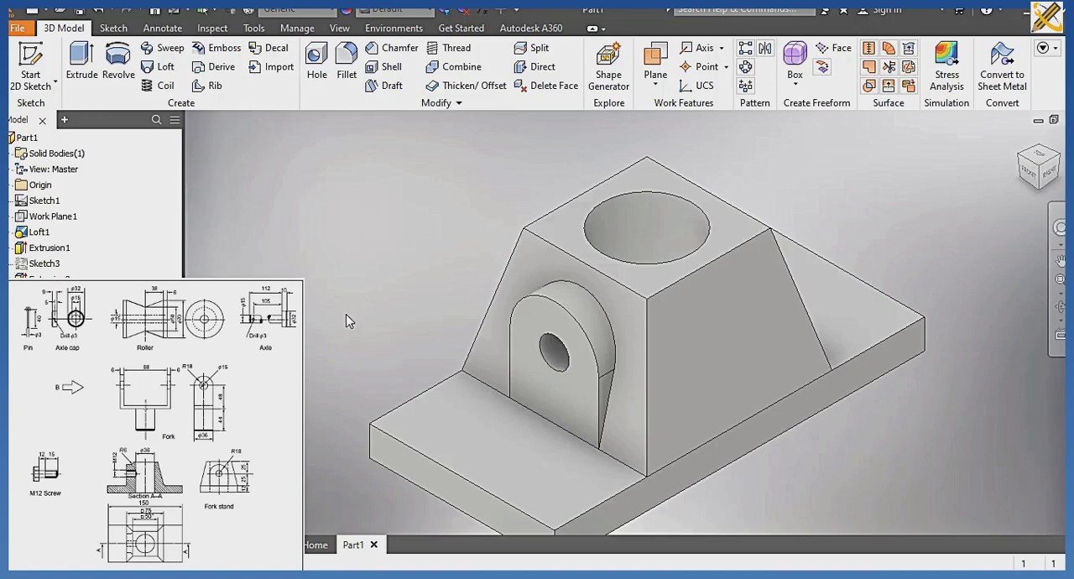
pyautogui.click(1059, 312)
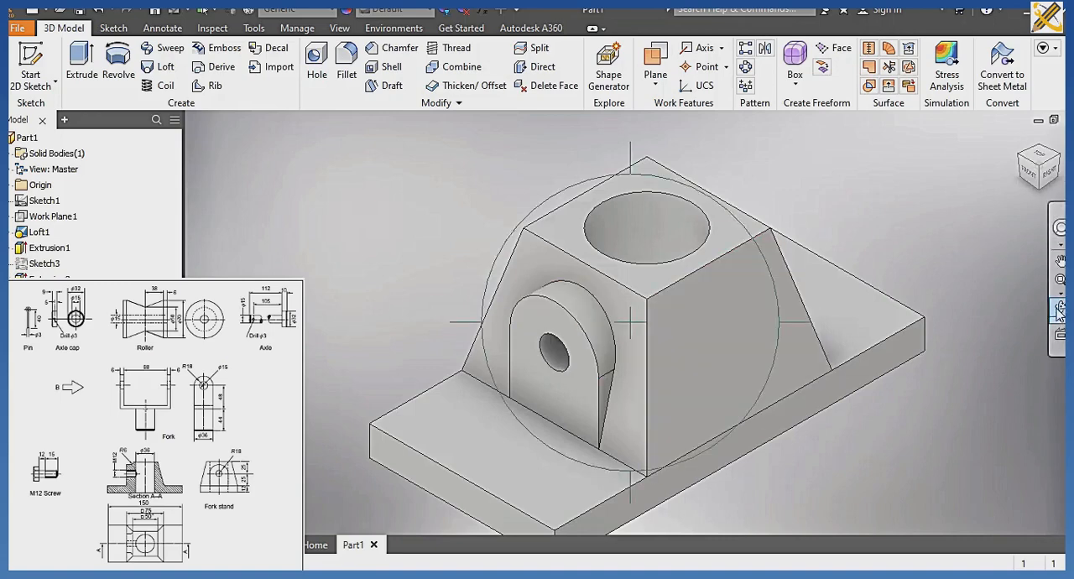
pyautogui.moveTo(673, 247); pyautogui.dragTo(814, 230)
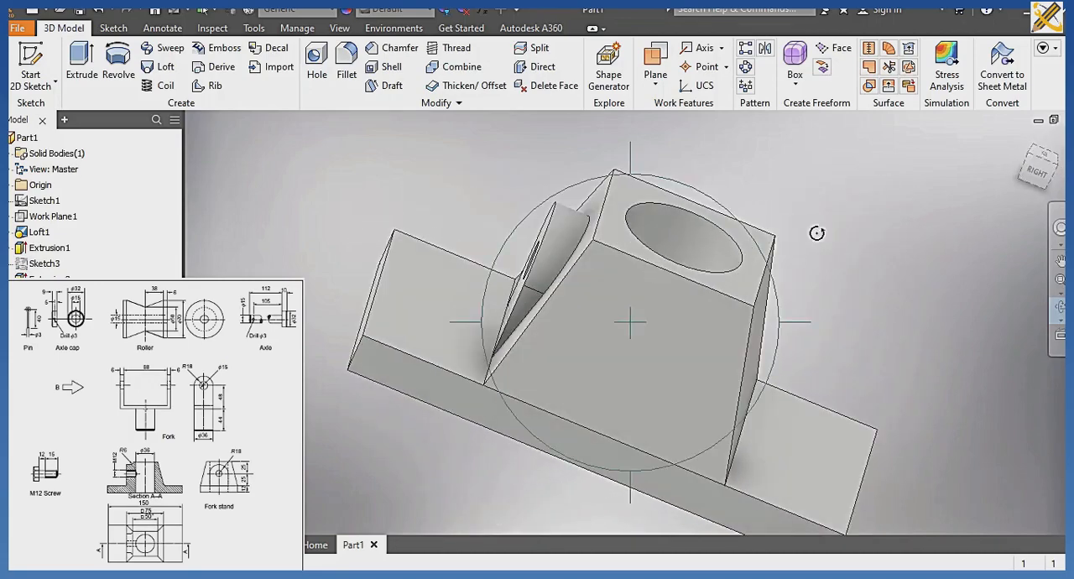
pyautogui.press('Escape')
pyautogui.click(1030, 158)
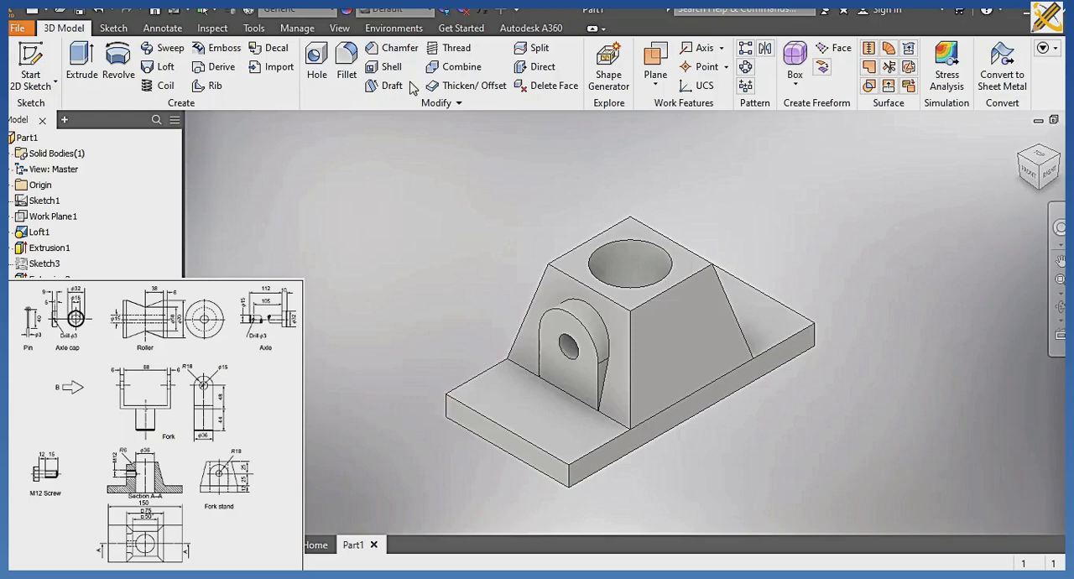
# Assign the Steel, Alloy material to the part and set the visual style to Realistic.
pyautogui.click(334, 11)
pyautogui.scroll(-7, 305, 155)
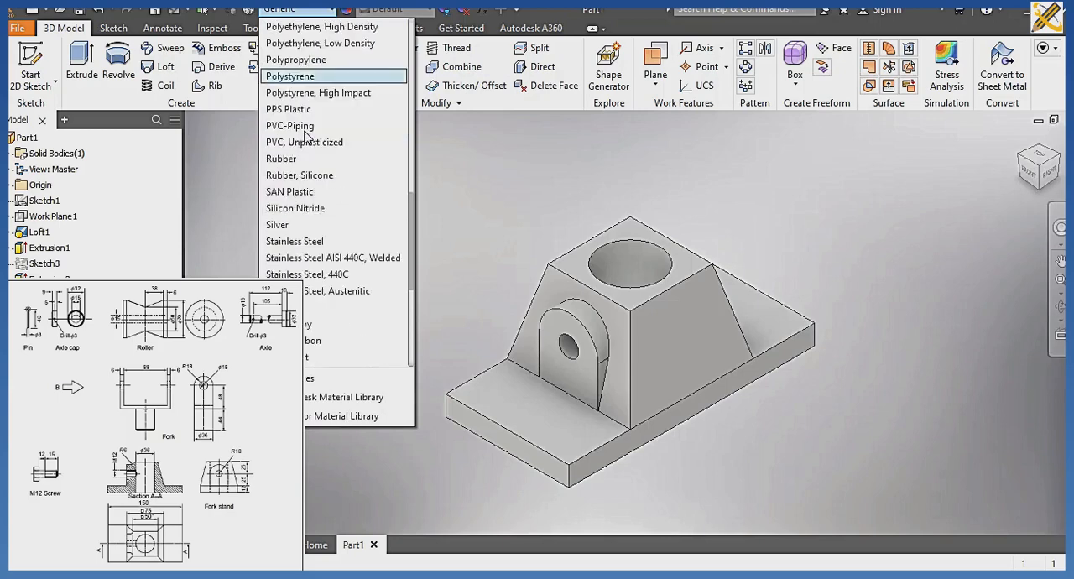
pyautogui.scroll(-1, 306, 139)
pyautogui.click(305, 271)
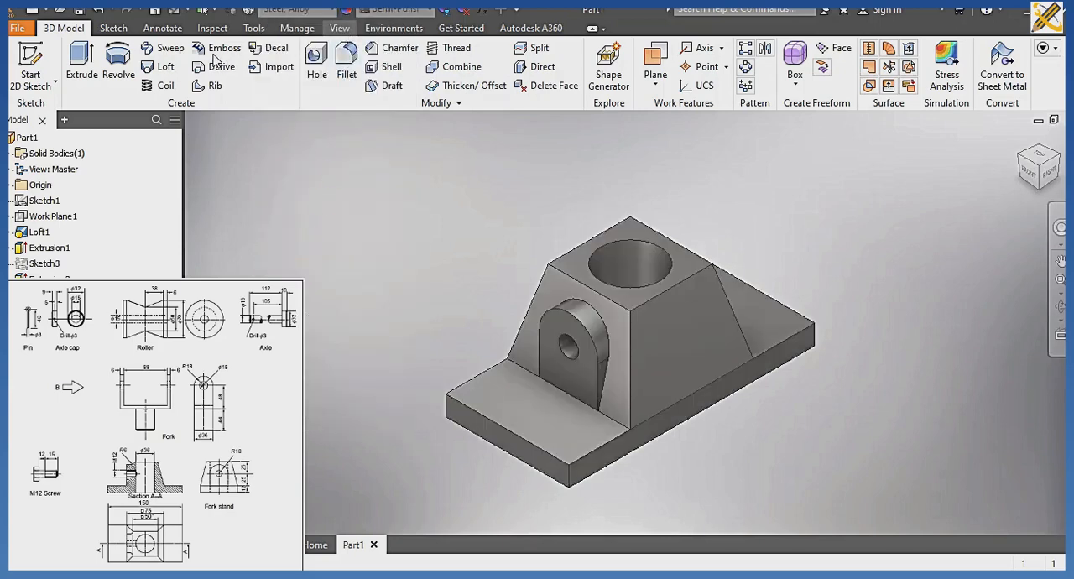
pyautogui.click(178, 72)
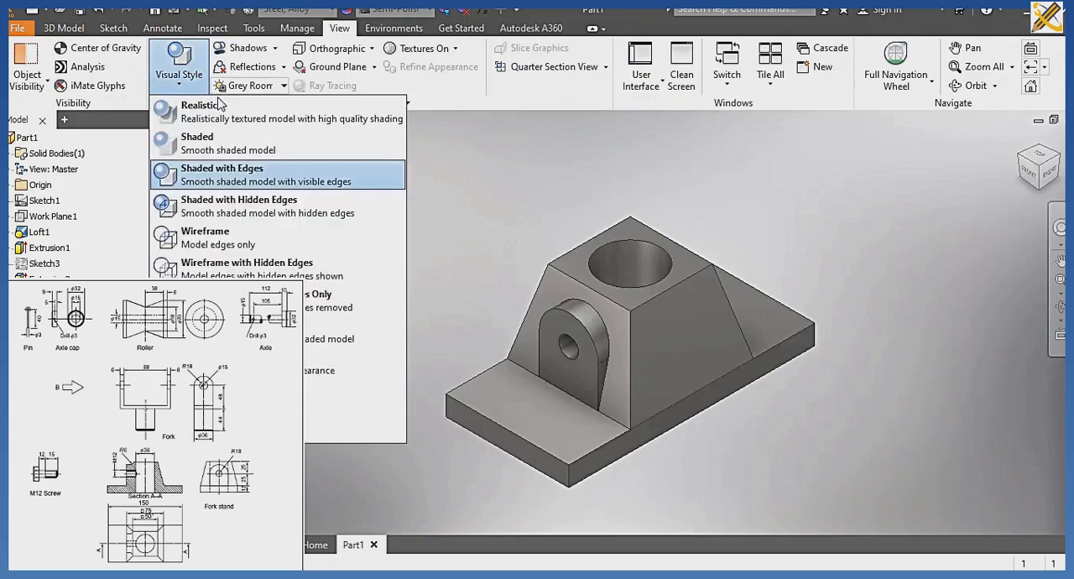
pyautogui.click(235, 122)
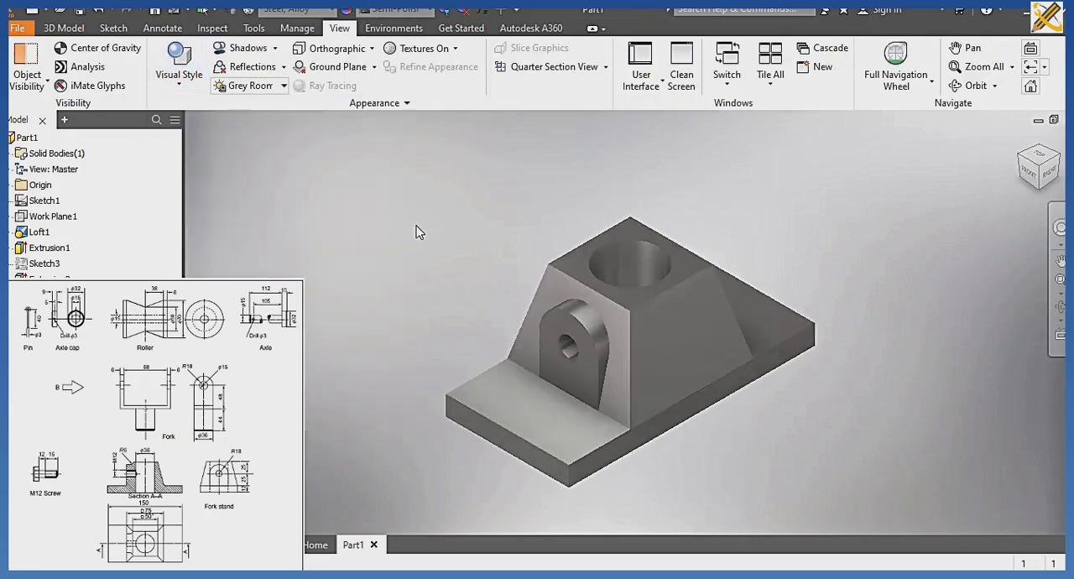
# Add a full-length thread, displayed in the model, to the 12 mm hole in the side boss.
pyautogui.click(63, 28)
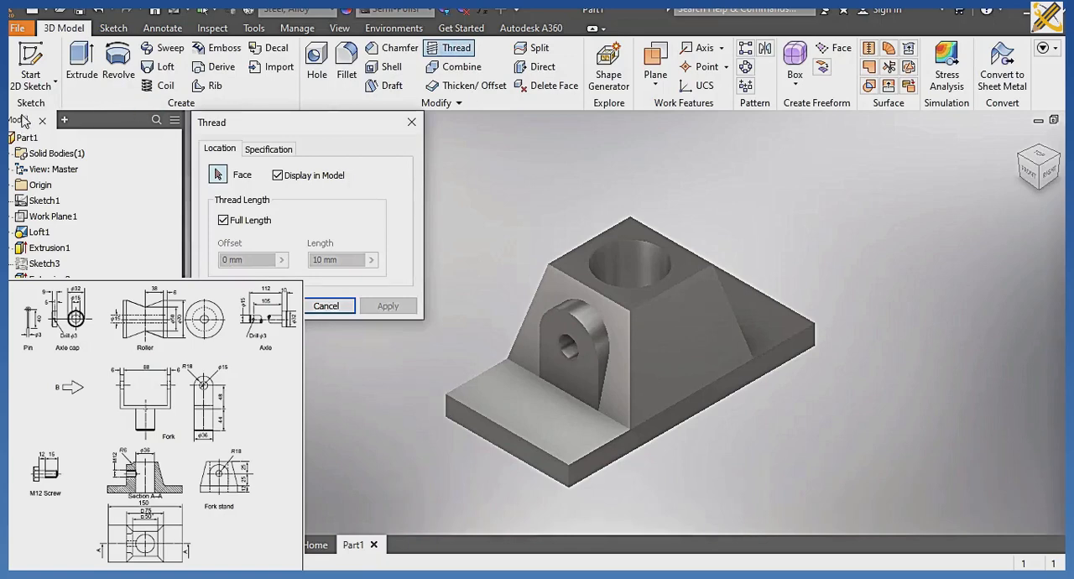
pyautogui.click(564, 349)
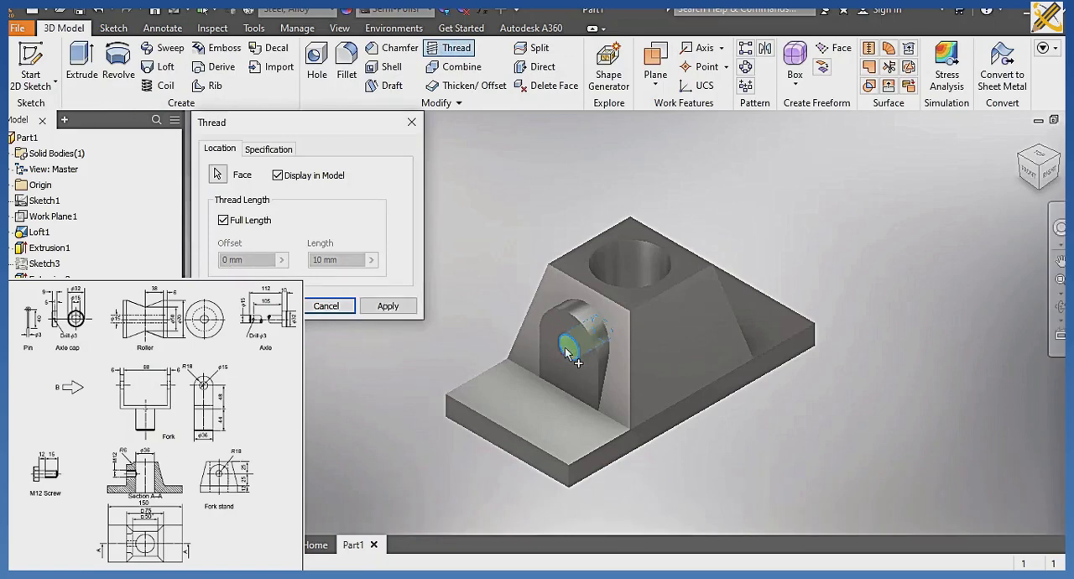
pyautogui.click(266, 306)
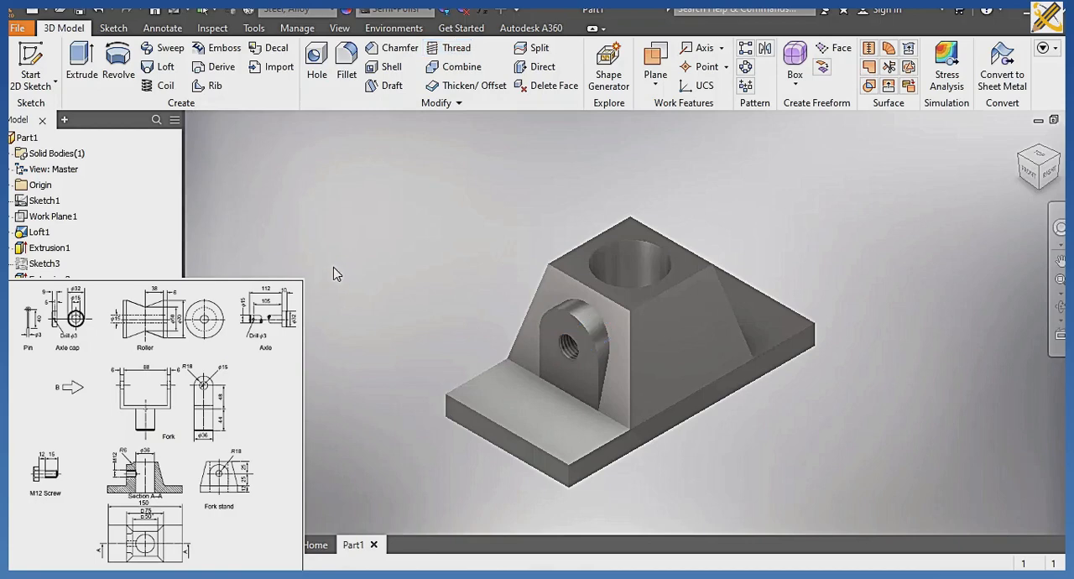
# Save the finished part as "fork stand" in the CABLE ROLLER folder and create a new part from the metric Standard (mm).ipt template.
pyautogui.hotkey('ctrl', 's')
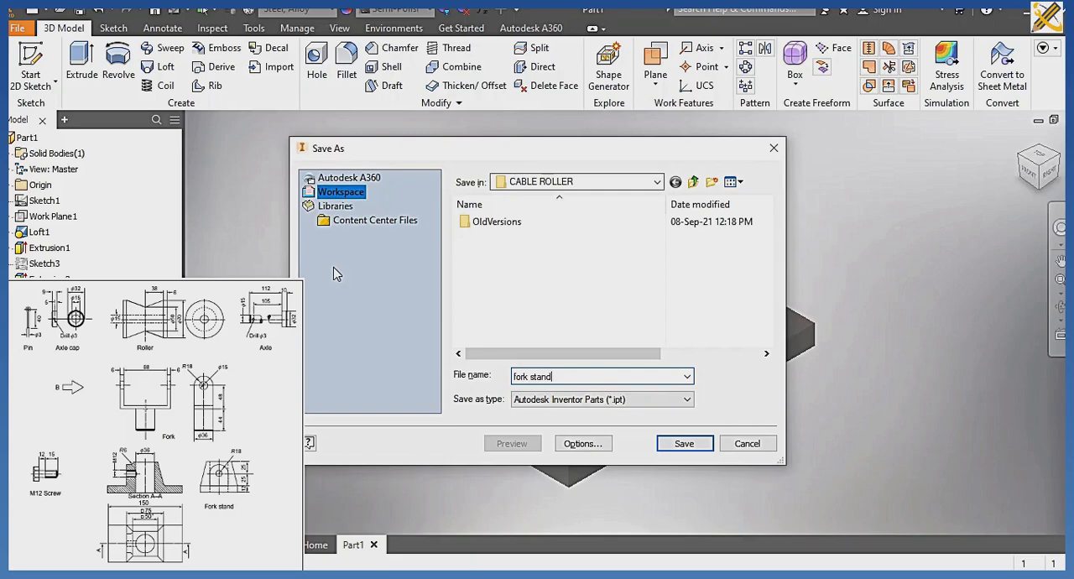
pyautogui.press('Return')
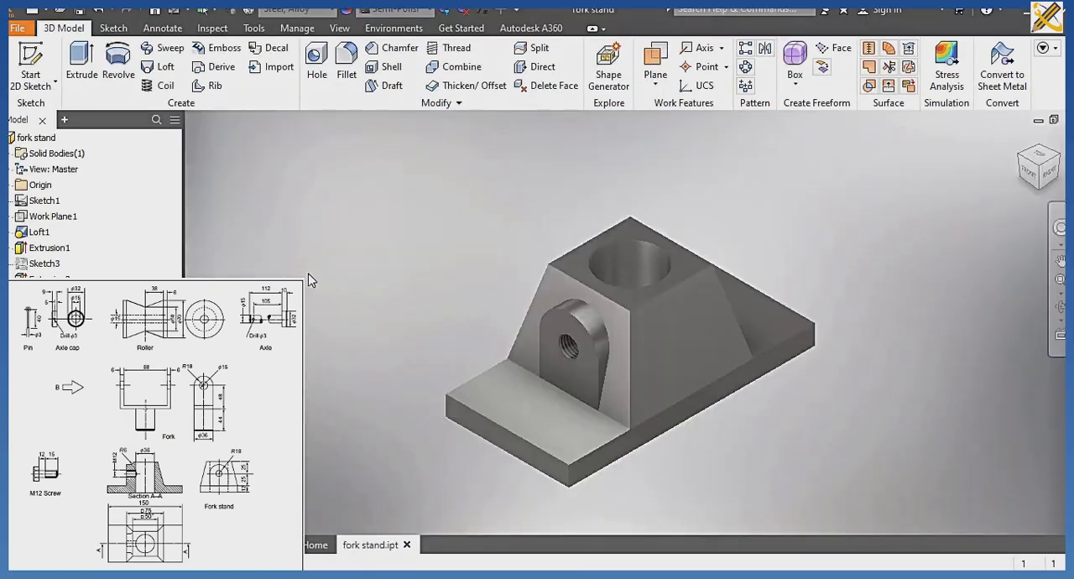
pyautogui.hotkey('ctrl', 'n')
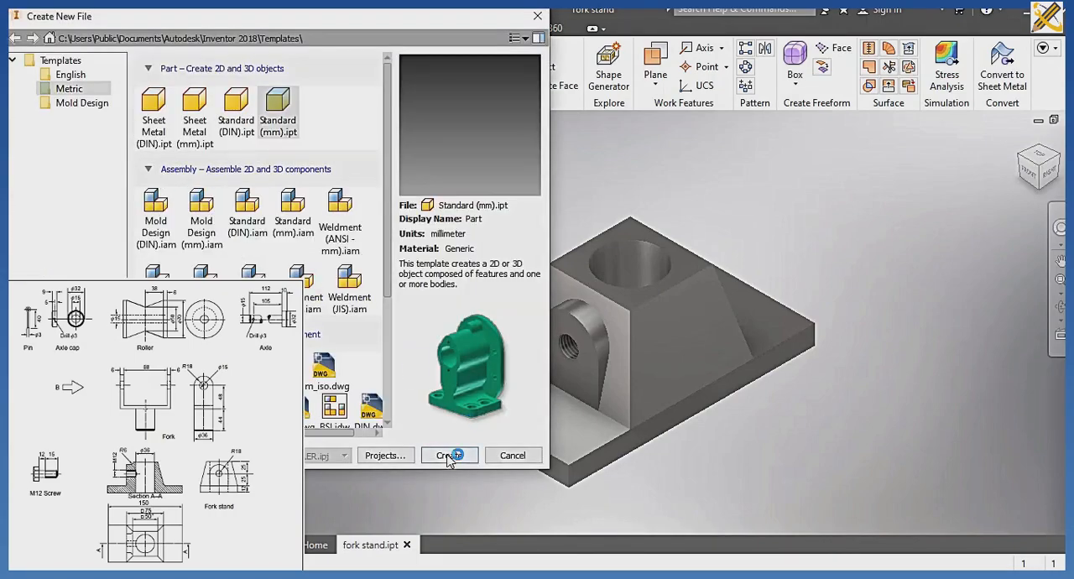
pyautogui.click(449, 454)
pyautogui.click(464, 337)
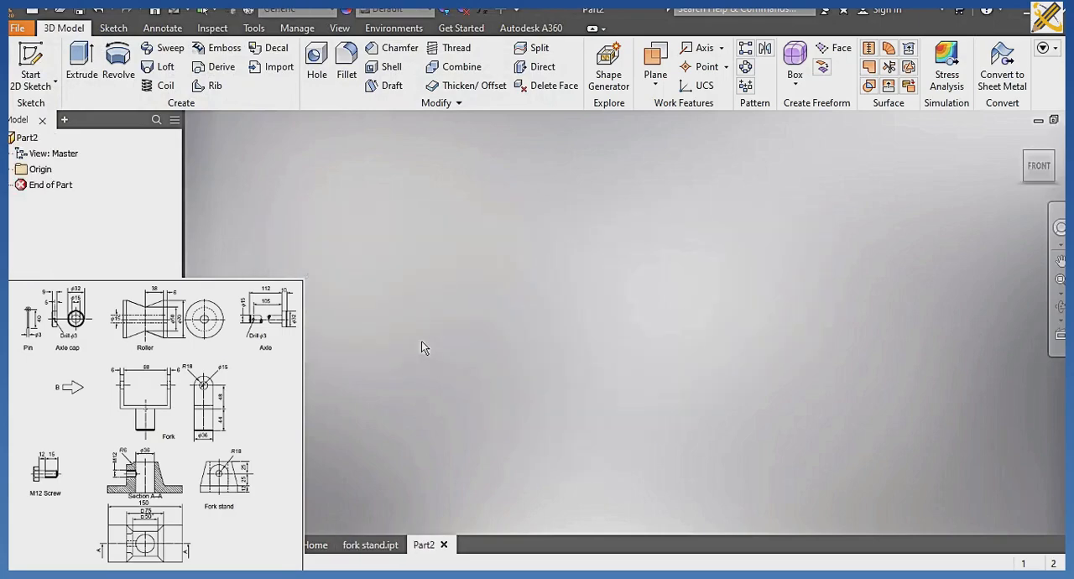
# Start a sketch on the YZ plane and draw a rectangle 100 mm wide and 66 mm high.
pyautogui.click(35, 65)
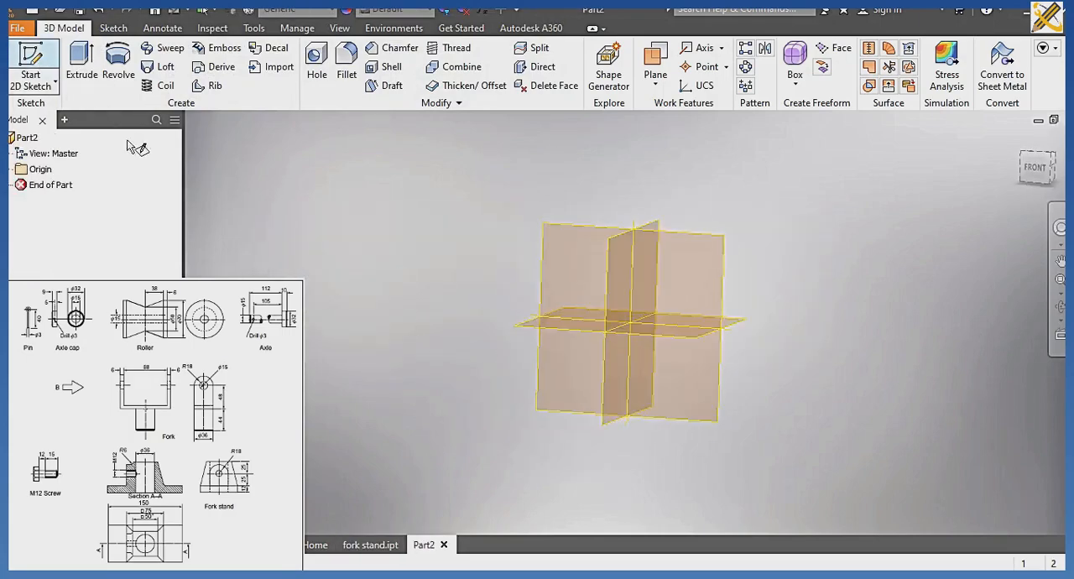
pyautogui.click(608, 276)
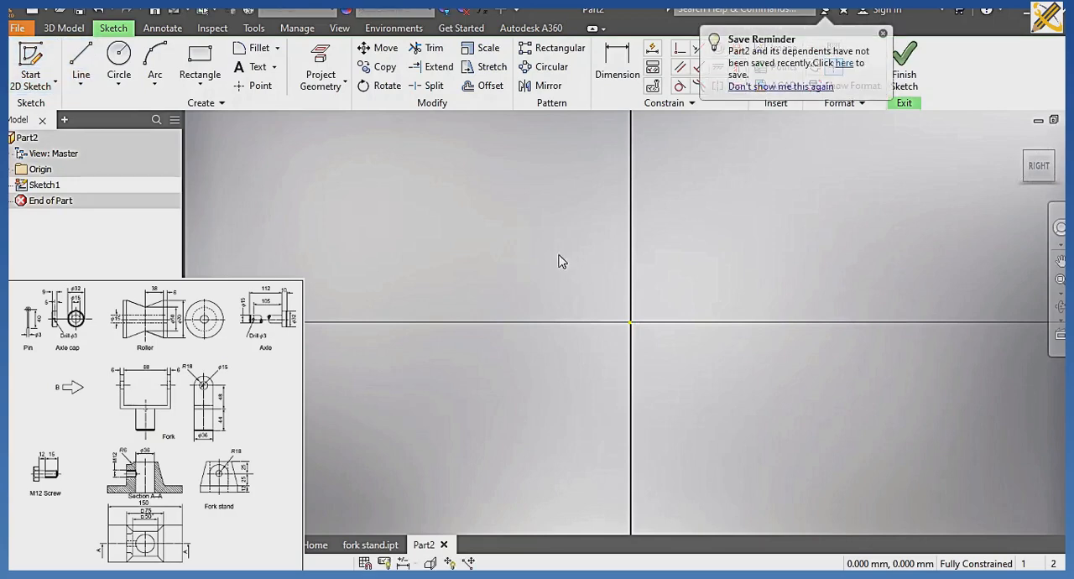
pyautogui.click(199, 63)
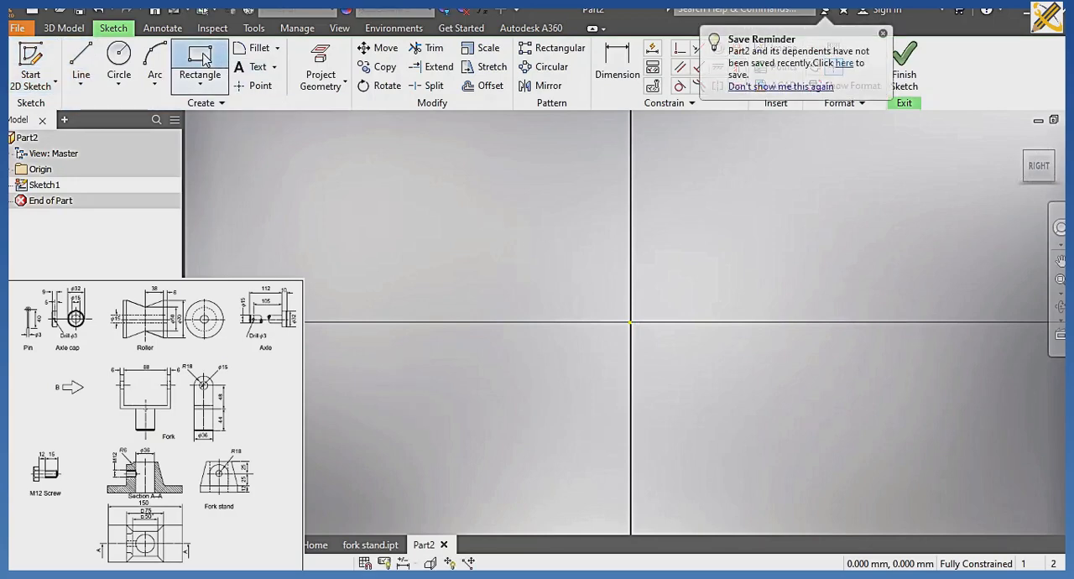
pyautogui.click(364, 142)
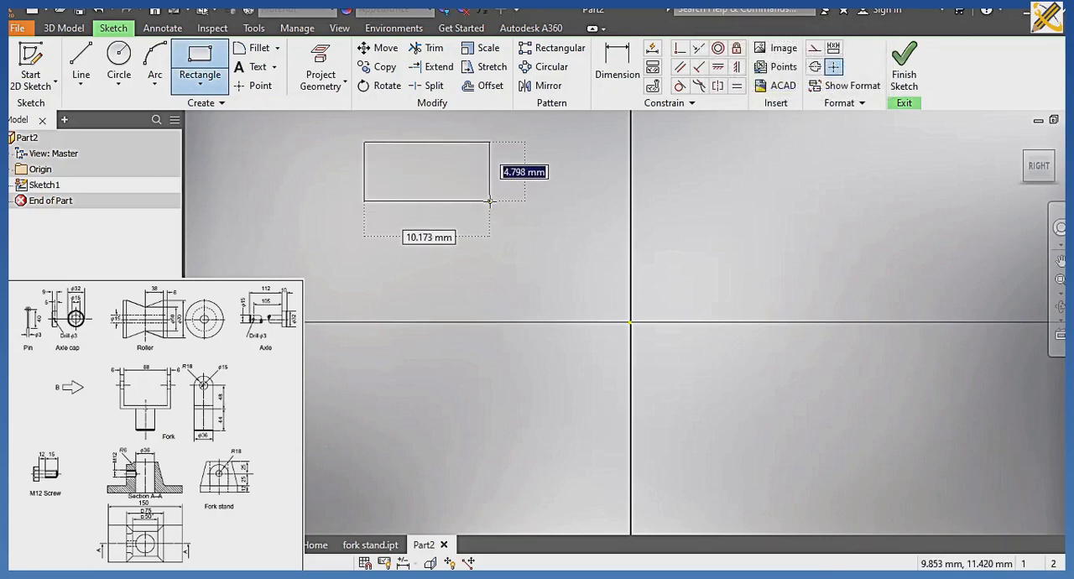
pyautogui.write('66')
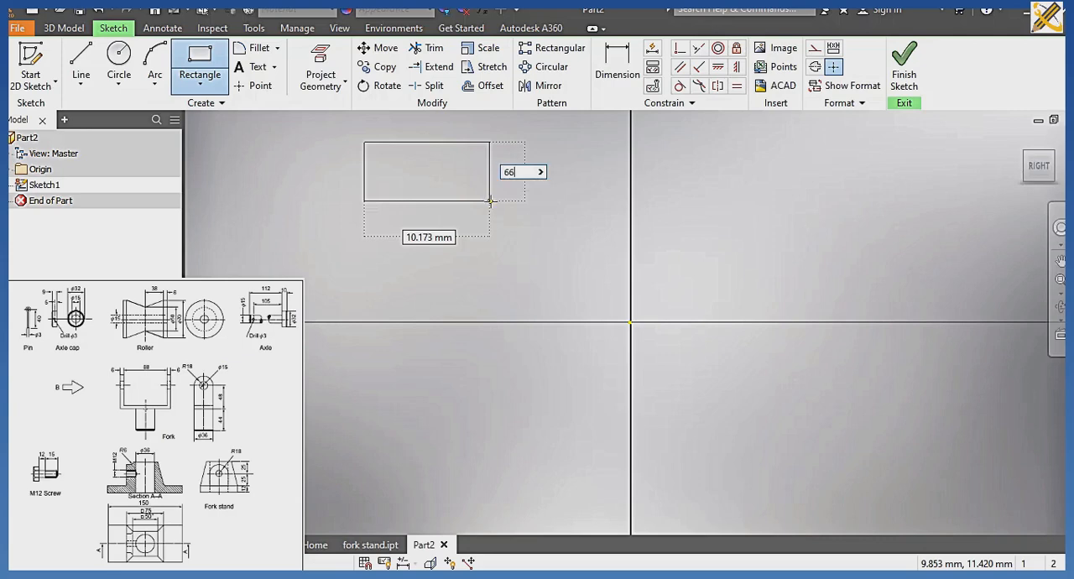
pyautogui.press('Tab')
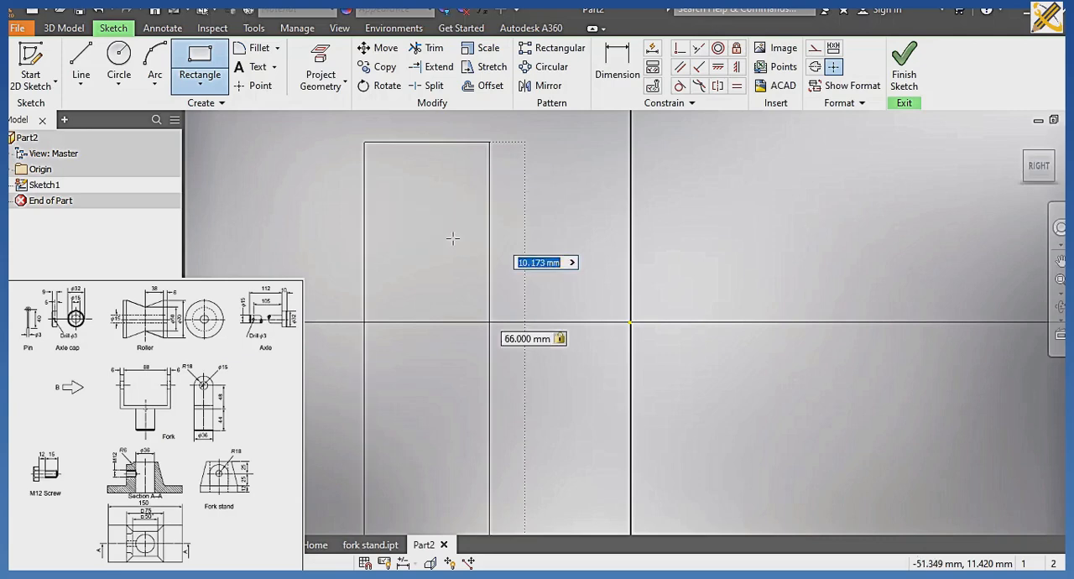
pyautogui.write('100')
pyautogui.press('Return')
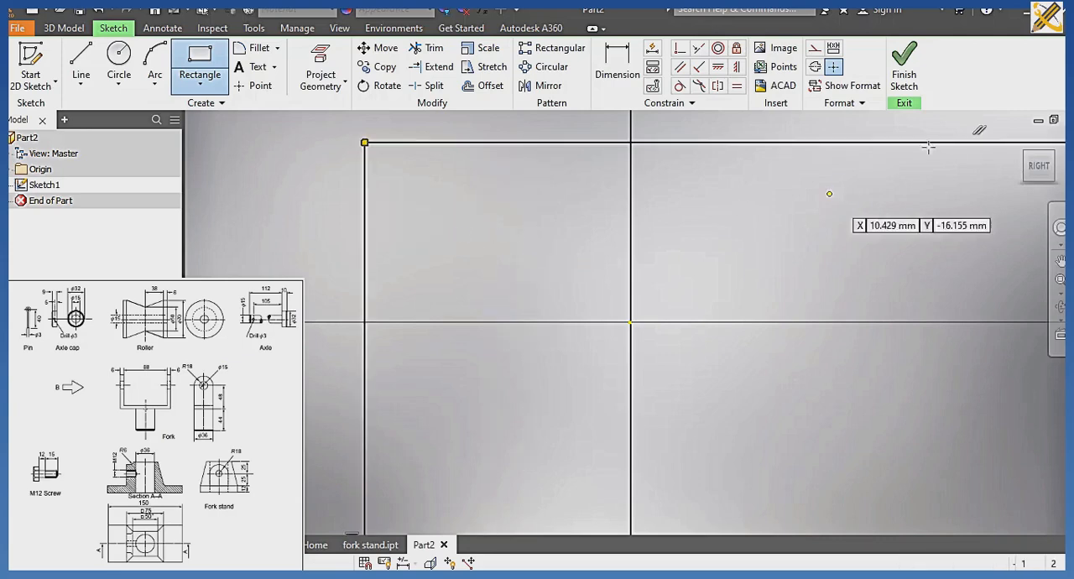
# Constrain the midpoint of the rectangle's lower edge coincident with the sketch origin.
pyautogui.click(1043, 167)
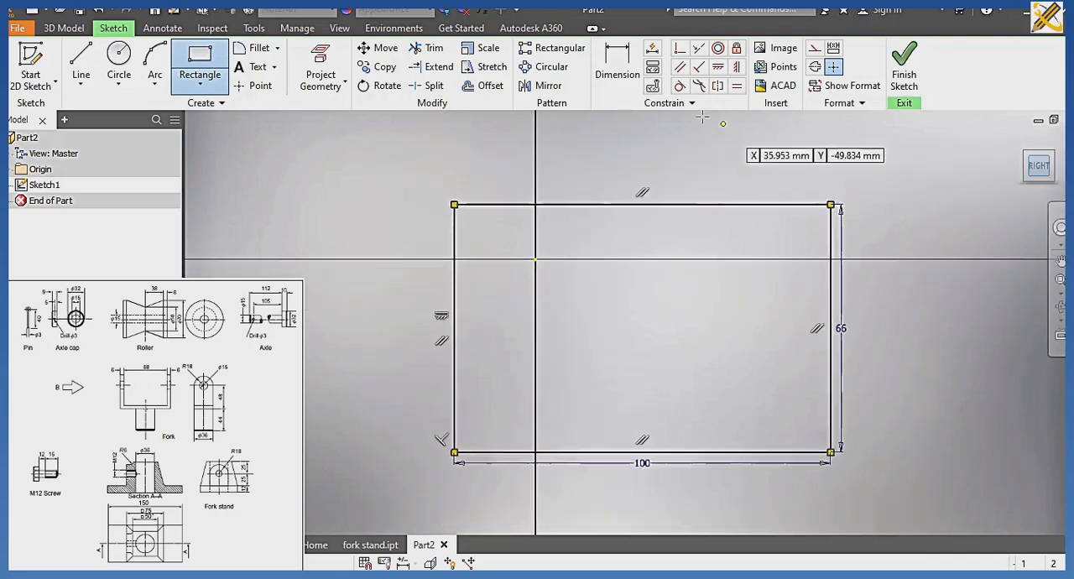
pyautogui.click(680, 48)
pyautogui.click(625, 428)
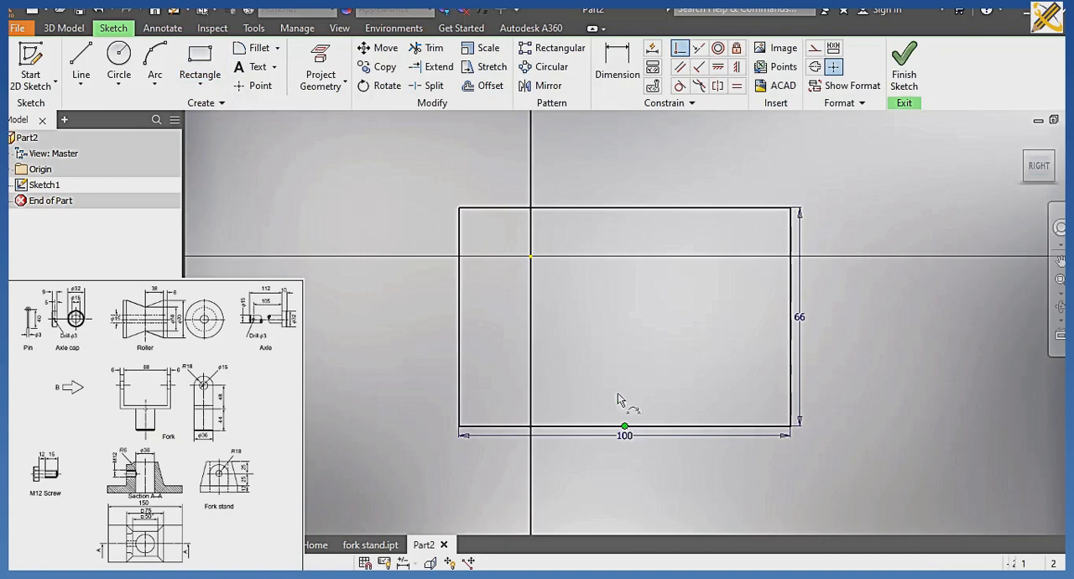
pyautogui.click(531, 255)
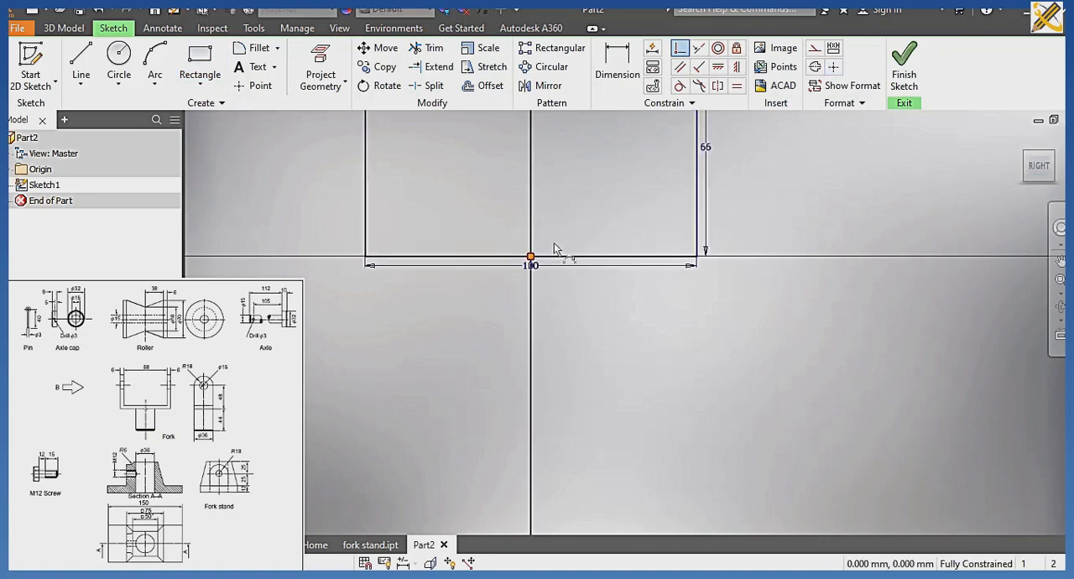
# Draw a U-shaped line chain inside the rectangle, about 90 mm wide, with both ends on the upper edge and its base about 5.6 mm above the lower edge.
pyautogui.moveTo(558, 246); pyautogui.dragTo(575, 339, button='middle')
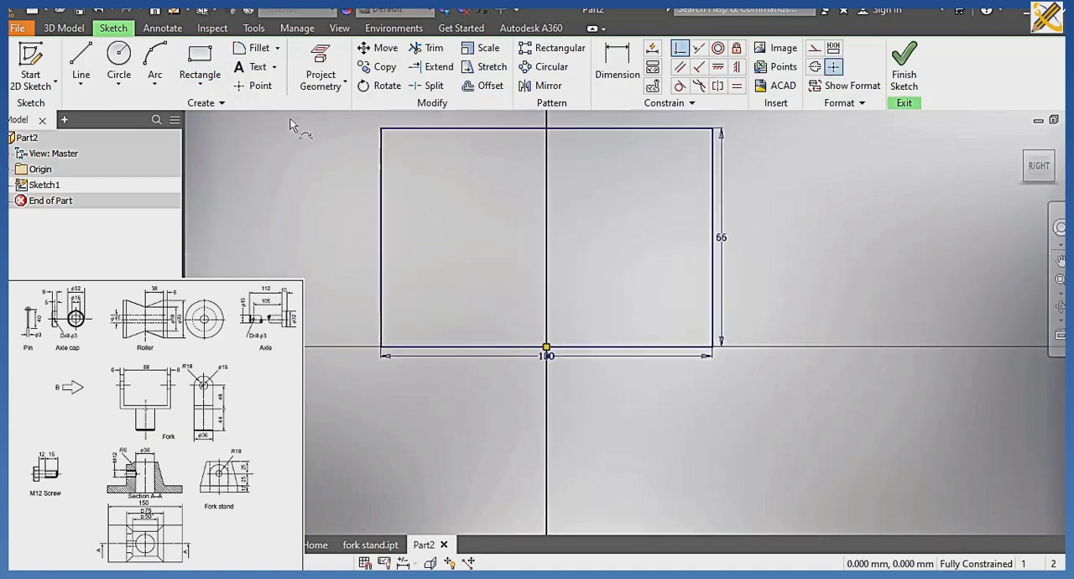
pyautogui.click(84, 62)
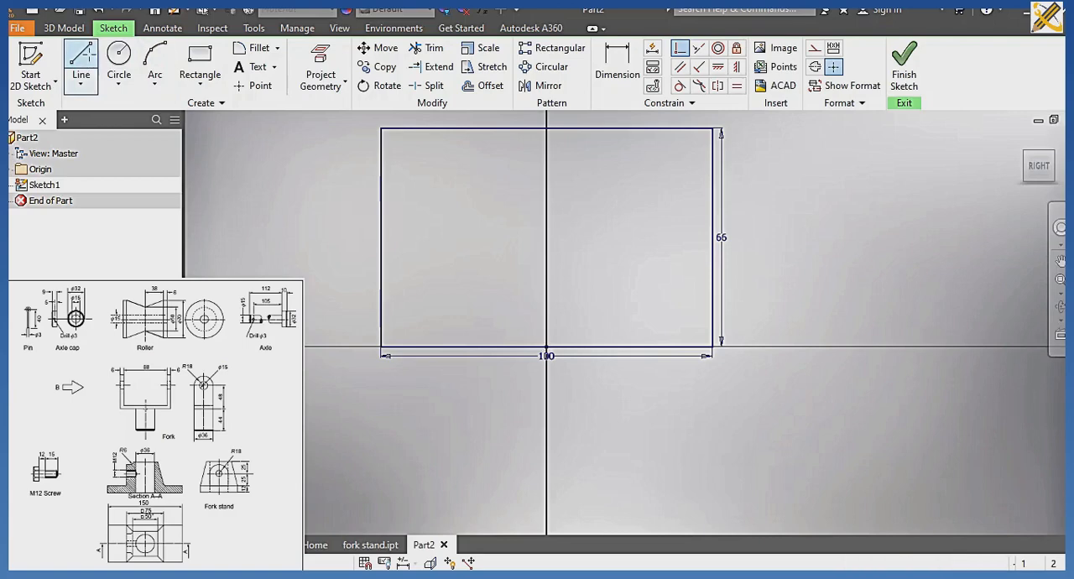
pyautogui.click(398, 129)
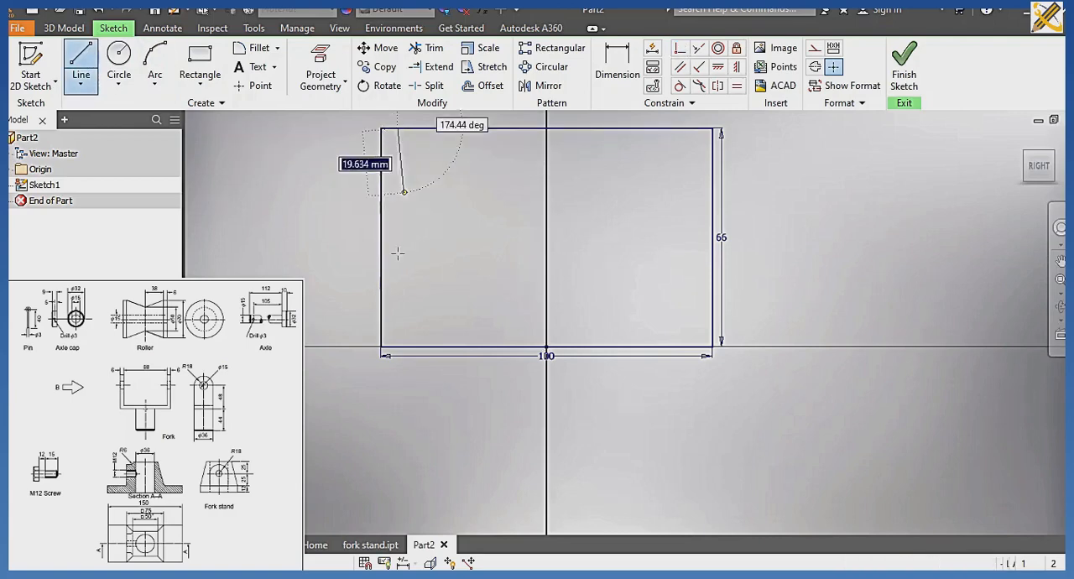
pyautogui.click(398, 327)
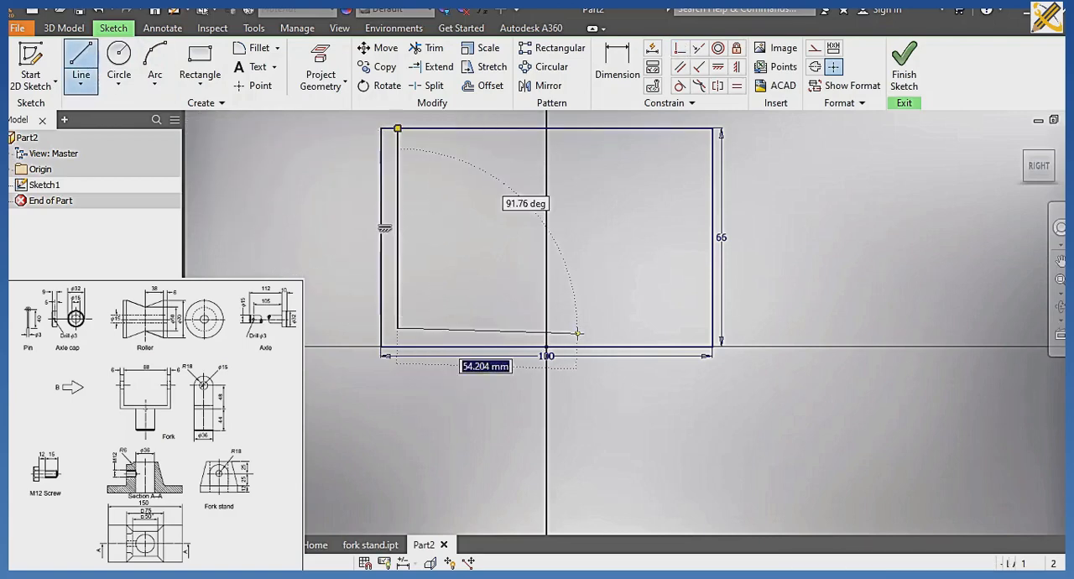
pyautogui.click(695, 327)
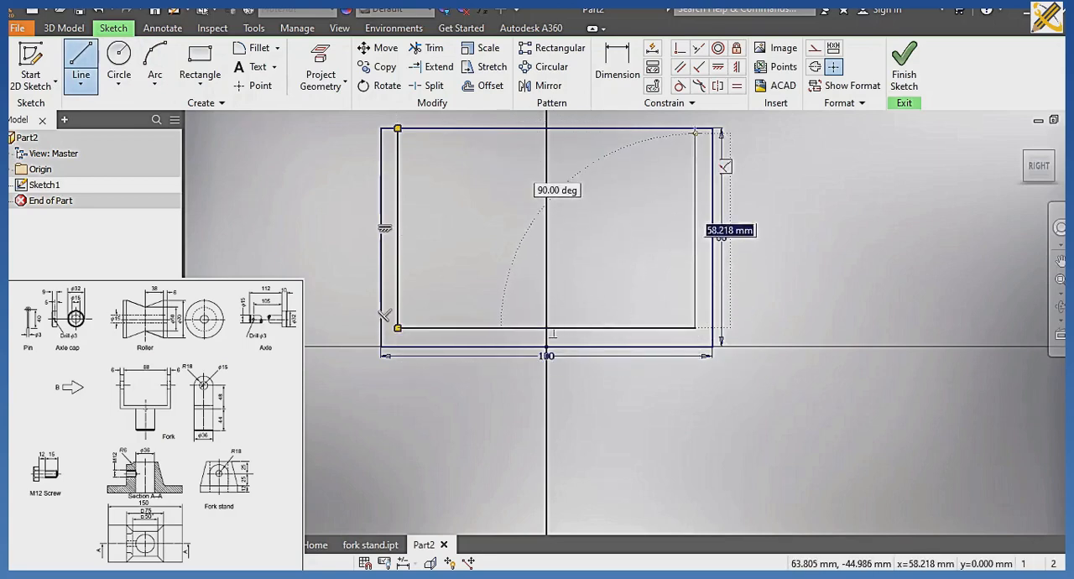
pyautogui.click(695, 129)
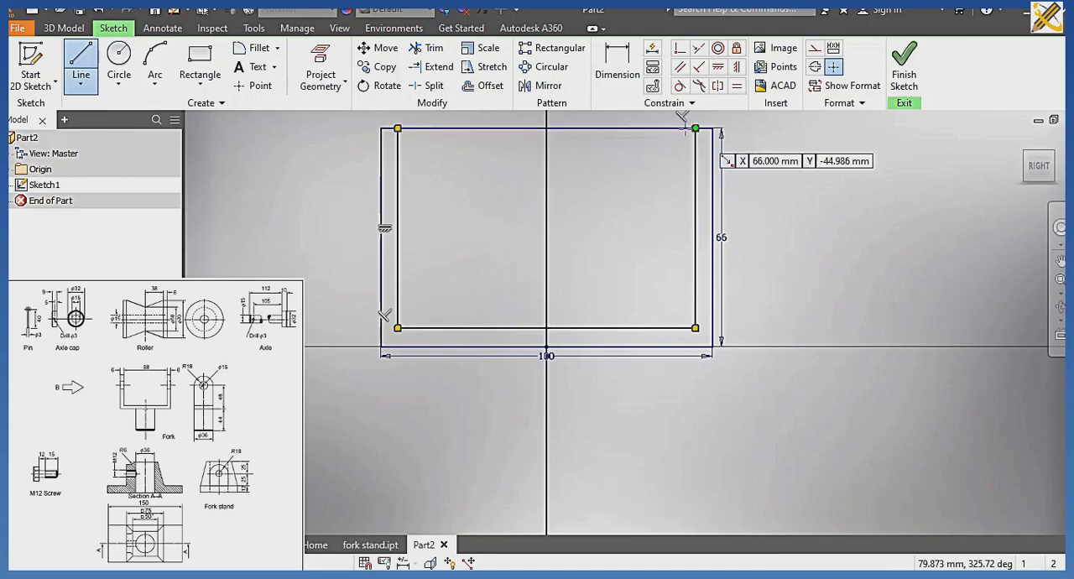
# Dimension the gap between the rectangle's left edge and the inner left line at 6 mm.
pyautogui.click(610, 80)
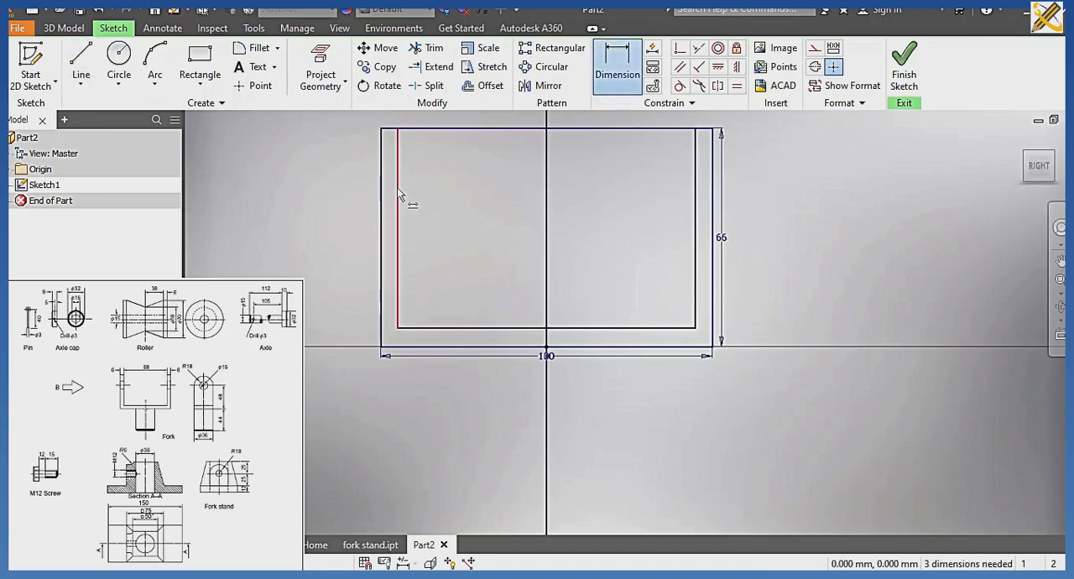
pyautogui.click(398, 185)
pyautogui.click(383, 202)
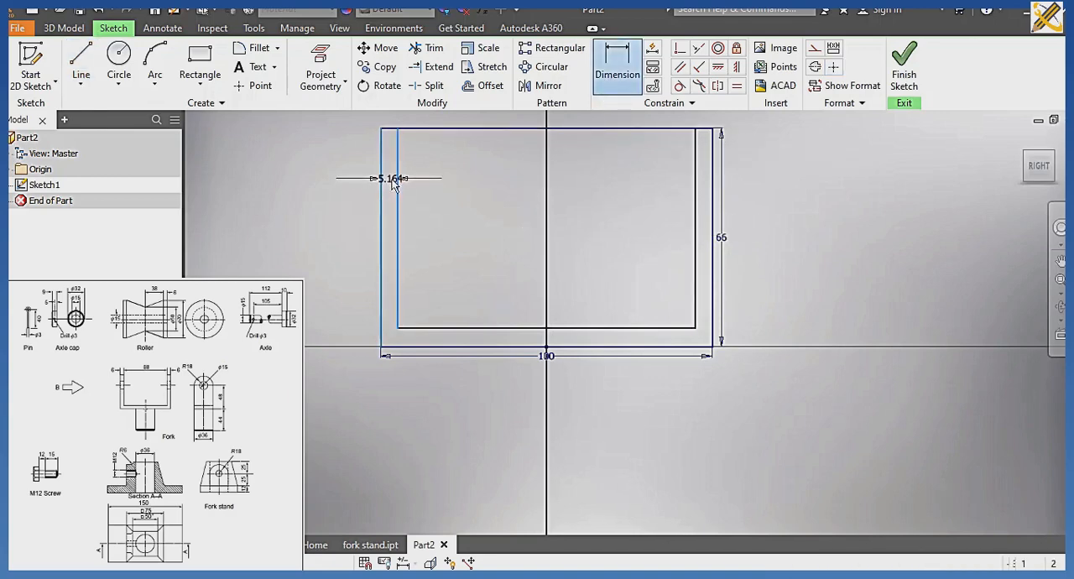
pyautogui.click(391, 181)
pyautogui.write('6')
pyautogui.press('Return')
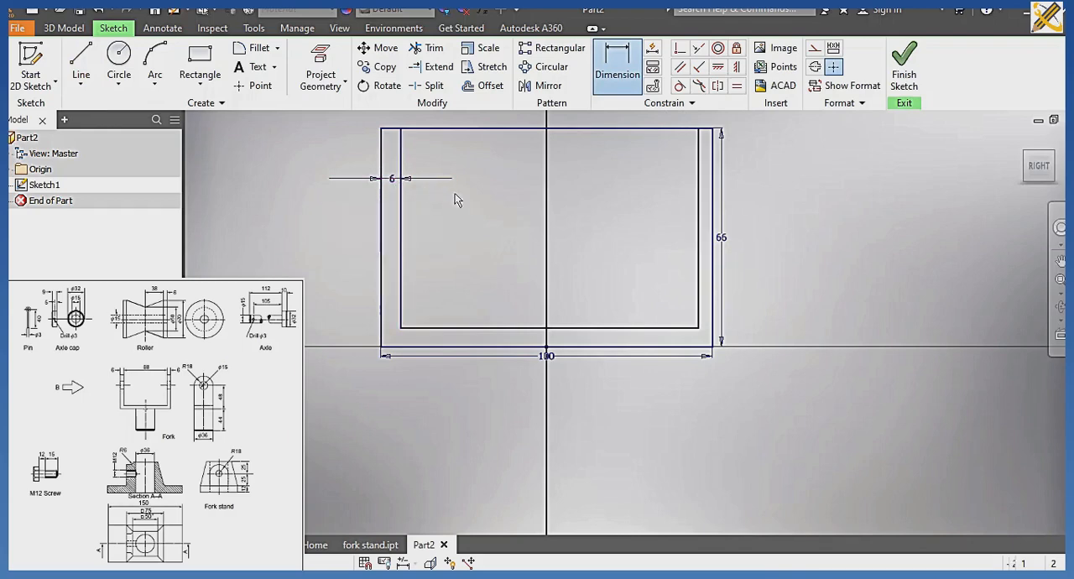
# Dimension the U profile's base thickness and its right wall thickness at 6 mm each.
pyautogui.click(505, 347)
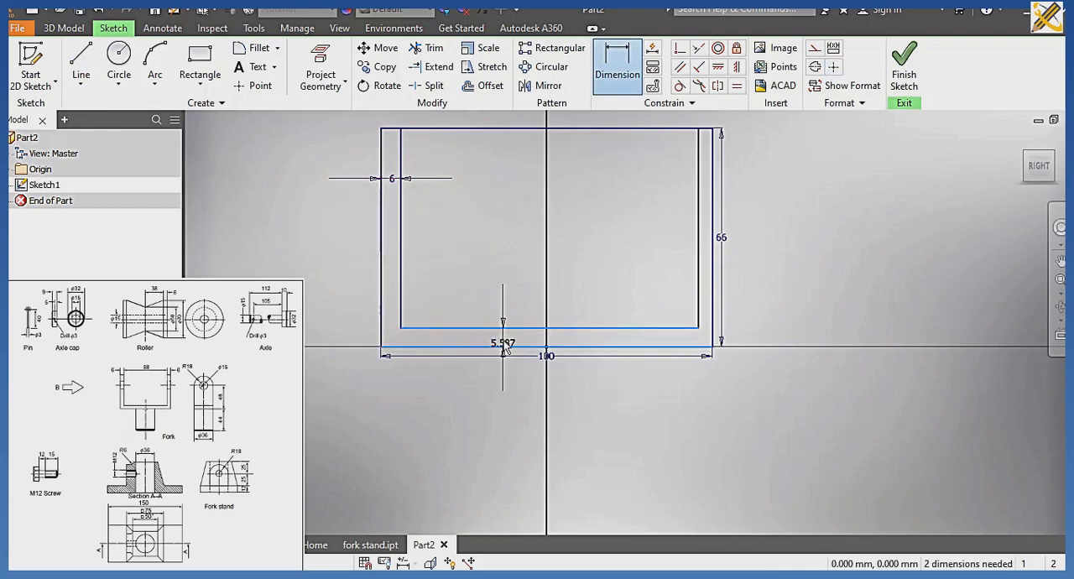
pyautogui.click(501, 329)
pyautogui.write('6')
pyautogui.press('Return')
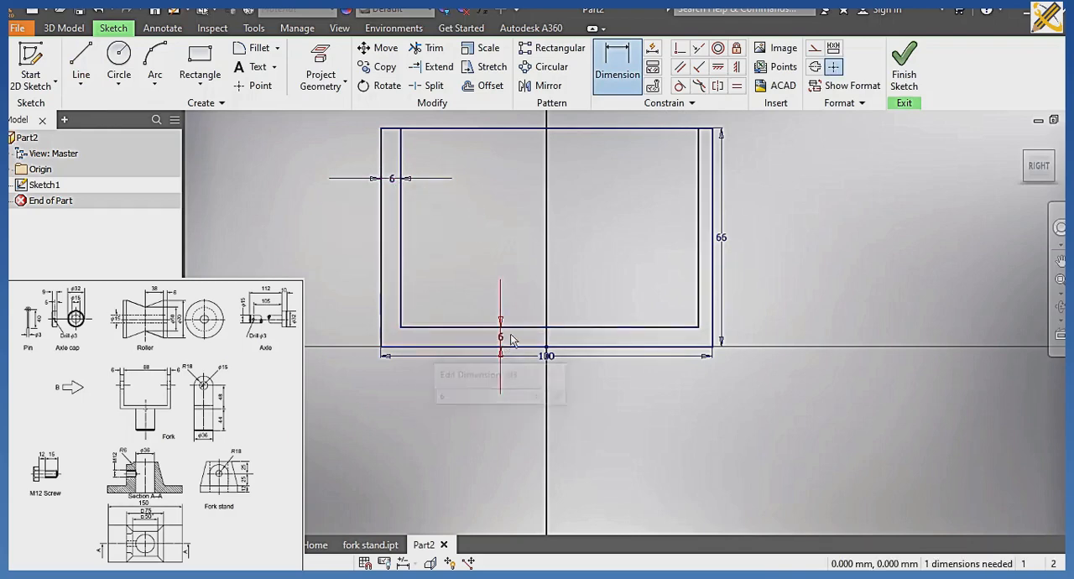
pyautogui.click(699, 263)
pyautogui.click(712, 251)
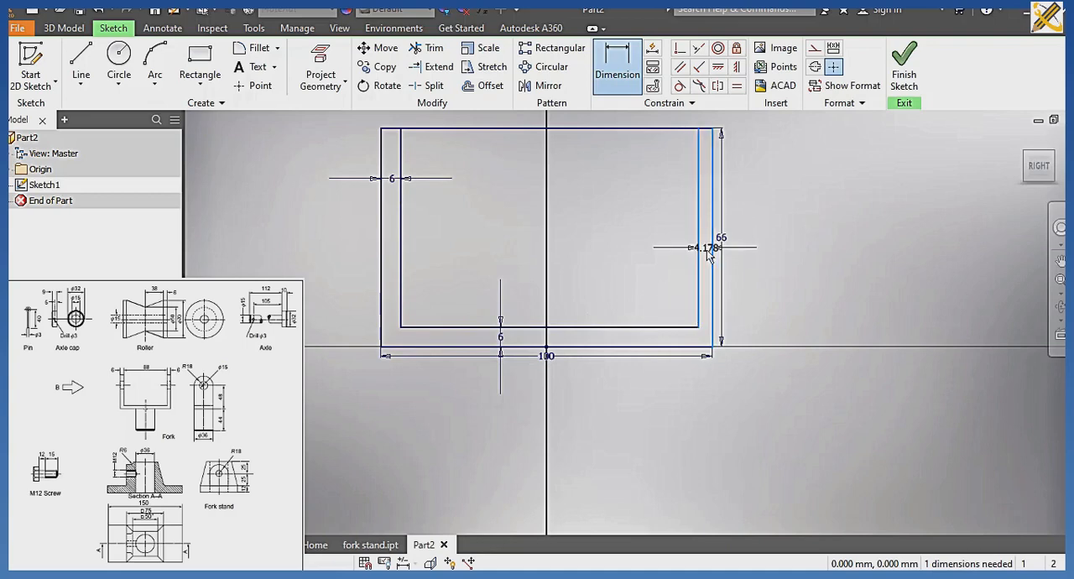
pyautogui.click(707, 249)
pyautogui.write('6')
pyautogui.press('Return')
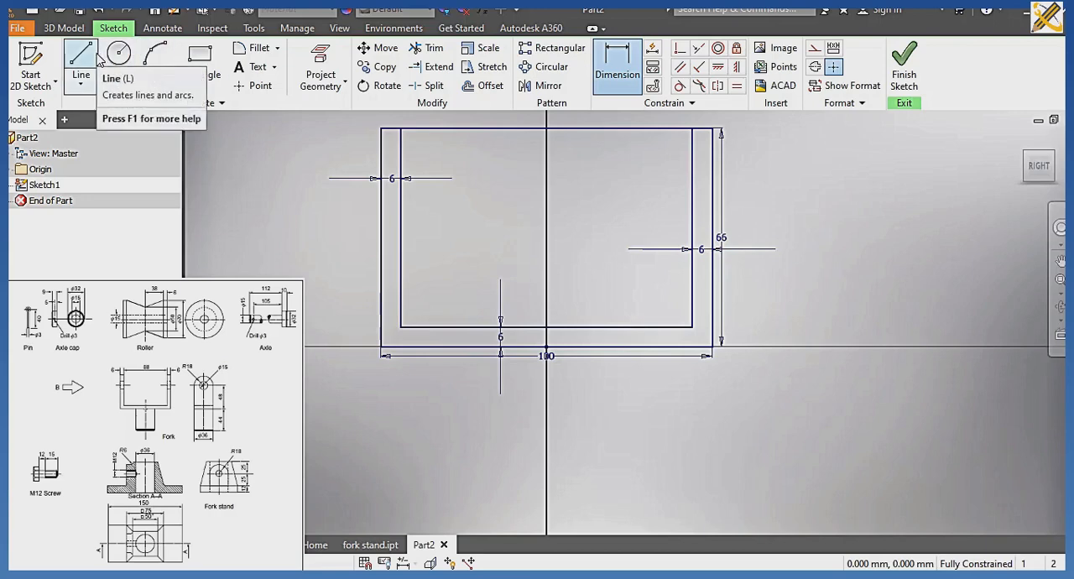
# Draw the stem's half profile with lines from the origin, 44 mm down and 18 mm across, closing on the rectangle's lower edge, and finish the sketch.
pyautogui.click(95, 59)
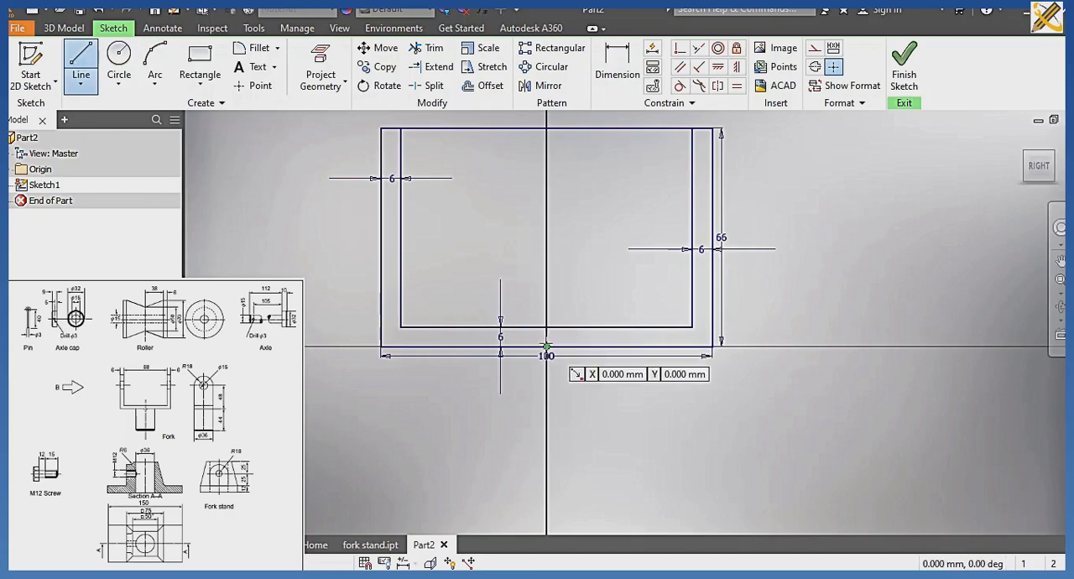
pyautogui.click(546, 347)
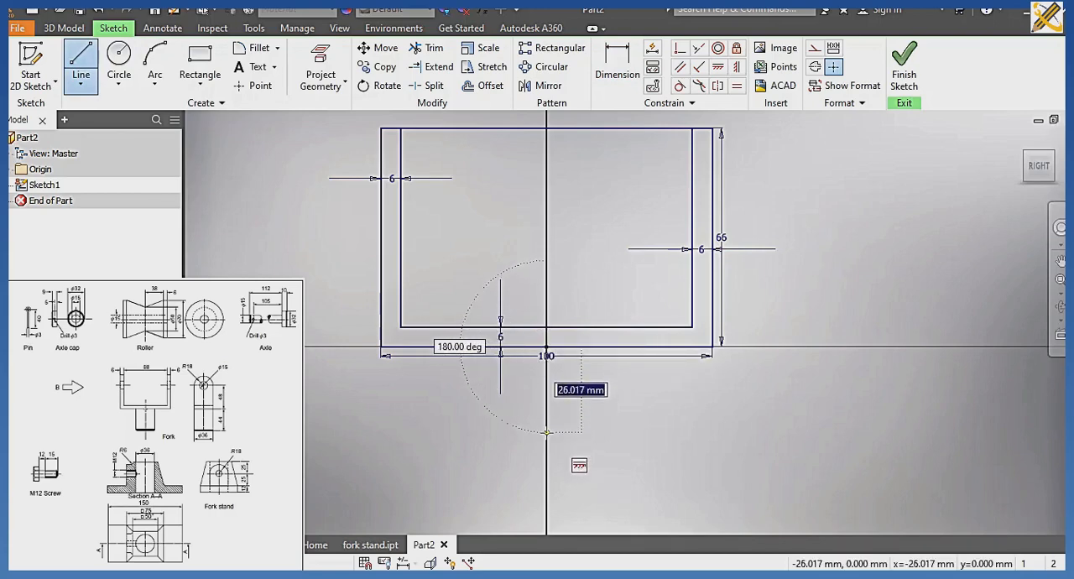
pyautogui.write('44')
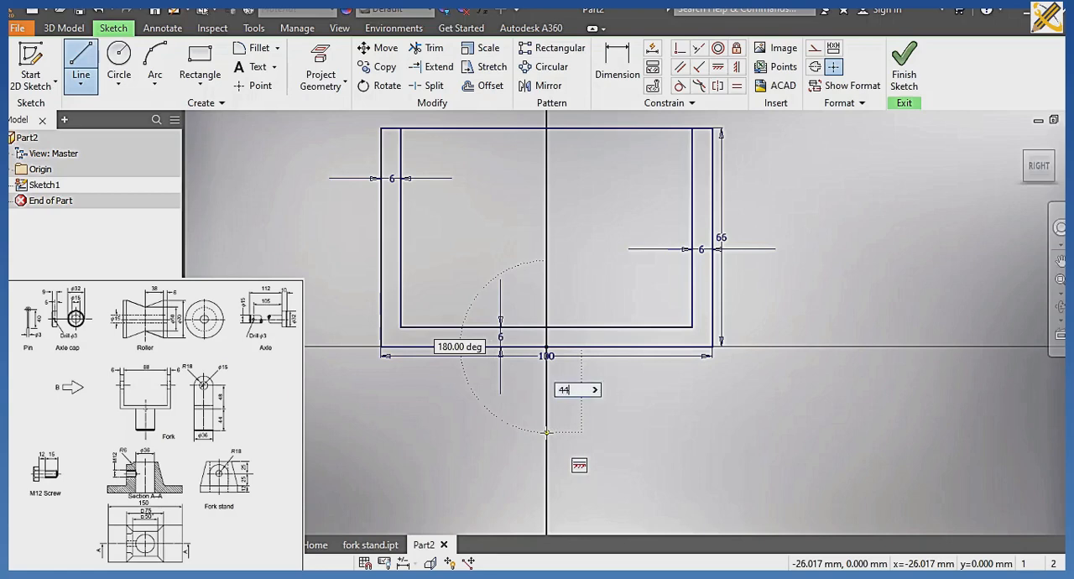
pyautogui.press('Return')
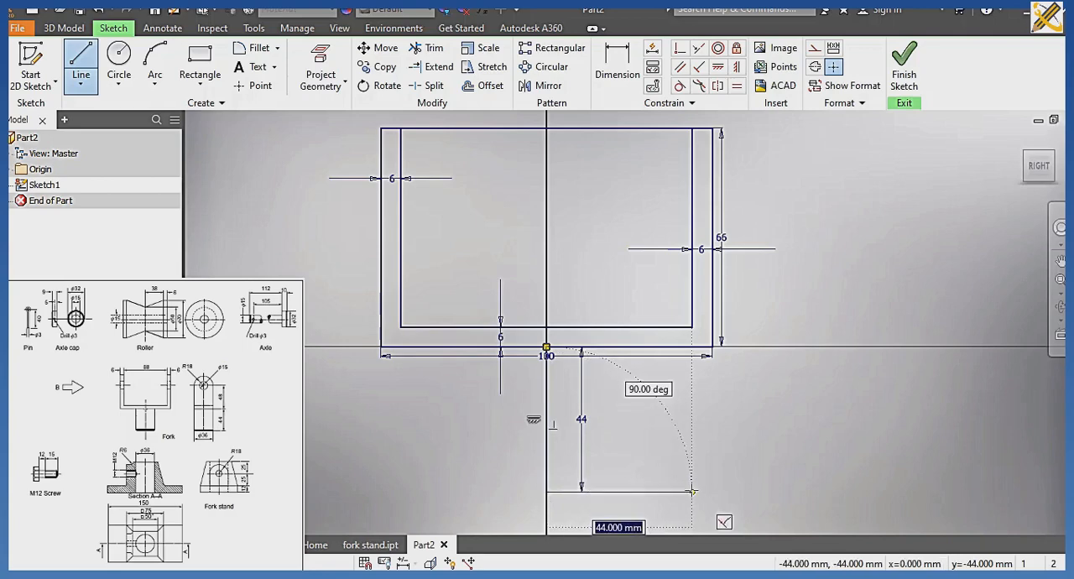
pyautogui.write('18')
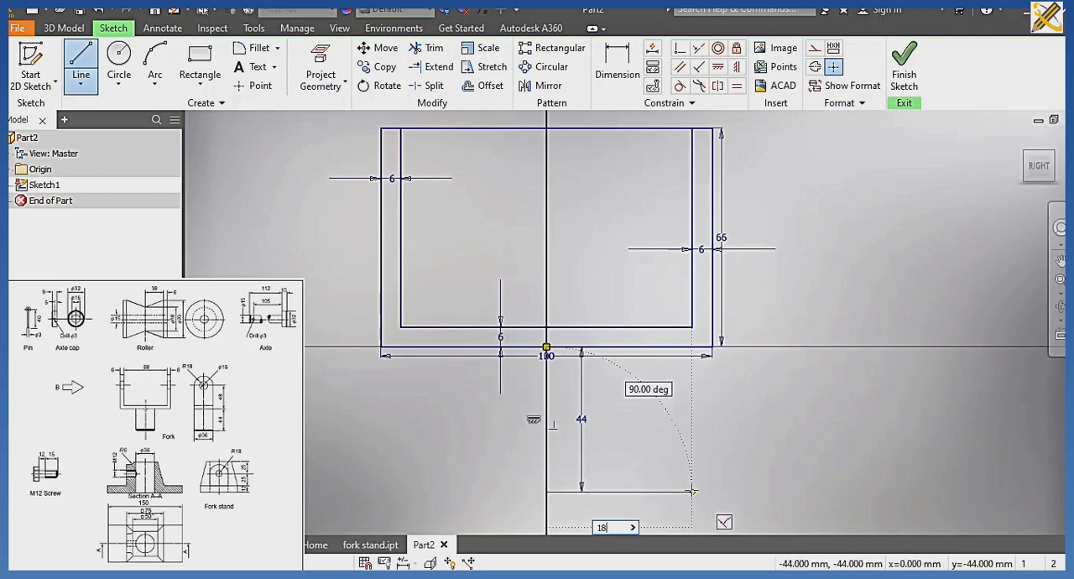
pyautogui.press('Return')
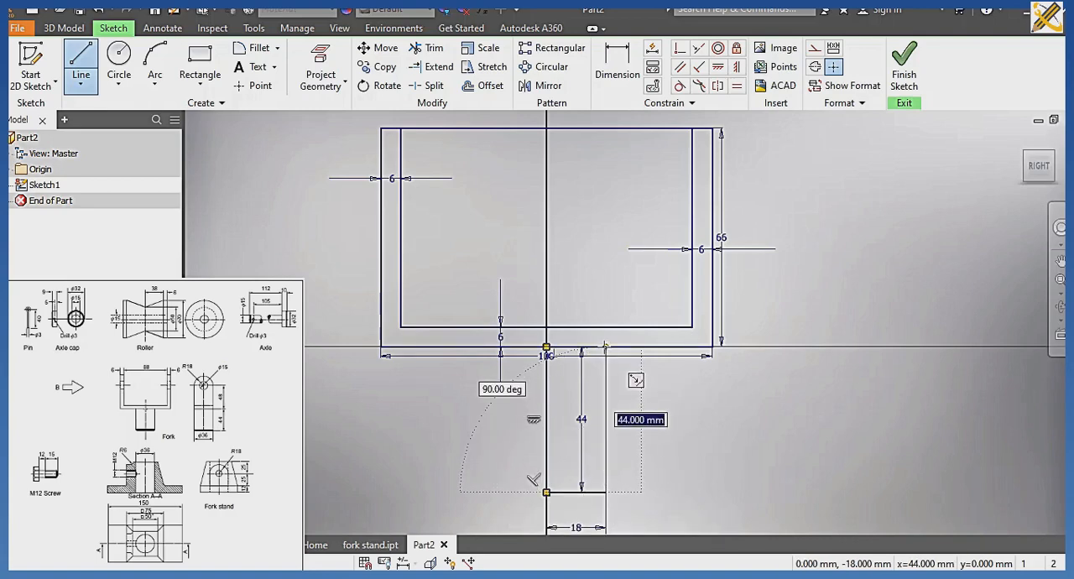
pyautogui.click(604, 345)
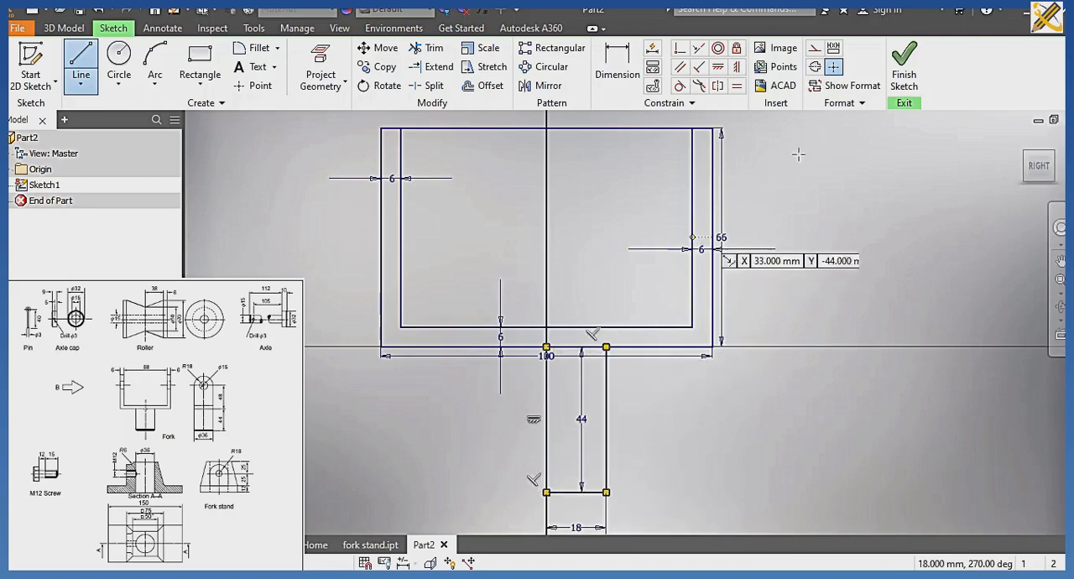
pyautogui.click(904, 67)
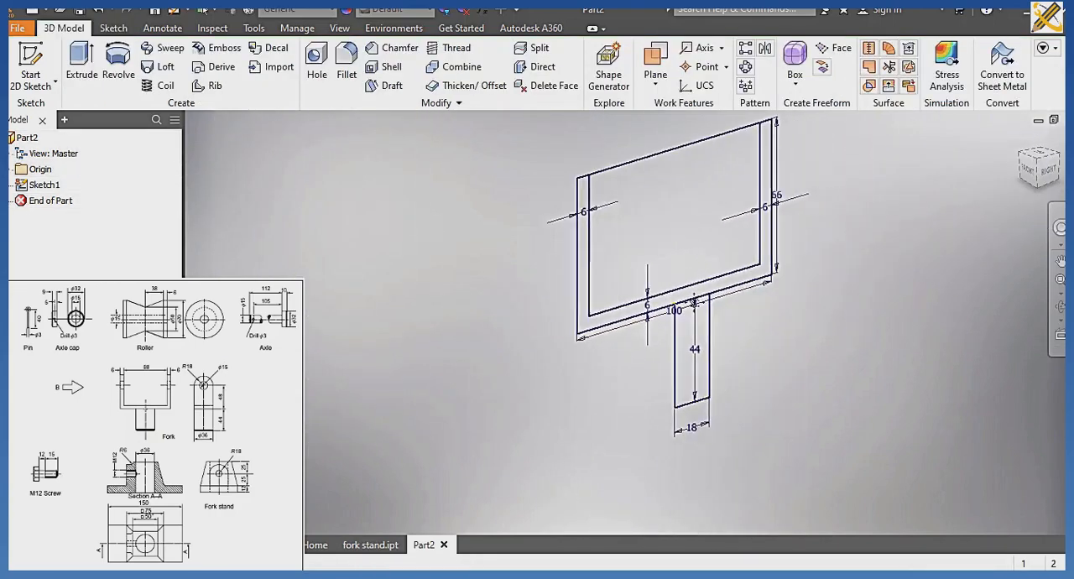
# Extrude the U-shaped fork profile 36 mm symmetrically about the sketch plane.
pyautogui.click(82, 63)
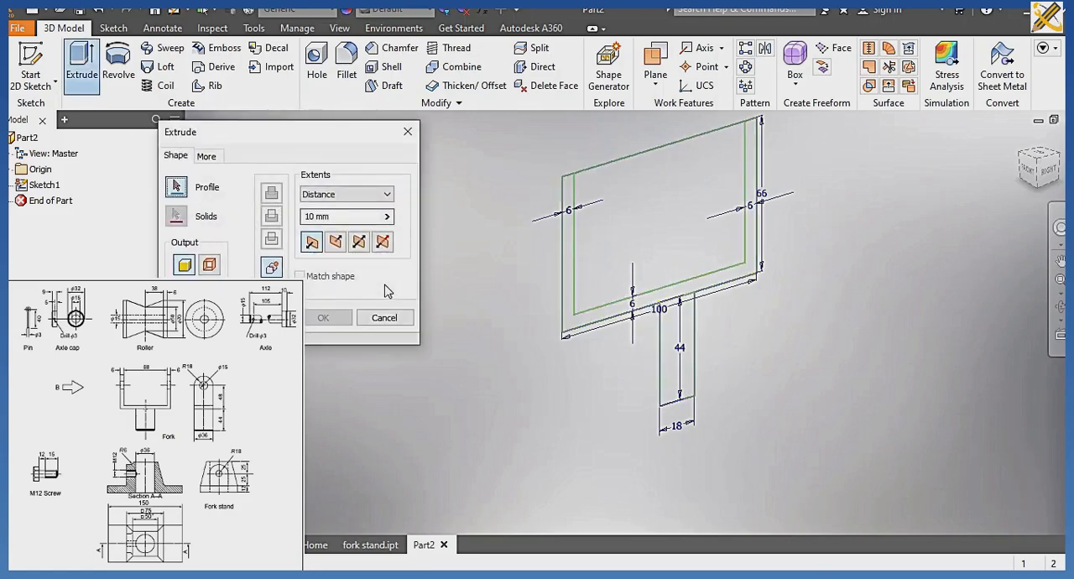
pyautogui.click(566, 315)
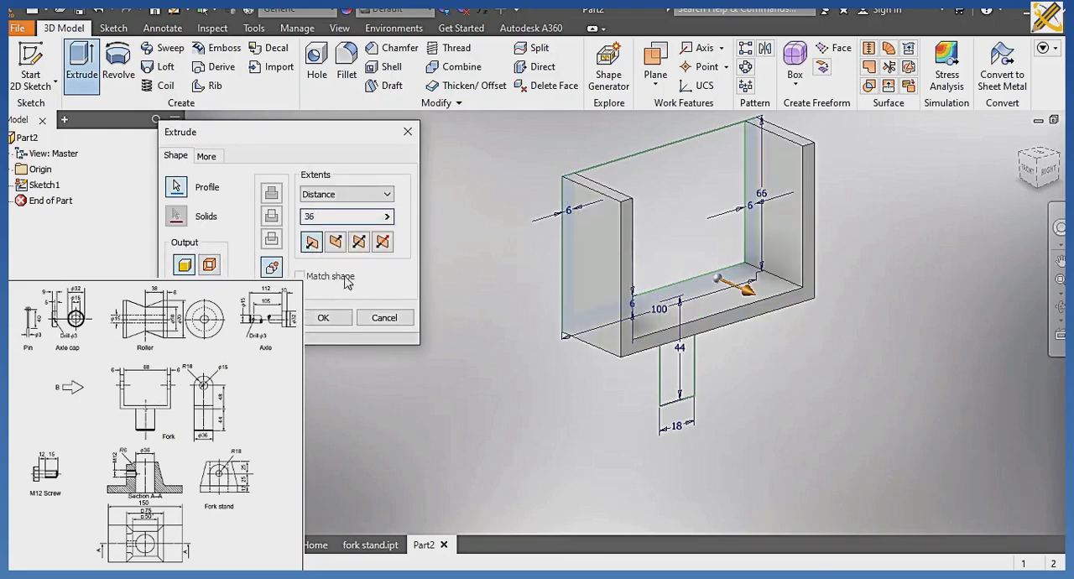
pyautogui.click(358, 244)
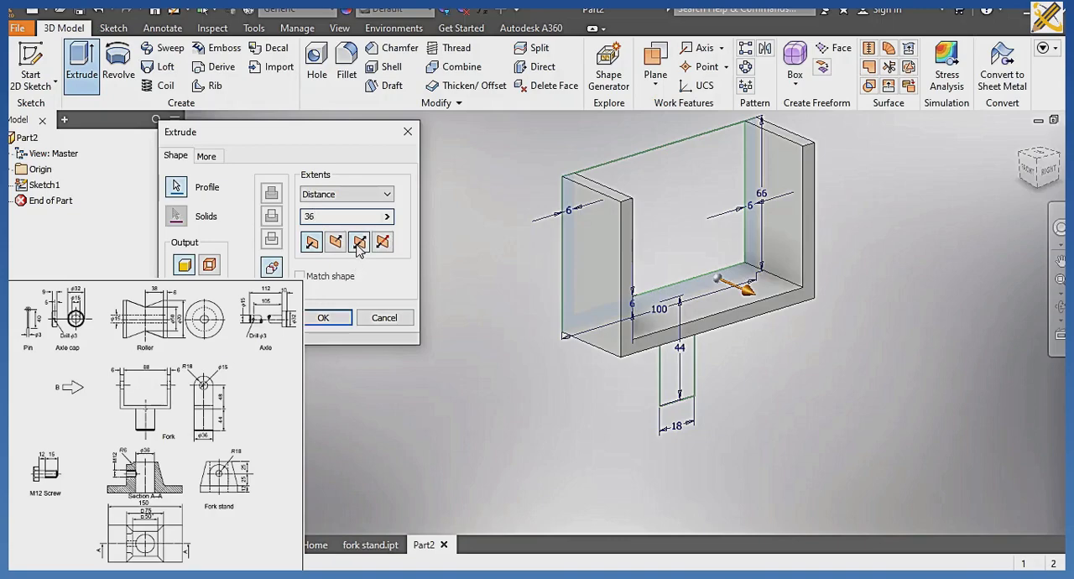
pyautogui.click(324, 318)
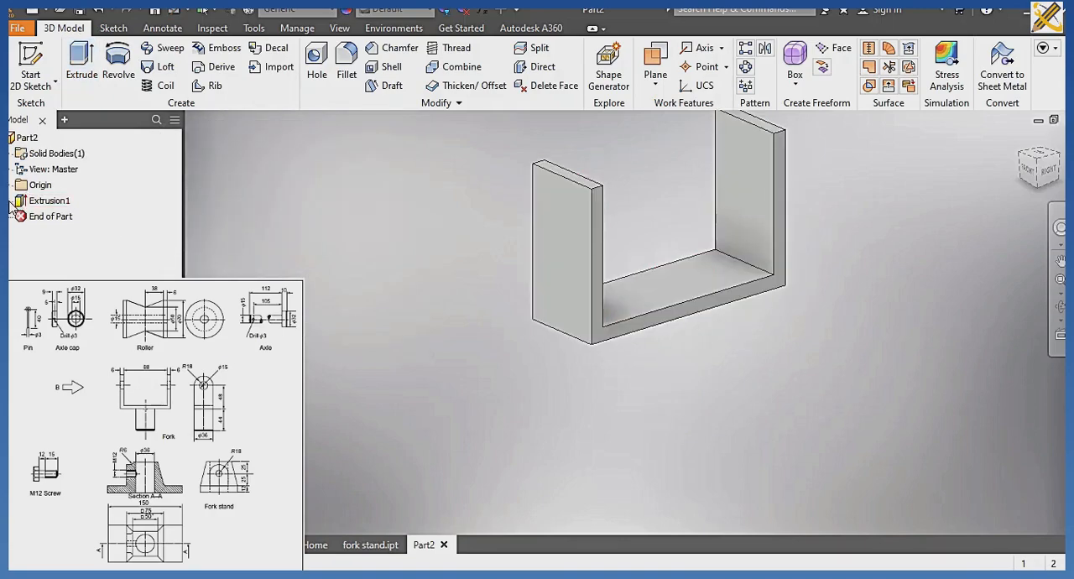
# Share the fork sketch to revolve the stem's half profile fully about its long centre line, and chamfer the stem's lower edge 2 mm.
pyautogui.rightClick(52, 218)
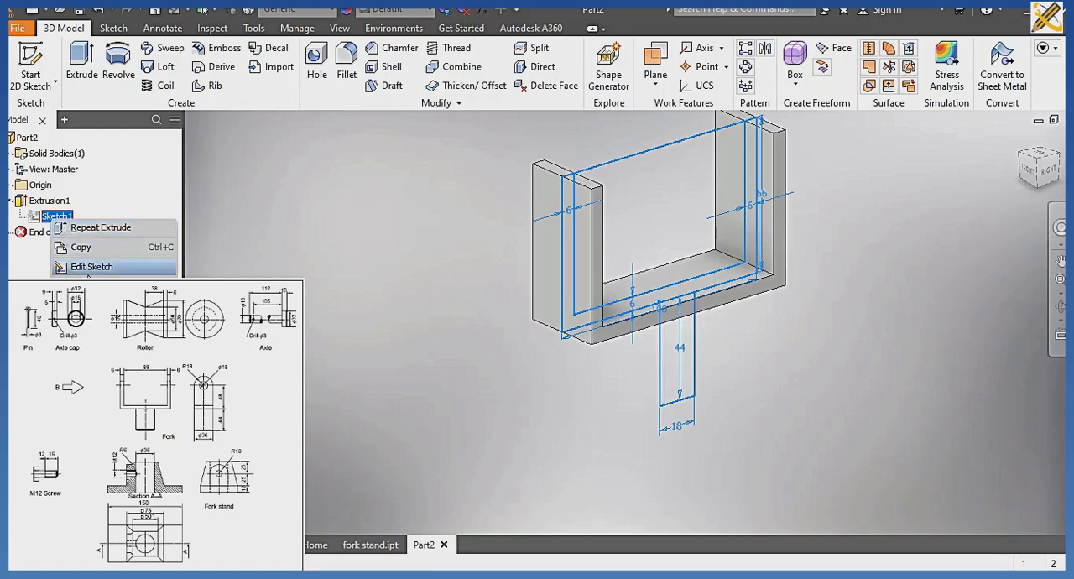
pyautogui.click(91, 326)
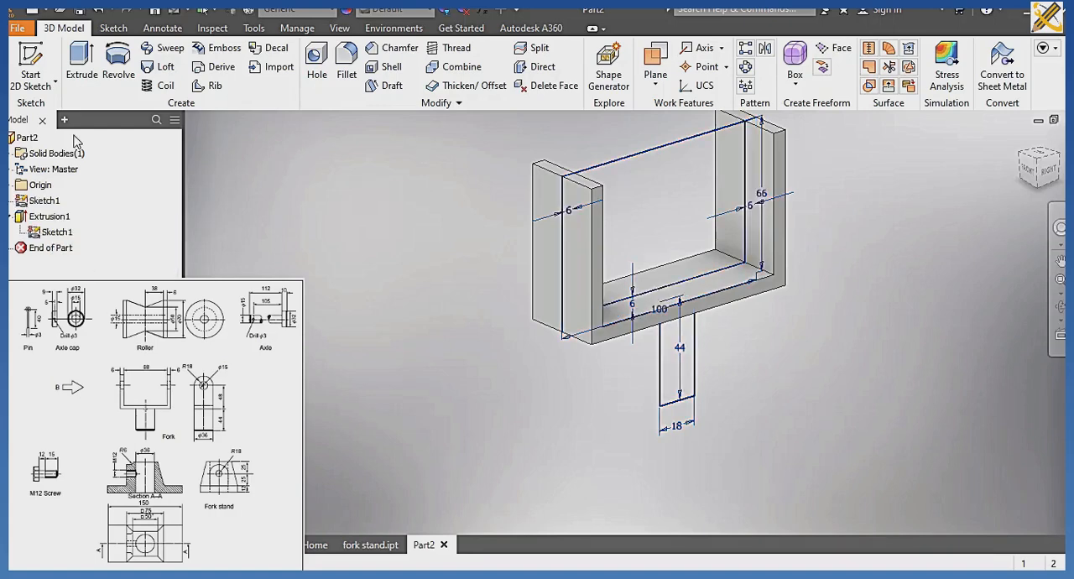
pyautogui.click(119, 67)
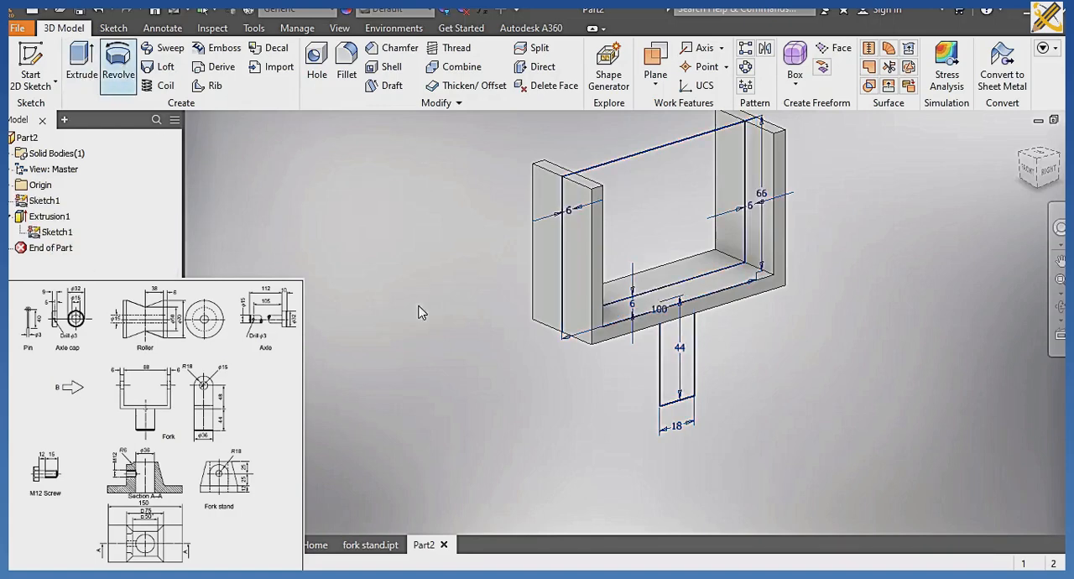
pyautogui.click(680, 359)
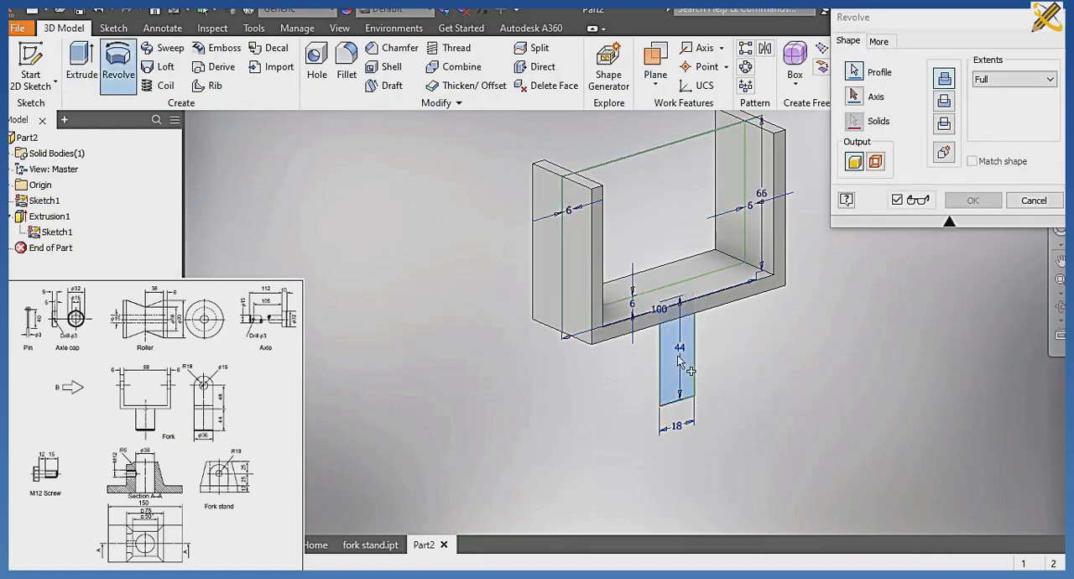
pyautogui.click(856, 97)
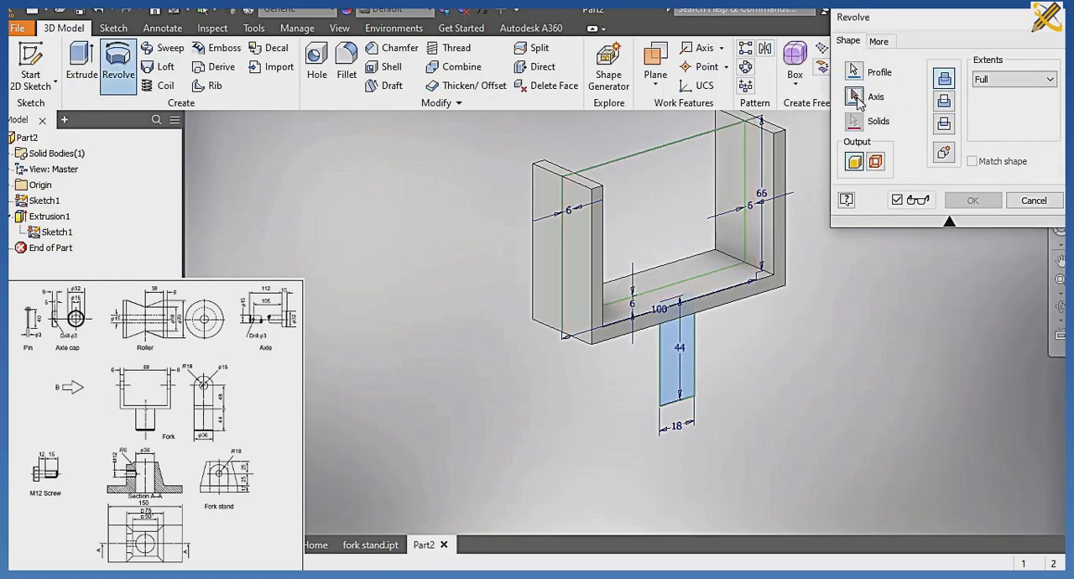
pyautogui.click(659, 371)
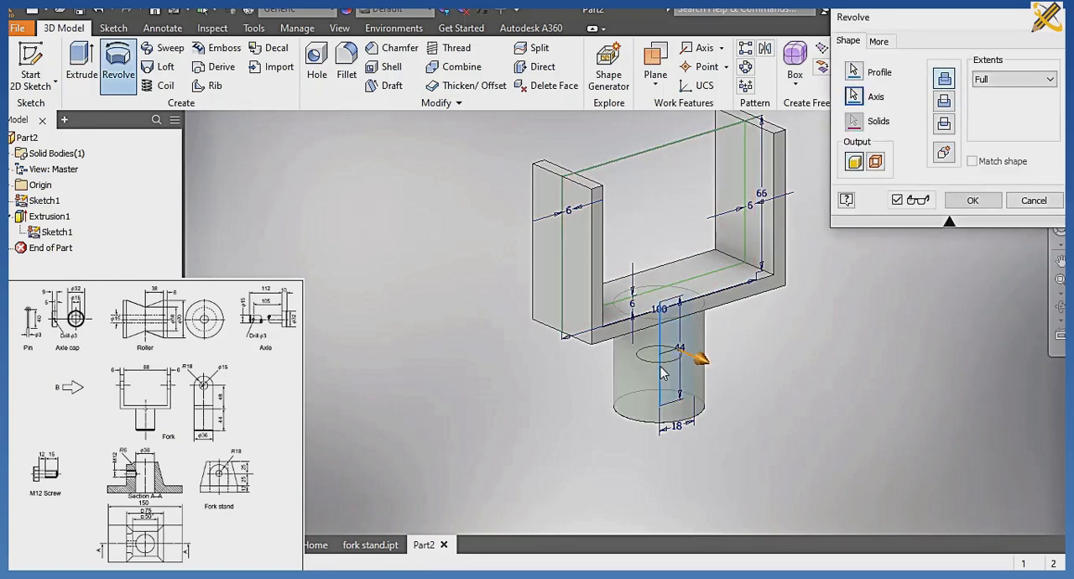
pyautogui.click(957, 199)
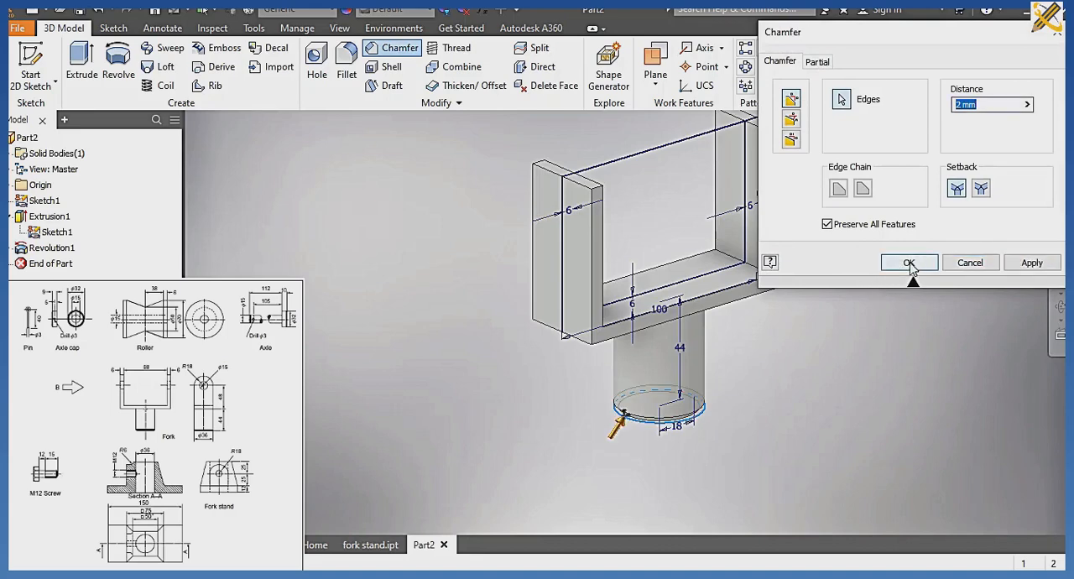
pyautogui.click(910, 264)
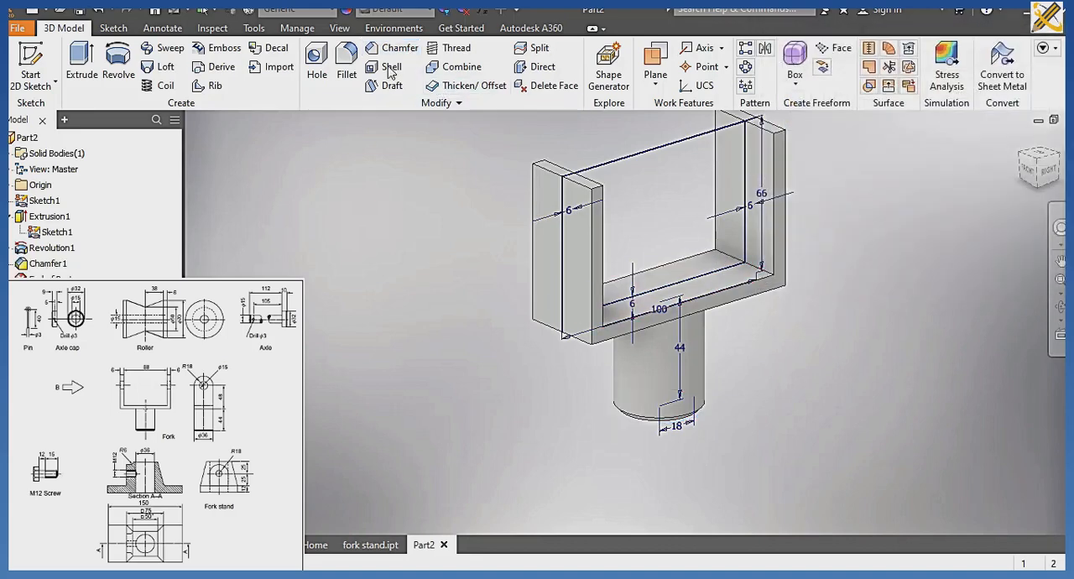
# Fillet the four upper corner edges of the two fork arms with an 18 mm radius.
pyautogui.click(347, 66)
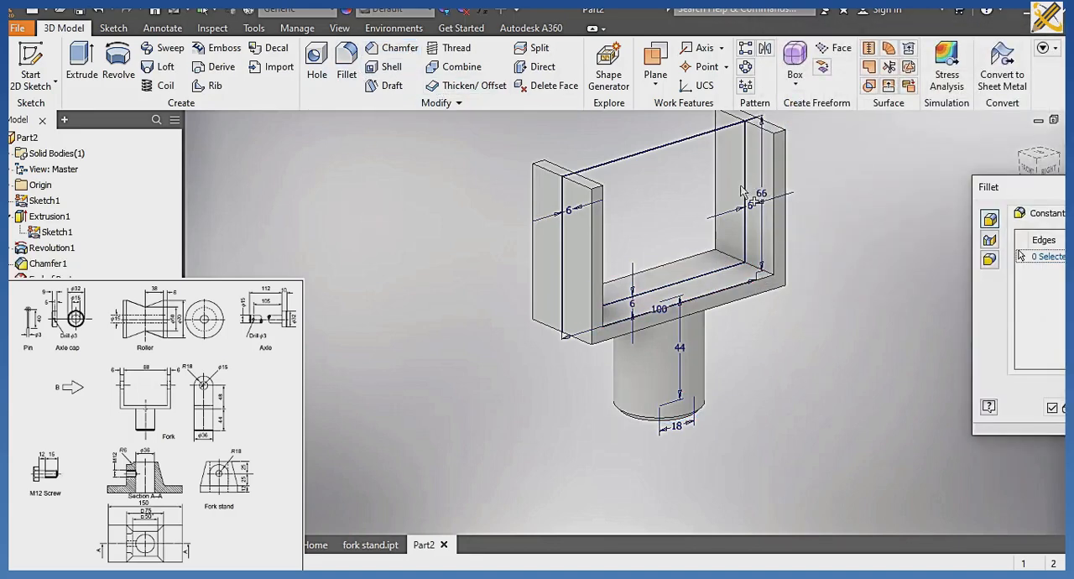
pyautogui.moveTo(988, 190); pyautogui.dragTo(124, 145)
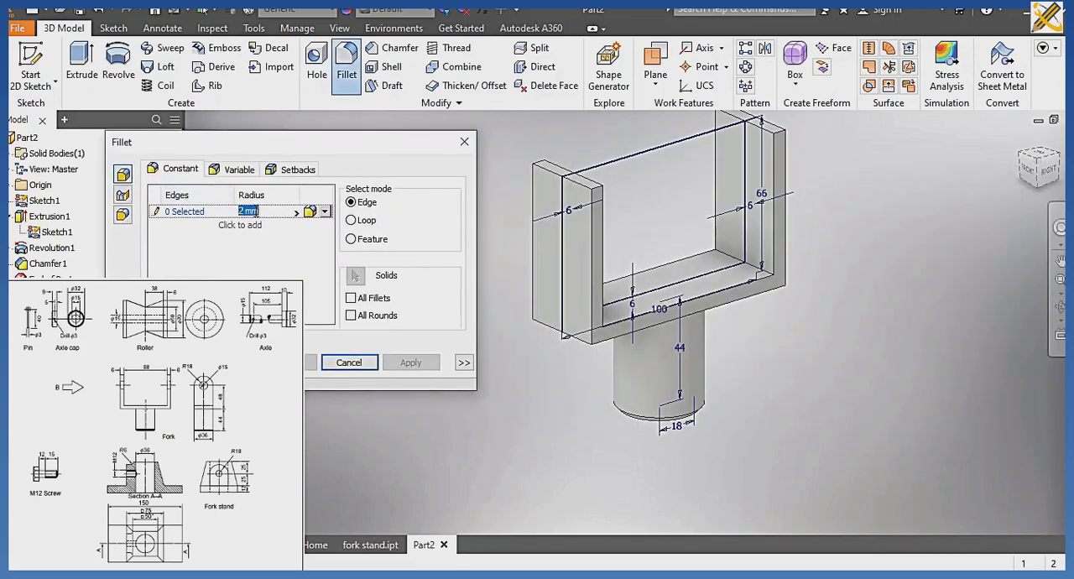
pyautogui.write('18')
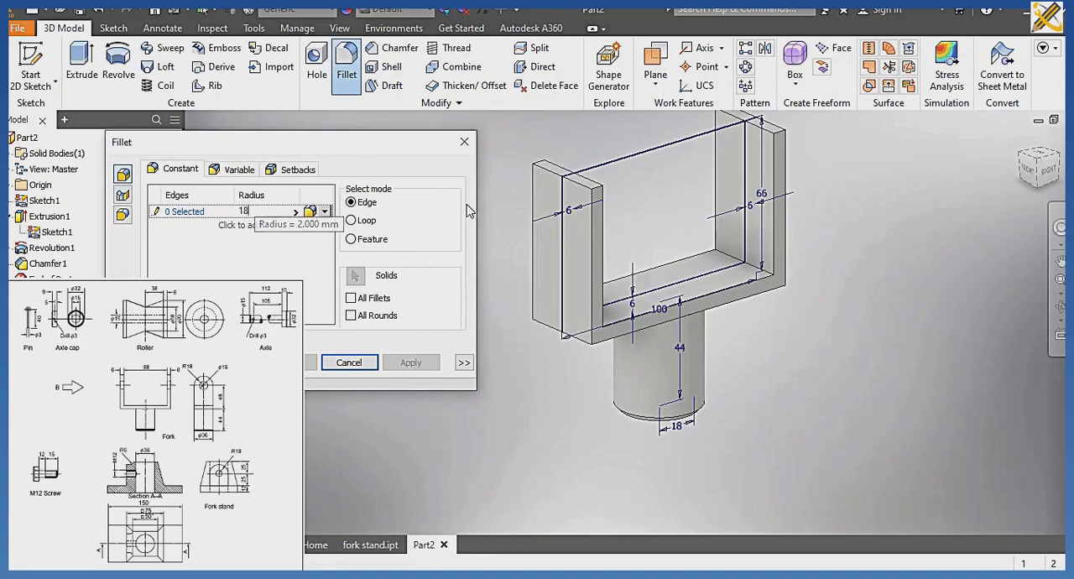
pyautogui.click(597, 190)
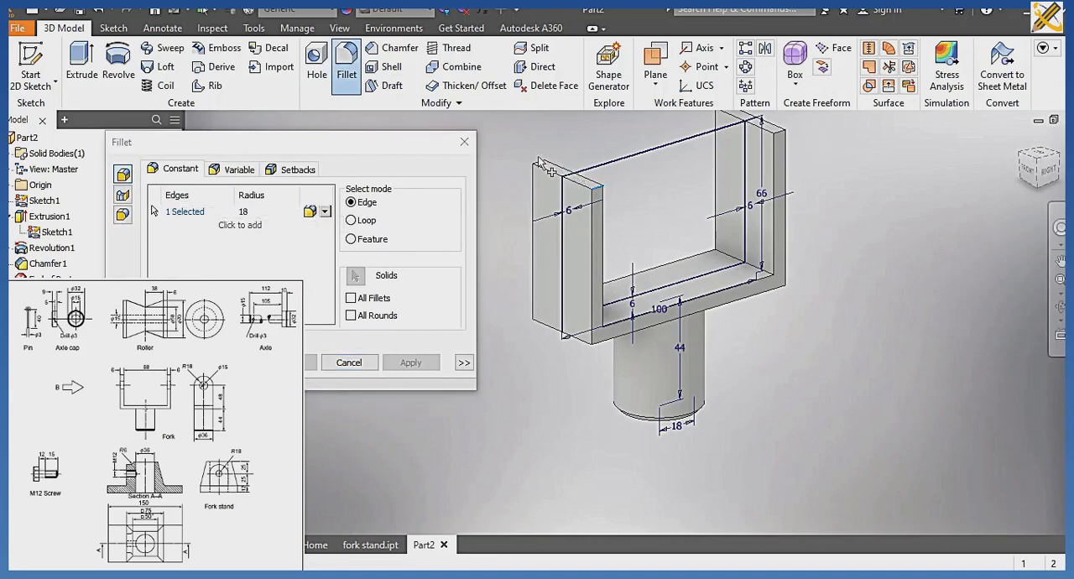
pyautogui.click(546, 166)
pyautogui.moveTo(709, 147); pyautogui.dragTo(708, 186, button='middle')
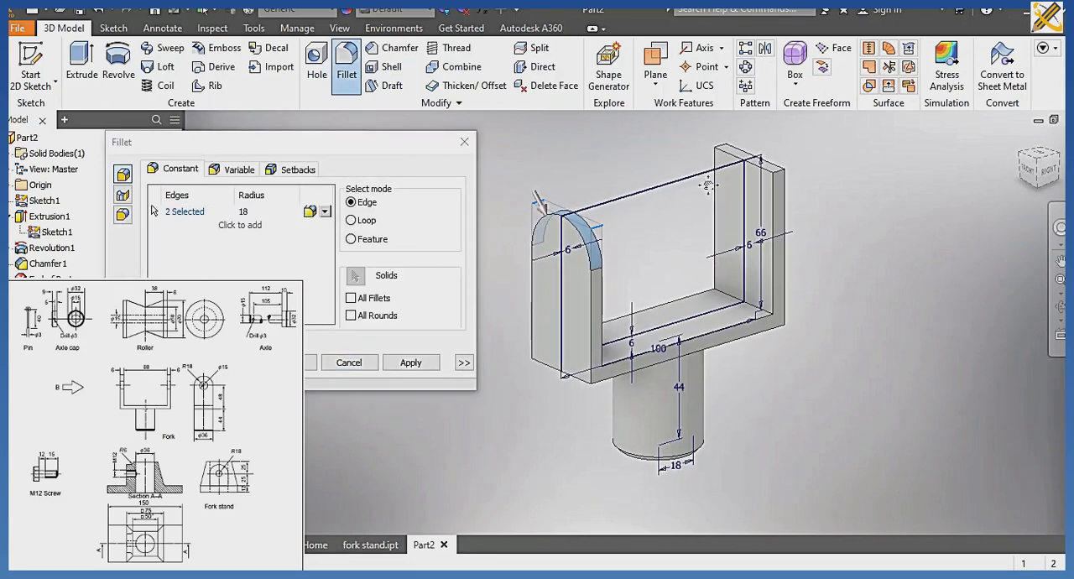
pyautogui.click(724, 154)
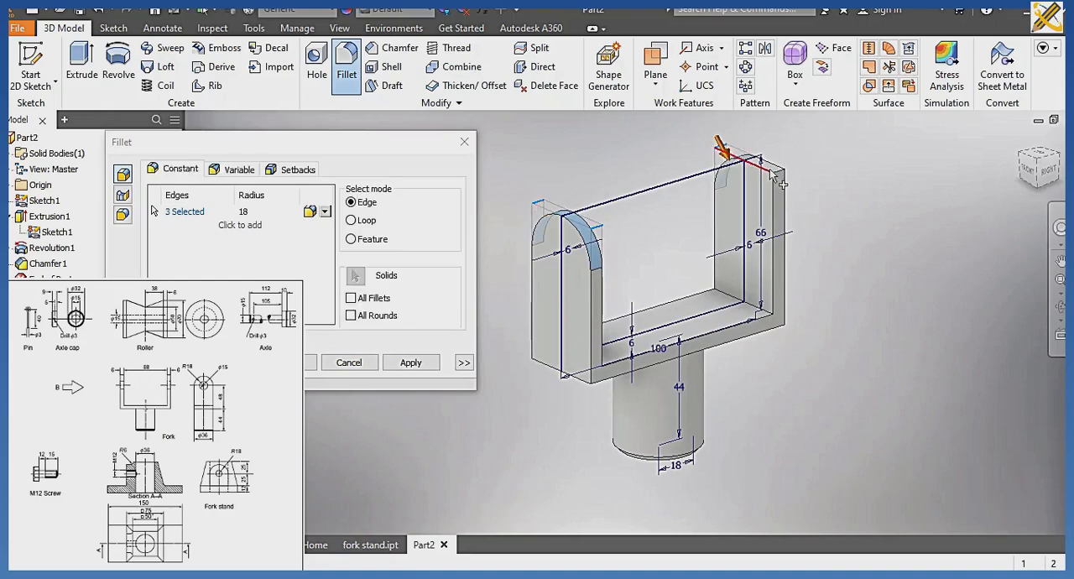
pyautogui.click(778, 174)
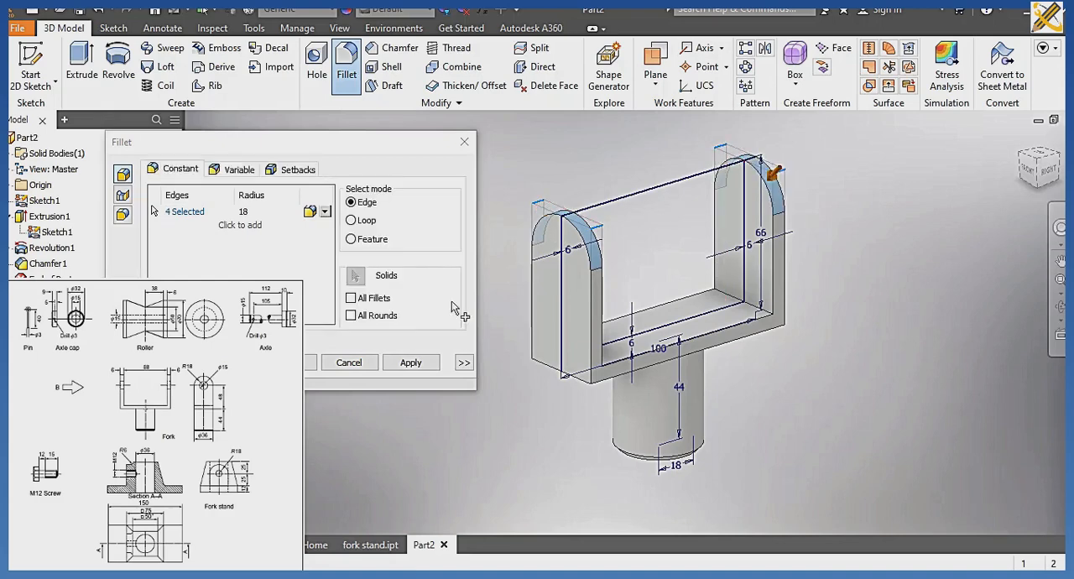
pyautogui.click(306, 362)
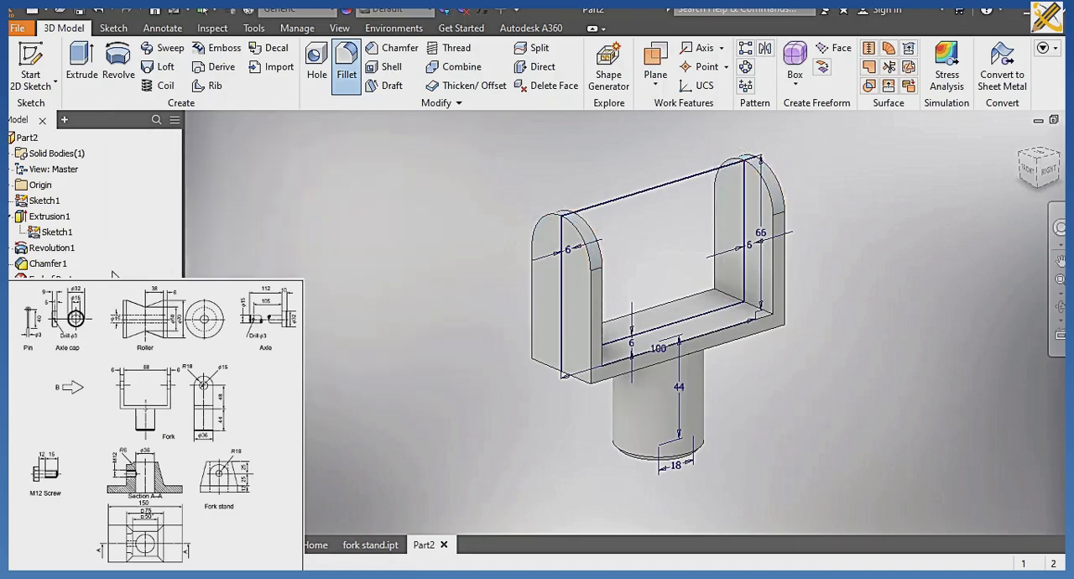
# Hide the shared fork sketch in the model.
pyautogui.click(59, 232)
pyautogui.click(64, 233)
pyautogui.rightClick(67, 236)
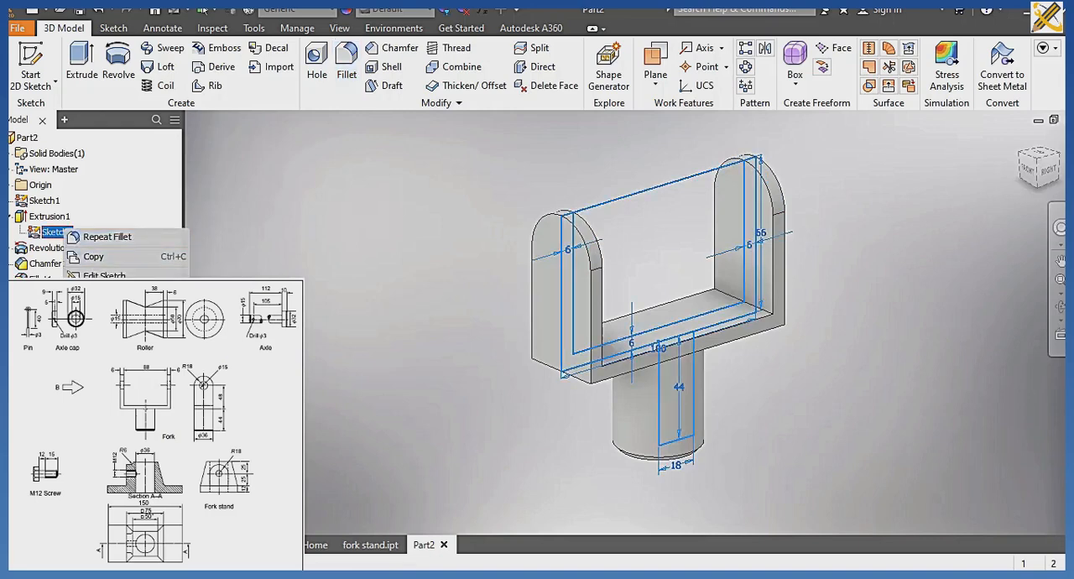
pyautogui.click(366, 333)
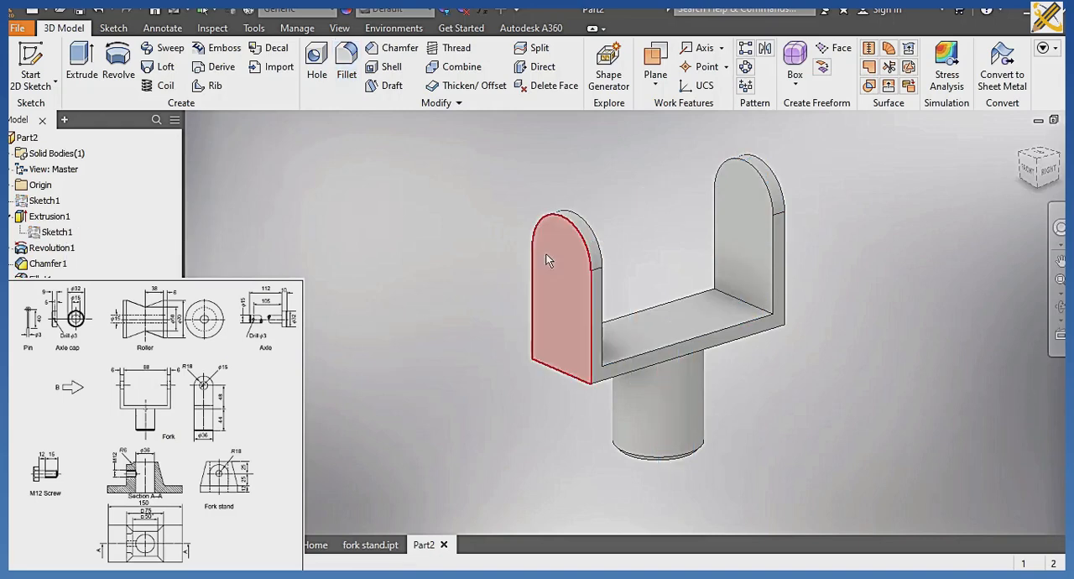
# Start a sketch on the outer face of the left fork arm and draw a 15 mm diameter circle near the rounded end's centre.
pyautogui.click(587, 242)
pyautogui.press('s')
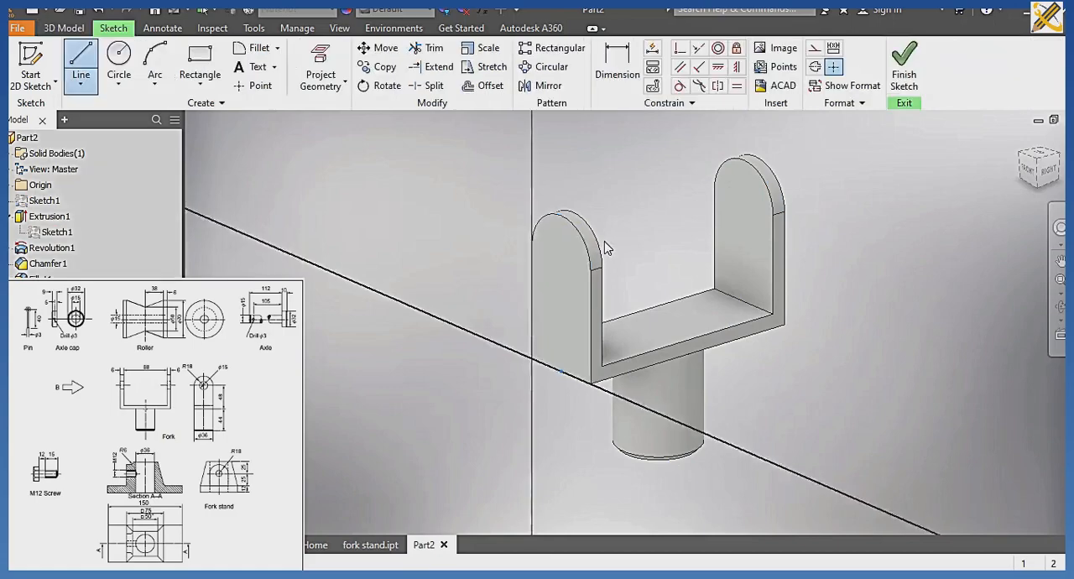
pyautogui.click(119, 56)
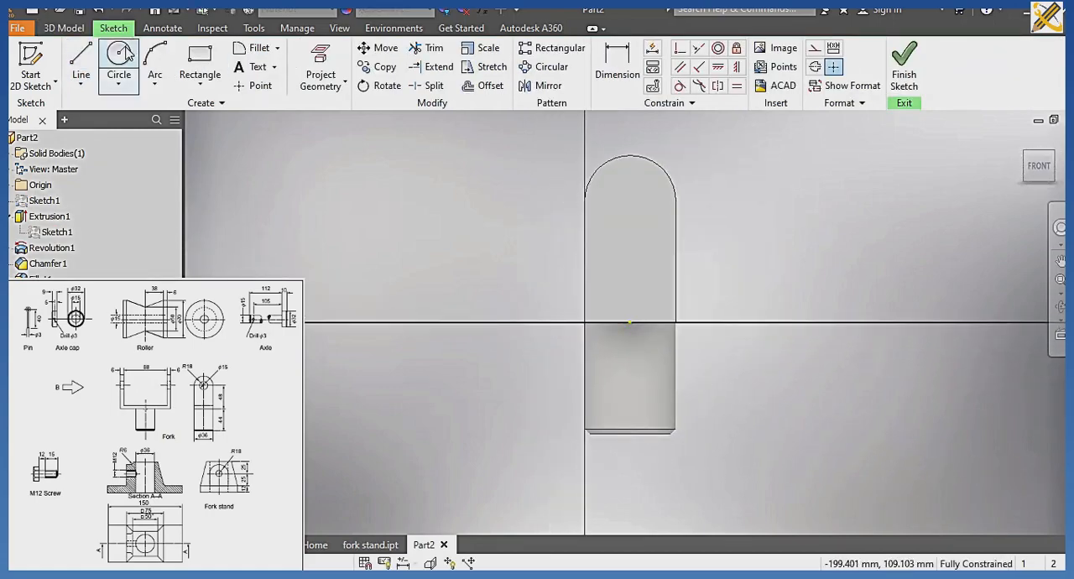
pyautogui.click(630, 197)
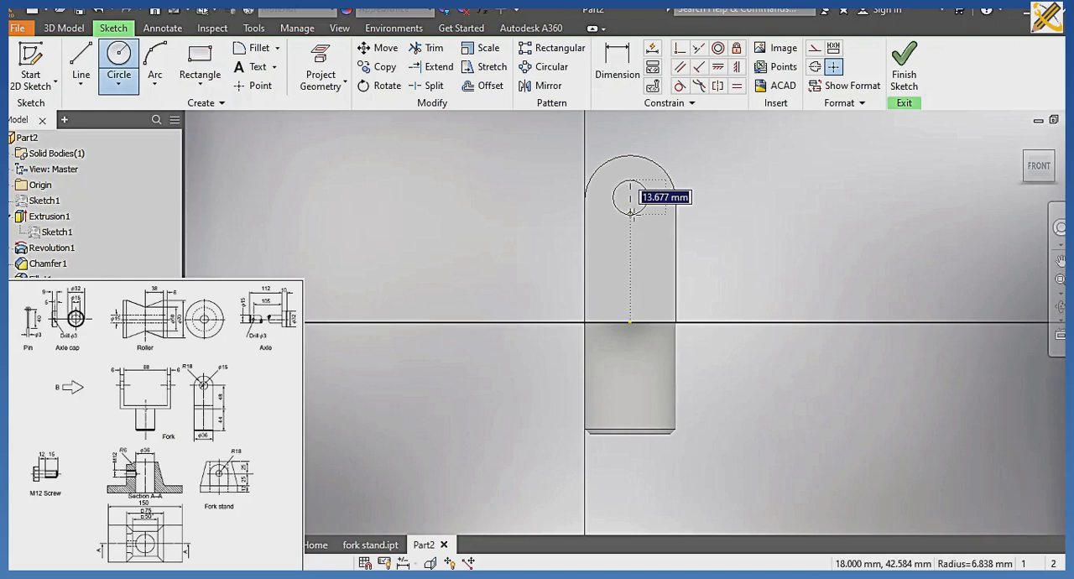
pyautogui.write('15')
pyautogui.press('Return')
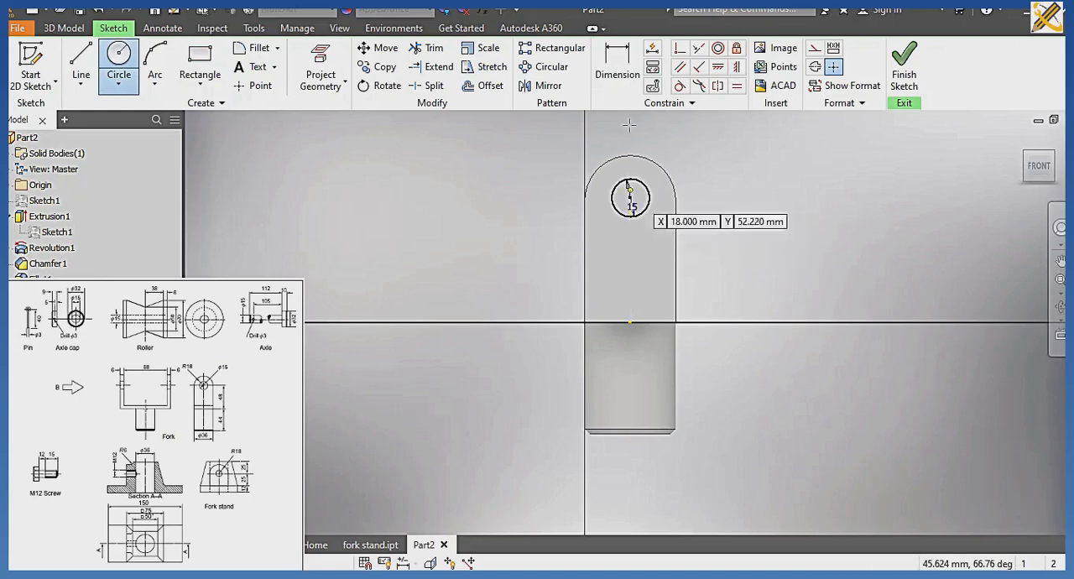
# Dimension the circle's centre 48 mm above the origin and 18 mm from the arm's right edge, and finish the sketch.
pyautogui.press('d')
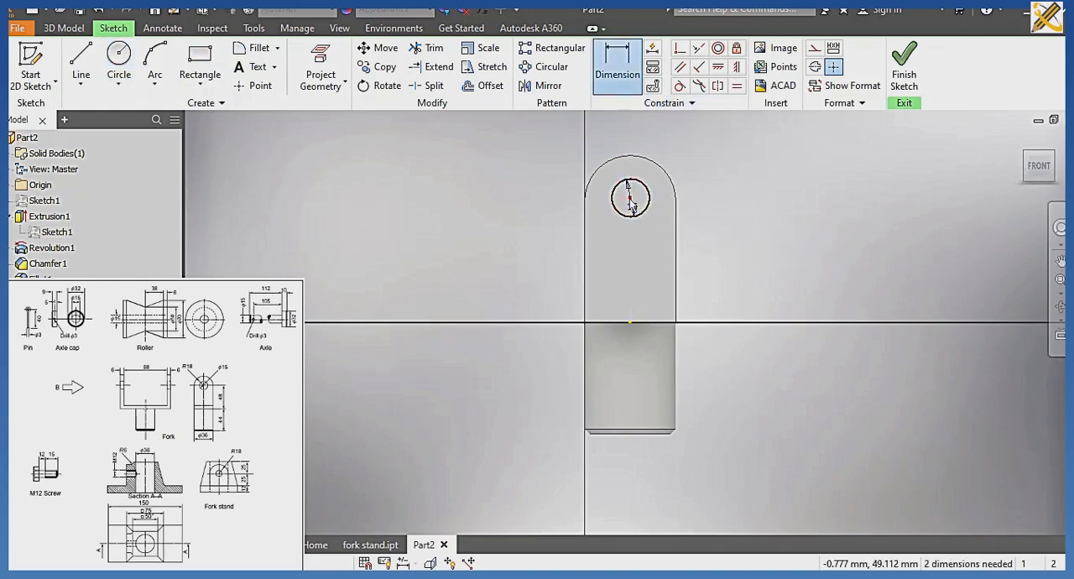
pyautogui.click(631, 323)
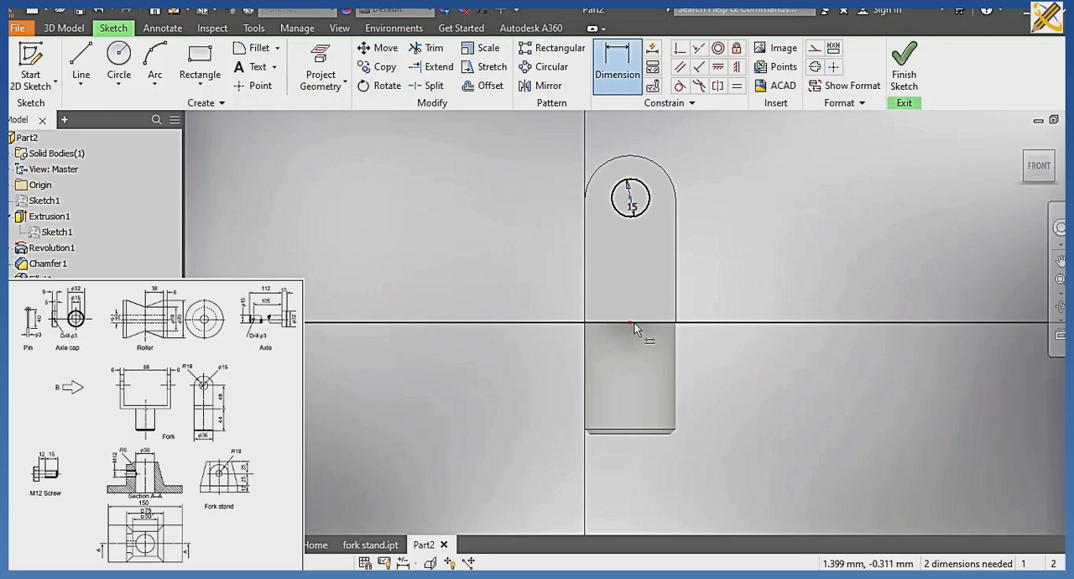
pyautogui.click(747, 285)
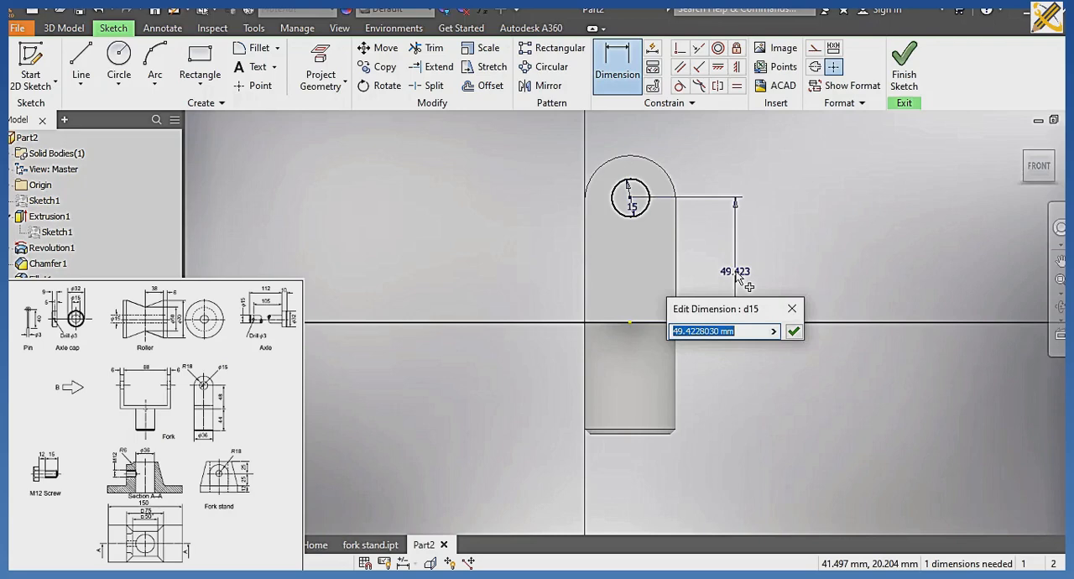
pyautogui.write('48')
pyautogui.press('Return')
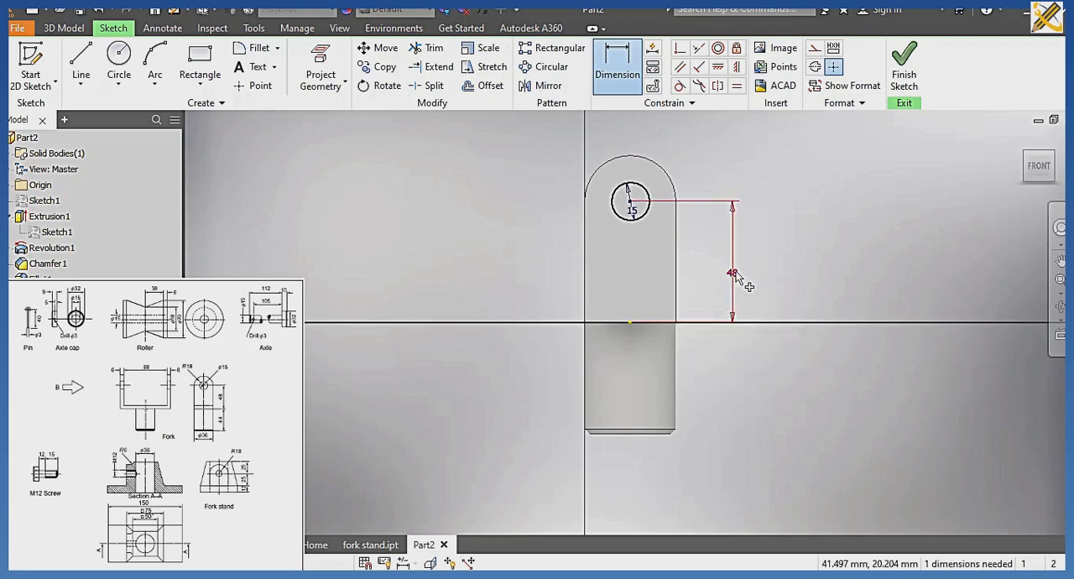
pyautogui.click(630, 208)
pyautogui.click(676, 225)
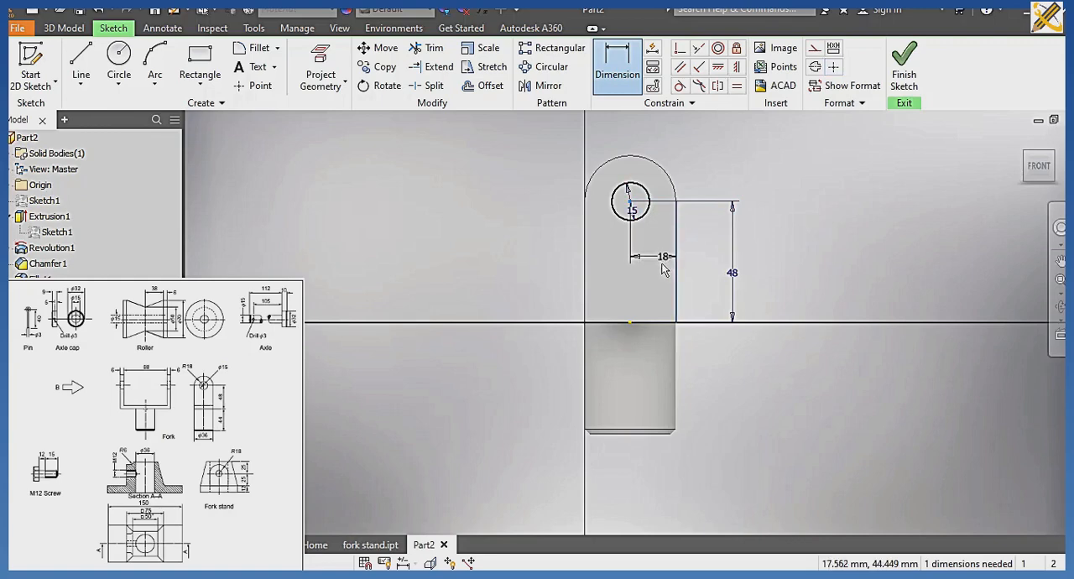
pyautogui.click(646, 472)
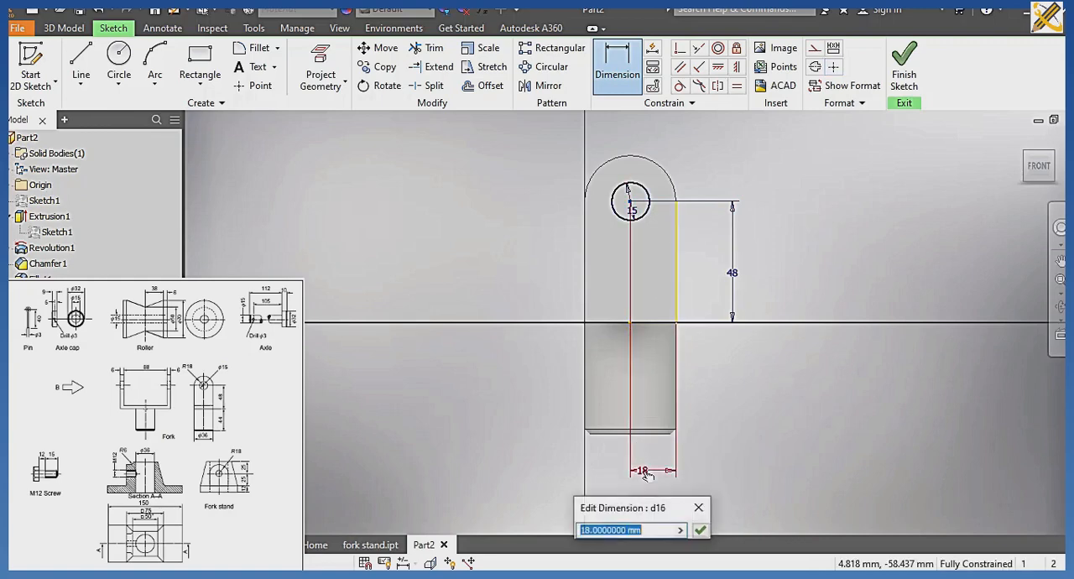
pyautogui.click(700, 529)
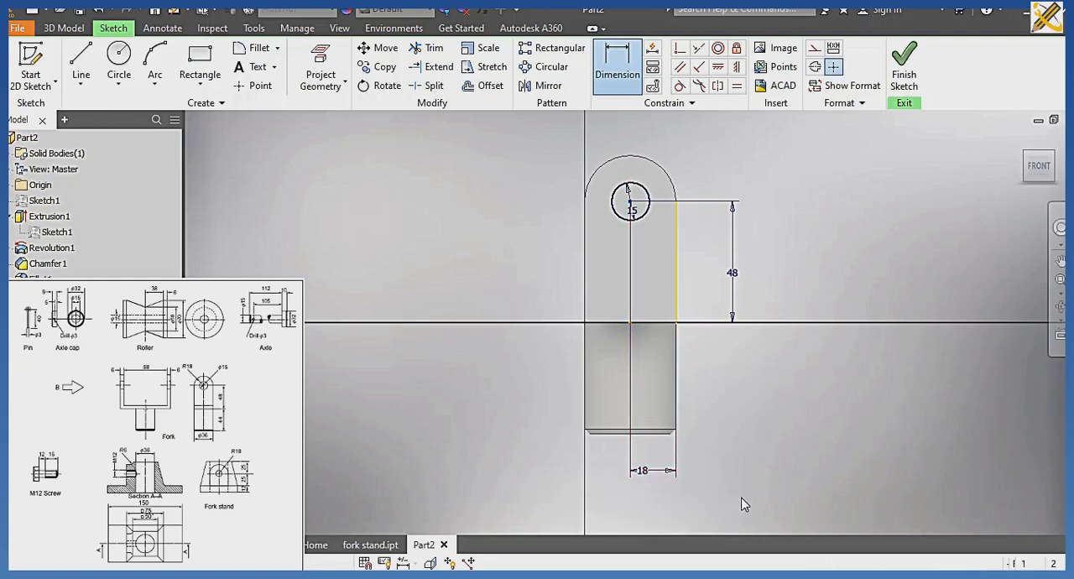
pyautogui.click(903, 63)
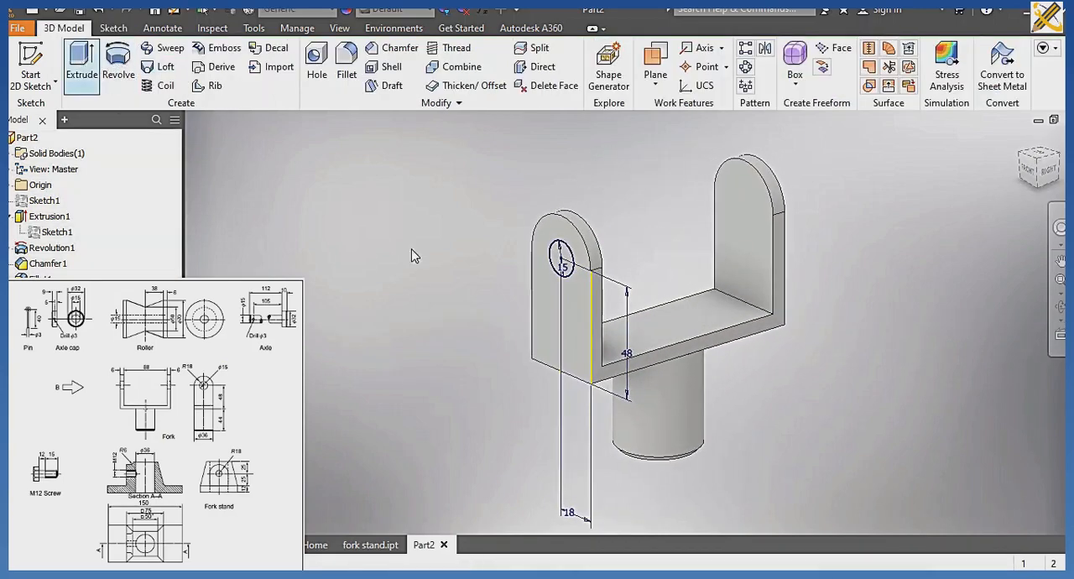
# Cut the 15 mm circle through all of both fork arms with Extrude, directed into the body.
pyautogui.press('e')
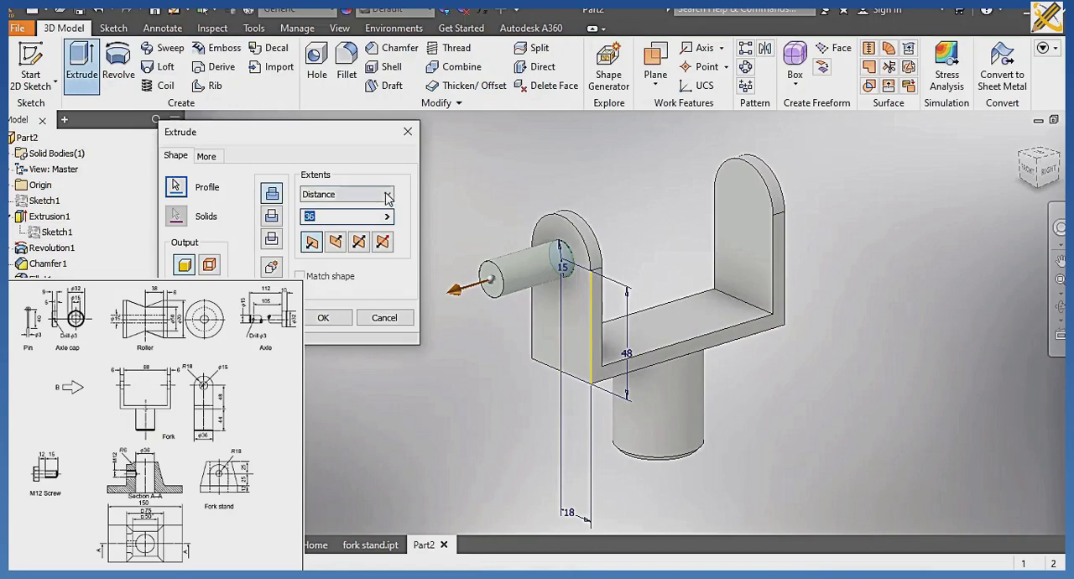
pyautogui.click(388, 194)
pyautogui.click(344, 249)
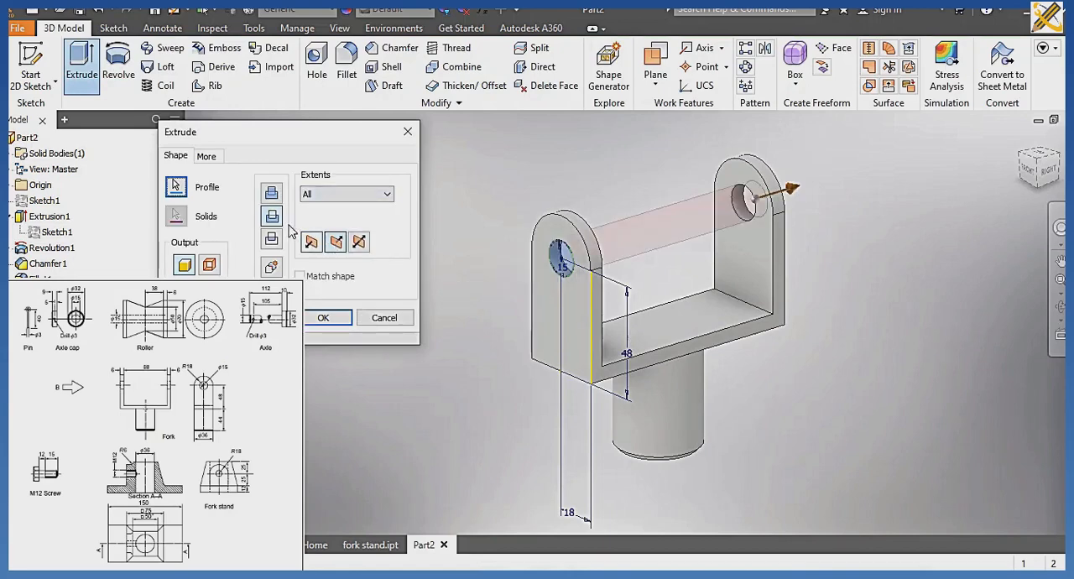
pyautogui.click(324, 318)
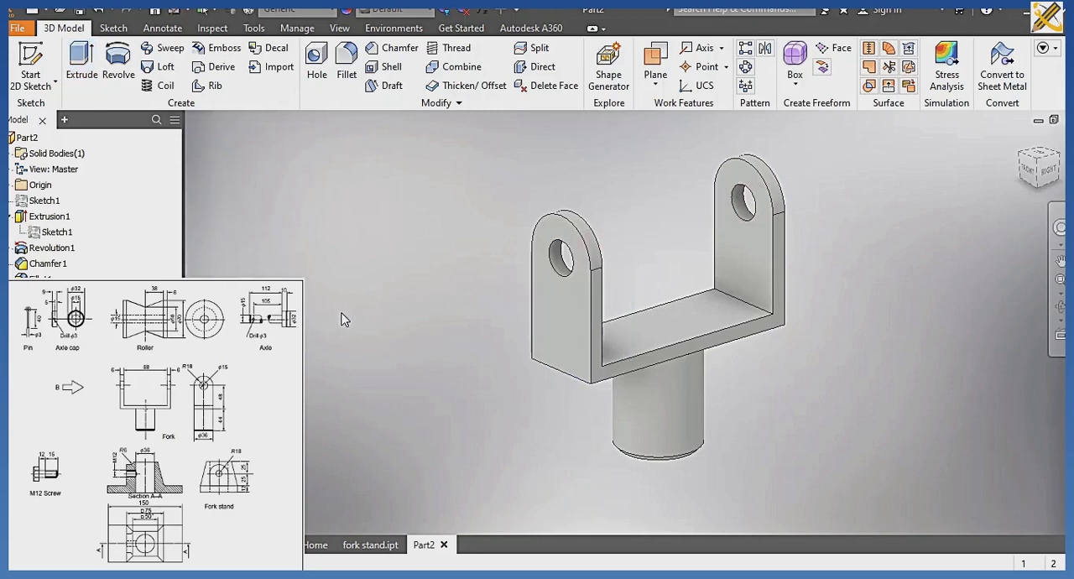
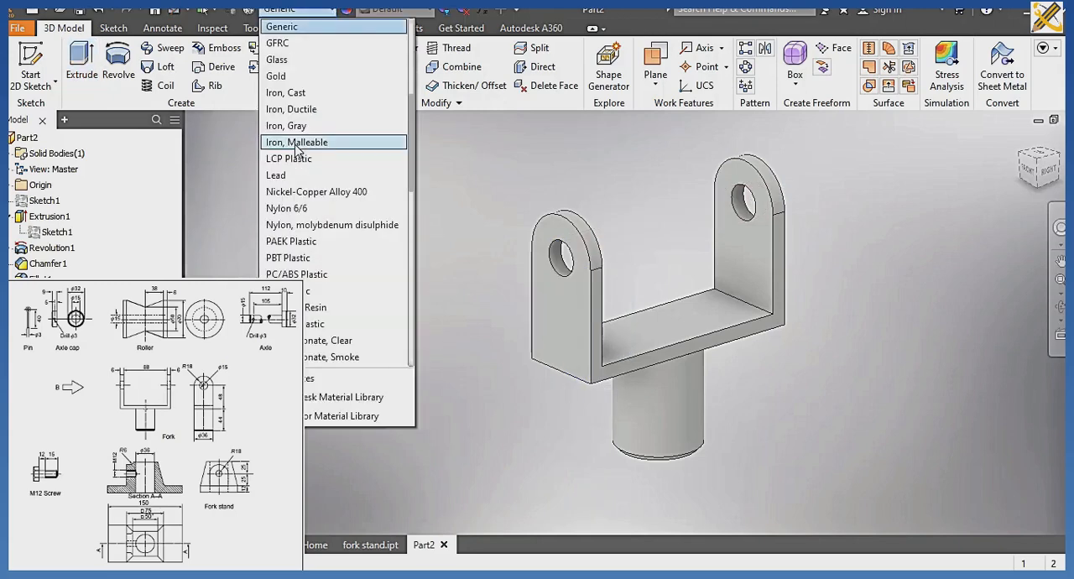
# Assign the Silver material to the fork and display it in the Realistic visual style.
pyautogui.scroll(-4, 297, 149)
pyautogui.scroll(-2, 295, 151)
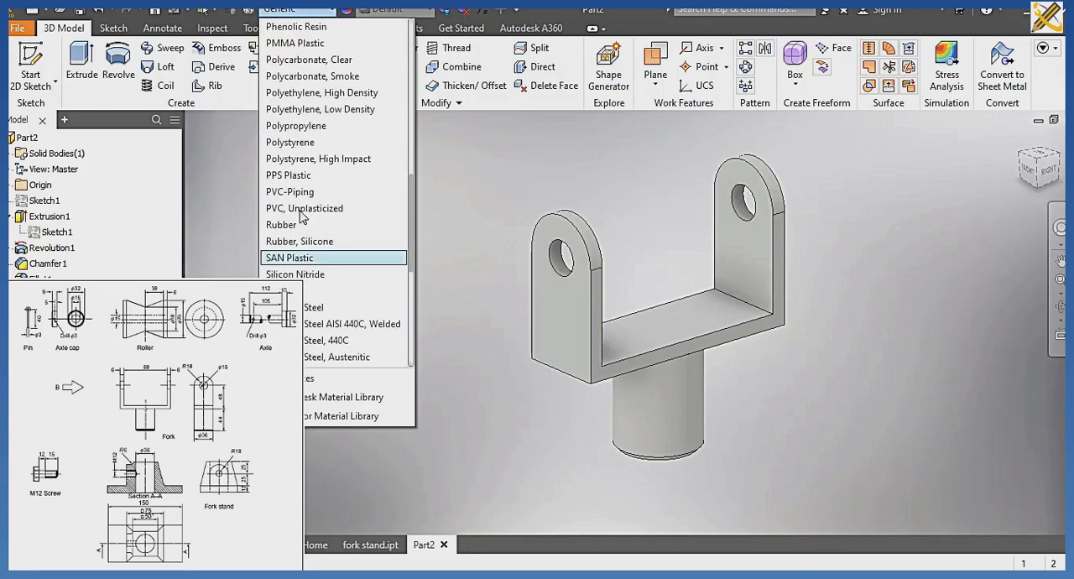
pyautogui.click(301, 291)
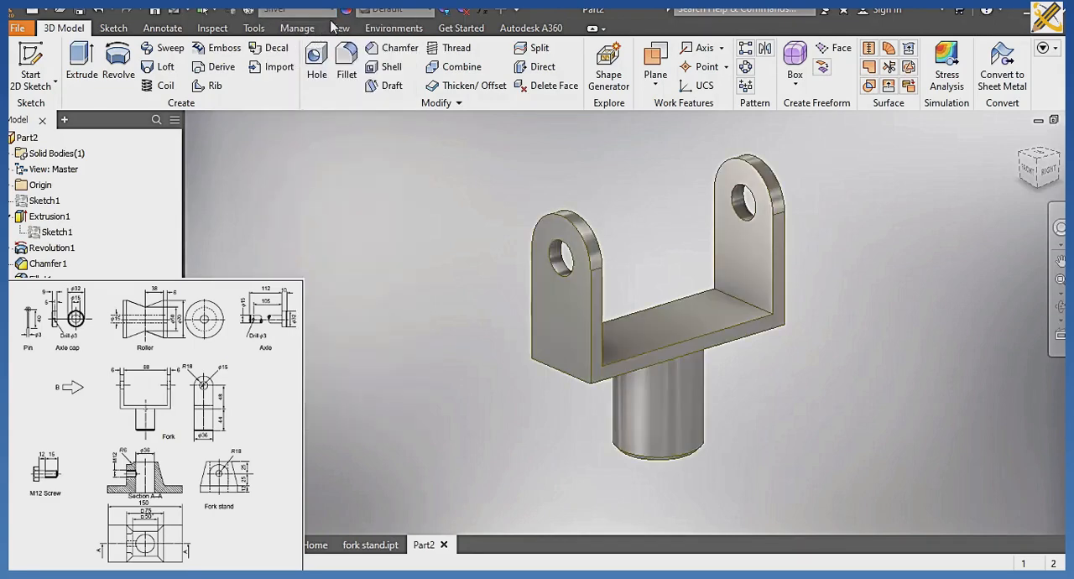
pyautogui.click(339, 28)
pyautogui.click(198, 67)
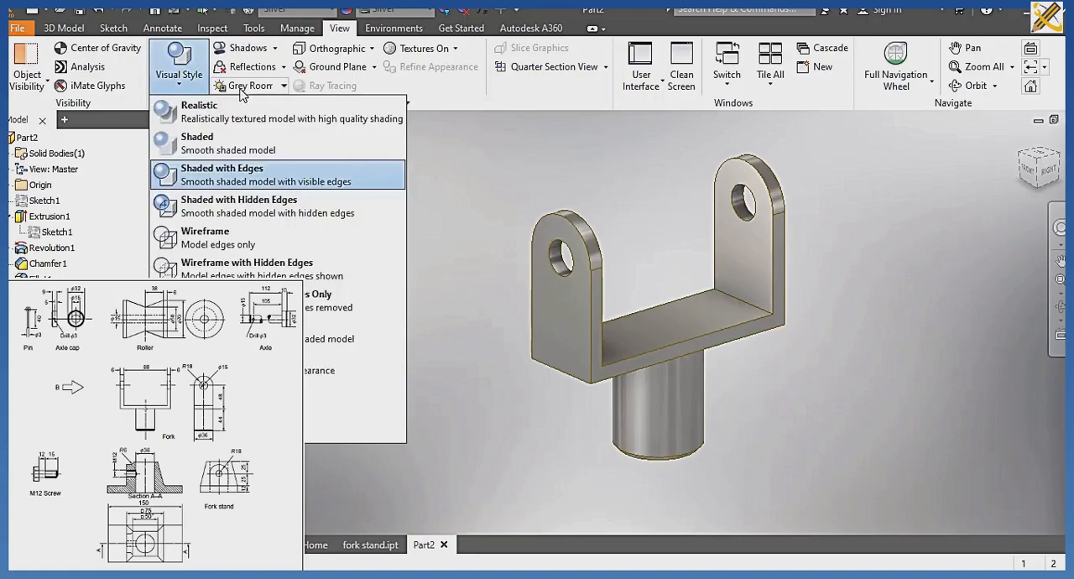
pyautogui.click(186, 104)
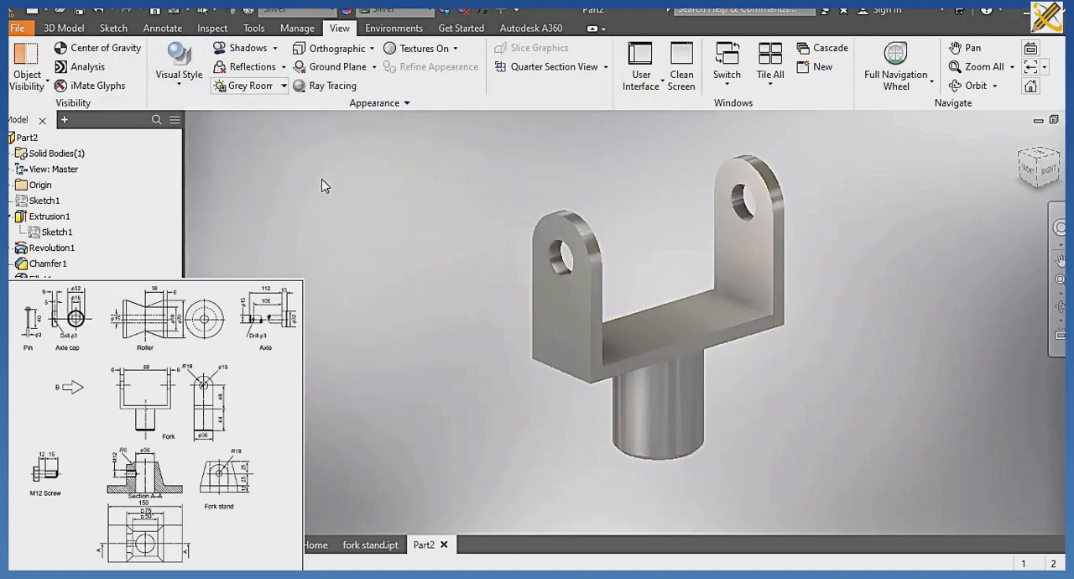
# Save the part as fork in the CABLE ROLLER folder.
pyautogui.hotkey('ctrl', 's')
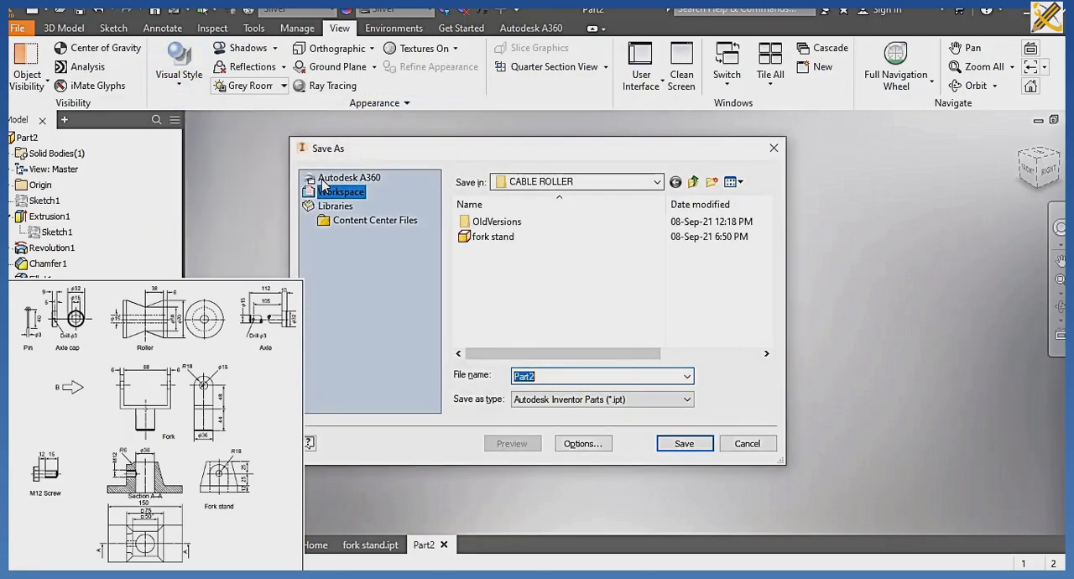
pyautogui.write('fork')
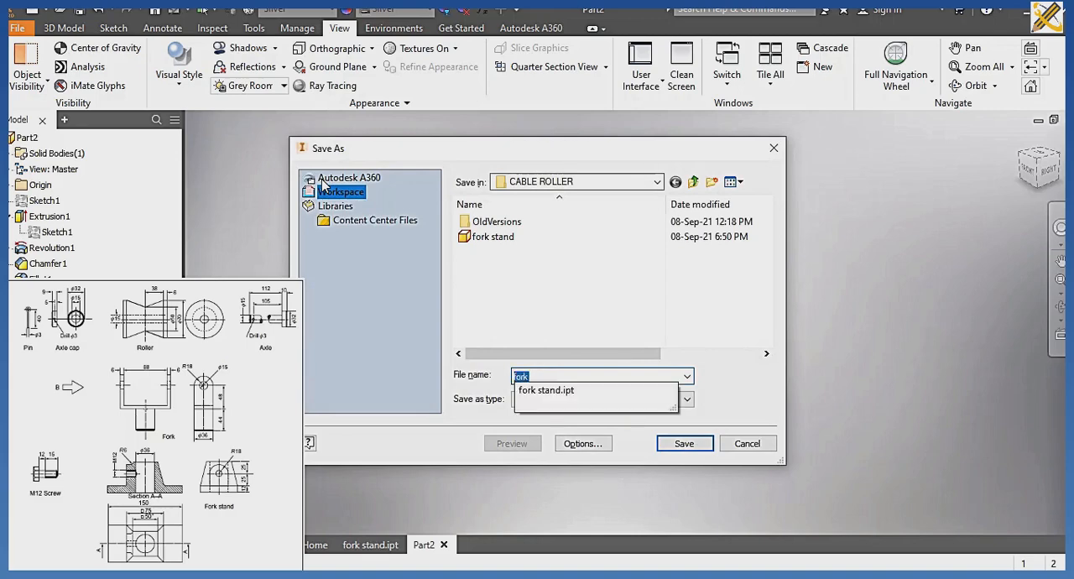
pyautogui.press('Return')
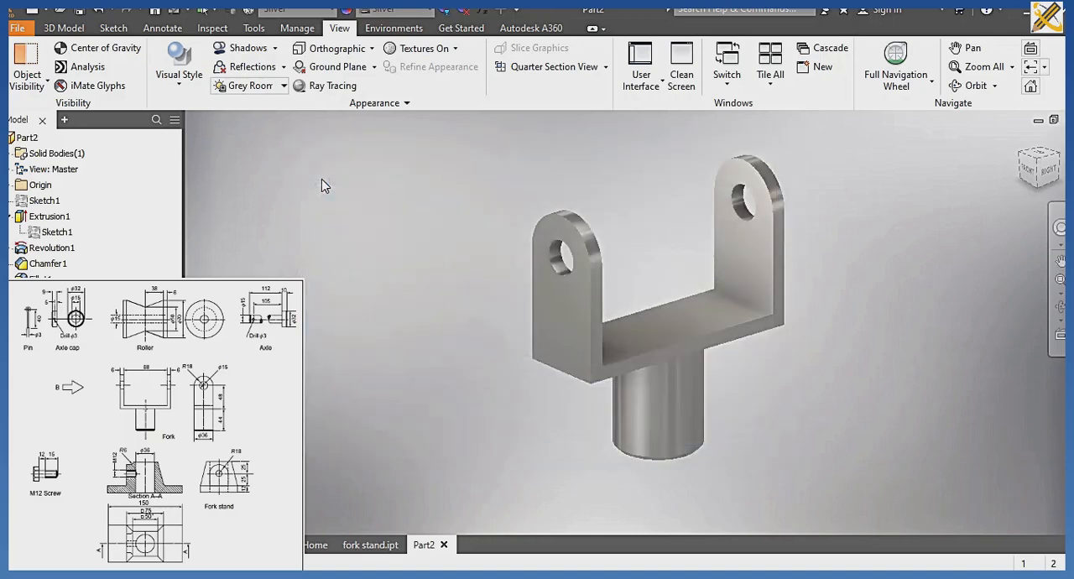
# Create a new part from the metric Standard (mm).ipt template and start a sketch on the right-facing vertical origin plane.
pyautogui.click(64, 28)
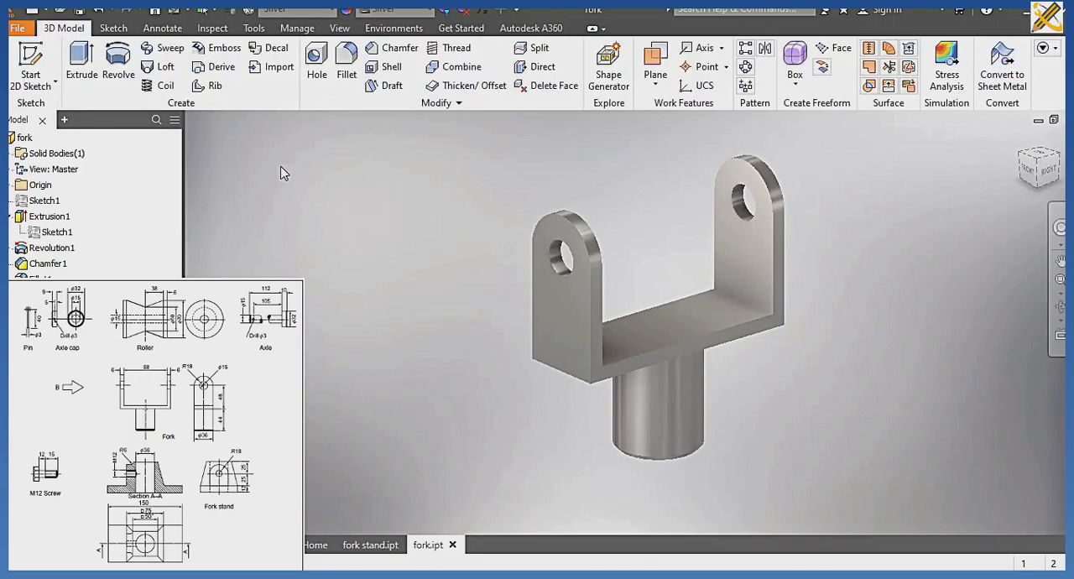
pyautogui.hotkey('ctrl', 'n')
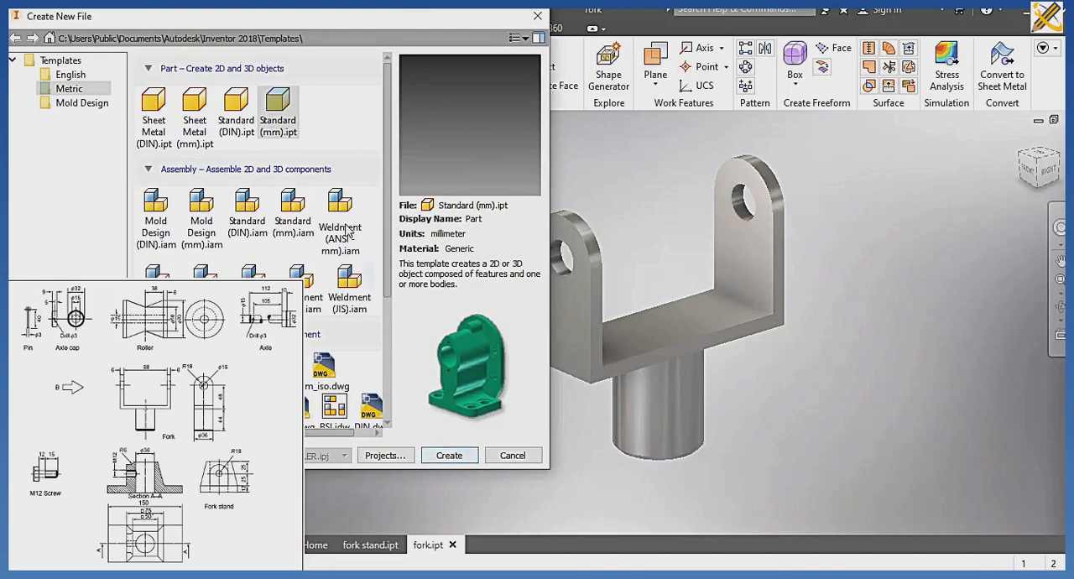
pyautogui.click(438, 453)
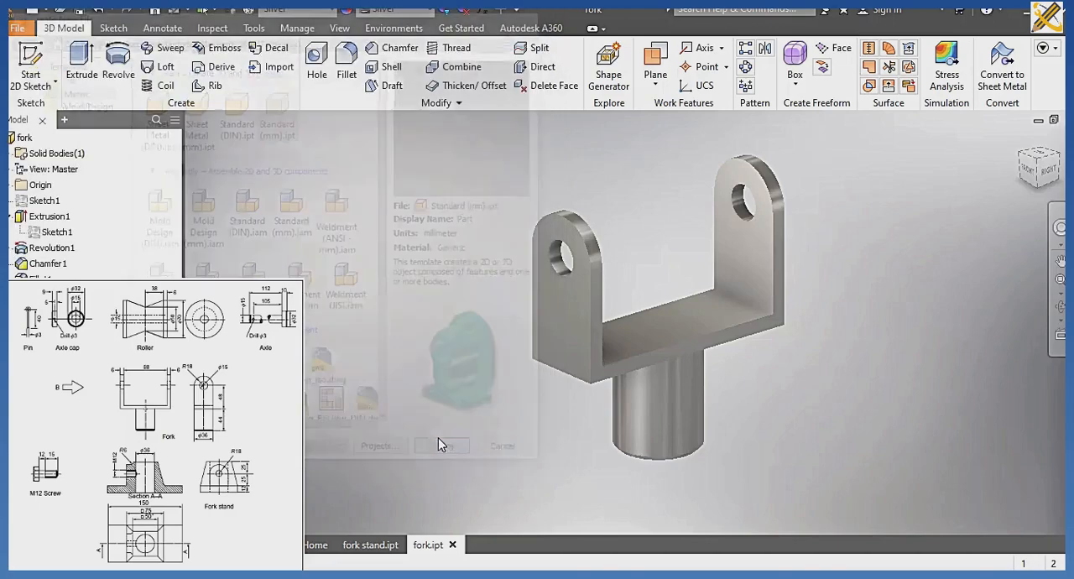
pyautogui.click(502, 341)
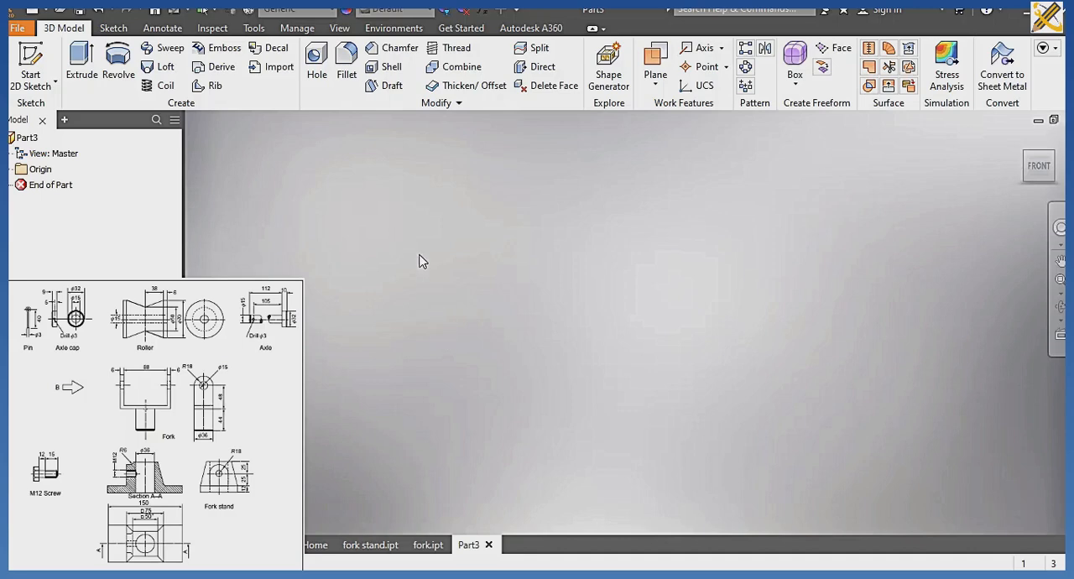
pyautogui.click(31, 61)
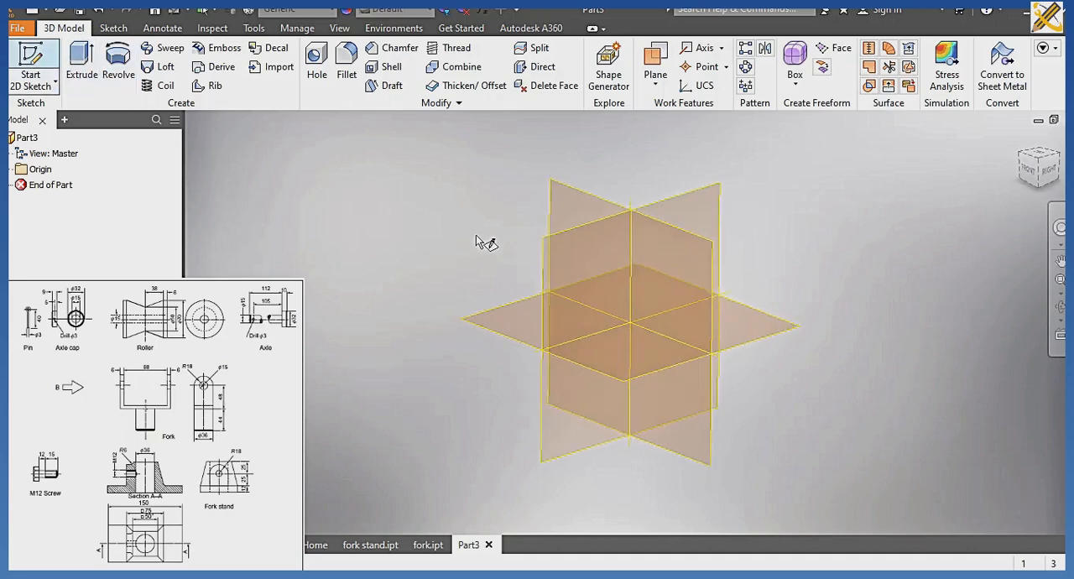
pyautogui.click(555, 270)
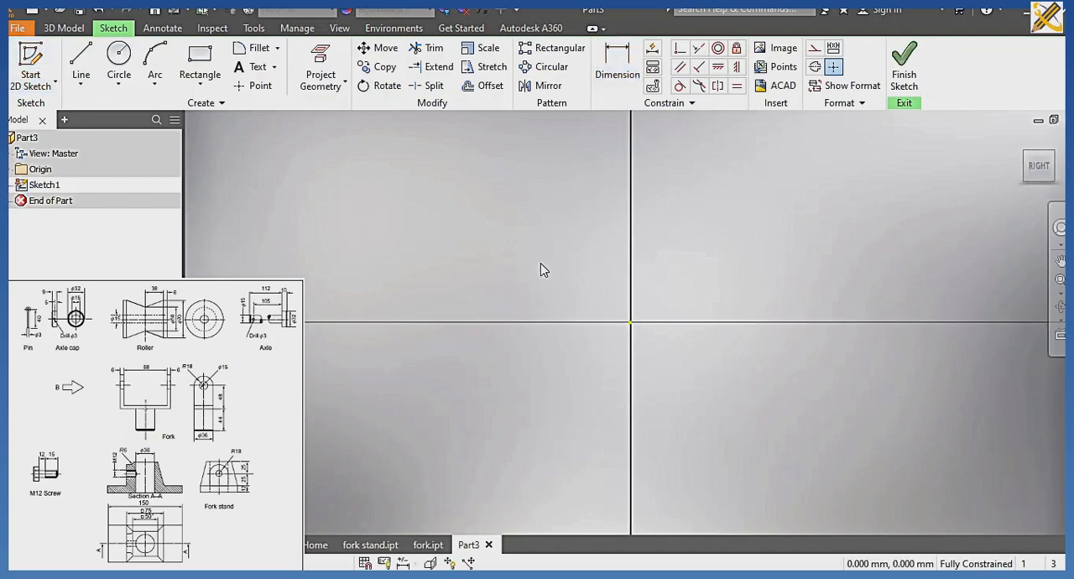
# Draw a closed half-profile of the roller from the origin, about 14 mm tall and 7 mm wide, with a V-shaped notch in its outer side.
pyautogui.click(81, 65)
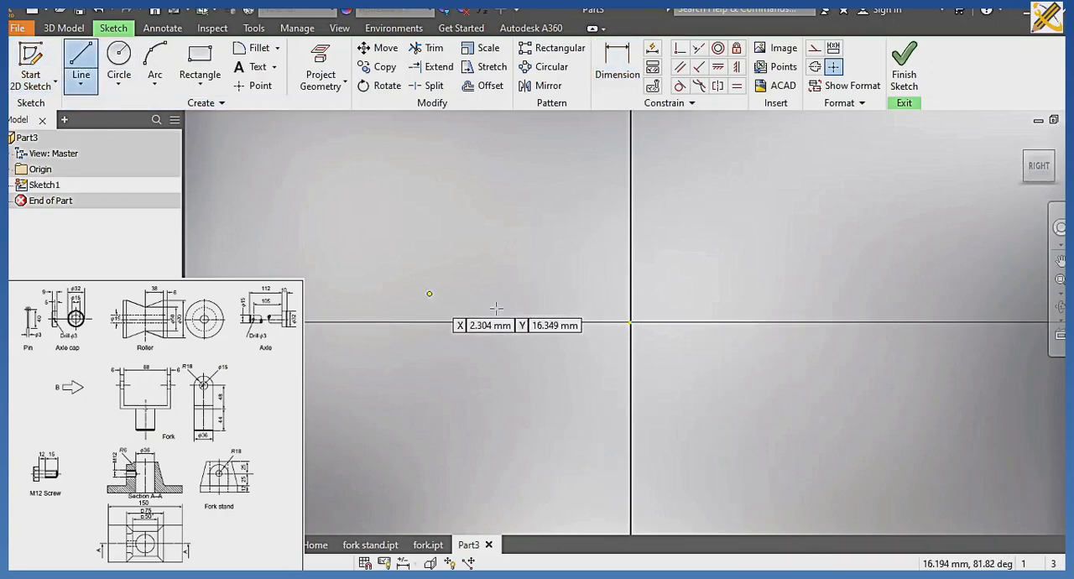
pyautogui.click(629, 323)
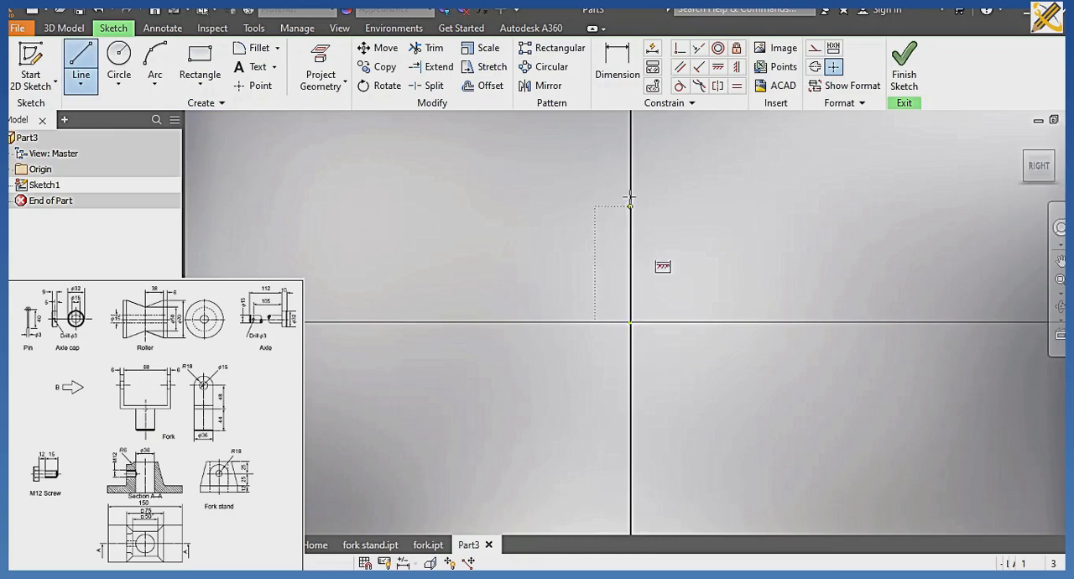
pyautogui.click(631, 149)
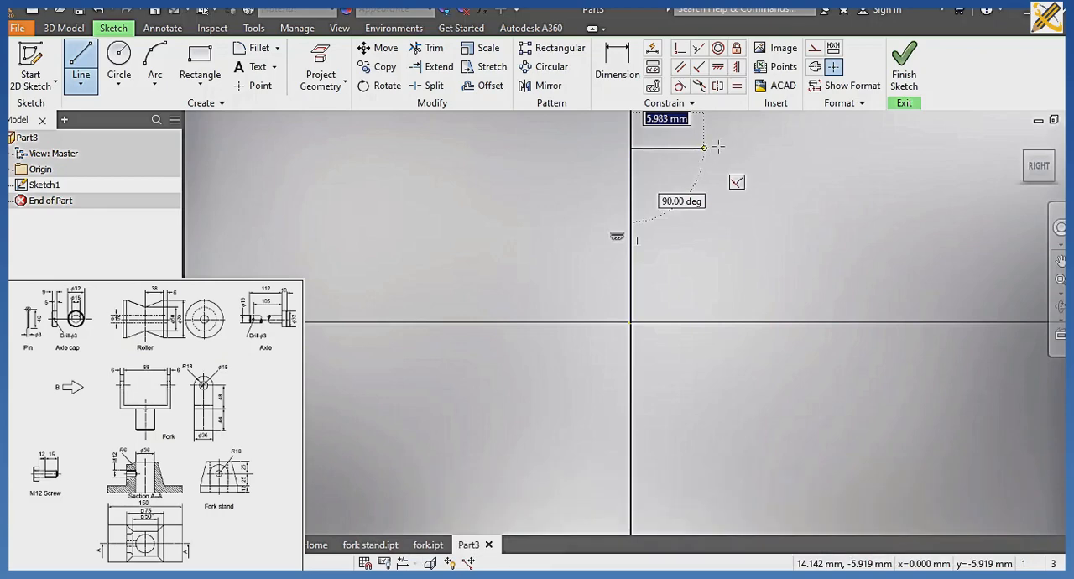
pyautogui.click(720, 148)
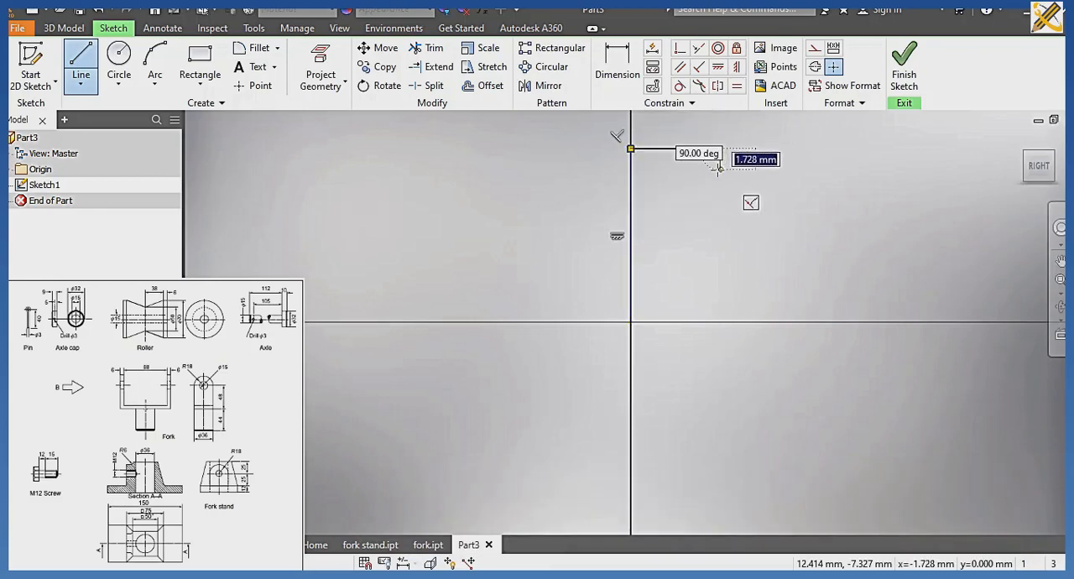
pyautogui.click(680, 243)
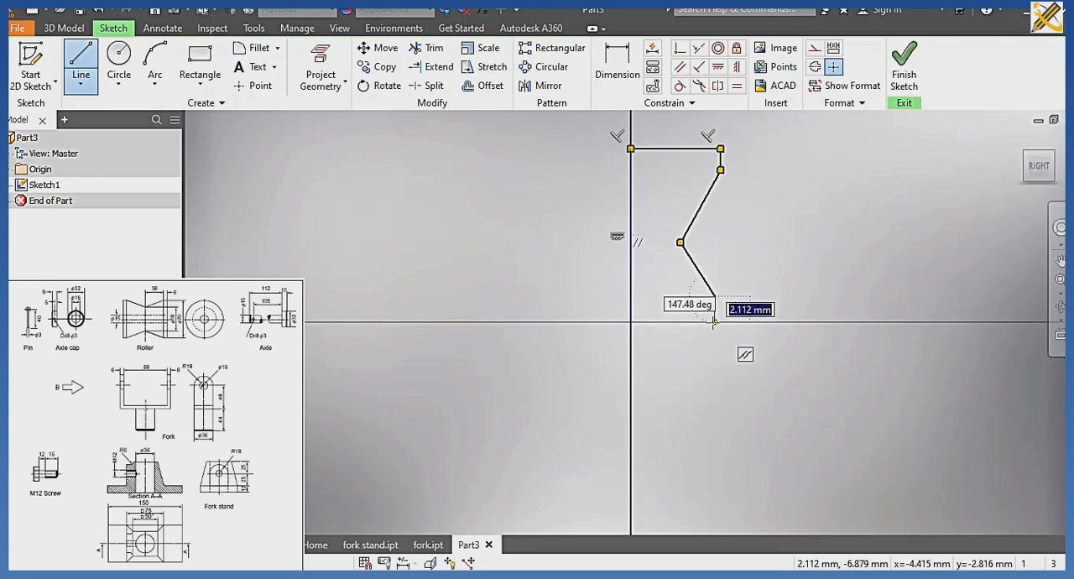
pyautogui.click(713, 323)
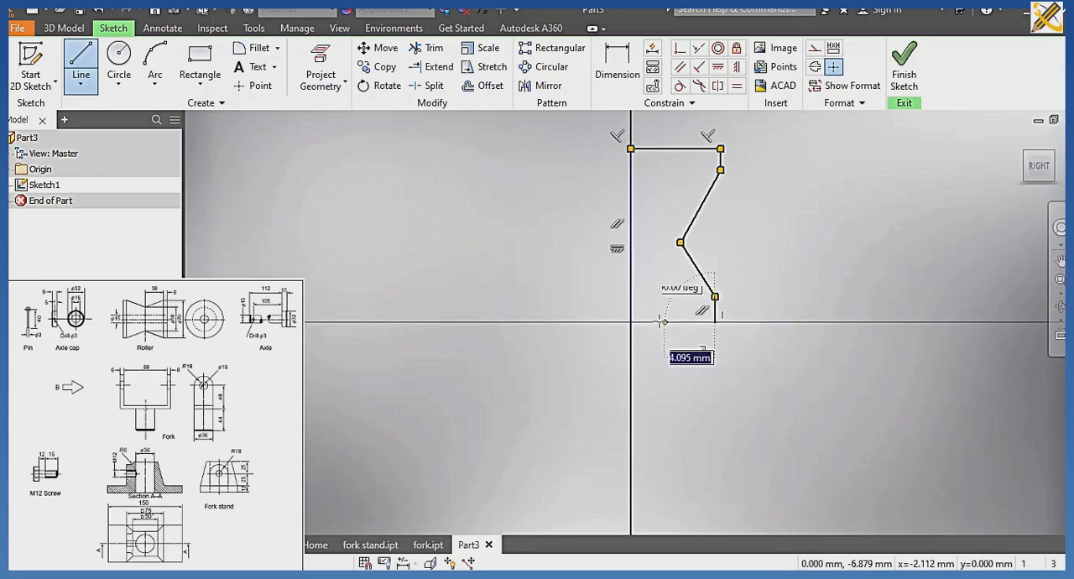
pyautogui.click(714, 323)
pyautogui.click(630, 322)
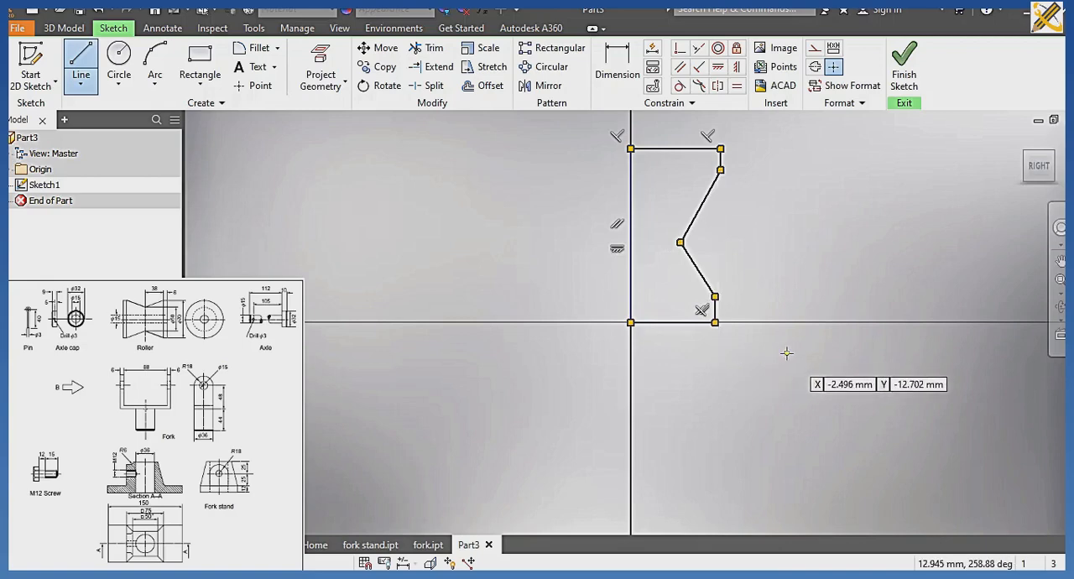
pyautogui.press('Escape')
pyautogui.press('Escape')
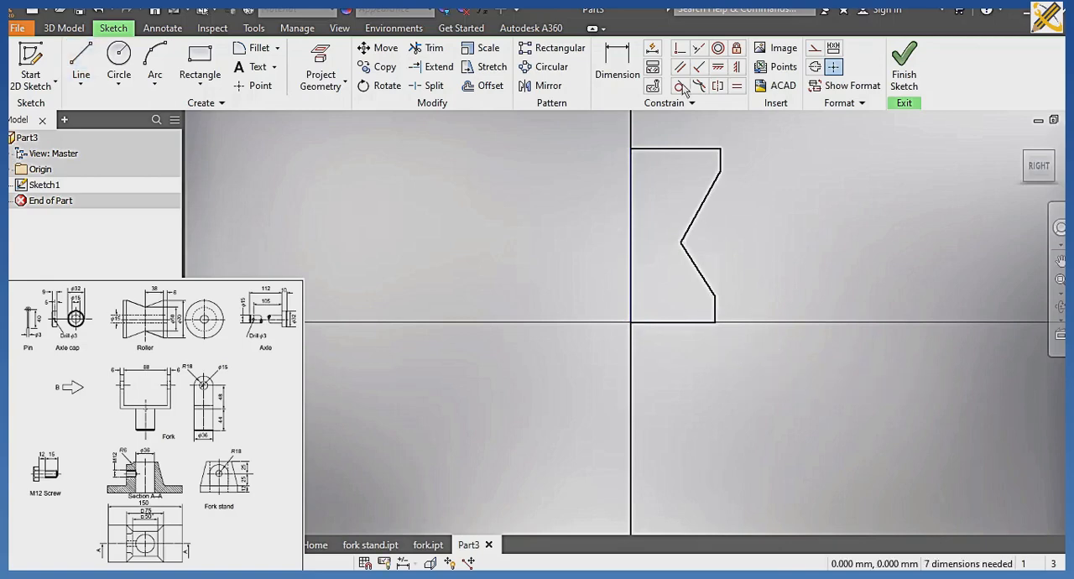
# Dimension the profile's vertical axis line to 88 mm and its bottom edge to 35 mm.
pyautogui.click(618, 63)
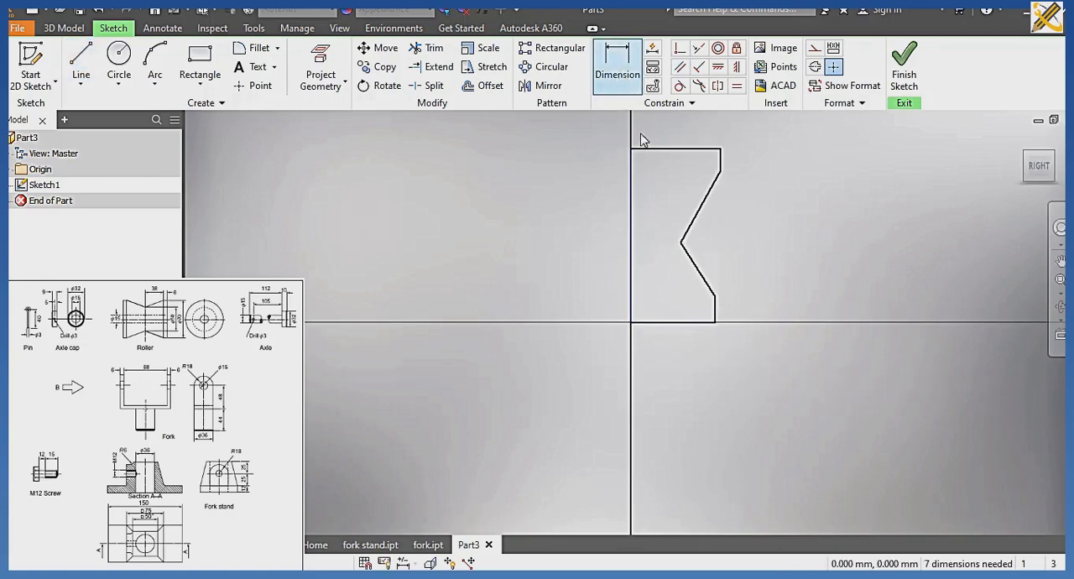
pyautogui.click(632, 230)
pyautogui.click(577, 237)
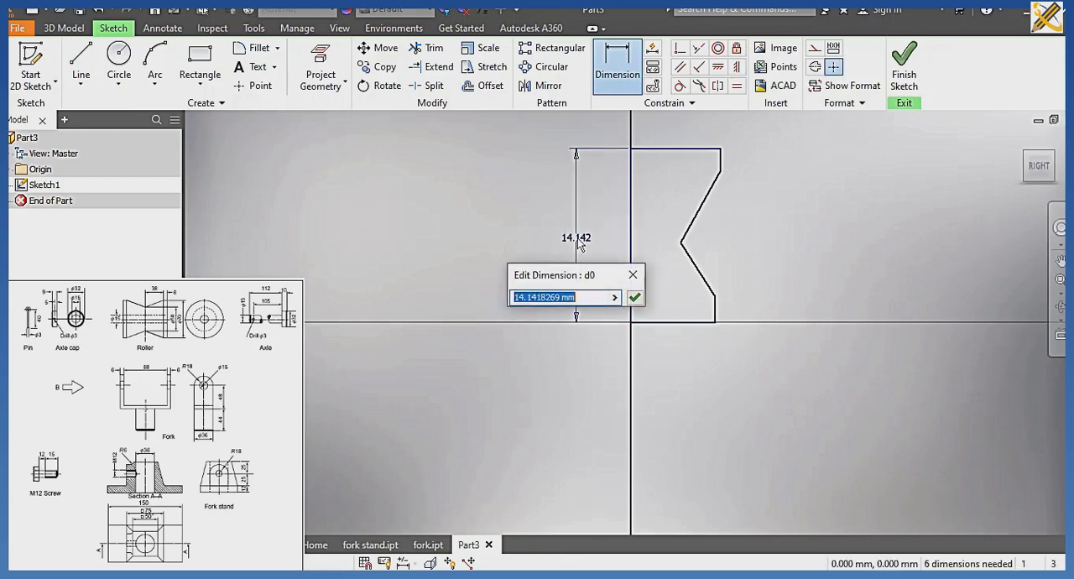
pyautogui.write('88')
pyautogui.press('Return')
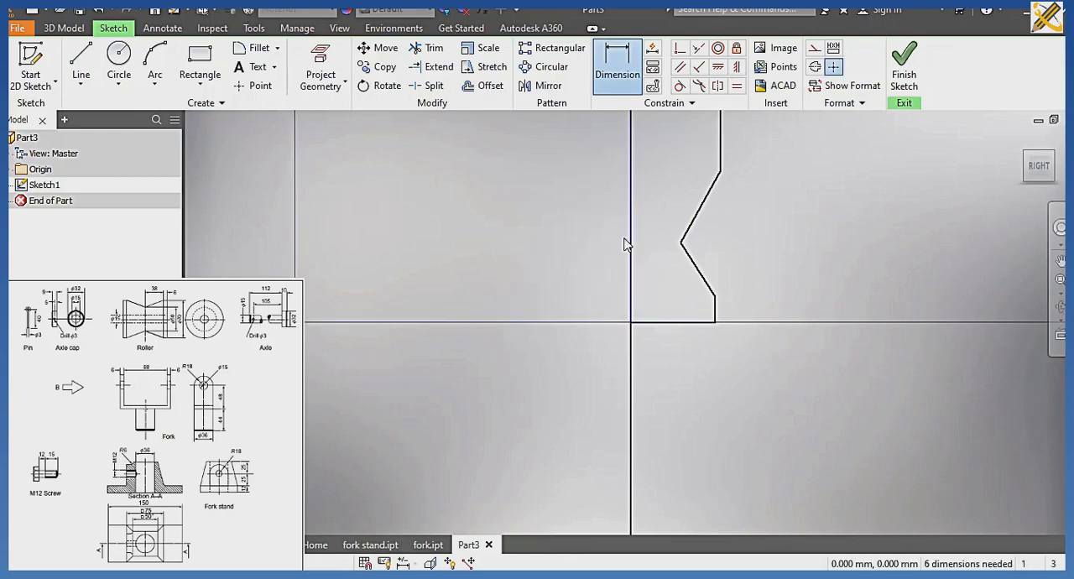
pyautogui.click(675, 323)
pyautogui.click(677, 366)
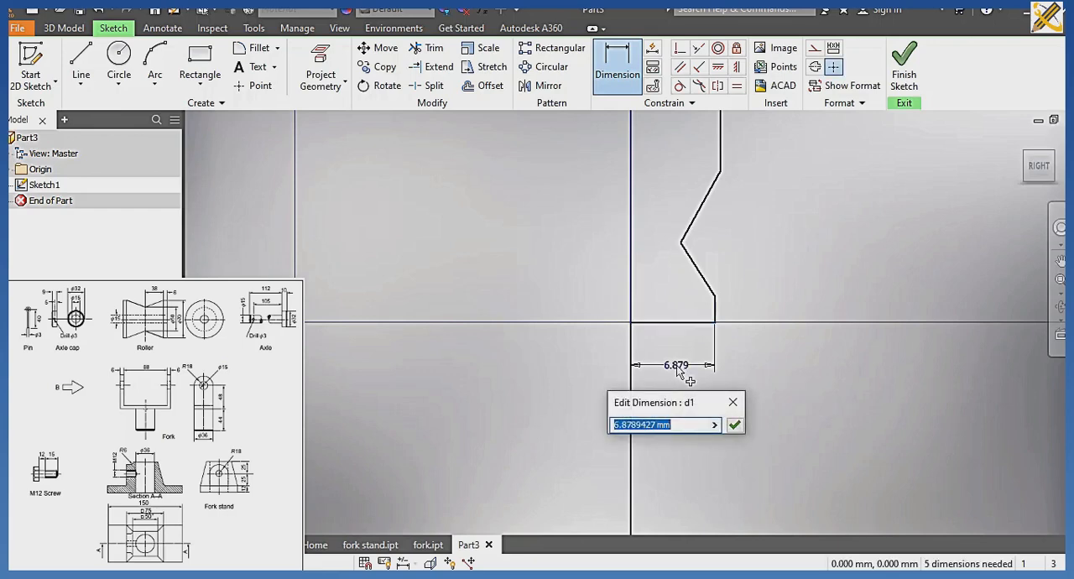
pyautogui.write('35')
pyautogui.press('Return')
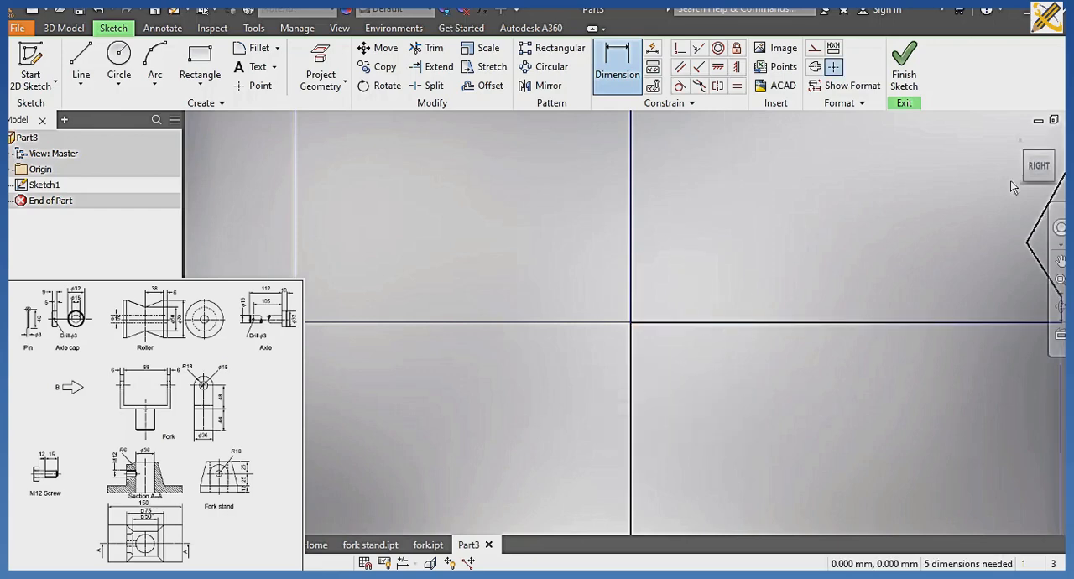
# Dimension the outer vertical edge below the notch to 6 mm and shorten the outer edge above the notch with a dimension.
pyautogui.click(1034, 166)
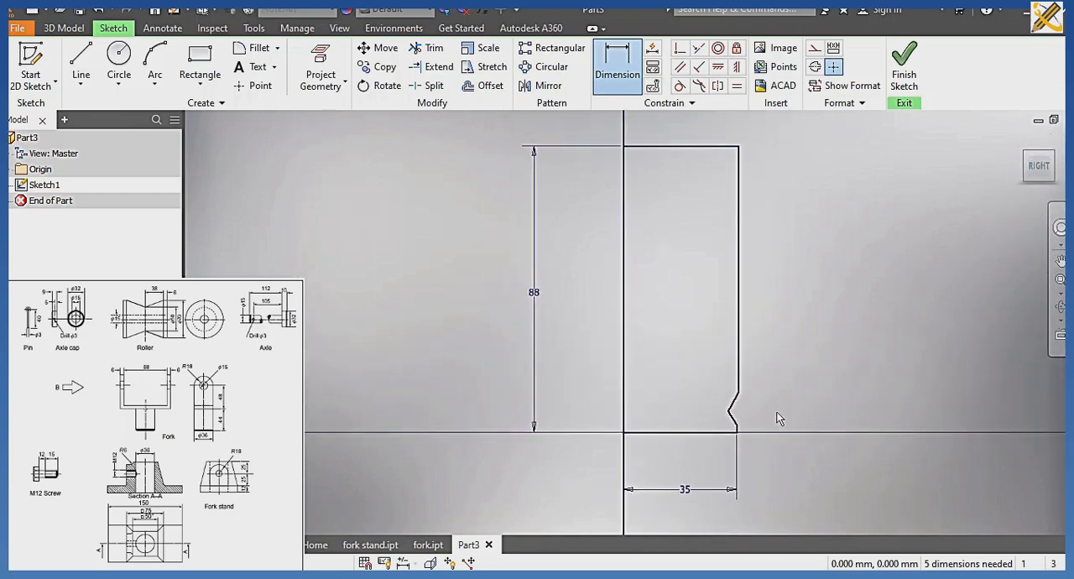
pyautogui.scroll(2, 778, 418)
pyautogui.click(704, 446)
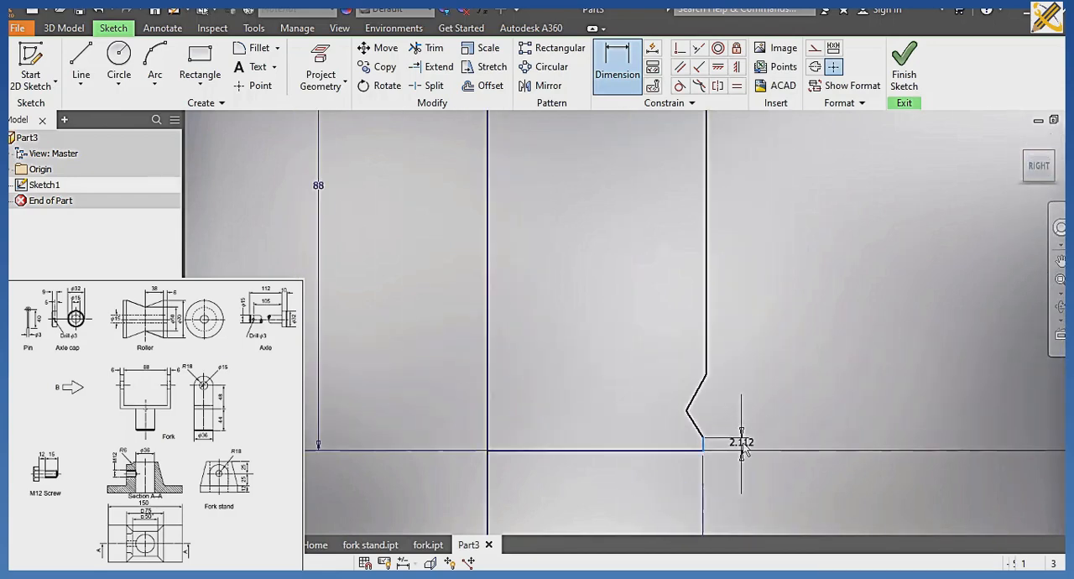
pyautogui.click(744, 444)
pyautogui.write('6')
pyautogui.press('Return')
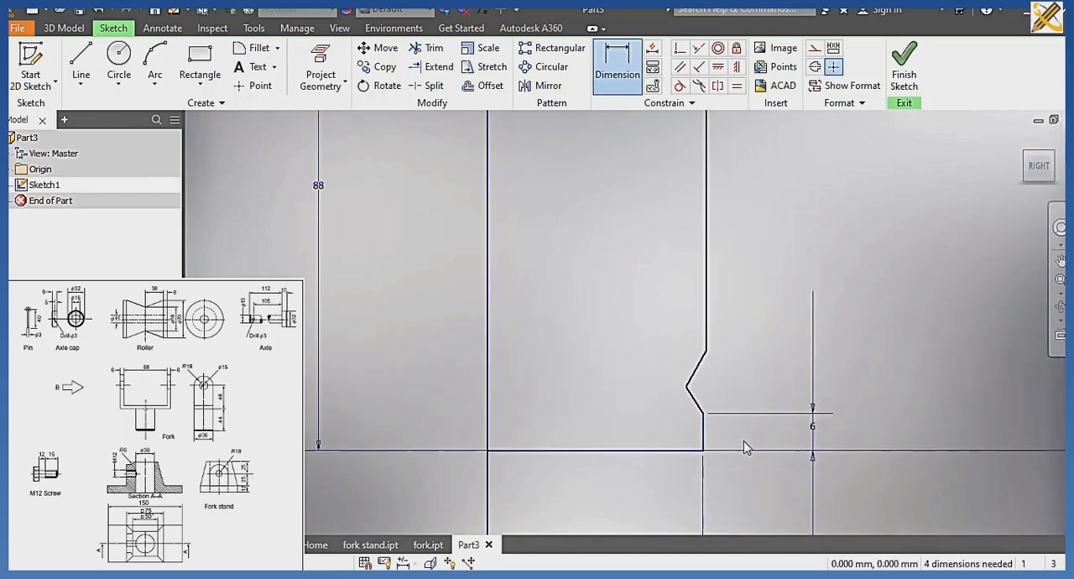
pyautogui.click(706, 217)
pyautogui.click(744, 217)
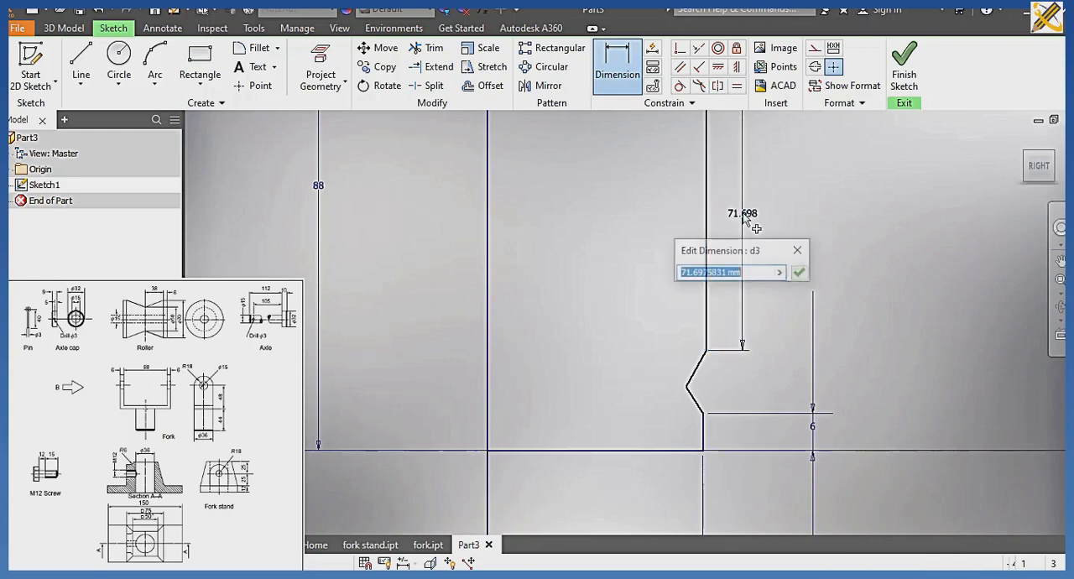
pyautogui.write('4')
pyautogui.press('Return')
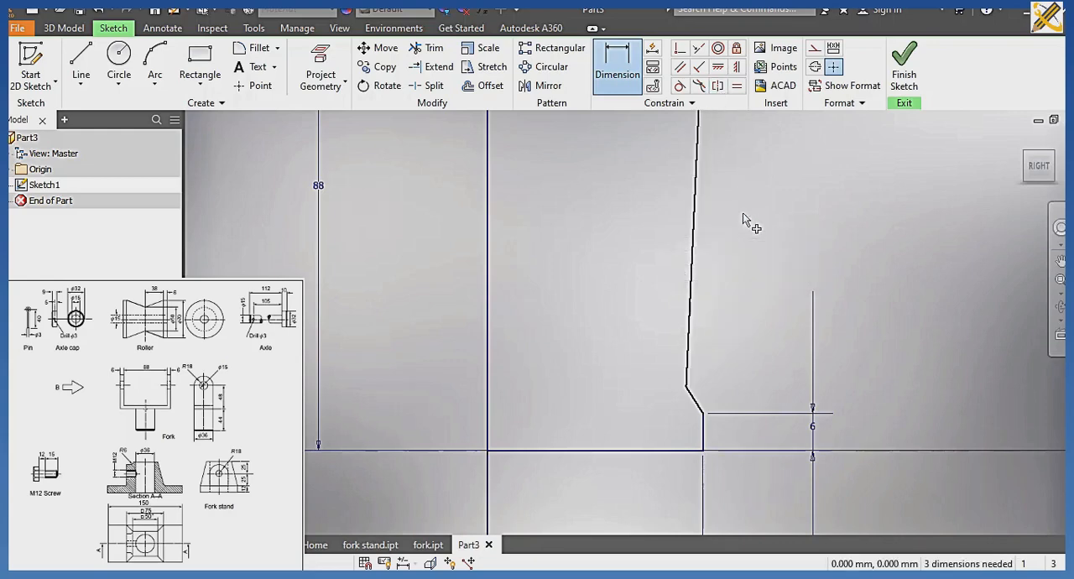
# Dimension the vertical distance from the lower end of the notch to its apex as 38 mm.
pyautogui.moveTo(793, 210); pyautogui.dragTo(769, 291, button='middle')
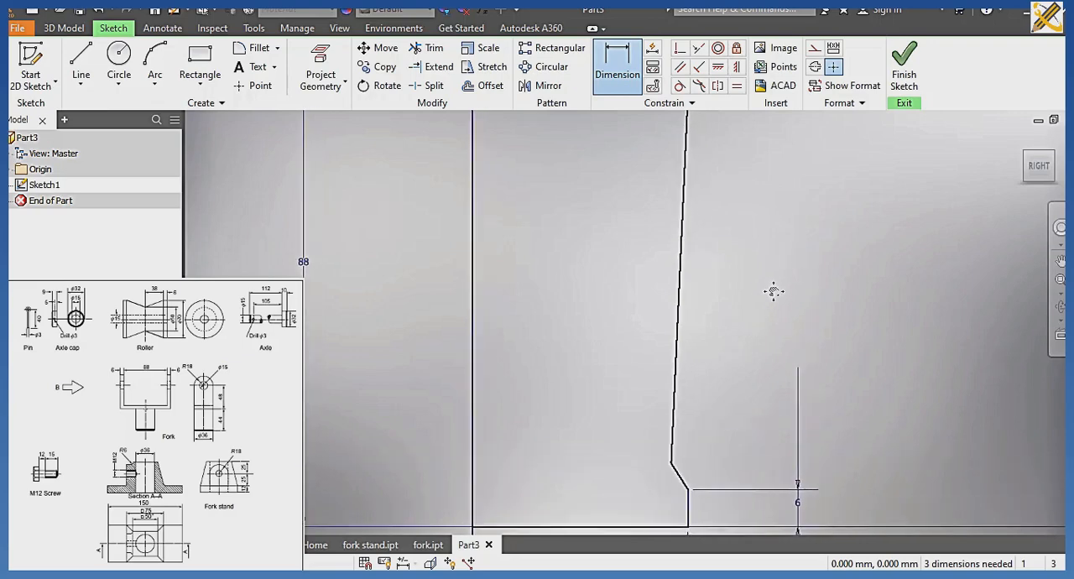
pyautogui.scroll(-2, 772, 291)
pyautogui.scroll(-2, 774, 291)
pyautogui.scroll(2, 774, 291)
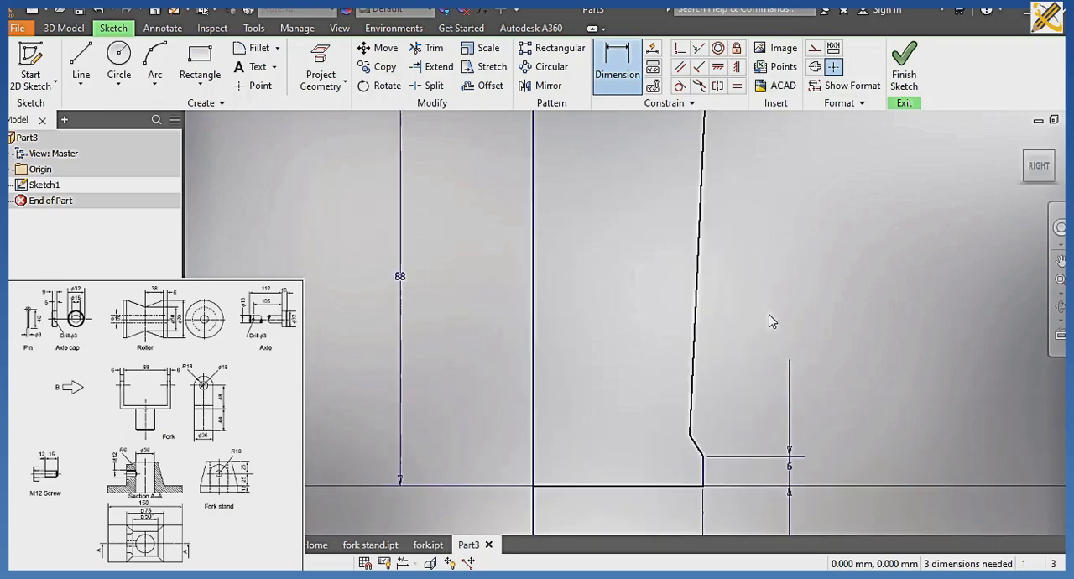
pyautogui.click(703, 459)
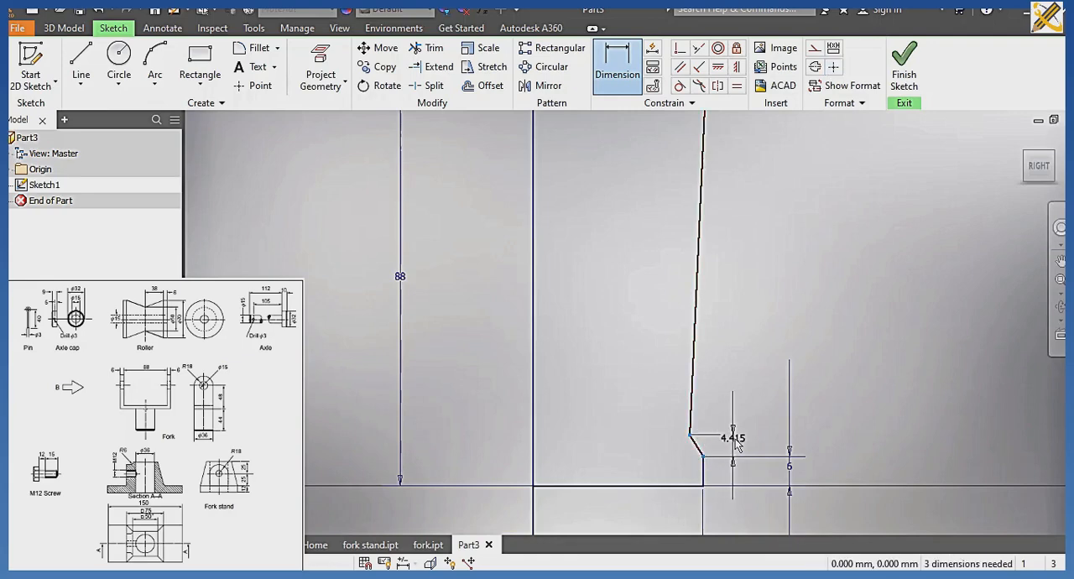
pyautogui.click(734, 450)
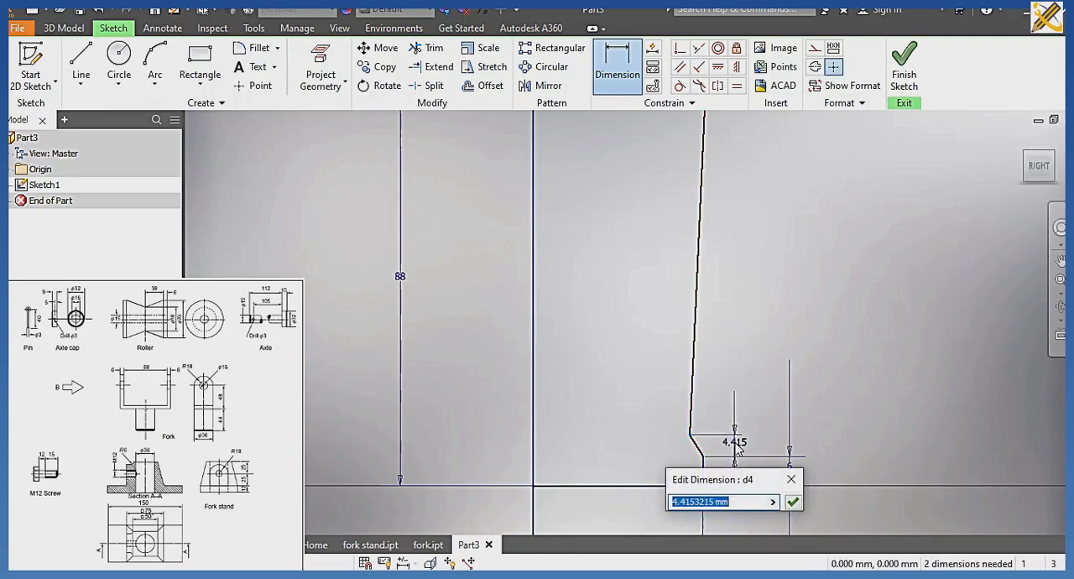
pyautogui.write('38')
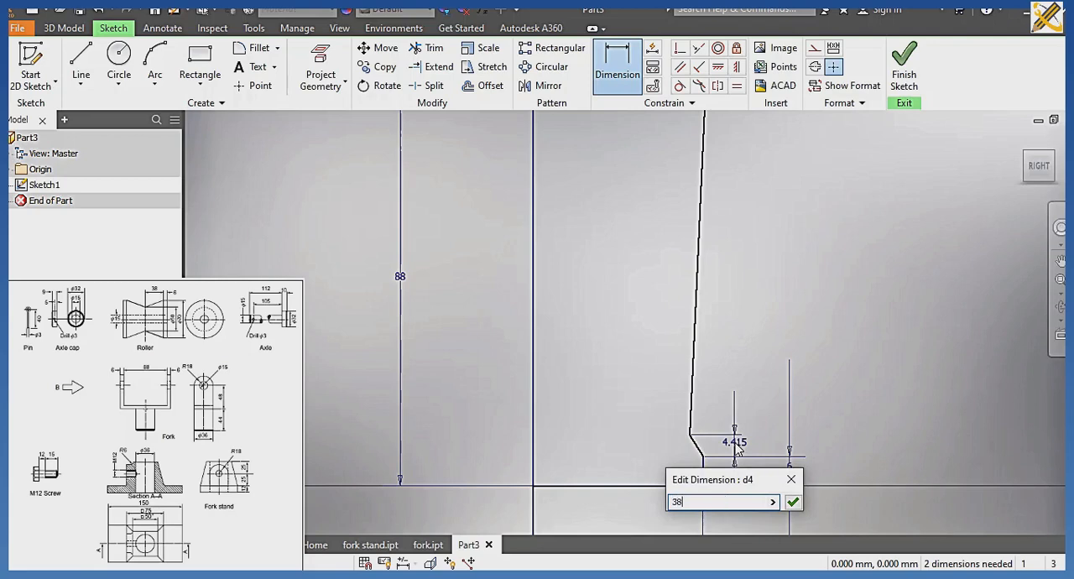
pyautogui.press('Return')
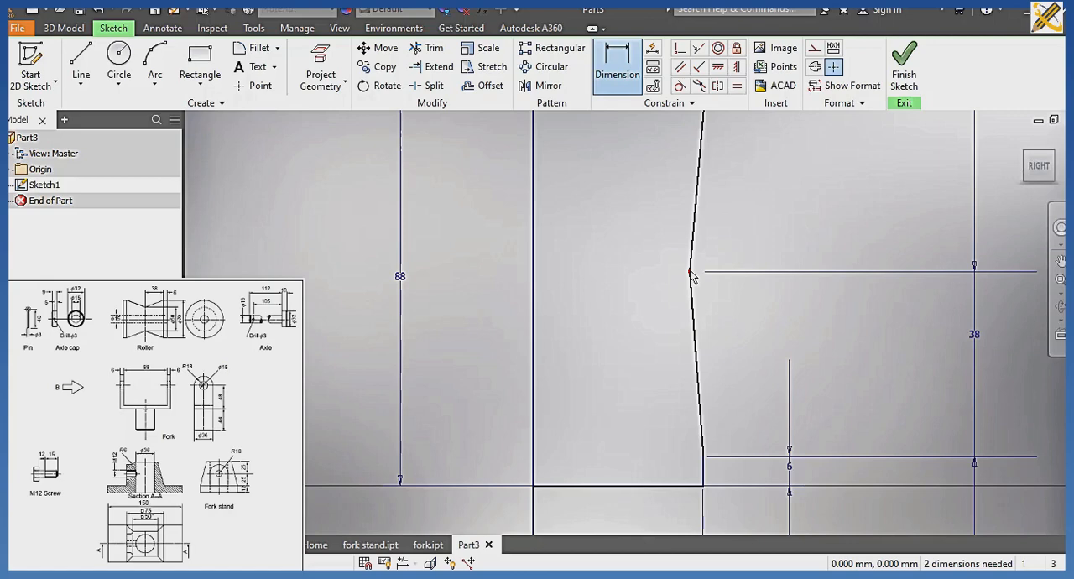
# Dimension the horizontal distance from the notch apex to the vertical axis line as 25 mm.
pyautogui.click(690, 272)
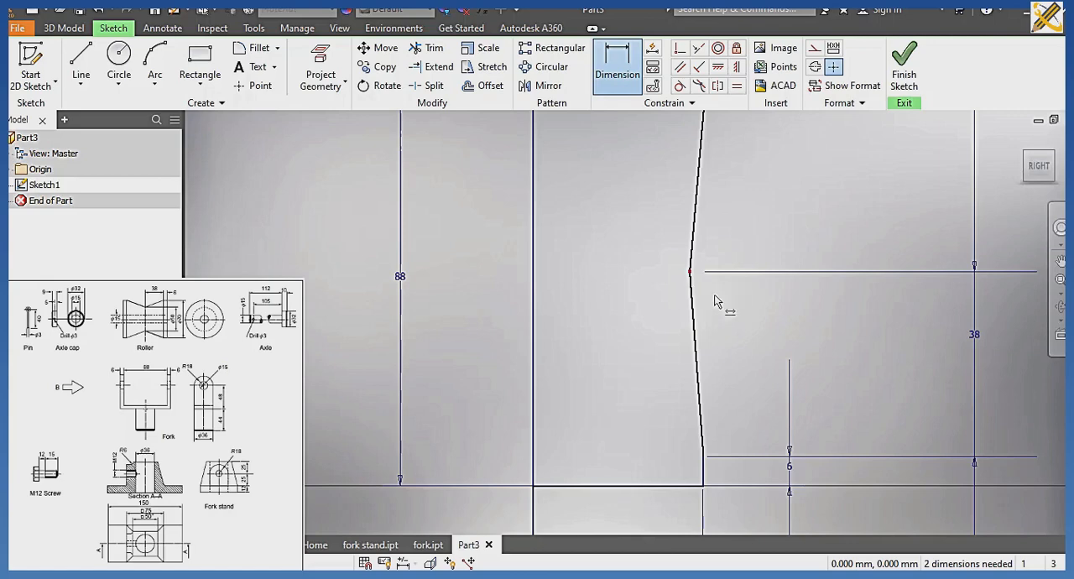
pyautogui.click(536, 270)
pyautogui.click(594, 279)
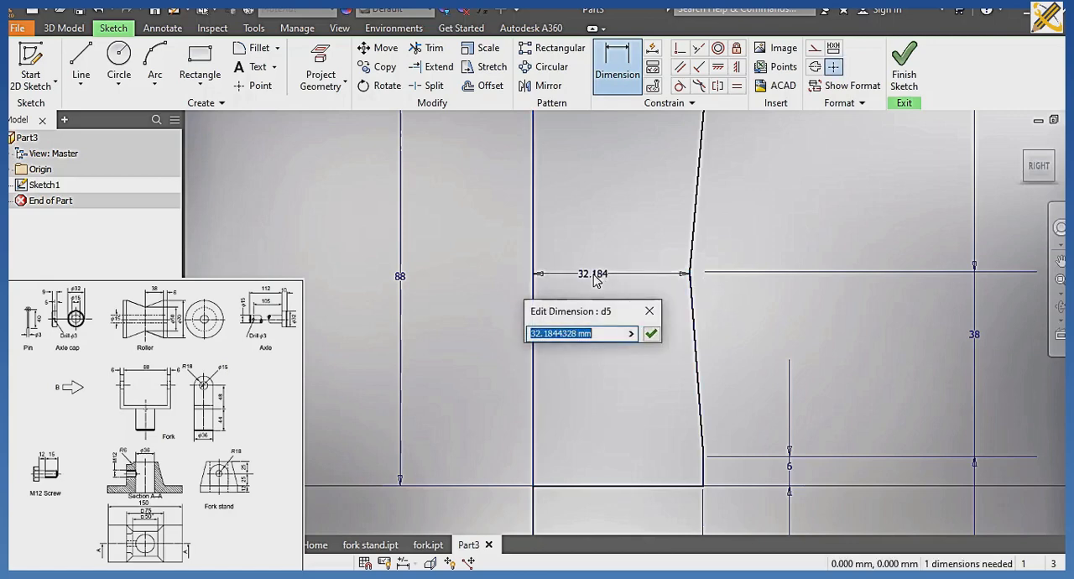
pyautogui.write('25')
pyautogui.press('Return')
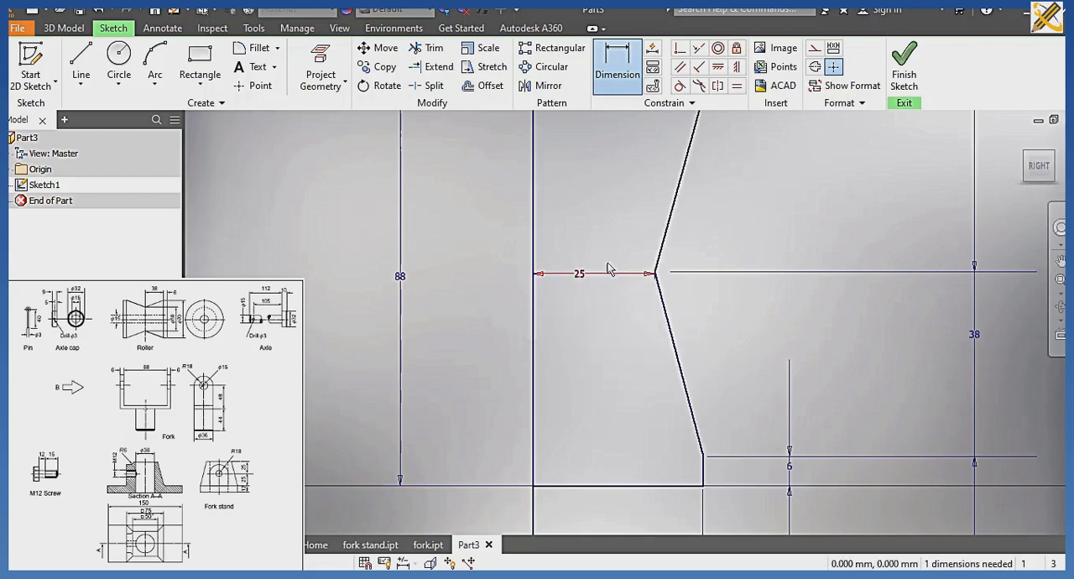
# Dimension the profile's top edge to 35 mm.
pyautogui.moveTo(610, 264); pyautogui.dragTo(614, 386, button='middle')
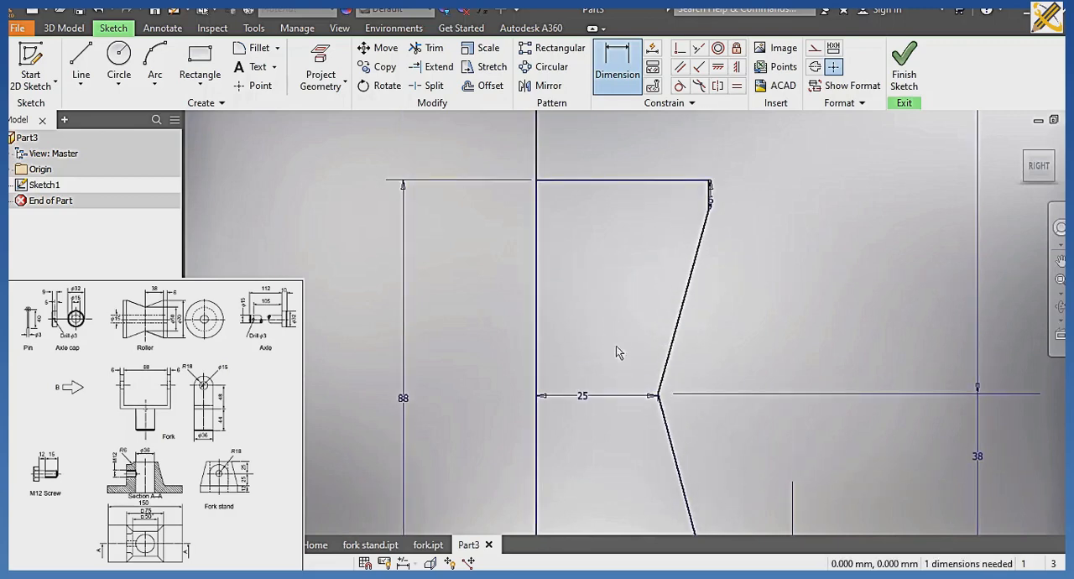
pyautogui.click(626, 180)
pyautogui.click(627, 164)
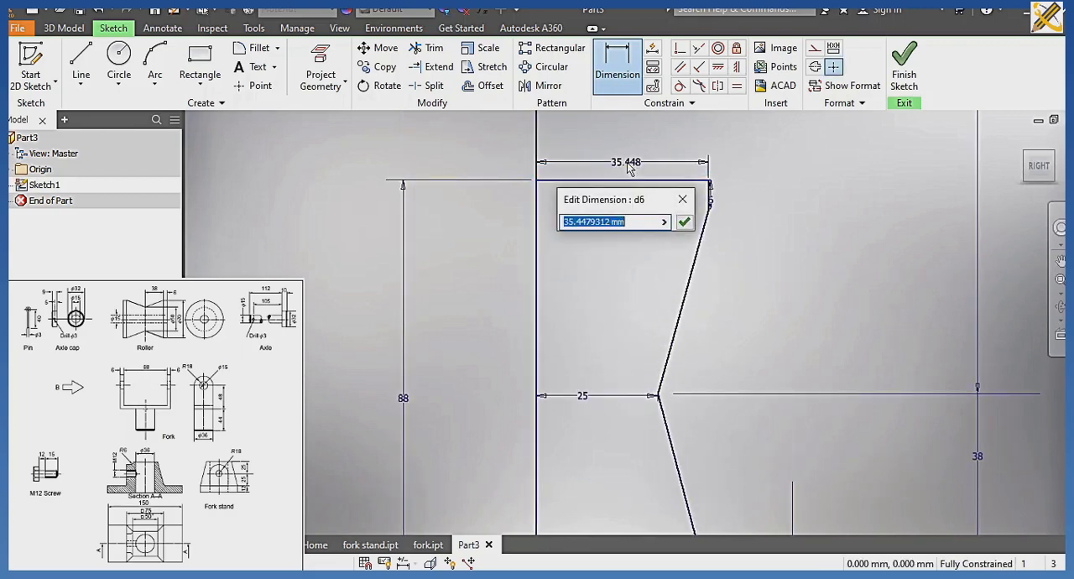
pyautogui.write('35')
pyautogui.press('Return')
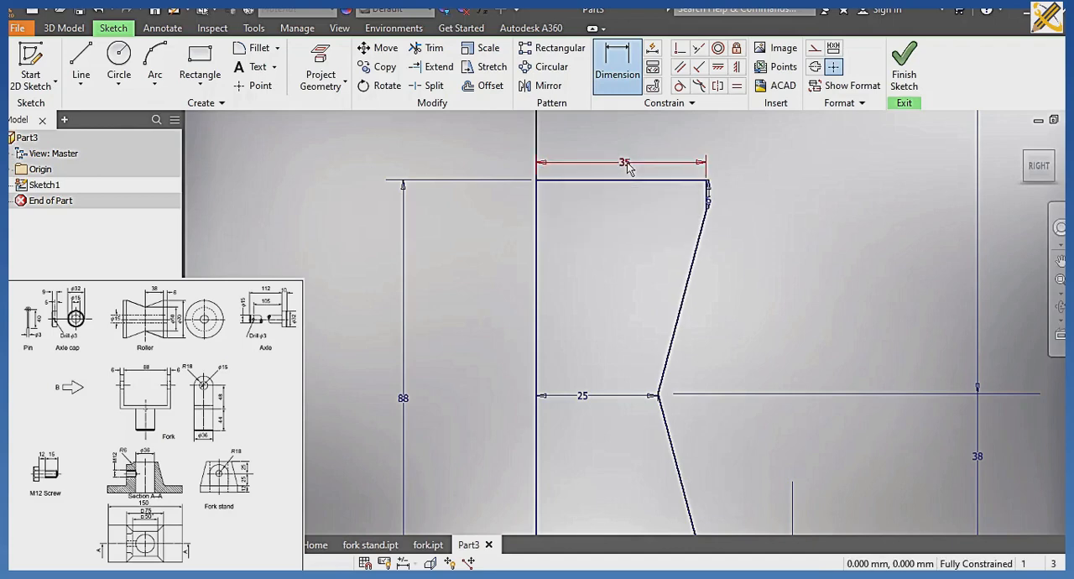
# Draw a vertical line from the profile's top edge to its bottom edge, about 8 mm from the axis line.
pyautogui.scroll(-3, 626, 250)
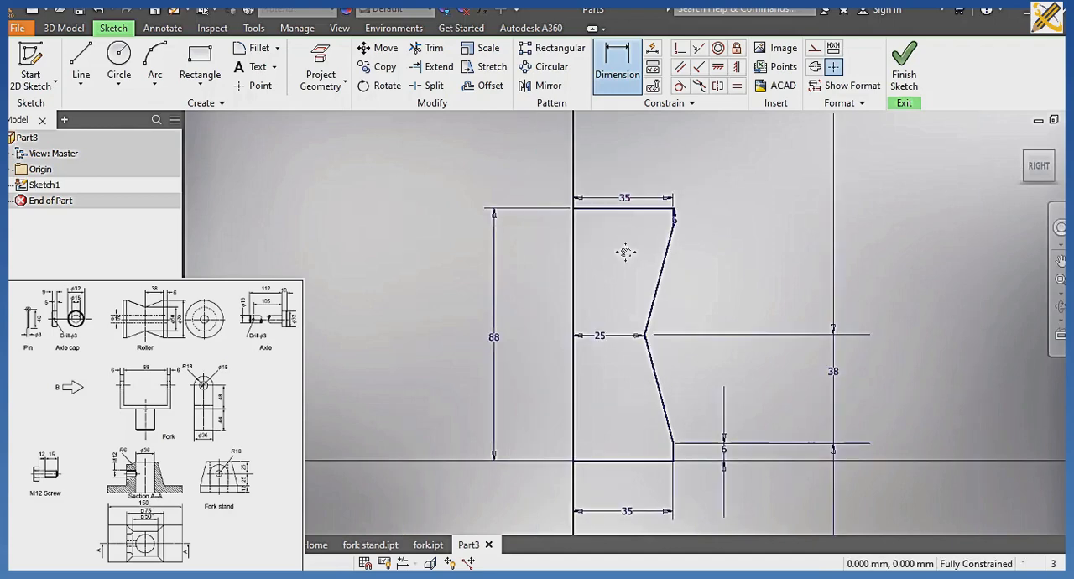
pyautogui.click(84, 70)
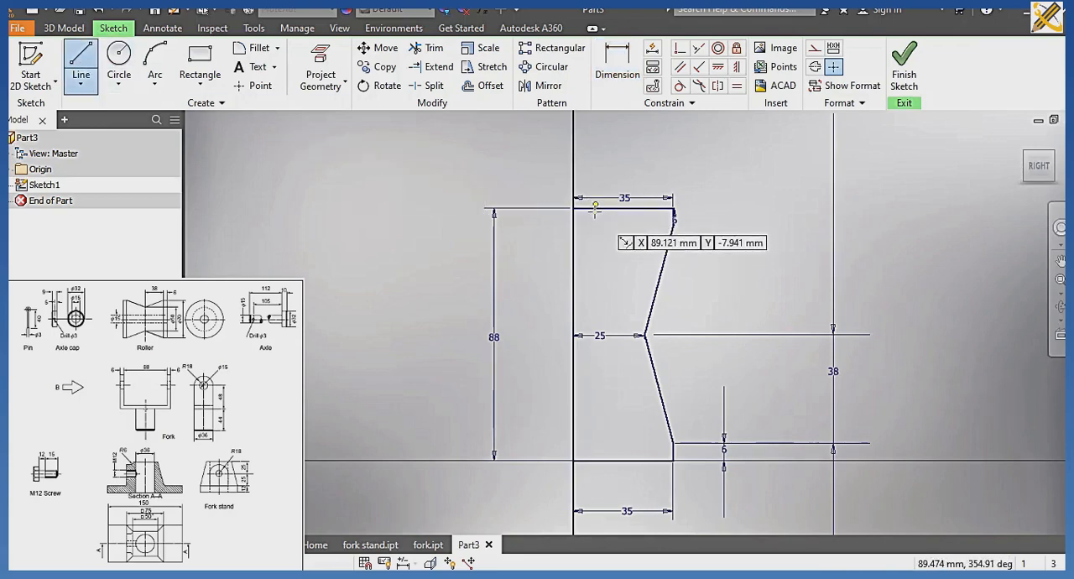
pyautogui.click(595, 207)
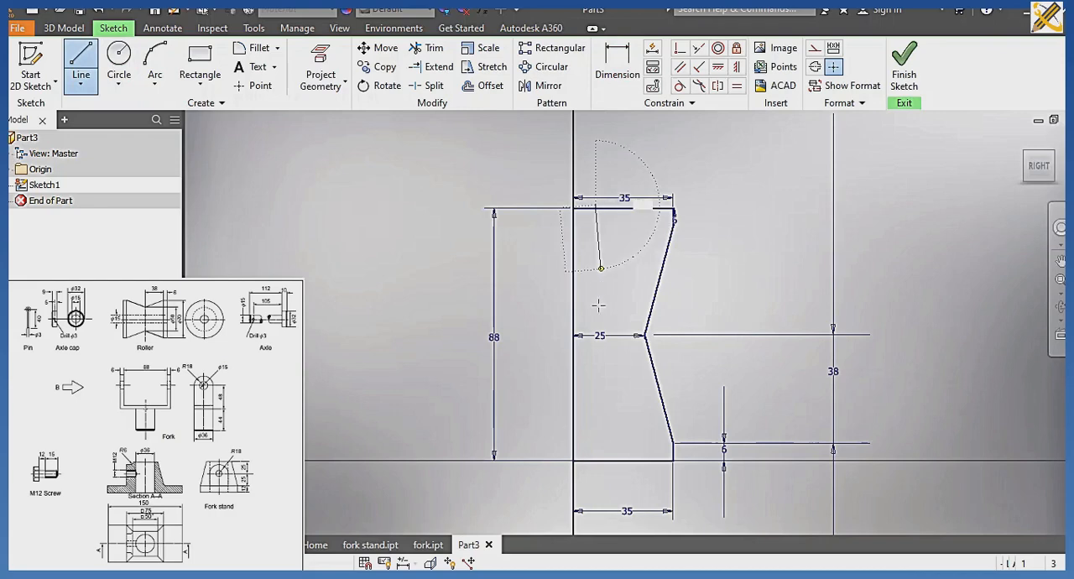
pyautogui.doubleClick(595, 460)
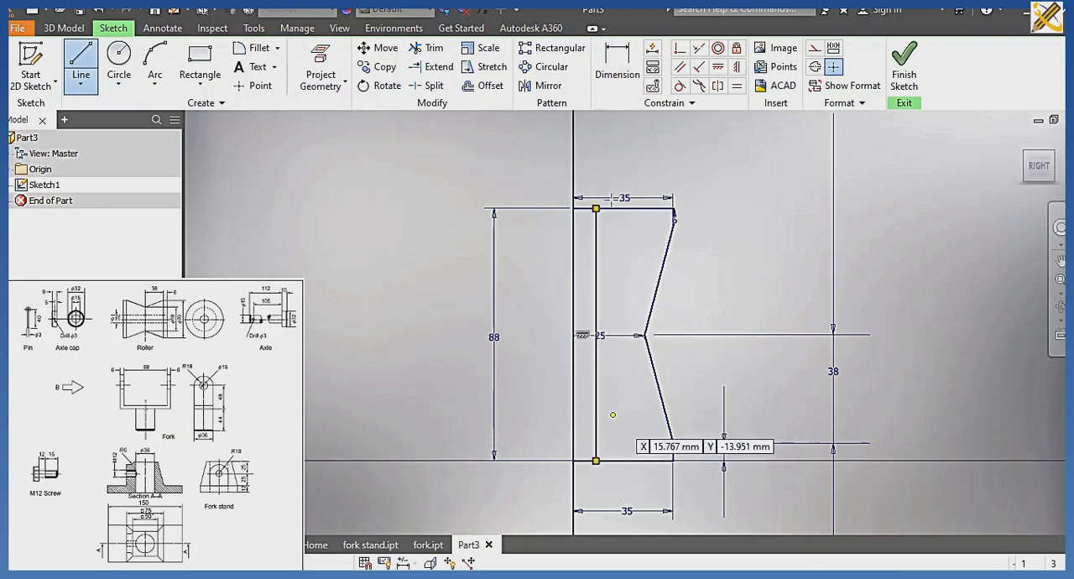
# Dimension the distance between the axis line and the inner vertical line as 7.5 mm.
pyautogui.click(620, 63)
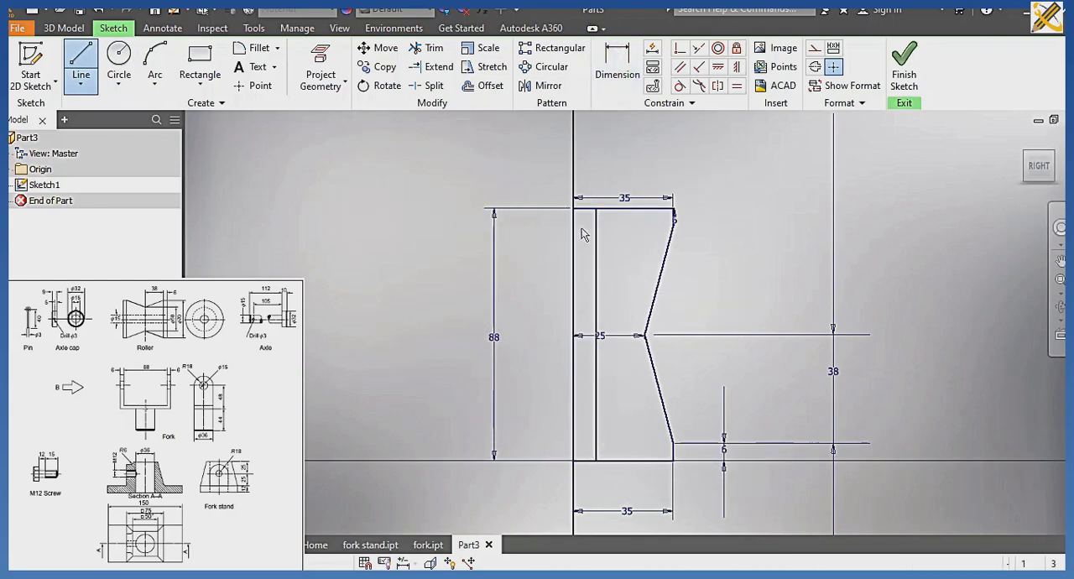
pyautogui.click(577, 243)
pyautogui.click(595, 242)
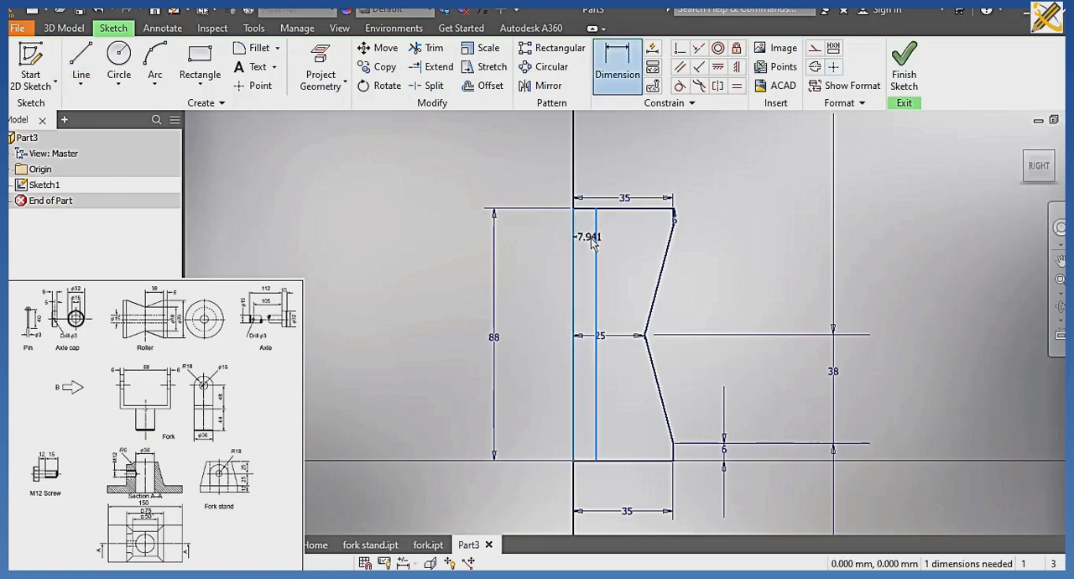
pyautogui.click(591, 240)
pyautogui.write('7')
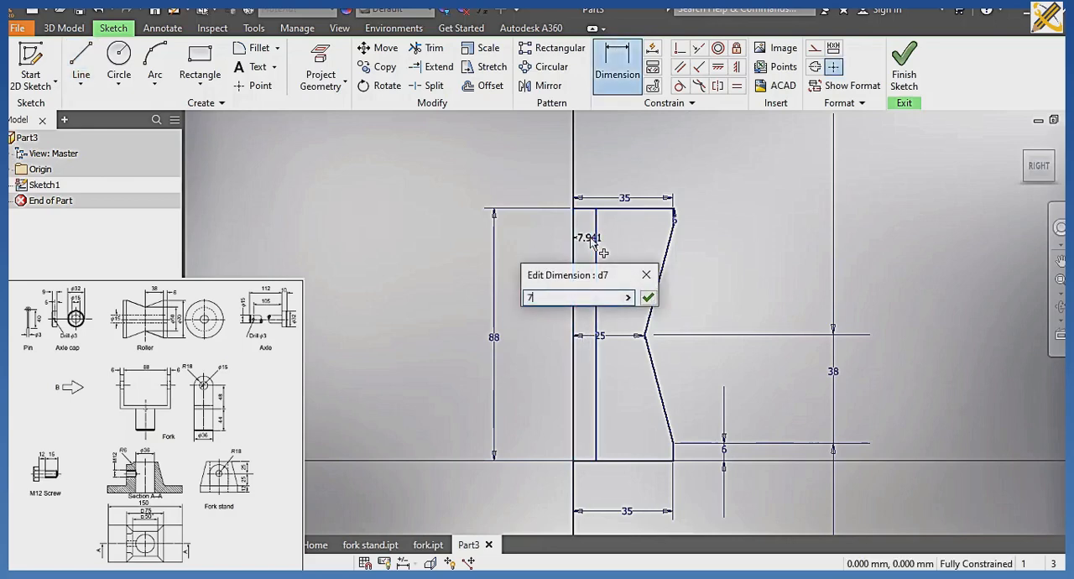
pyautogui.write('.5')
pyautogui.press('Return')
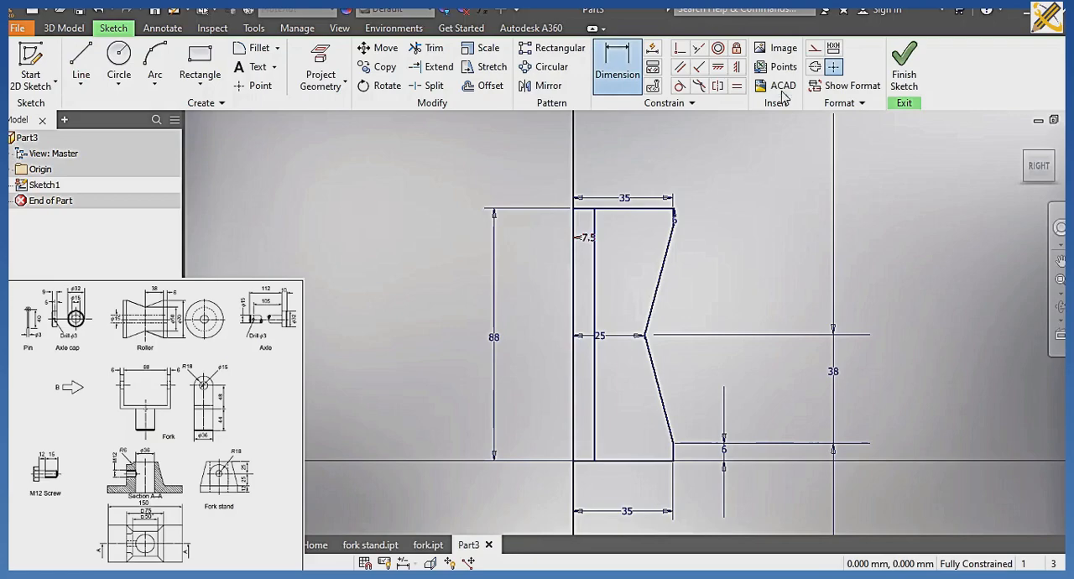
# Finish the sketch and revolve the notched outer region fully around the 88 mm axis line, leaving out the narrow strip beside it.
pyautogui.click(896, 56)
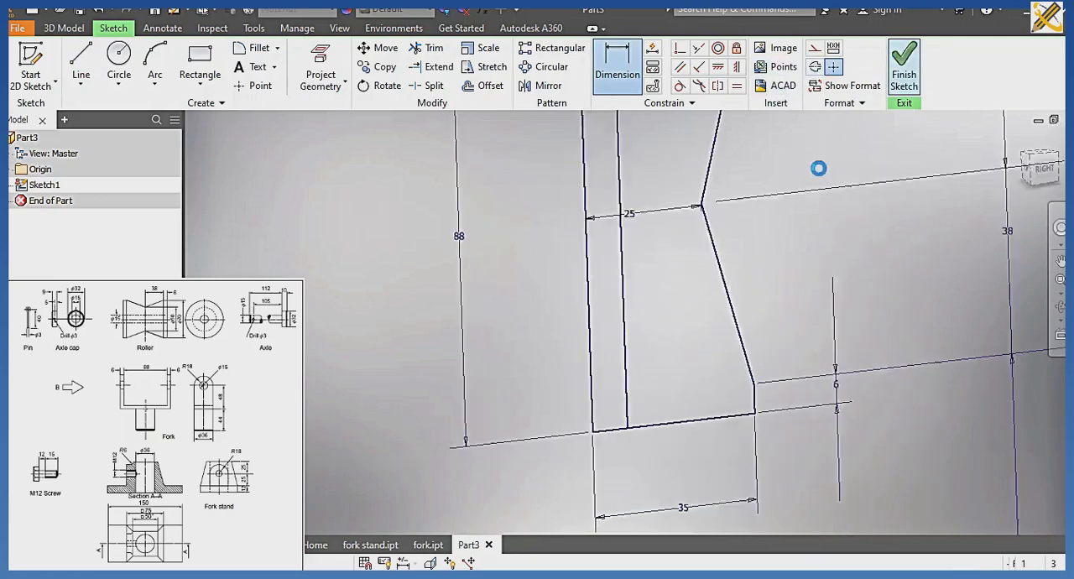
pyautogui.scroll(-2, 784, 235)
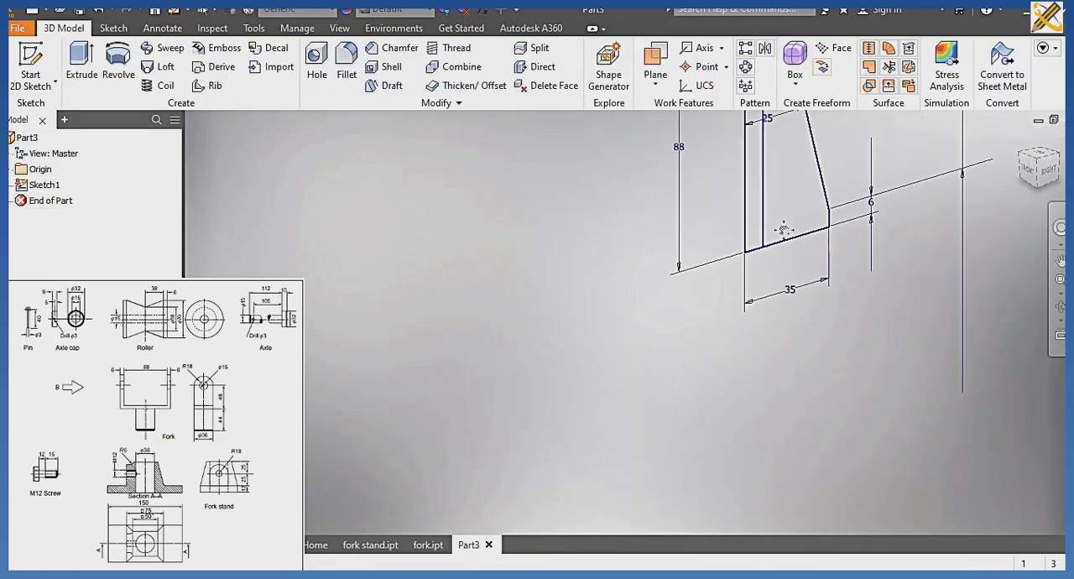
pyautogui.moveTo(784, 230)
pyautogui.mouseDown(button='middle')
pyautogui.moveTo(753, 241)
pyautogui.moveTo(634, 411)
pyautogui.mouseUp(button='middle')
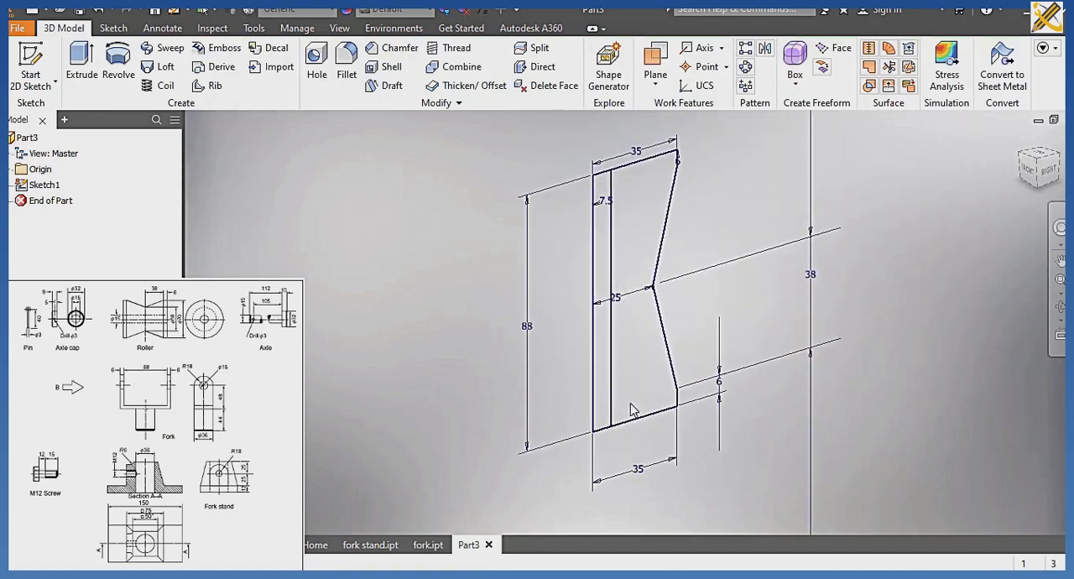
pyautogui.click(118, 66)
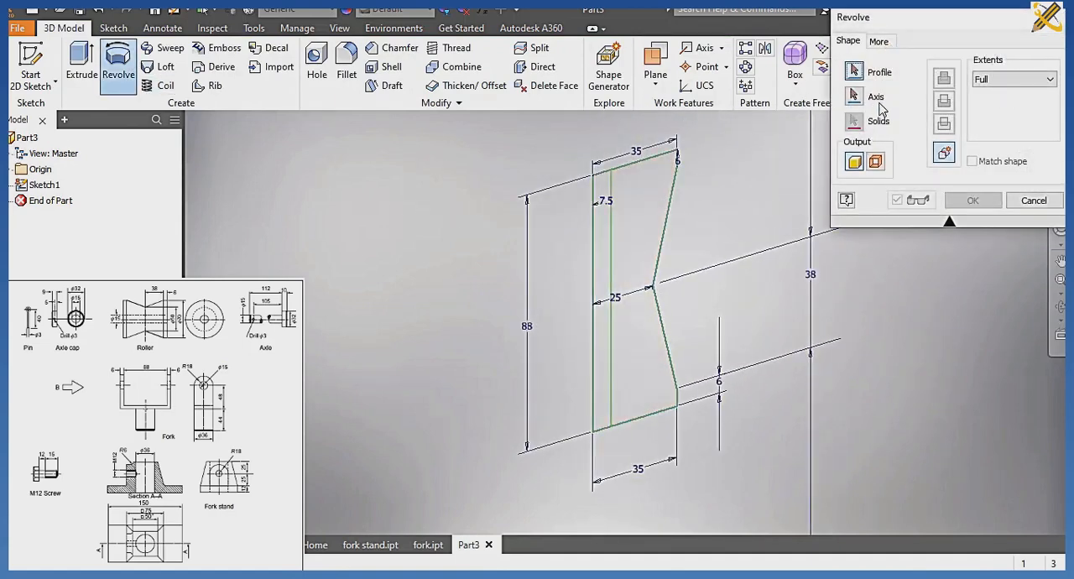
pyautogui.click(652, 217)
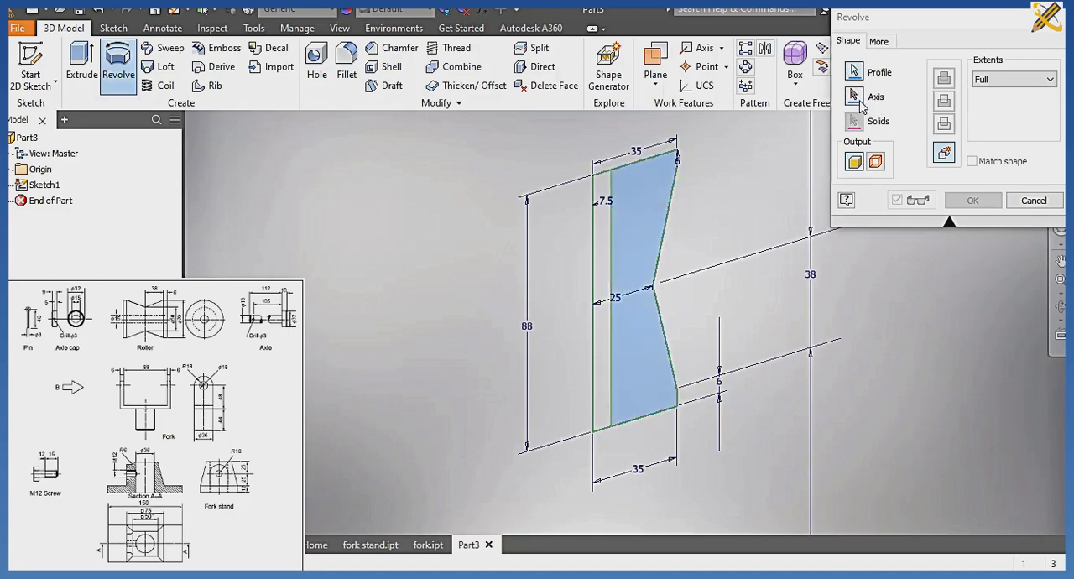
pyautogui.click(599, 295)
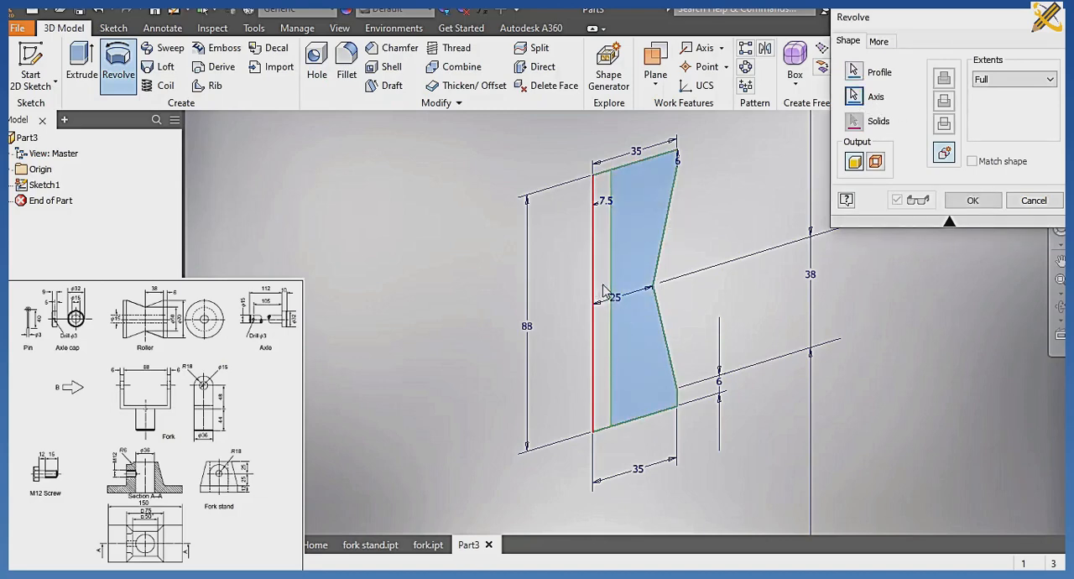
pyautogui.click(972, 200)
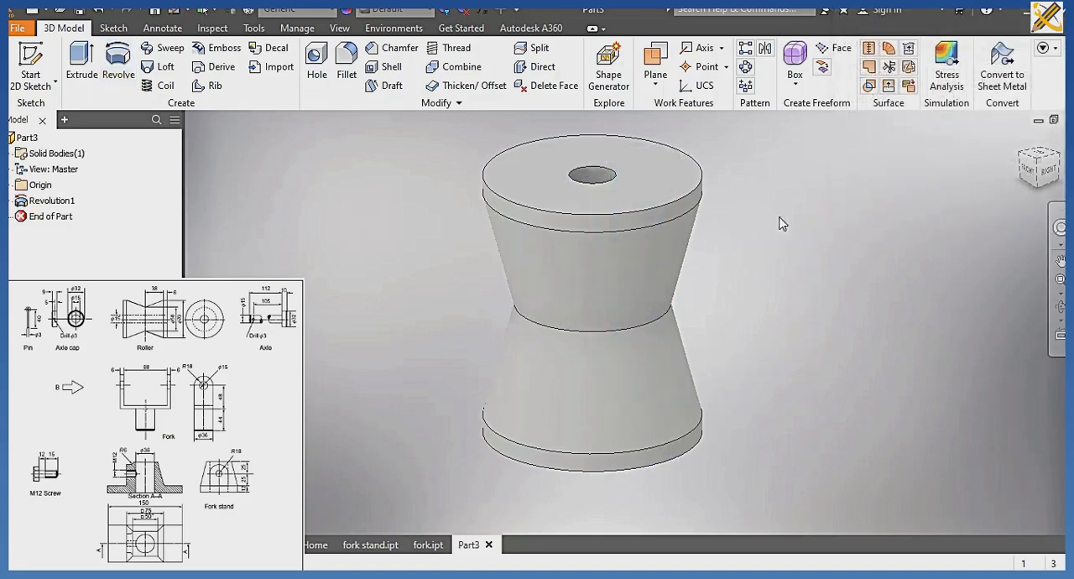
# Assign the Gold material to the part and save it as roller in the CABLE ROLLER folder.
pyautogui.click(334, 14)
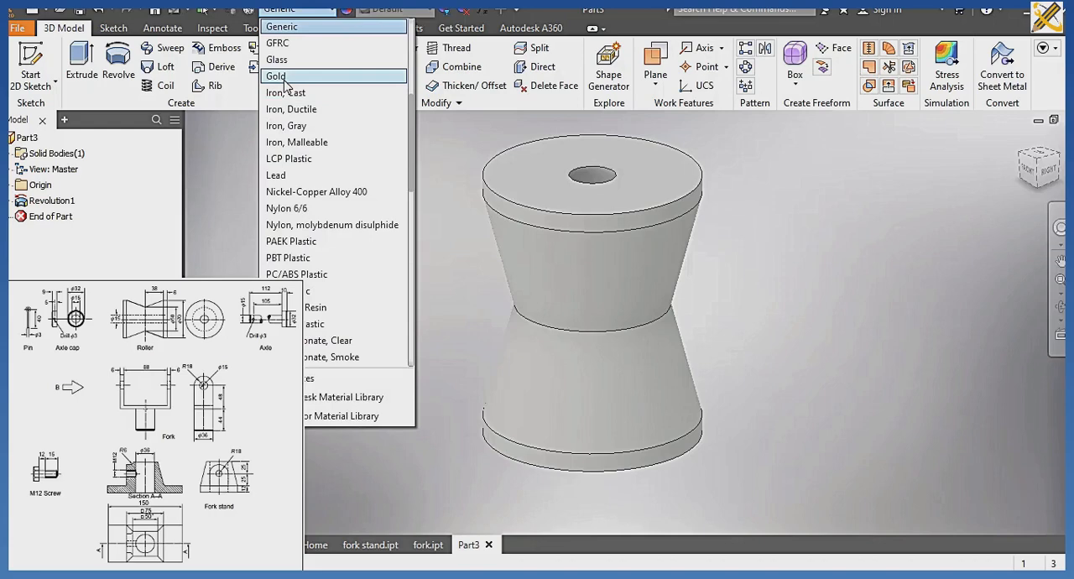
pyautogui.click(278, 76)
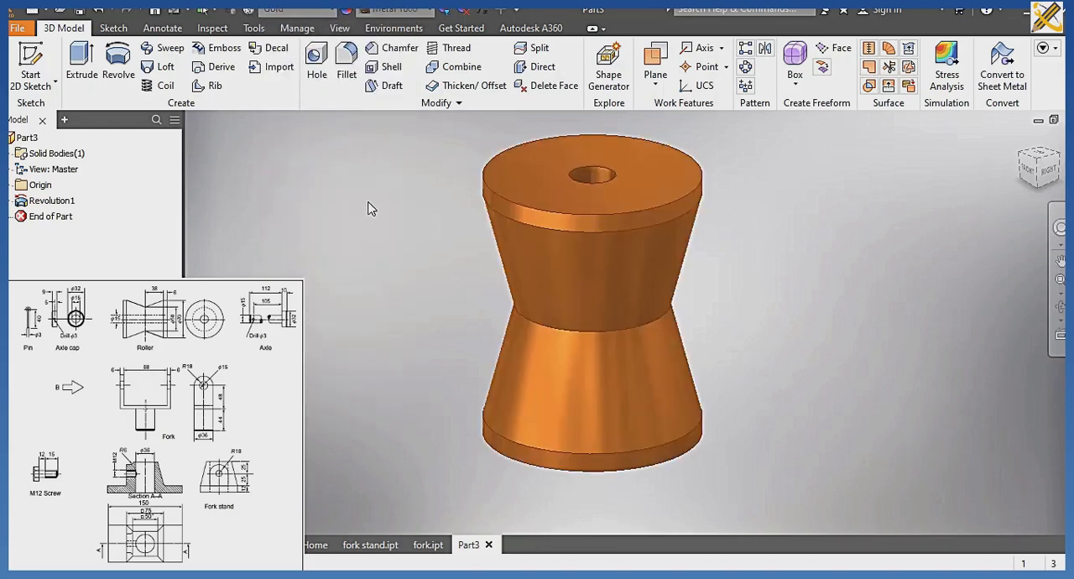
pyautogui.hotkey('ctrl', 's')
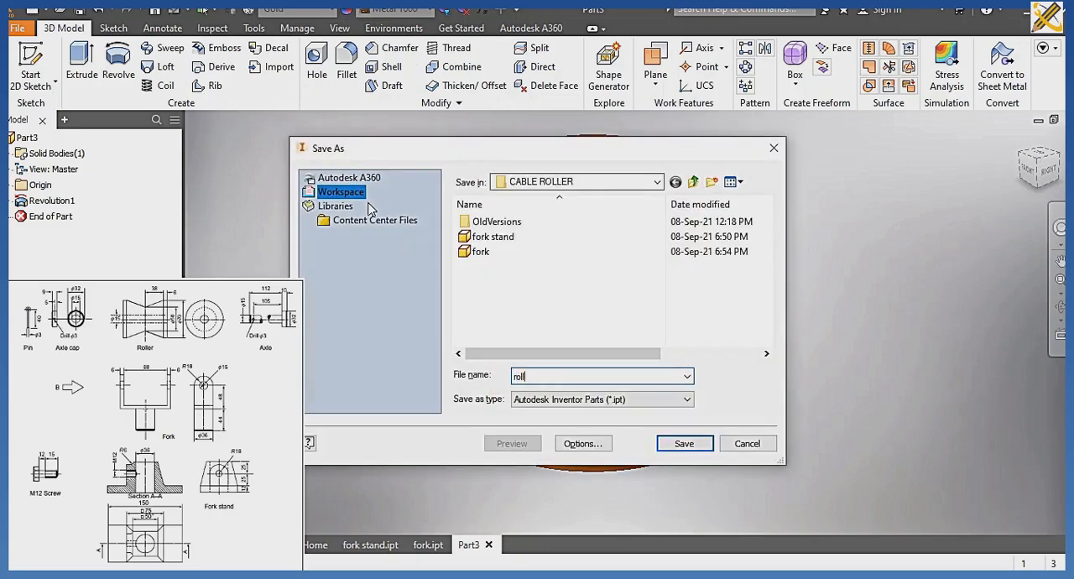
pyautogui.press('Return')
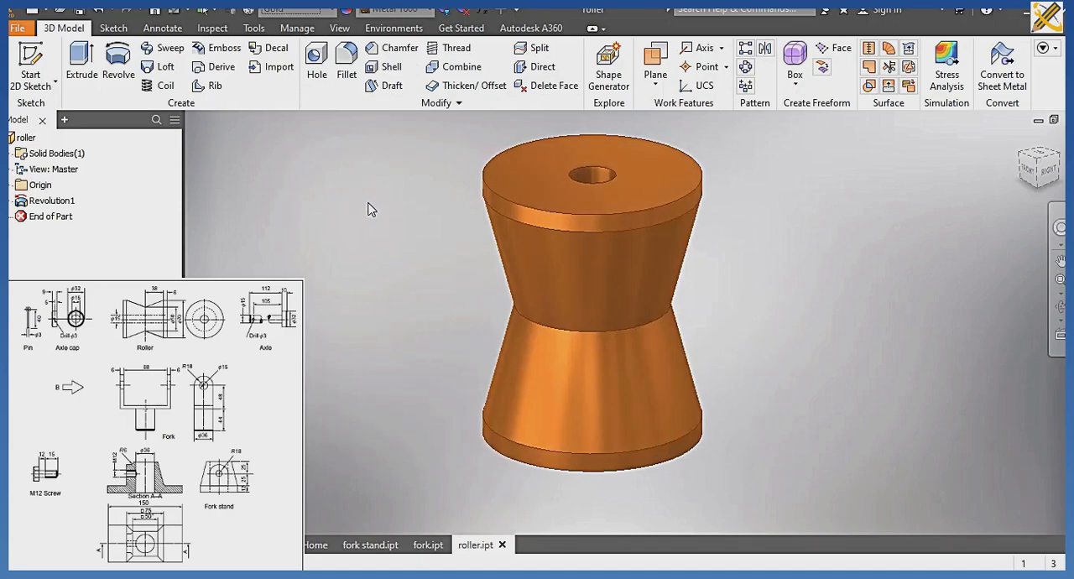
# Create a new part from the metric Standard (mm).ipt template and begin a sketch on its right-facing vertical origin plane.
pyautogui.hotkey('ctrl', 'n')
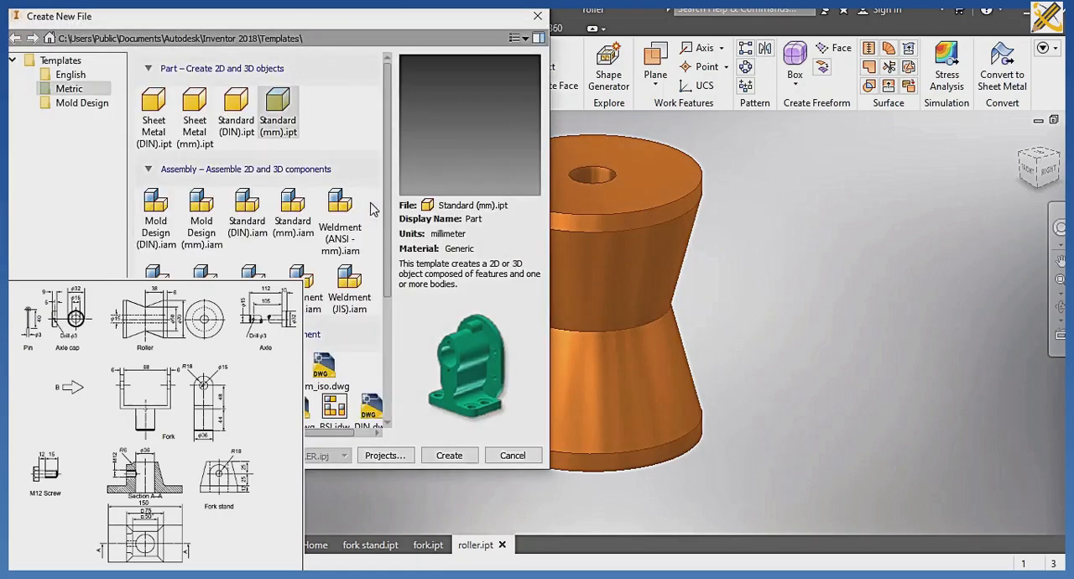
pyautogui.click(449, 456)
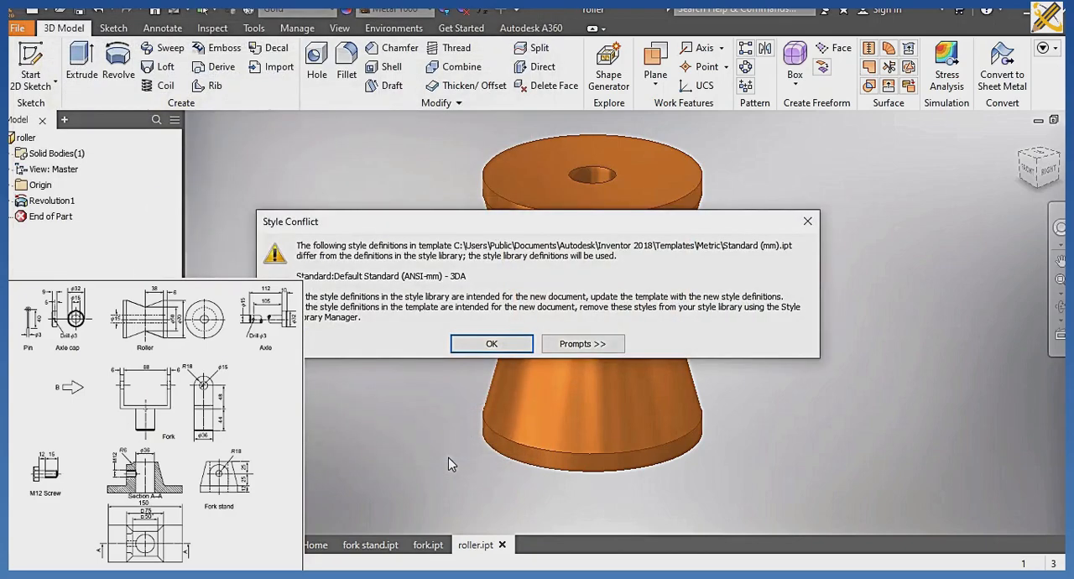
pyautogui.press('Return')
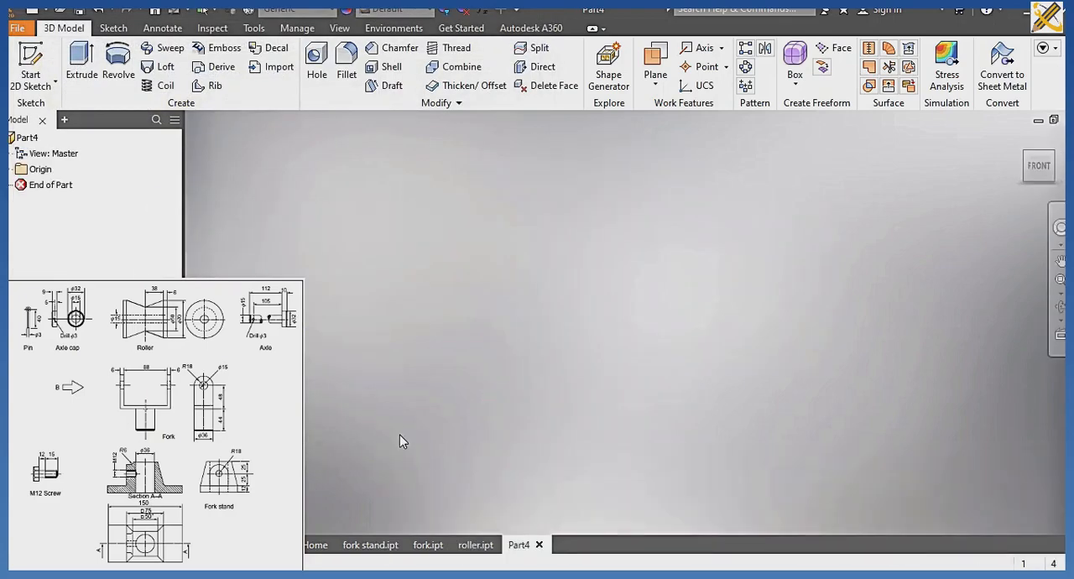
pyautogui.click(31, 68)
pyautogui.click(602, 252)
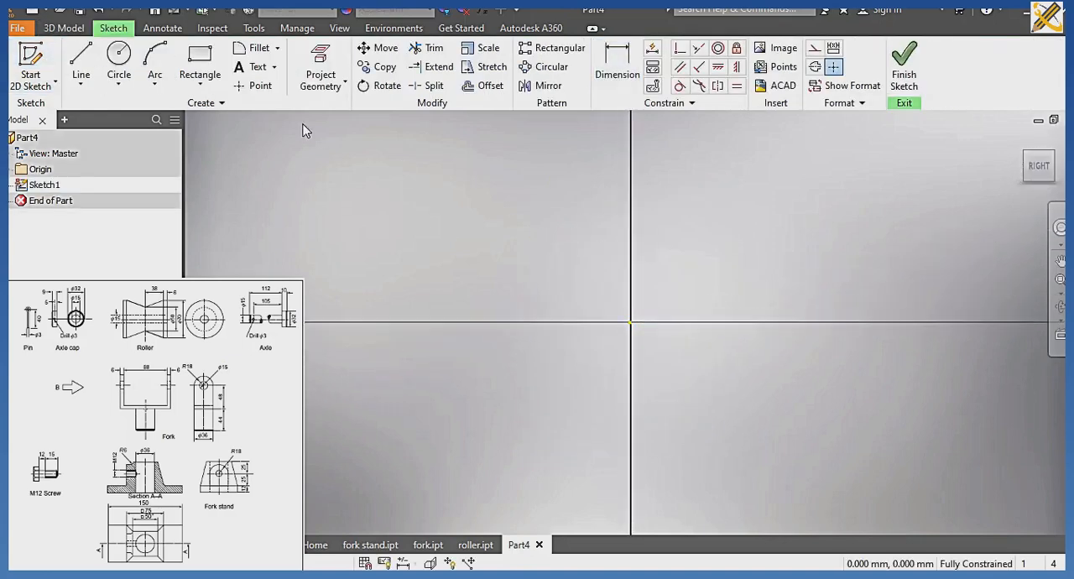
# Sketch a closed rectangular base from the origin, about 8.7 mm wide and 2.5 mm high, extending right and upward.
pyautogui.click(80, 63)
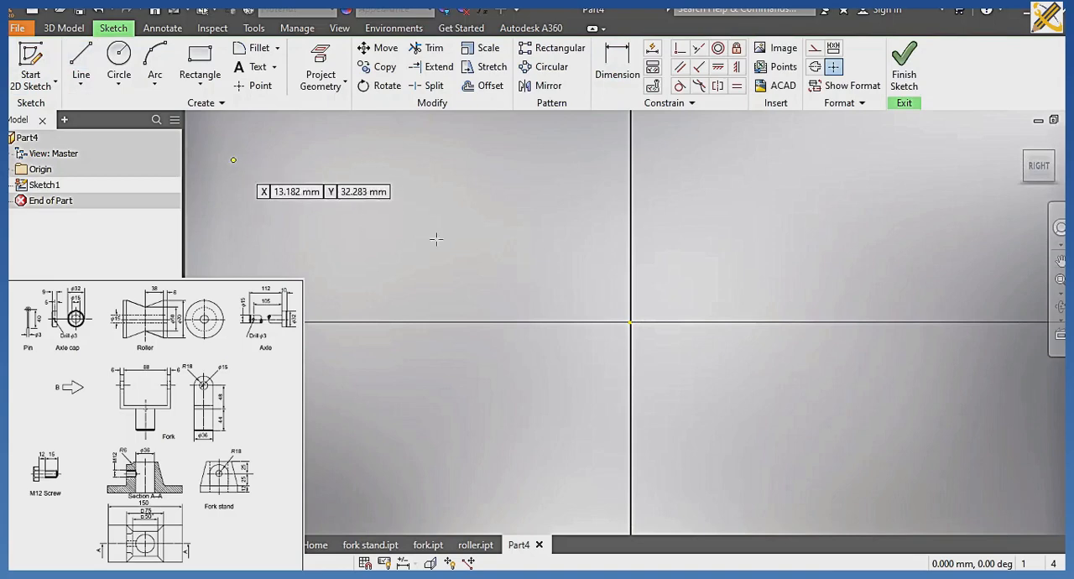
pyautogui.click(630, 322)
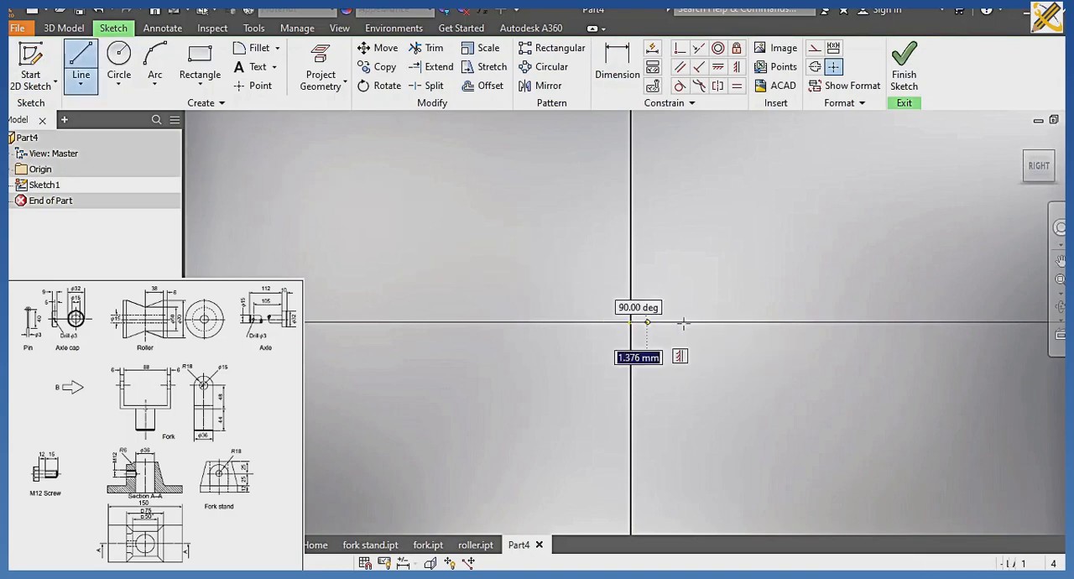
pyautogui.click(738, 322)
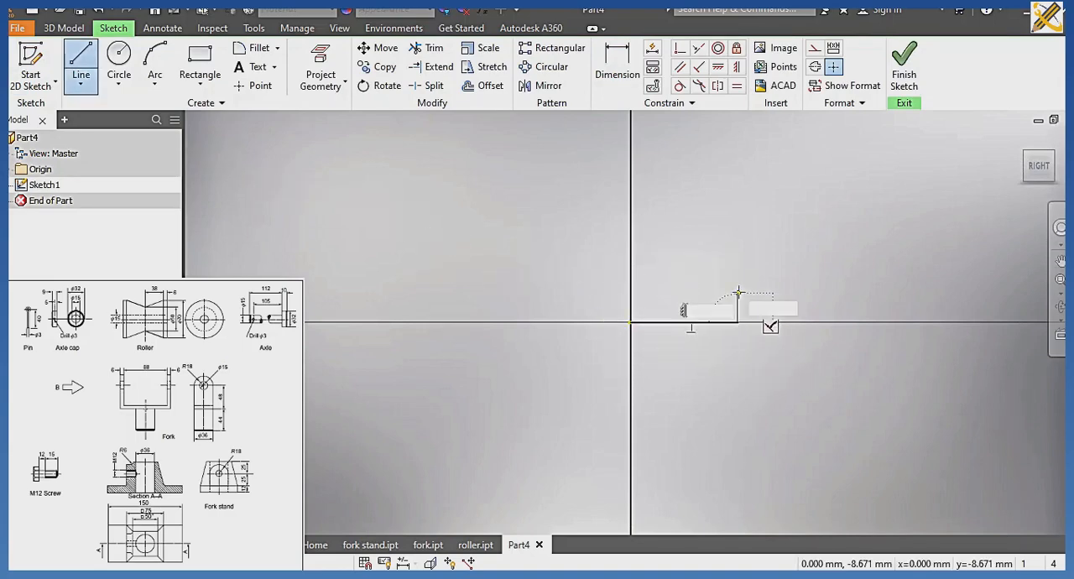
pyautogui.click(738, 292)
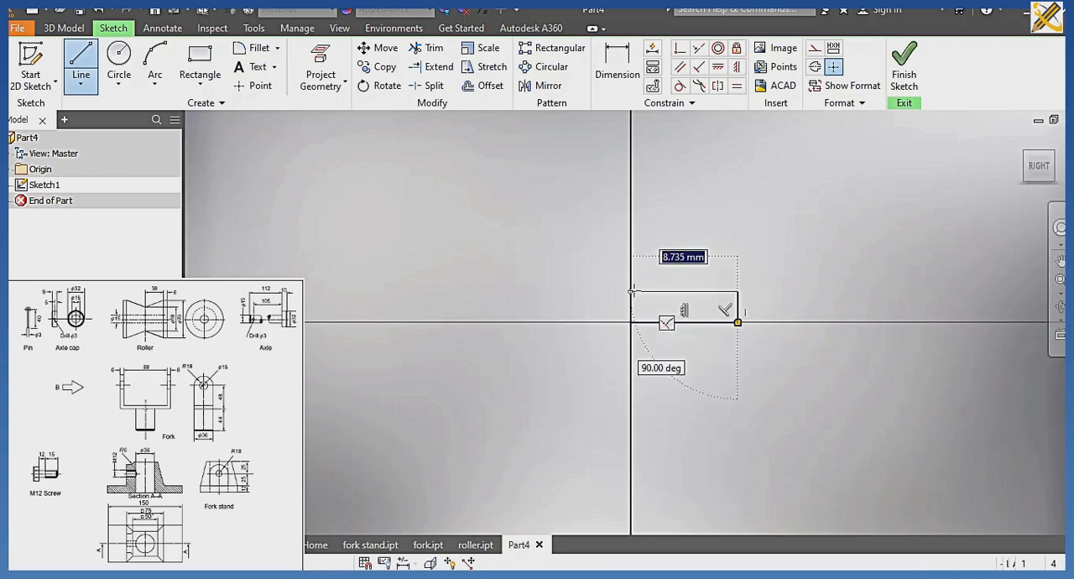
pyautogui.click(631, 292)
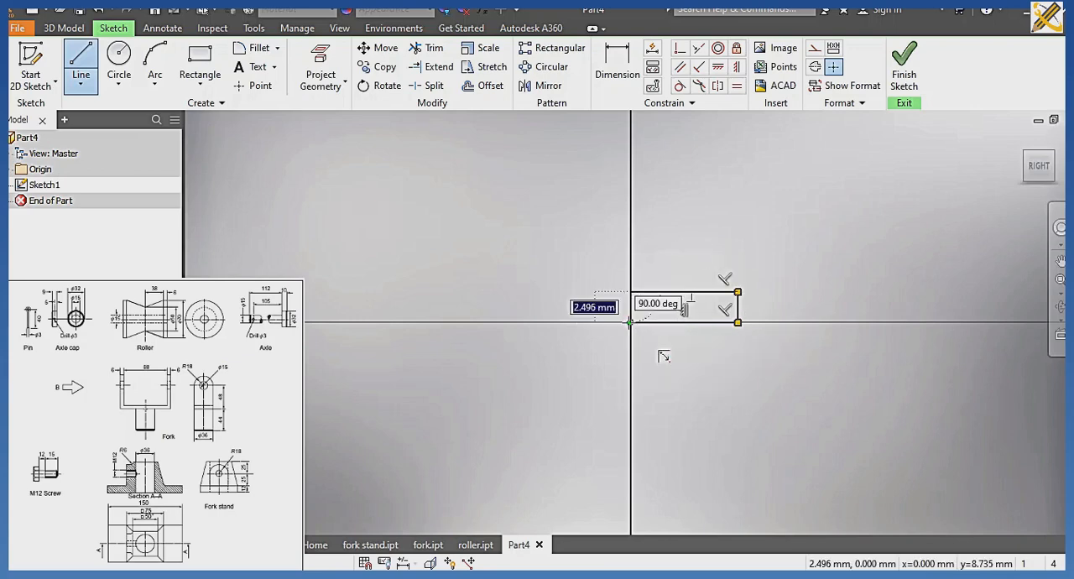
pyautogui.click(629, 322)
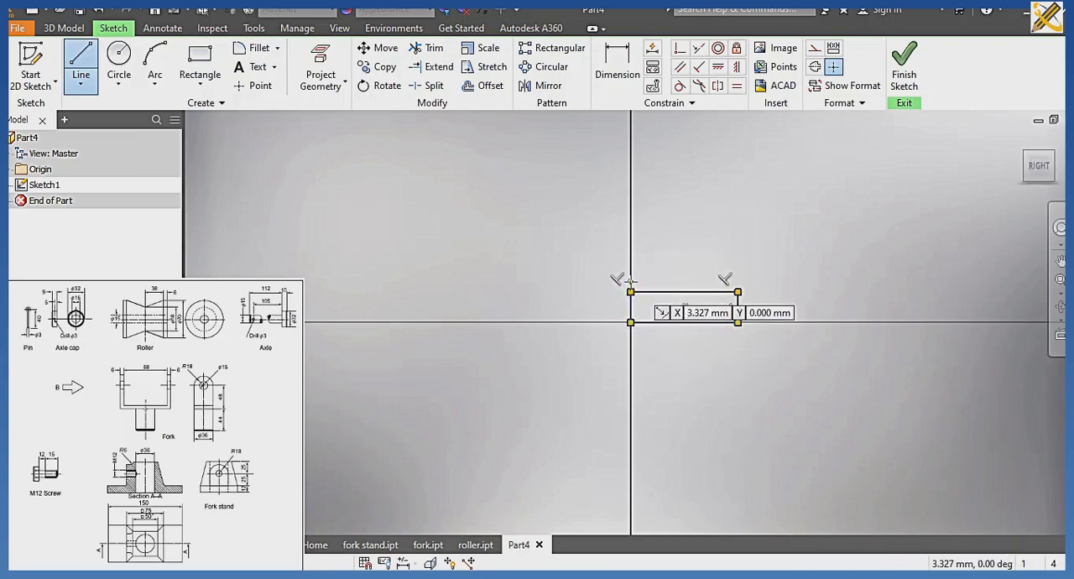
# Sketch a narrower stem above the base with lines from the origin, about 18.9 mm up and 5.3 mm across, ending on the base's upper edge.
pyautogui.click(629, 323)
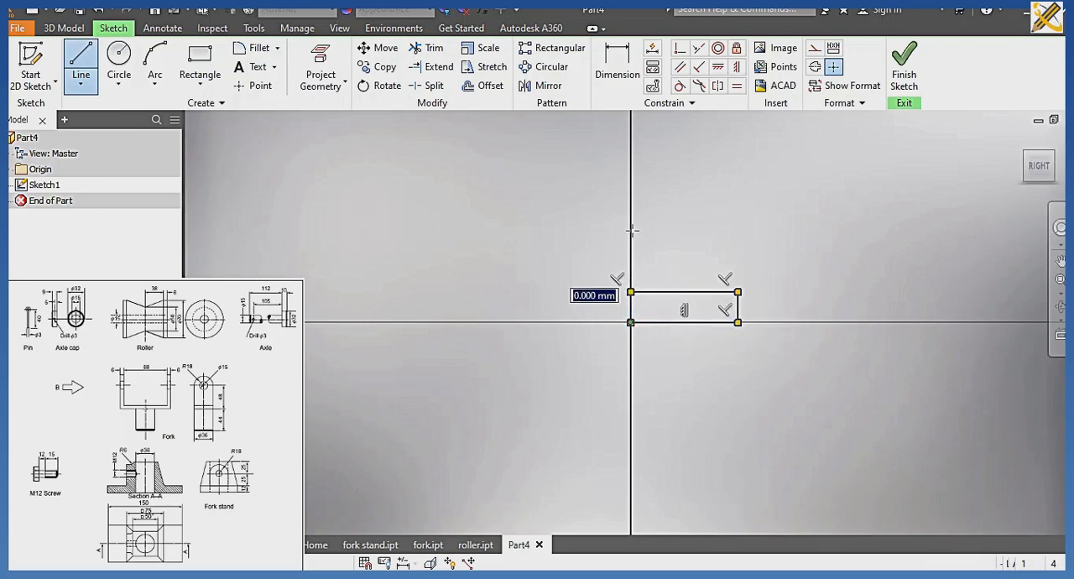
pyautogui.moveTo(629, 169); pyautogui.dragTo(649, 306, button='middle')
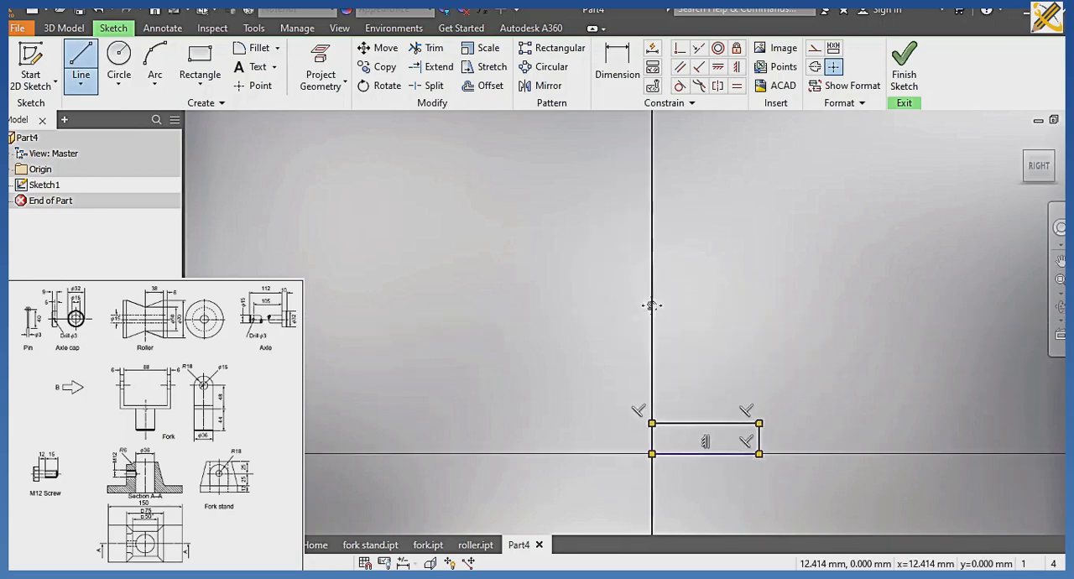
pyautogui.click(653, 224)
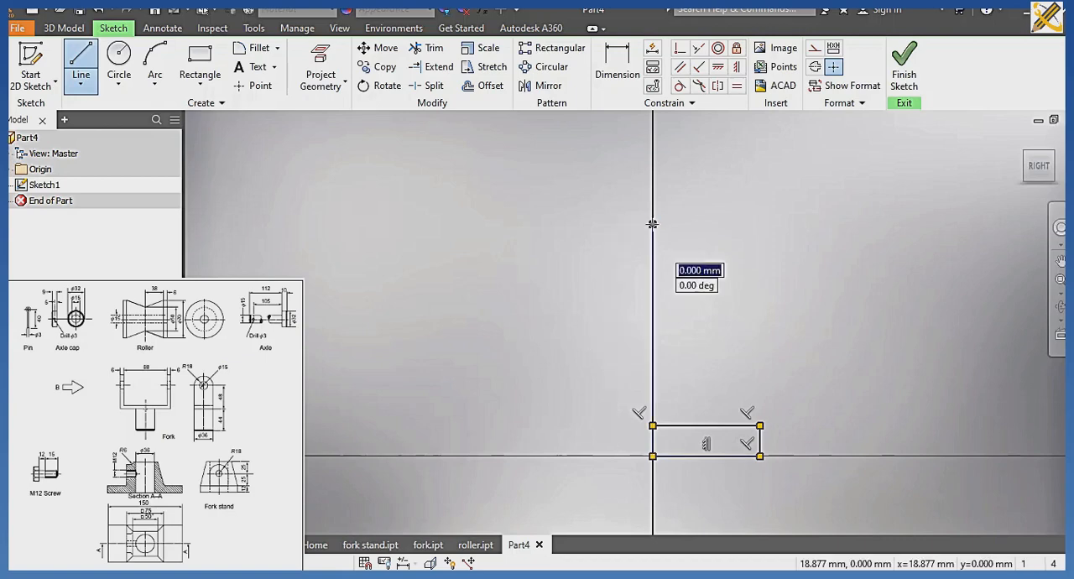
pyautogui.click(717, 224)
pyautogui.click(717, 426)
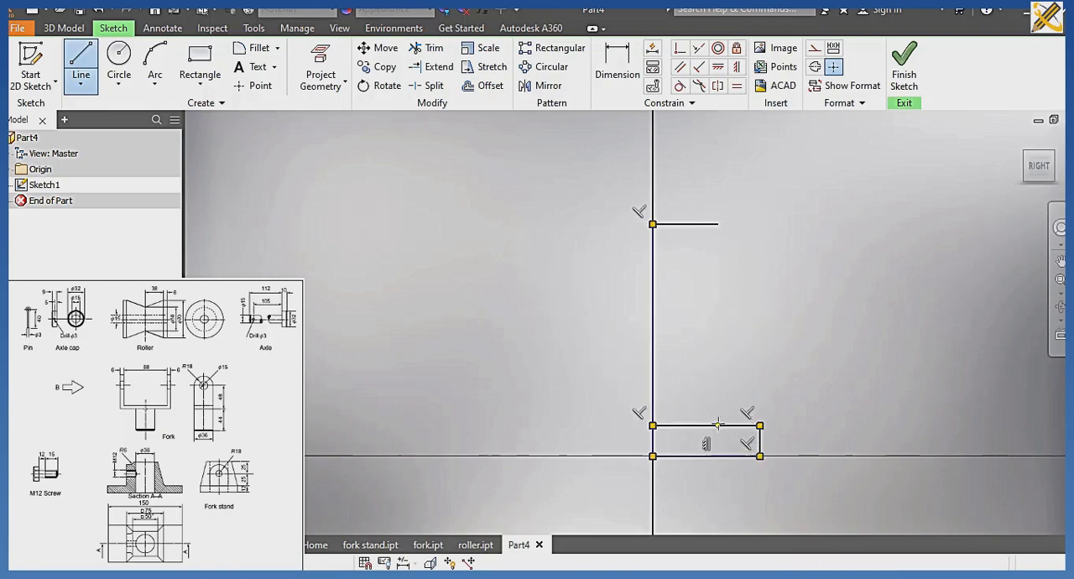
# Dimension the profile's overall height from the origin line to the stem's top edge as 112 mm.
pyautogui.click(618, 67)
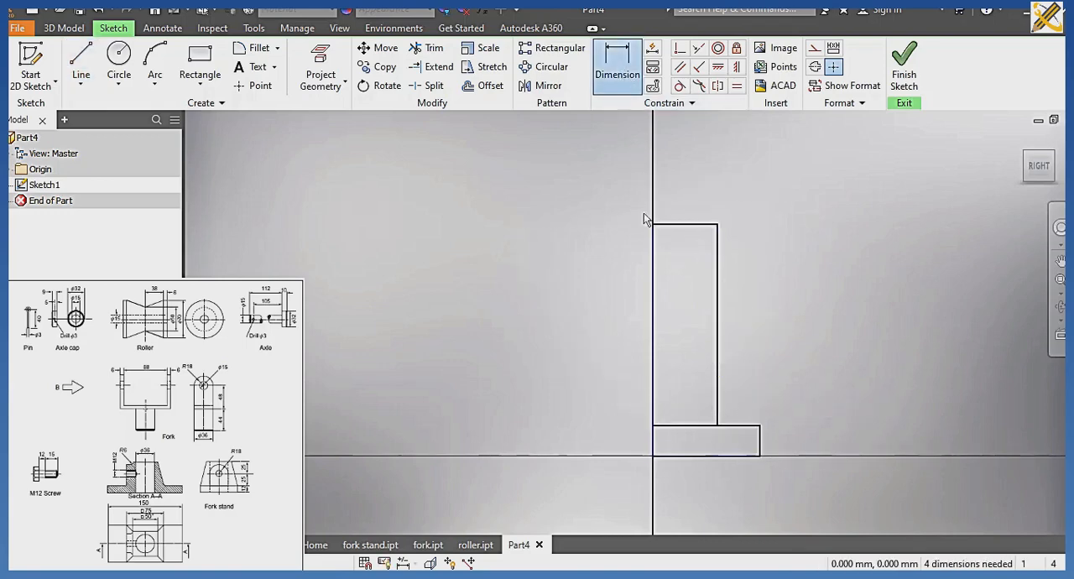
pyautogui.click(661, 225)
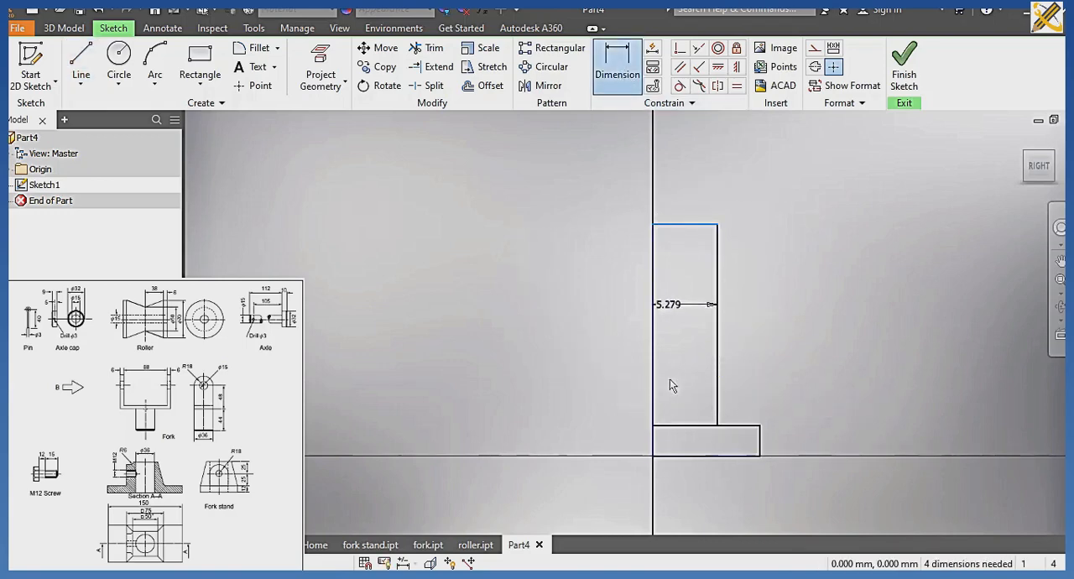
pyautogui.click(657, 453)
pyautogui.click(565, 363)
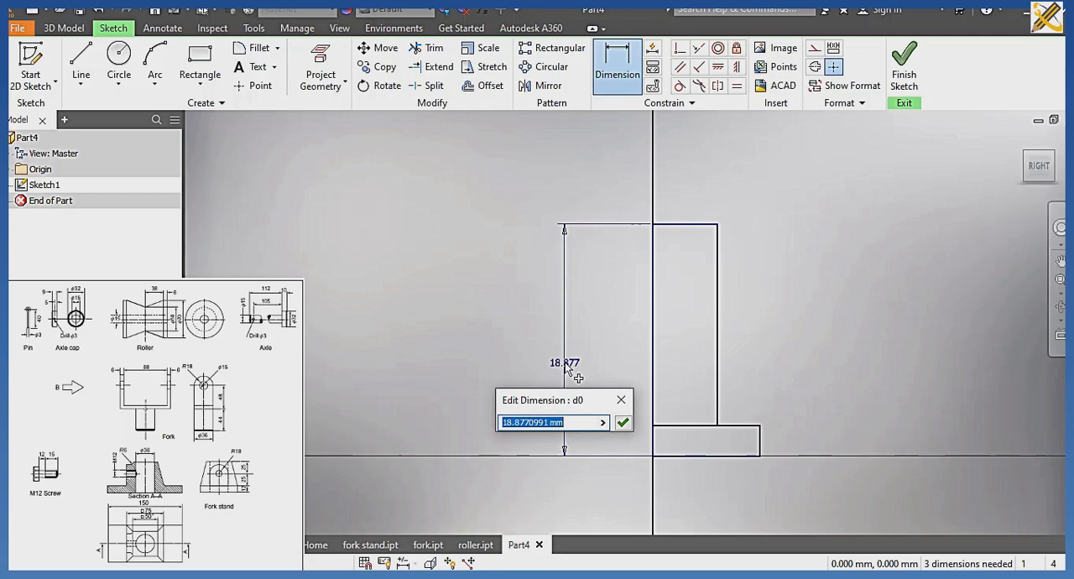
pyautogui.write('112')
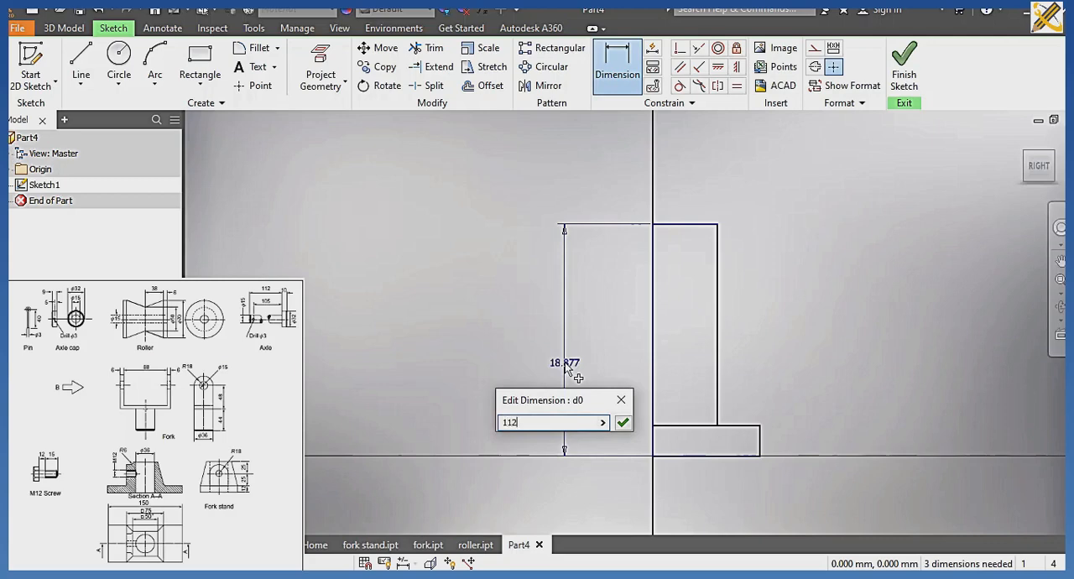
pyautogui.click(624, 423)
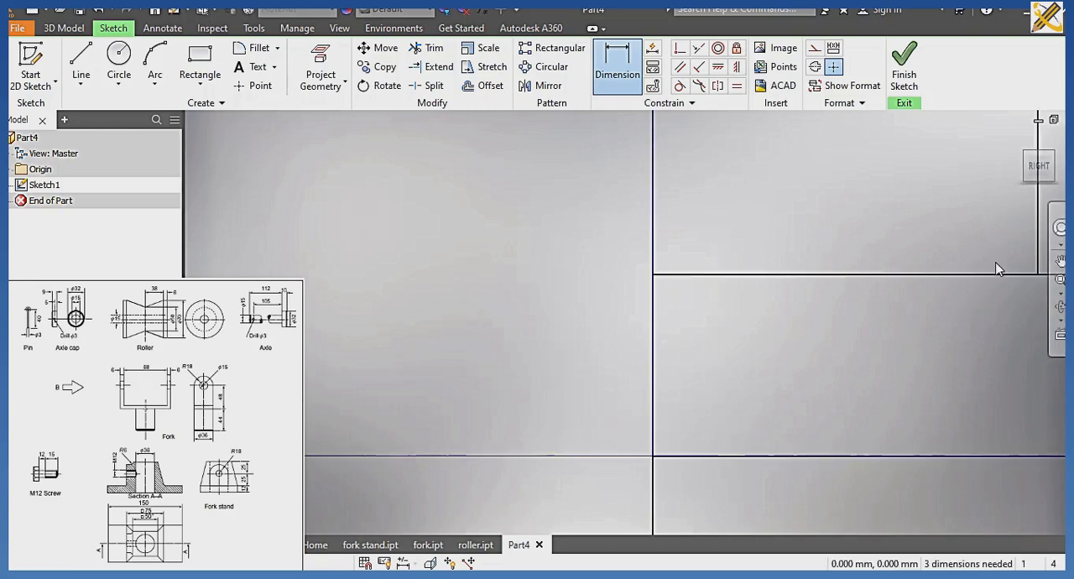
# Add a width dimension to the base's bottom edge and dimension the stem's top edge as 7.5 mm.
pyautogui.click(1047, 165)
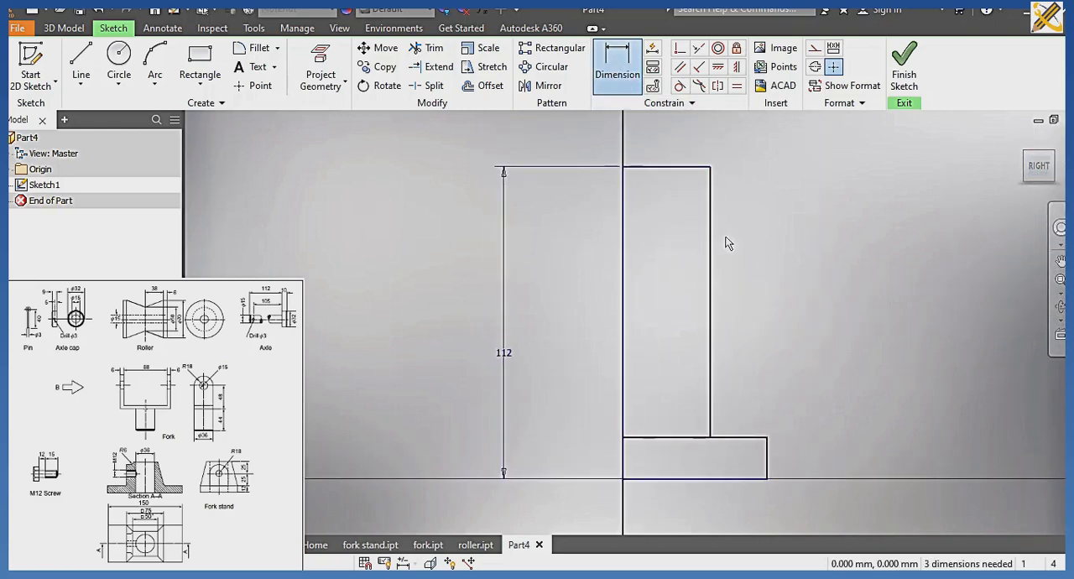
pyautogui.click(696, 480)
pyautogui.click(693, 508)
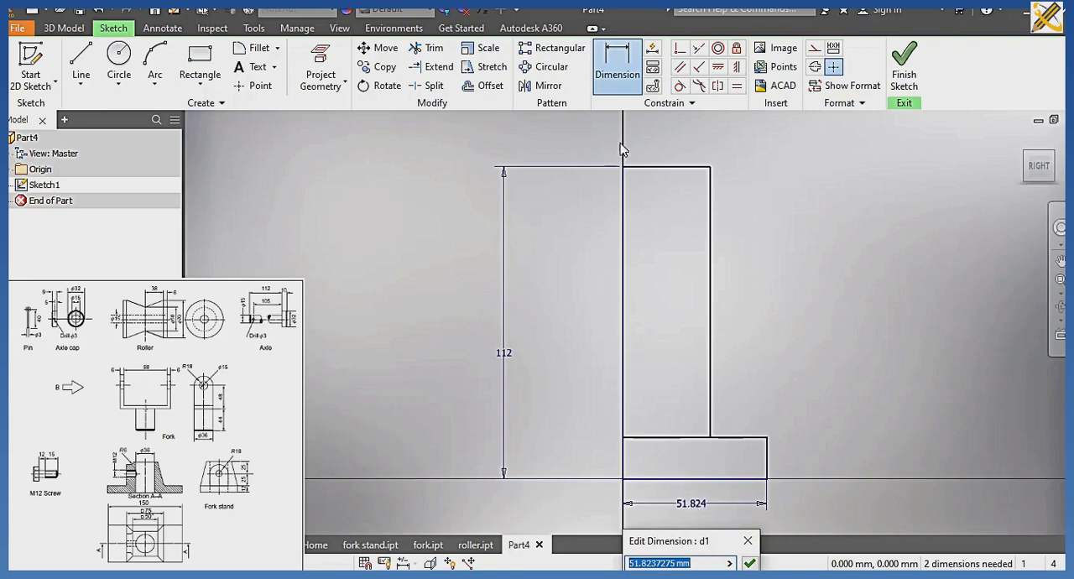
pyautogui.click(619, 73)
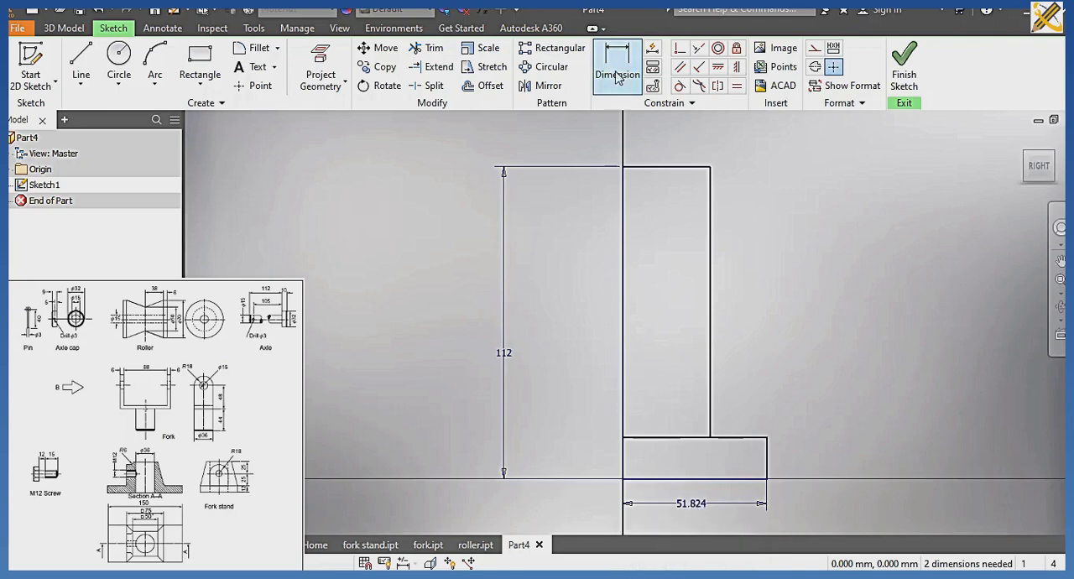
pyautogui.click(667, 159)
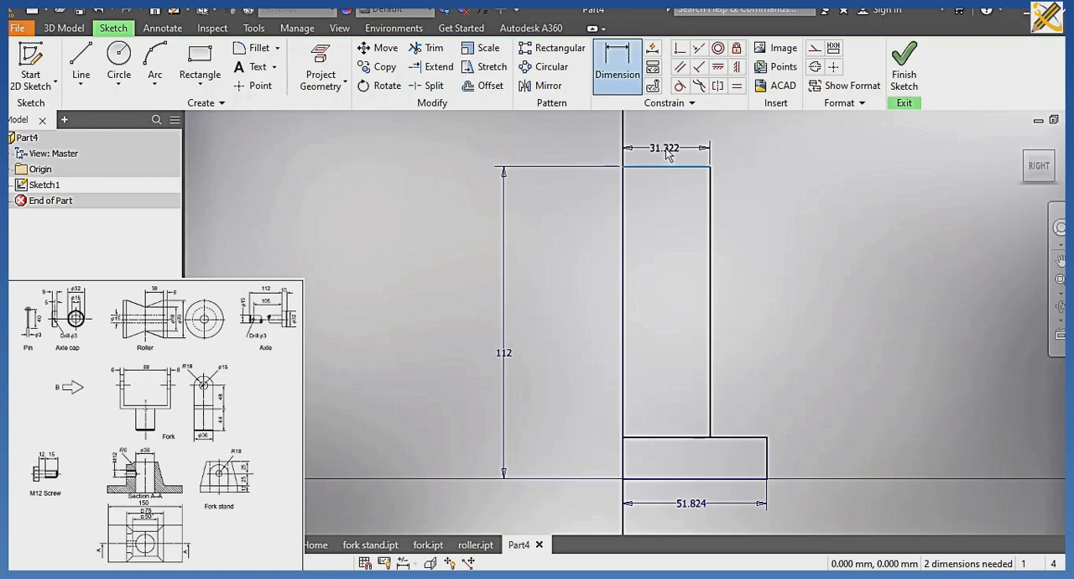
pyautogui.click(667, 154)
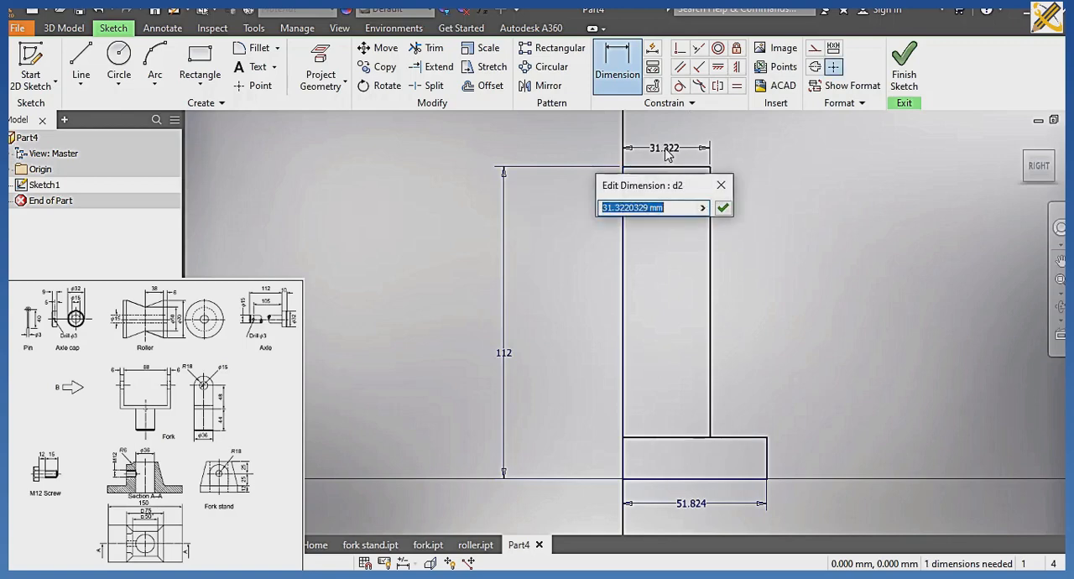
pyautogui.write('7.5')
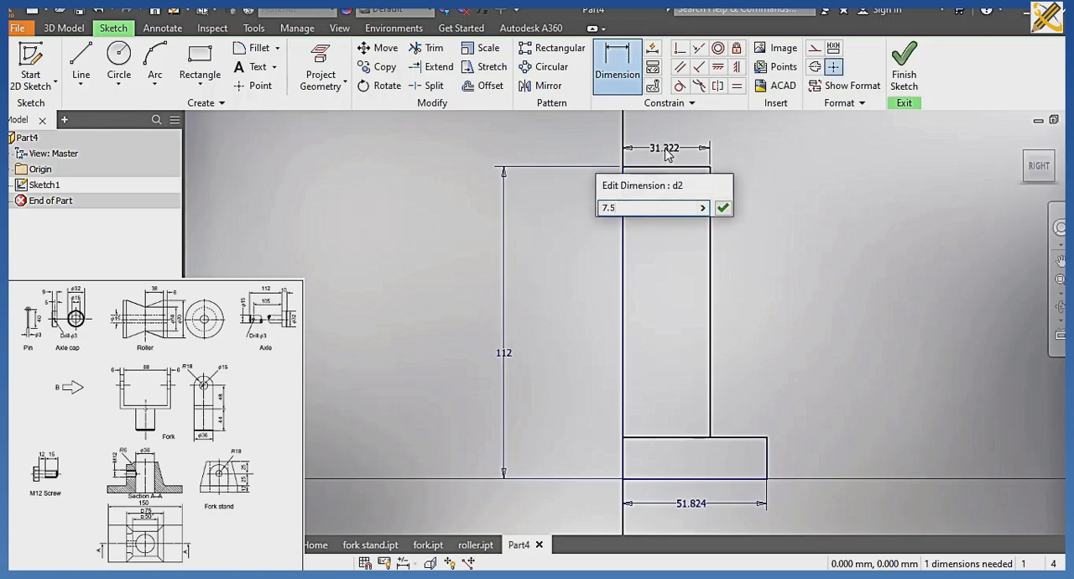
pyautogui.press('Return')
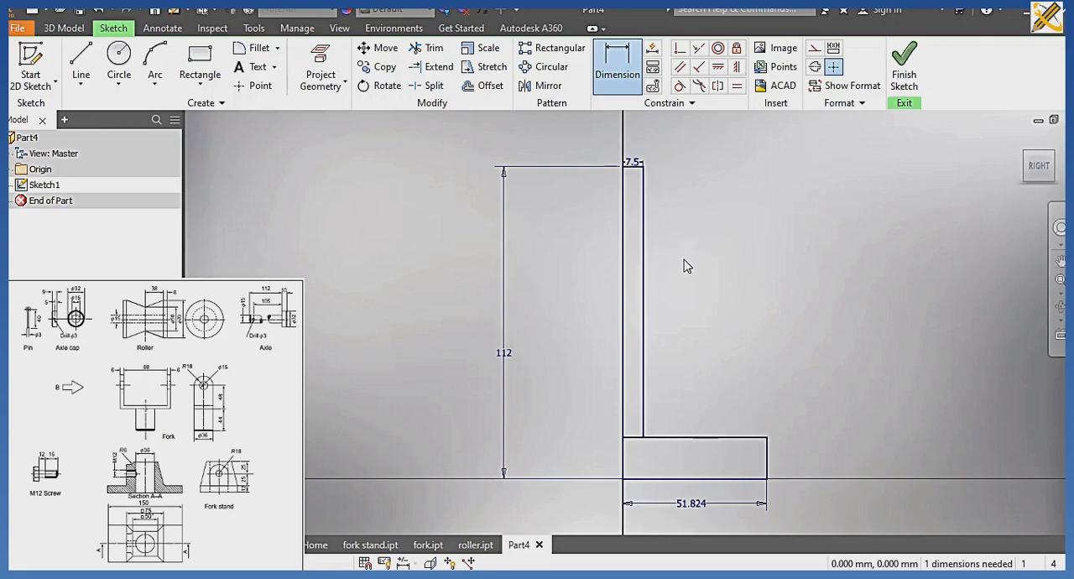
# Set the base's width to 16 mm and dimension its height as 10 mm.
pyautogui.doubleClick(694, 504)
pyautogui.write('1')
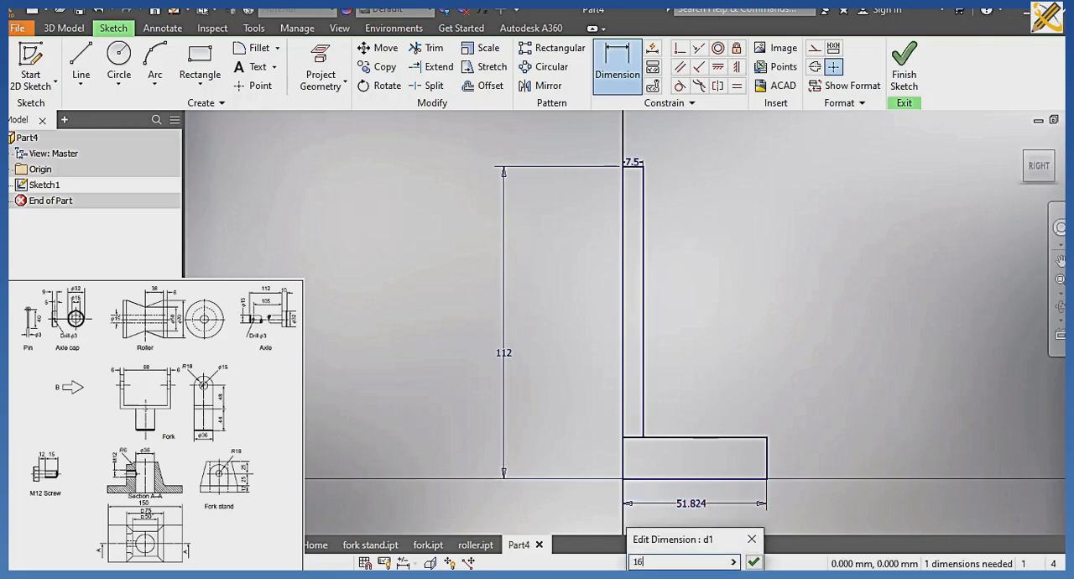
pyautogui.write('6')
pyautogui.press('Return')
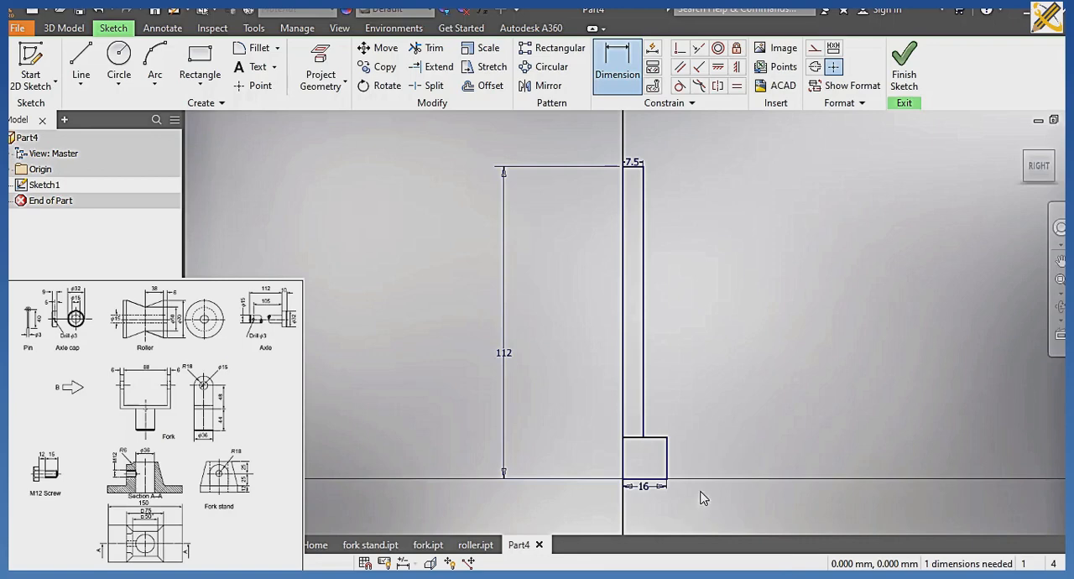
pyautogui.click(667, 460)
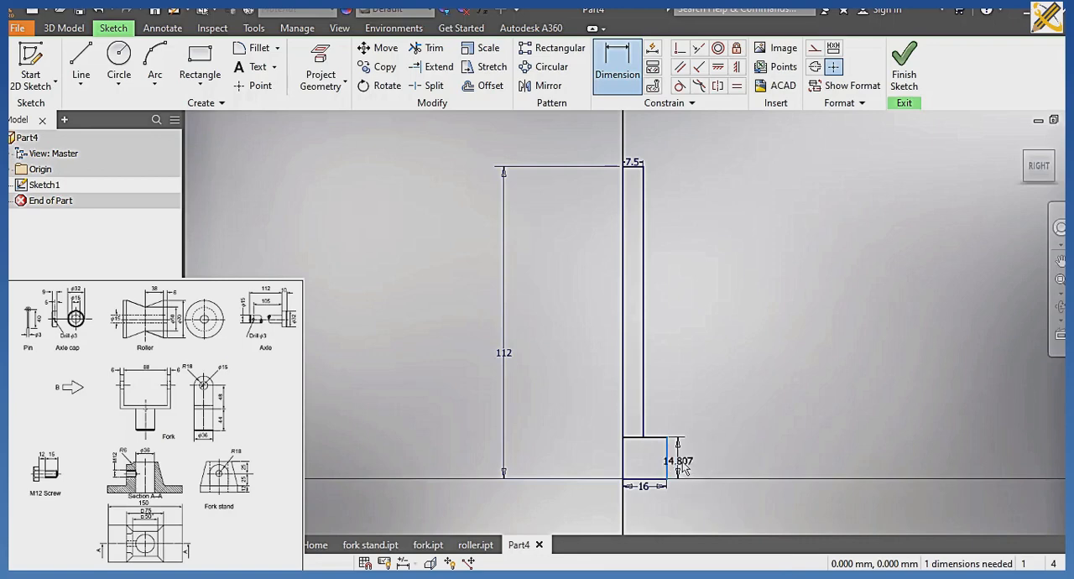
pyautogui.click(687, 466)
pyautogui.write('10')
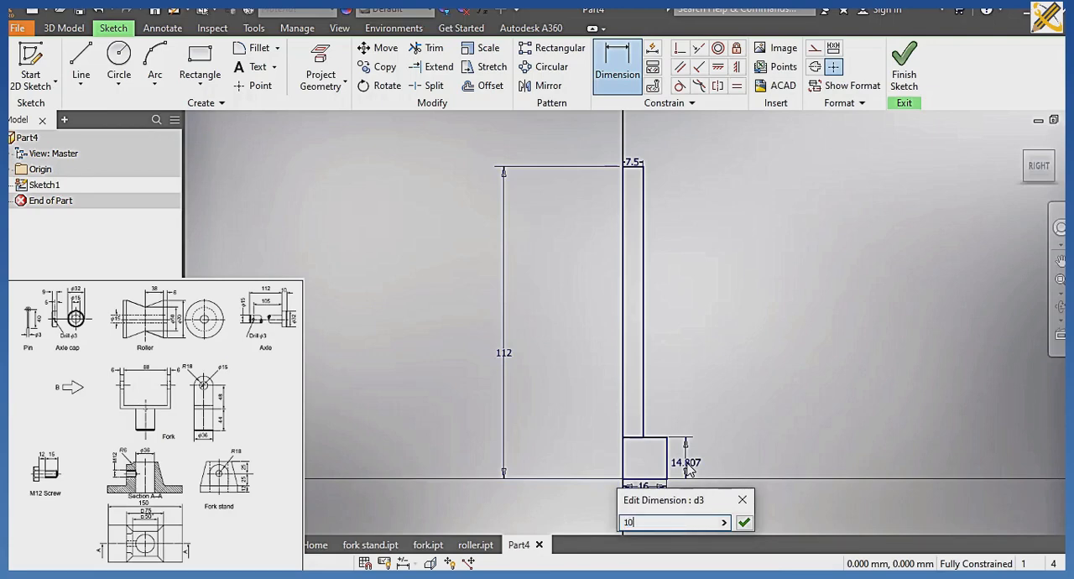
pyautogui.press('Return')
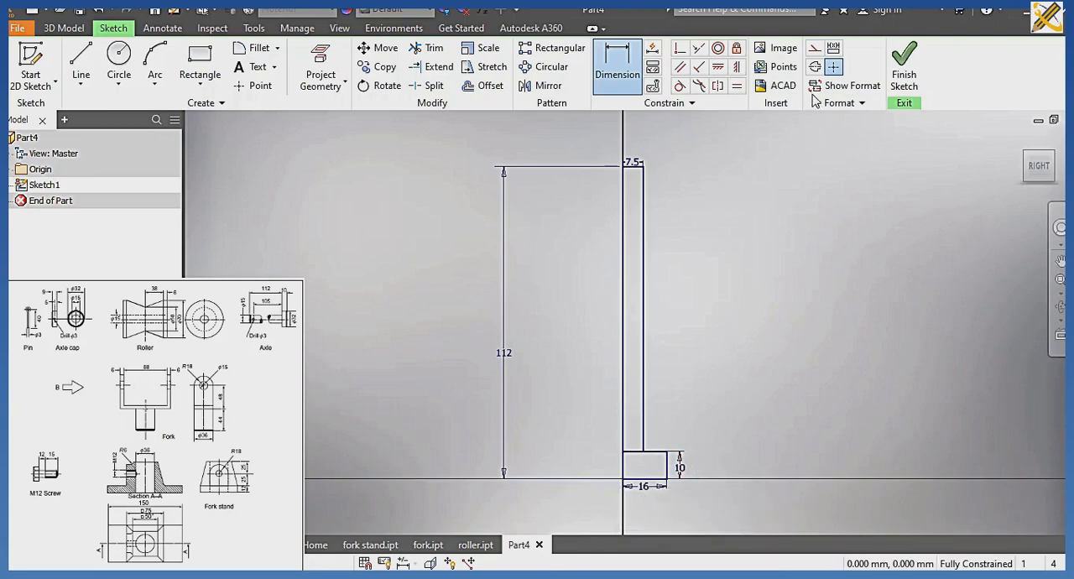
# Finish the sketch and revolve the stem and base regions fully around the long vertical line through the origin.
pyautogui.click(904, 67)
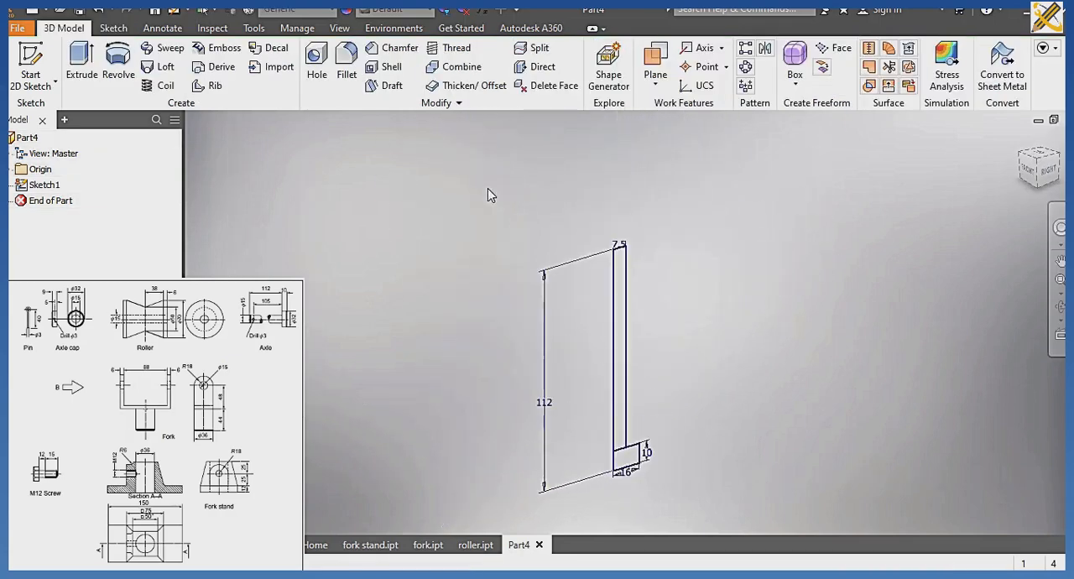
pyautogui.click(118, 67)
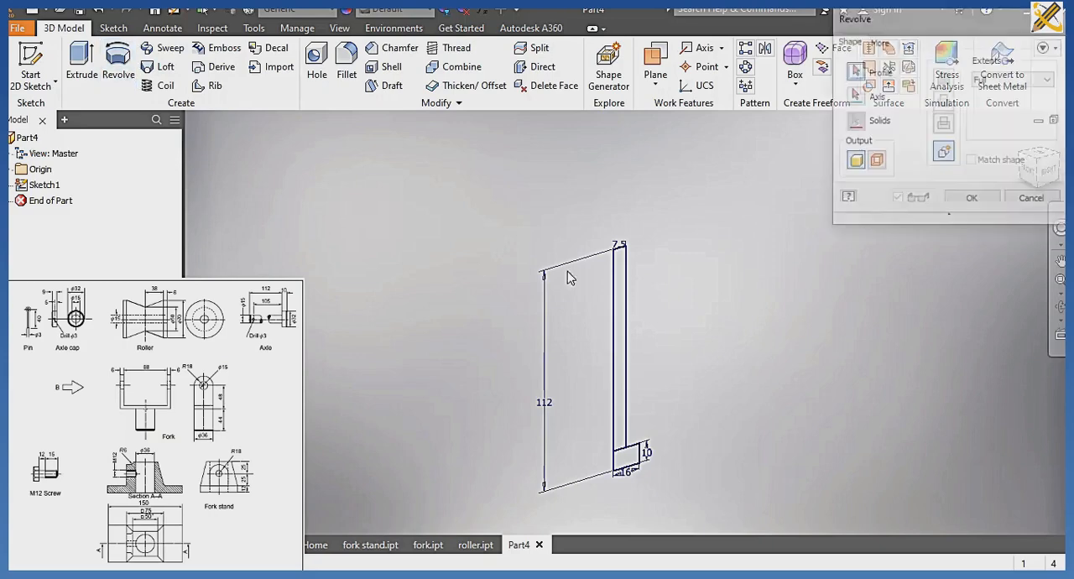
pyautogui.click(617, 298)
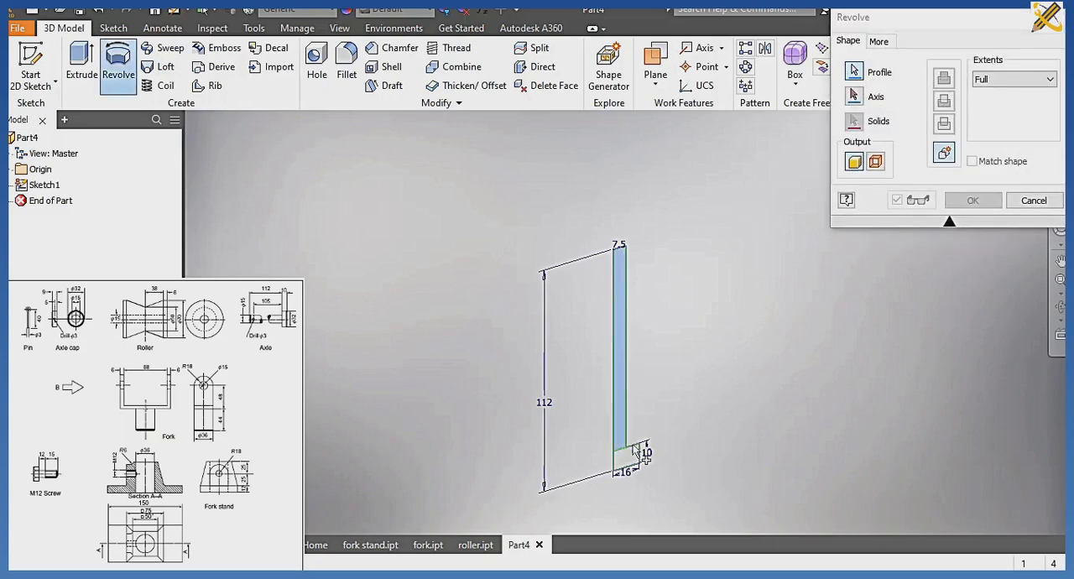
pyautogui.click(875, 99)
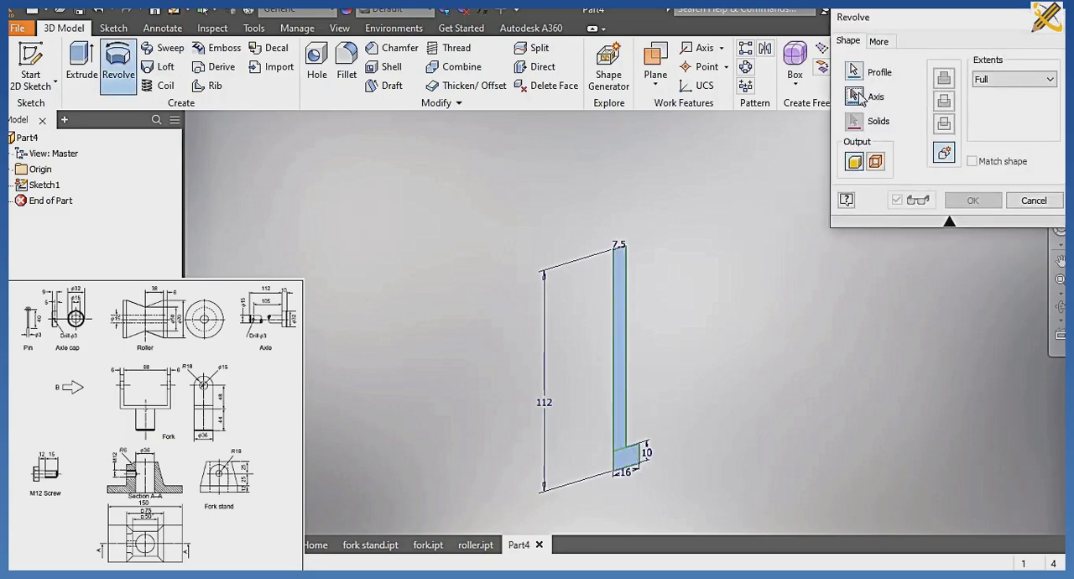
pyautogui.click(616, 306)
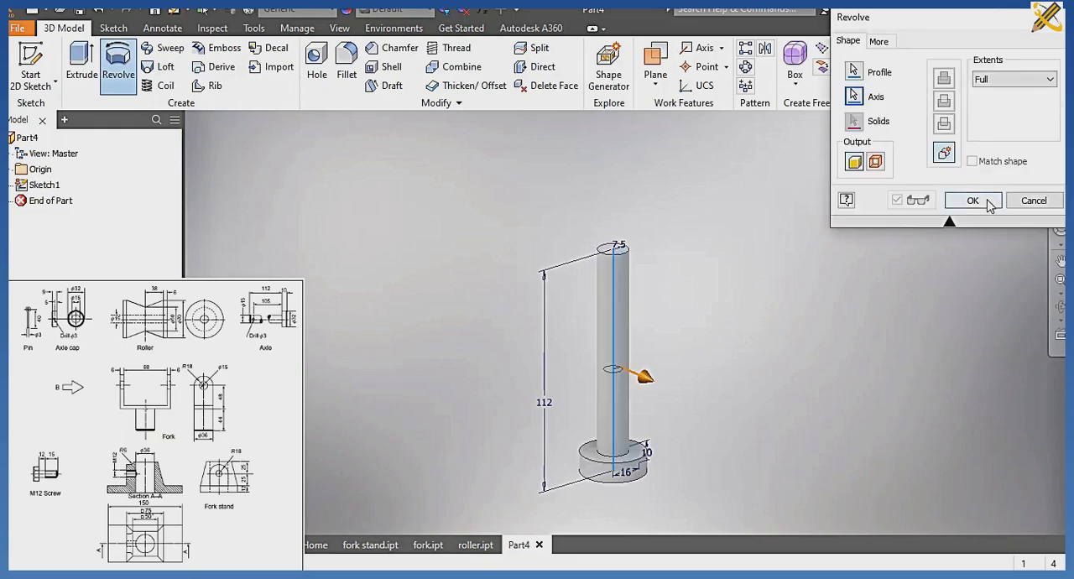
pyautogui.click(974, 200)
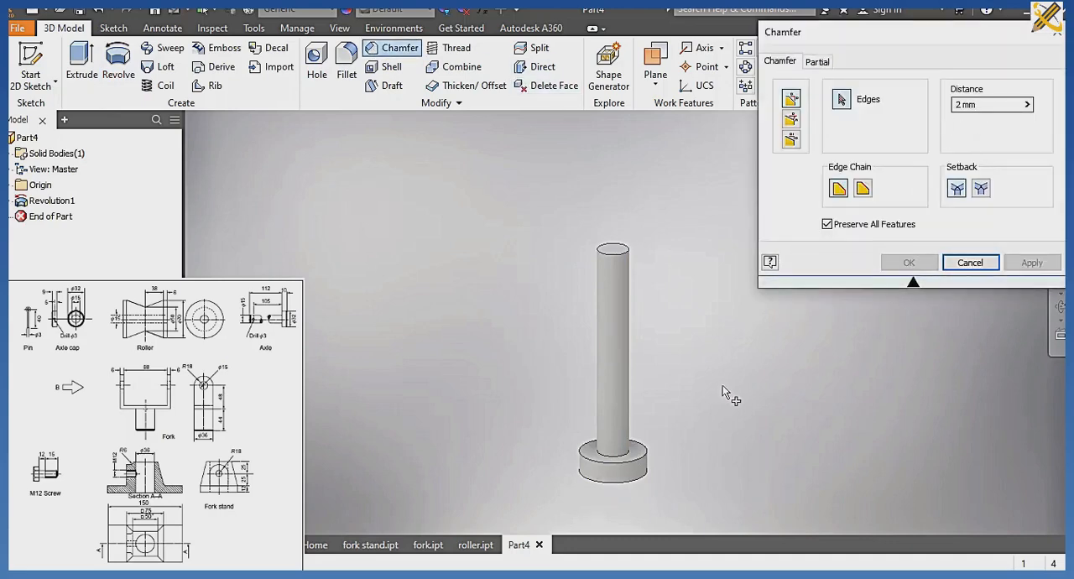
# Chamfer the bottom outer edge of the axle's head with a distance of 2 mm.
pyautogui.click(641, 480)
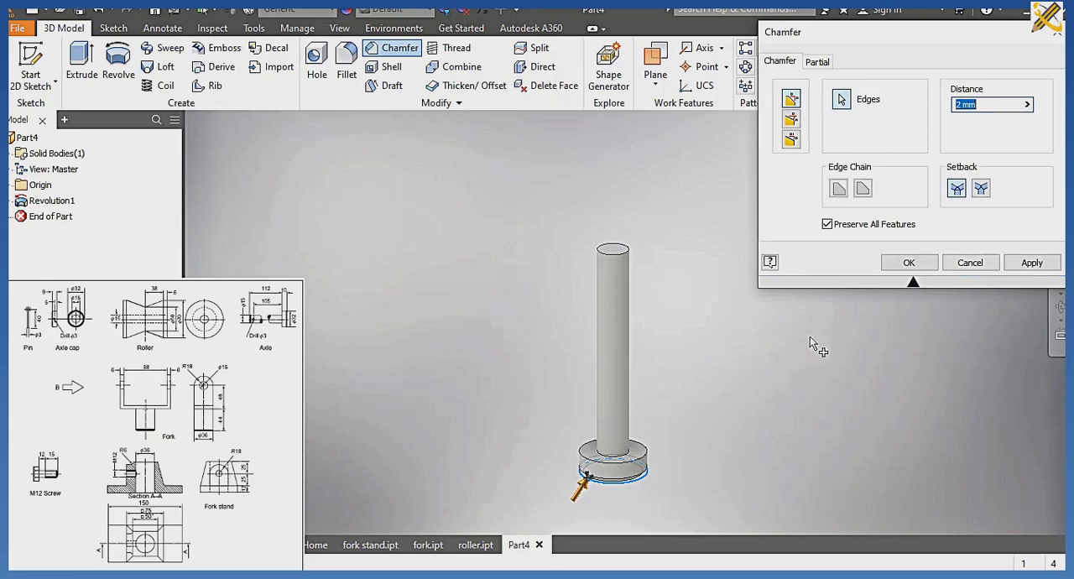
pyautogui.click(915, 263)
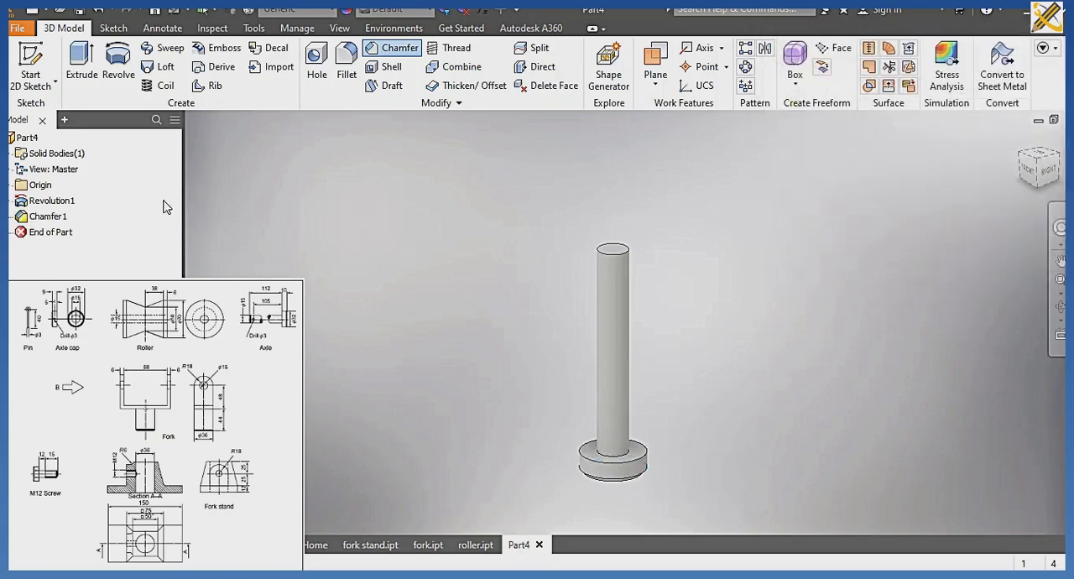
# Start a sketch on the YZ plane and slice the graphics to expose the axle's cross-section.
pyautogui.click(11, 184)
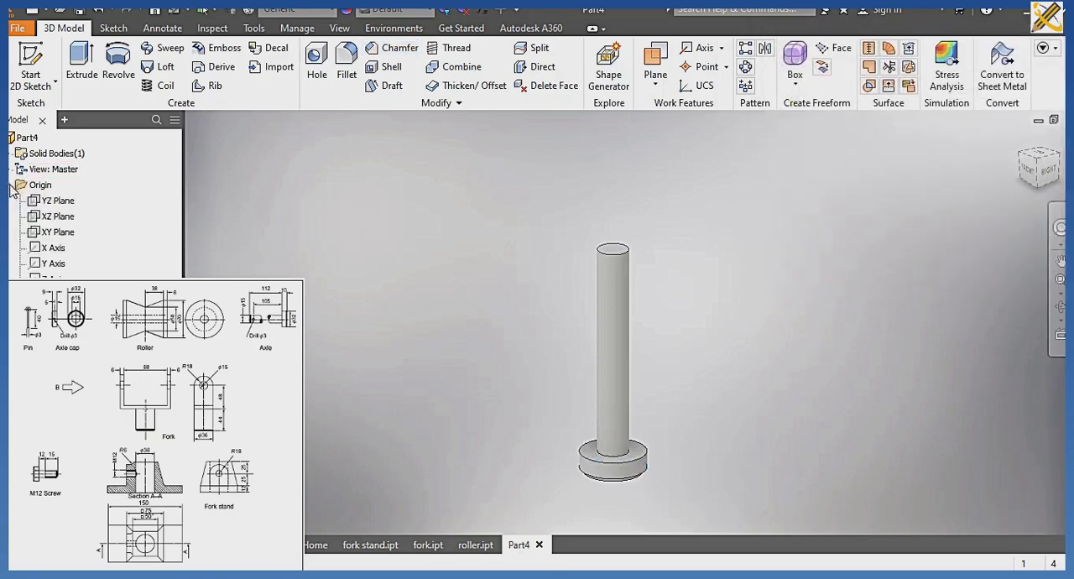
pyautogui.click(51, 203)
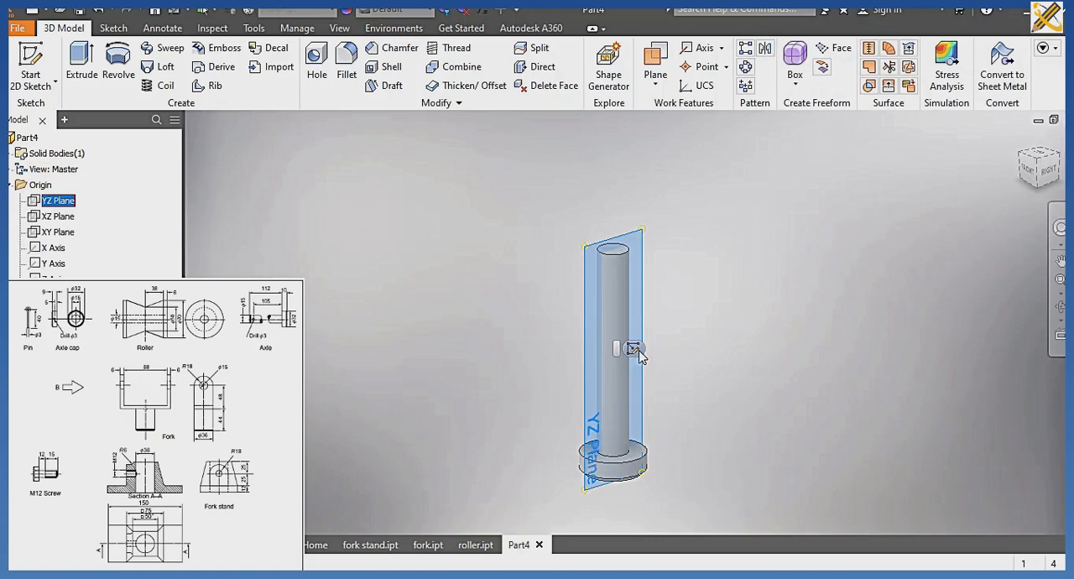
pyautogui.press('s')
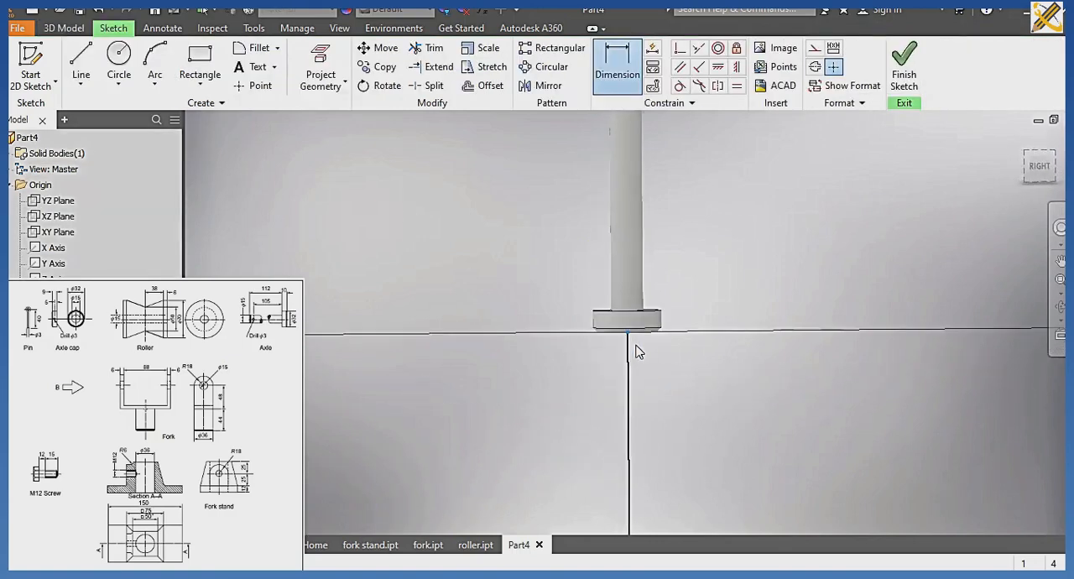
pyautogui.moveTo(651, 295); pyautogui.dragTo(644, 382, button='middle')
pyautogui.press('Escape')
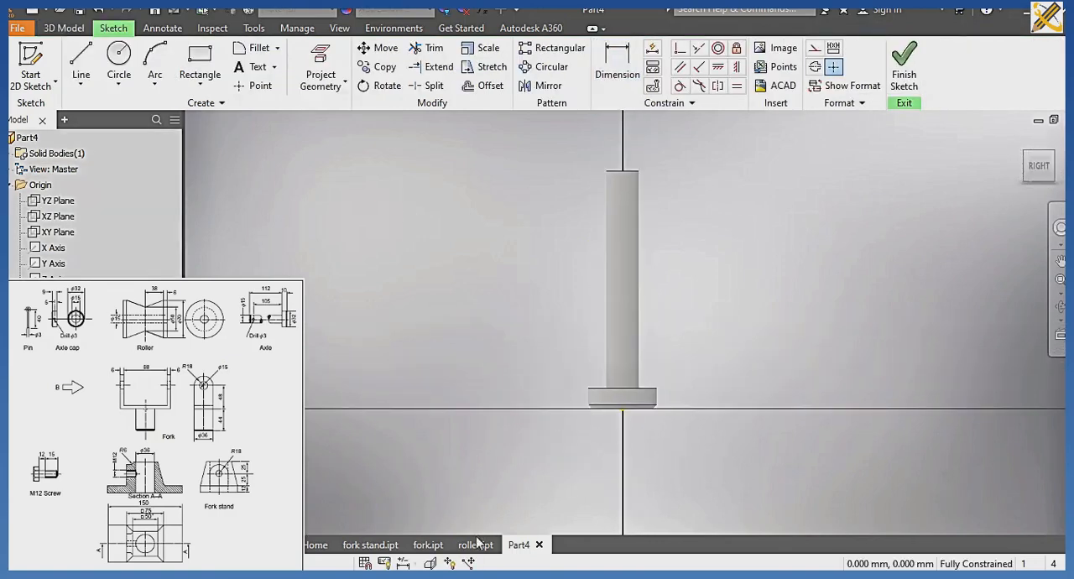
pyautogui.click(430, 562)
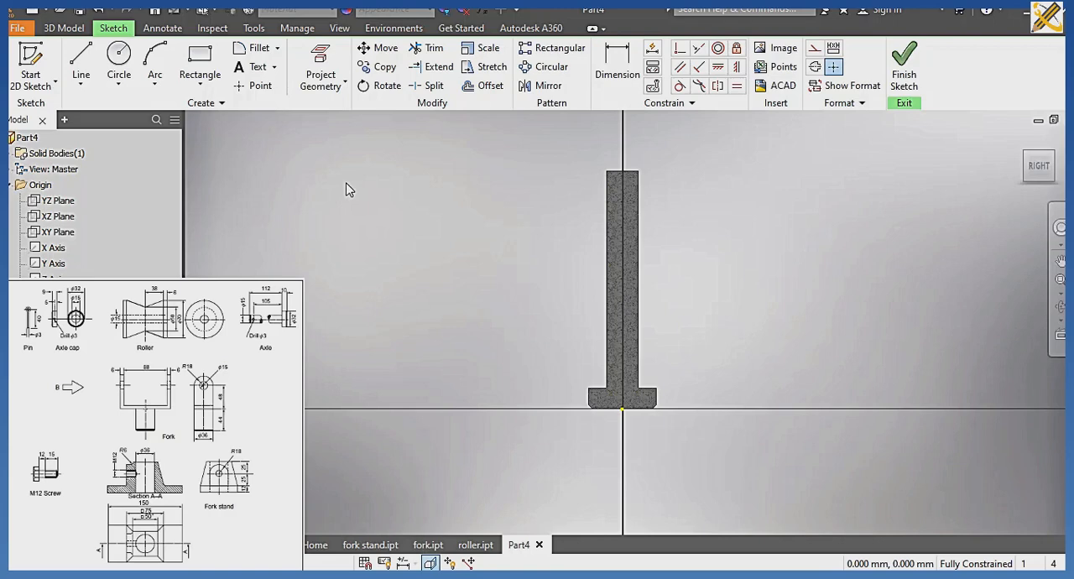
# Sketch a 3 mm diameter circle centred on the axle's vertical centreline, about 104 mm above the origin.
pyautogui.click(118, 56)
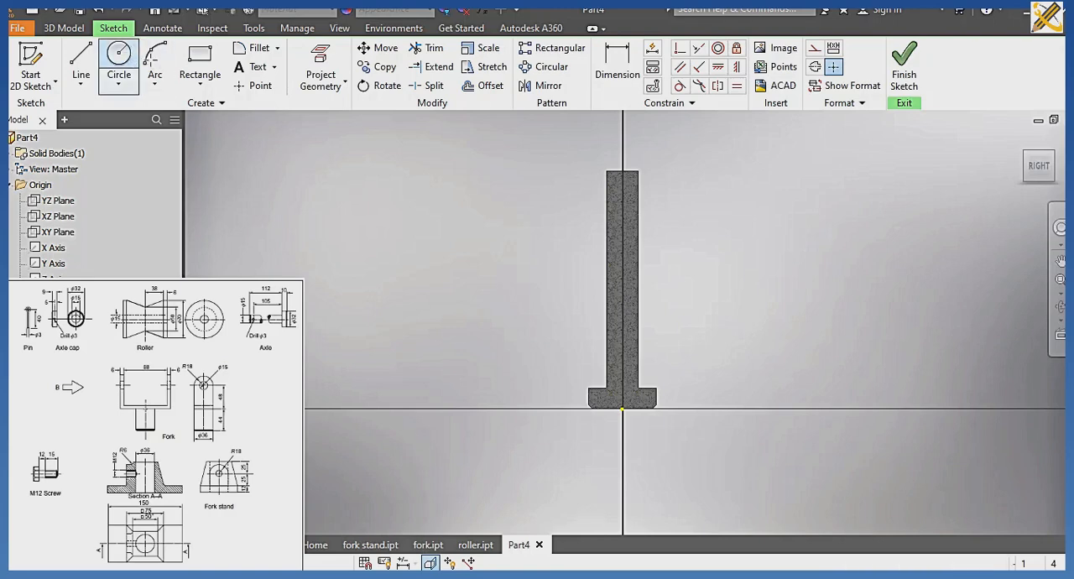
pyautogui.click(621, 187)
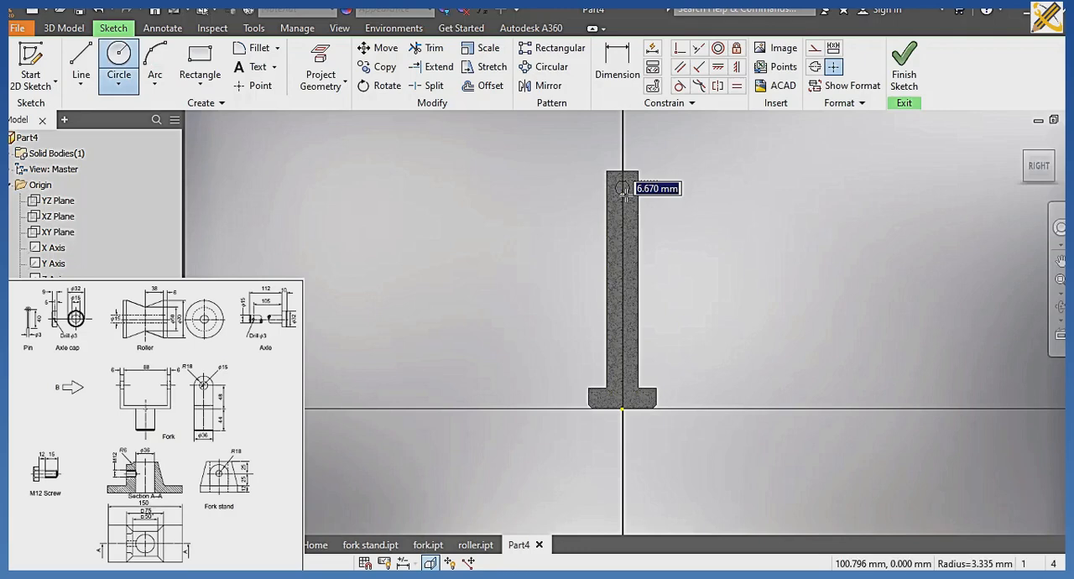
pyautogui.write('3')
pyautogui.press('Return')
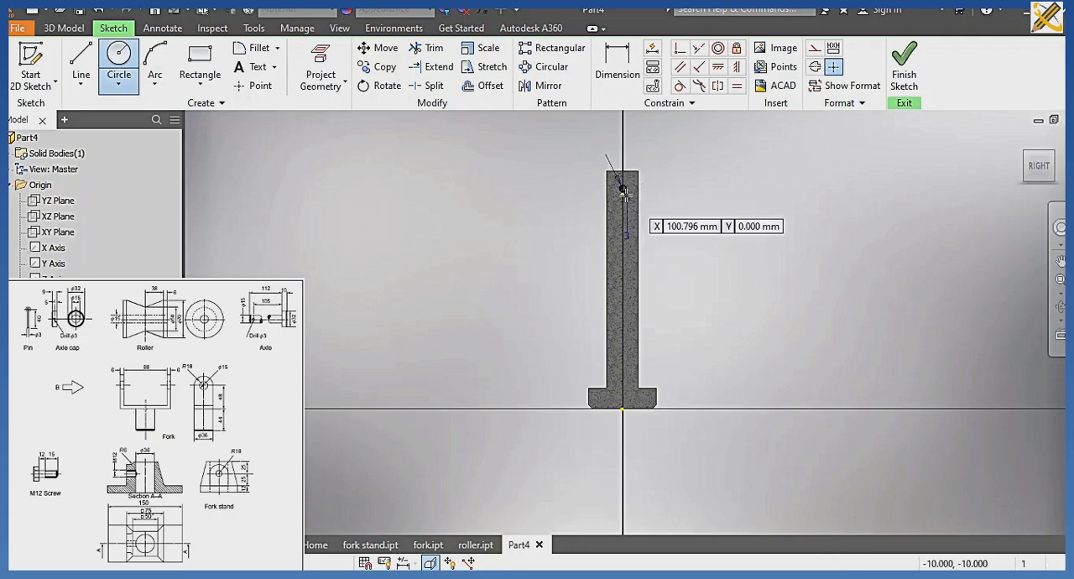
# Dimension the circle's centre 105 mm from the upper edge of the axle's head and finish the sketch.
pyautogui.scroll(3, 625, 194)
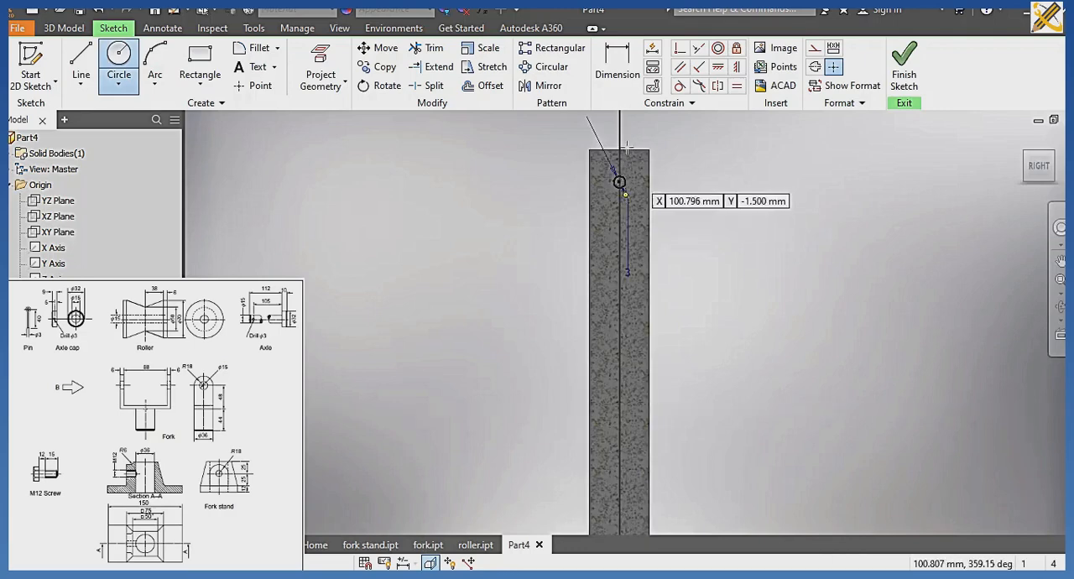
pyautogui.click(618, 76)
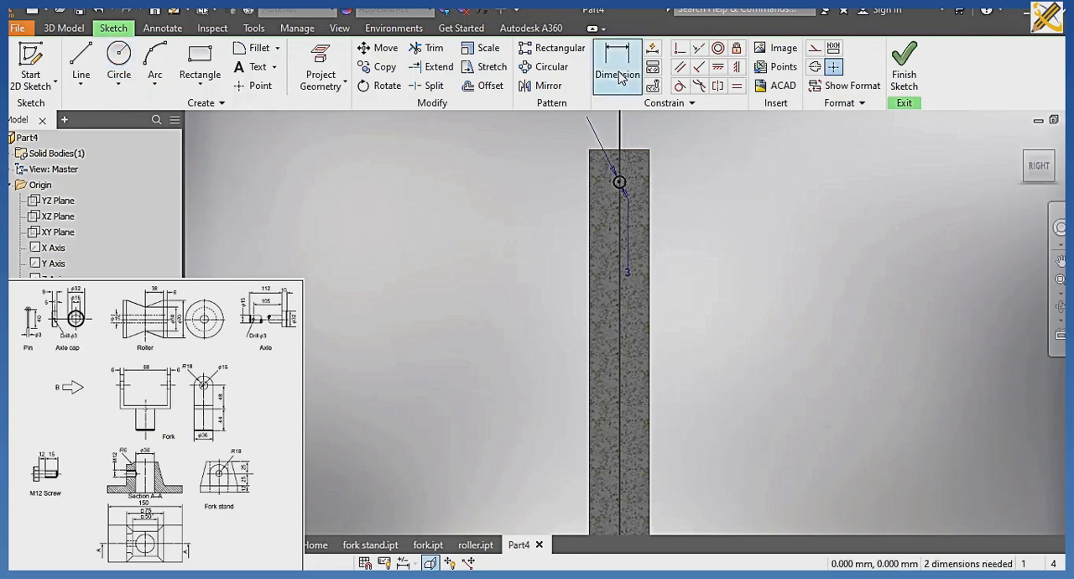
pyautogui.click(618, 76)
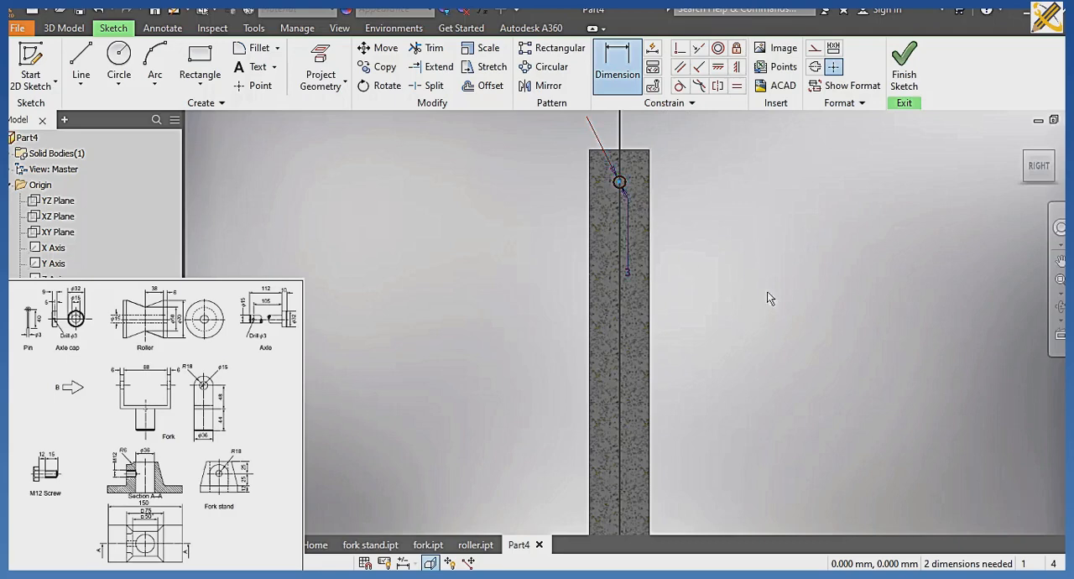
pyautogui.scroll(-3, 775, 436)
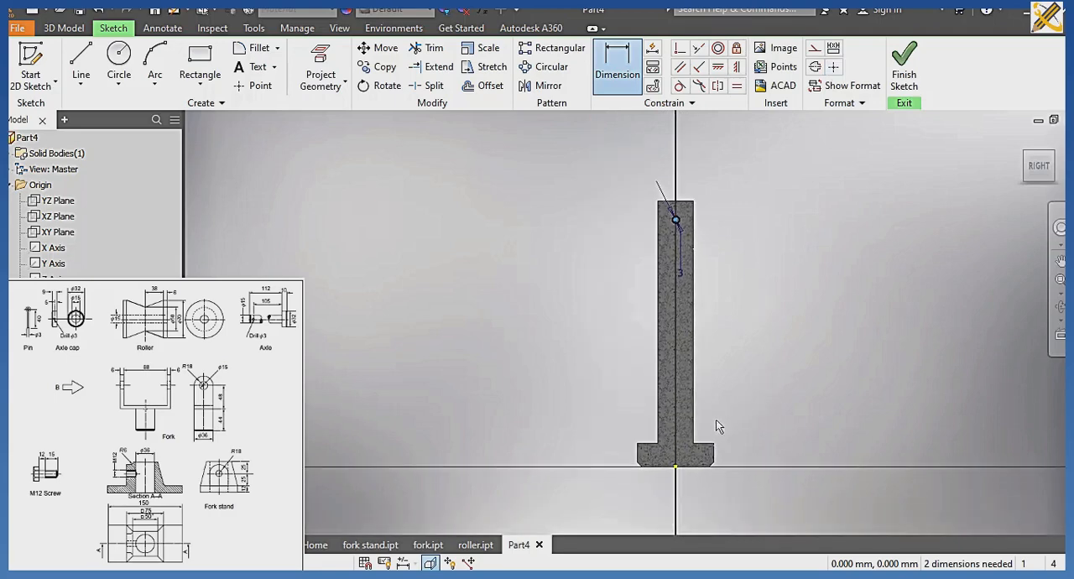
pyautogui.click(707, 445)
pyautogui.click(779, 388)
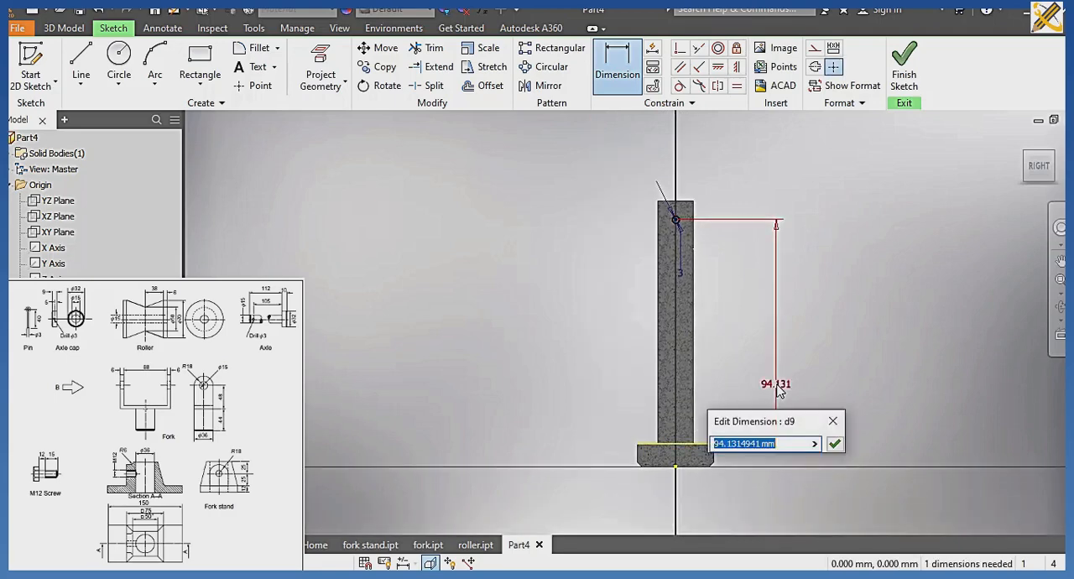
pyautogui.write('10')
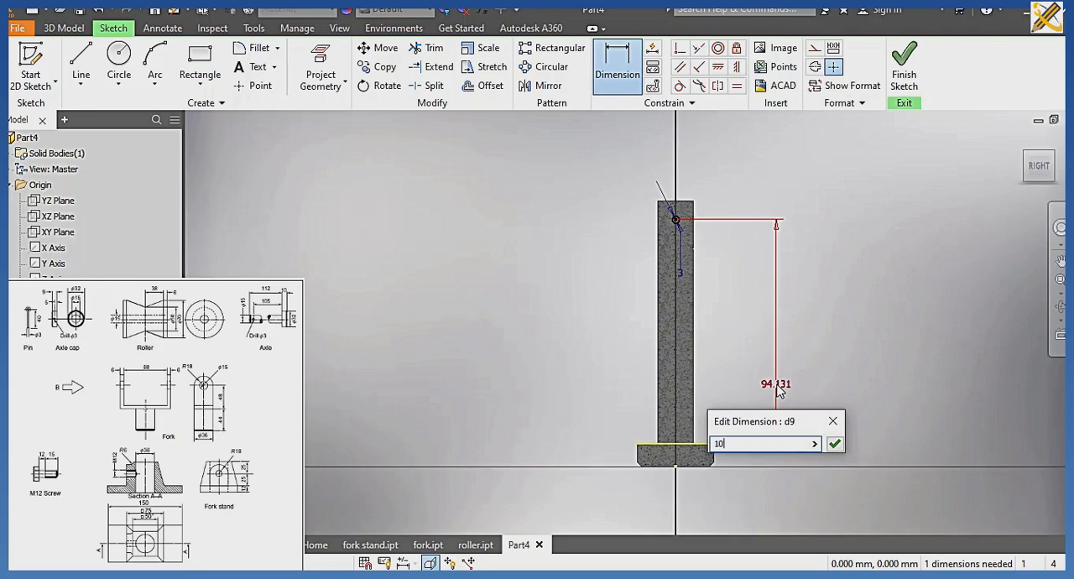
pyautogui.write('5')
pyautogui.press('Return')
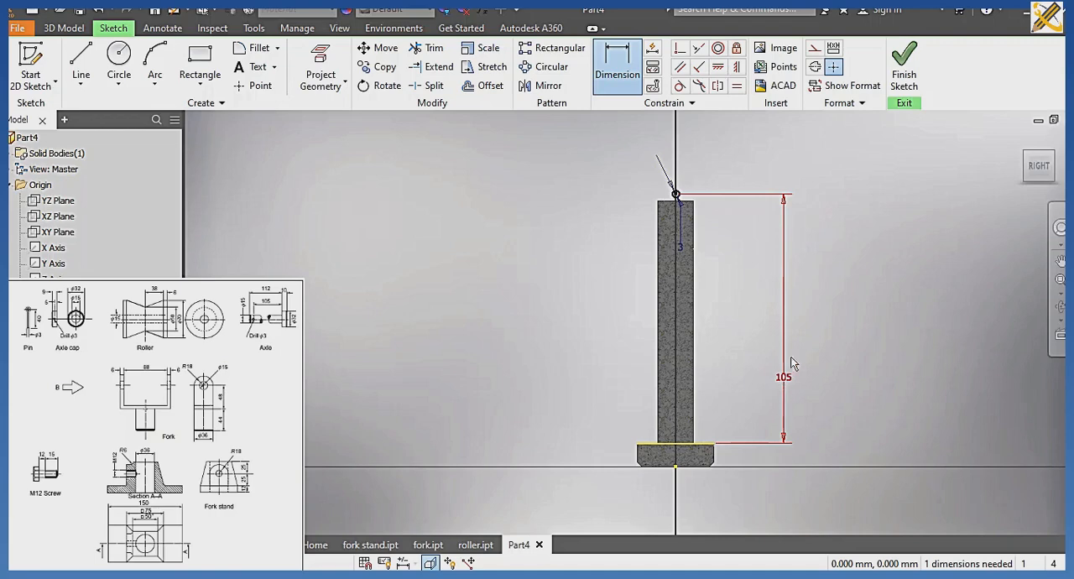
pyautogui.click(896, 78)
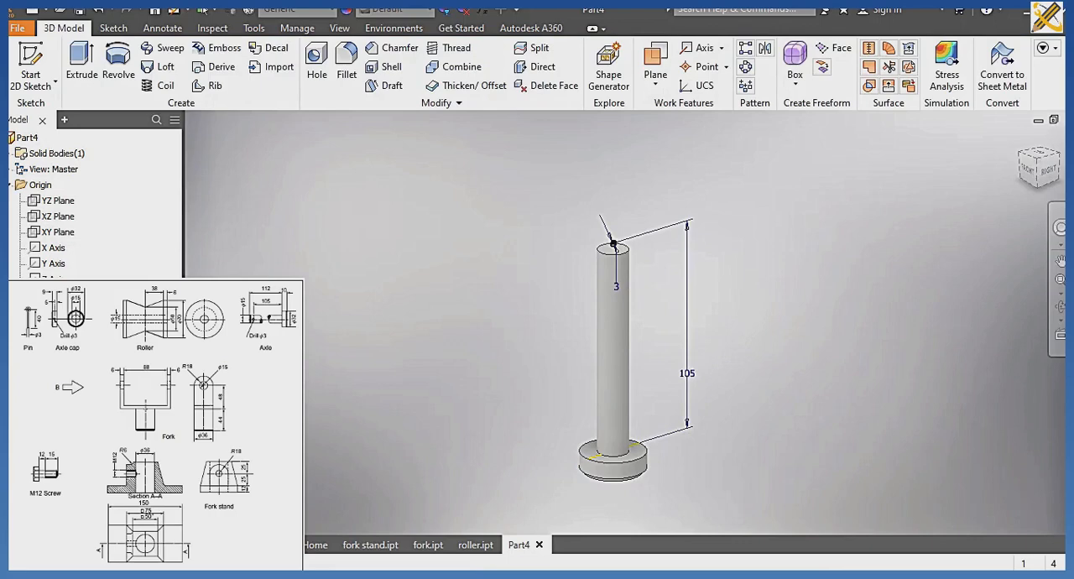
# Edit the axle's revolve profile sketch, set its overall height to 122 mm, and finish the sketch.
pyautogui.doubleClick(614, 244)
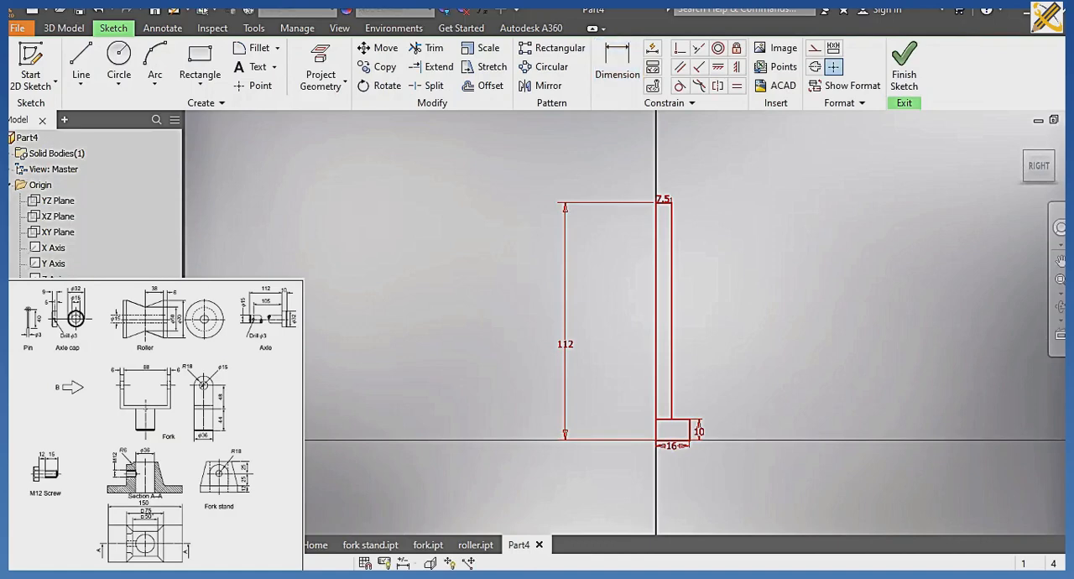
pyautogui.doubleClick(565, 343)
pyautogui.write('12')
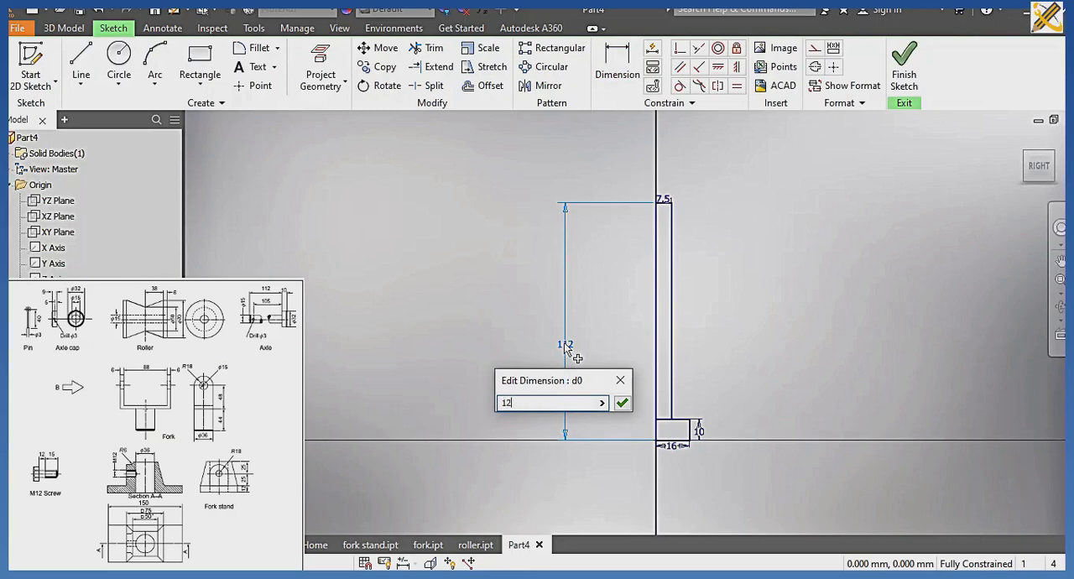
pyautogui.write('2')
pyautogui.press('Return')
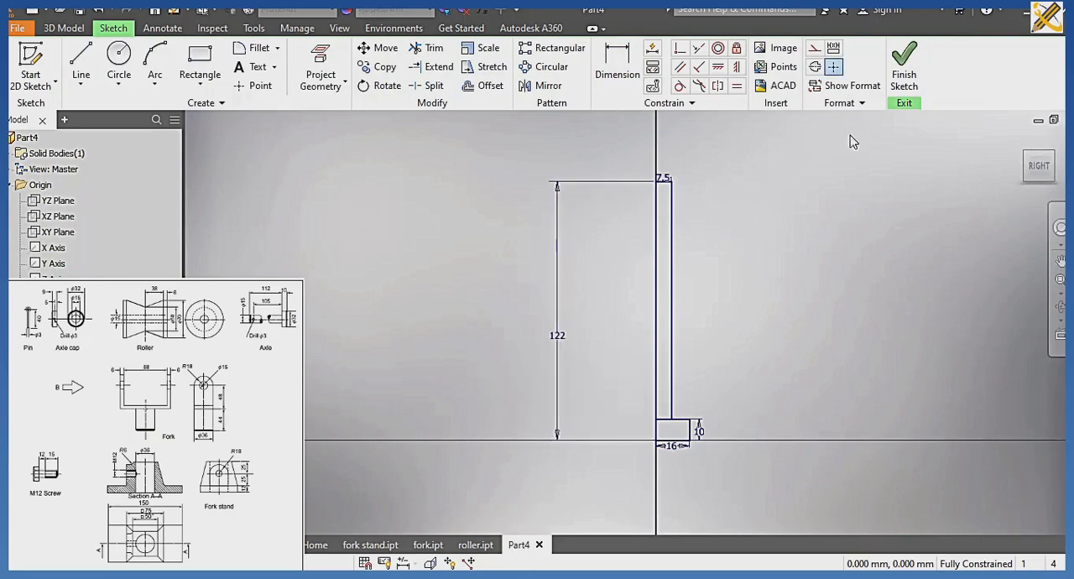
pyautogui.click(902, 76)
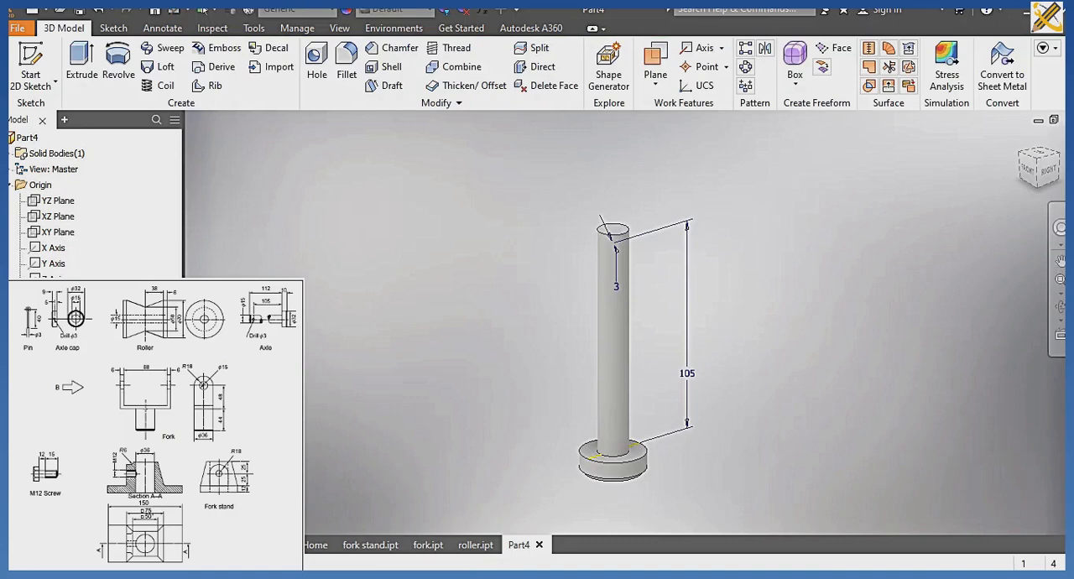
# Extrude the 3 mm circle as a symmetric cut with extents All to make the pin hole through the stem.
pyautogui.doubleClick(613, 243)
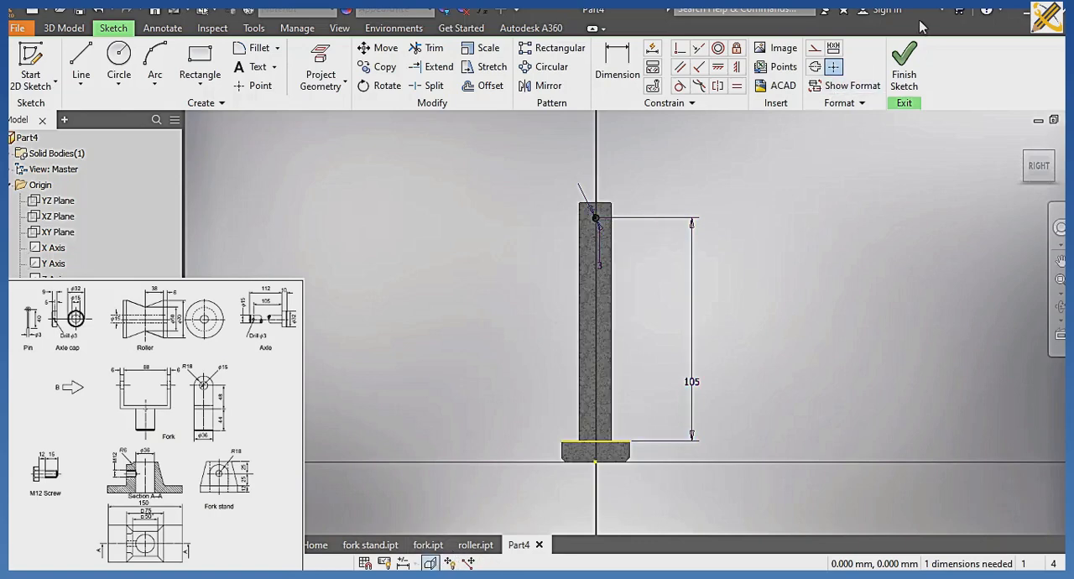
pyautogui.click(904, 66)
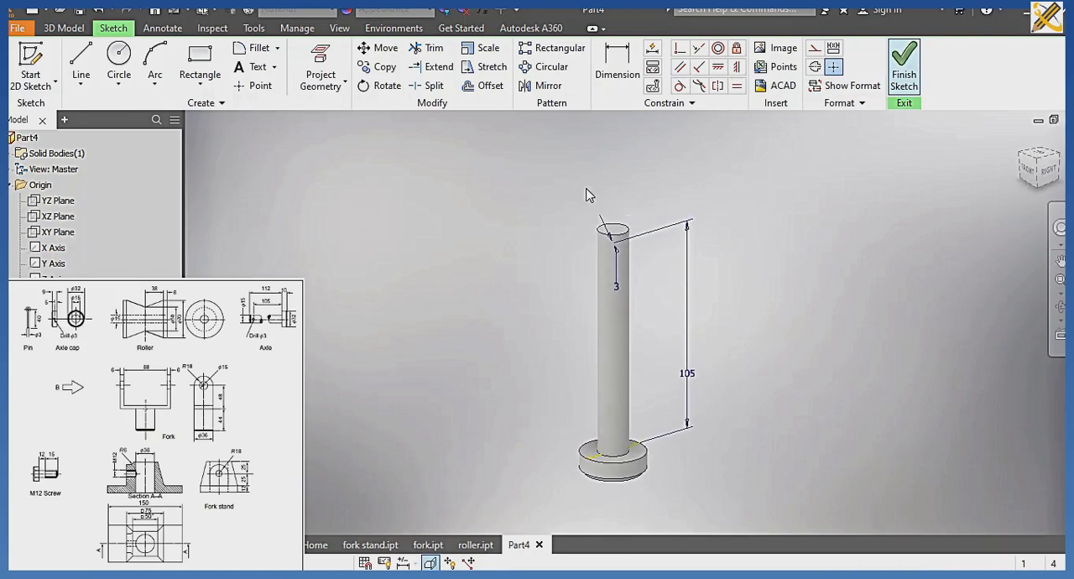
pyautogui.click(97, 59)
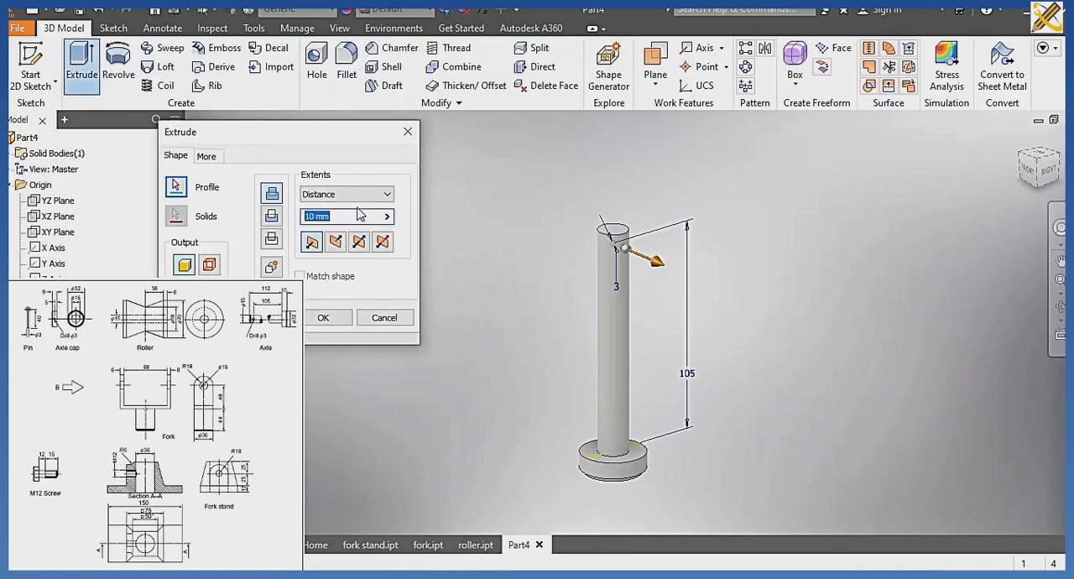
pyautogui.click(359, 242)
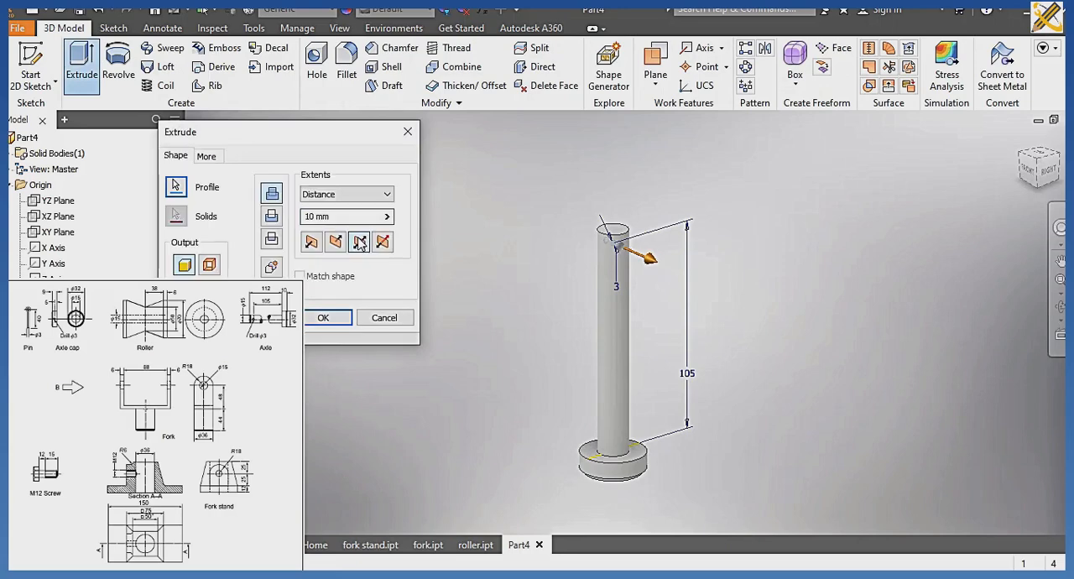
pyautogui.click(385, 193)
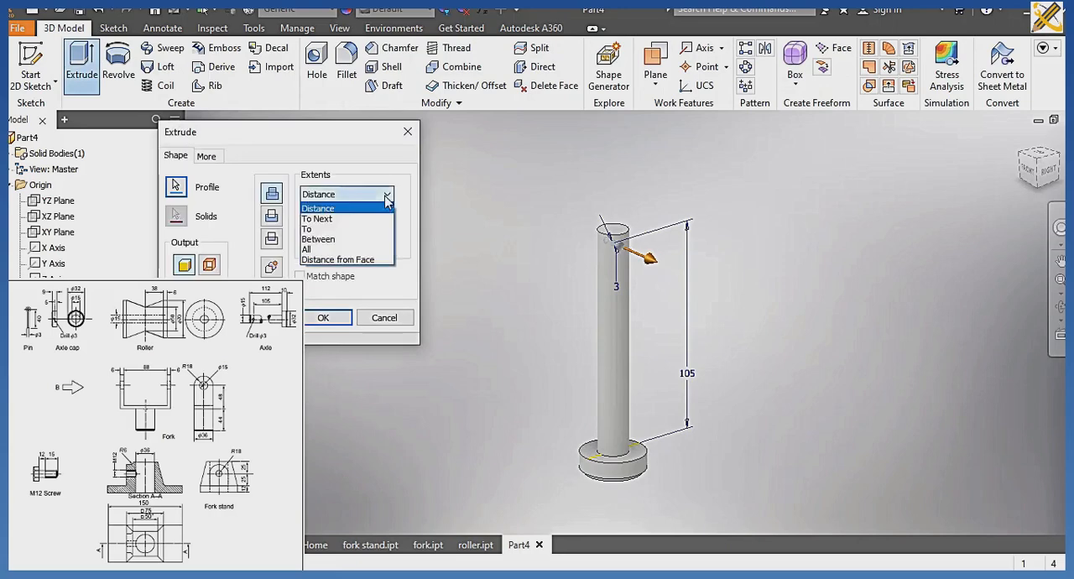
pyautogui.click(337, 251)
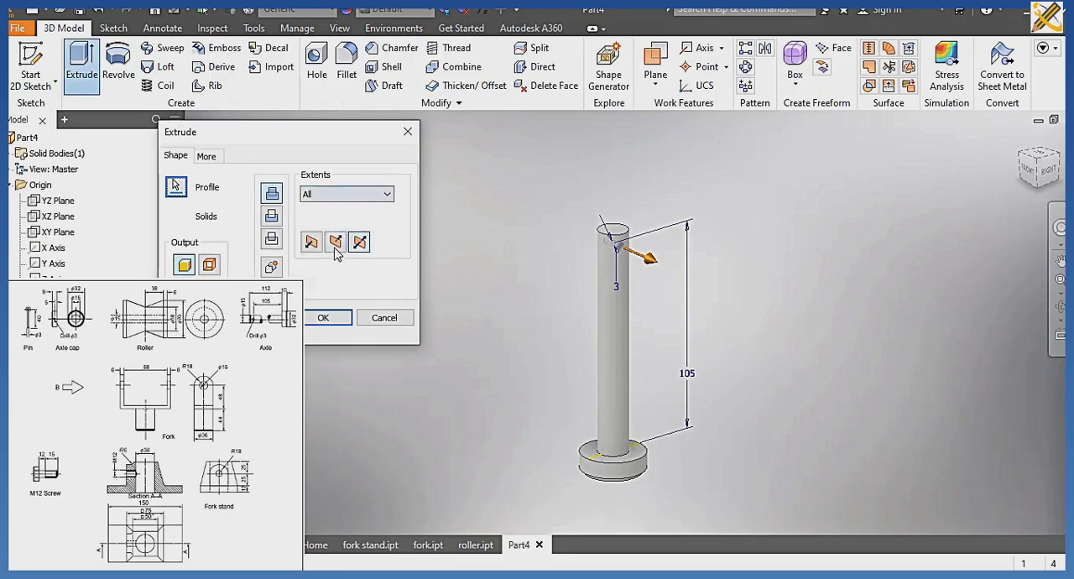
pyautogui.click(271, 216)
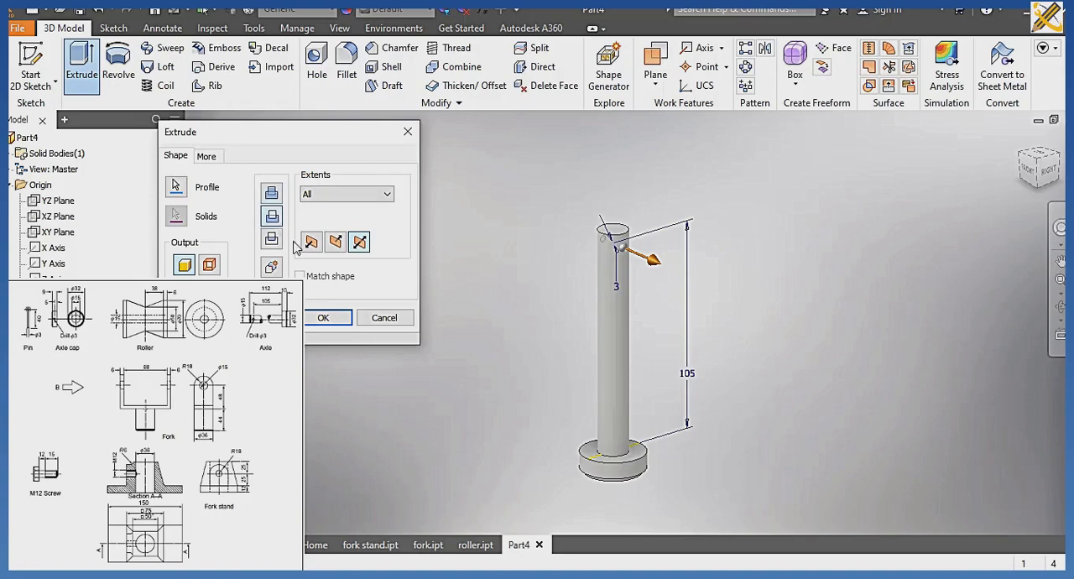
pyautogui.click(336, 317)
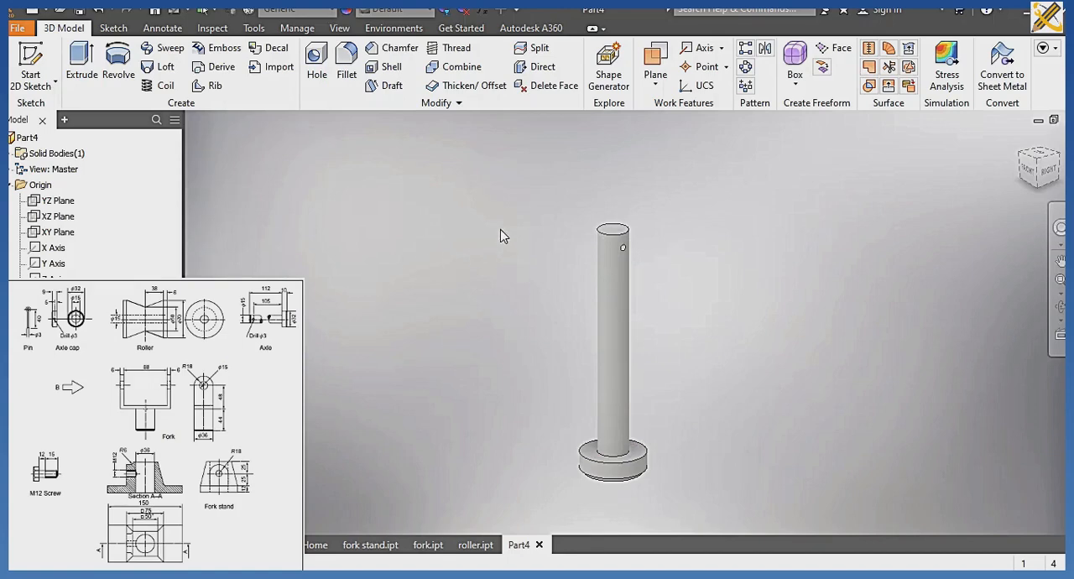
# Assign the material Silver to the axle.
pyautogui.click(302, 9)
pyautogui.scroll(-3, 304, 139)
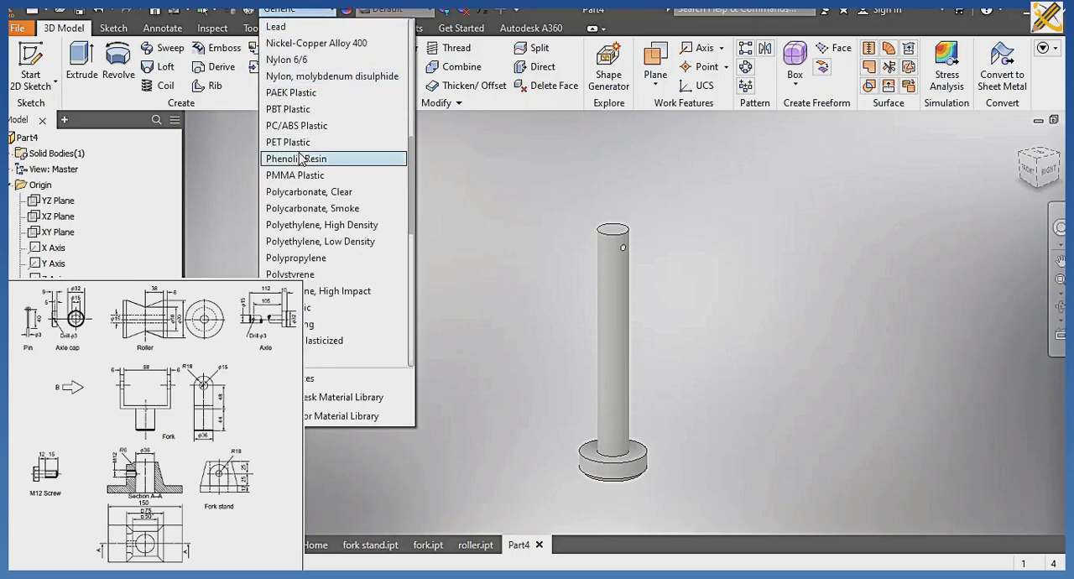
pyautogui.scroll(-3, 302, 160)
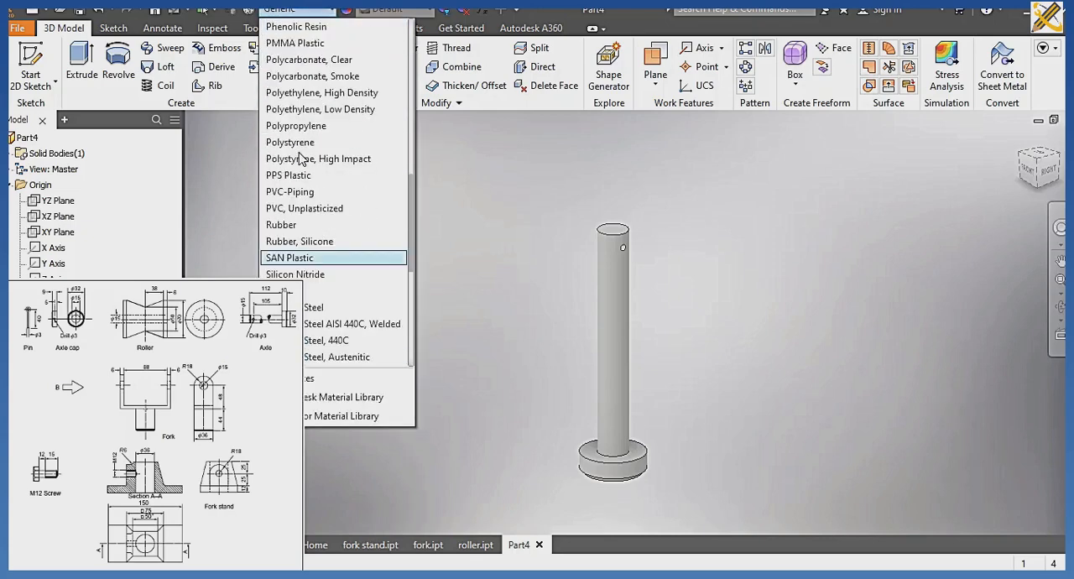
pyautogui.click(395, 290)
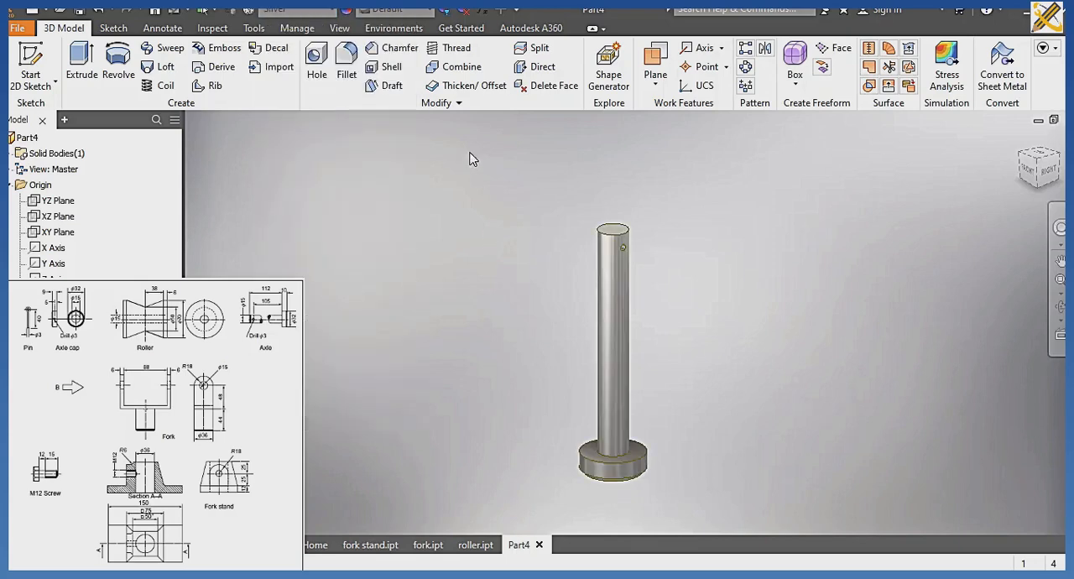
# Set the visual style of the axle model to Realistic.
pyautogui.click(339, 27)
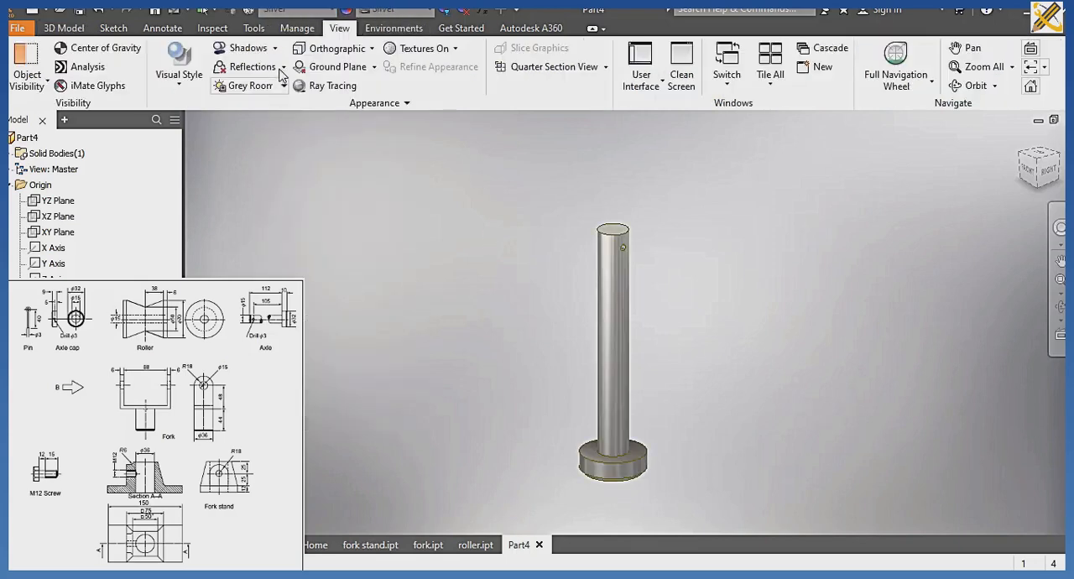
pyautogui.click(201, 77)
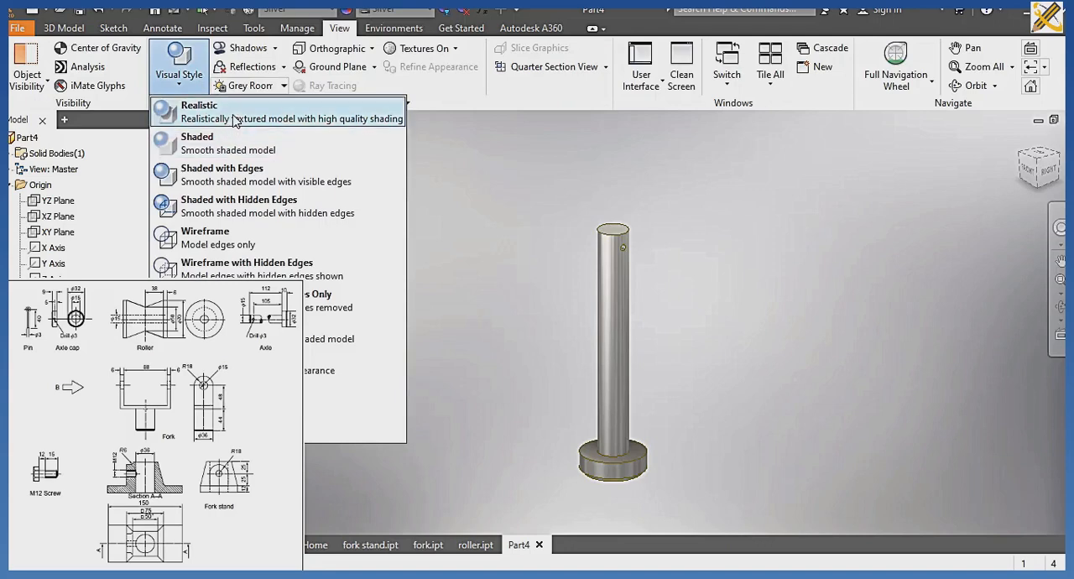
pyautogui.click(235, 119)
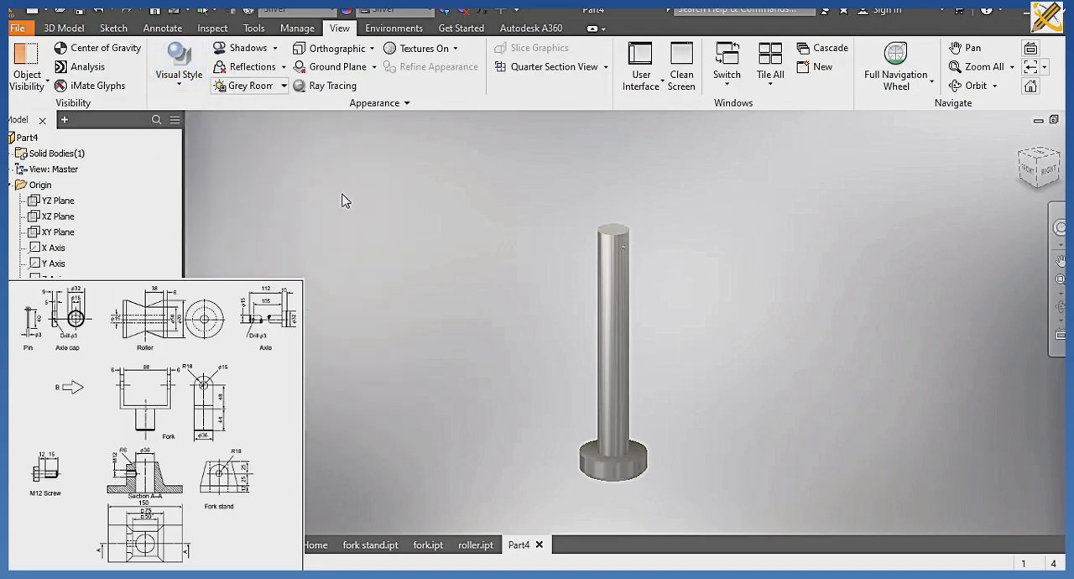
# Save the finished part in the CABLE ROLLER folder with the file name axle.
pyautogui.hotkey('ctrl', 's')
pyautogui.write('axle')
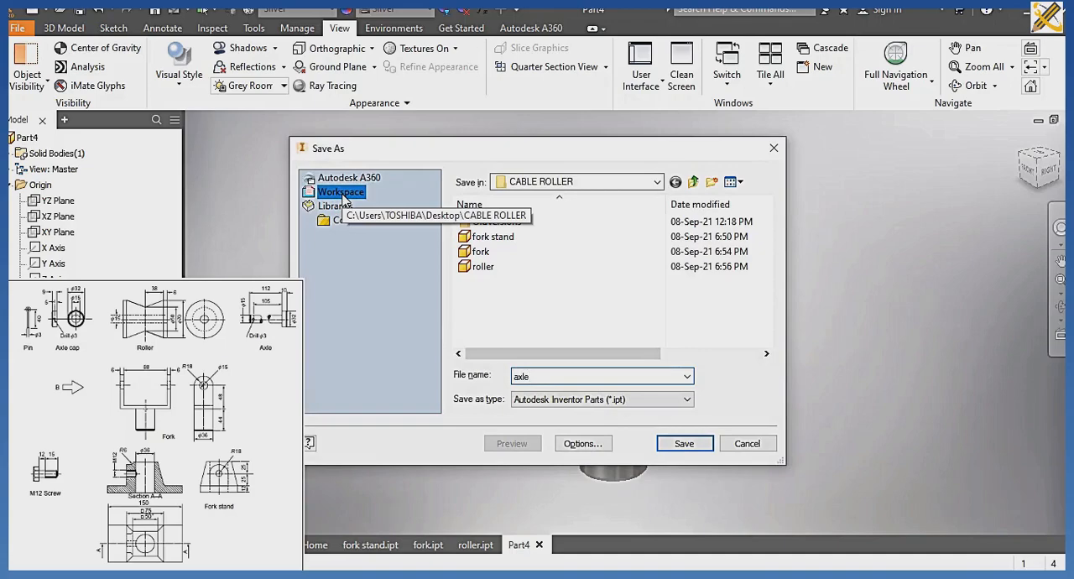
pyautogui.press('Return')
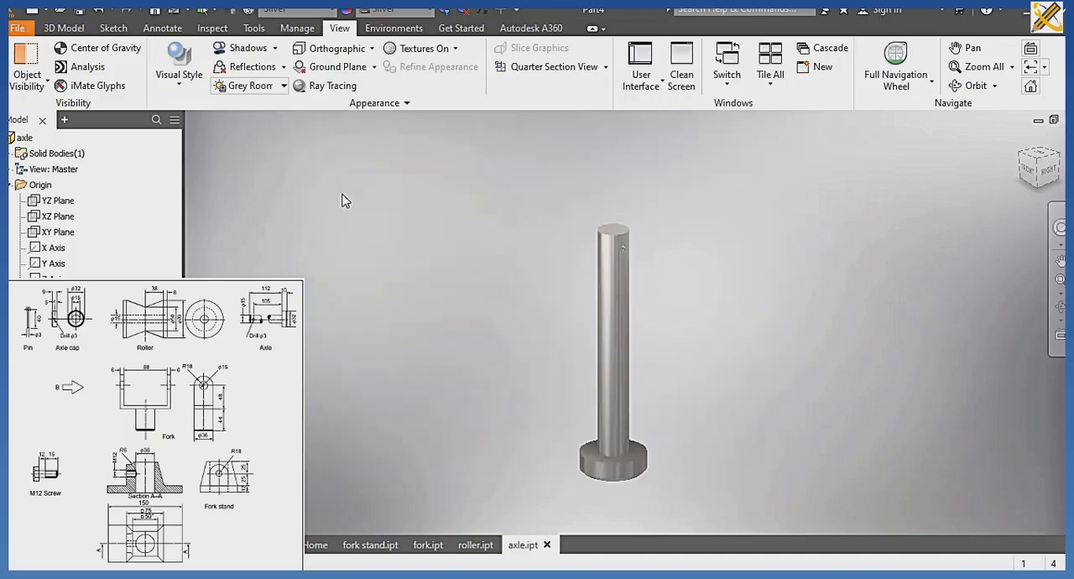
# Create a new part from the metric Standard (mm).ipt template, accepting the style library definitions.
pyautogui.hotkey('ctrl', 'n')
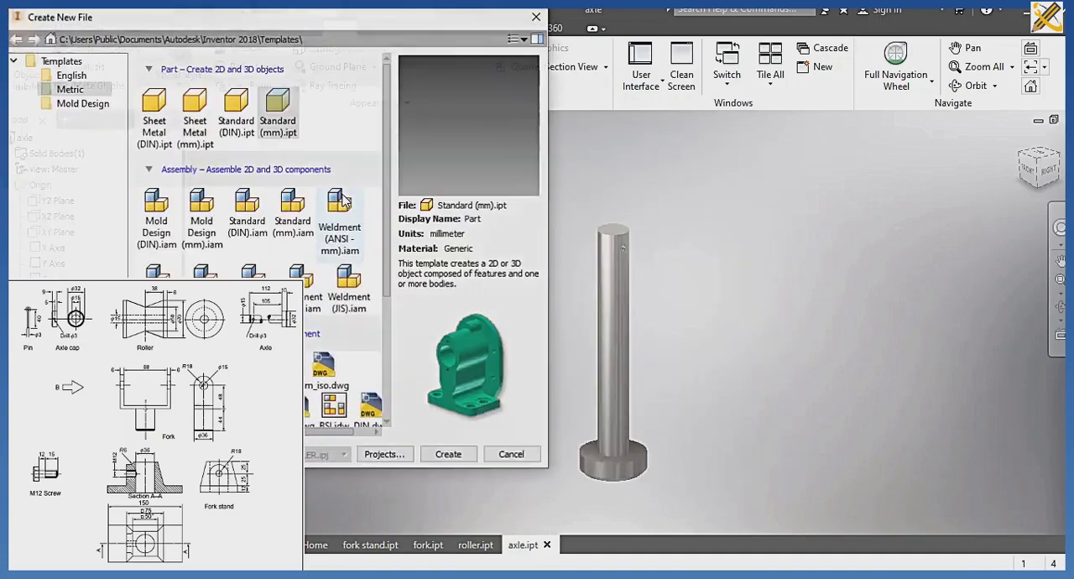
pyautogui.click(448, 455)
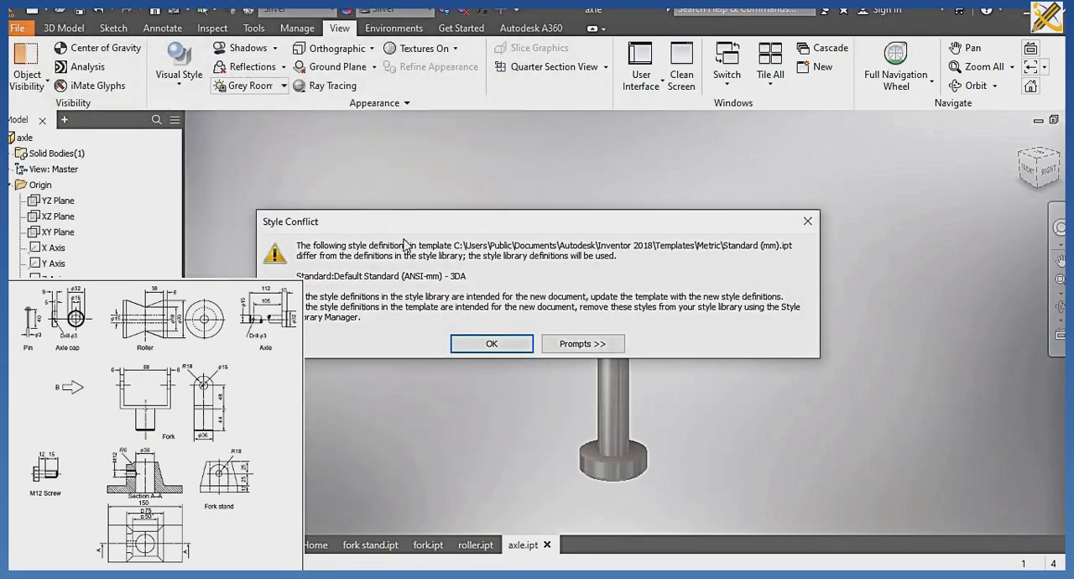
pyautogui.click(476, 341)
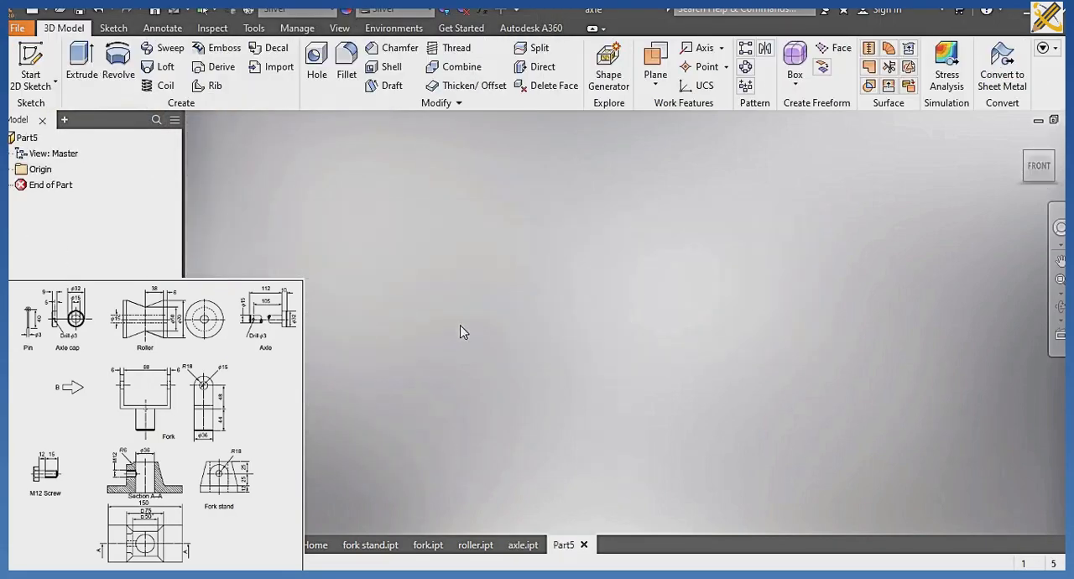
# Sketch two concentric circles of 32 mm and 15 mm diameter at the origin on the YZ plane and finish the sketch.
pyautogui.click(30, 55)
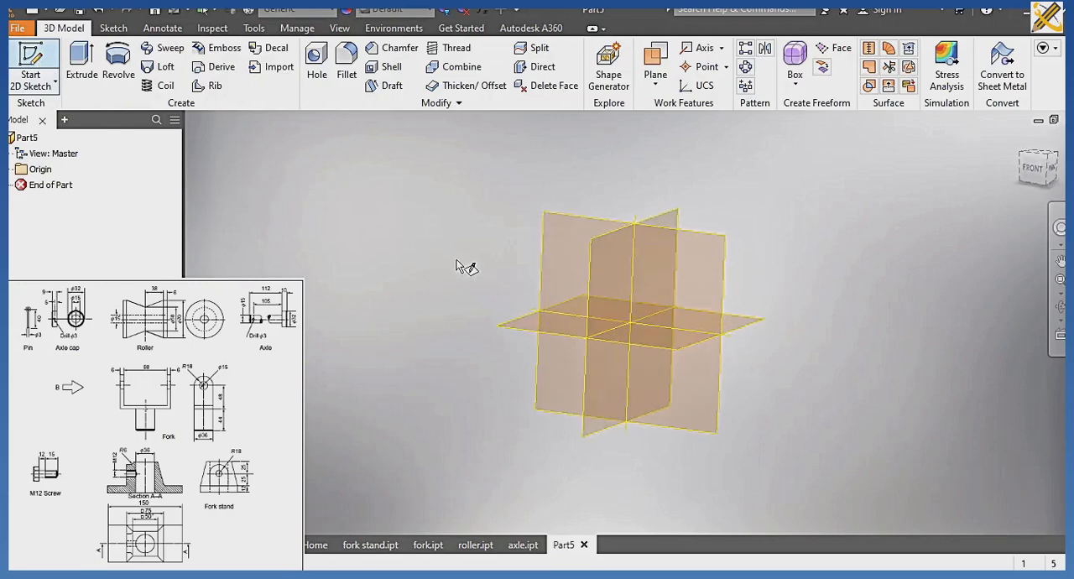
pyautogui.click(553, 256)
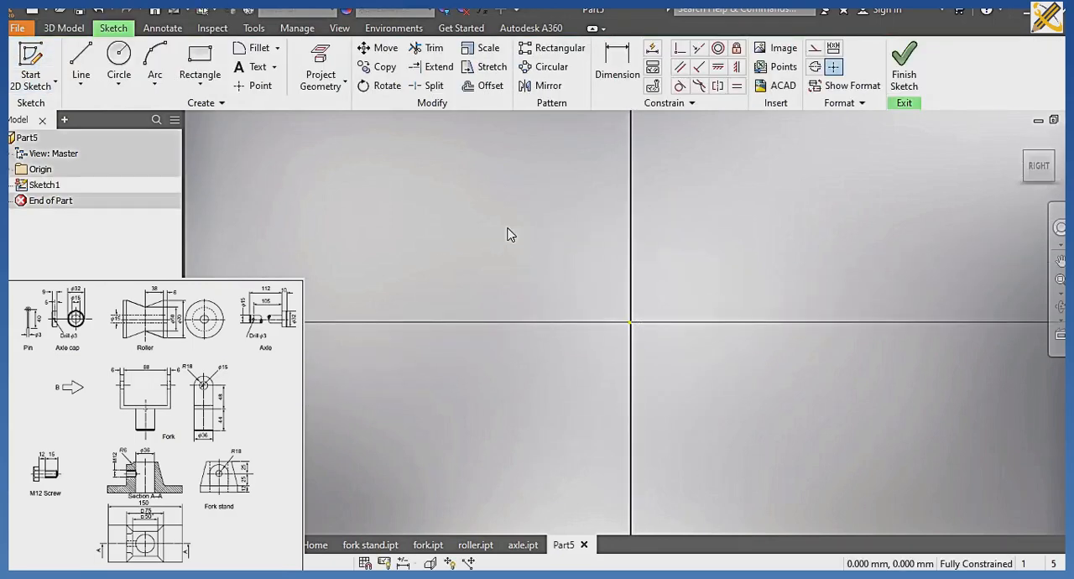
pyautogui.click(128, 55)
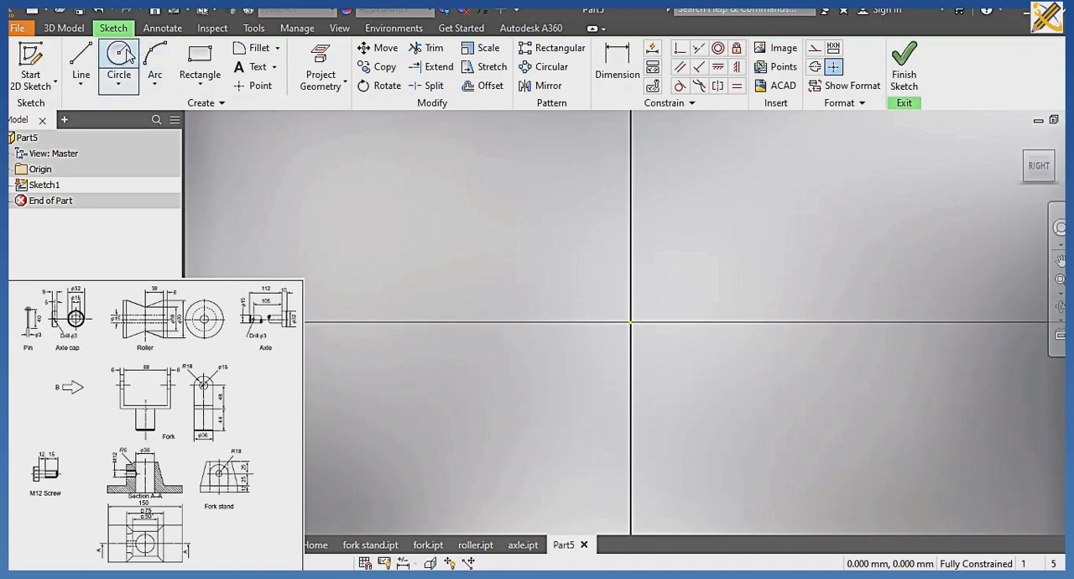
pyautogui.click(628, 322)
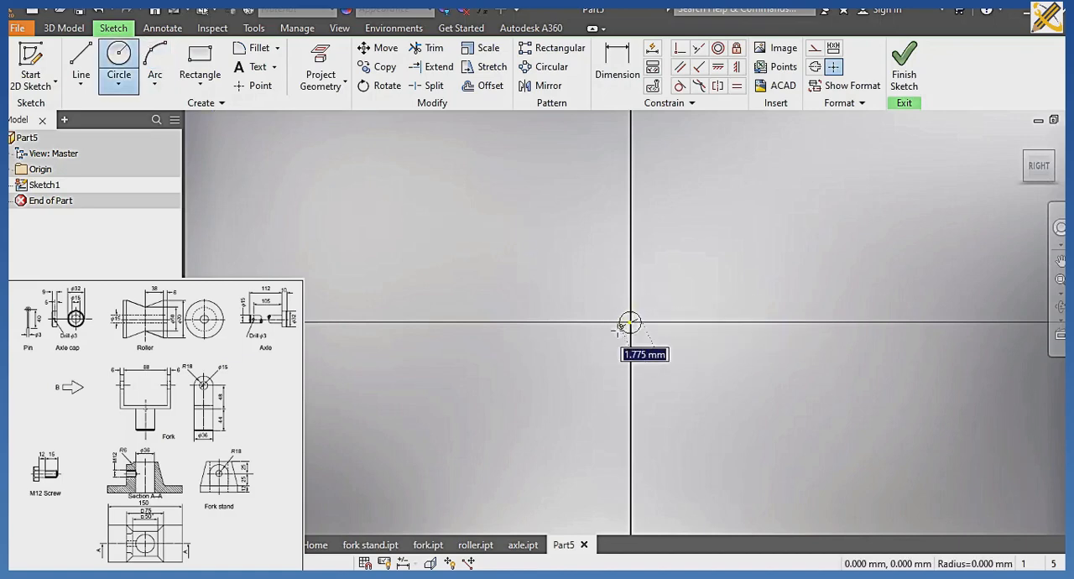
pyautogui.write('32')
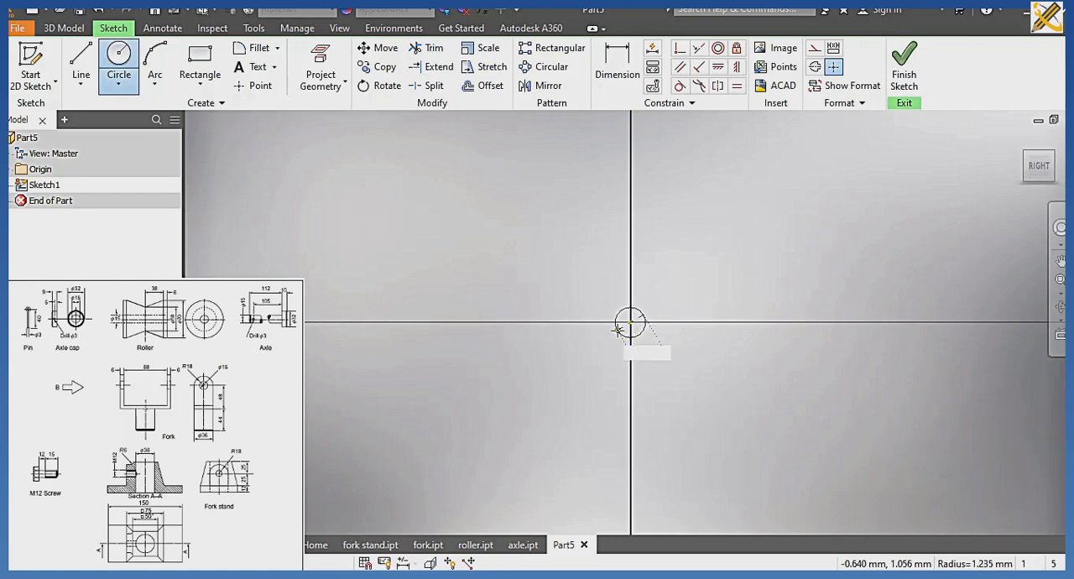
pyautogui.press('Return')
pyautogui.click(628, 322)
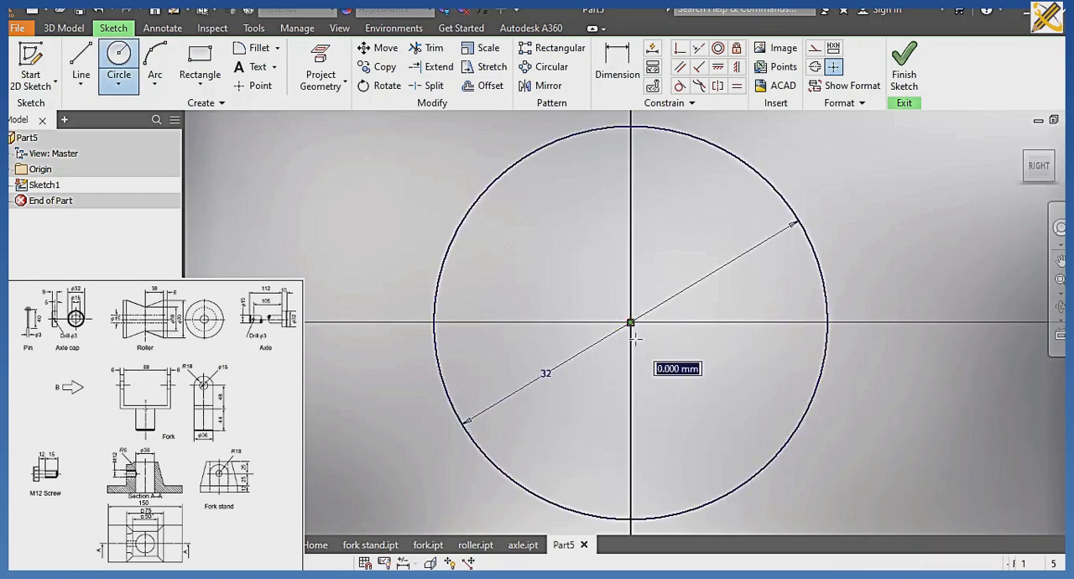
pyautogui.write('15')
pyautogui.press('Tab')
pyautogui.press('Return')
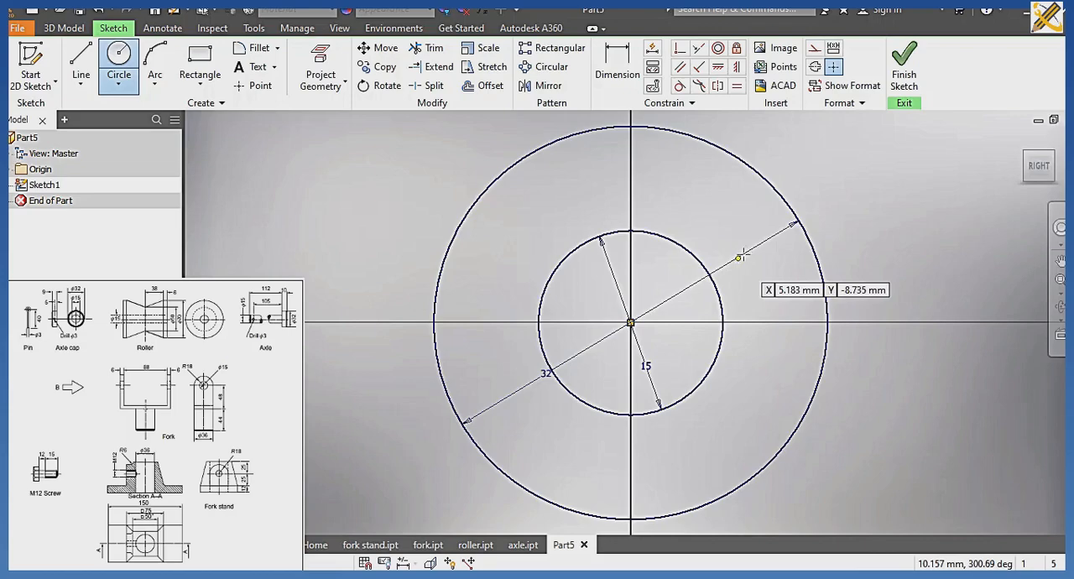
pyautogui.click(904, 67)
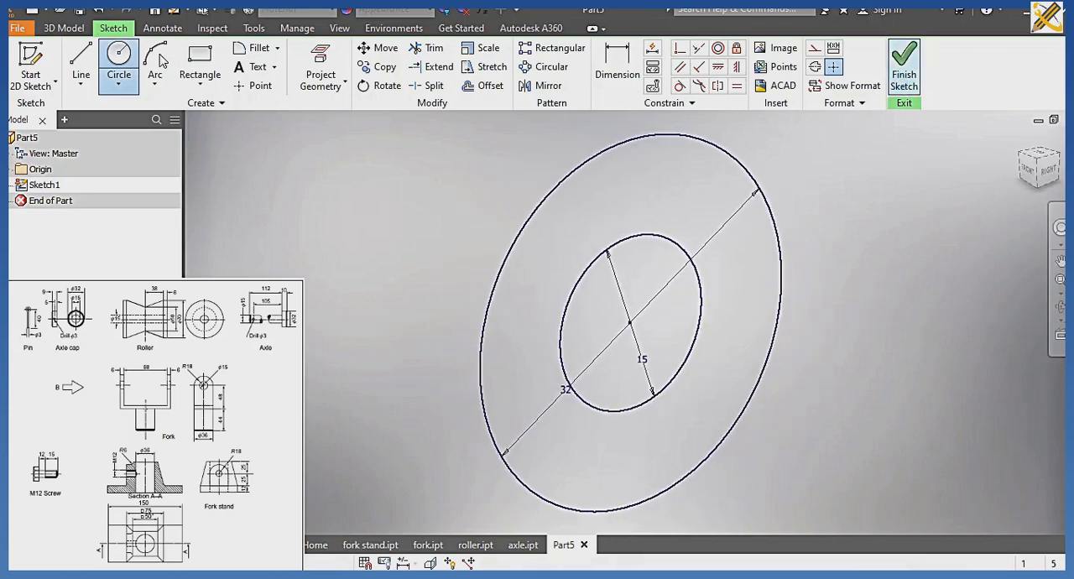
# Extrude the ring between the two circles symmetrically by 9 mm to form the axle cap body.
pyautogui.click(91, 67)
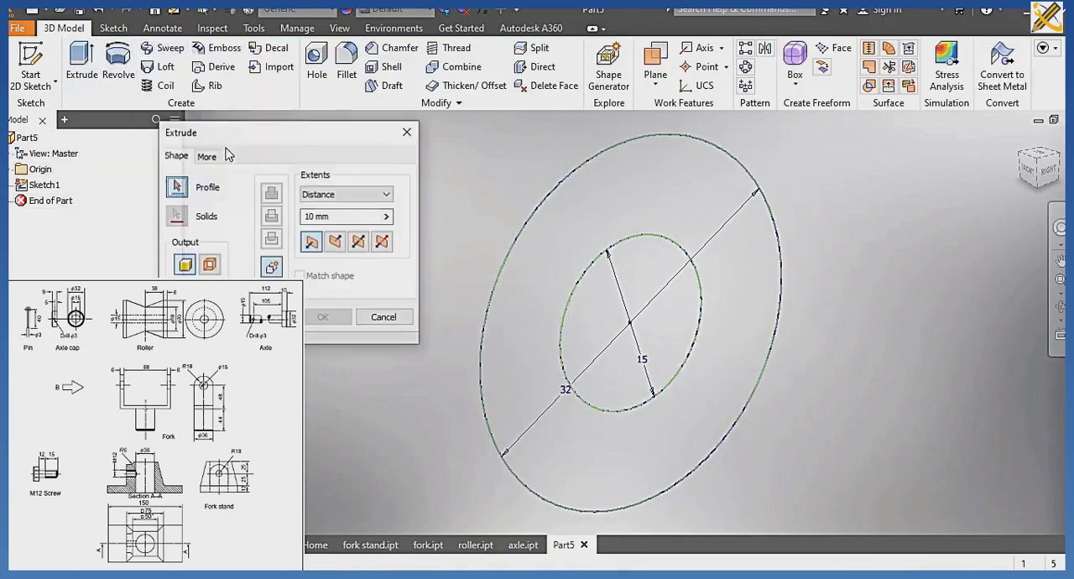
pyautogui.click(586, 202)
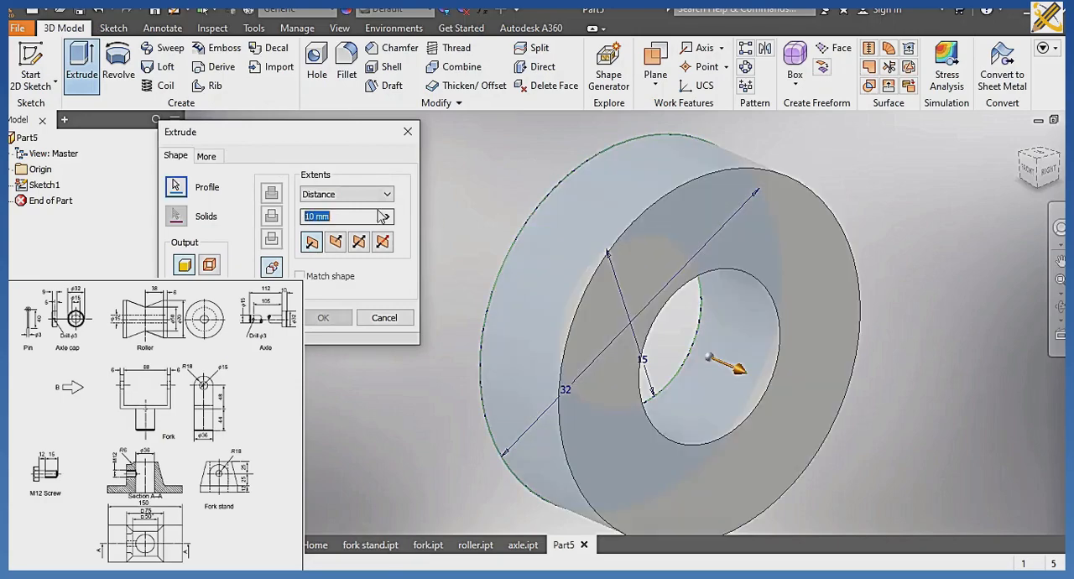
pyautogui.write('9')
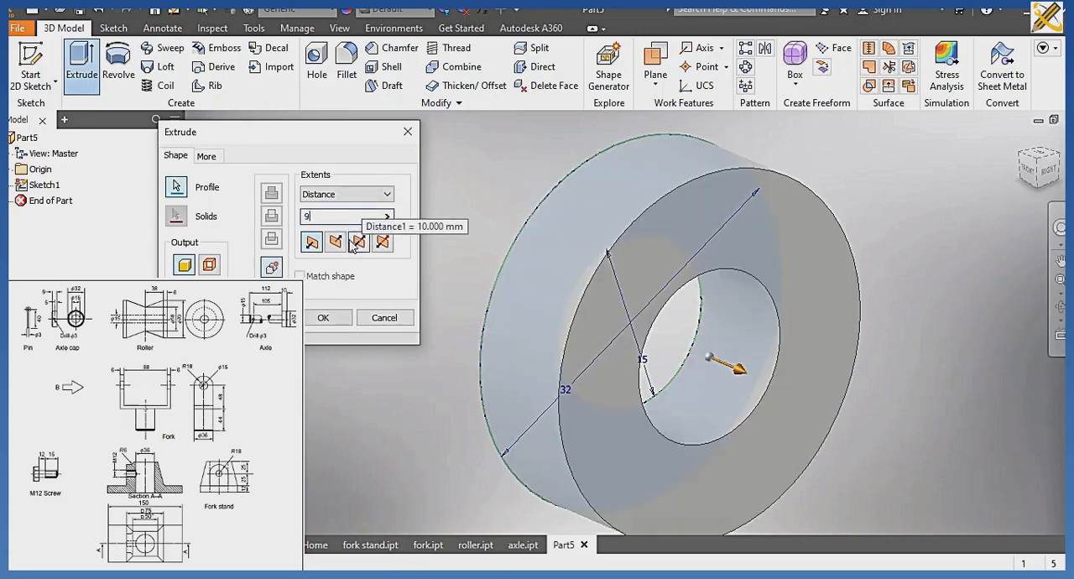
pyautogui.click(358, 244)
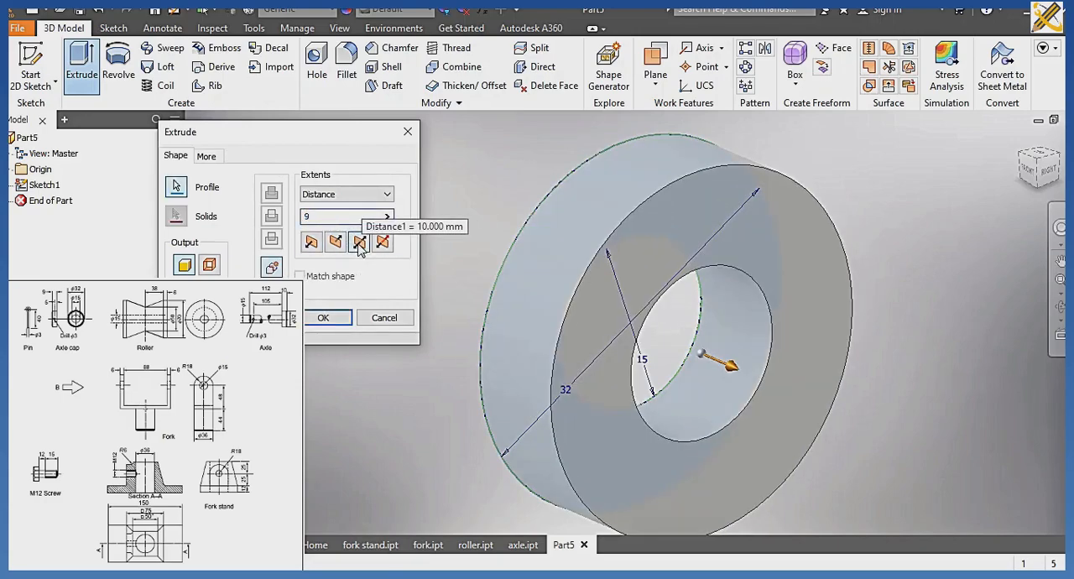
pyautogui.click(323, 317)
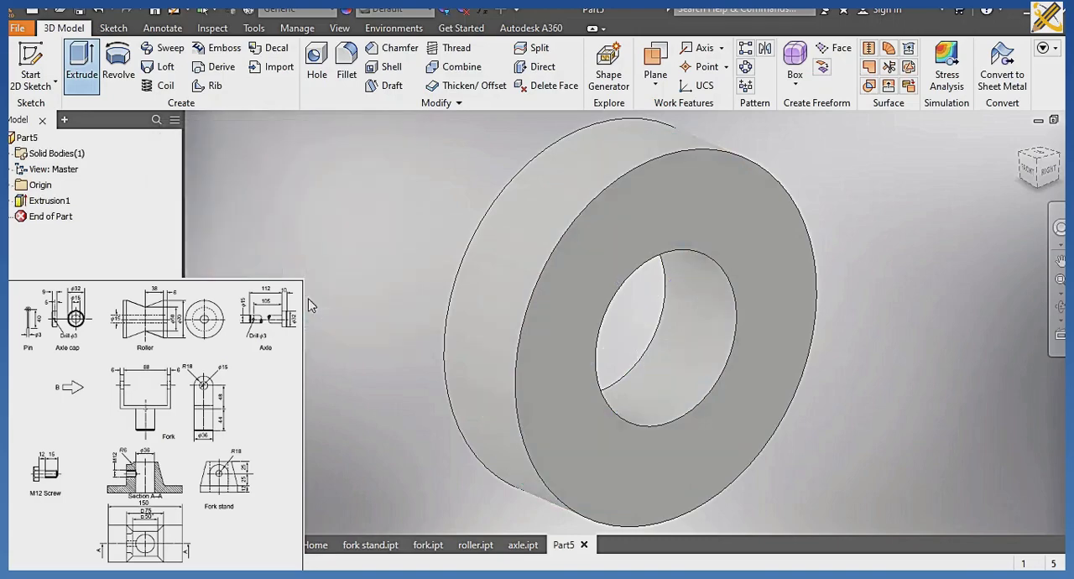
# Start a sketch on the XZ plane through the axle cap and slice the graphics at the sketch plane.
pyautogui.click(12, 185)
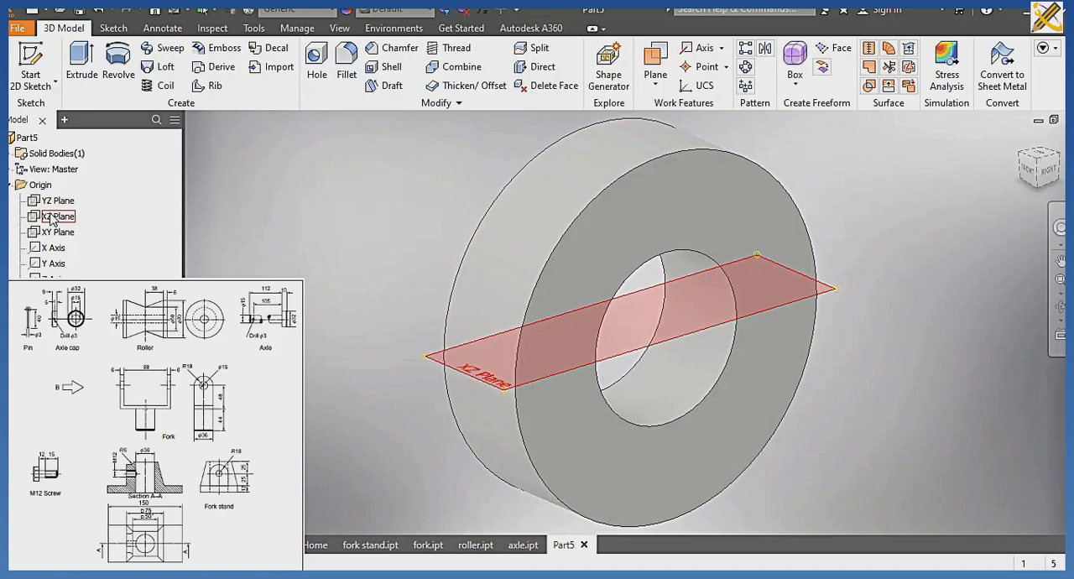
pyautogui.click(53, 216)
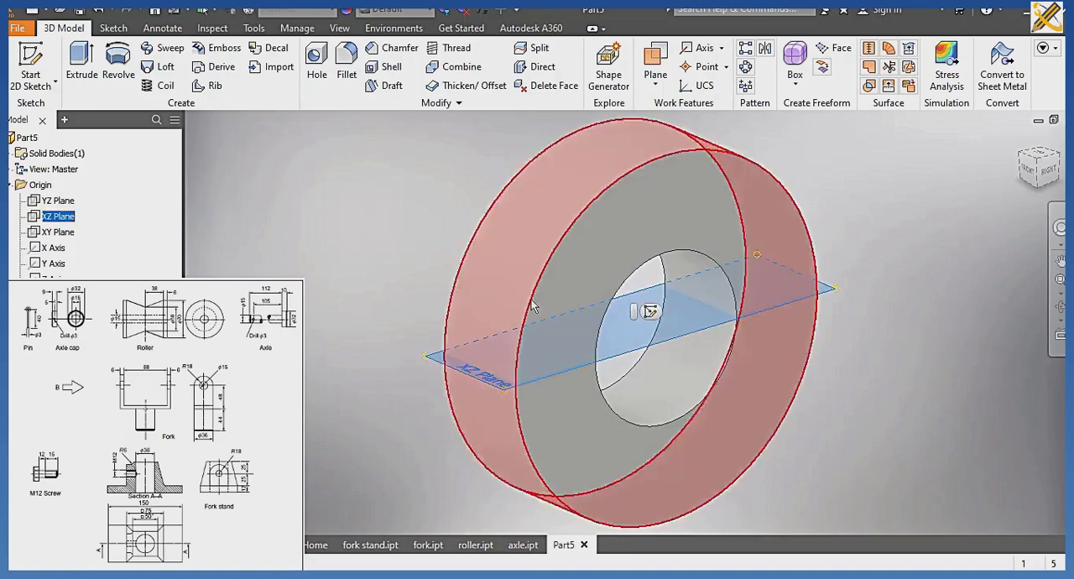
pyautogui.click(653, 313)
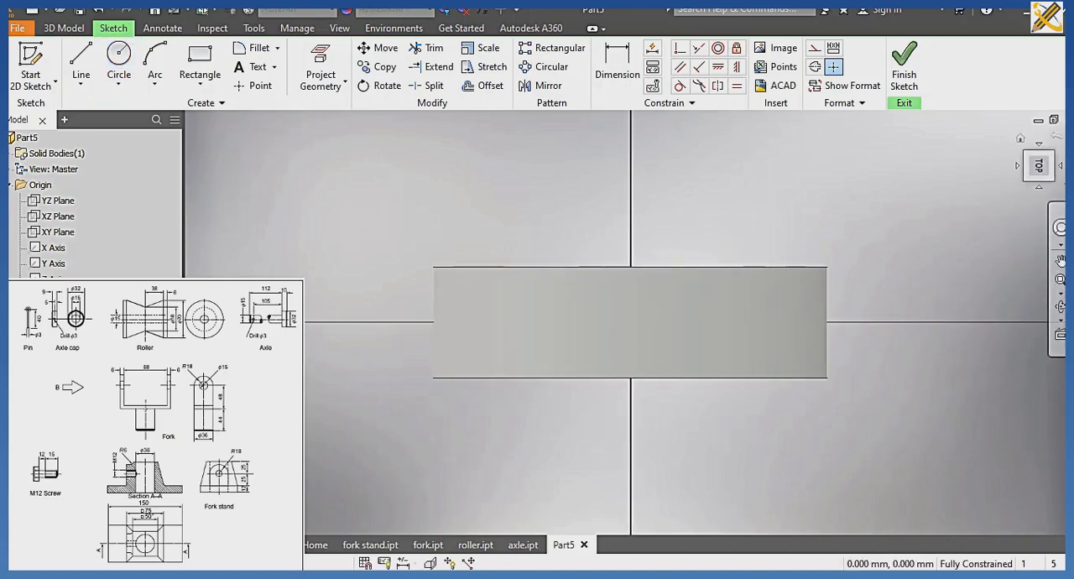
pyautogui.click(1067, 139)
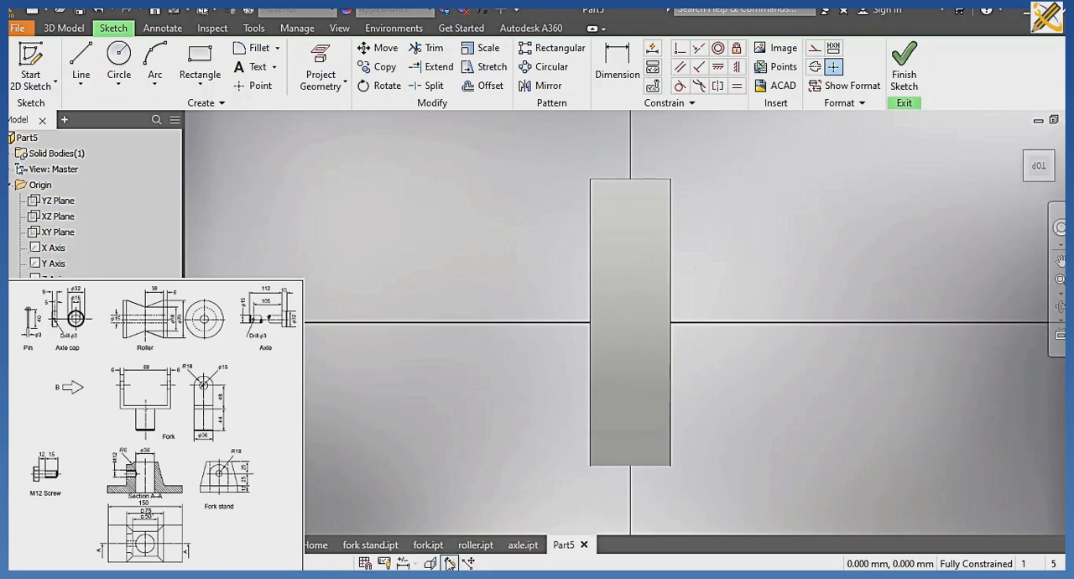
pyautogui.click(433, 563)
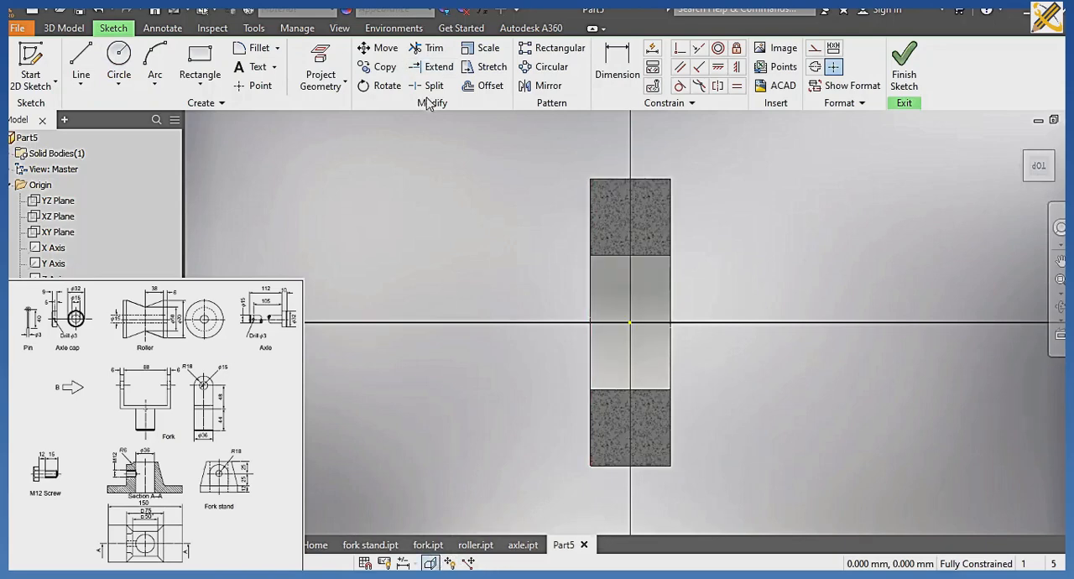
pyautogui.click(120, 56)
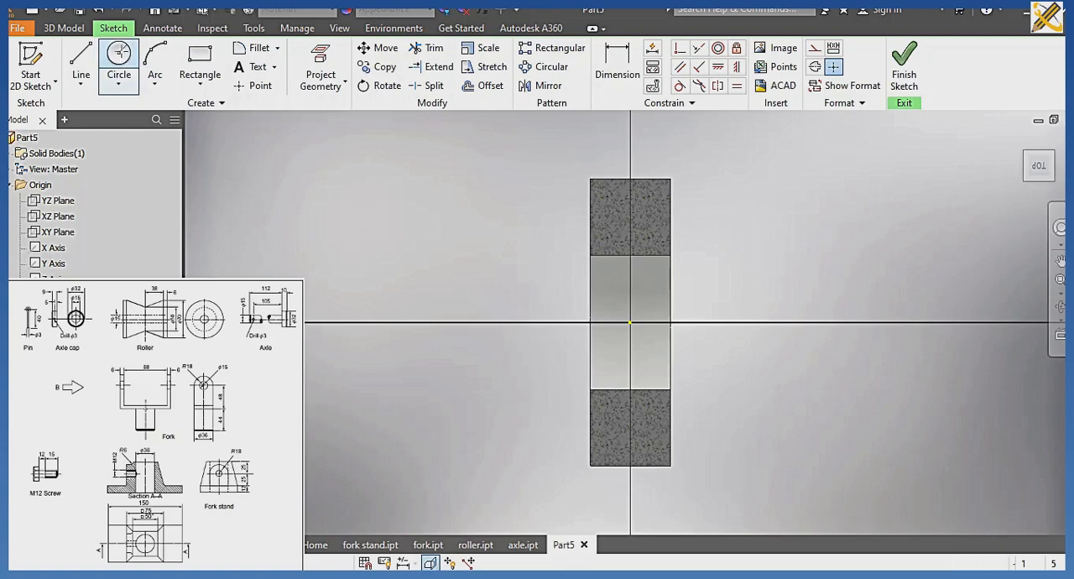
pyautogui.click(630, 322)
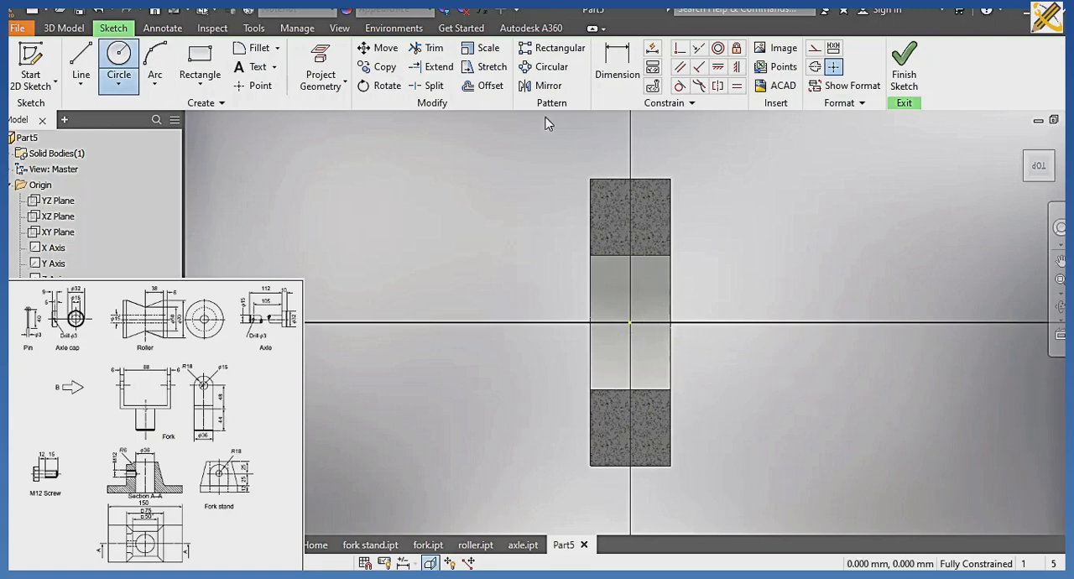
pyautogui.press('Escape')
# Draw a 3 mm diameter circle centred on the cap's axis, about 2.8 mm from the origin.
pyautogui.click(122, 63)
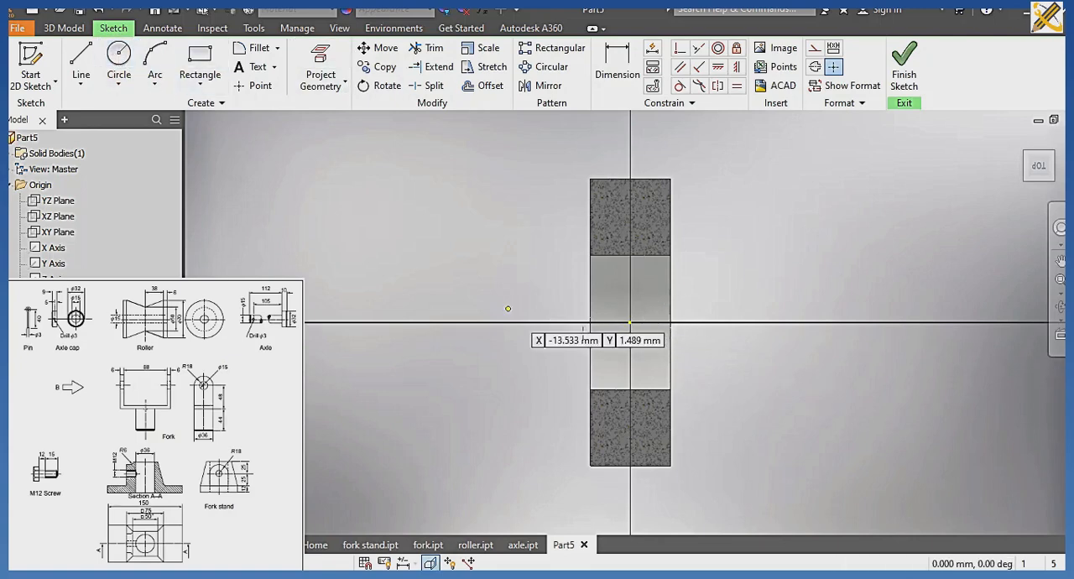
pyautogui.click(604, 324)
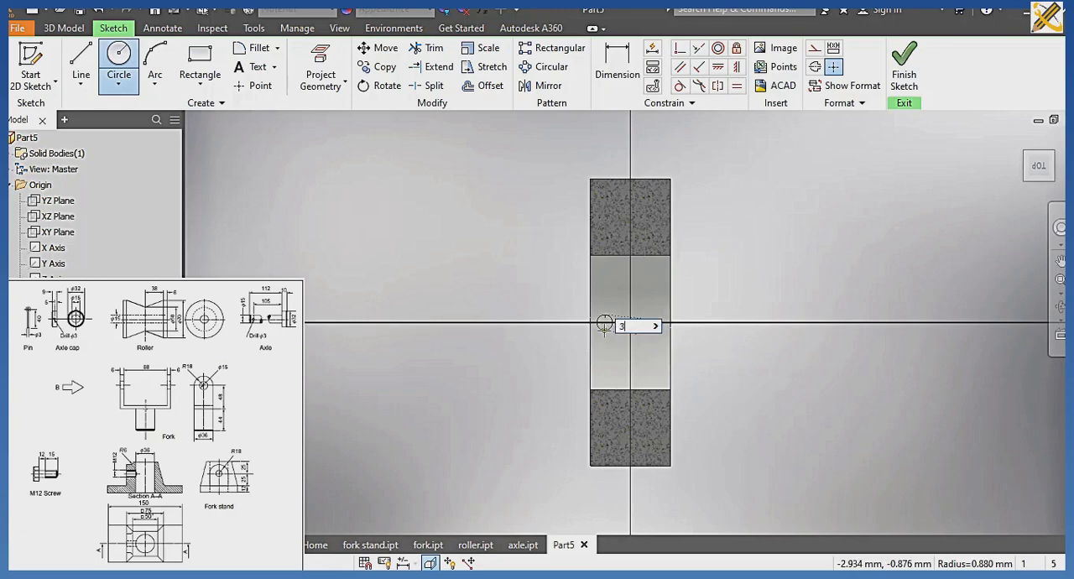
pyautogui.click(605, 330)
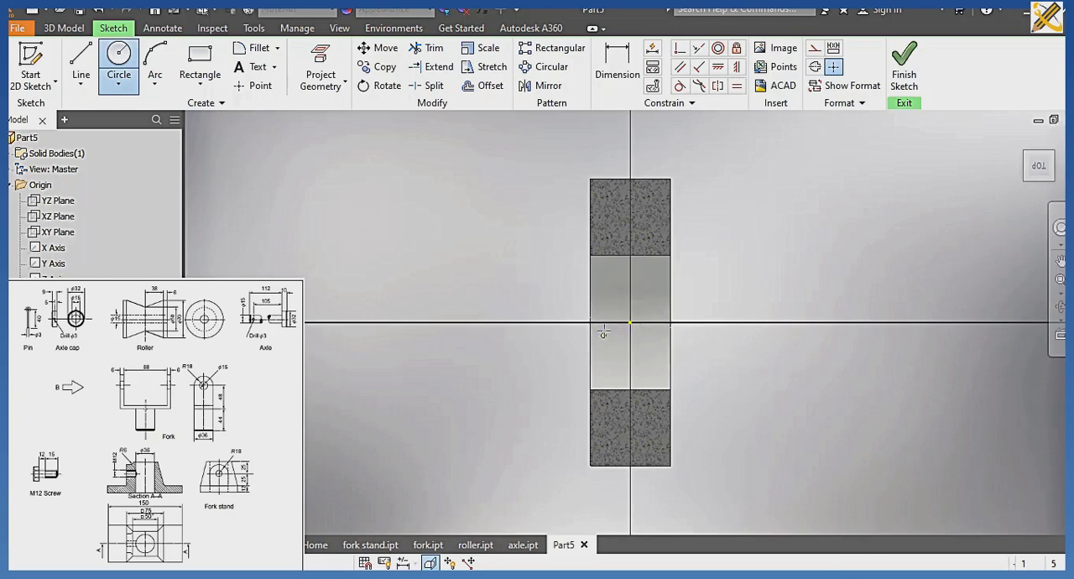
# Dimension the small circle's centre 5 mm from the cap's far end face and finish the sketch.
pyautogui.click(619, 84)
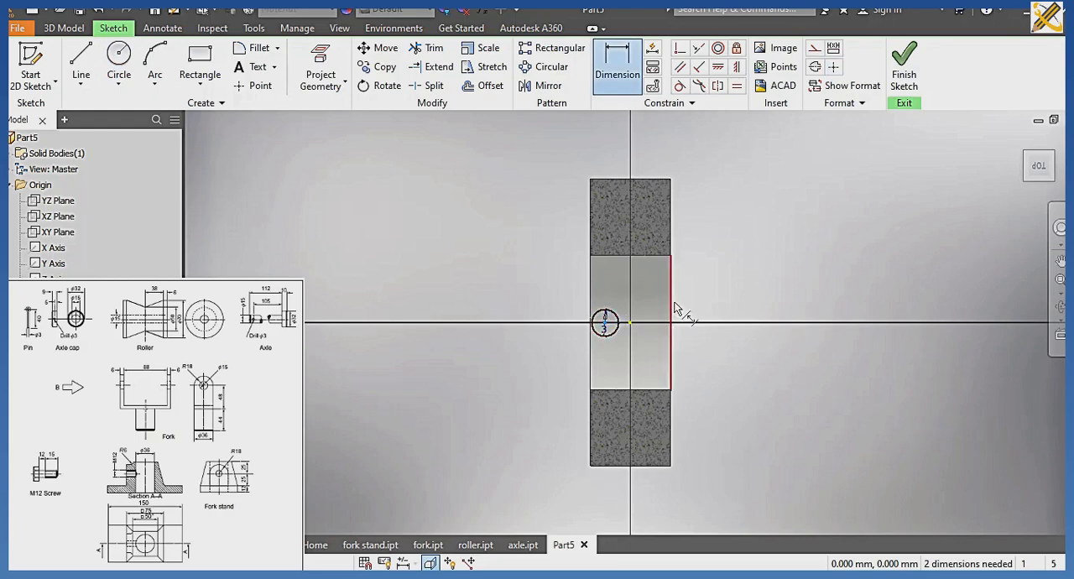
pyautogui.click(670, 210)
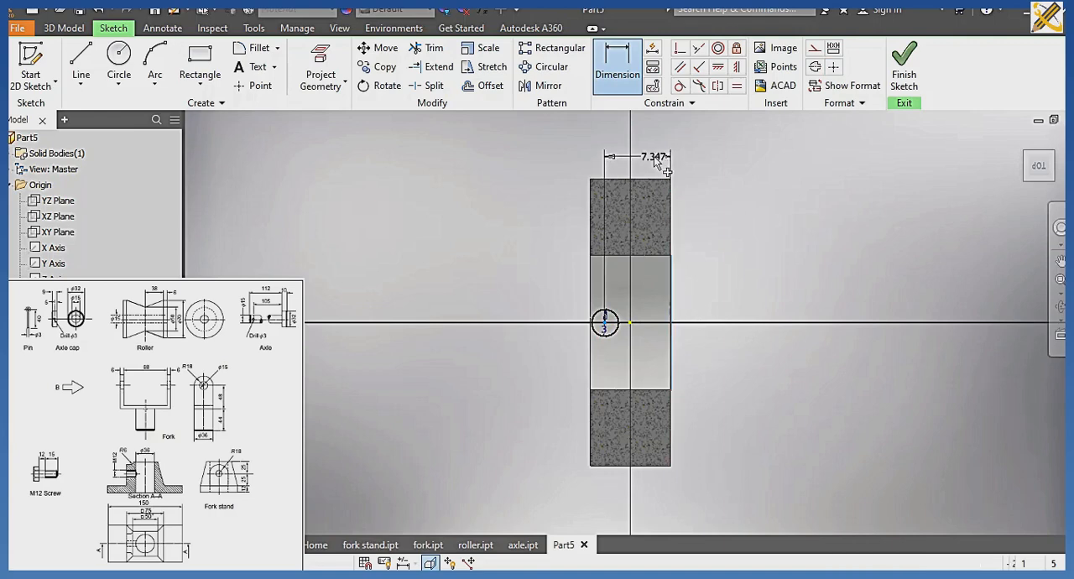
pyautogui.click(657, 161)
pyautogui.write('5')
pyautogui.press('Return')
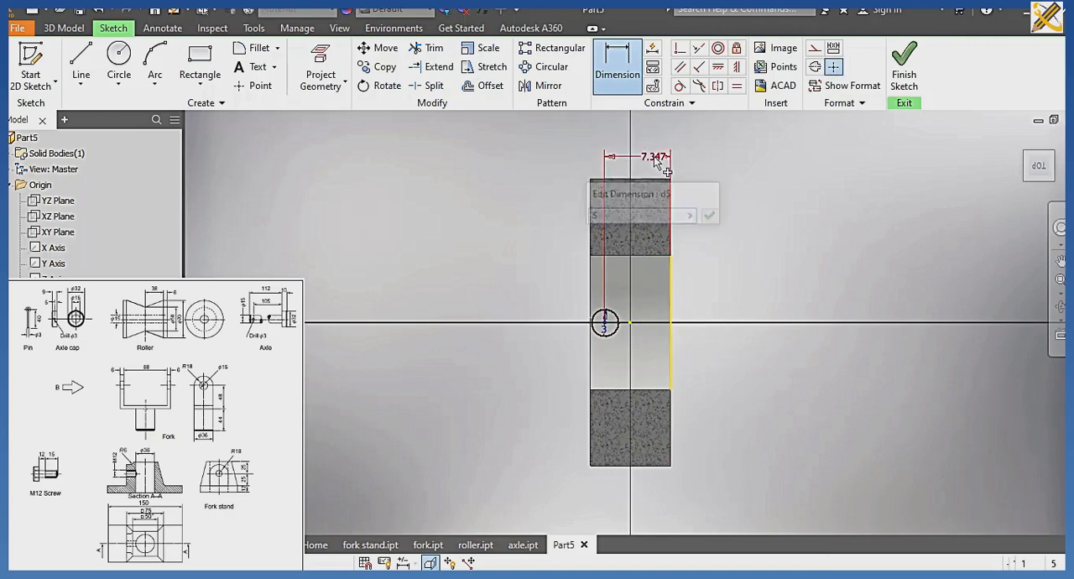
pyautogui.click(903, 66)
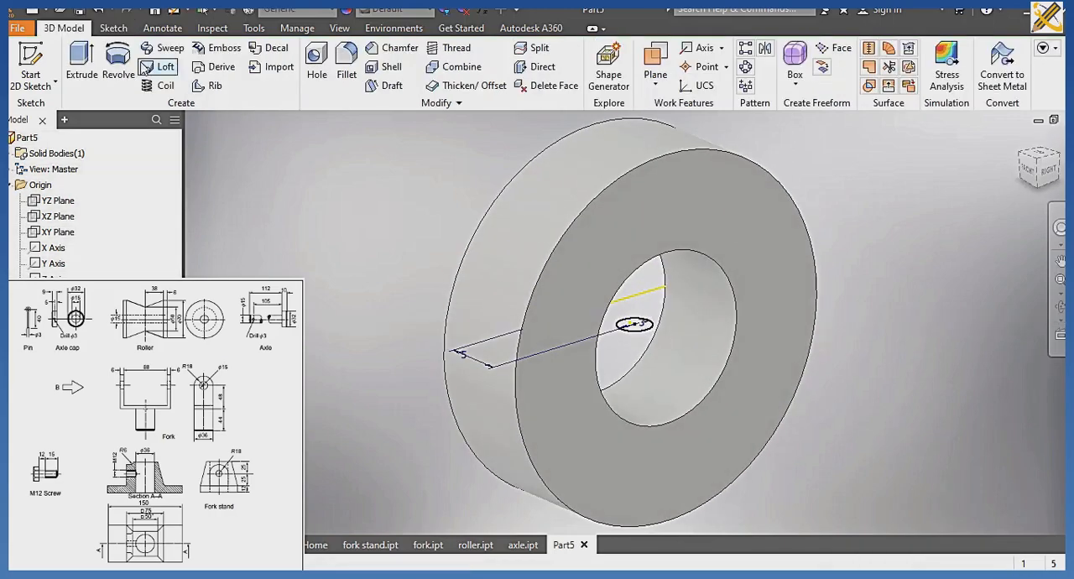
# Extrude the 3 mm circle as a cut through all in both directions to drill the pin hole across the axle cap.
pyautogui.click(81, 66)
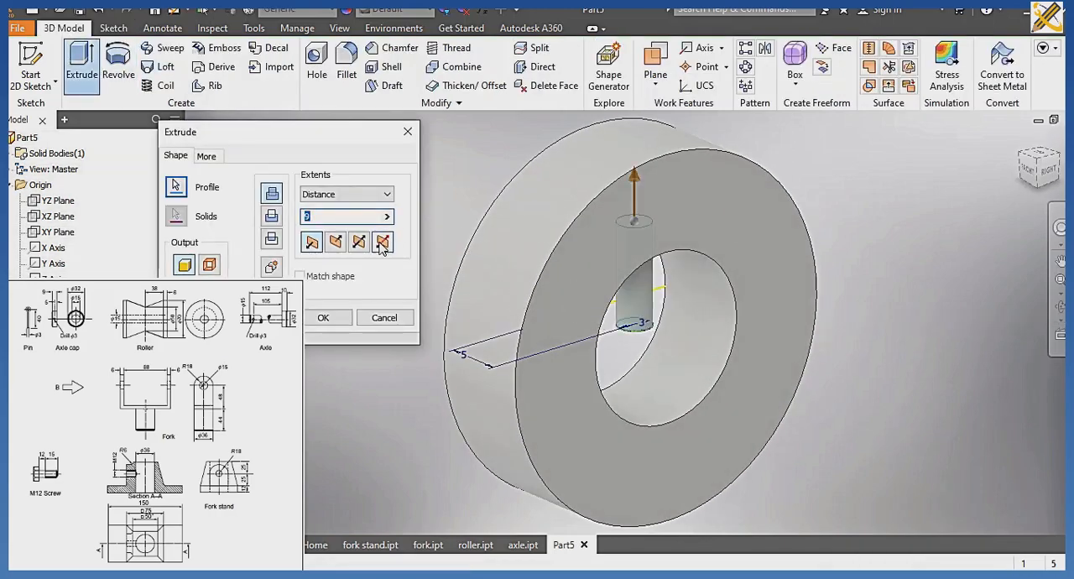
pyautogui.write('9')
pyautogui.click(387, 198)
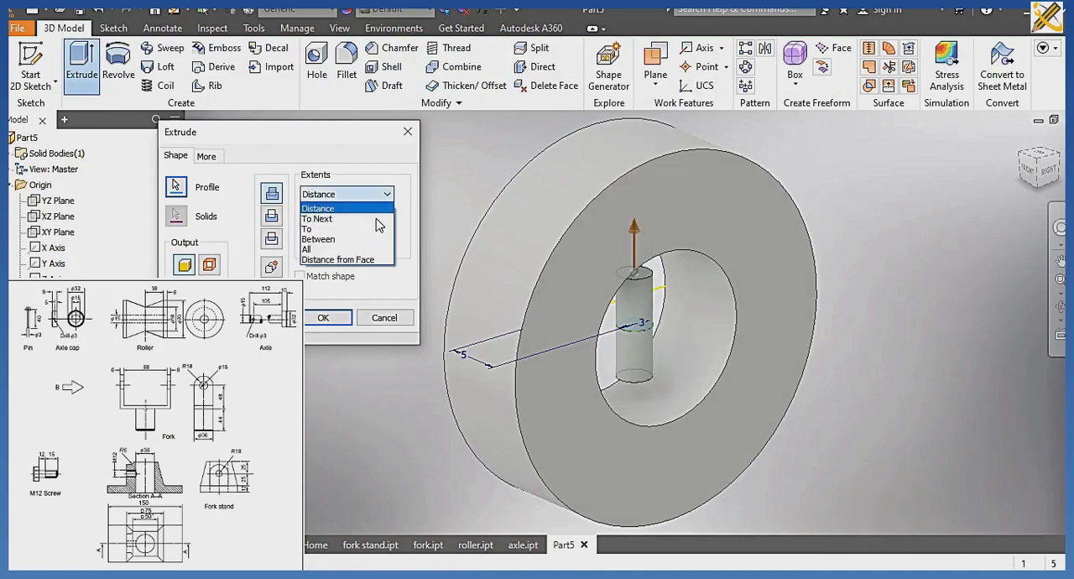
pyautogui.click(336, 250)
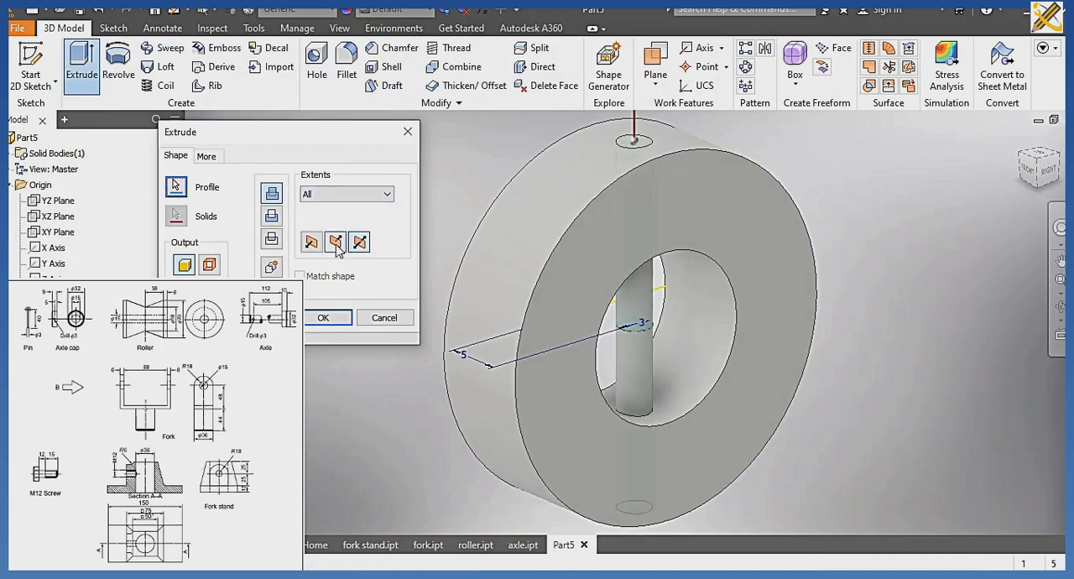
pyautogui.click(275, 219)
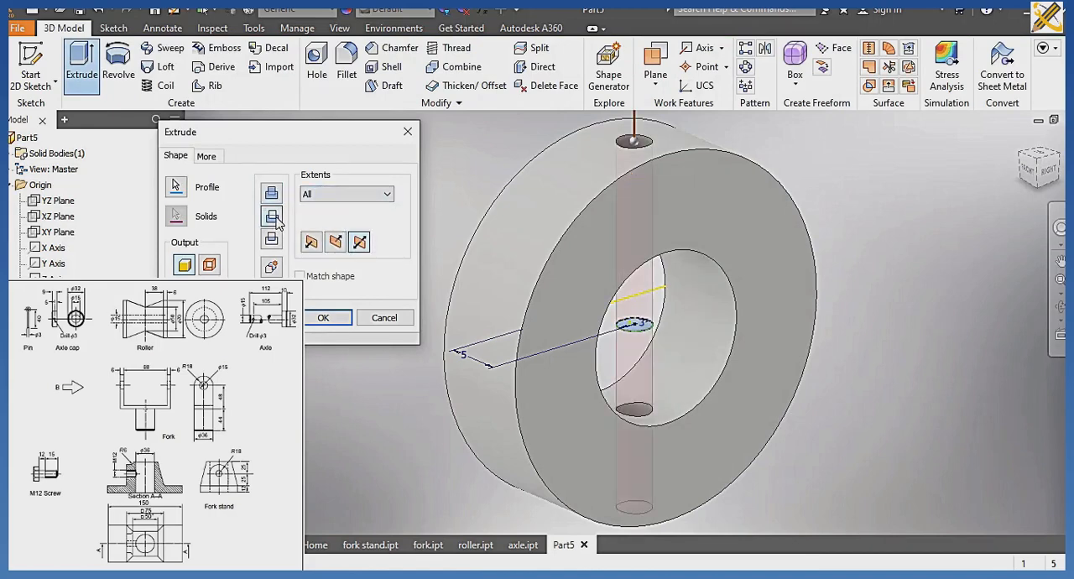
pyautogui.click(324, 317)
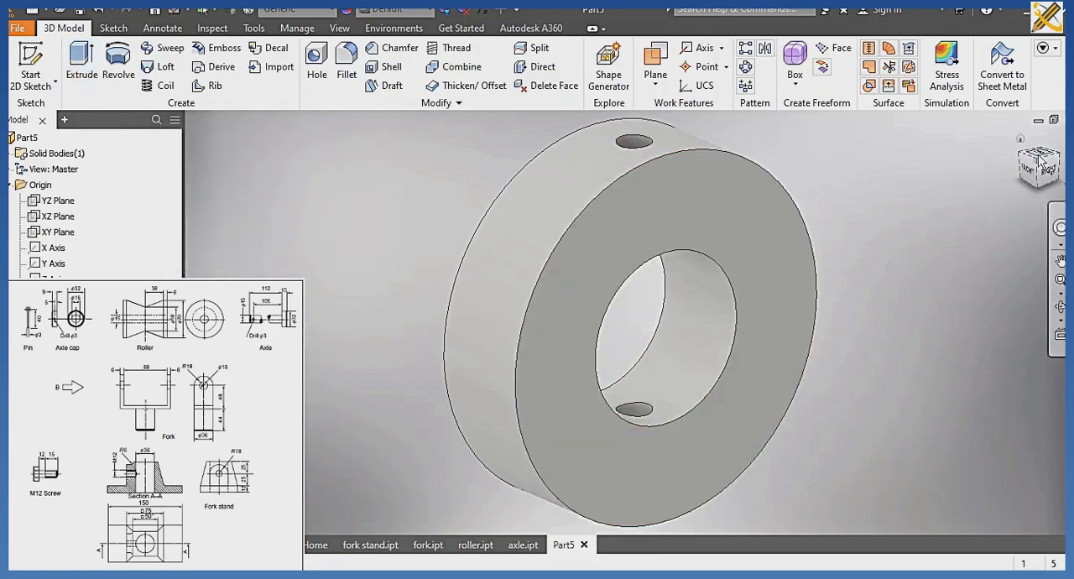
# Chamfer the outer circular edge of one axle cap end face by 2 mm.
pyautogui.click(1039, 158)
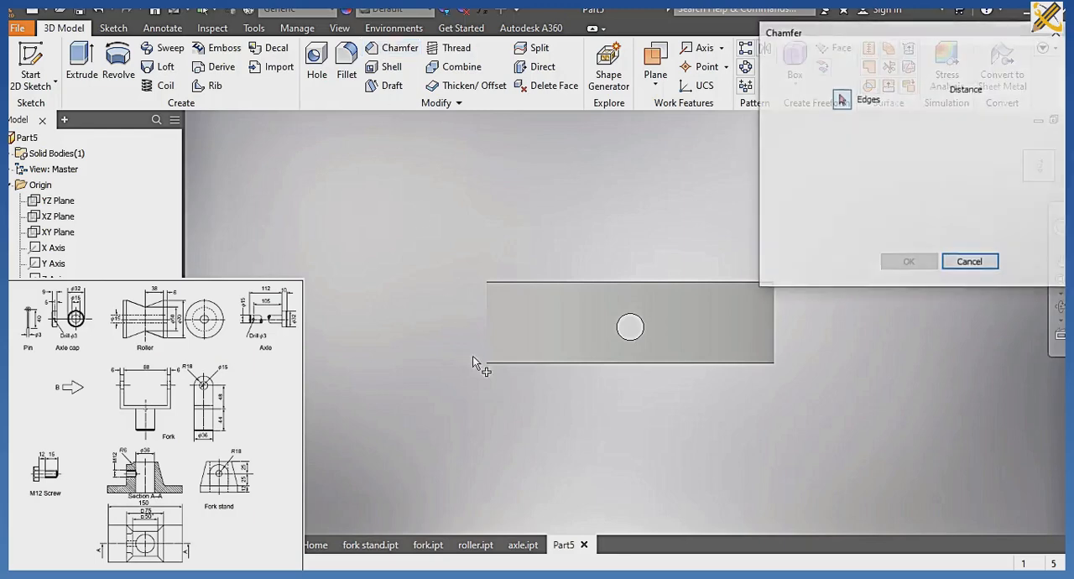
pyautogui.click(491, 367)
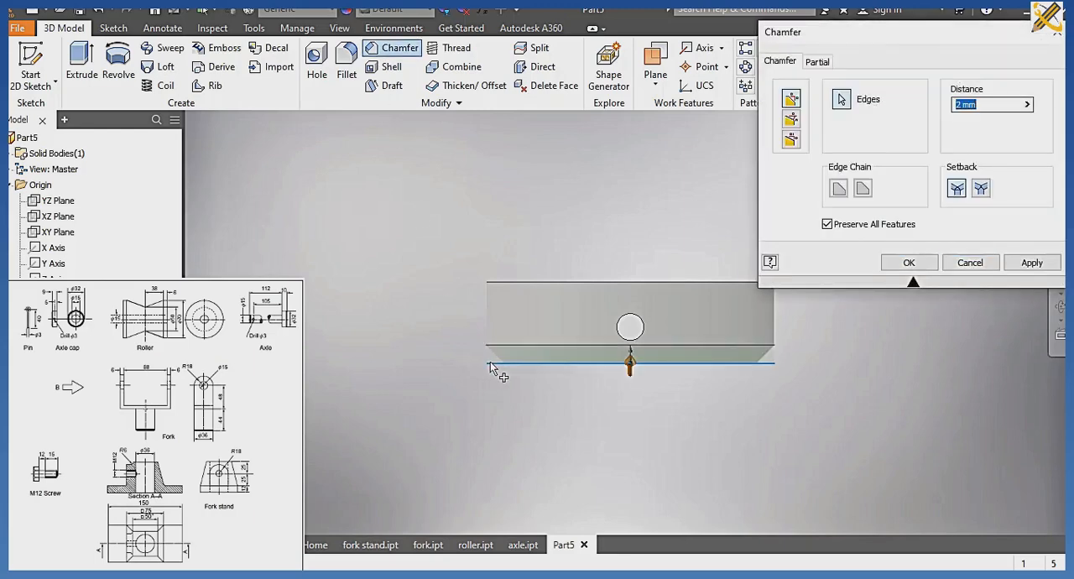
pyautogui.click(903, 263)
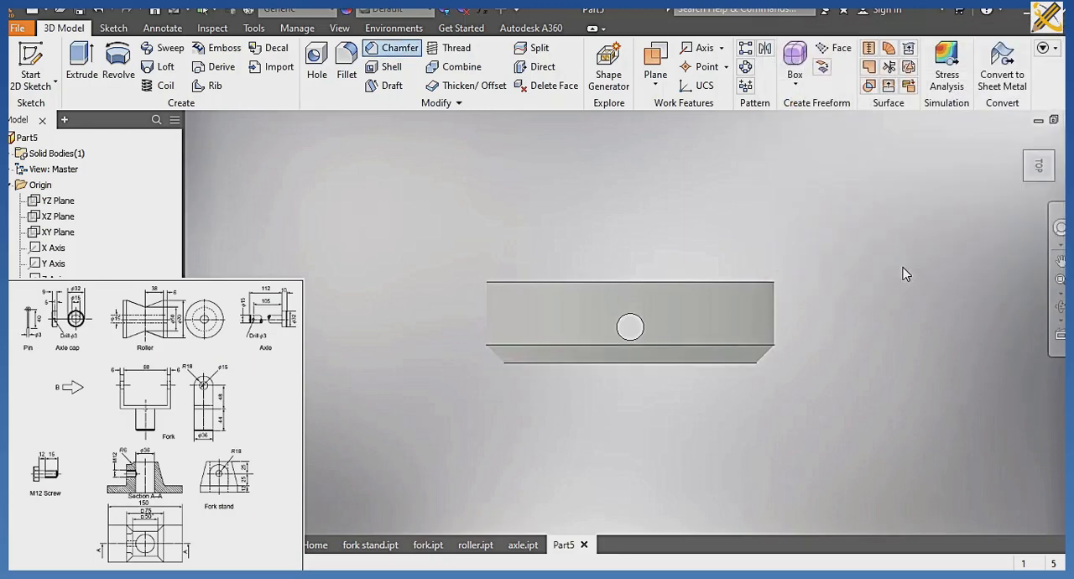
# Assign the Brass, Soft Yellow material to the axle cap and switch to a shaded visual style without edges.
pyautogui.click(1026, 159)
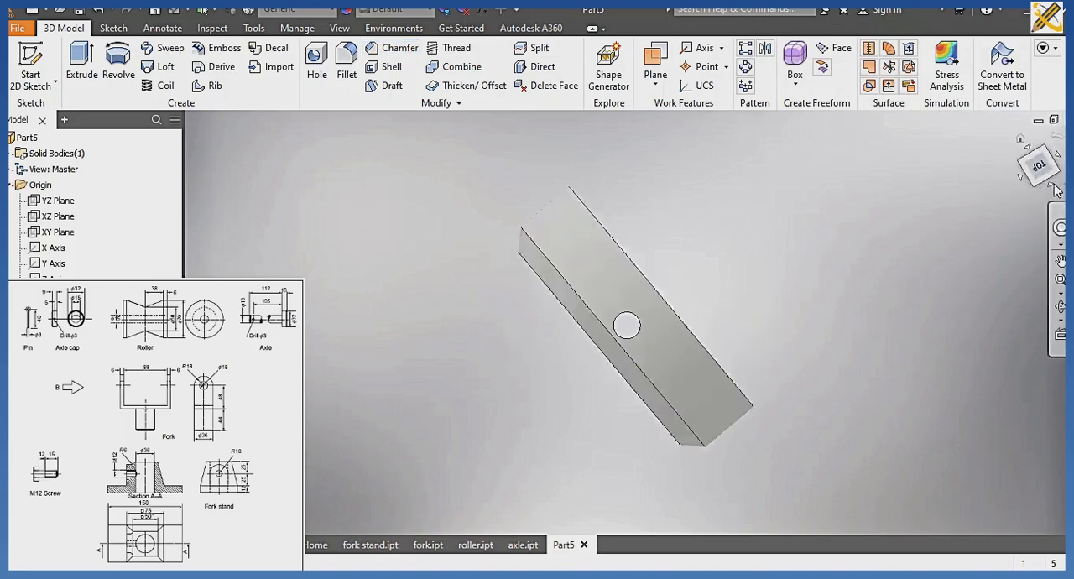
pyautogui.click(1026, 157)
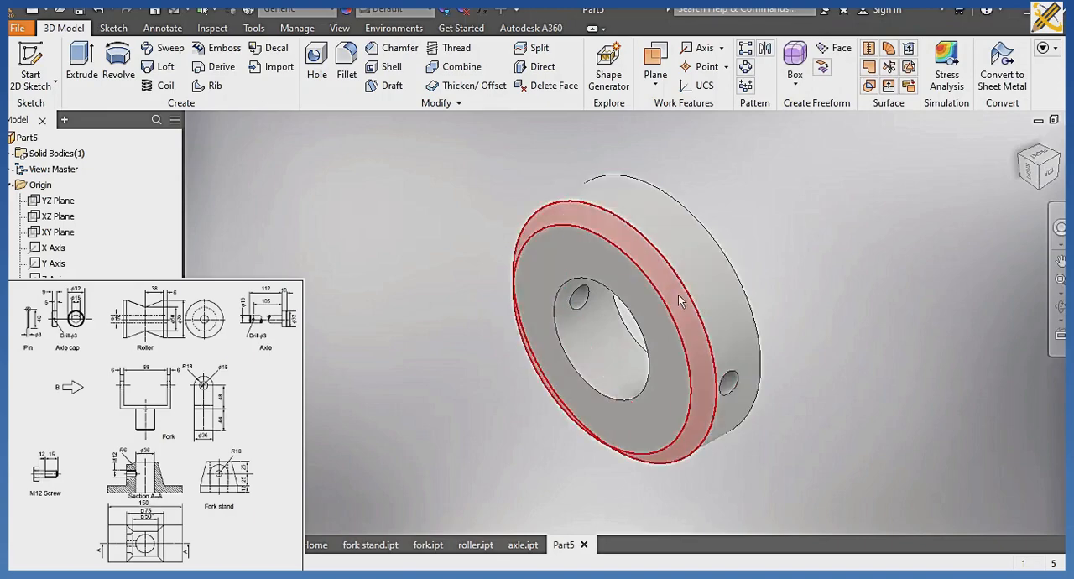
pyautogui.click(335, 14)
pyautogui.scroll(5, 318, 125)
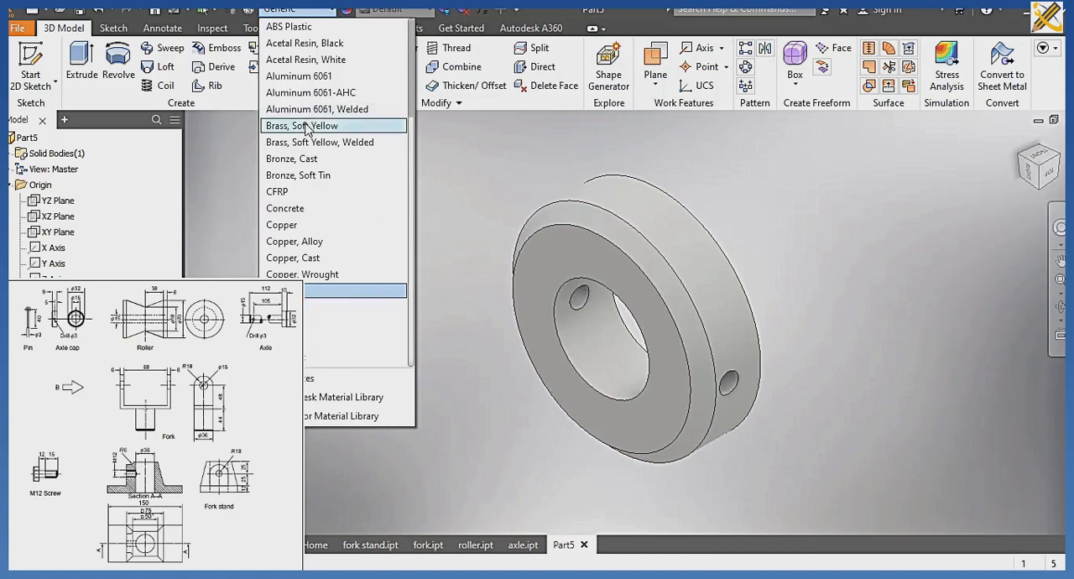
pyautogui.click(290, 125)
pyautogui.click(340, 28)
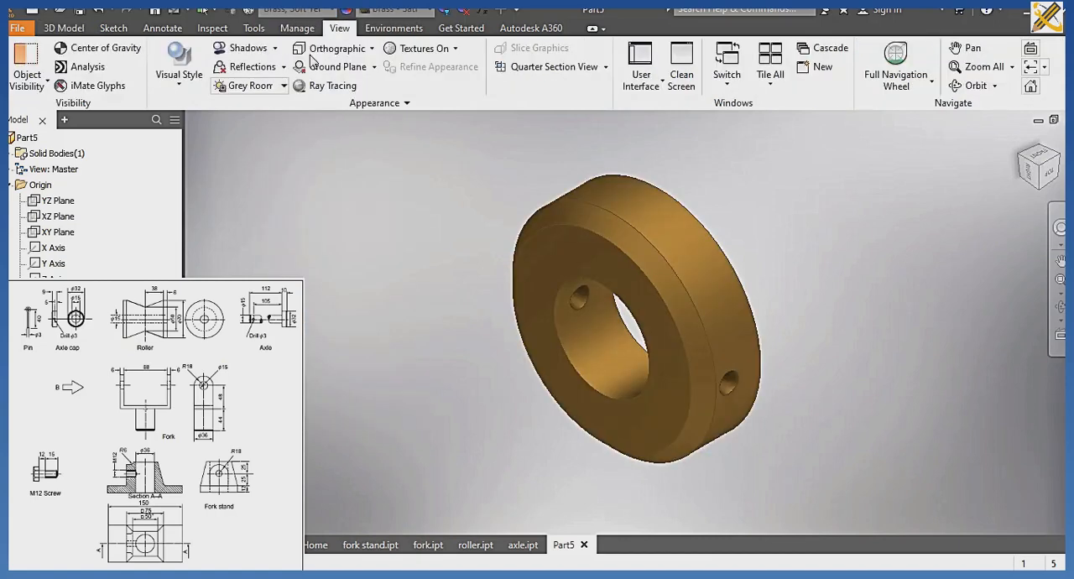
pyautogui.click(179, 74)
pyautogui.click(217, 115)
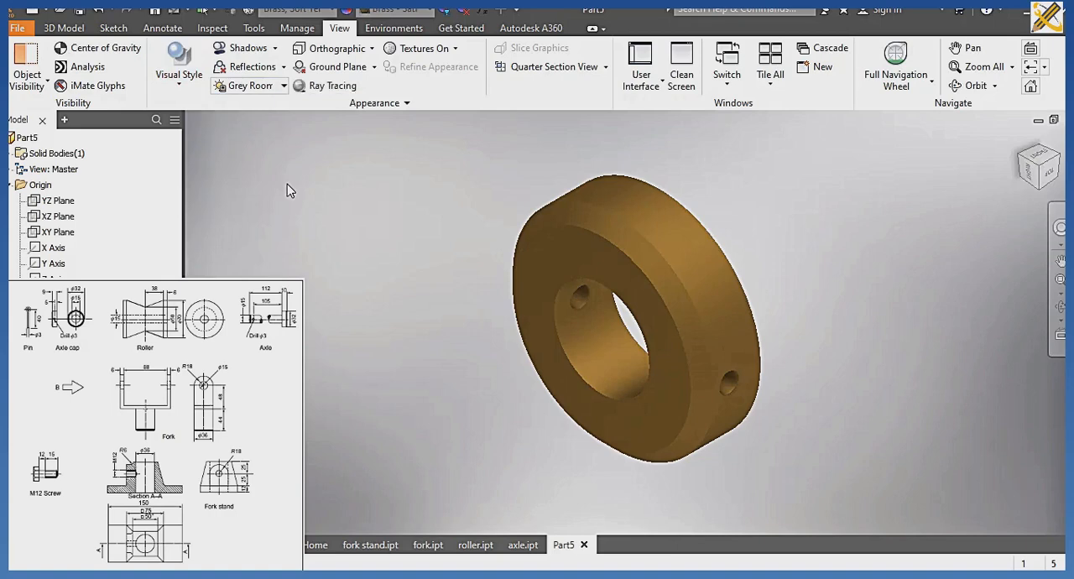
# Save the part as "axle cap" in the CABLE ROLLER folder.
pyautogui.hotkey('ctrl', 's')
pyautogui.write('a')
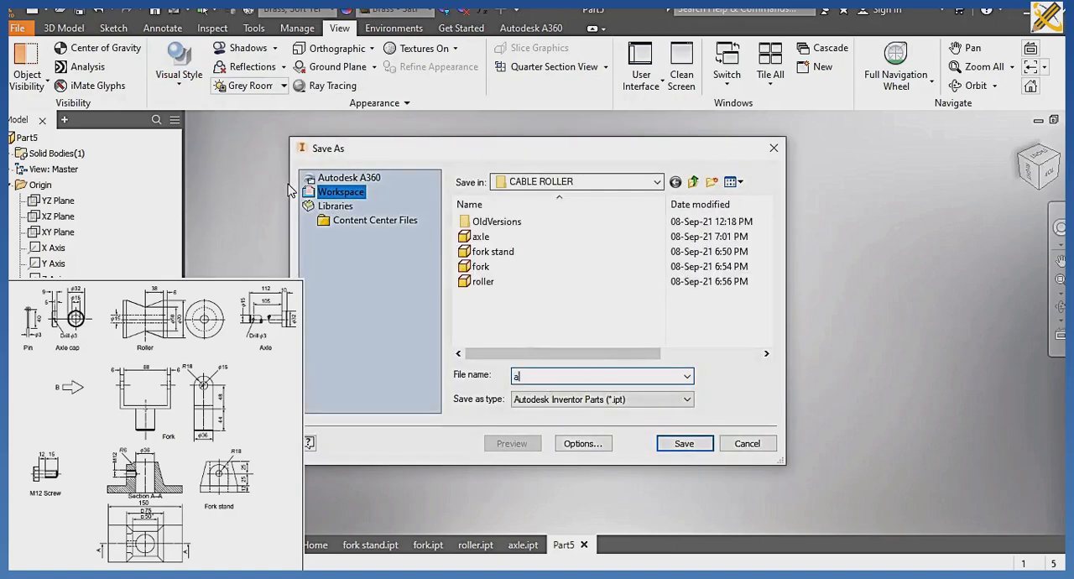
pyautogui.write('xle cap')
pyautogui.press('Return')
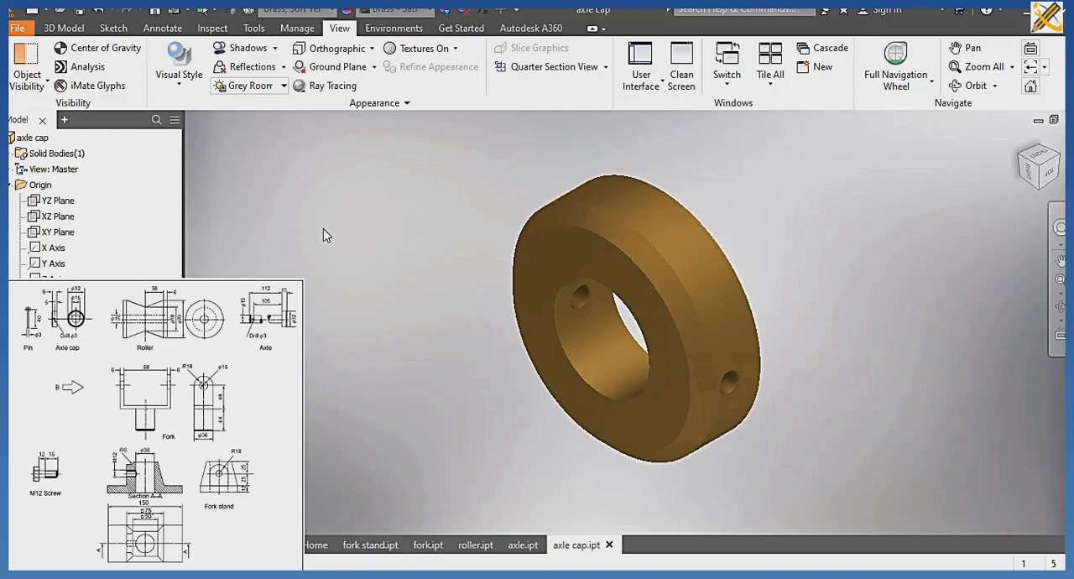
# Create a new part from the metric Standard (mm).ipt template and start a sketch on the YZ plane.
pyautogui.hotkey('ctrl', 'n')
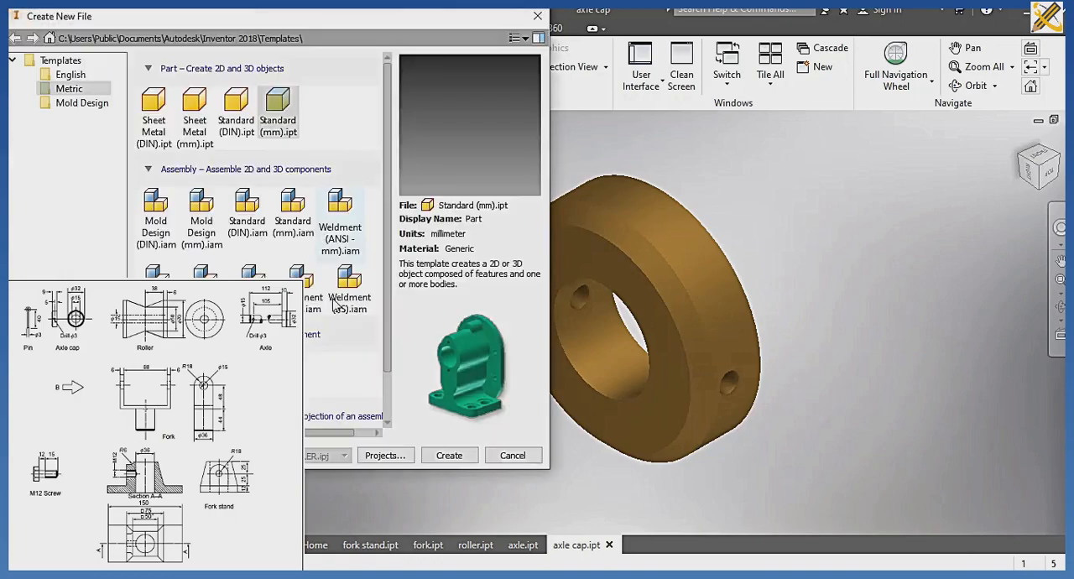
pyautogui.click(449, 456)
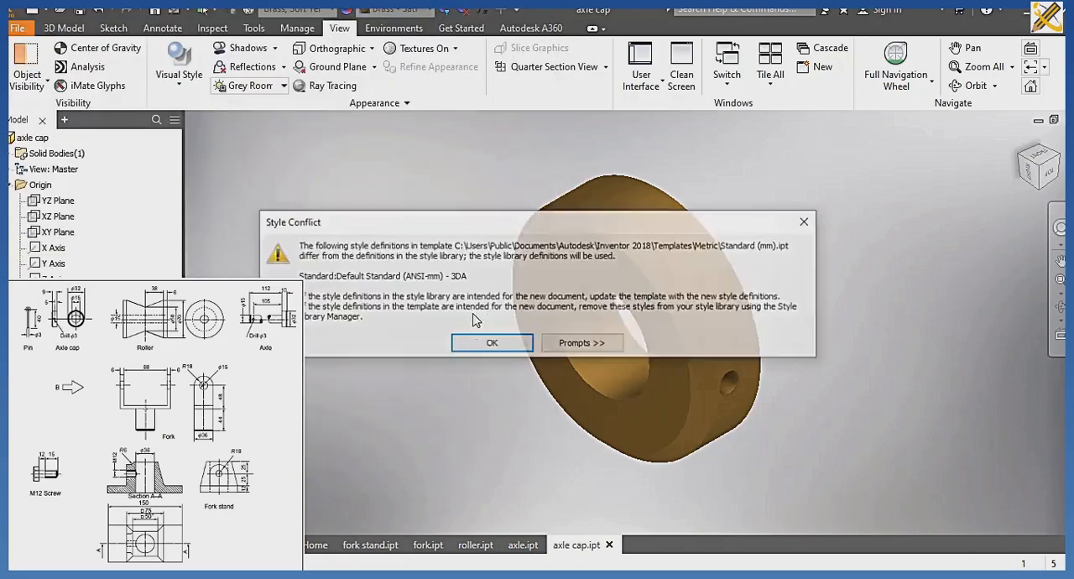
pyautogui.click(491, 344)
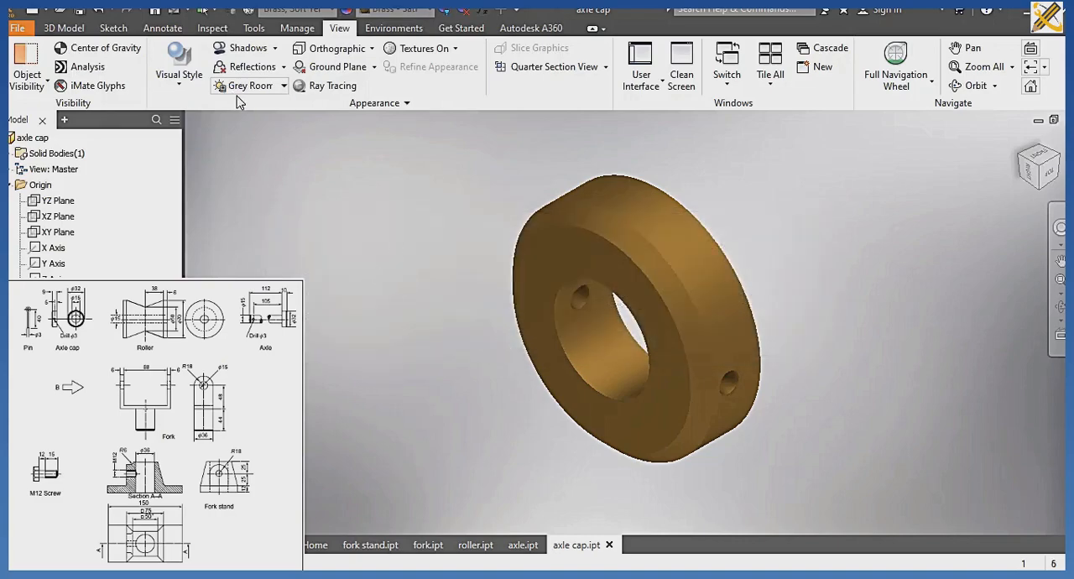
pyautogui.click(35, 63)
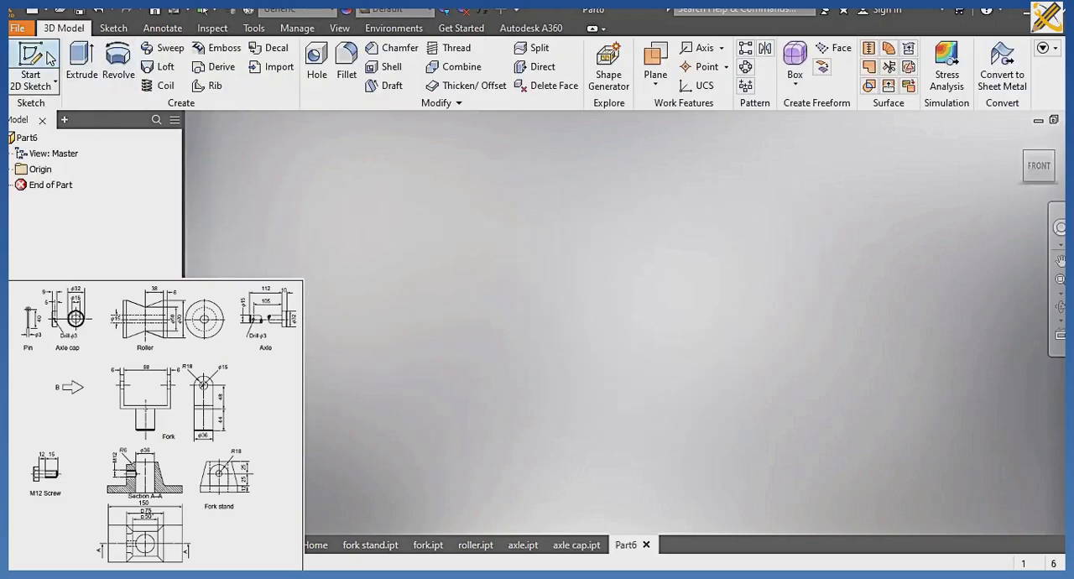
pyautogui.click(562, 262)
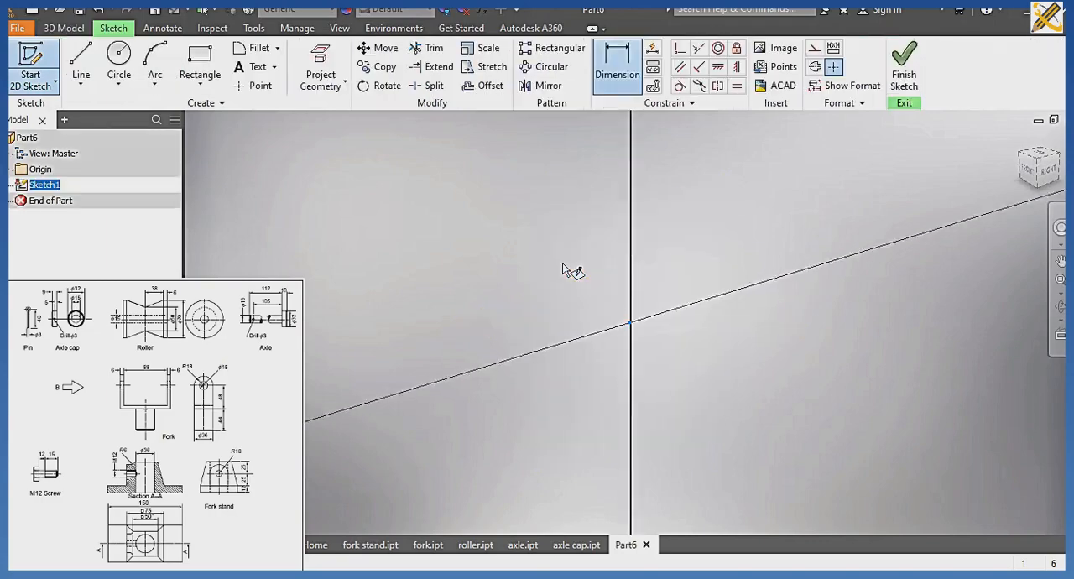
# Draw a six-sided polygon centred on the origin with a corner on the horizontal axis, about 26.3 mm across corners.
pyautogui.click(208, 84)
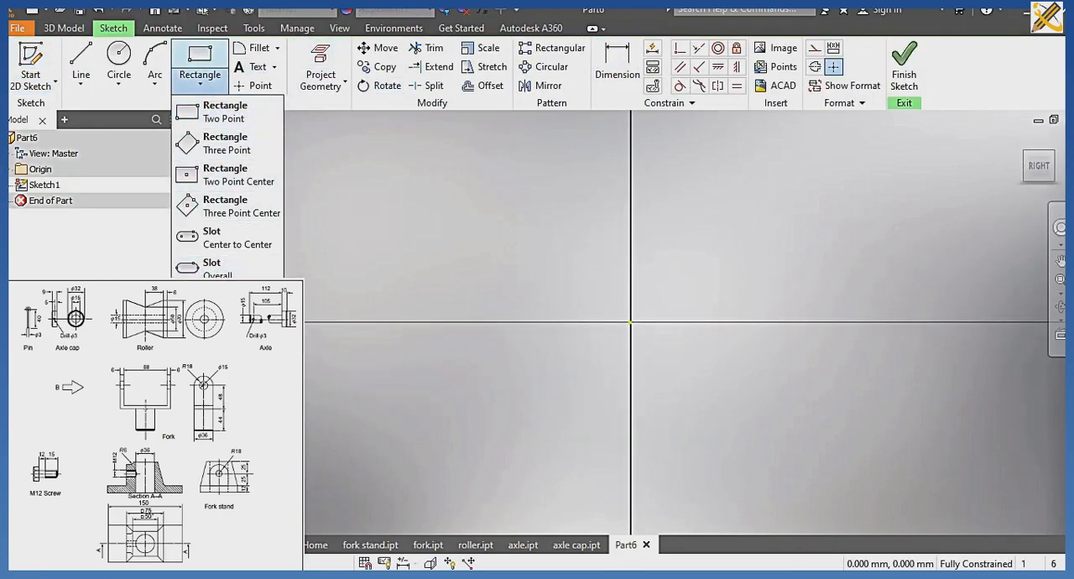
pyautogui.click(222, 391)
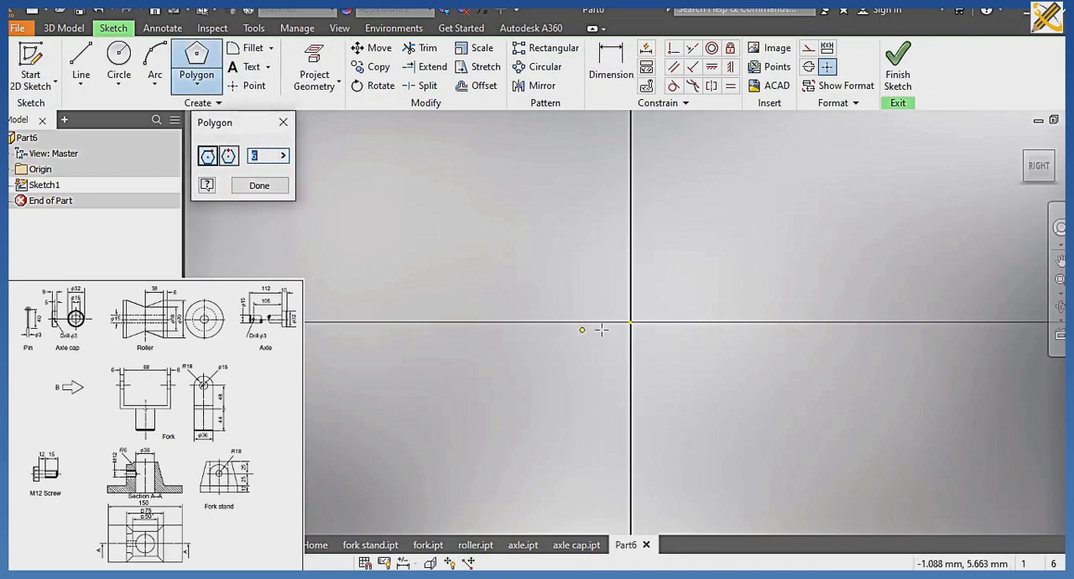
pyautogui.click(630, 322)
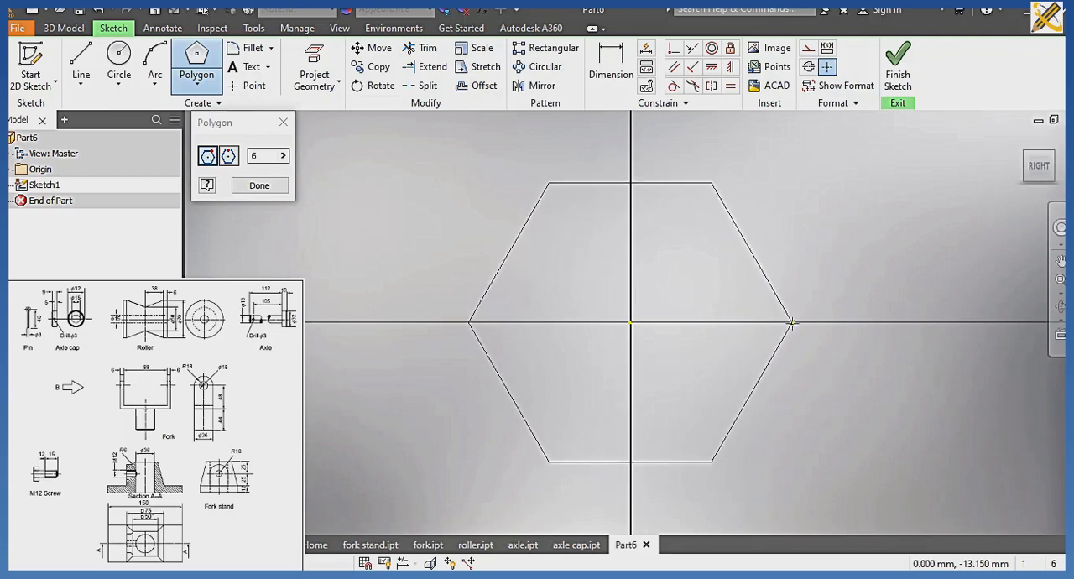
pyautogui.click(791, 322)
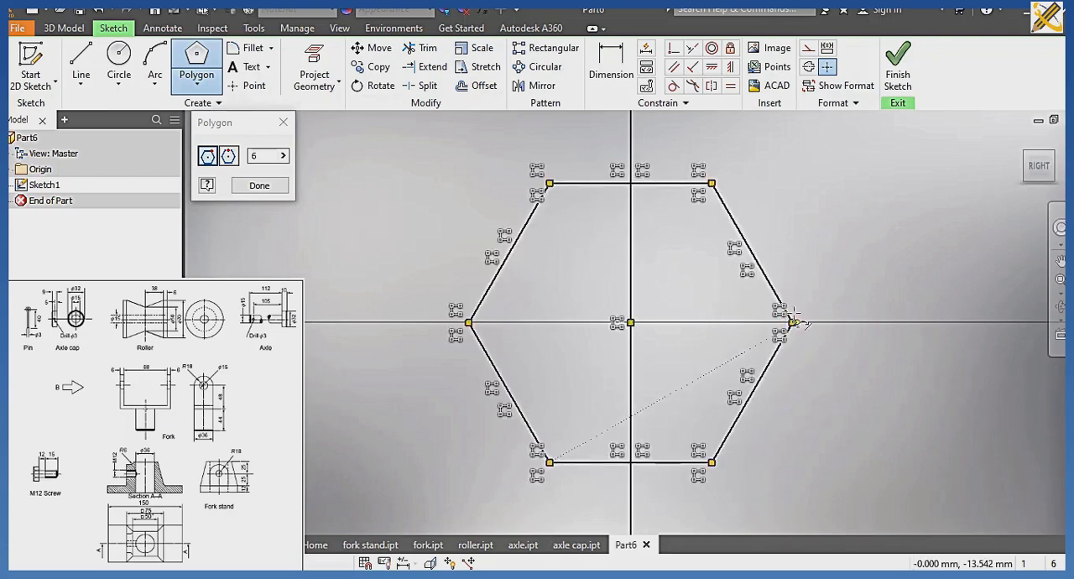
# Dimension the hexagon's width across its two opposite horizontal corners as 22 mm.
pyautogui.click(606, 80)
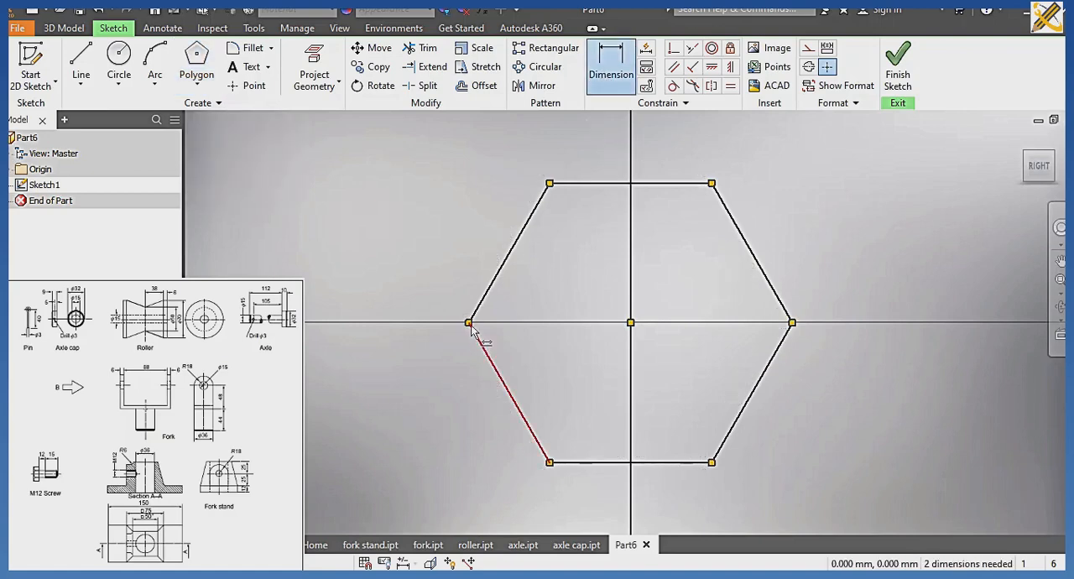
pyautogui.click(792, 323)
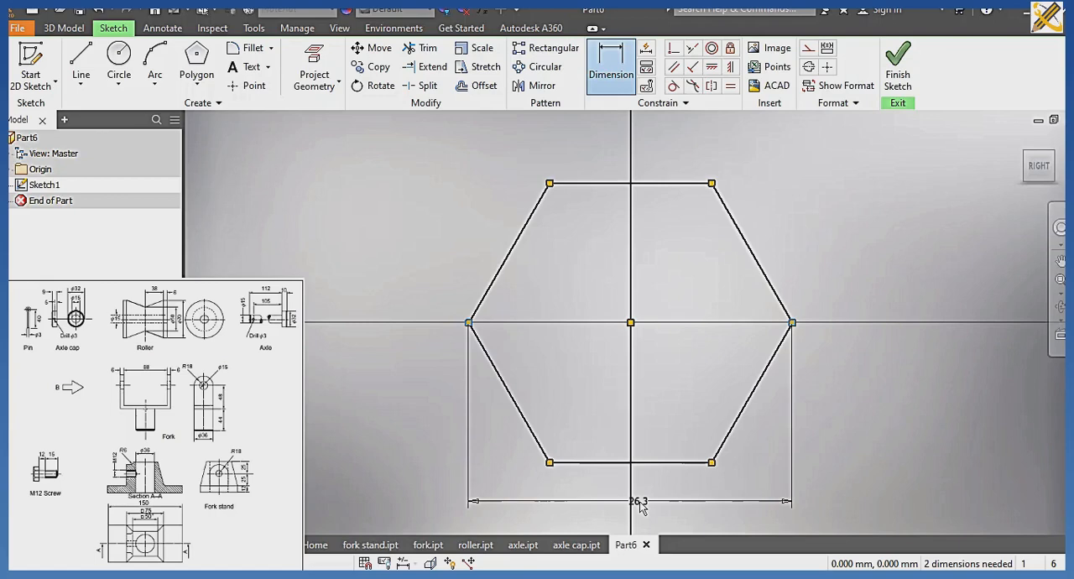
pyautogui.click(639, 505)
pyautogui.write('22')
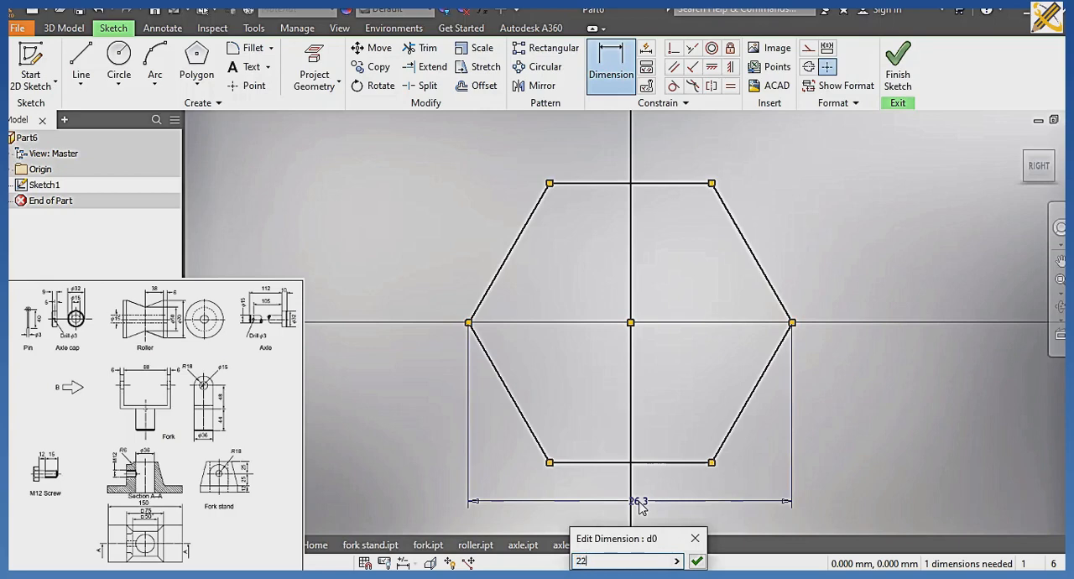
pyautogui.press('Return')
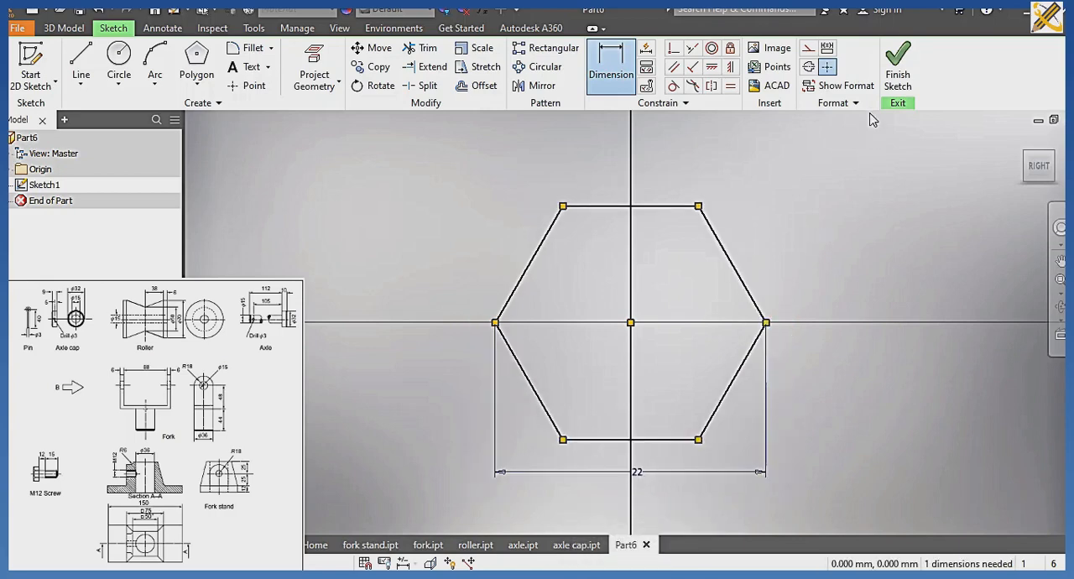
# Finish the sketch and extrude the hexagon 10 mm to form the screw head.
pyautogui.click(897, 66)
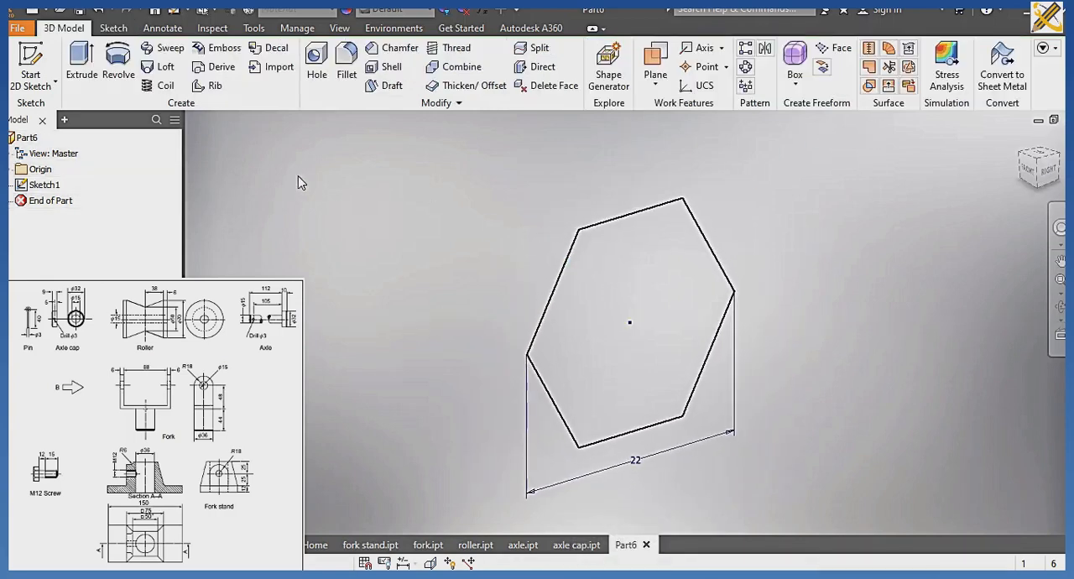
pyautogui.click(83, 52)
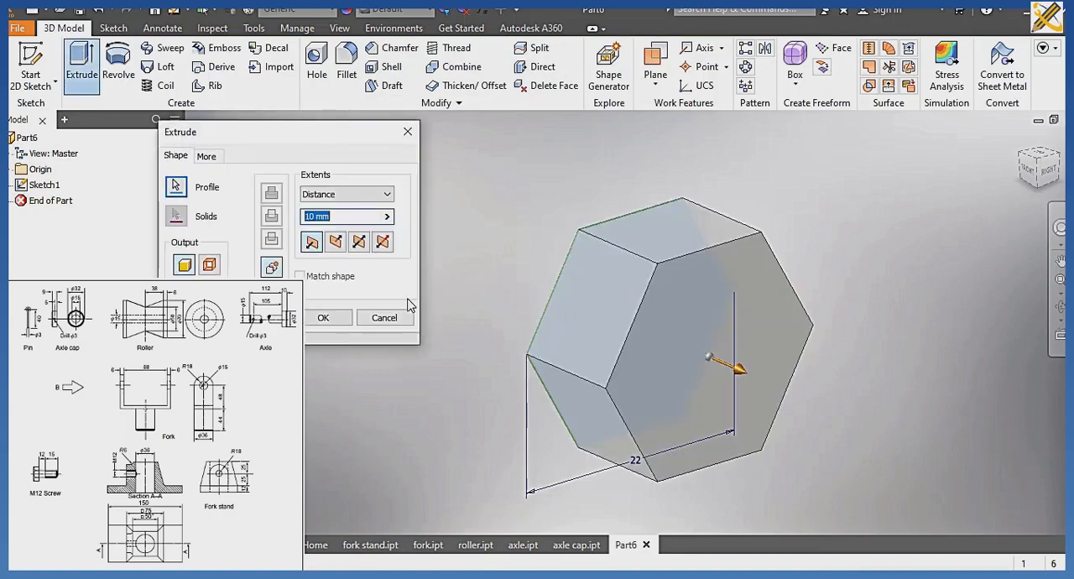
pyautogui.click(329, 316)
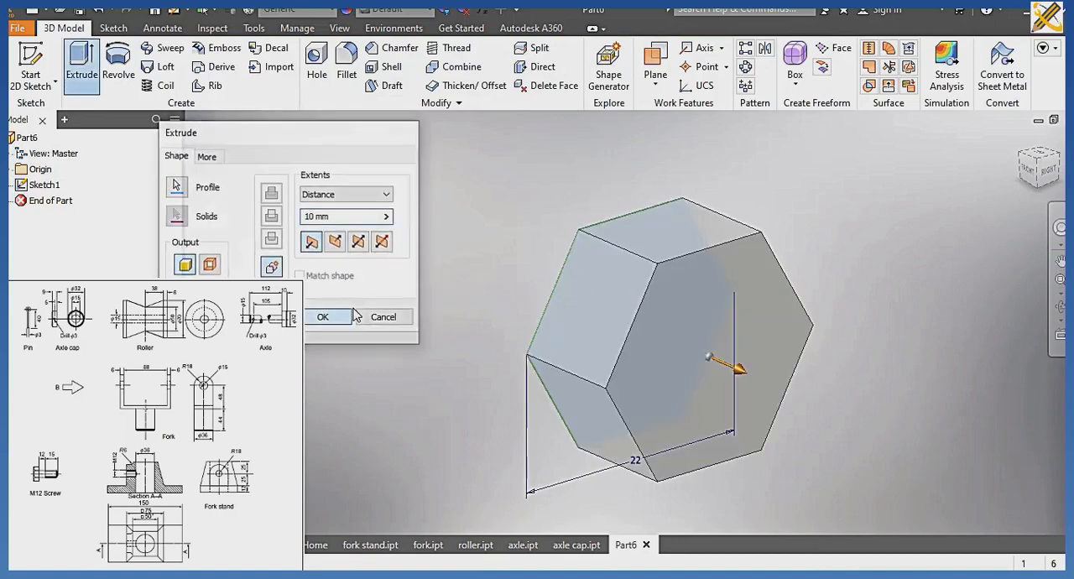
# Sketch a circle centred on the origin on the hexagonal head's front face, touching its flat edges, and finish the sketch.
pyautogui.click(686, 291)
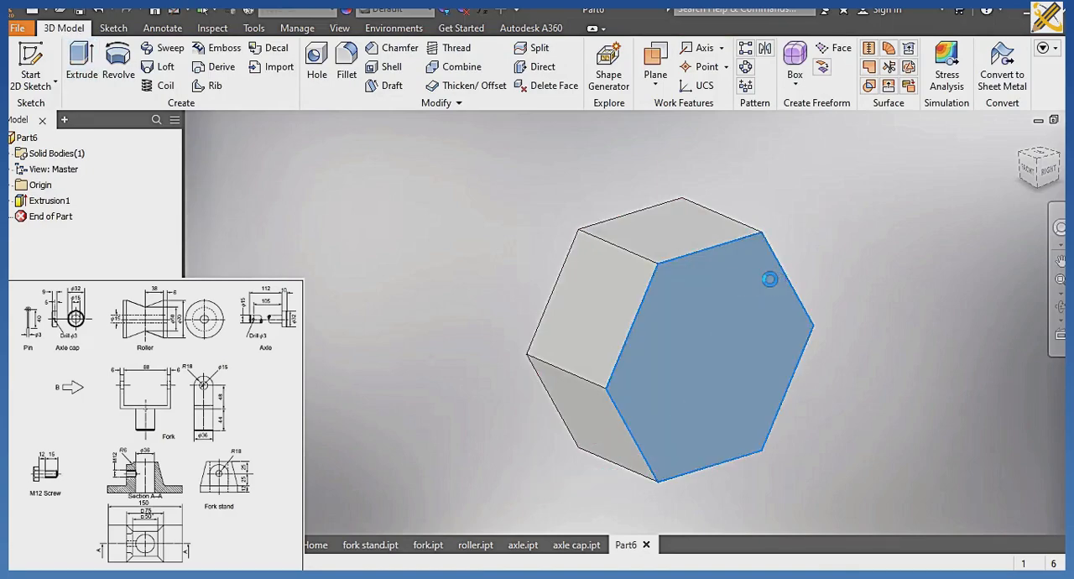
pyautogui.press('s')
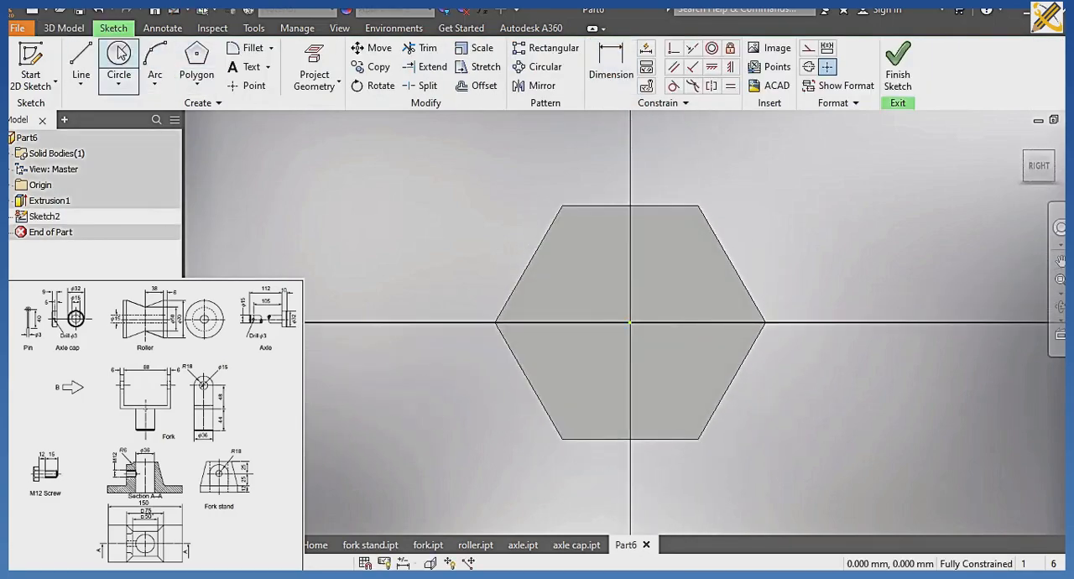
pyautogui.click(119, 53)
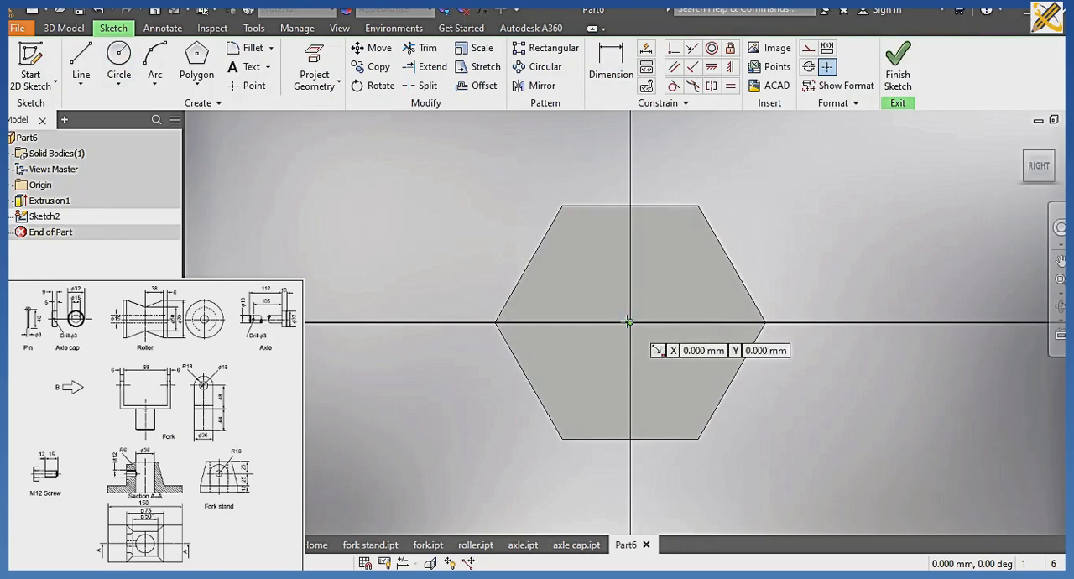
pyautogui.click(628, 322)
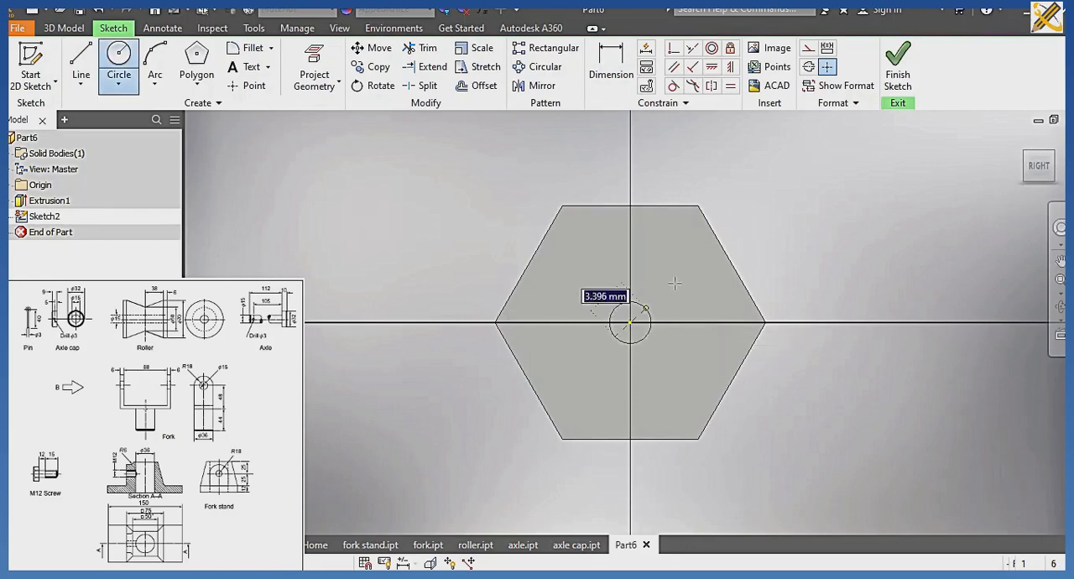
pyautogui.click(633, 199)
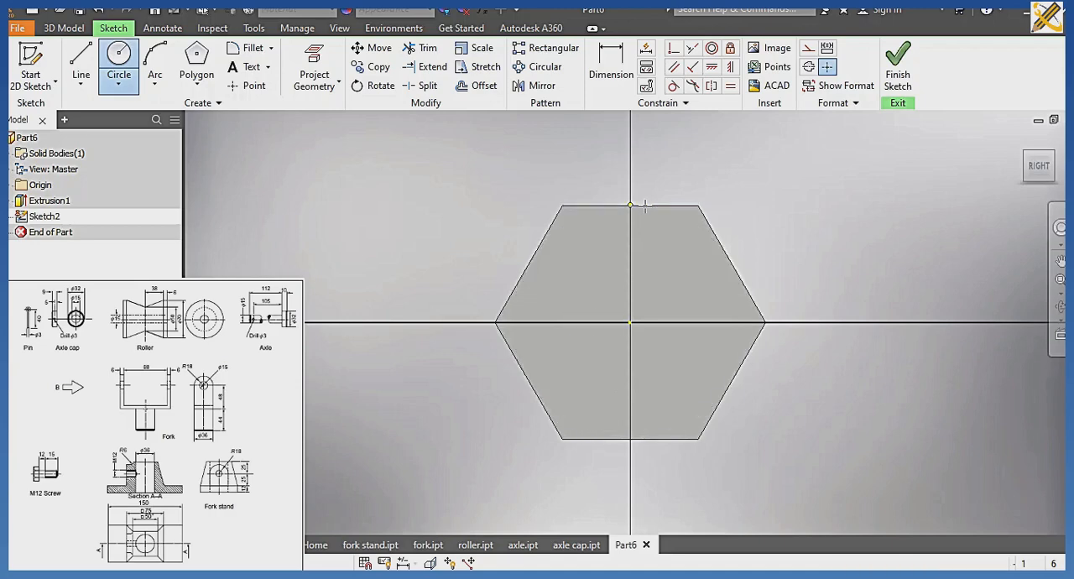
pyautogui.click(897, 72)
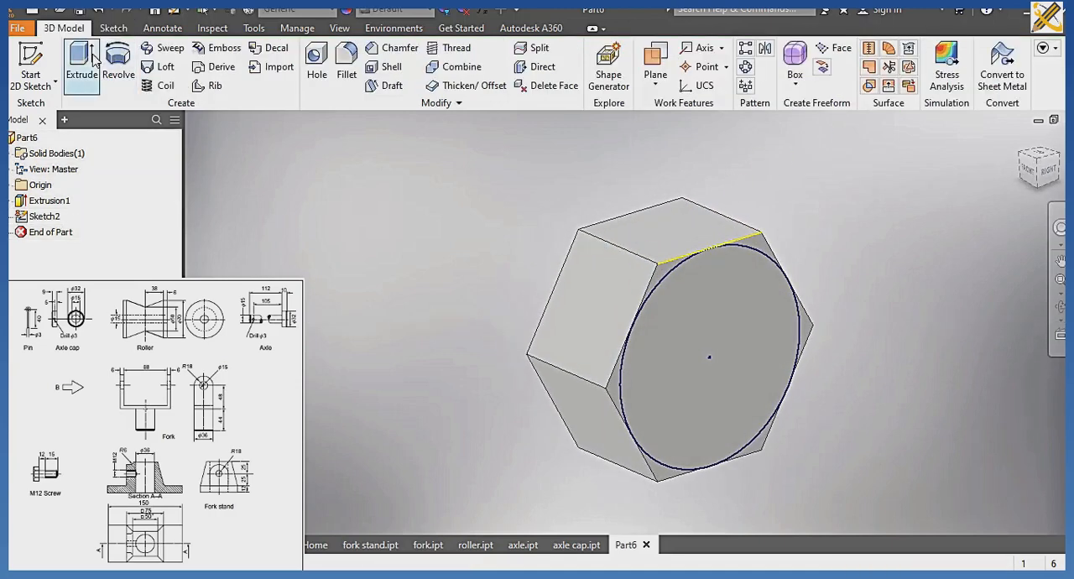
# Extrude the circle 10 mm into the head as an Intersect with a 45-degree taper to bevel the hexagon's corners.
pyautogui.click(88, 72)
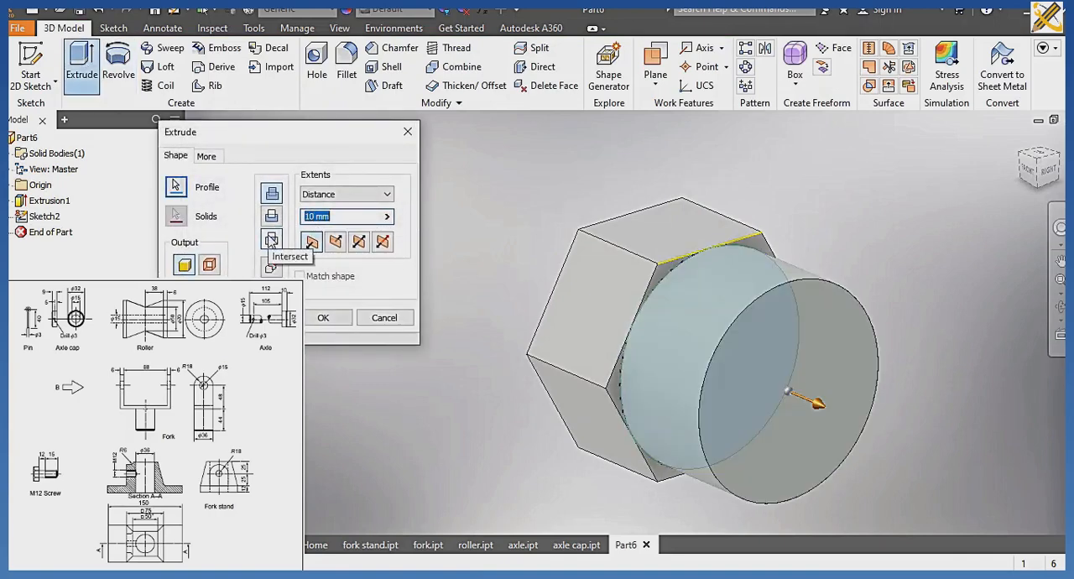
pyautogui.click(271, 241)
pyautogui.click(204, 156)
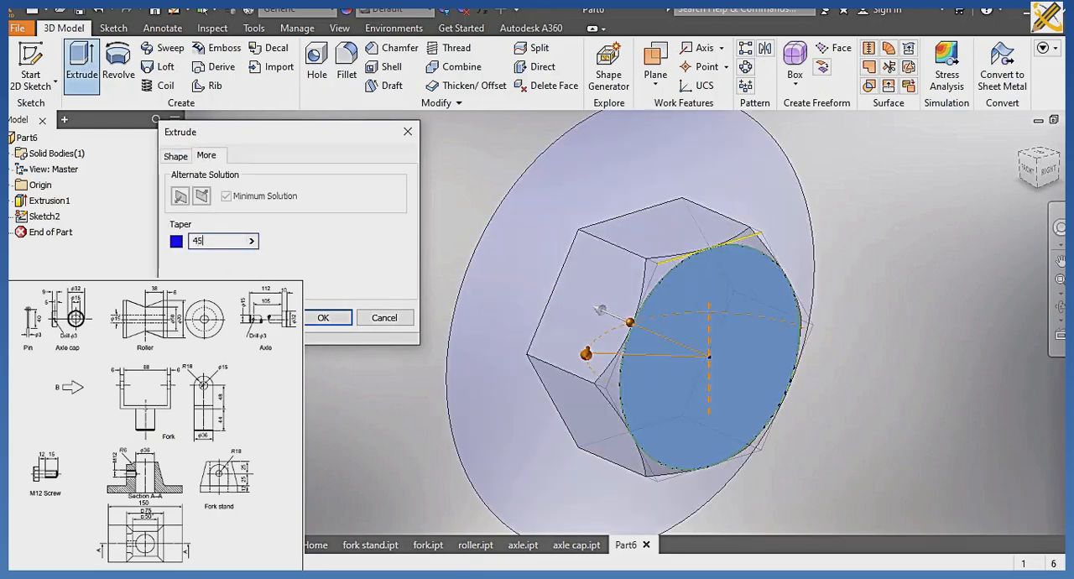
pyautogui.click(319, 318)
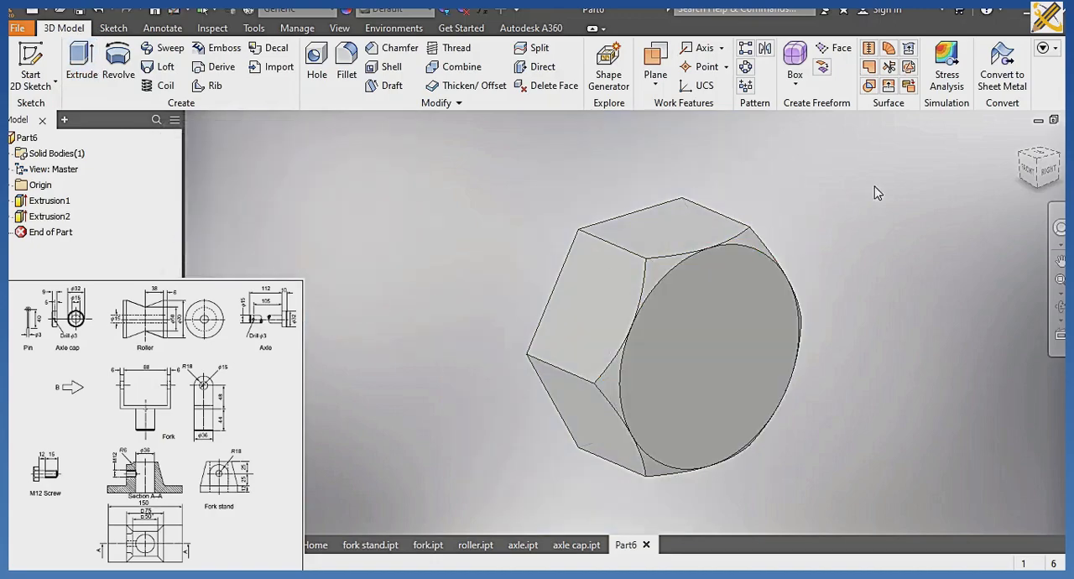
# Sketch a 12 mm diameter circle centred on the origin on the head's flat, unbevelled hexagonal face.
pyautogui.click(1024, 161)
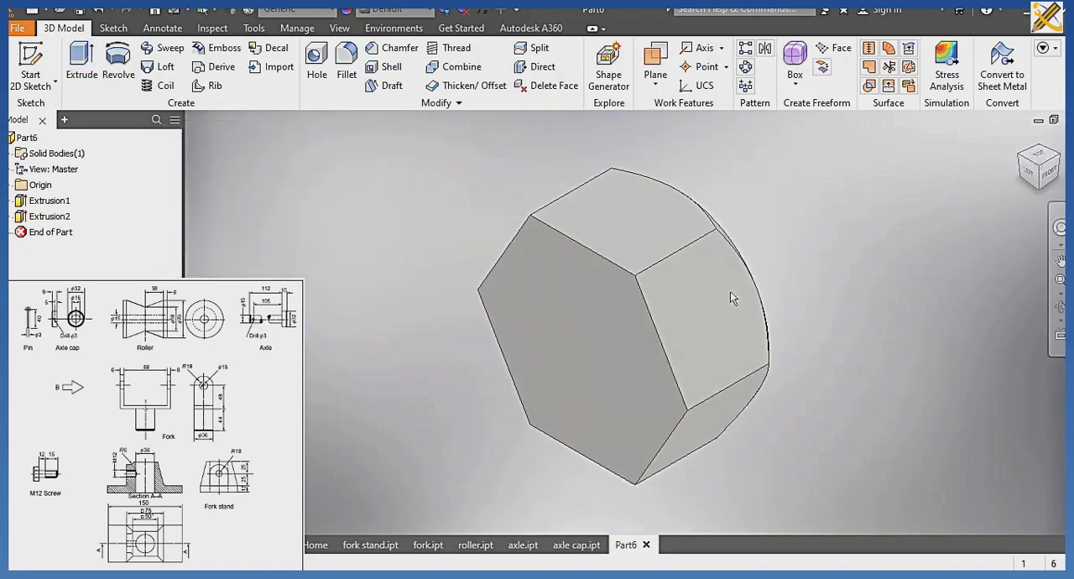
pyautogui.click(613, 340)
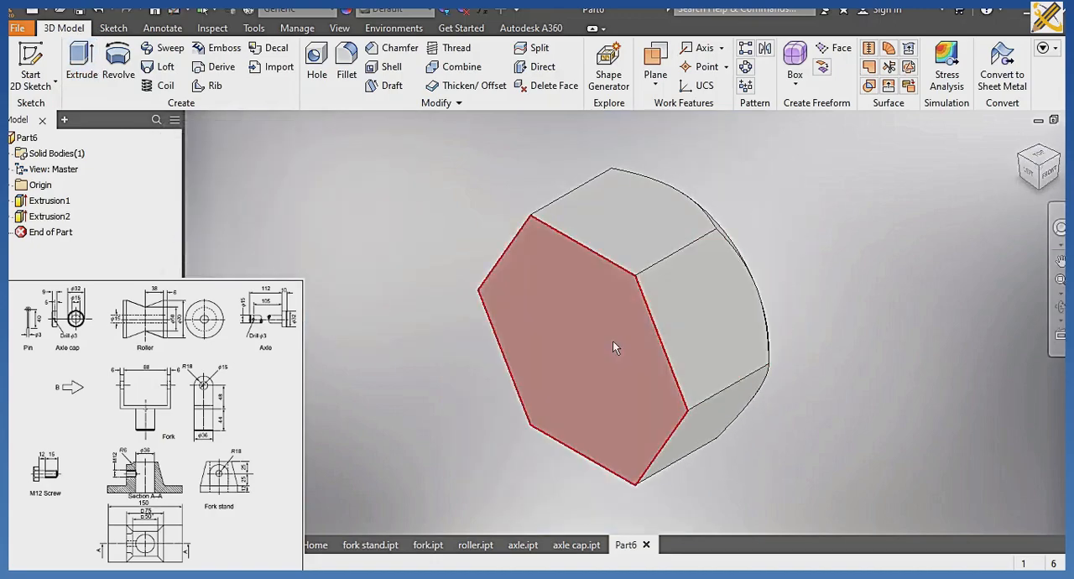
pyautogui.click(703, 329)
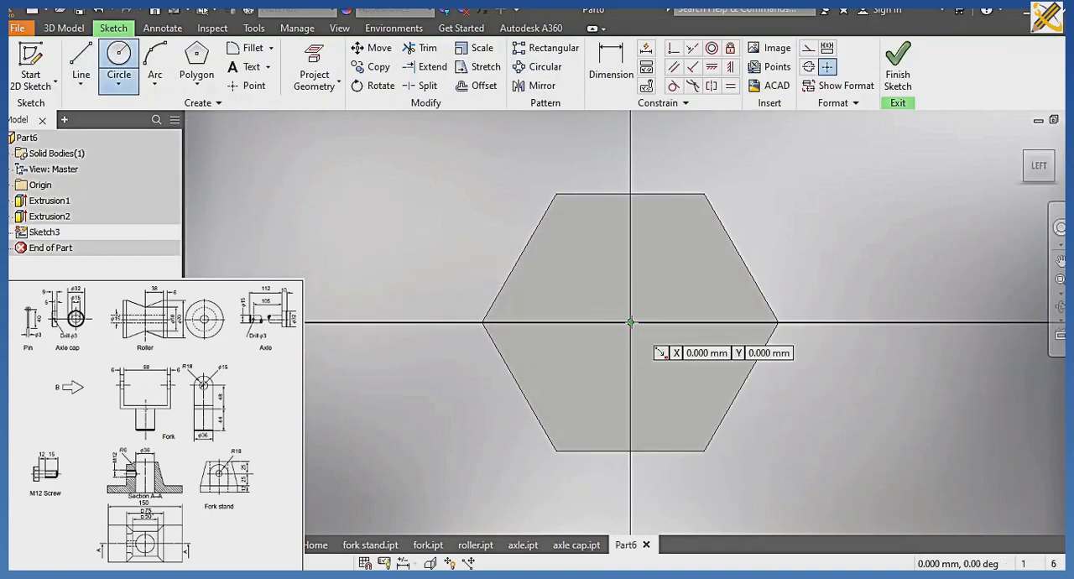
pyautogui.click(630, 321)
pyautogui.write('12')
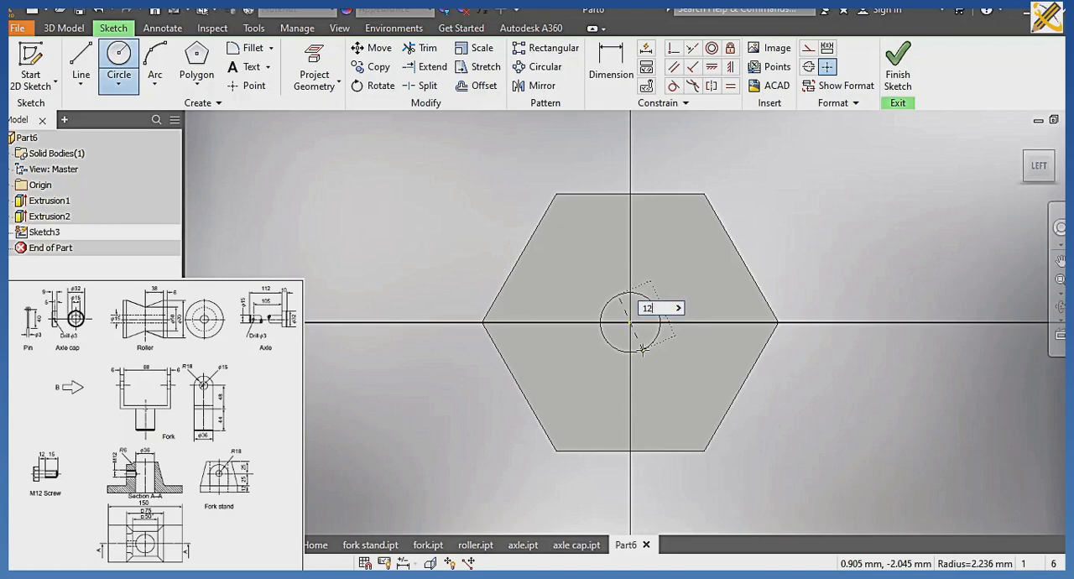
pyautogui.press('Return')
# Finish the sketch and extrude the 12 mm circle 27 mm away from the head to form the shank.
pyautogui.click(898, 84)
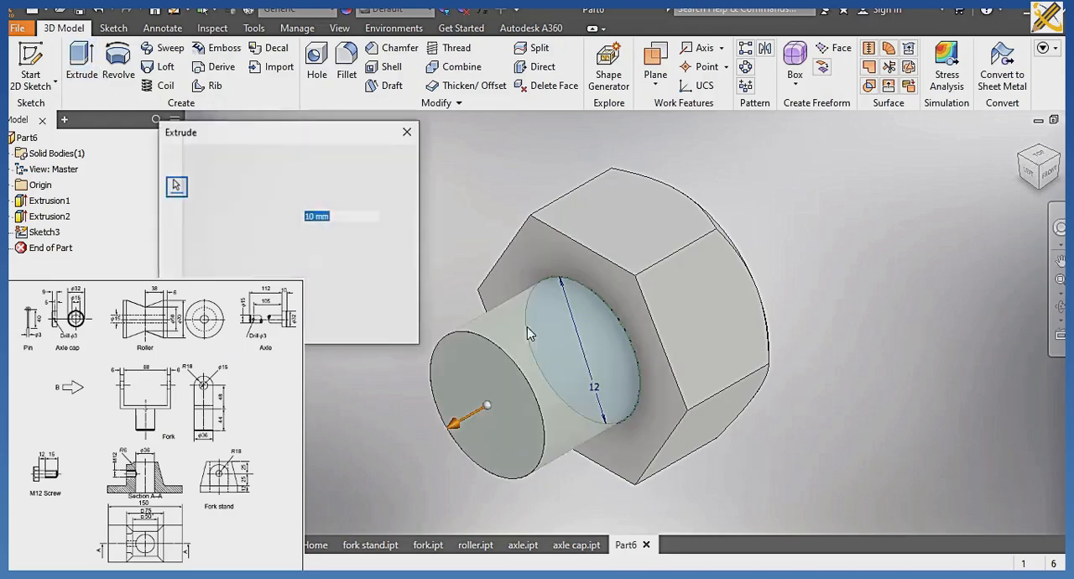
pyautogui.write('27')
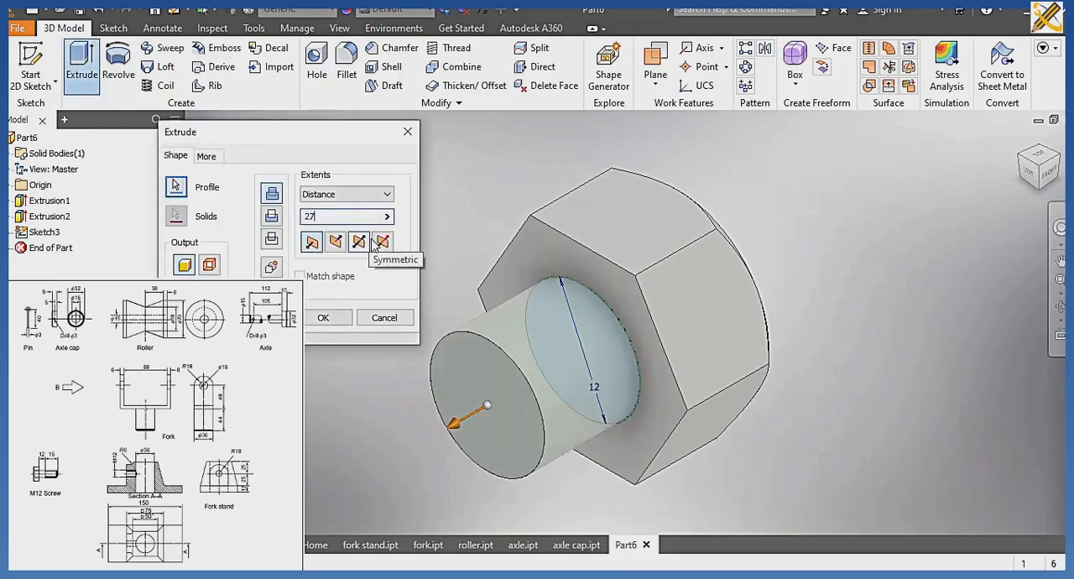
pyautogui.click(323, 317)
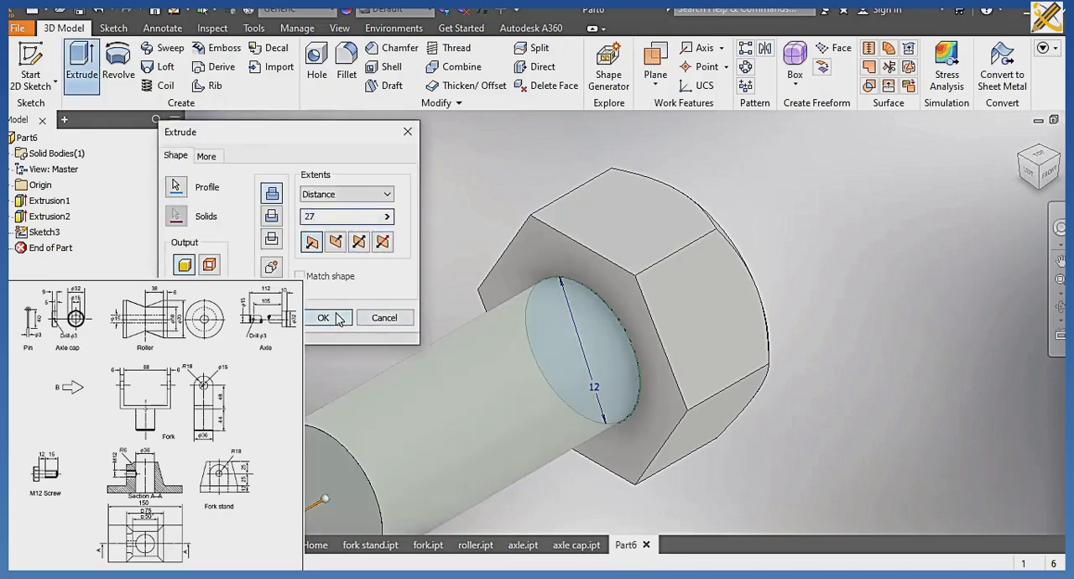
# Chamfer the circular edge at the shank's free end by 2 mm.
pyautogui.click(393, 48)
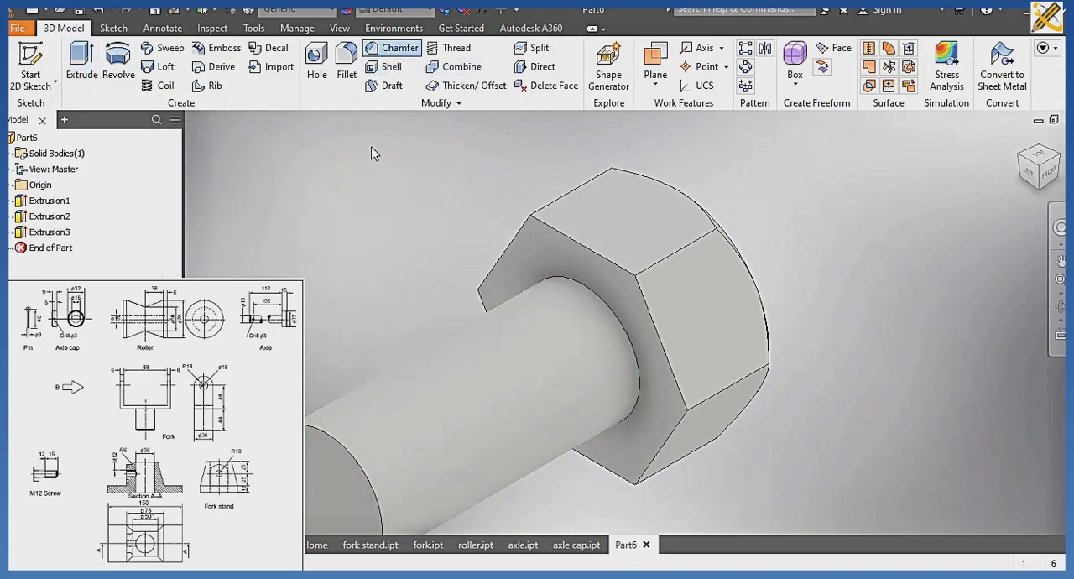
pyautogui.click(332, 441)
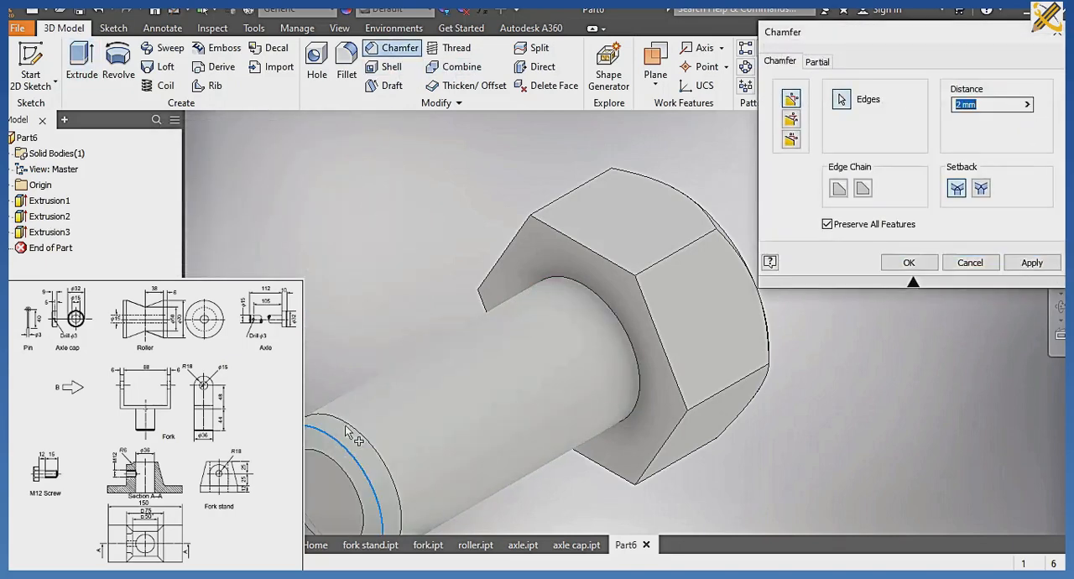
pyautogui.click(909, 262)
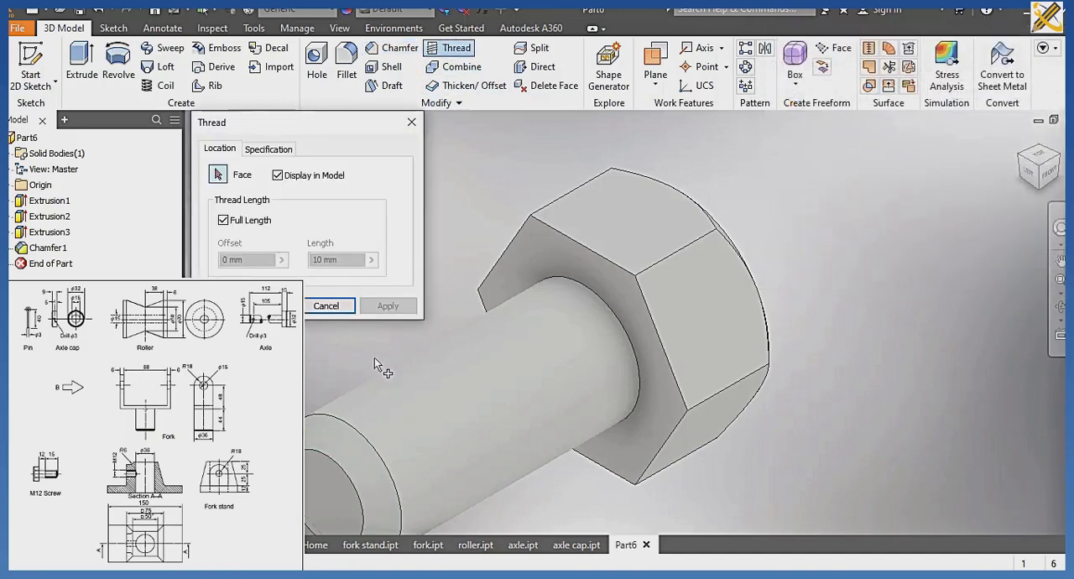
# Add a thread to the shank's cylindrical face, 15 mm long with 0 mm offset from the chamfered end instead of full length.
pyautogui.click(387, 379)
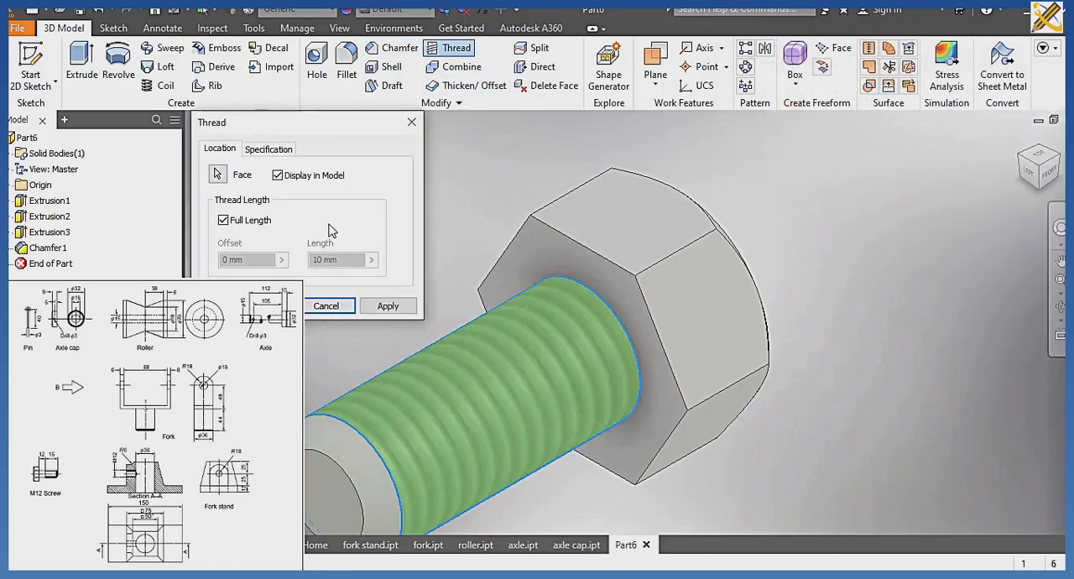
pyautogui.click(223, 220)
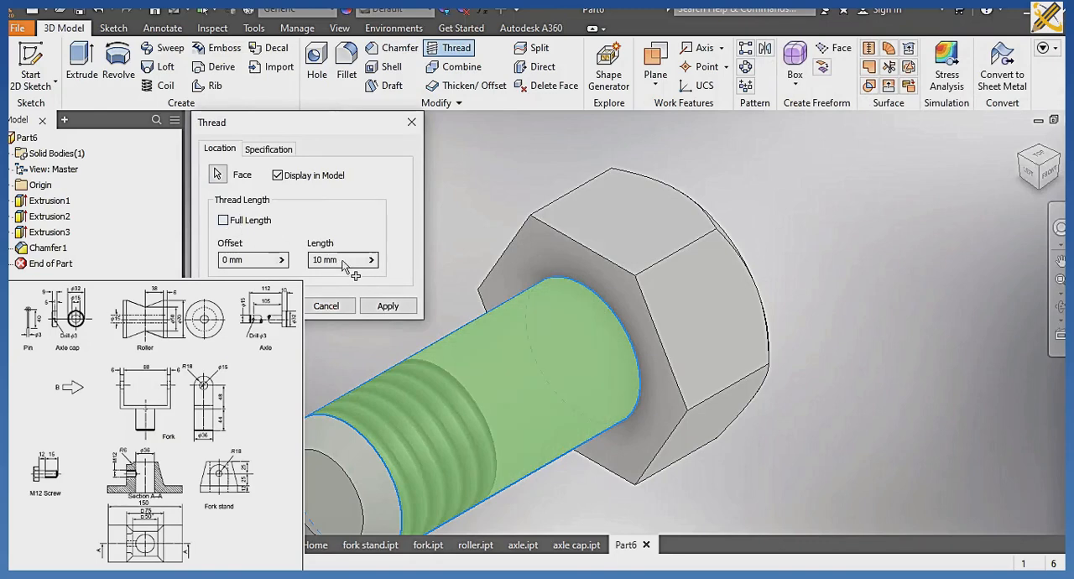
pyautogui.moveTo(342, 262); pyautogui.dragTo(303, 262)
pyautogui.write('5')
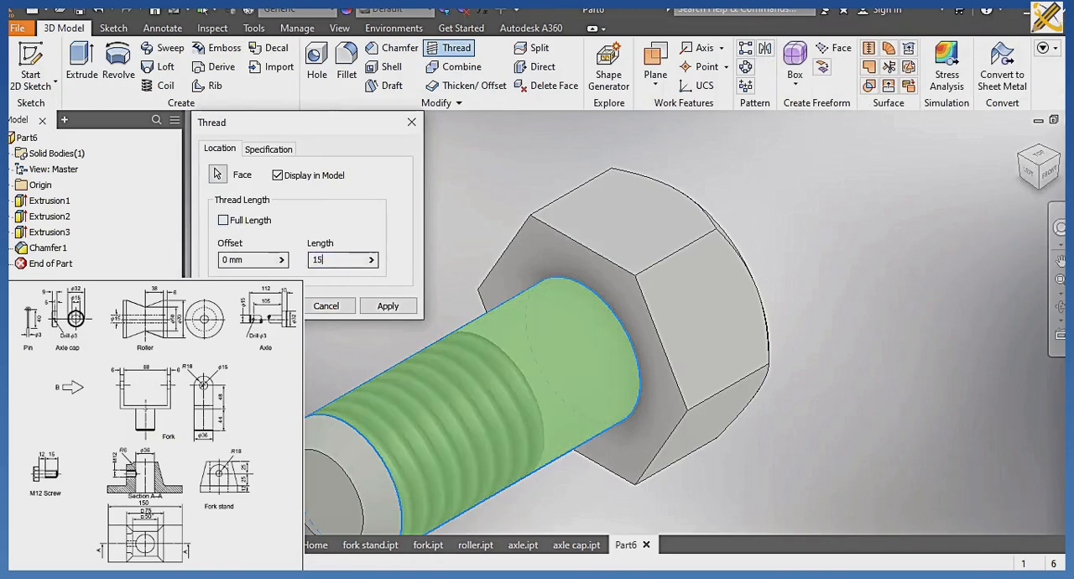
pyautogui.press('Return')
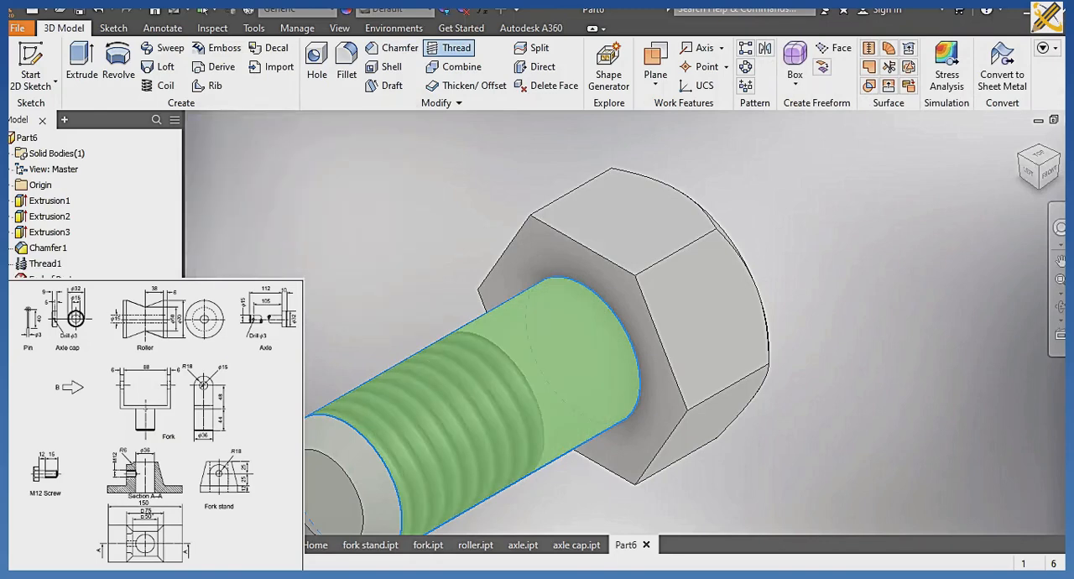
# Assign the Silver material to the screw.
pyautogui.click(328, 9)
pyautogui.scroll(-4, 325, 80)
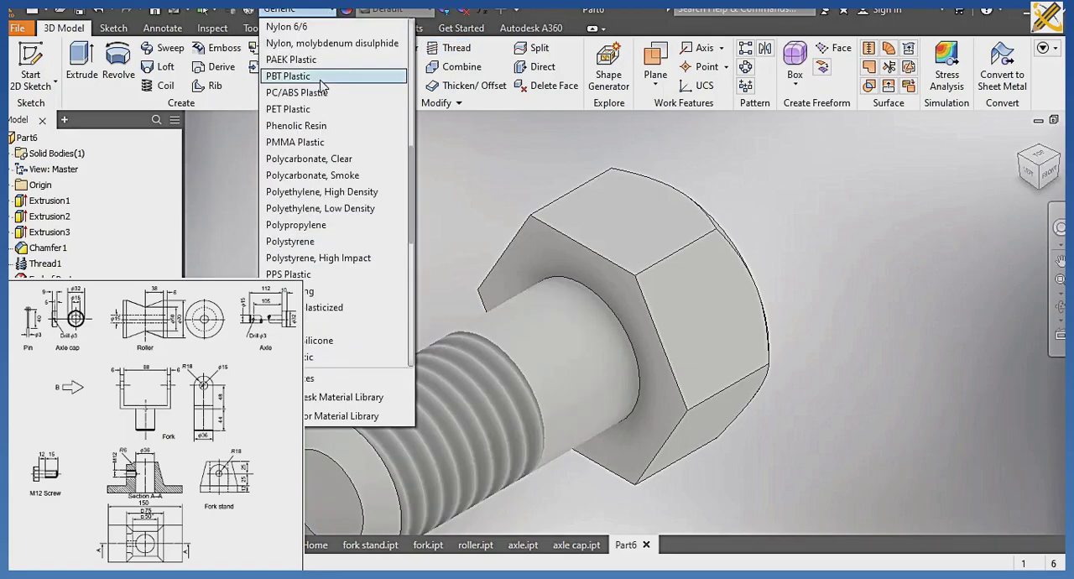
pyautogui.scroll(-4, 307, 154)
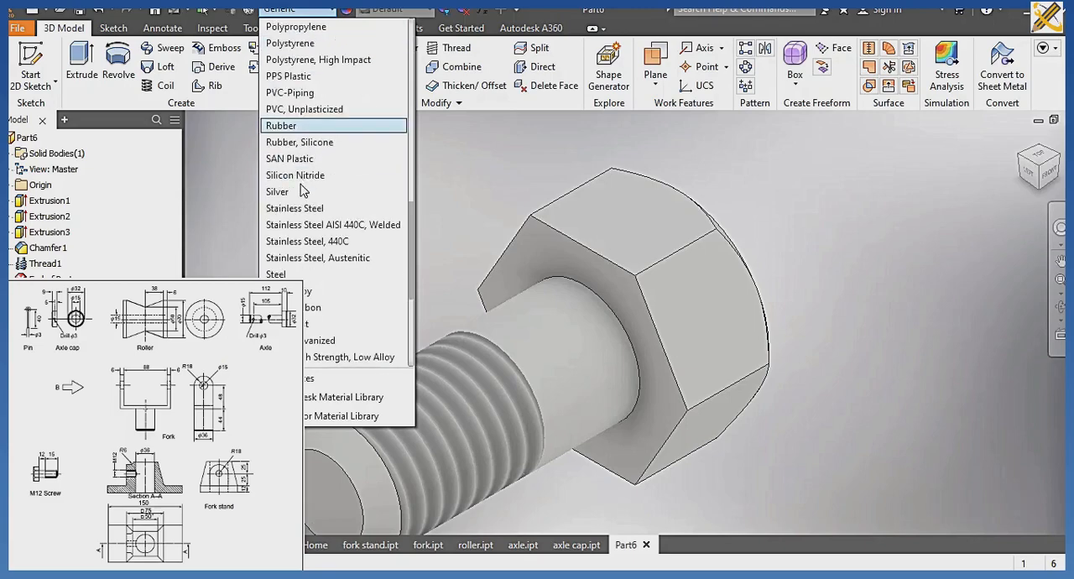
pyautogui.click(285, 192)
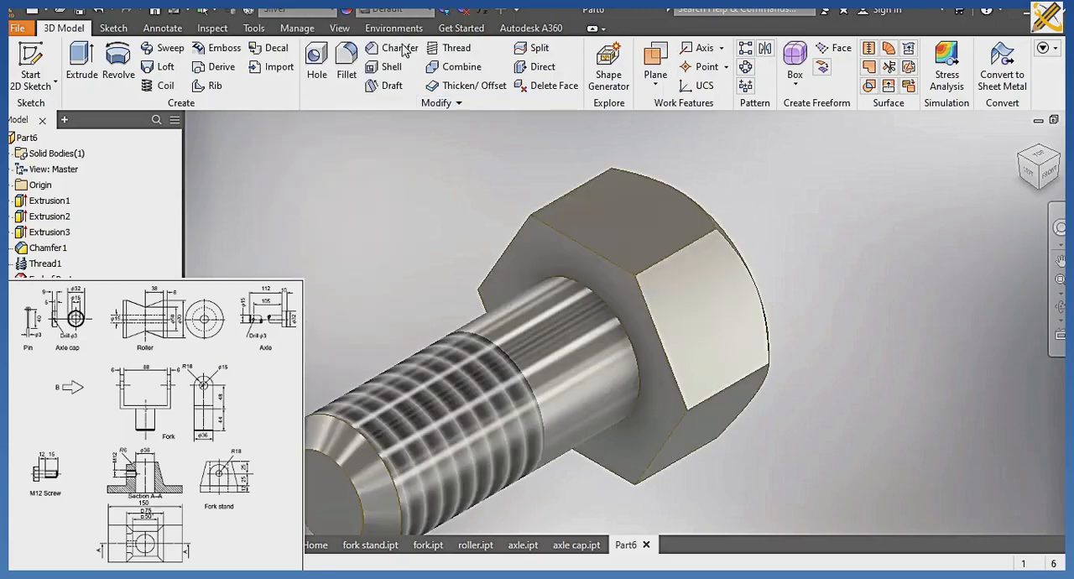
# Change the visual style to shaded without edges and save the part as m12 screw in the CABLE ROLLER folder.
pyautogui.click(339, 27)
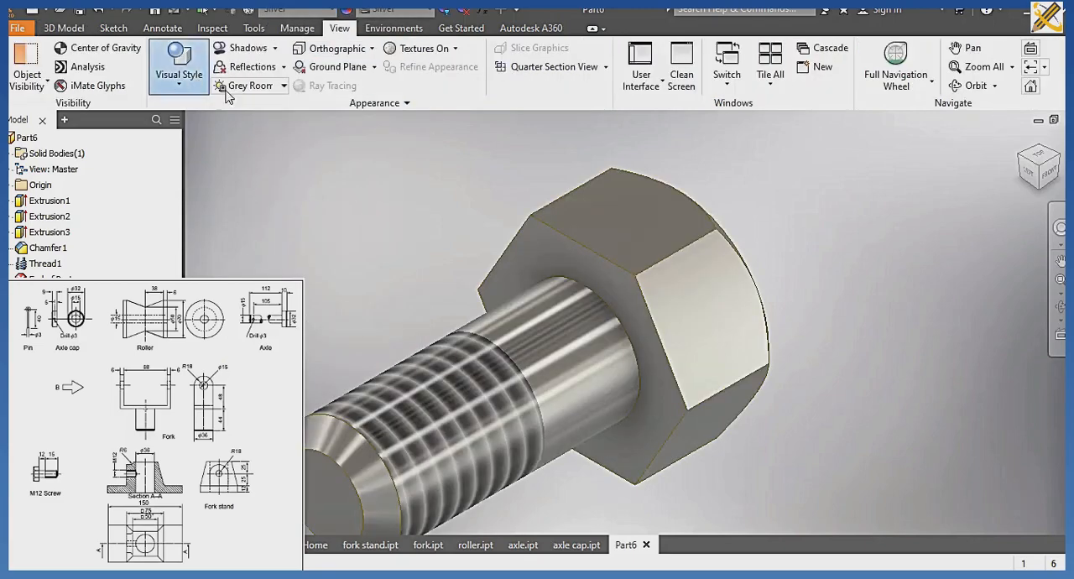
pyautogui.click(290, 114)
pyautogui.scroll(-2, 361, 181)
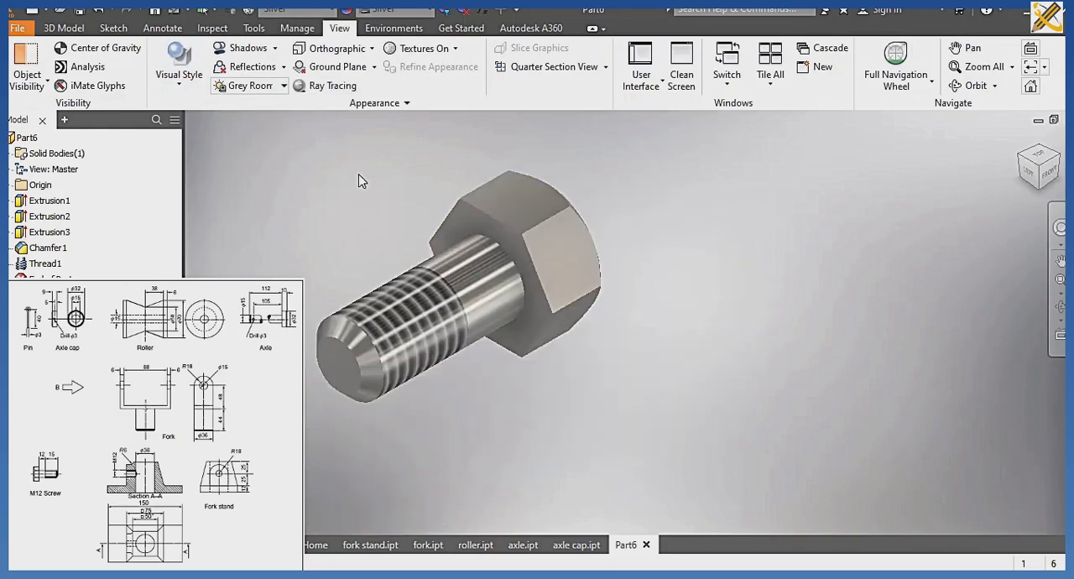
pyautogui.hotkey('ctrl', 's')
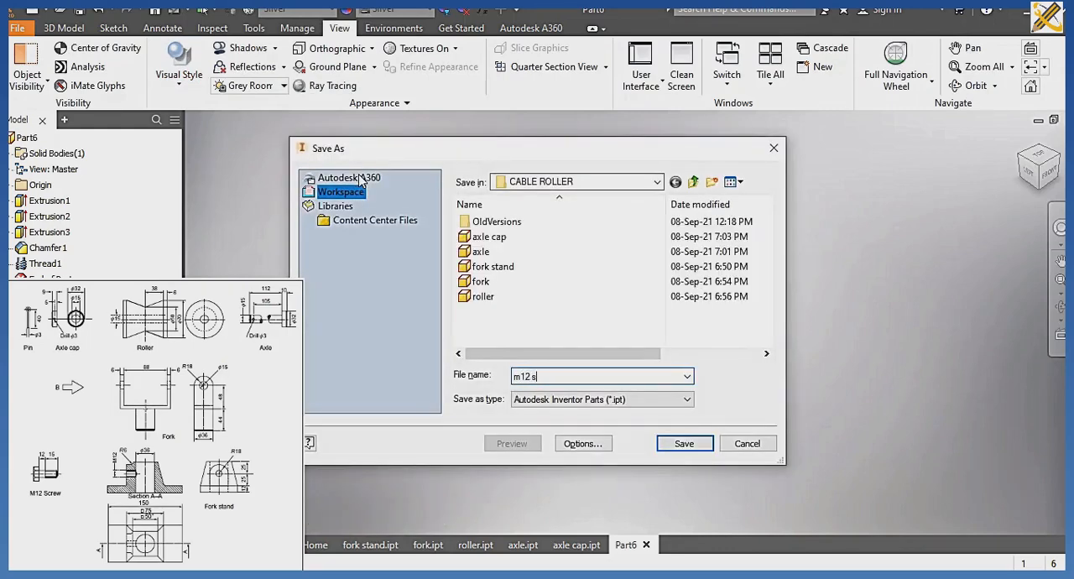
pyautogui.press('Return')
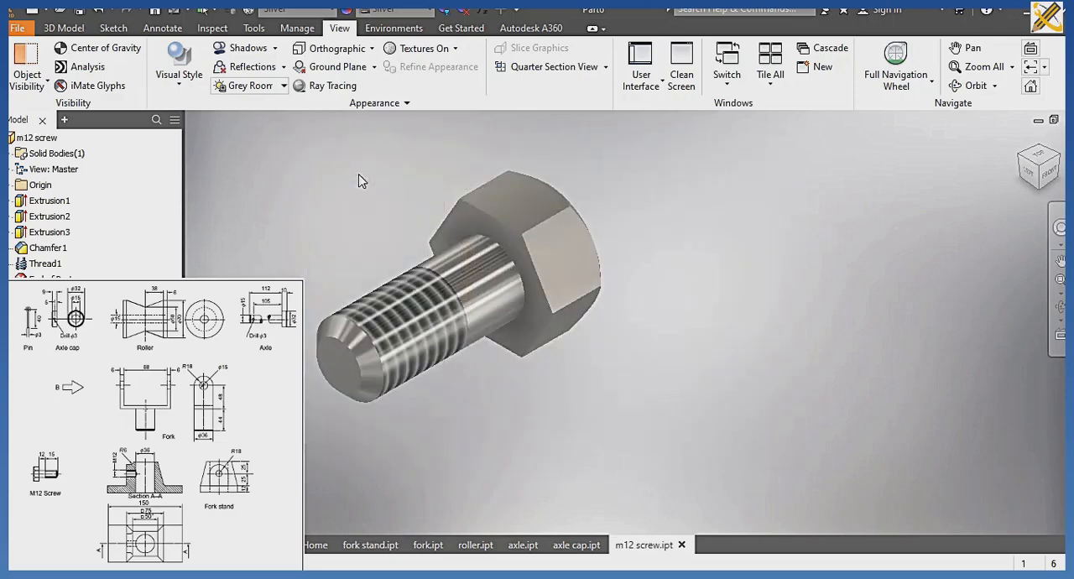
# Create a new Standard (mm).ipt part and start a sketch on the vertical origin plane seen in the Right view.
pyautogui.click(64, 27)
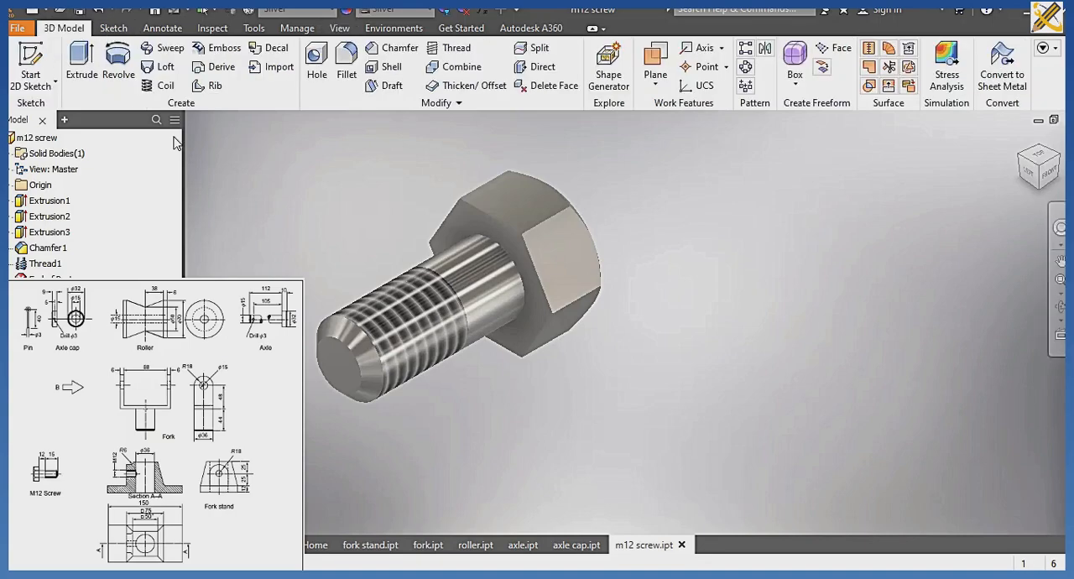
pyautogui.hotkey('ctrl', 'n')
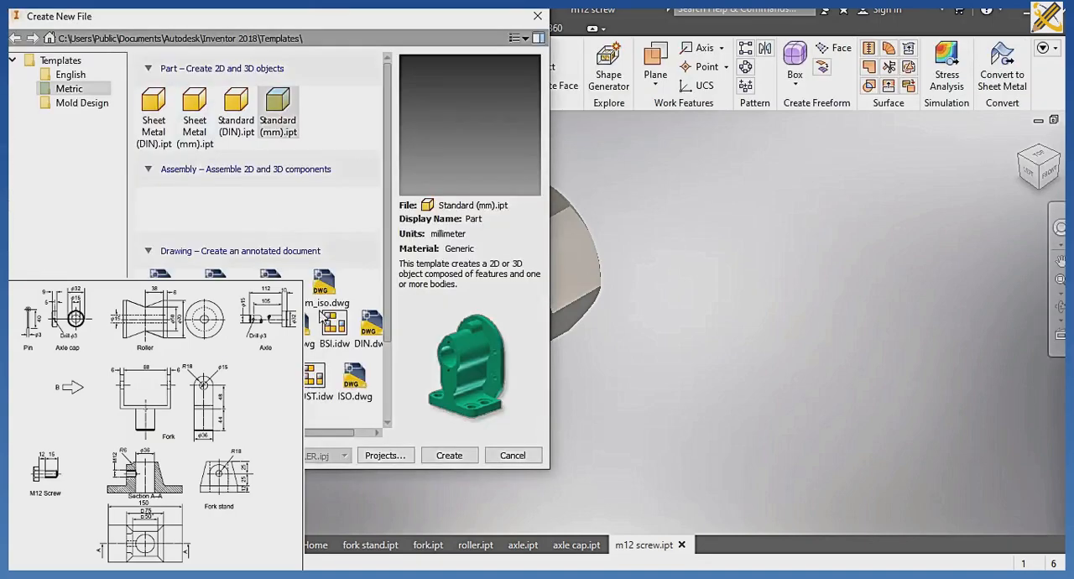
pyautogui.click(434, 446)
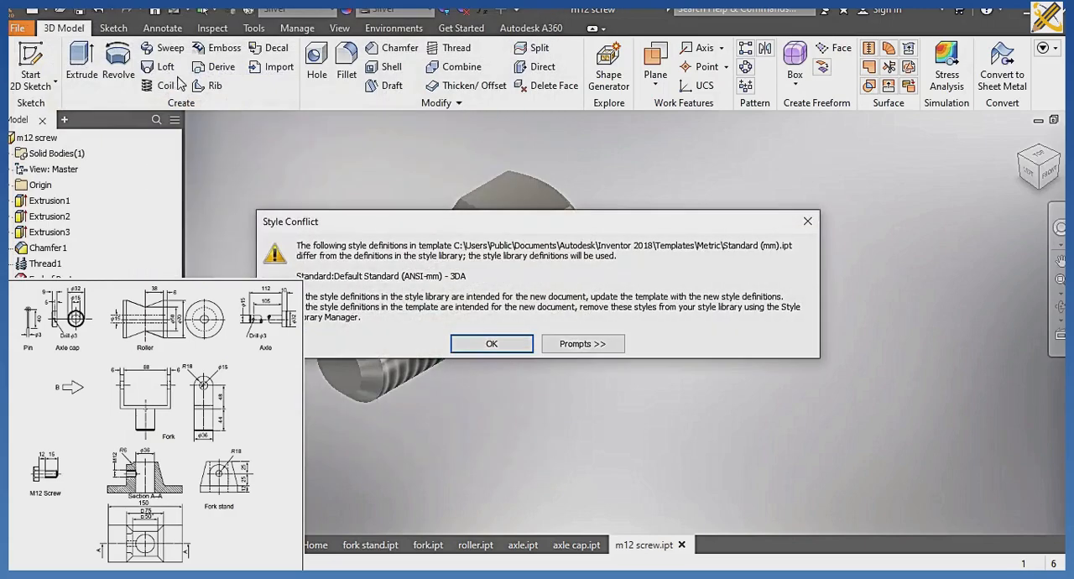
pyautogui.click(494, 342)
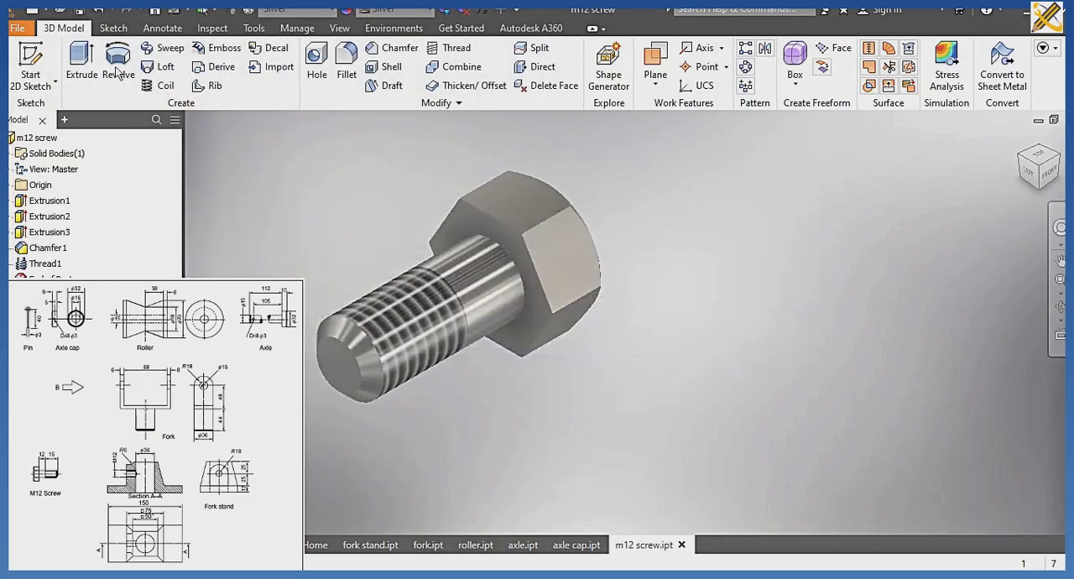
pyautogui.click(30, 63)
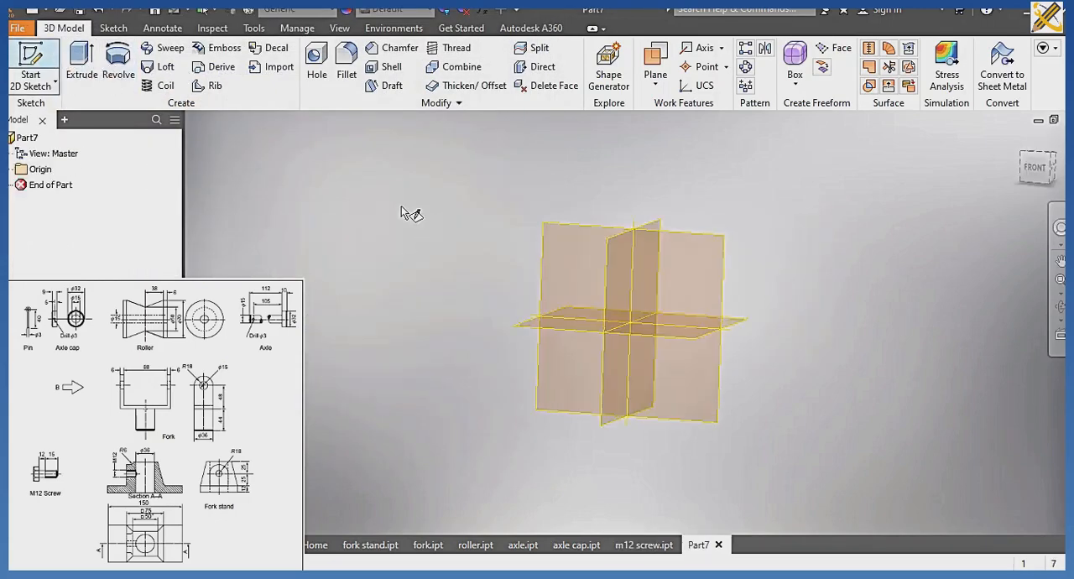
pyautogui.click(568, 251)
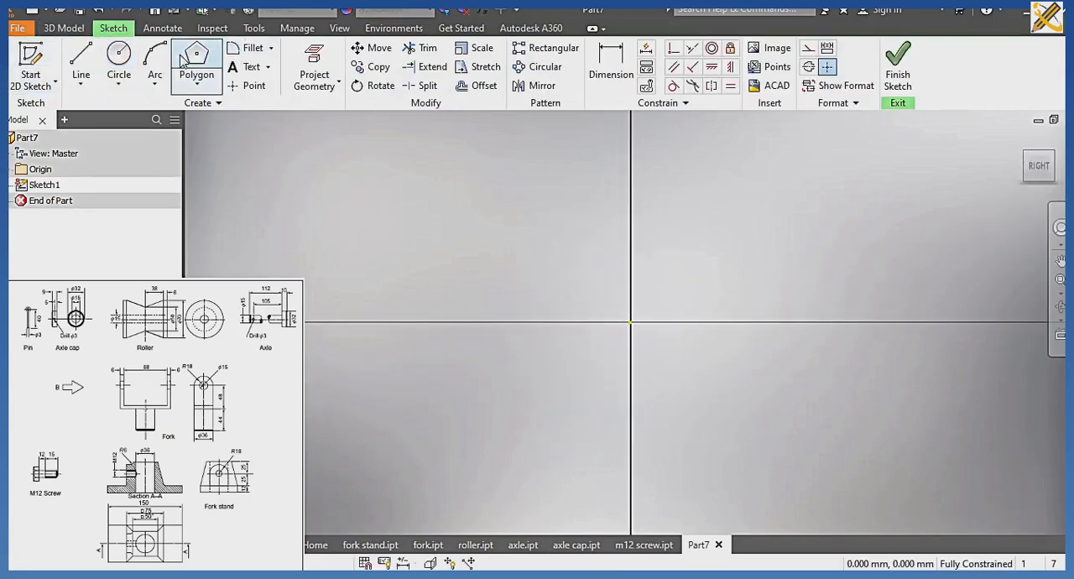
# Draw a 10 mm diameter circle centred on the sketch origin.
pyautogui.click(118, 56)
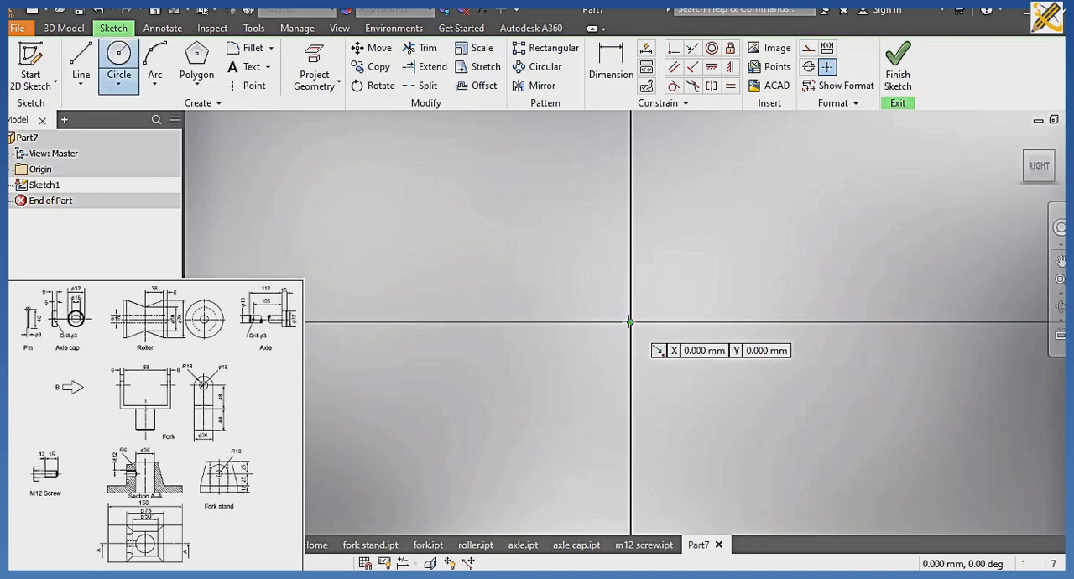
pyautogui.click(629, 321)
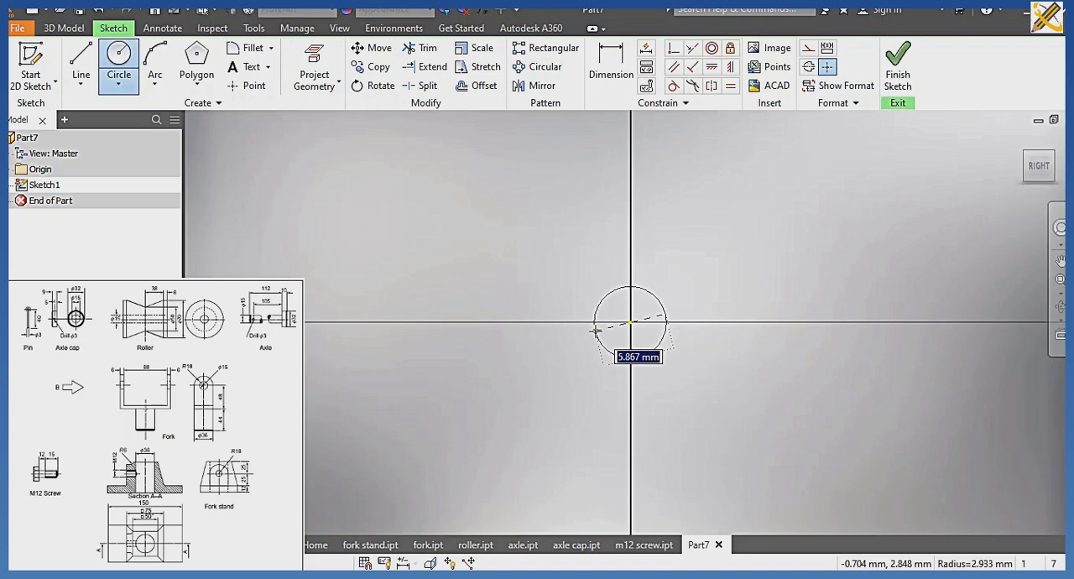
pyautogui.write('10')
pyautogui.press('Return')
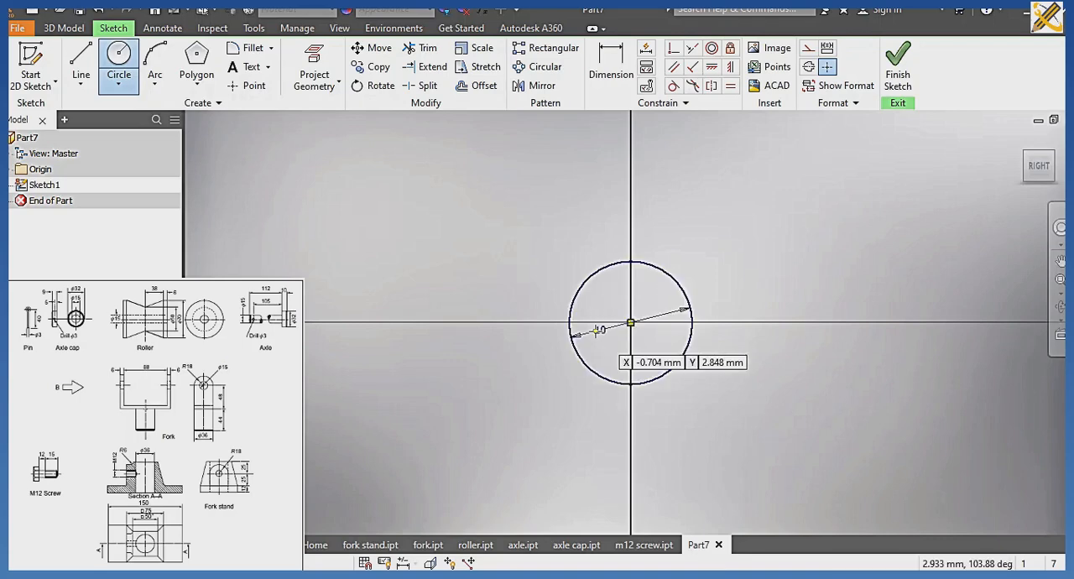
# Draw a vertical line beside the vertical axis, from inside the circle up to about 35 mm above its centre.
pyautogui.moveTo(558, 268); pyautogui.dragTo(551, 367, button='middle')
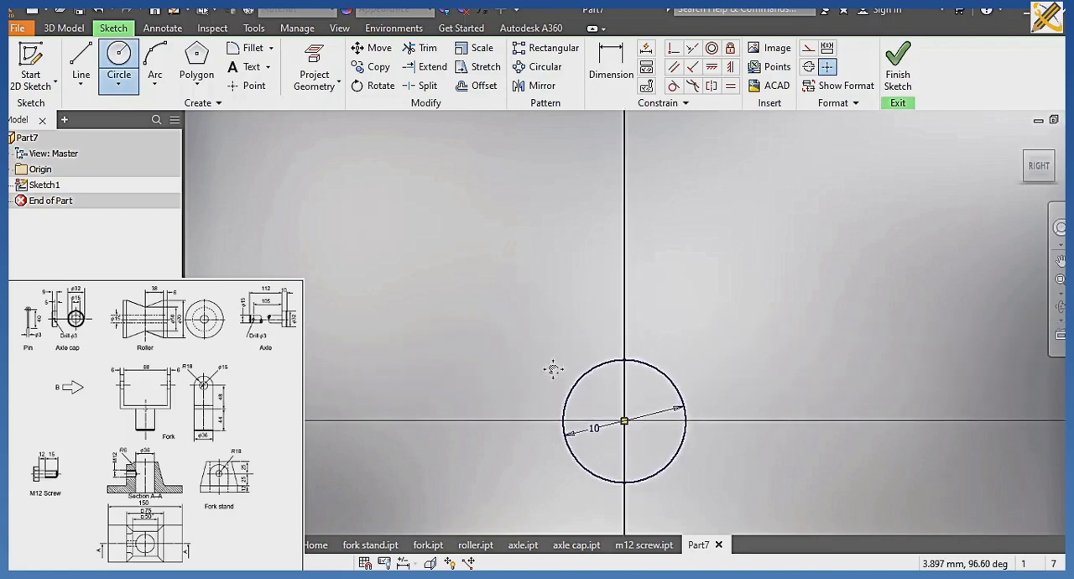
pyautogui.scroll(-3, 551, 367)
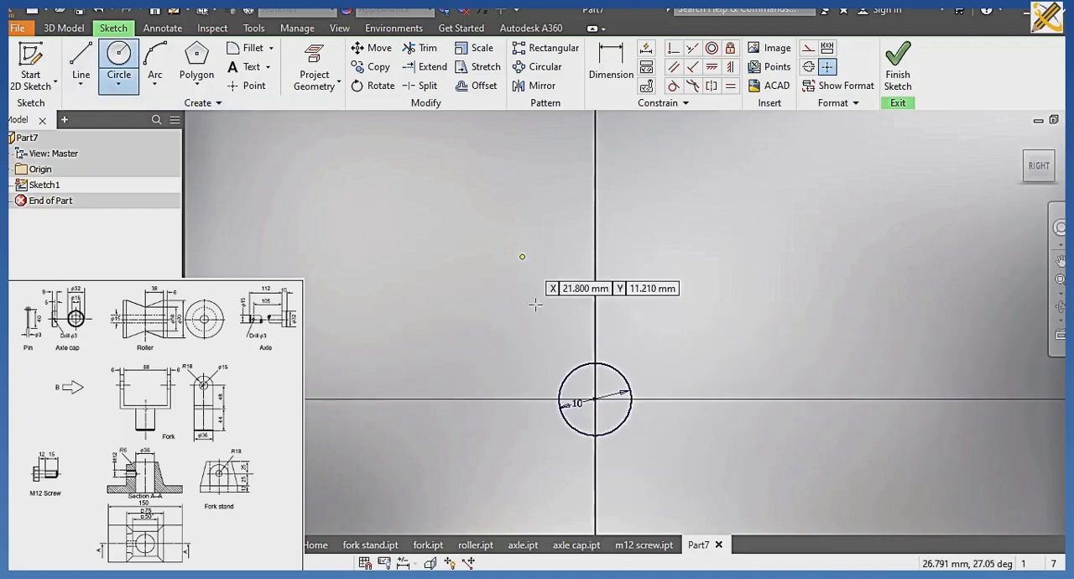
pyautogui.press('l')
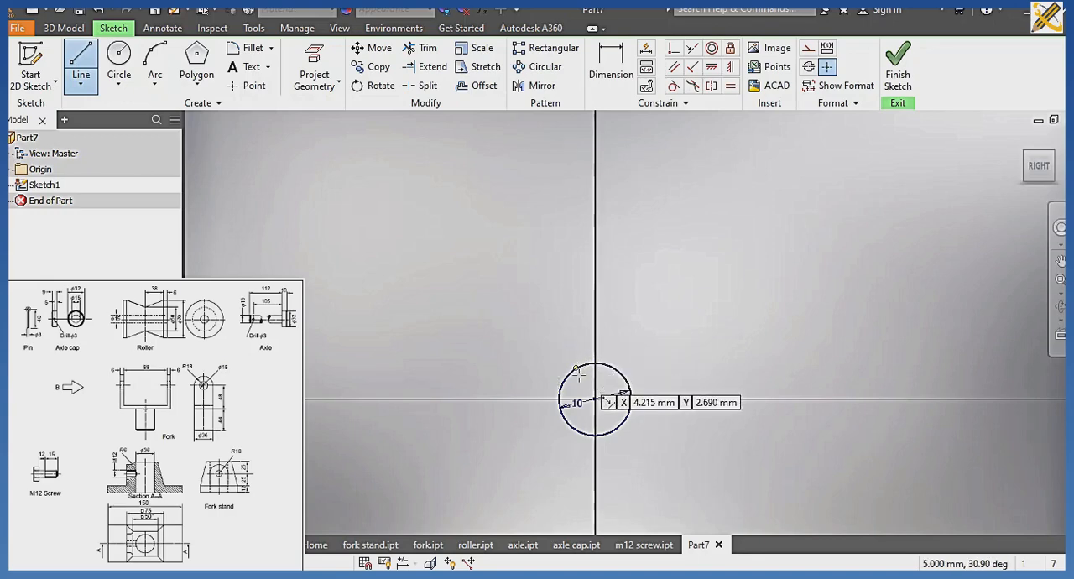
pyautogui.click(585, 375)
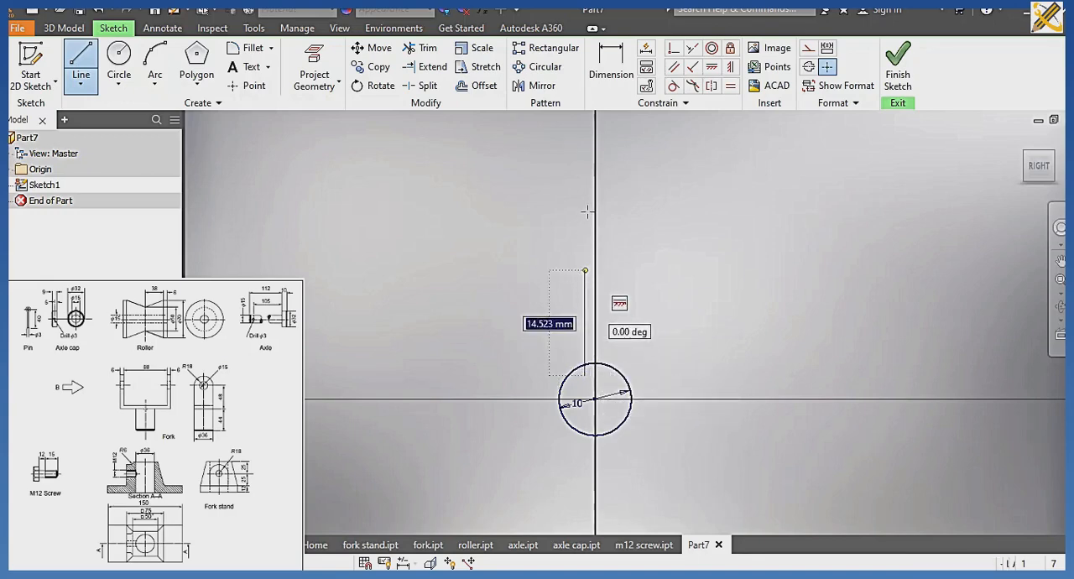
pyautogui.click(585, 139)
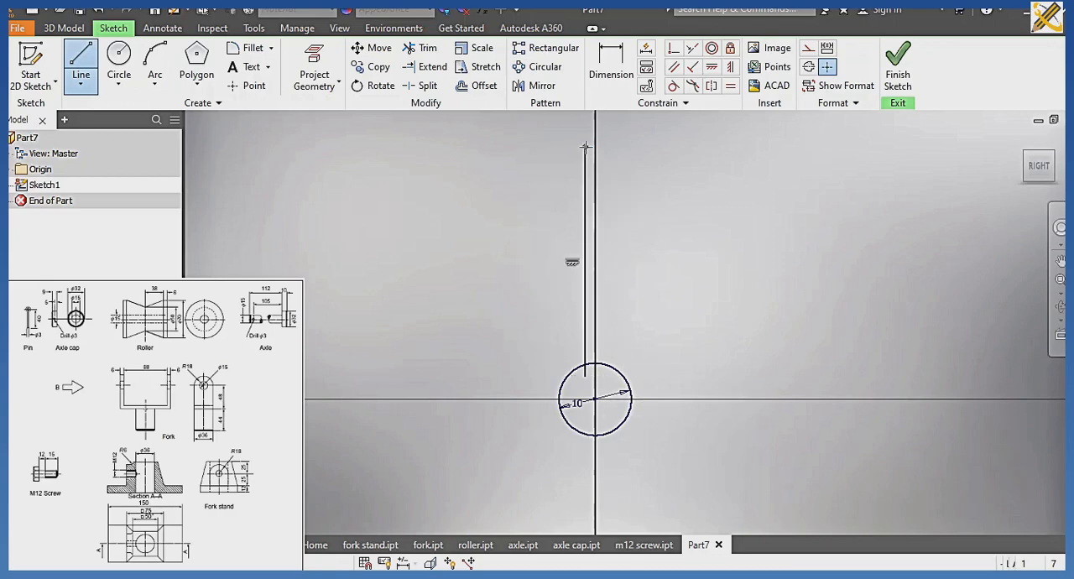
# Dimension the vertical distance from the circle's centre to the line's upper end as 40 mm.
pyautogui.click(616, 73)
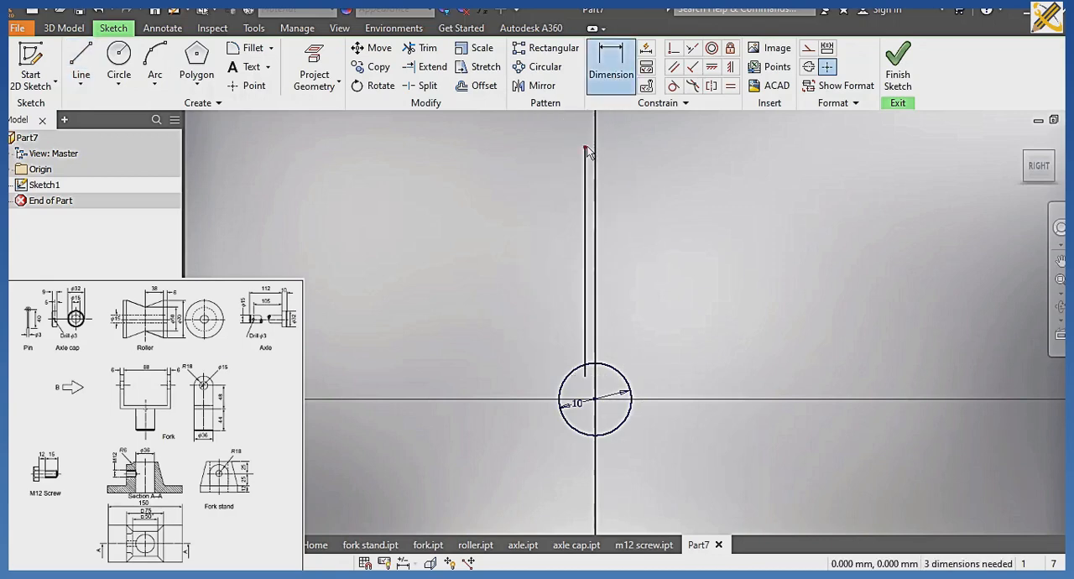
pyautogui.click(596, 399)
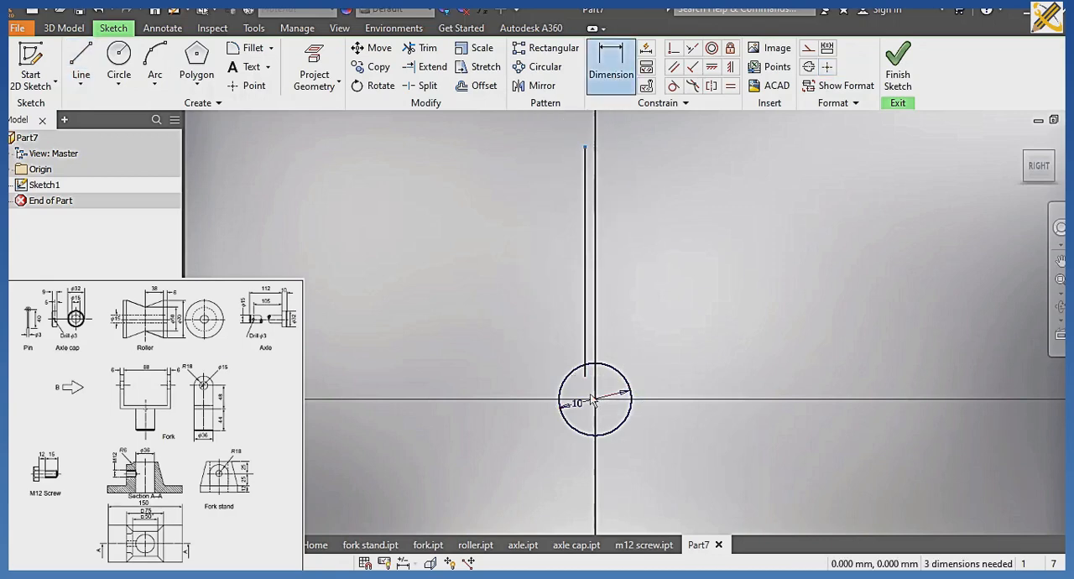
pyautogui.click(585, 147)
pyautogui.click(479, 309)
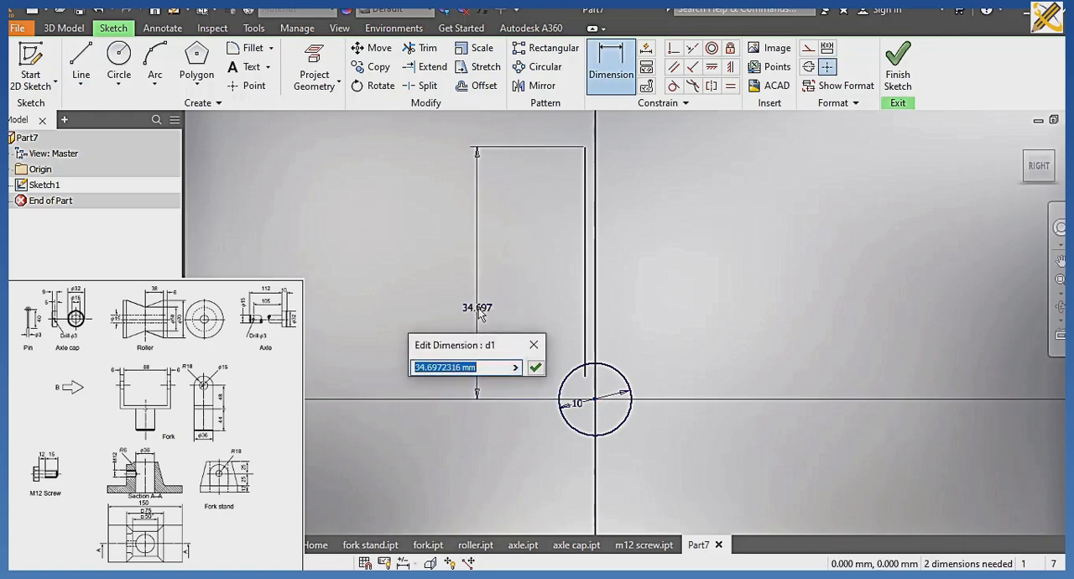
pyautogui.write('4')
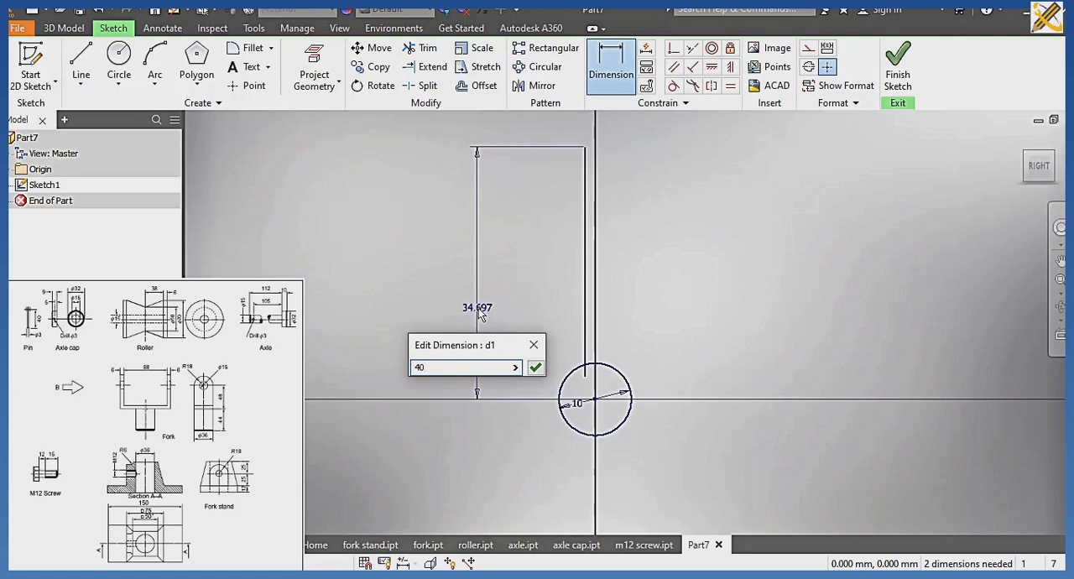
pyautogui.write('0')
pyautogui.press('Return')
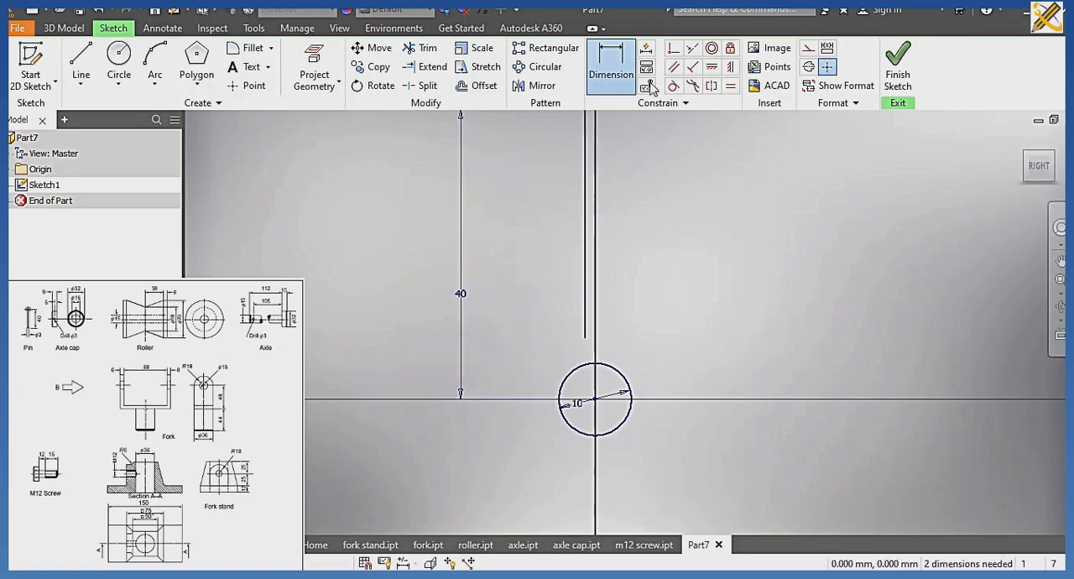
# Constrain the vertical line's lower end to coincide with the circle.
pyautogui.click(674, 47)
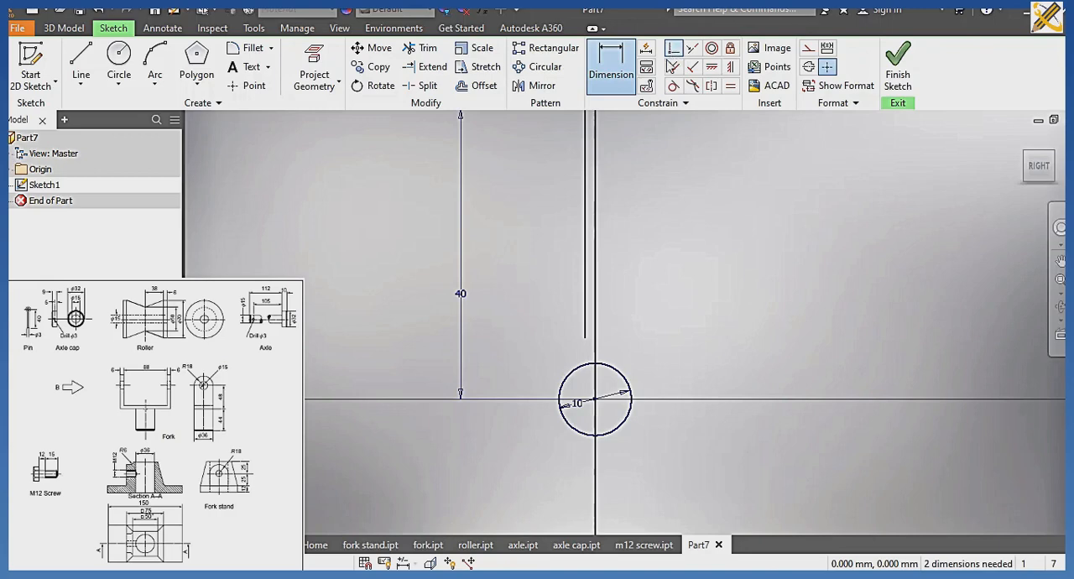
pyautogui.click(585, 336)
pyautogui.click(587, 365)
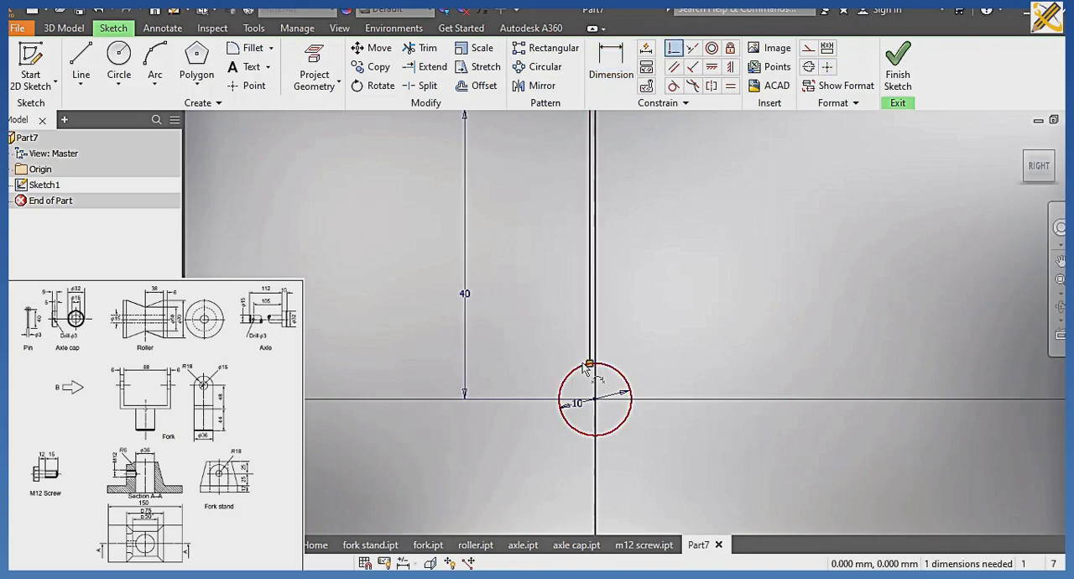
# Open a gap in the circle's top by trimming between the long line and a short vertical helper line, remove the helper's remains, and finish the sketch.
pyautogui.moveTo(635, 304); pyautogui.dragTo(581, 328, button='middle')
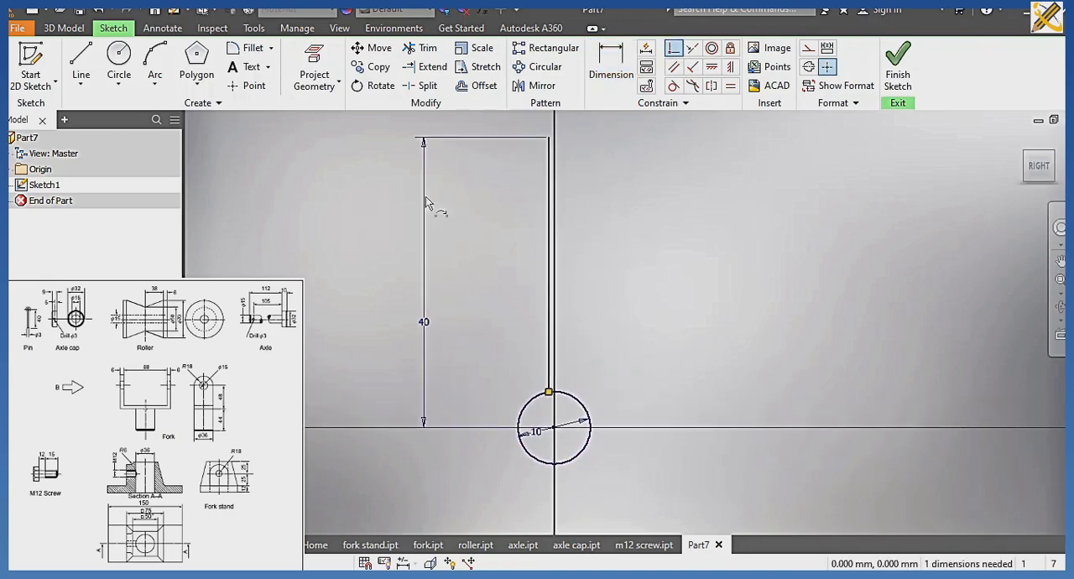
pyautogui.click(81, 58)
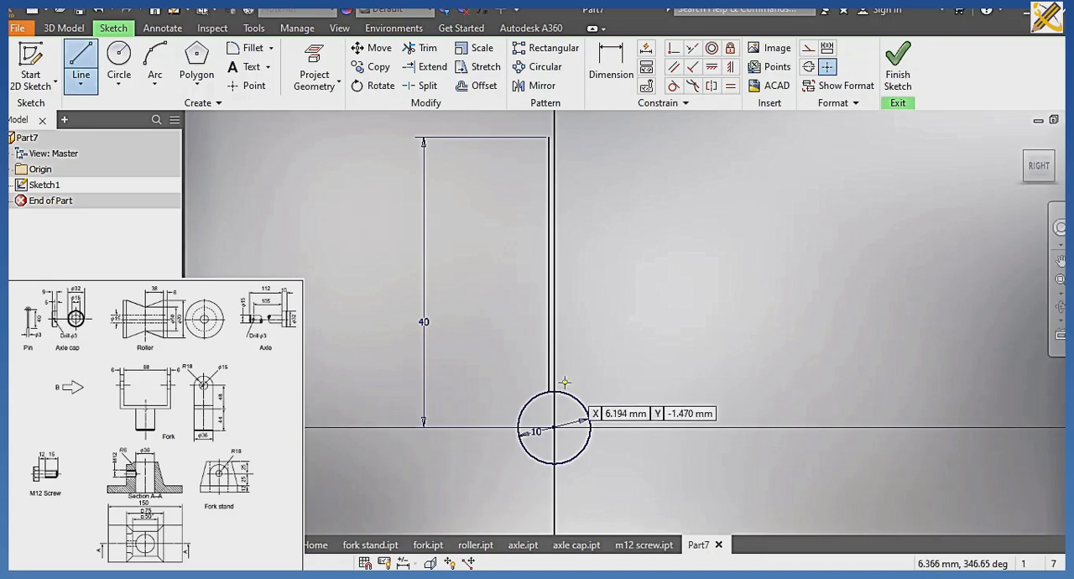
pyautogui.click(585, 404)
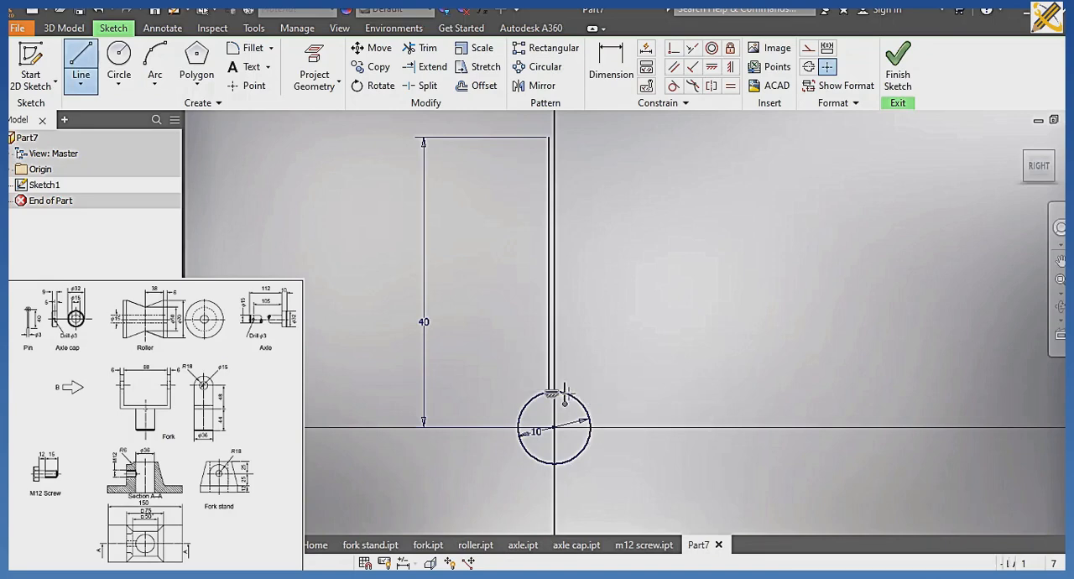
pyautogui.click(432, 50)
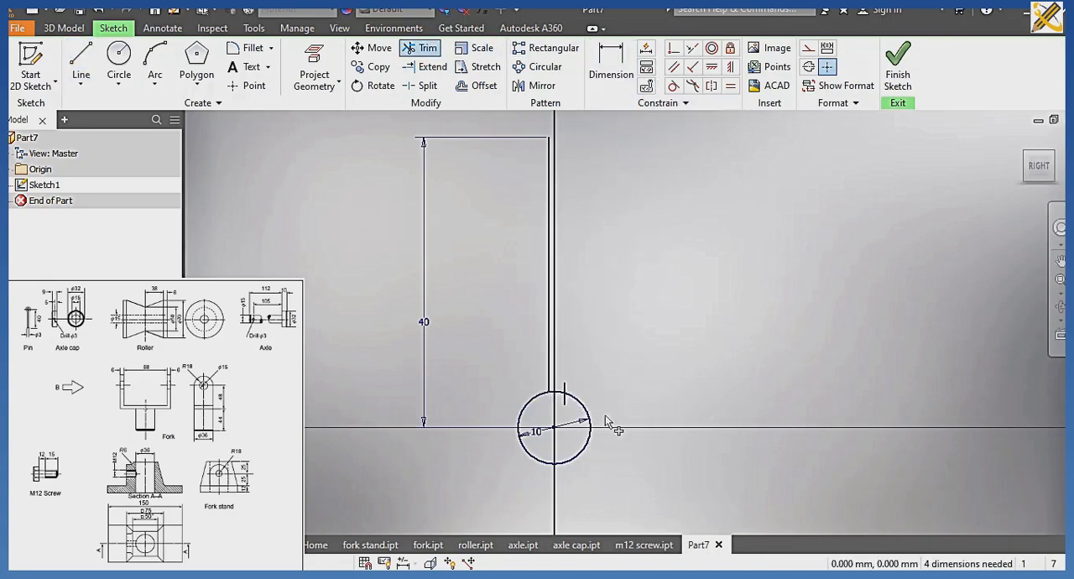
pyautogui.click(565, 392)
pyautogui.click(565, 393)
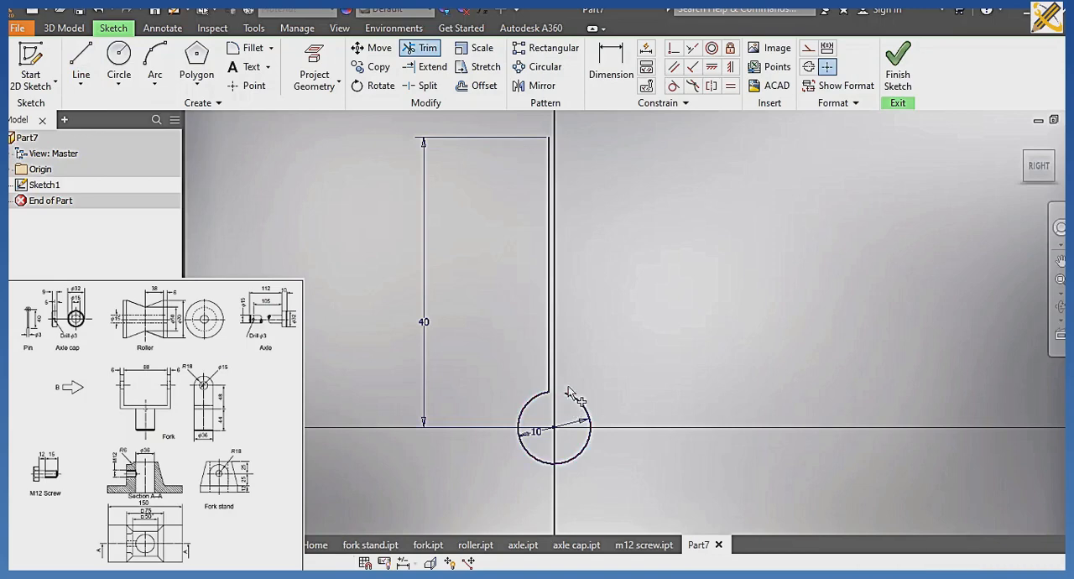
pyautogui.click(896, 78)
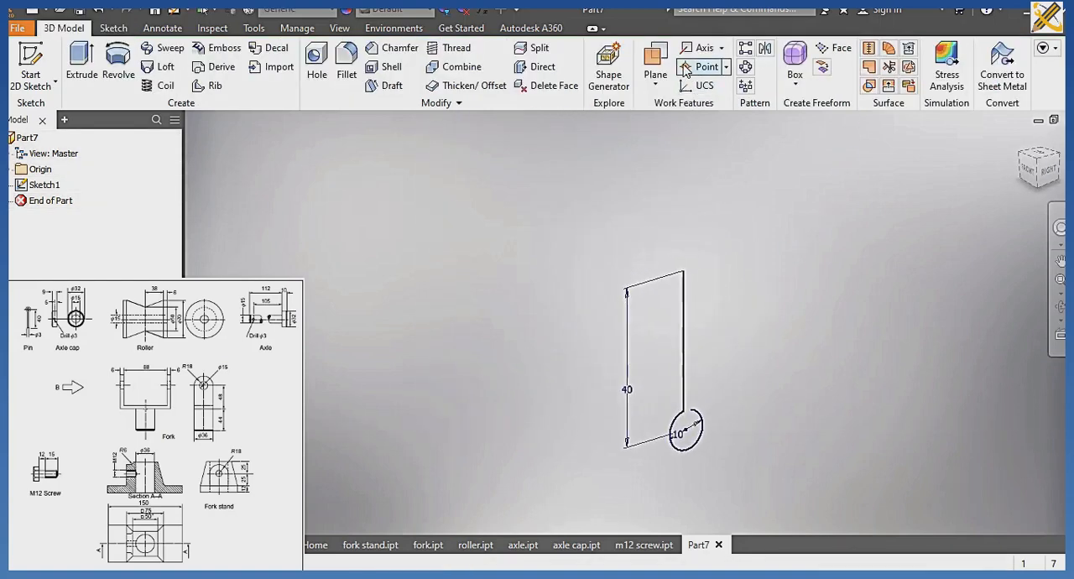
# Create a work plane through the long line's upper endpoint, perpendicular to the line.
pyautogui.click(658, 63)
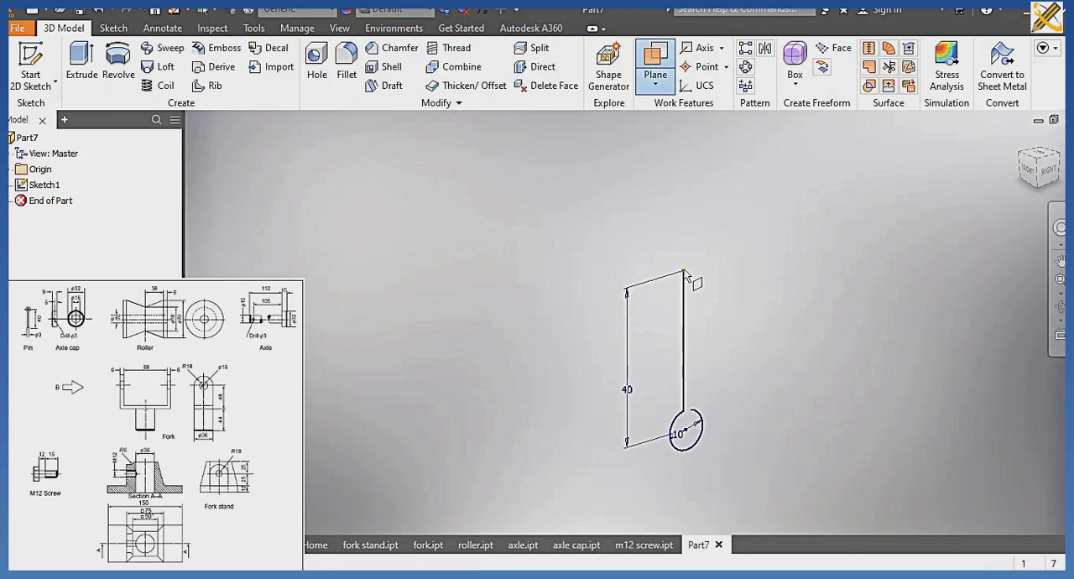
pyautogui.scroll(2, 684, 271)
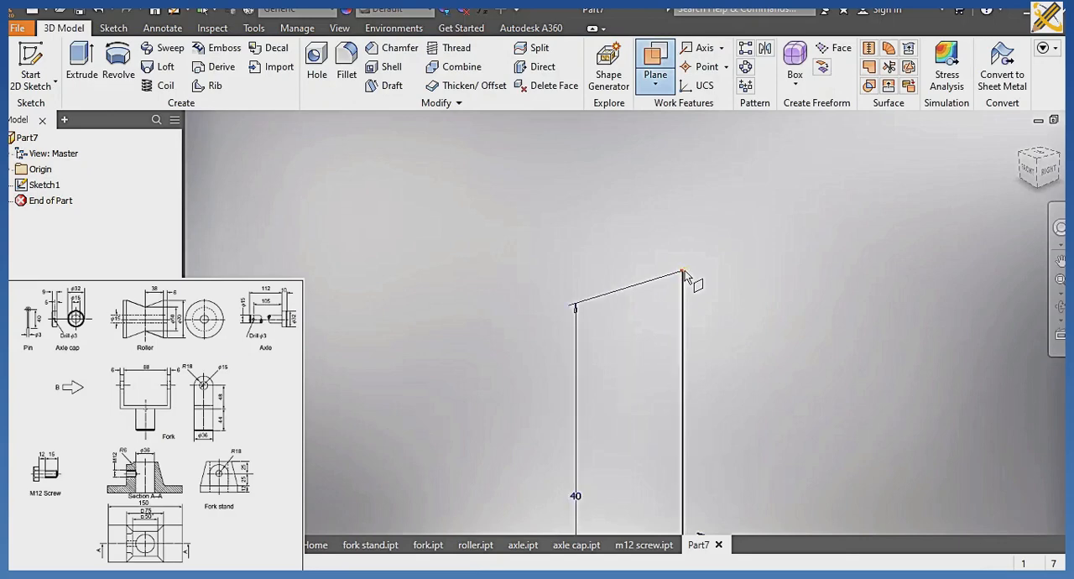
pyautogui.click(685, 273)
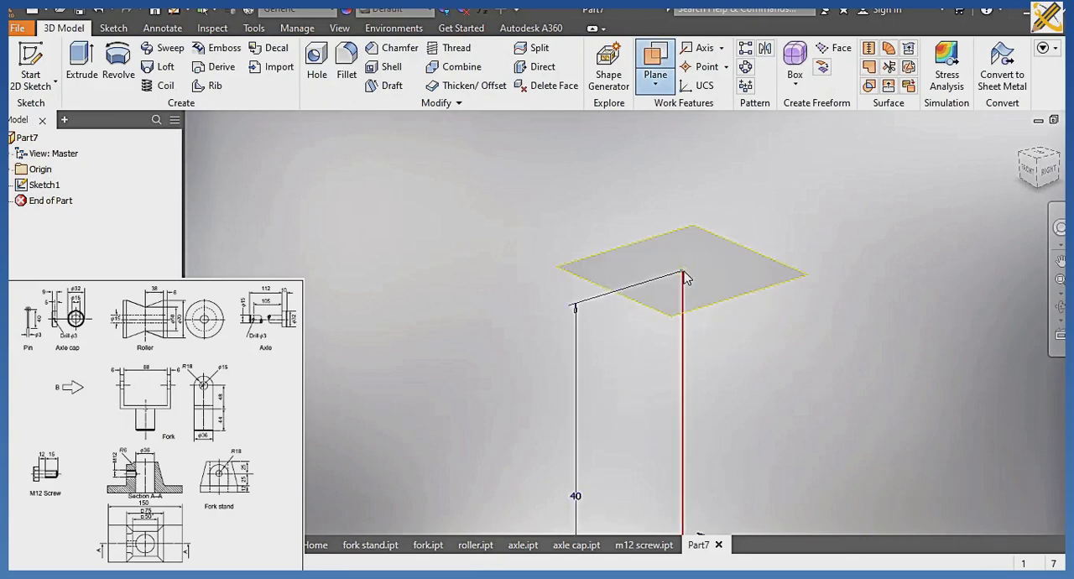
pyautogui.click(806, 294)
# Sketch a 3 mm diameter circle on the new work plane, centred on the long line's upper end, and finish the sketch.
pyautogui.click(796, 274)
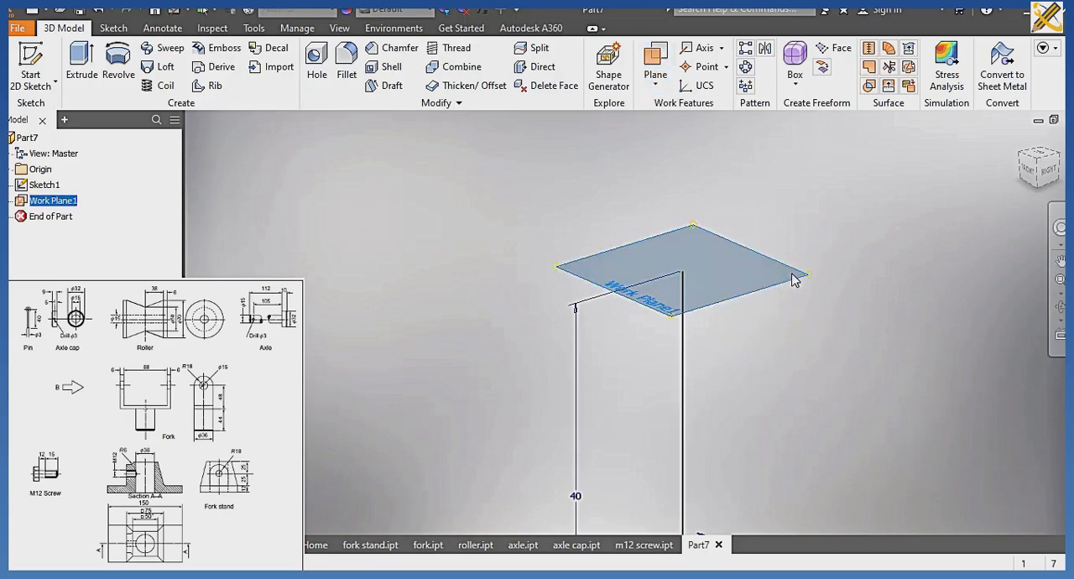
pyautogui.scroll(7, 626, 337)
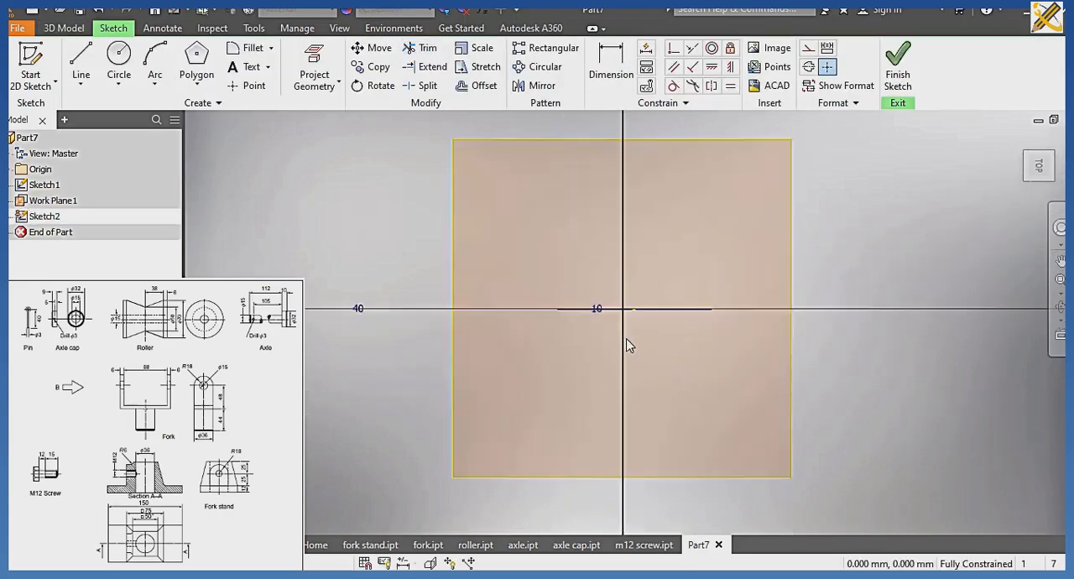
pyautogui.scroll(-6, 635, 245)
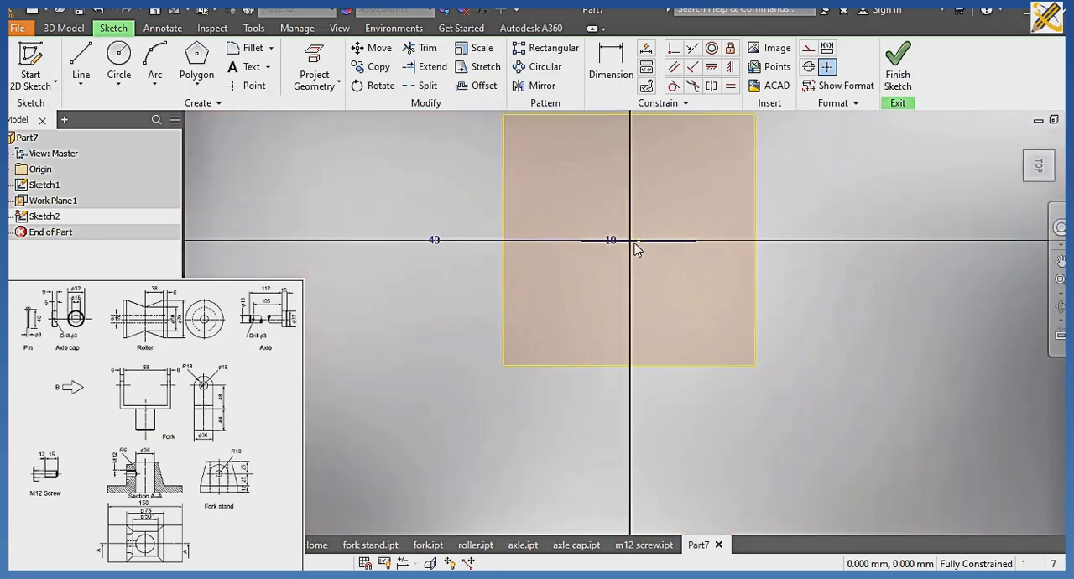
pyautogui.scroll(5, 636, 242)
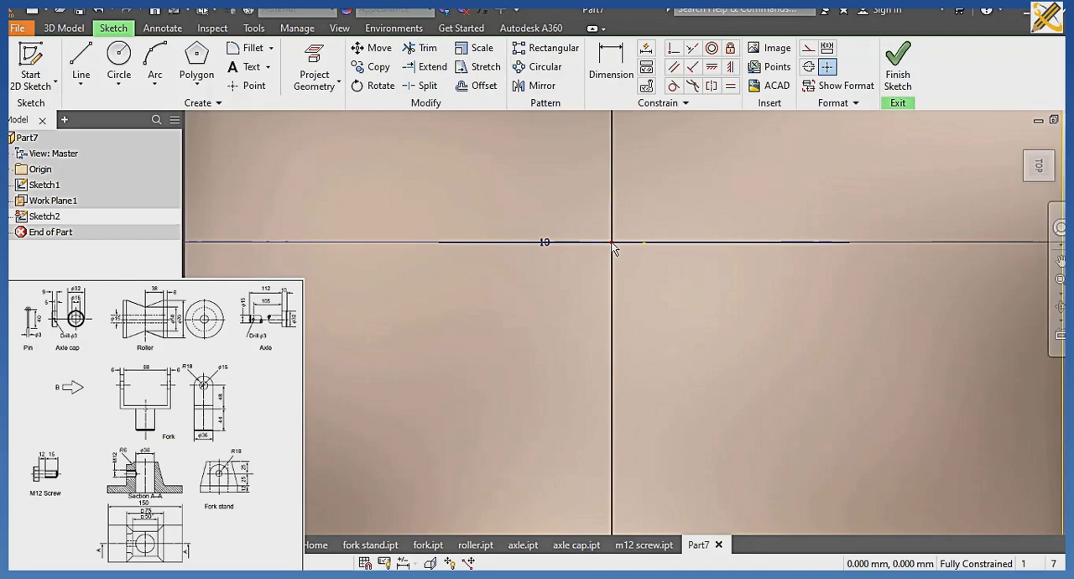
pyautogui.scroll(3, 616, 247)
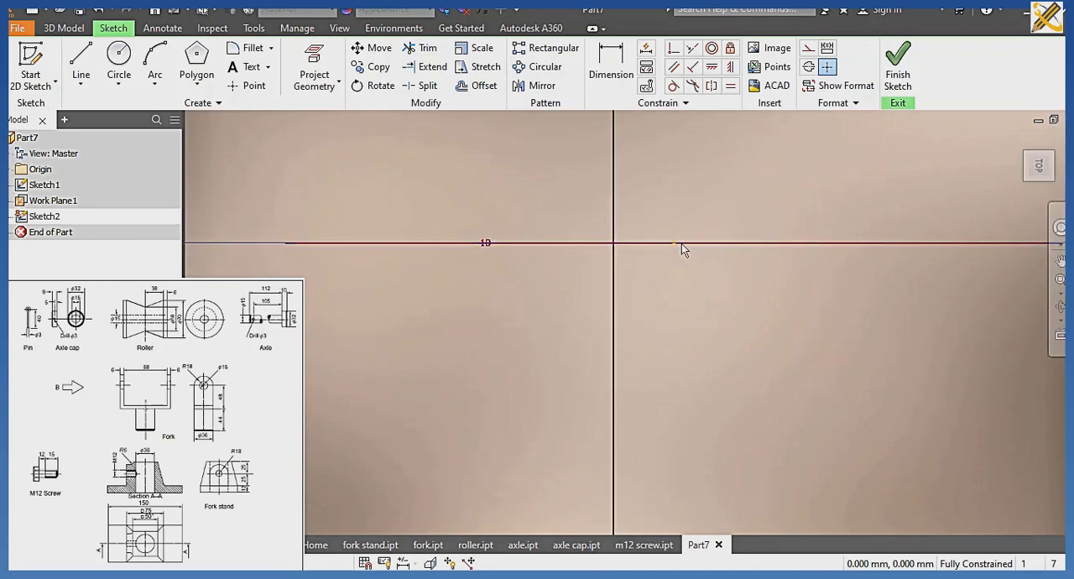
pyautogui.click(1040, 191)
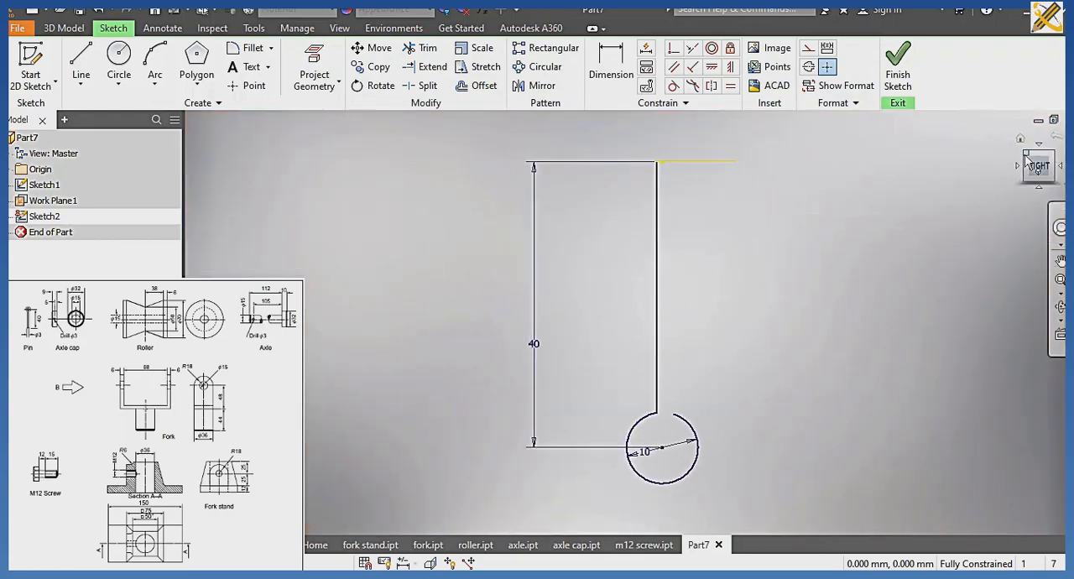
pyautogui.click(1028, 160)
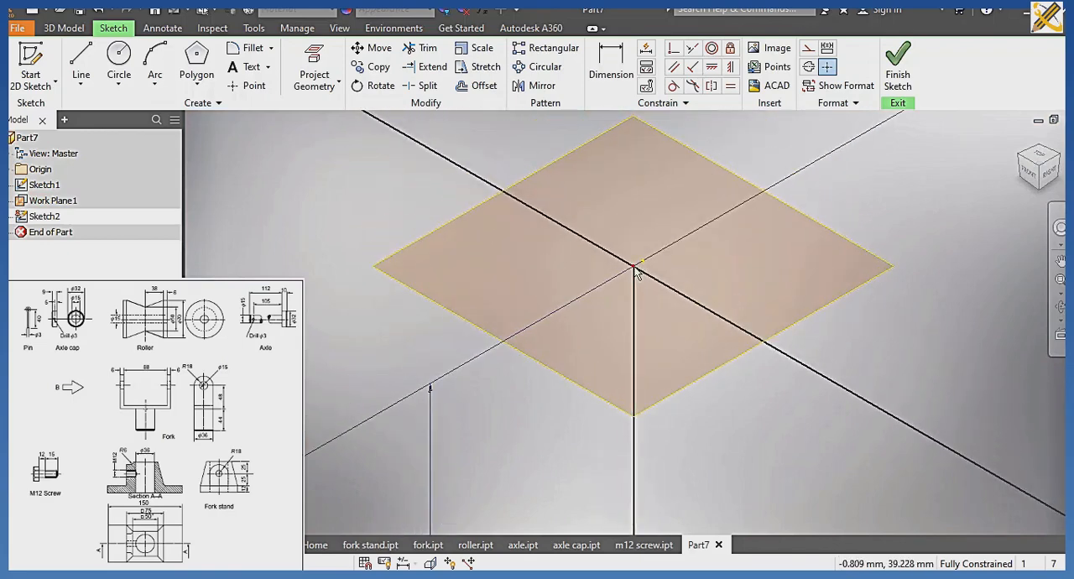
pyautogui.click(122, 57)
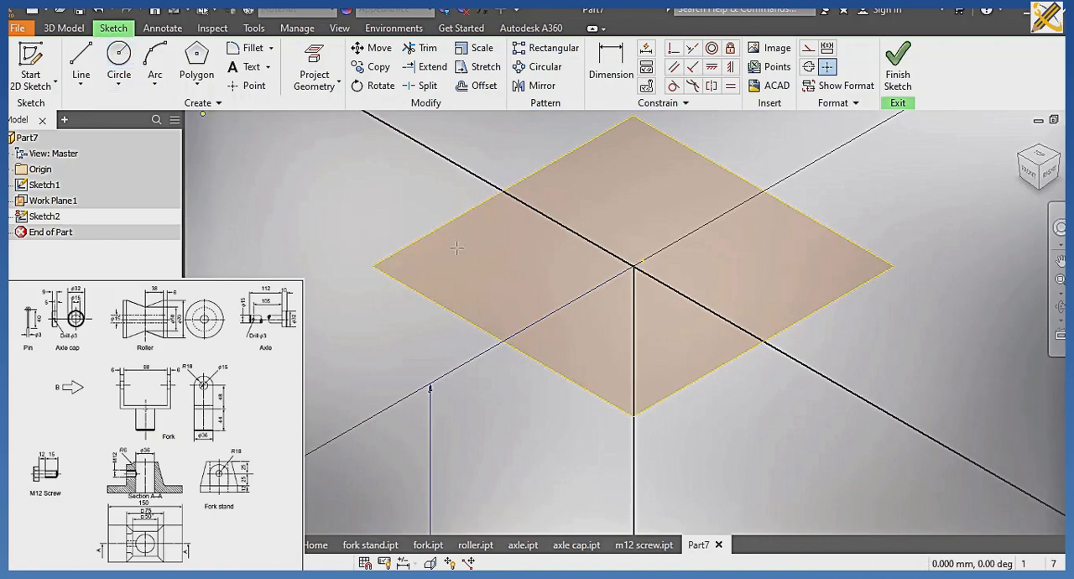
pyautogui.click(632, 266)
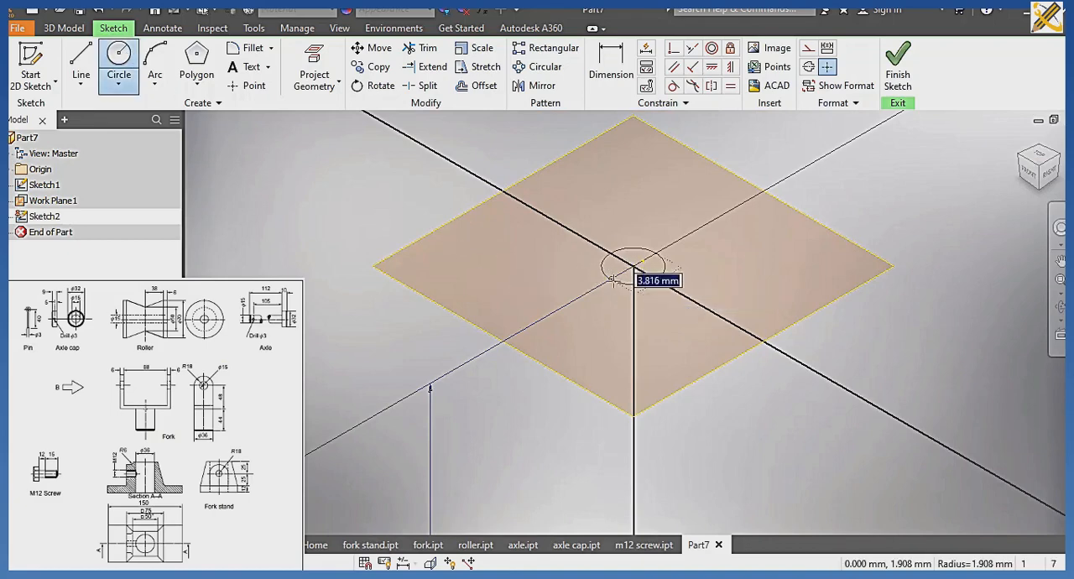
pyautogui.scroll(3, 612, 280)
pyautogui.scroll(3, 613, 279)
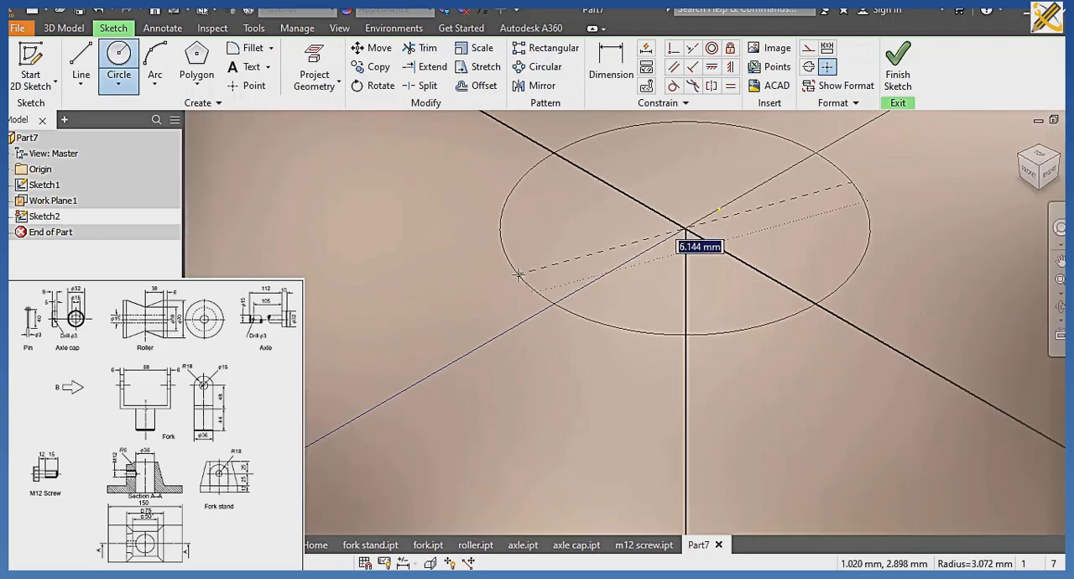
pyautogui.write('3')
pyautogui.press('Return')
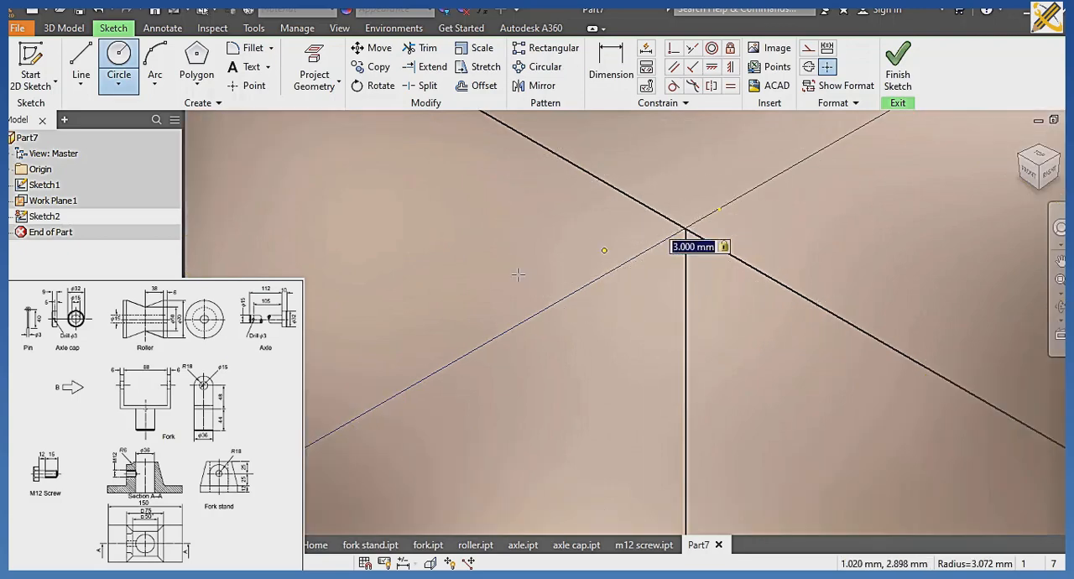
pyautogui.click(897, 74)
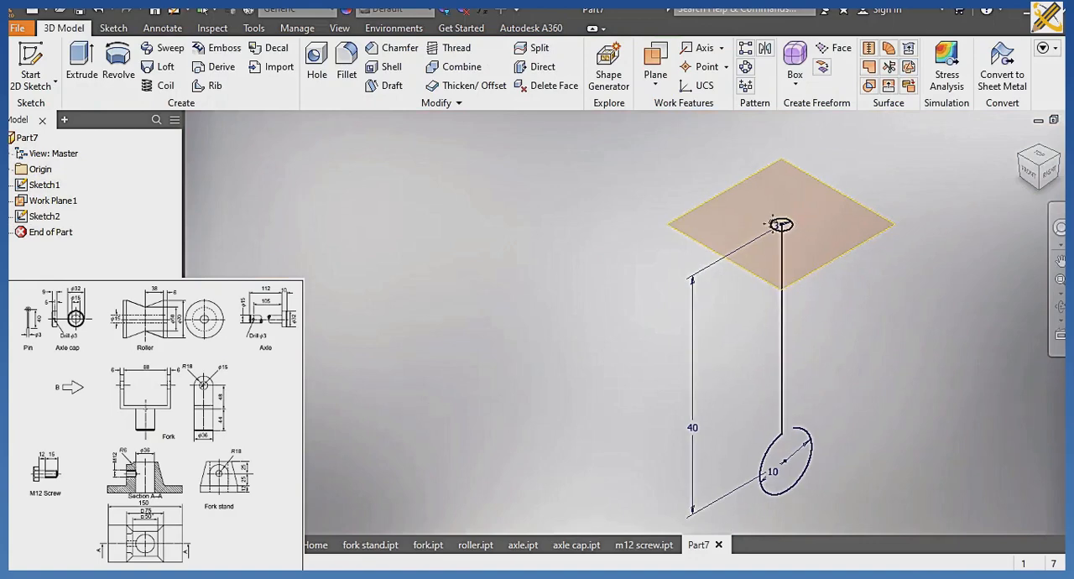
# Sweep the small circle along the path formed by the long line and the open ring.
pyautogui.click(163, 51)
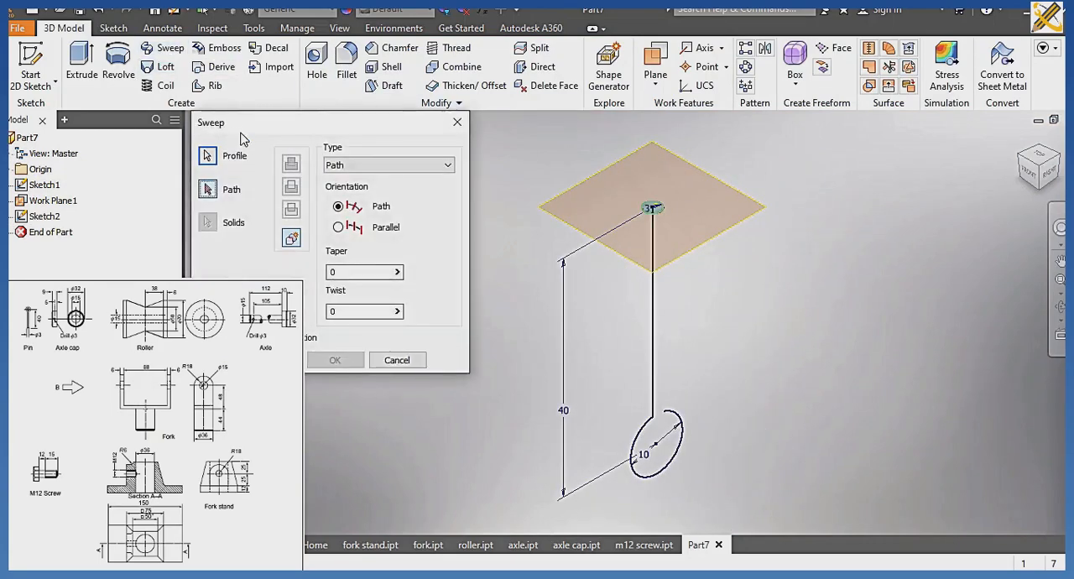
pyautogui.click(654, 309)
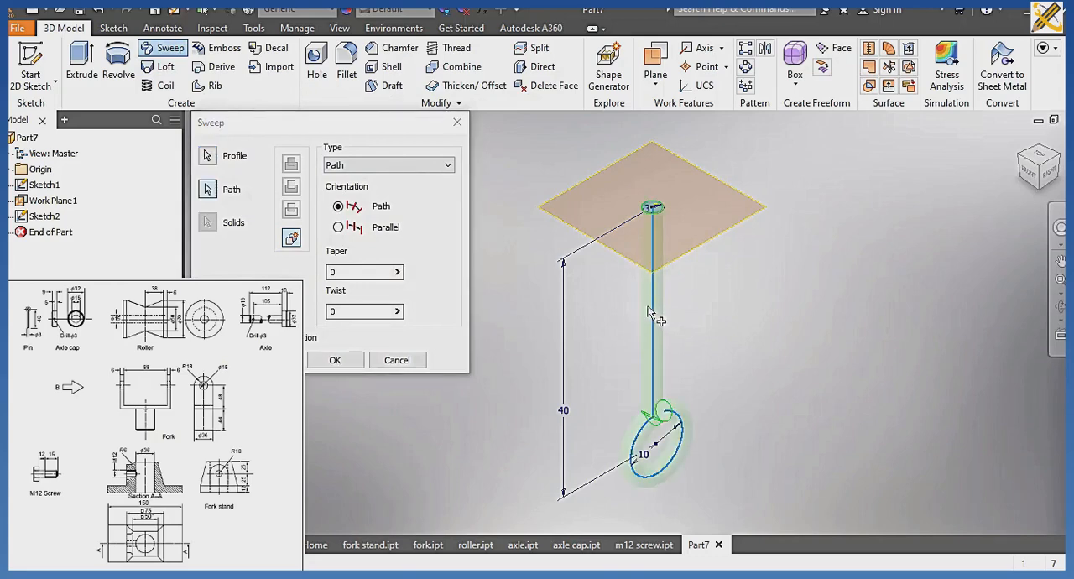
pyautogui.click(336, 359)
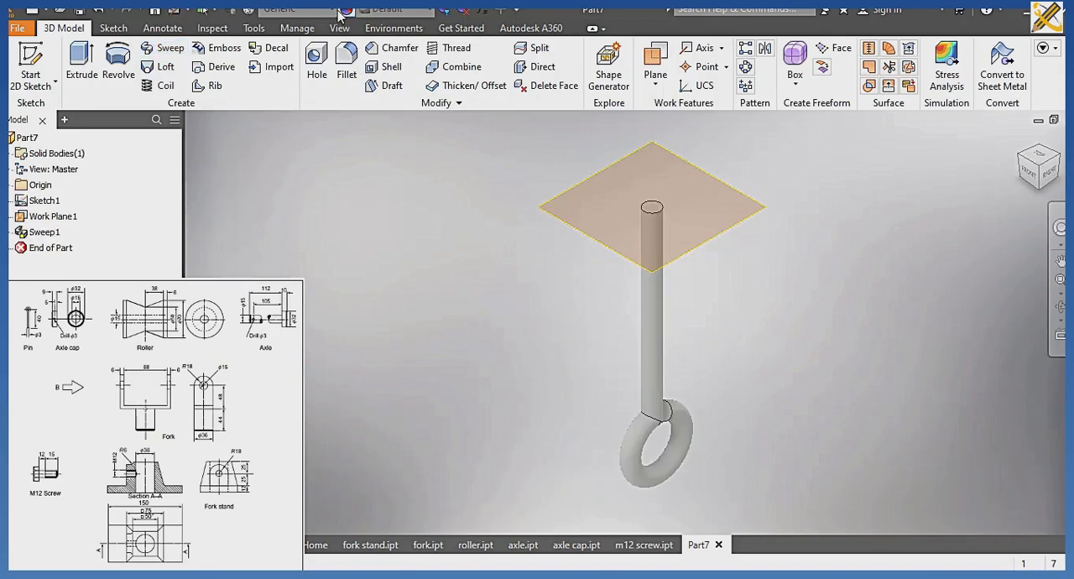
# Assign the material Steel, Mild to the swept part.
pyautogui.click(302, 9)
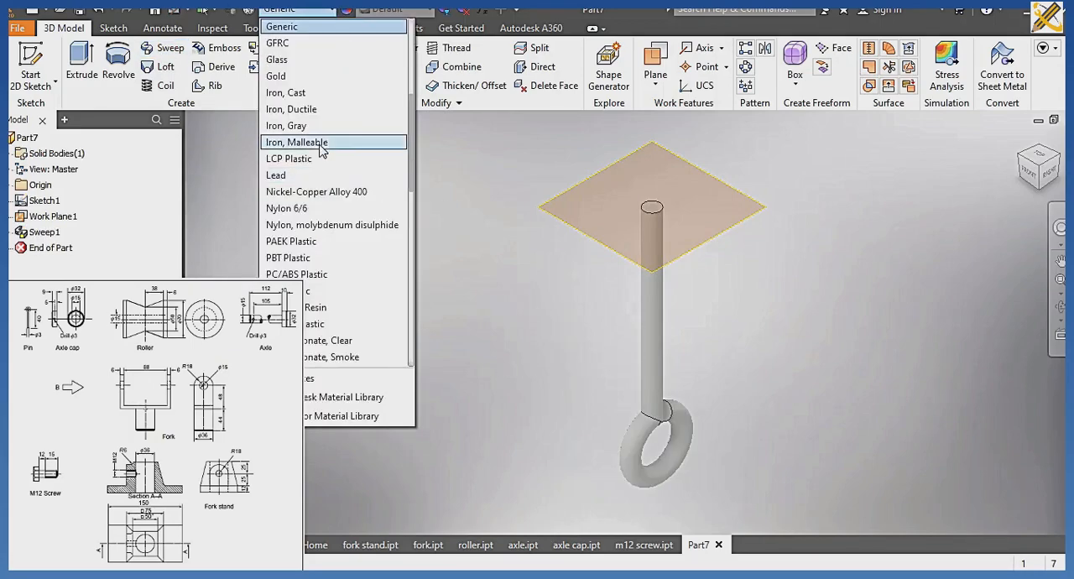
pyautogui.scroll(-7, 336, 160)
pyautogui.scroll(-2, 313, 214)
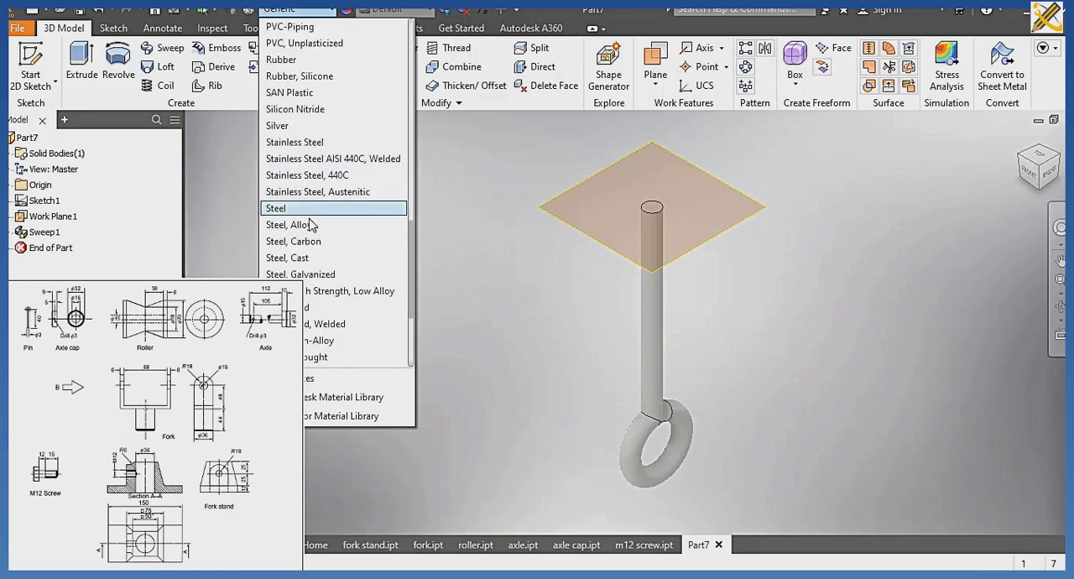
pyautogui.click(307, 308)
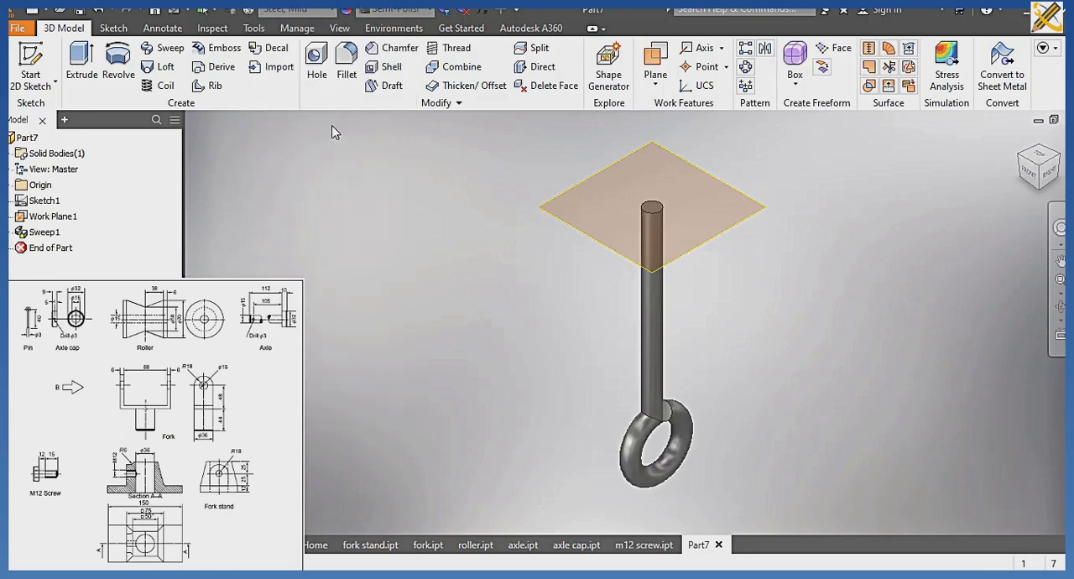
# Set the part's visual style to Realistic.
pyautogui.click(340, 29)
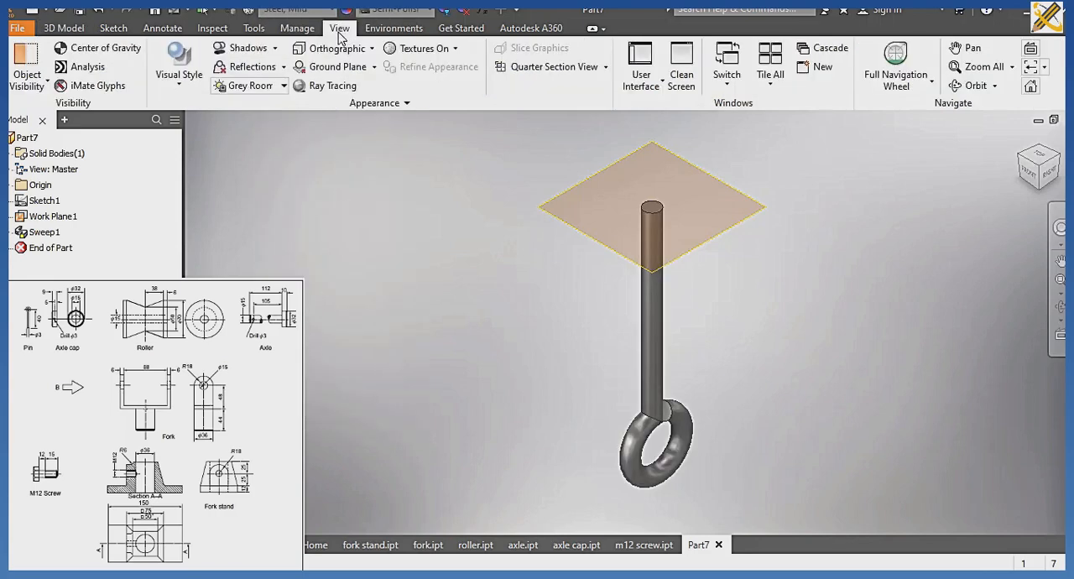
pyautogui.click(179, 80)
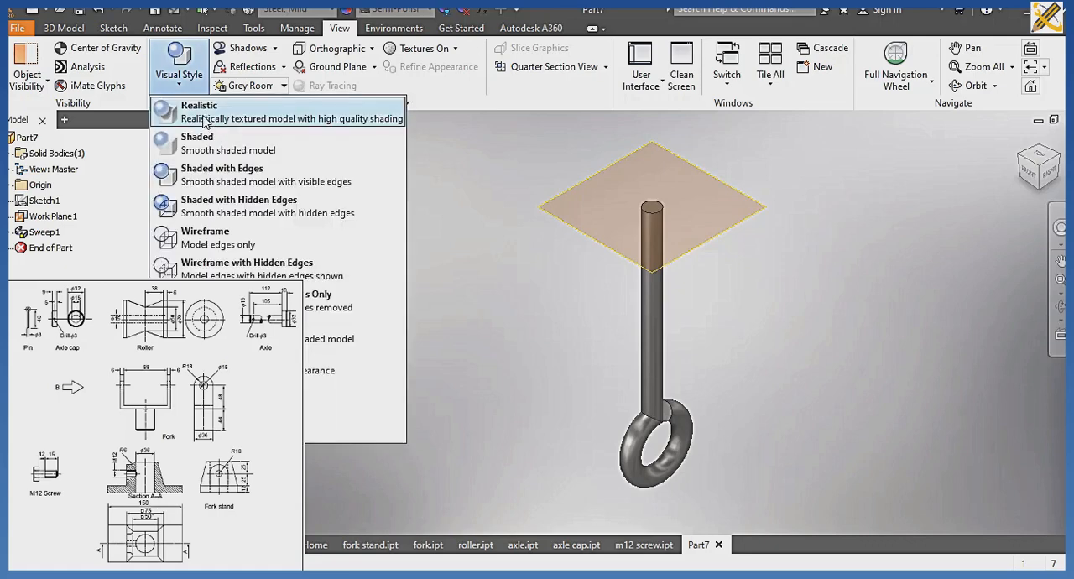
pyautogui.click(203, 121)
# Hide the work plane and save the part as pin in the CABLE ROLLER folder.
pyautogui.click(71, 216)
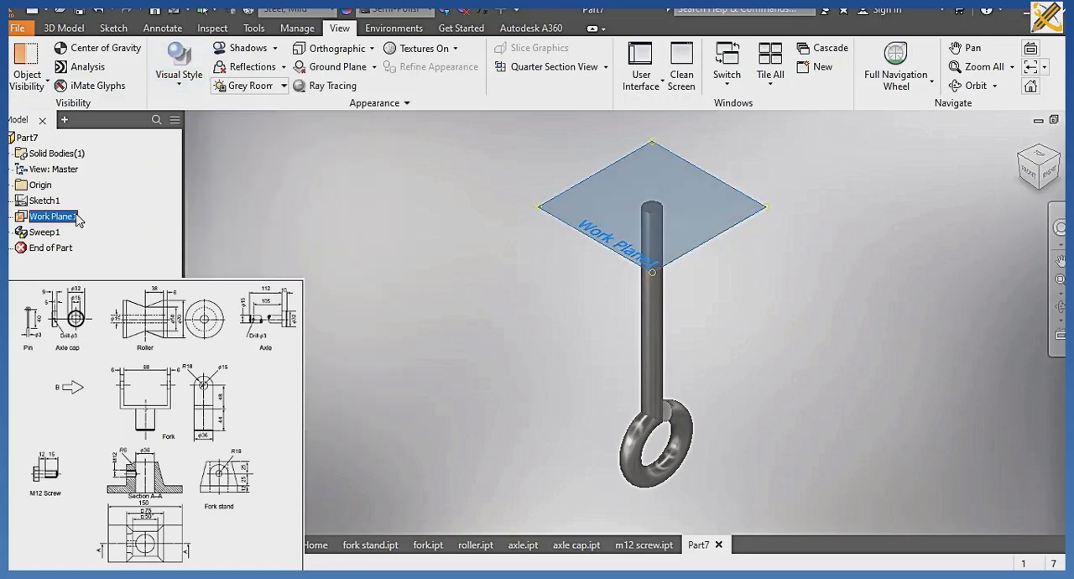
pyautogui.rightClick(74, 216)
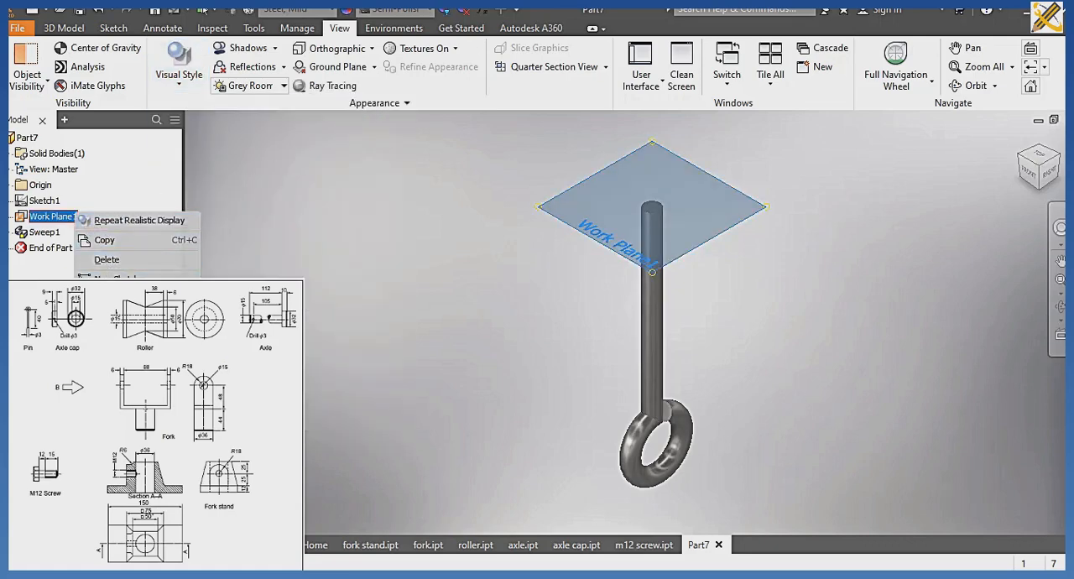
pyautogui.click(111, 396)
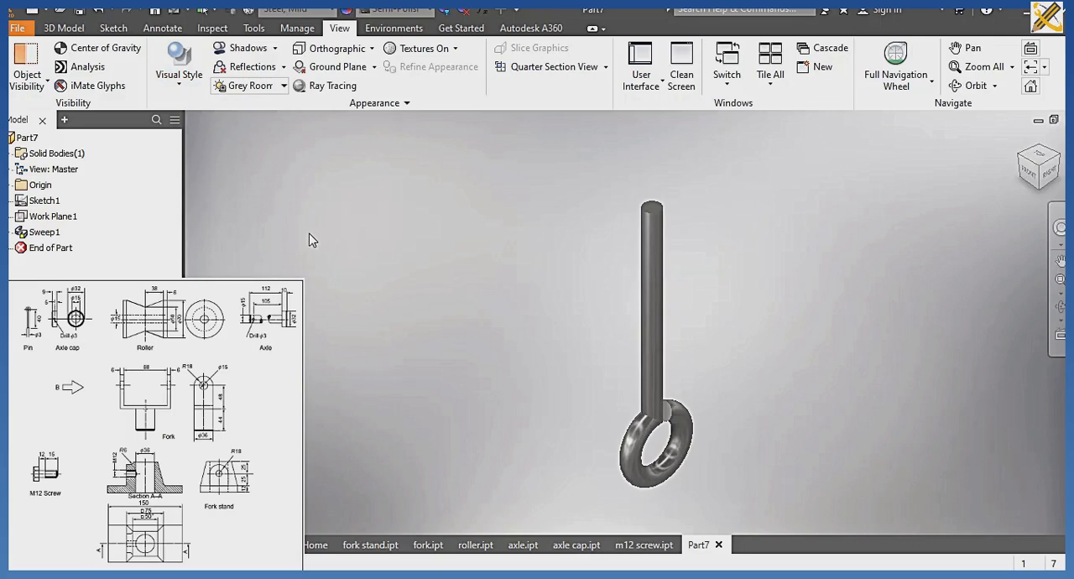
pyautogui.hotkey('ctrl', 's')
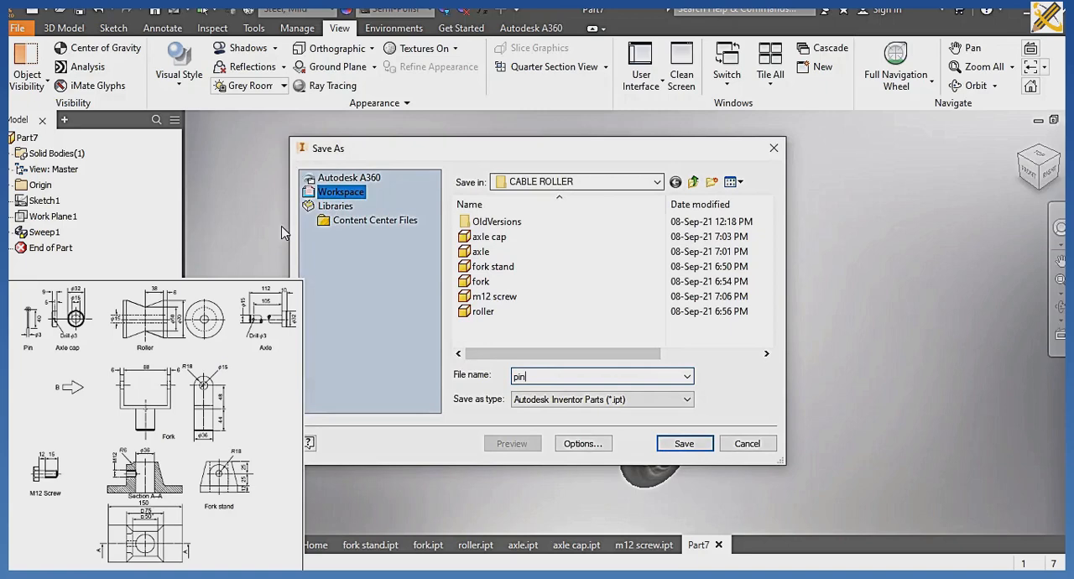
pyautogui.press('Return')
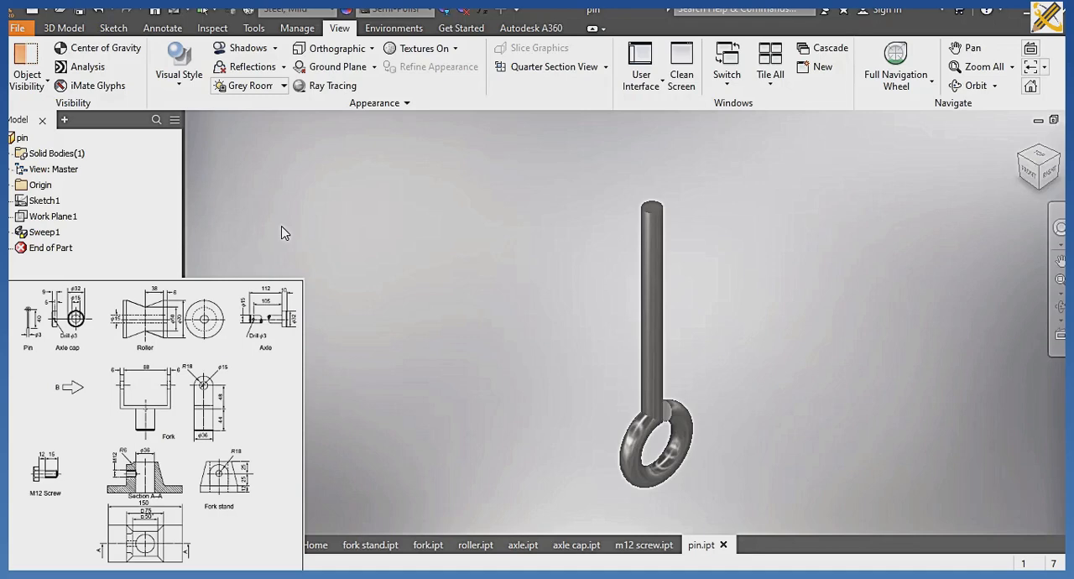
# Create a new assembly file from the metric Standard (mm).iam template.
pyautogui.hotkey('ctrl', 'n')
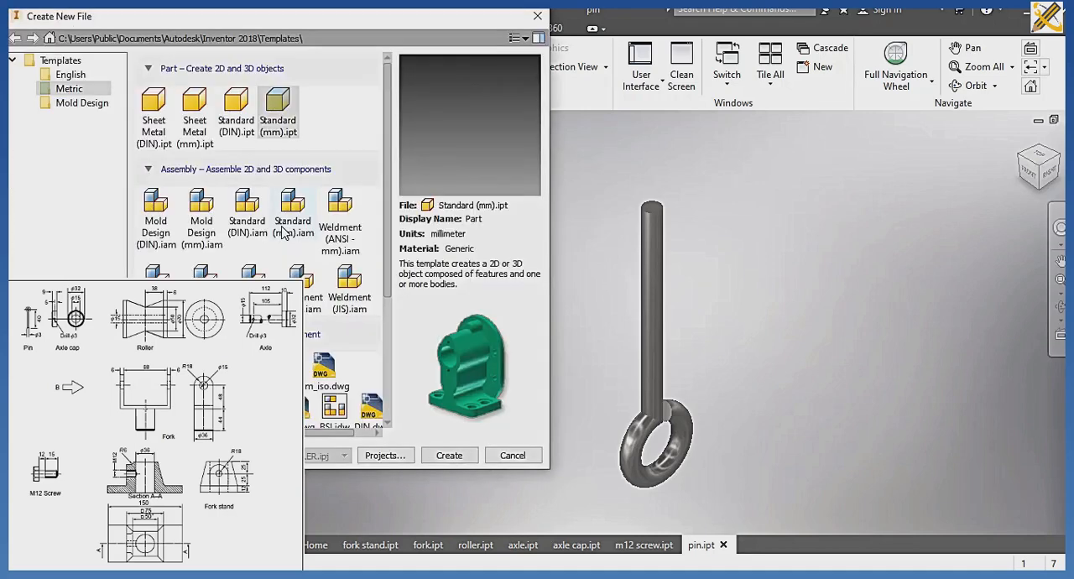
pyautogui.click(287, 220)
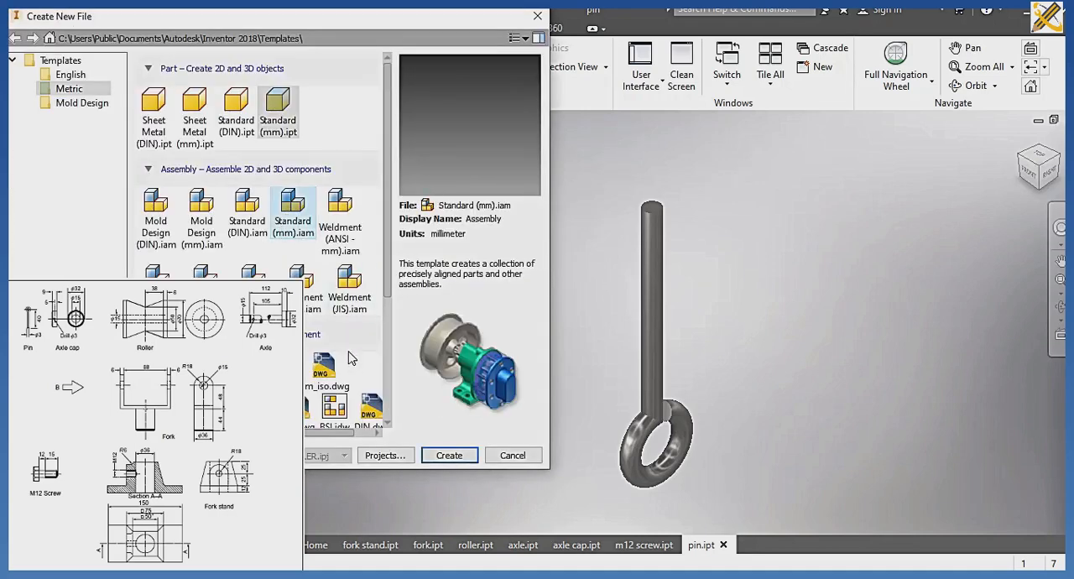
pyautogui.click(446, 456)
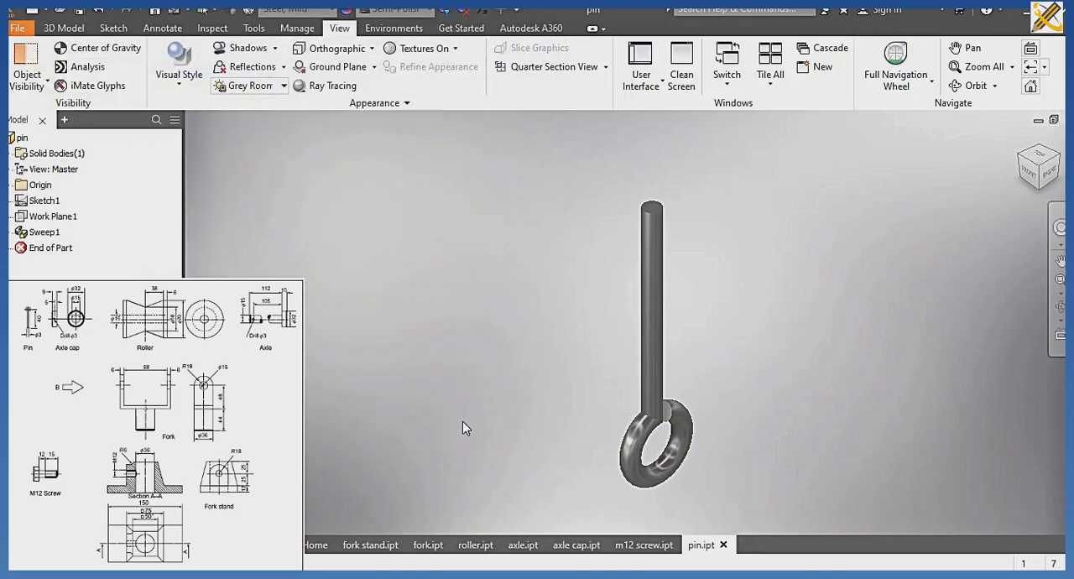
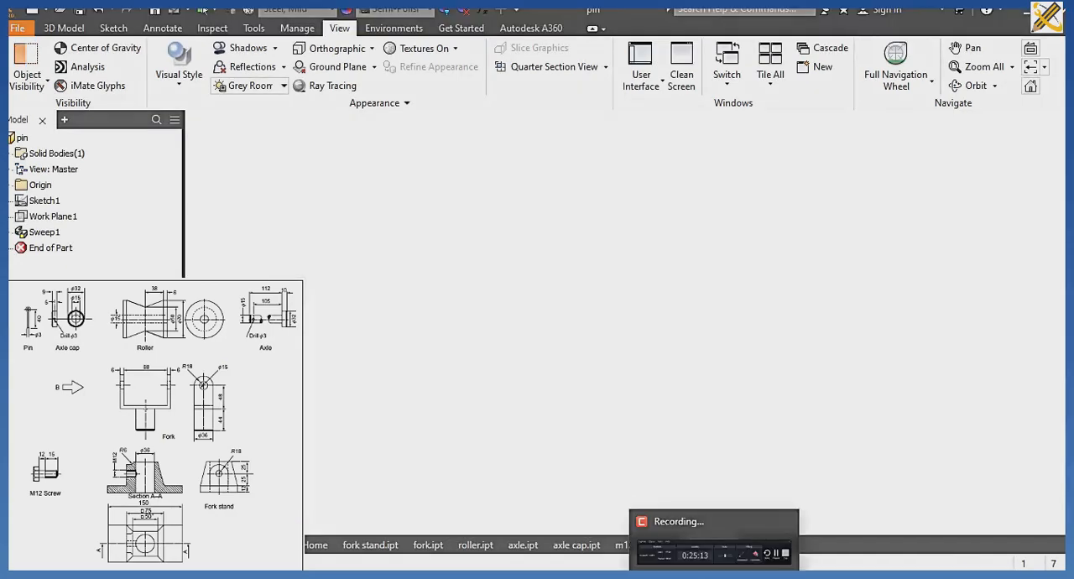
# Place one instance each of axle cap, axle, fork stand, fork, m12 screw, pin and roller from the CABLE ROLLER folder.
pyautogui.click(709, 535)
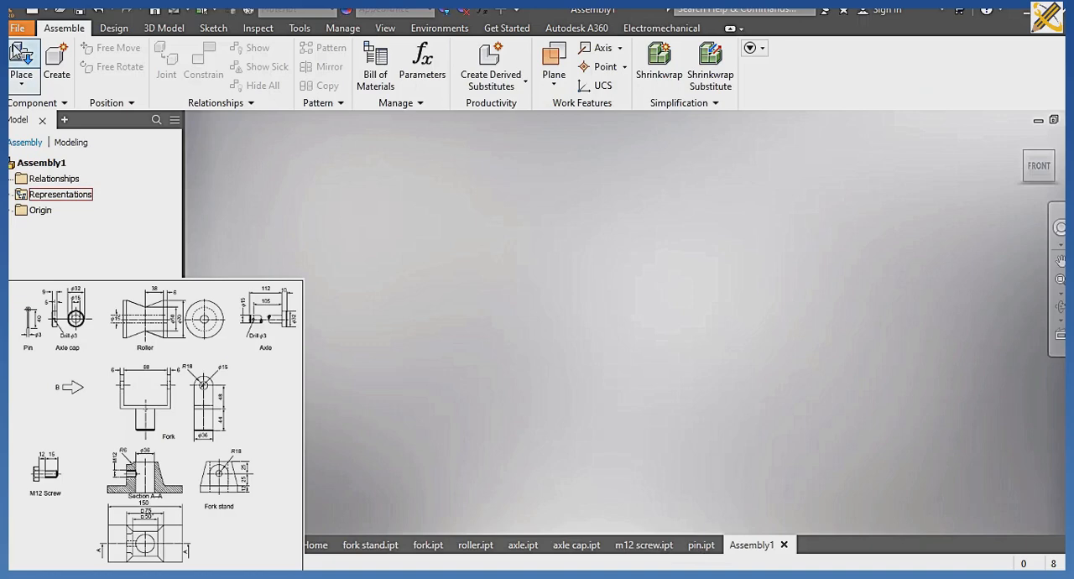
pyautogui.click(17, 52)
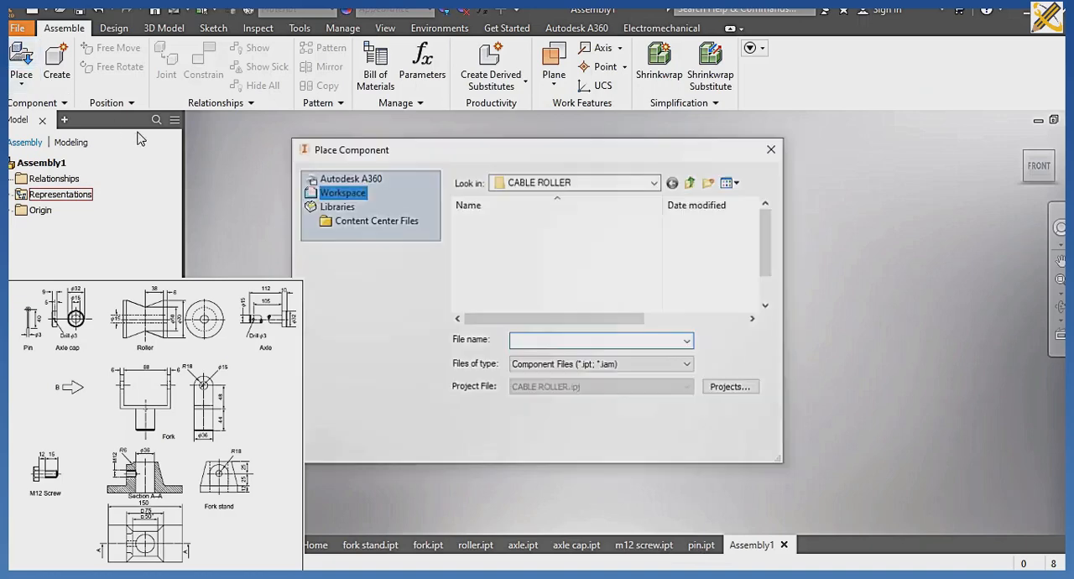
pyautogui.click(467, 242)
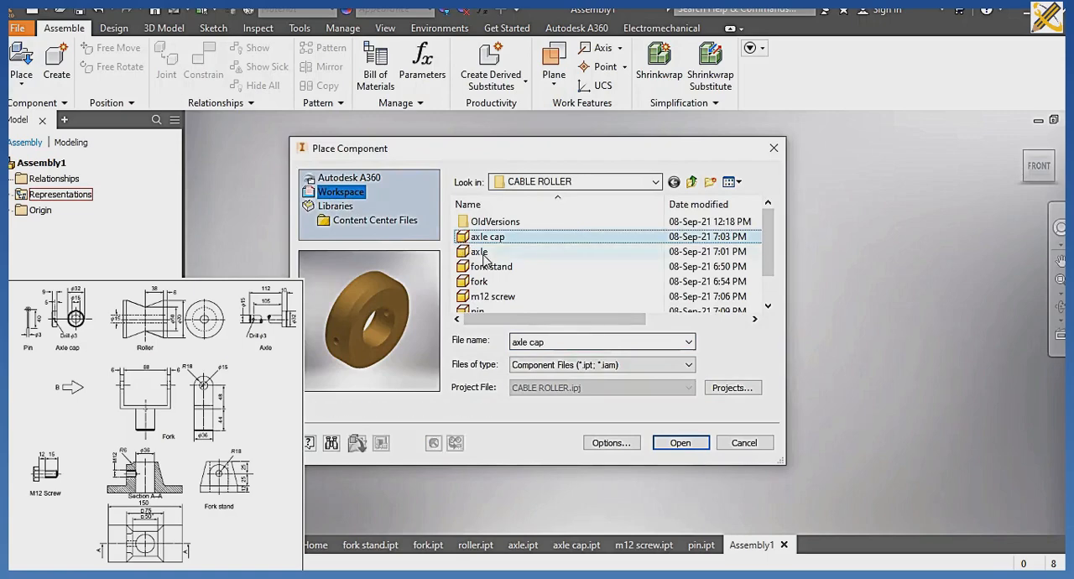
pyautogui.keyDown('ctrl'); pyautogui.click(479, 253); pyautogui.keyUp('ctrl')
pyautogui.keyDown('ctrl'); pyautogui.click(486, 268); pyautogui.keyUp('ctrl')
pyautogui.keyDown('ctrl'); pyautogui.click(482, 283); pyautogui.keyUp('ctrl')
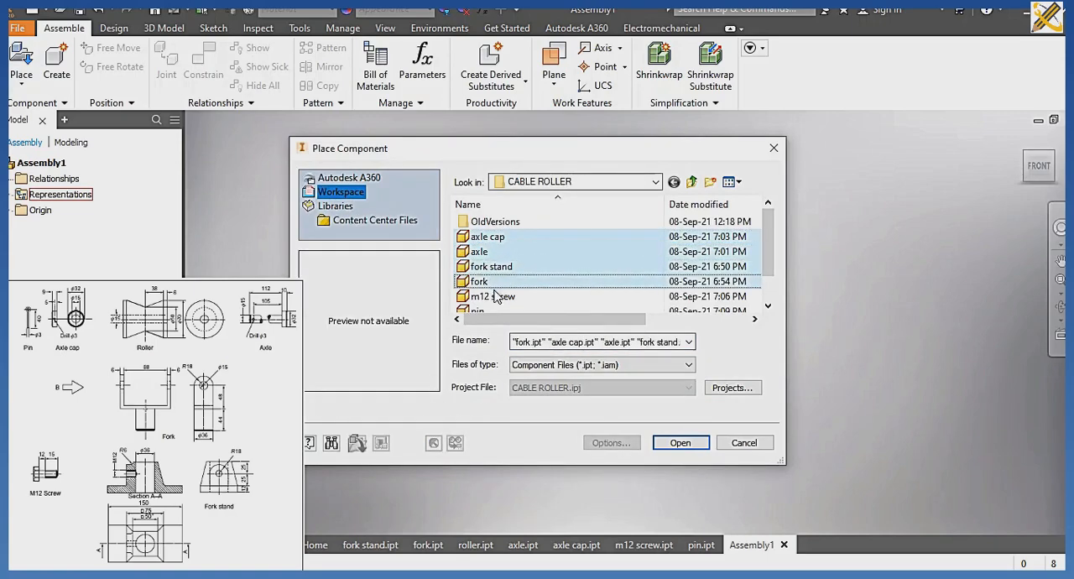
pyautogui.keyDown('ctrl'); pyautogui.click(495, 297); pyautogui.keyUp('ctrl')
pyautogui.scroll(-1, 506, 285)
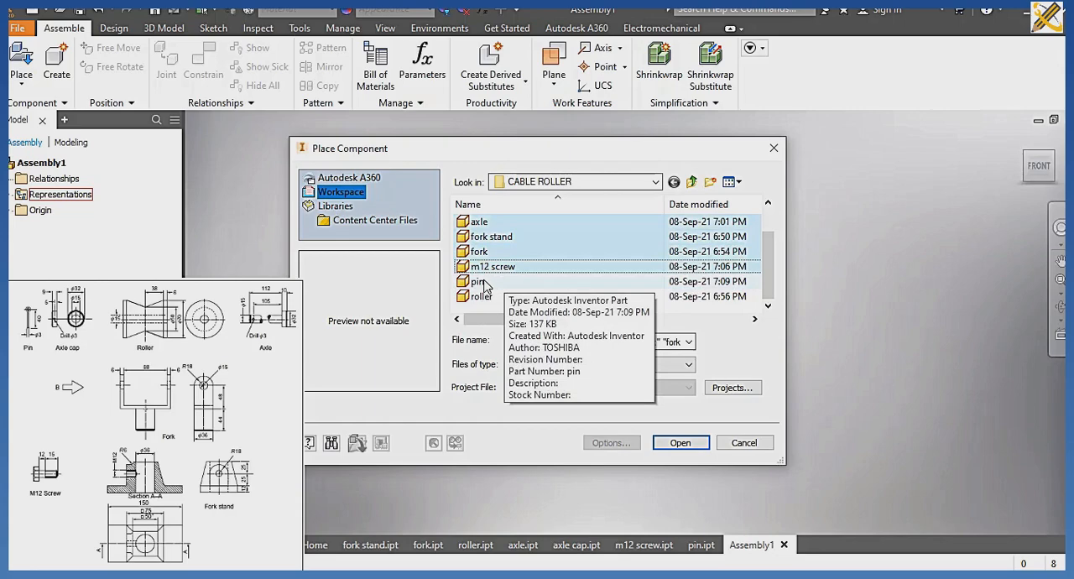
pyautogui.keyDown('ctrl'); pyautogui.click(484, 283); pyautogui.keyUp('ctrl')
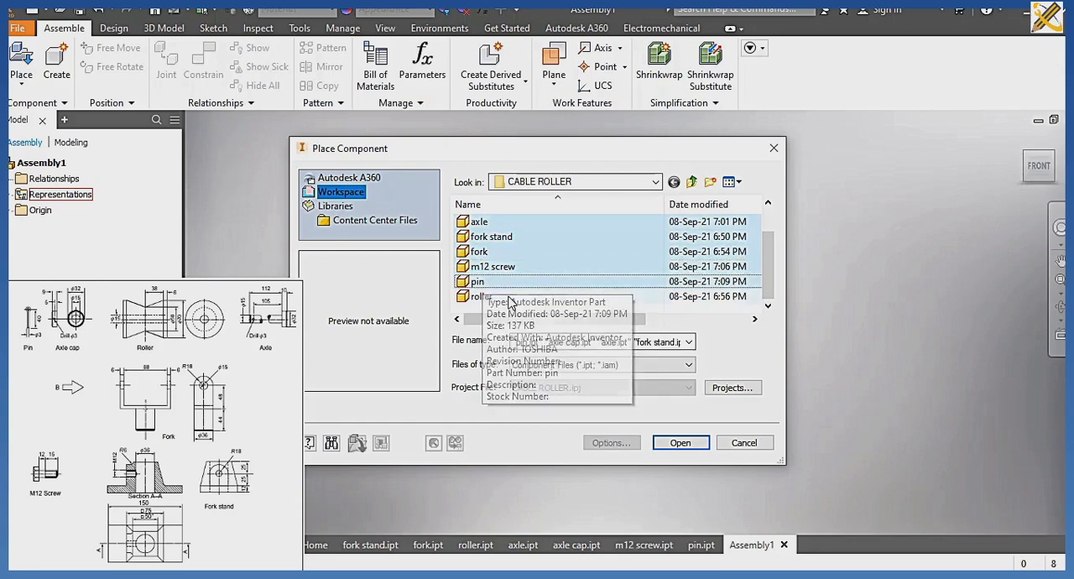
pyautogui.keyDown('ctrl'); pyautogui.click(482, 297); pyautogui.keyUp('ctrl')
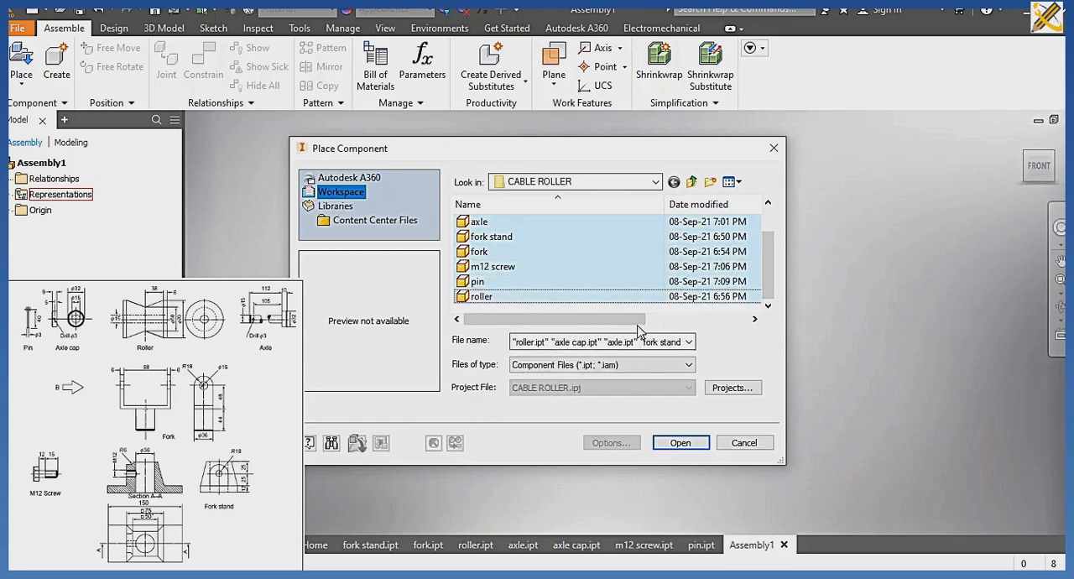
pyautogui.click(680, 442)
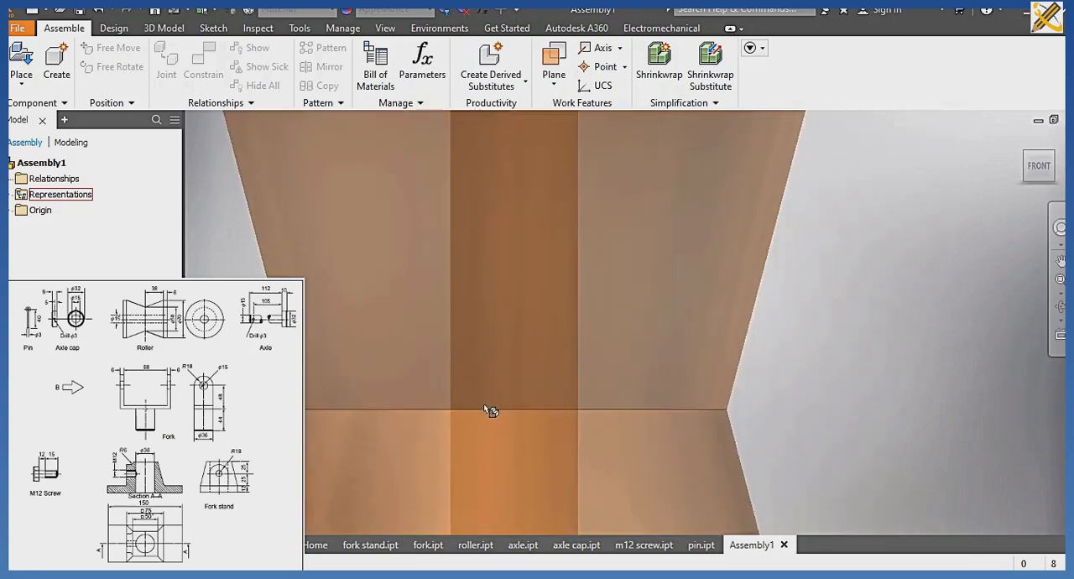
pyautogui.click(547, 381)
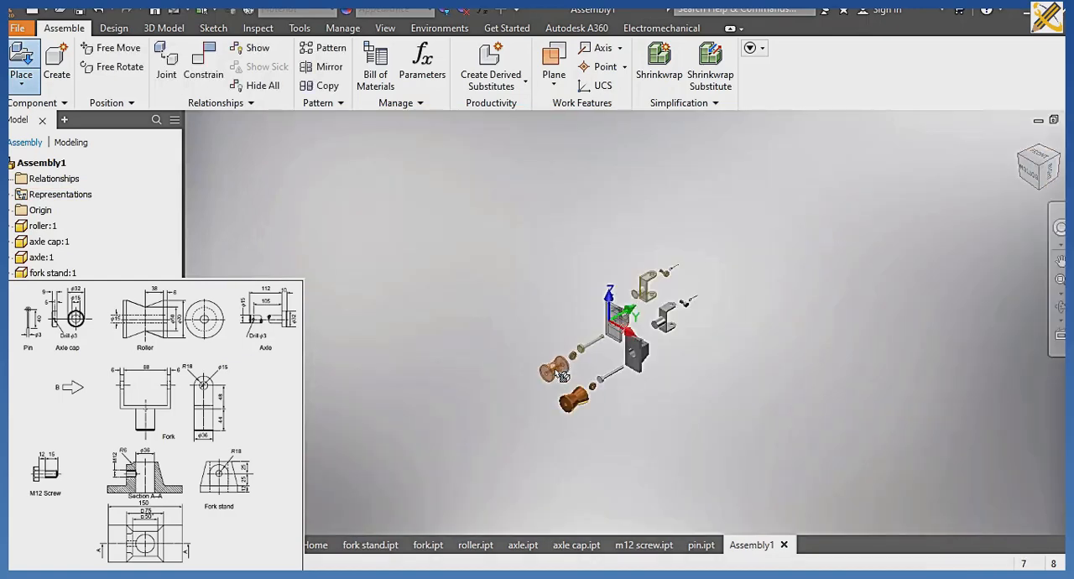
pyautogui.moveTo(563, 376); pyautogui.dragTo(420, 343)
pyautogui.press('Escape')
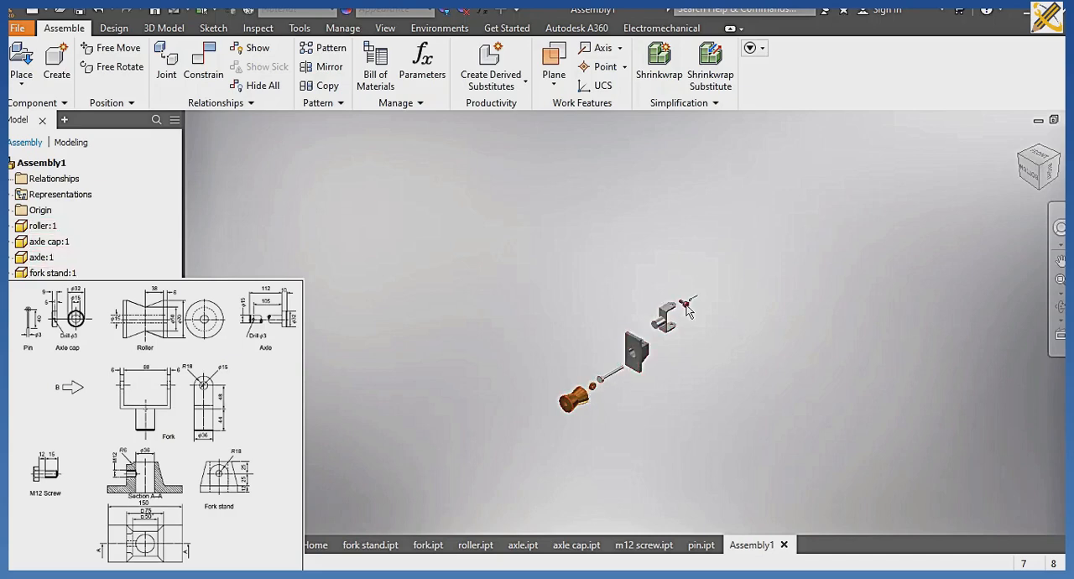
# Ground the fork stand as the fixed component of the assembly.
pyautogui.scroll(2, 692, 348)
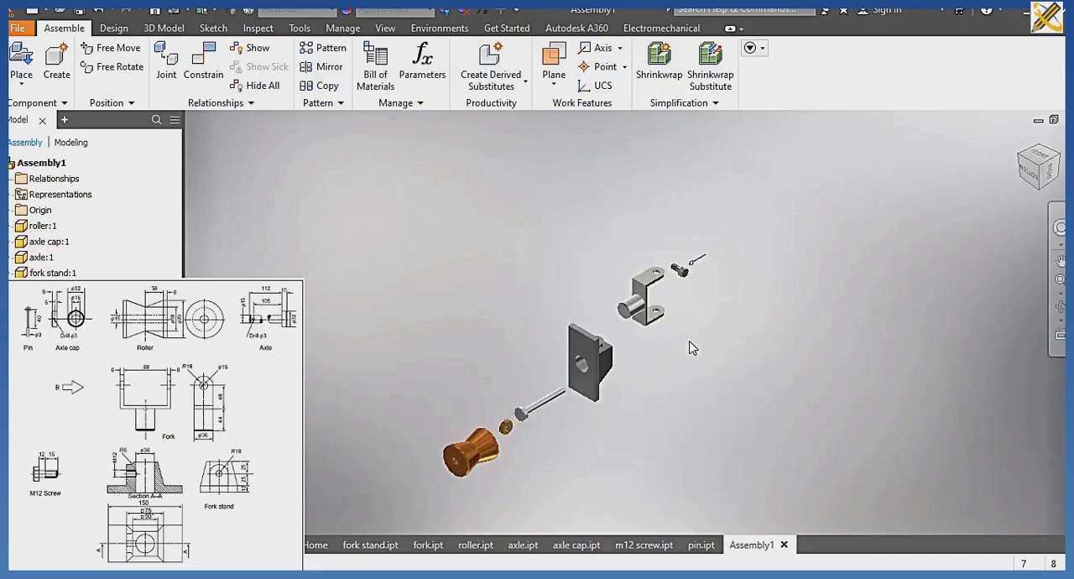
pyautogui.scroll(3, 668, 356)
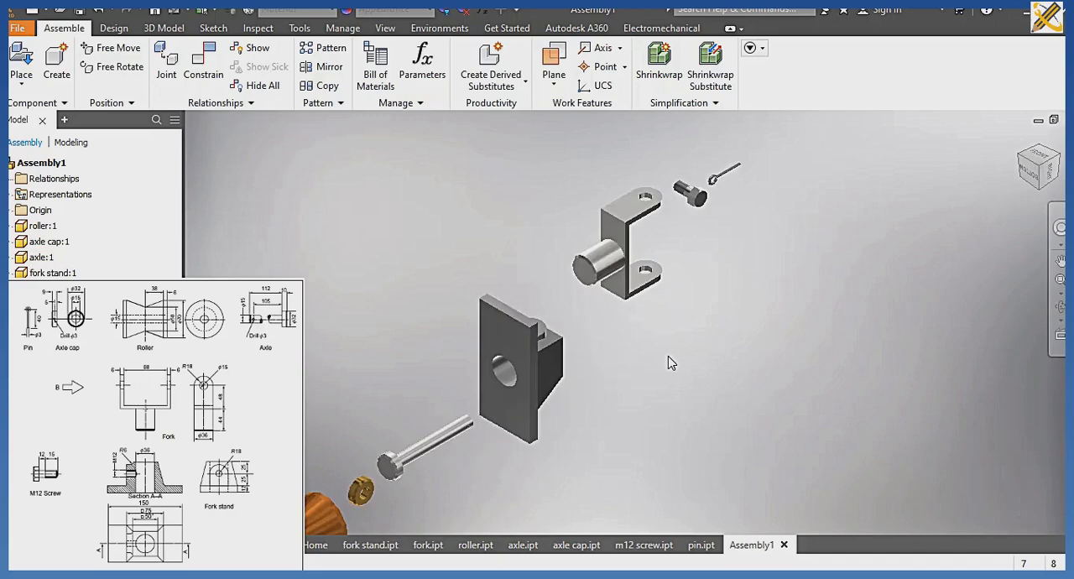
pyautogui.click(518, 354)
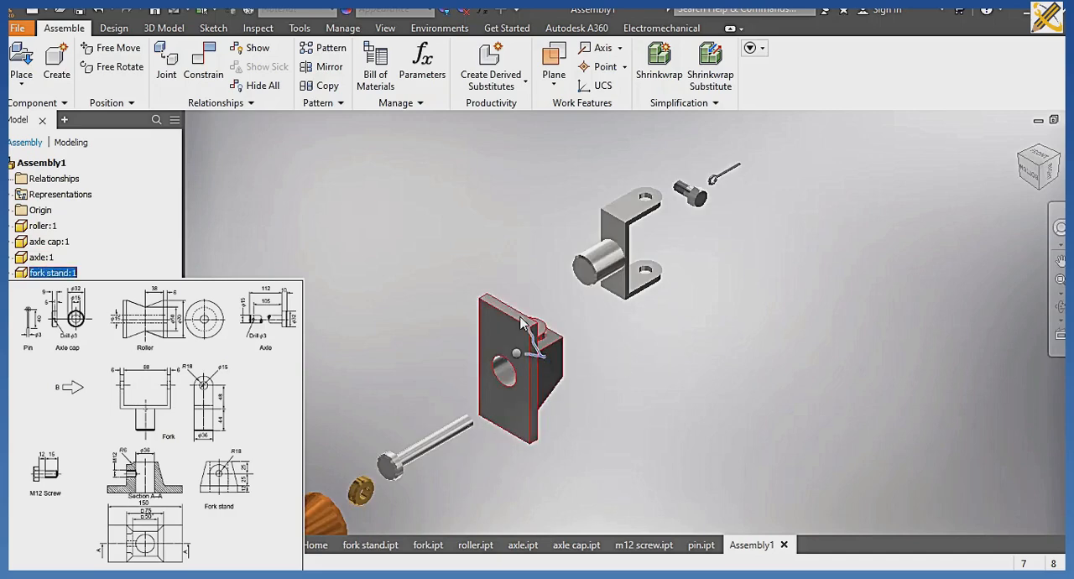
pyautogui.press('v')
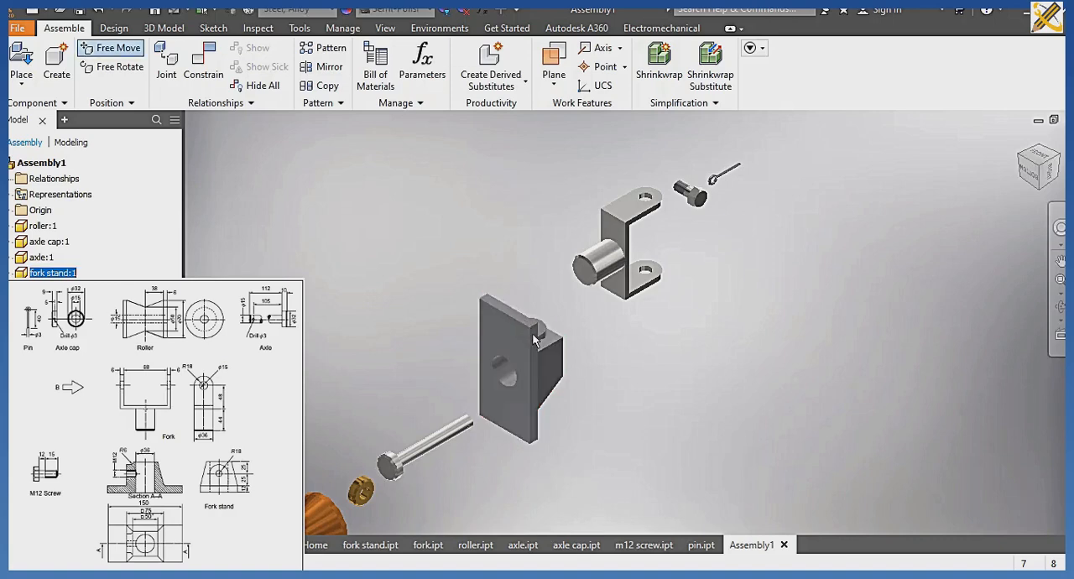
pyautogui.press('Escape')
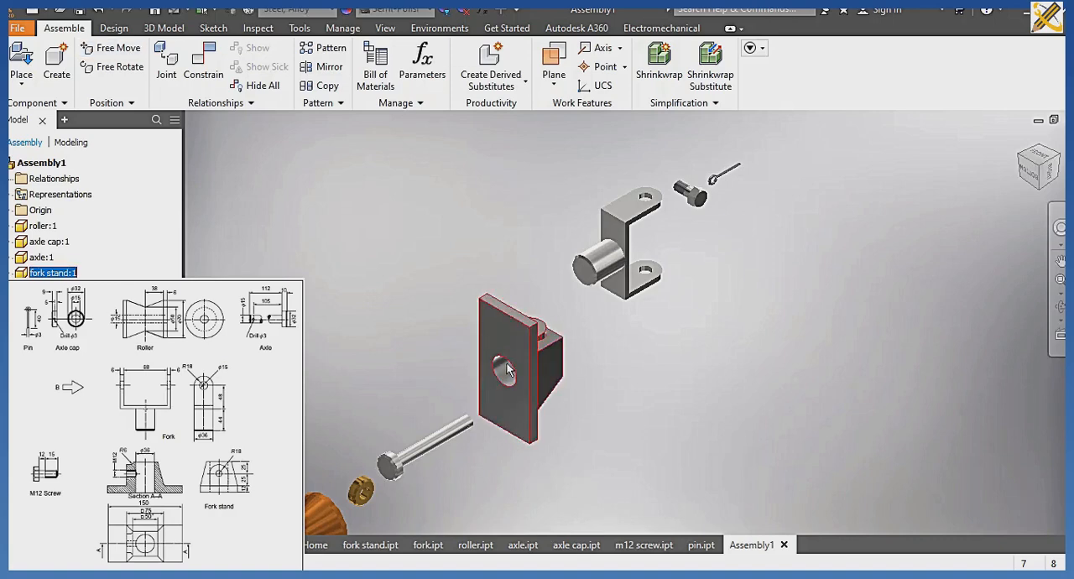
pyautogui.rightClick(507, 369)
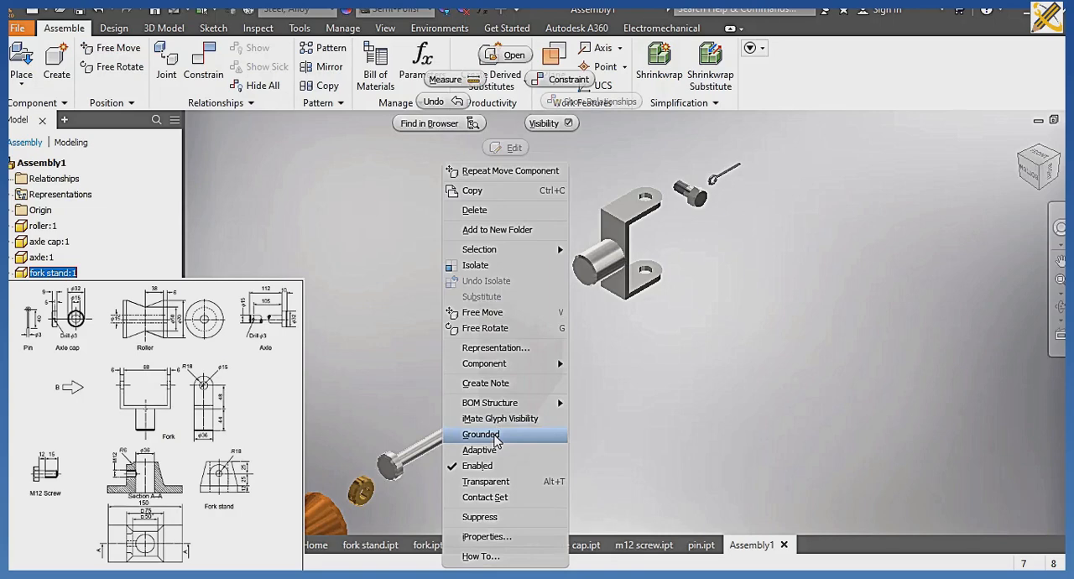
pyautogui.click(495, 436)
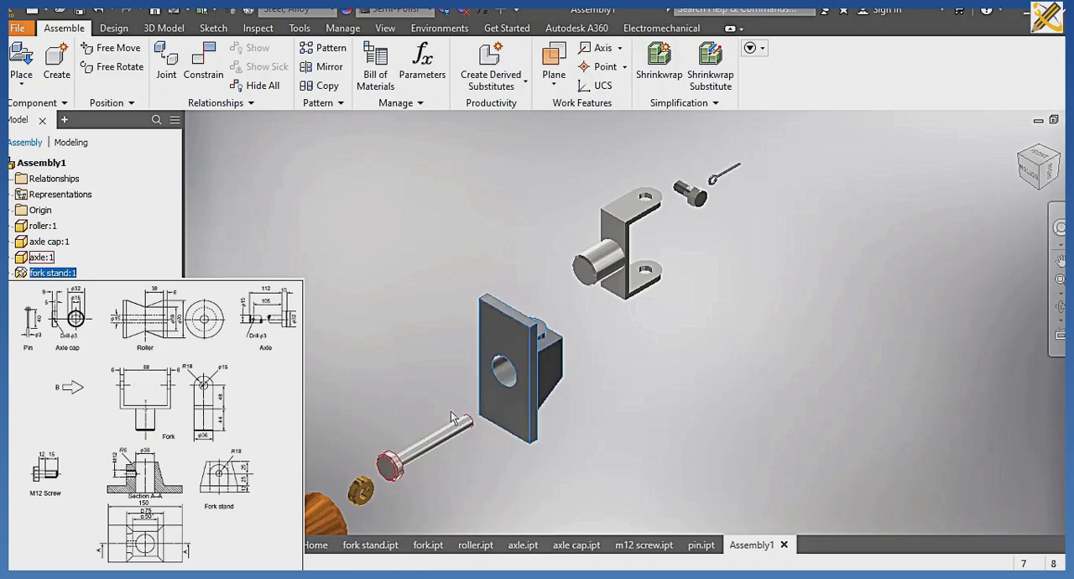
# Shift the axle and the axle cap slightly away from their placed positions.
pyautogui.moveTo(458, 426); pyautogui.dragTo(436, 424)
pyautogui.moveTo(361, 488)
pyautogui.mouseDown()
pyautogui.moveTo(361, 453)
pyautogui.moveTo(372, 474)
pyautogui.mouseUp()
pyautogui.click(509, 400)
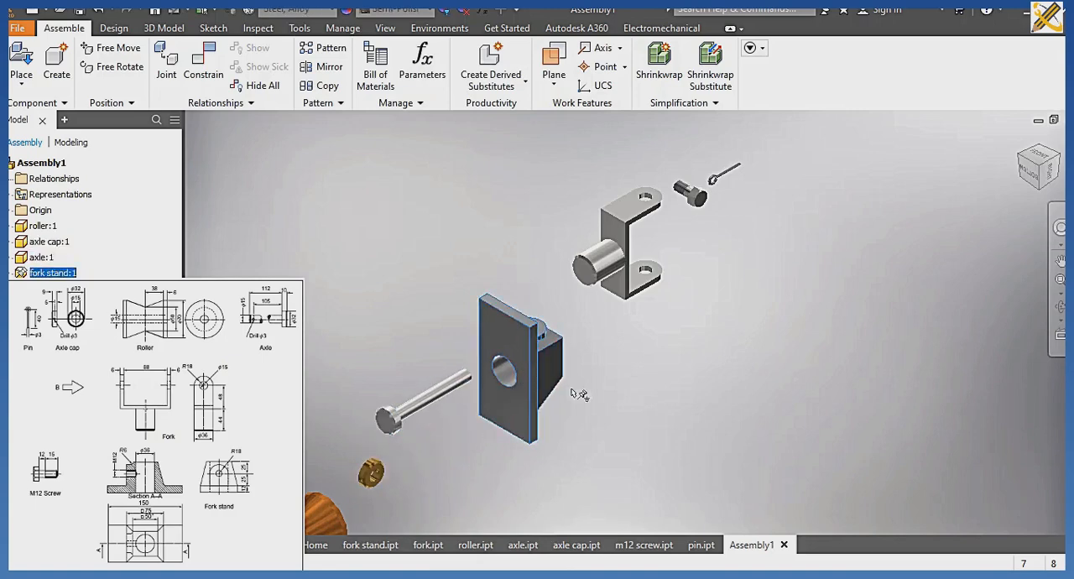
# Free-rotate the fork so the shoulder edge where its shaft meets the bracket can be selected.
pyautogui.click(1050, 176)
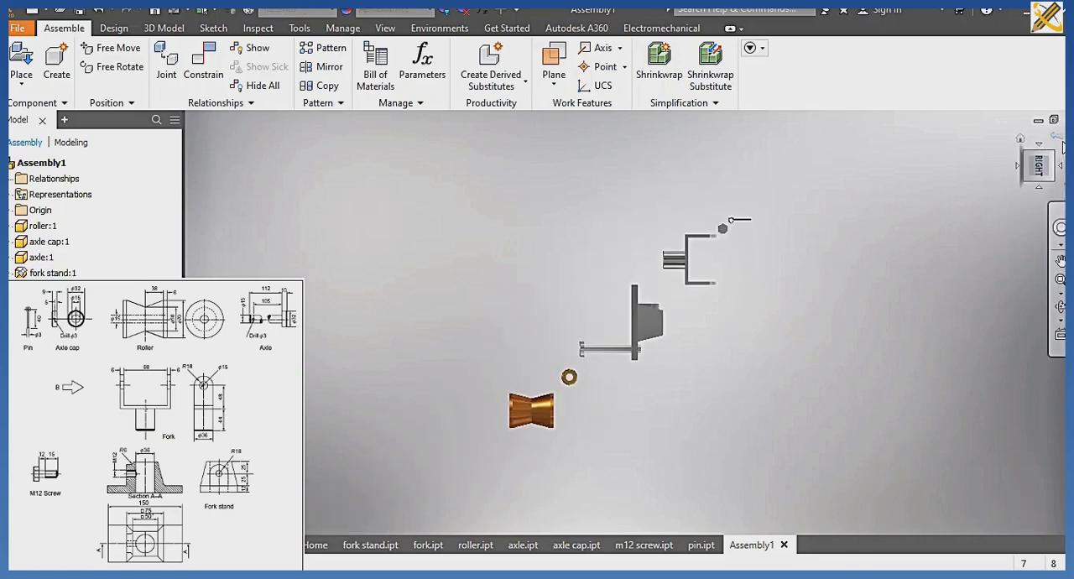
pyautogui.click(1060, 148)
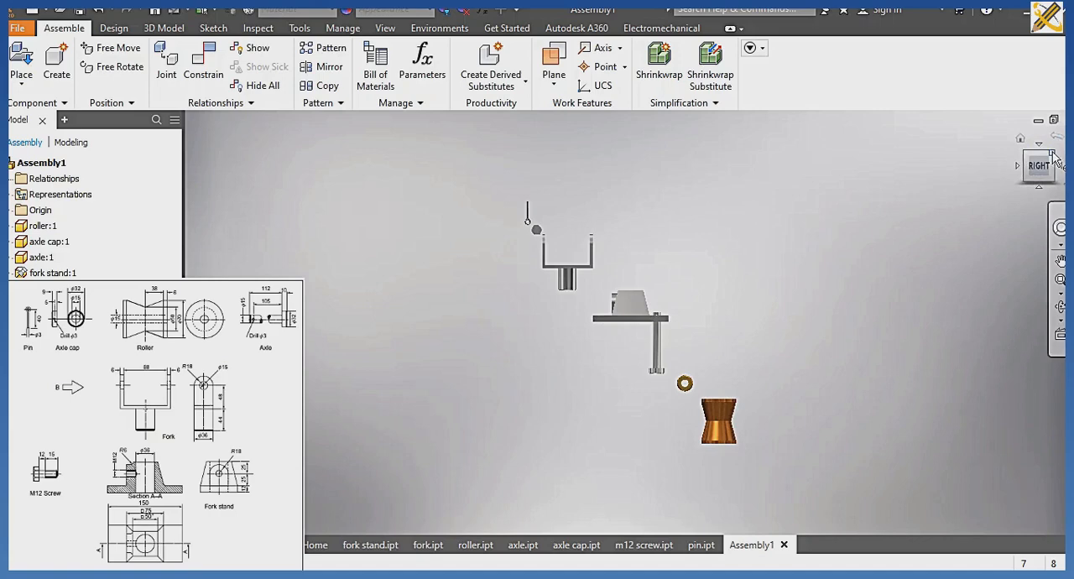
pyautogui.scroll(4, 658, 380)
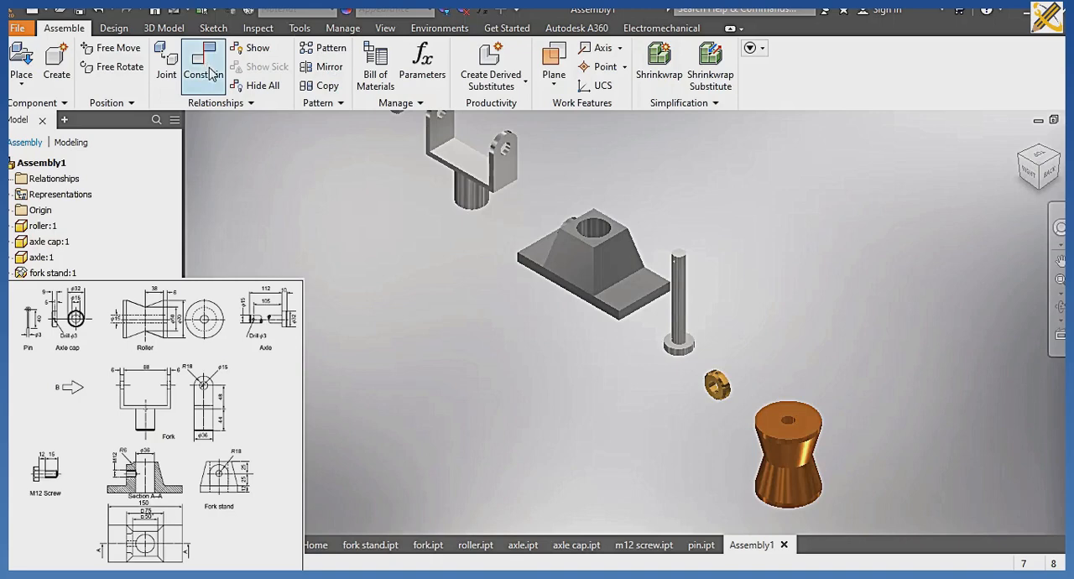
pyautogui.press('c')
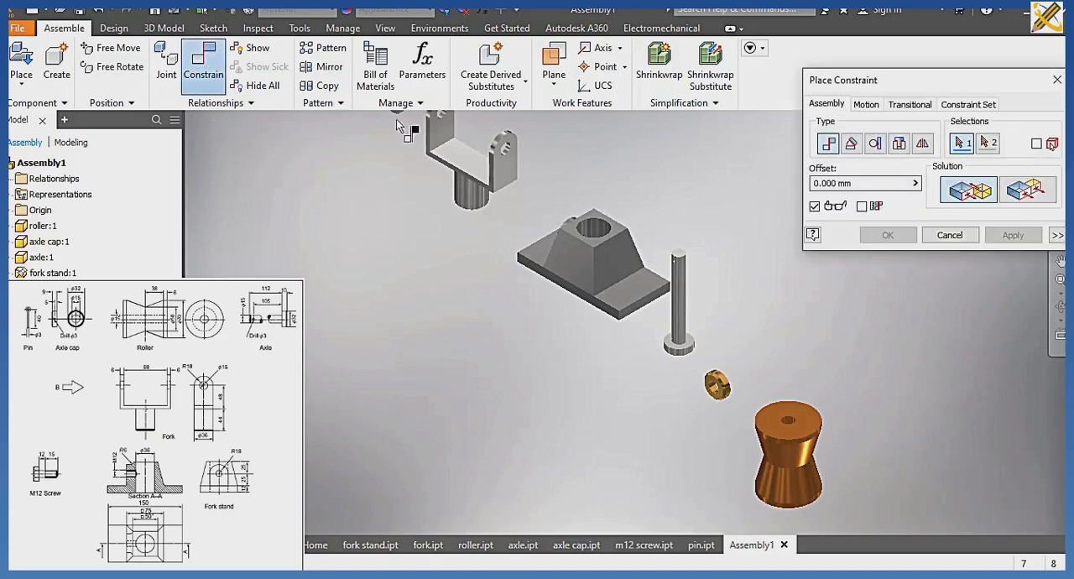
pyautogui.click(899, 144)
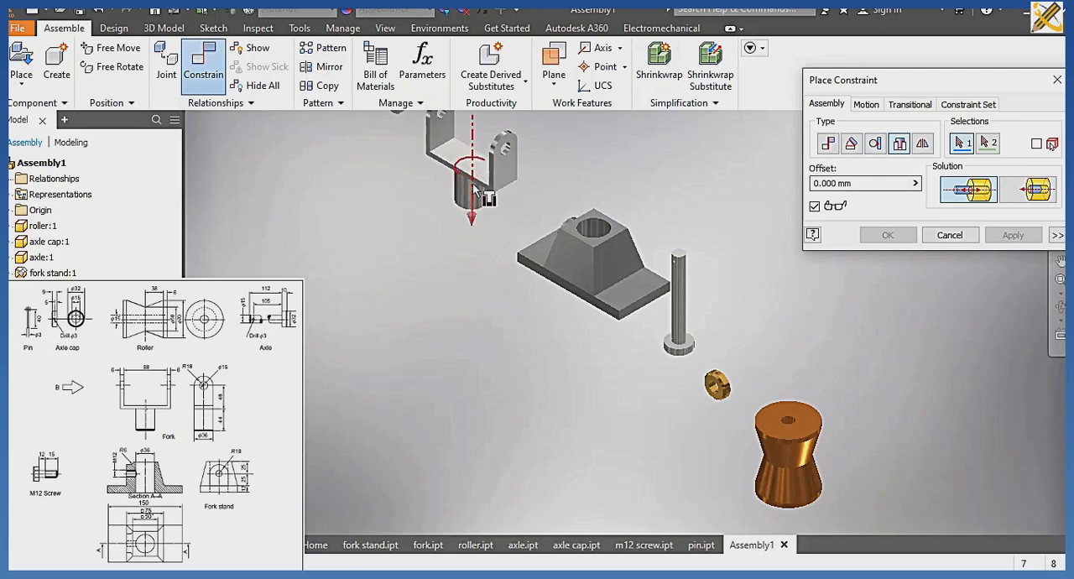
pyautogui.click(122, 67)
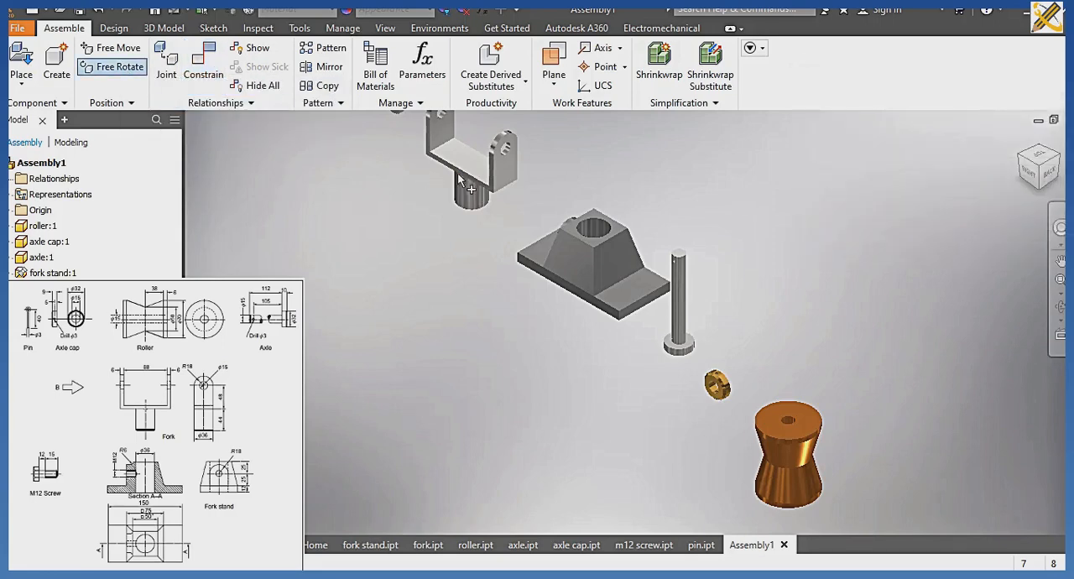
pyautogui.moveTo(480, 174); pyautogui.dragTo(469, 116)
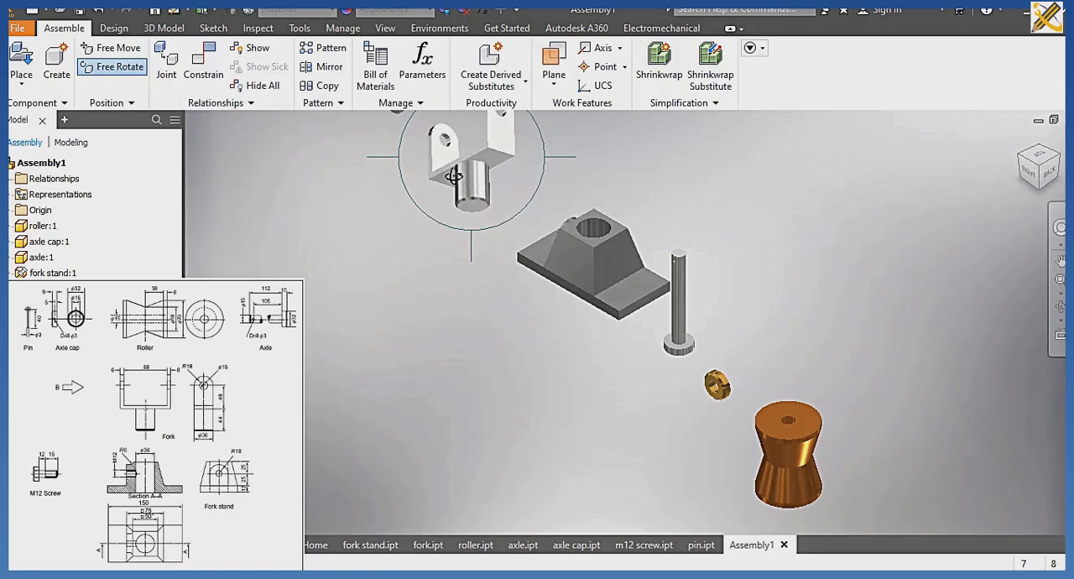
pyautogui.press('Escape')
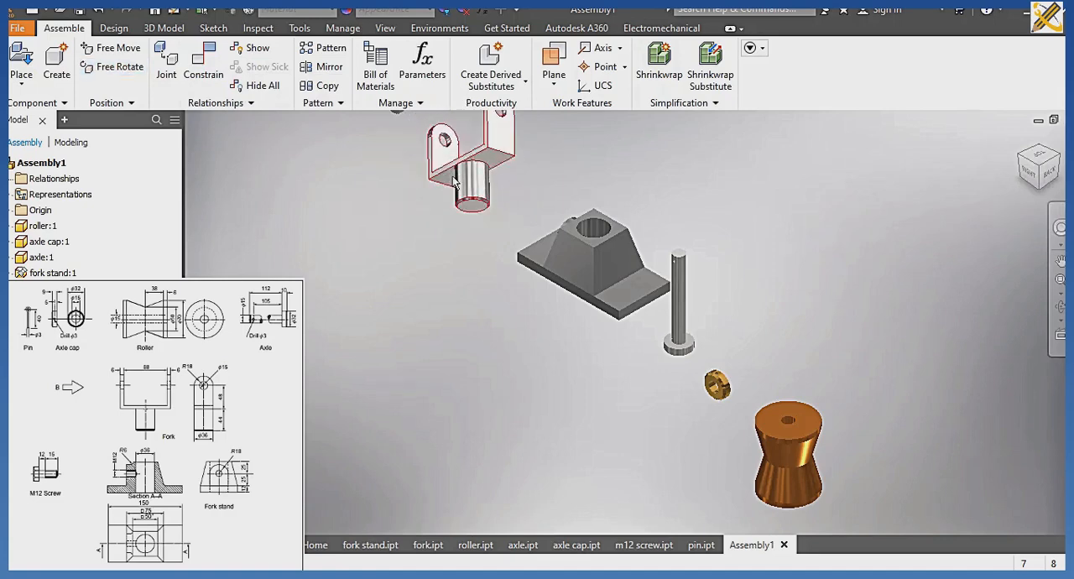
# Apply an Insert constraint with 0 mm offset between the fork's shaft shoulder edge and the fork stand's upper hole edge.
pyautogui.click(202, 82)
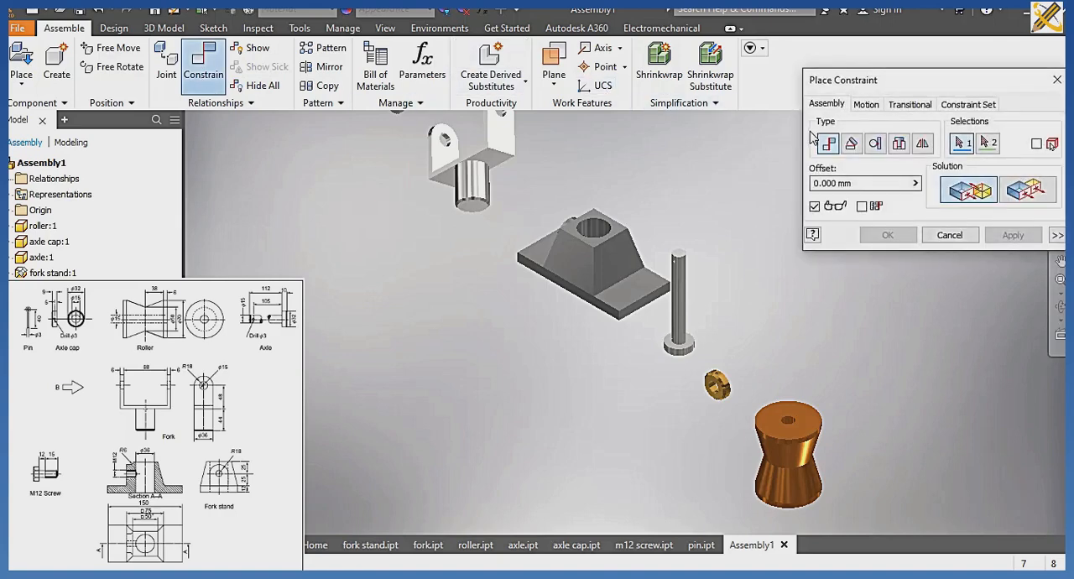
pyautogui.click(904, 146)
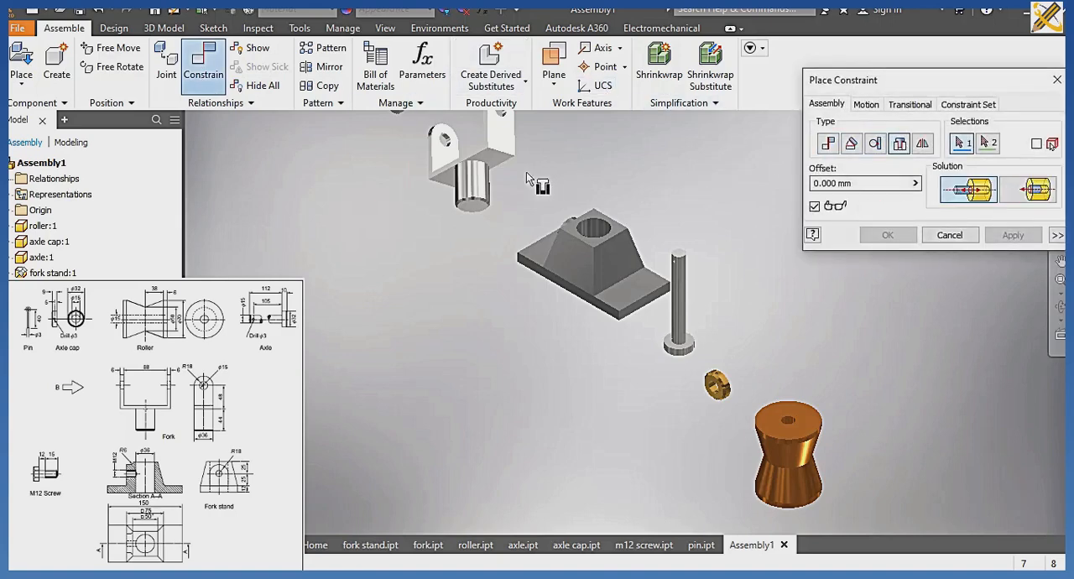
pyautogui.click(484, 172)
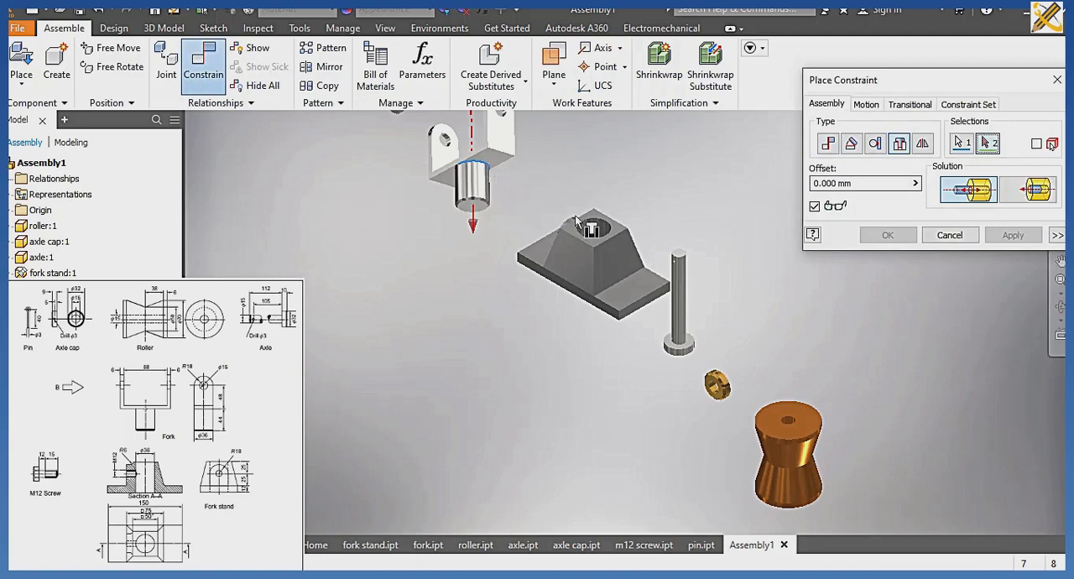
pyautogui.click(611, 238)
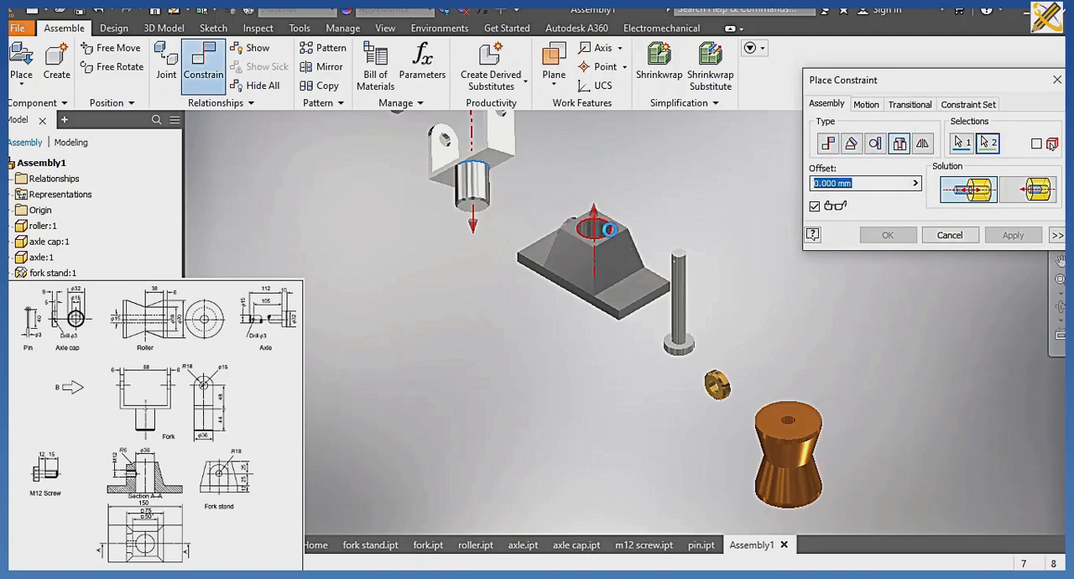
pyautogui.click(613, 232)
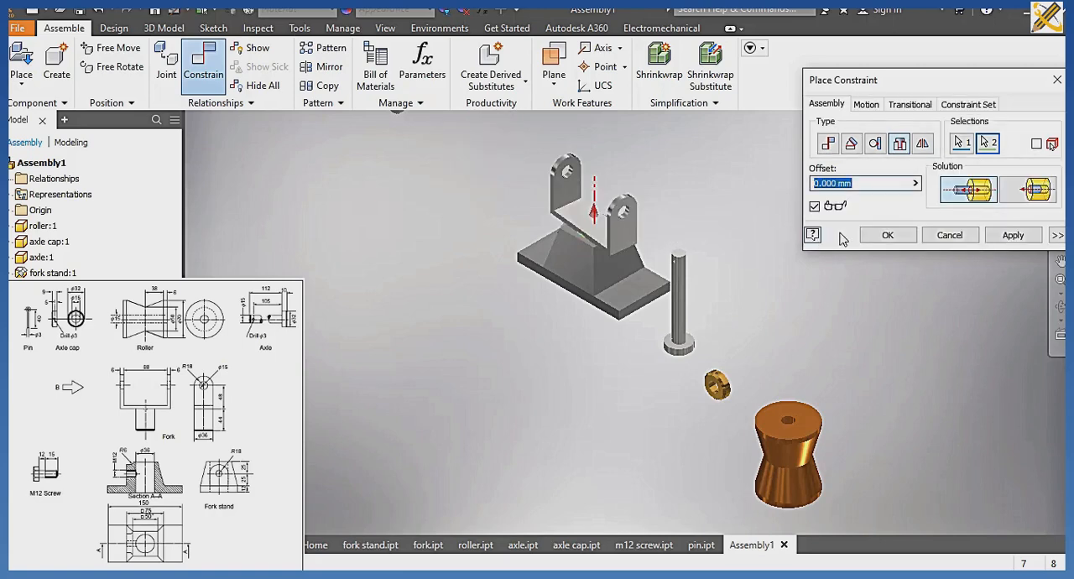
pyautogui.click(1011, 235)
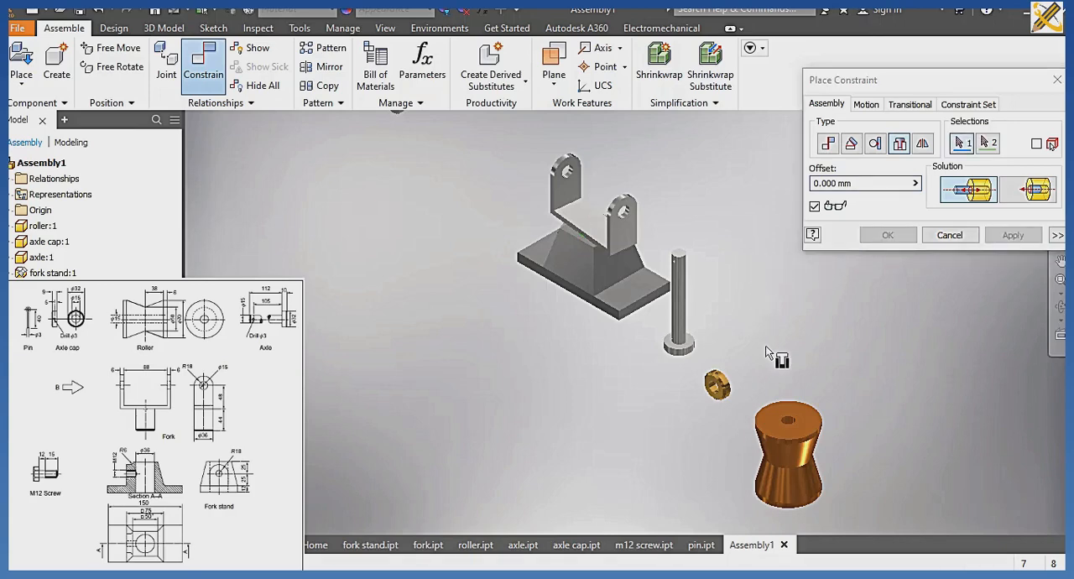
# Apply an Insert constraint with 0 mm offset between the roller's end-face hole edge and the hole in the fork's far arm.
pyautogui.click(791, 424)
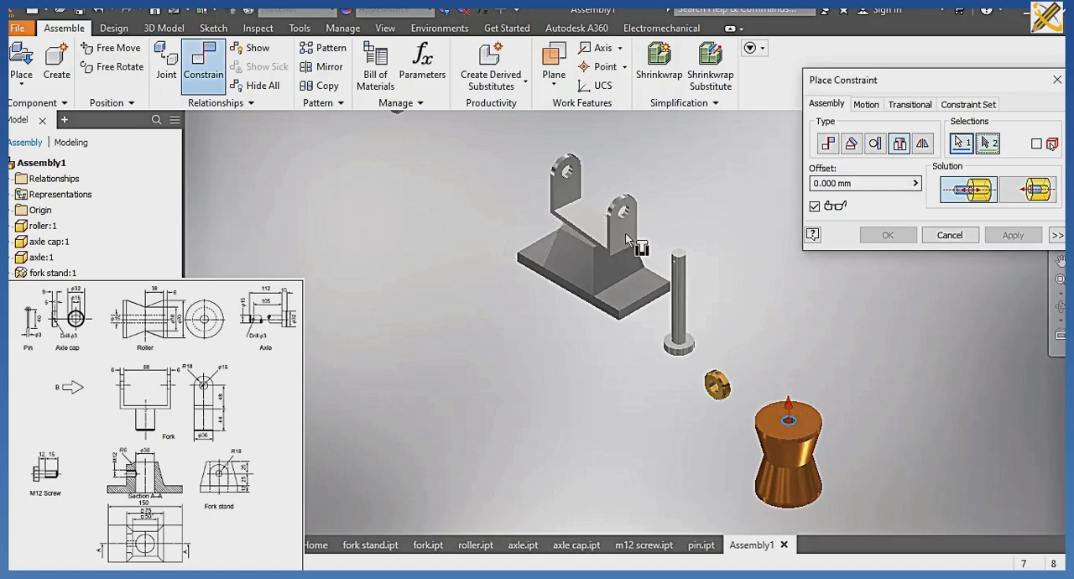
pyautogui.click(570, 177)
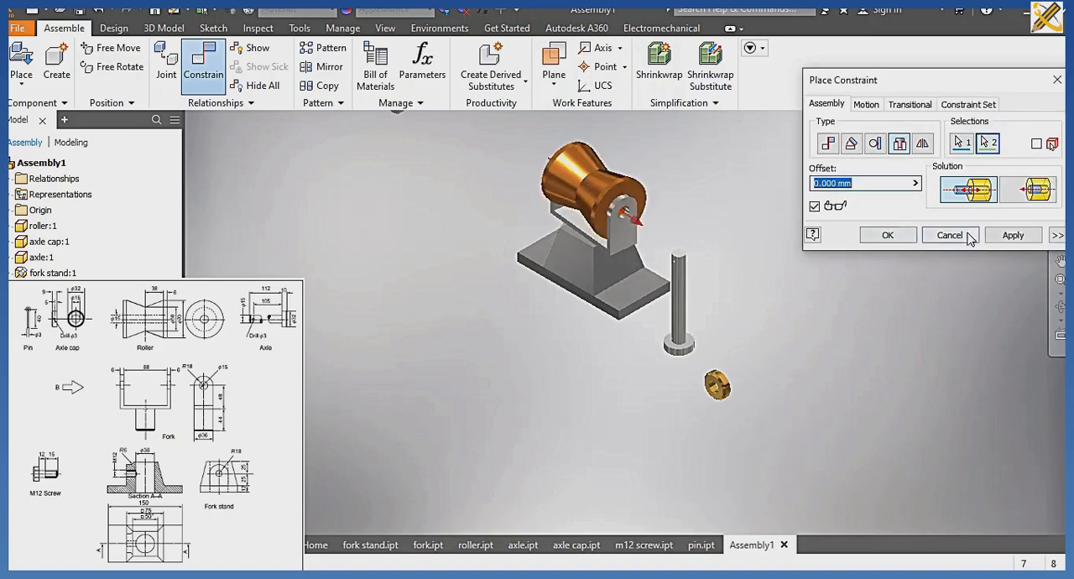
pyautogui.click(1013, 235)
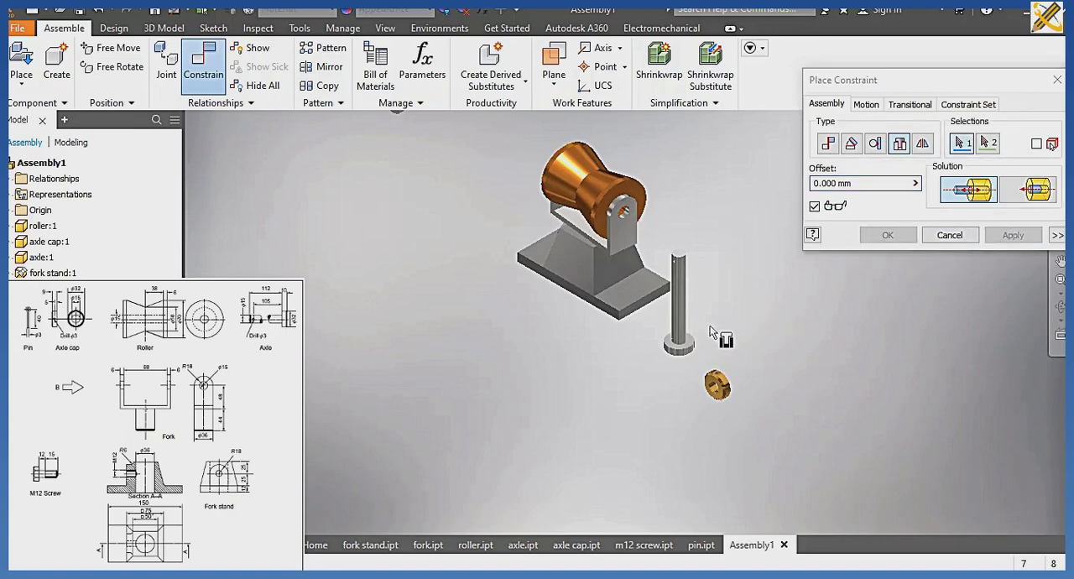
# Apply an Insert constraint with 0 mm offset between the axle's head shoulder edge and the hole in the fork's near arm.
pyautogui.click(679, 344)
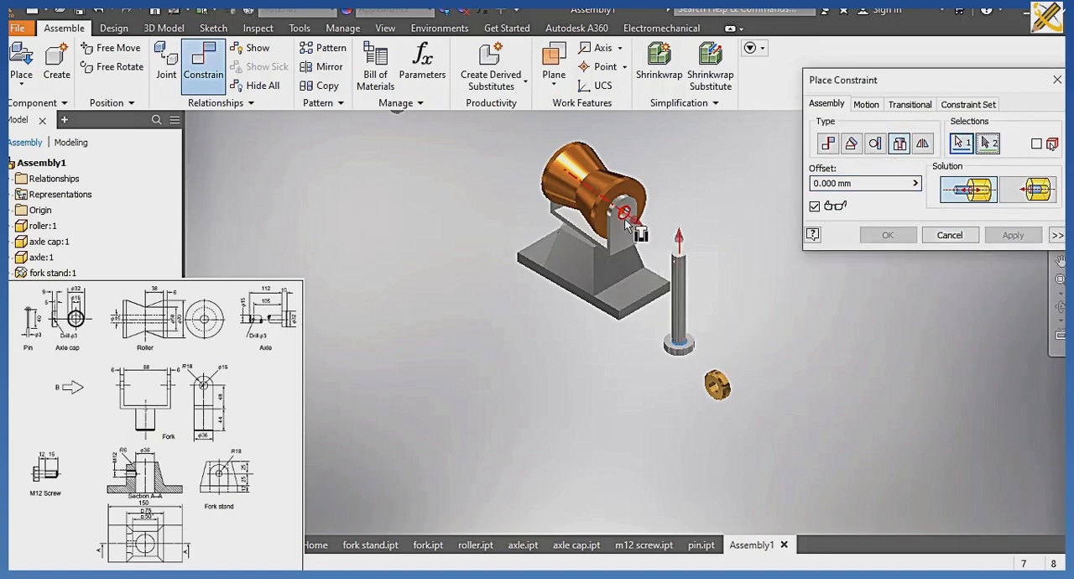
pyautogui.click(623, 221)
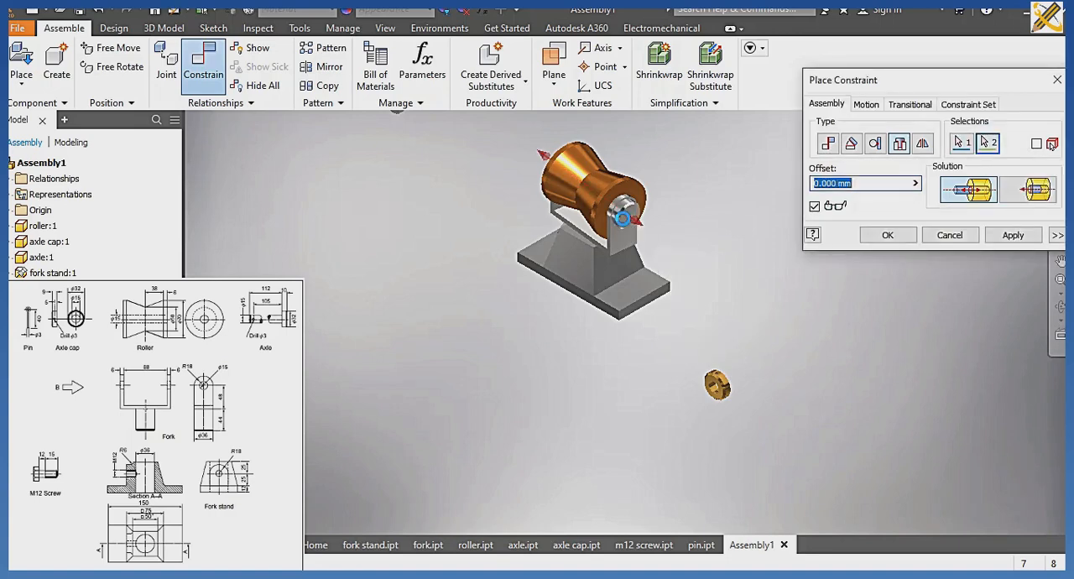
pyautogui.click(1015, 236)
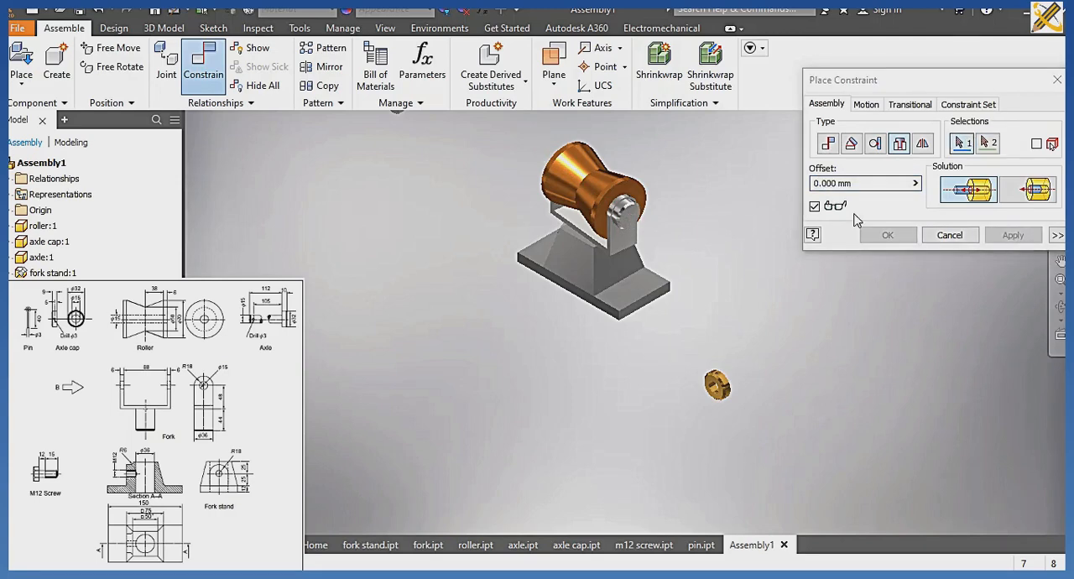
# Apply an Insert constraint with 0 mm offset between the M12 screw's head underside edge and the fork stand's side hole.
pyautogui.moveTo(952, 82); pyautogui.dragTo(332, 155)
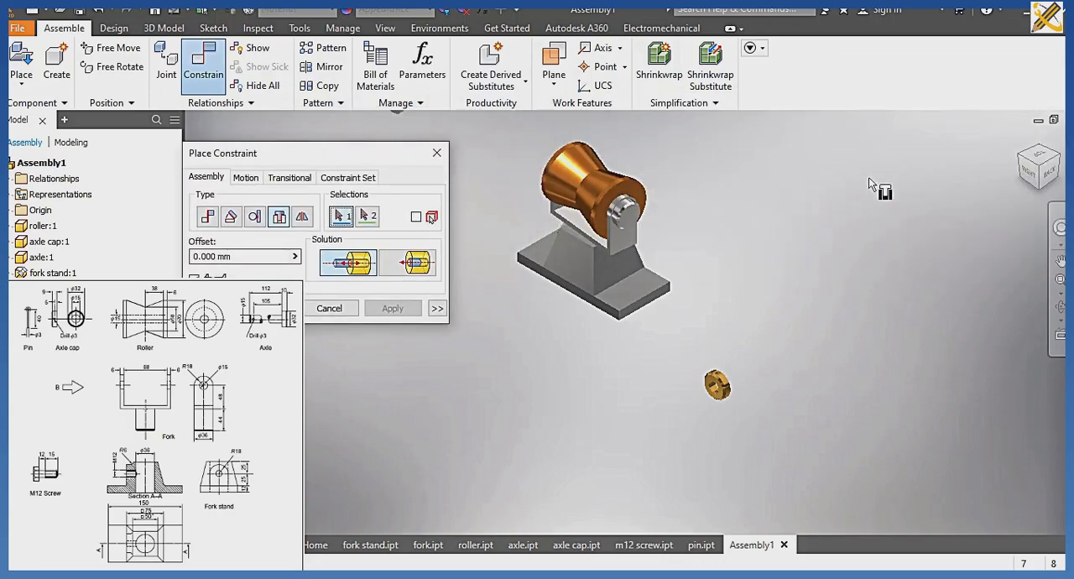
pyautogui.click(1059, 164)
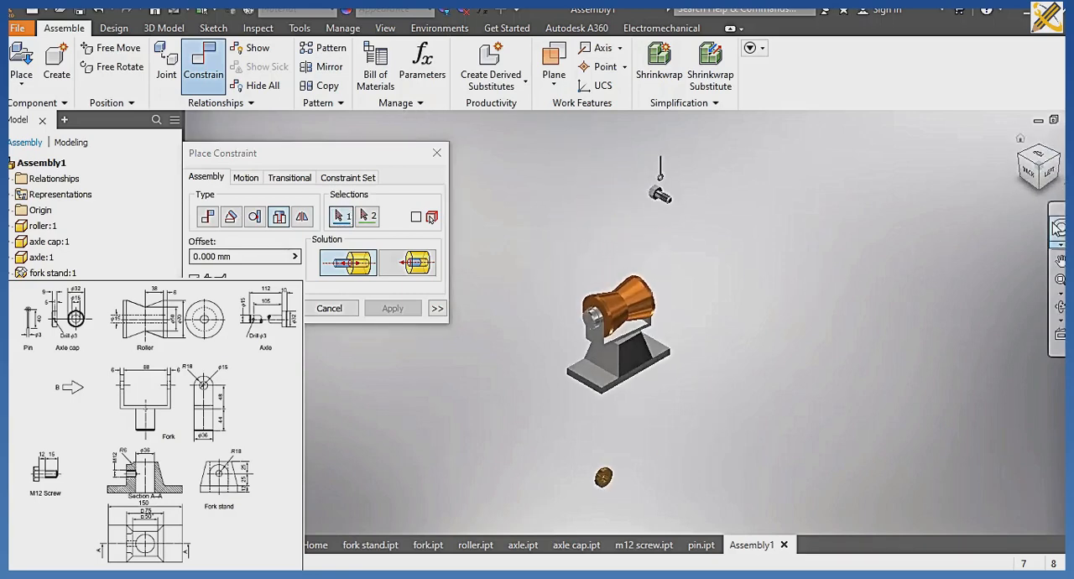
pyautogui.click(1059, 158)
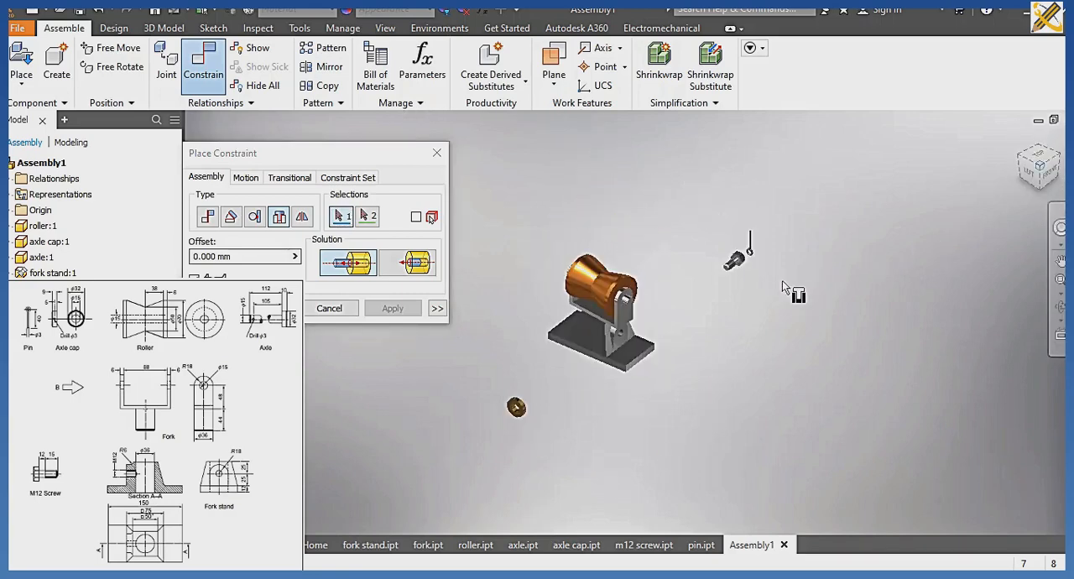
pyautogui.scroll(3, 663, 325)
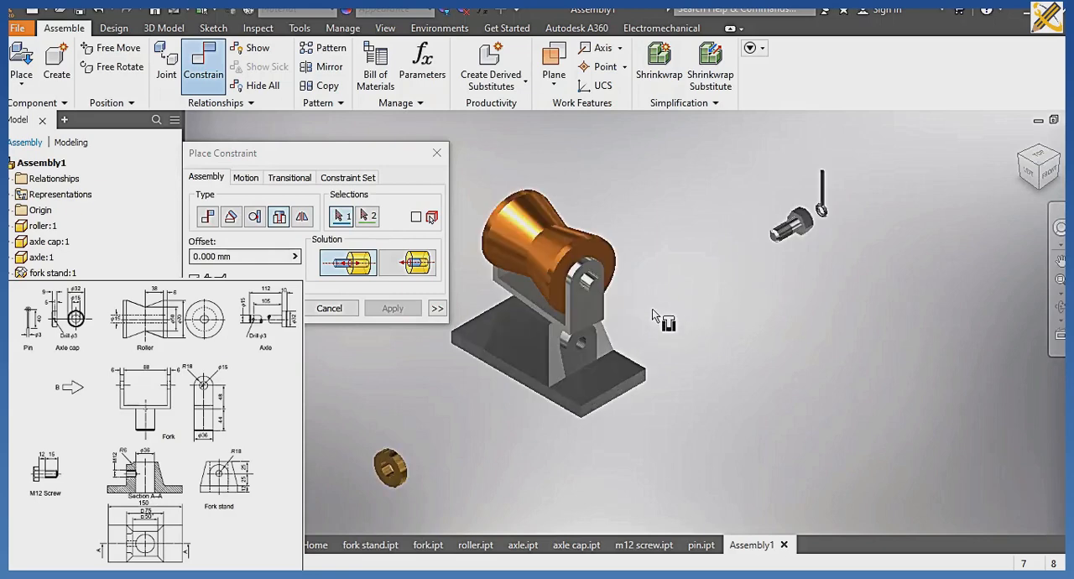
pyautogui.moveTo(686, 302); pyautogui.dragTo(712, 269, button='middle')
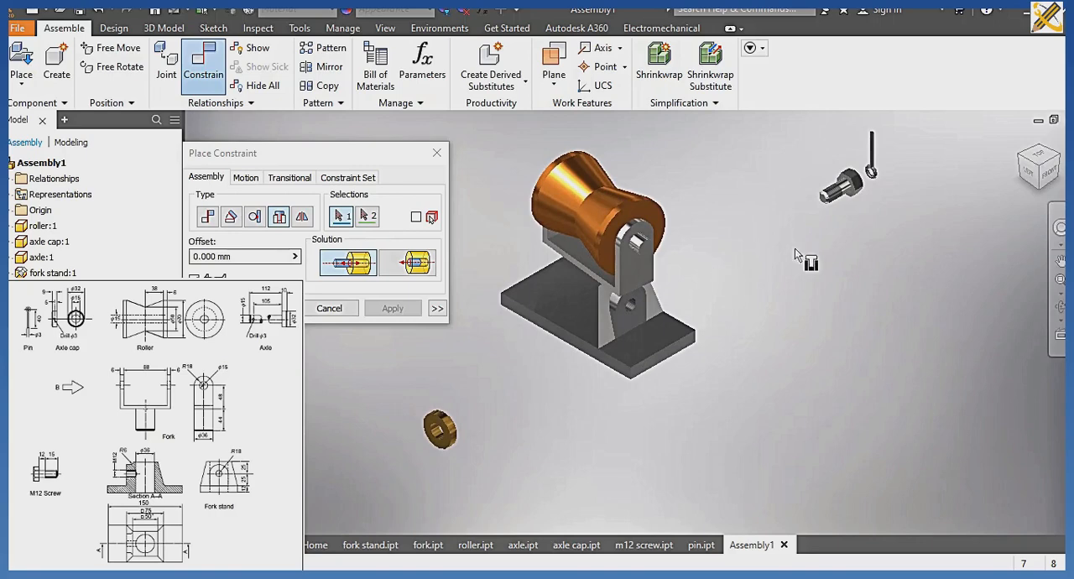
pyautogui.click(854, 193)
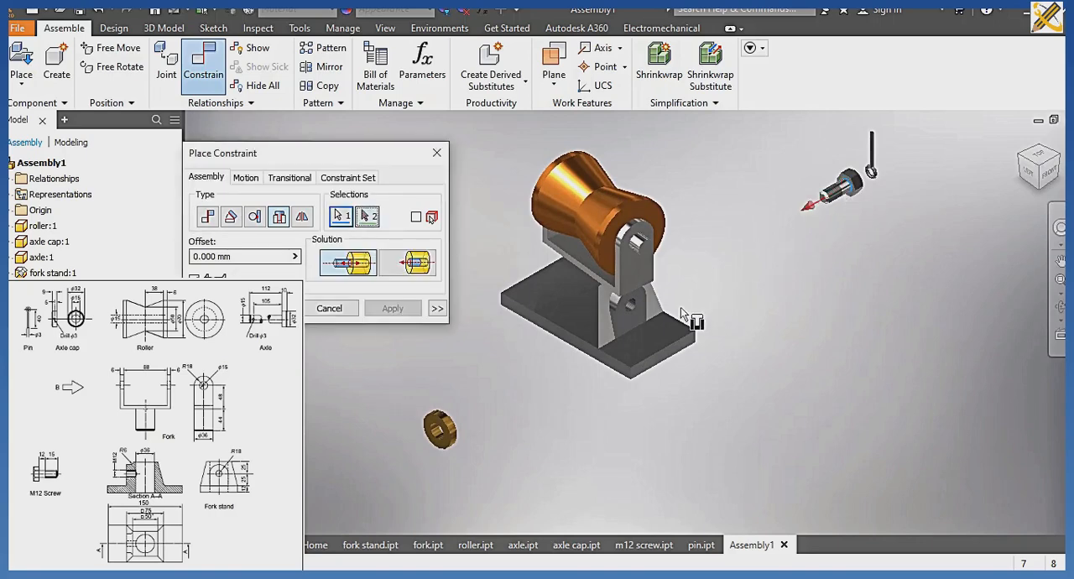
pyautogui.click(631, 309)
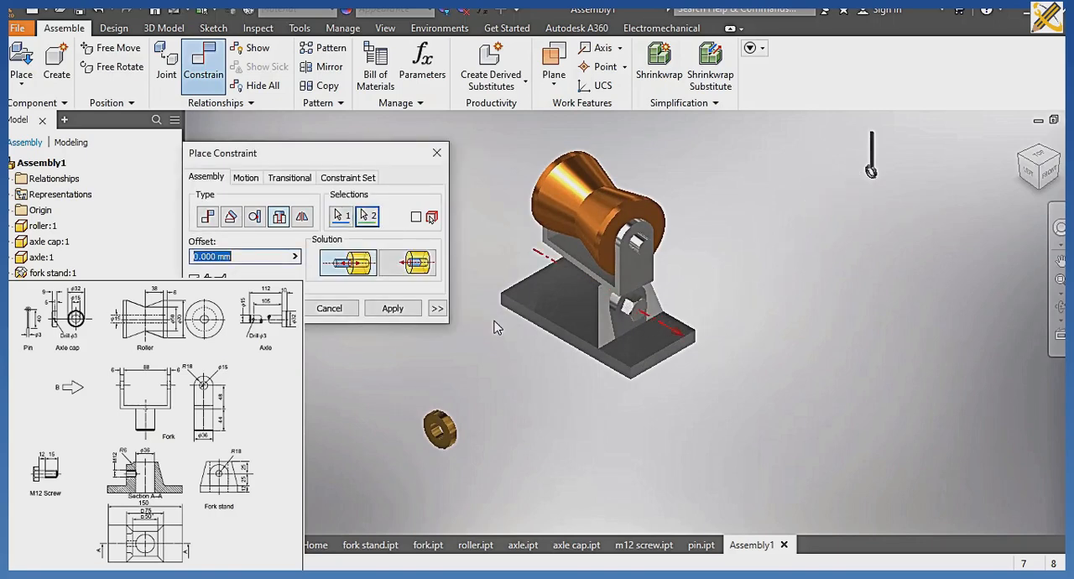
pyautogui.click(396, 310)
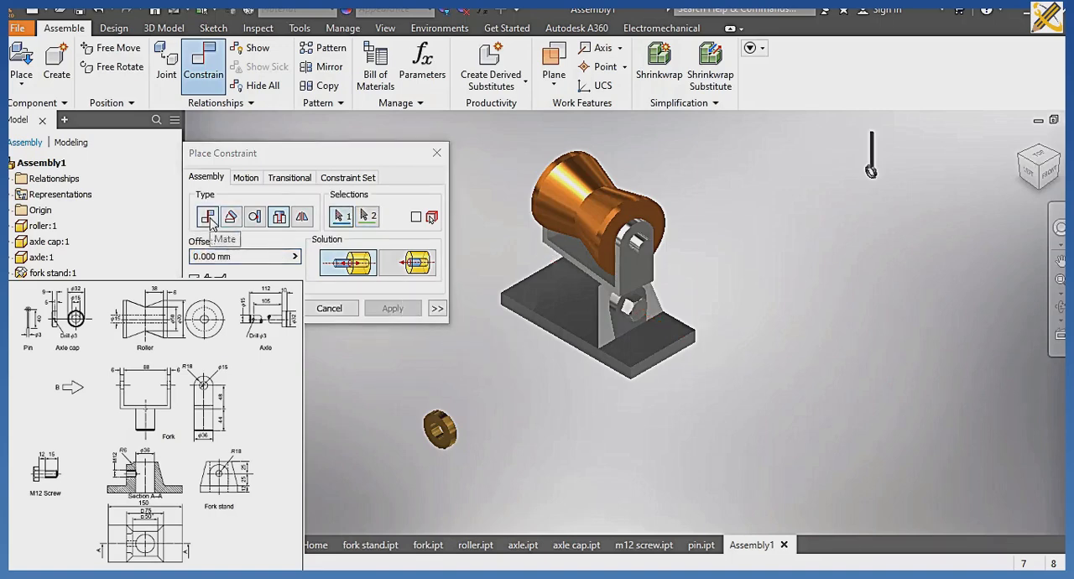
# Apply a Mate constraint with 0 mm offset between the axle cap's bore axis and the axle's centre axis.
pyautogui.click(207, 216)
pyautogui.scroll(-3, 386, 384)
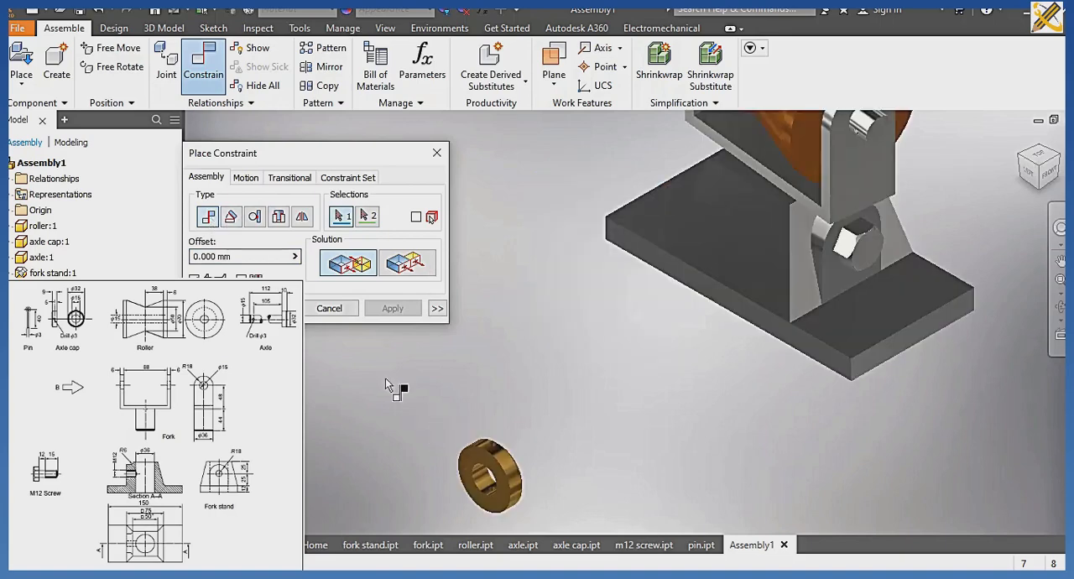
pyautogui.moveTo(386, 379); pyautogui.dragTo(385, 366, button='middle')
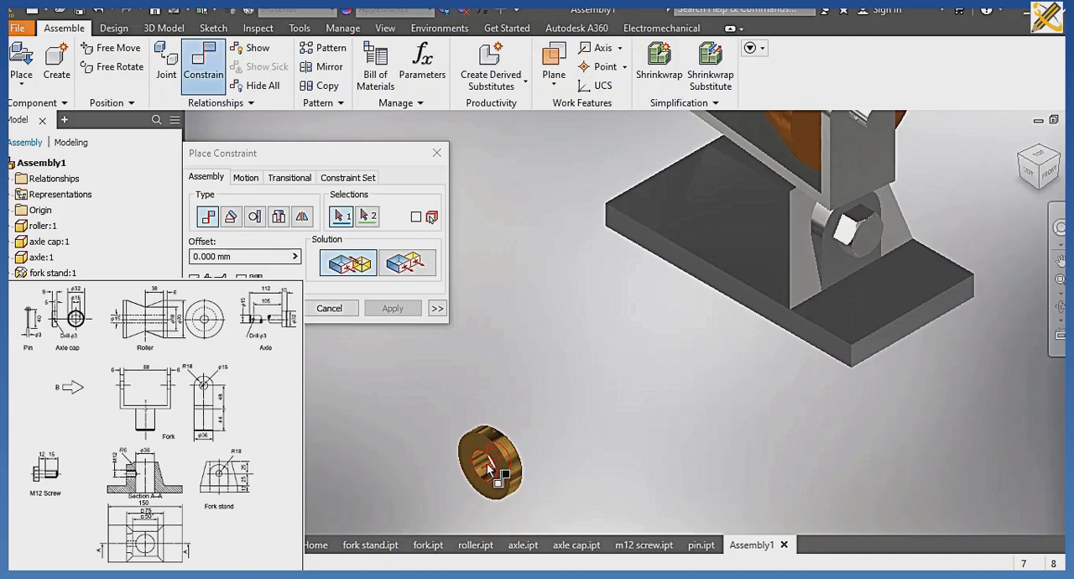
pyautogui.scroll(-5, 491, 470)
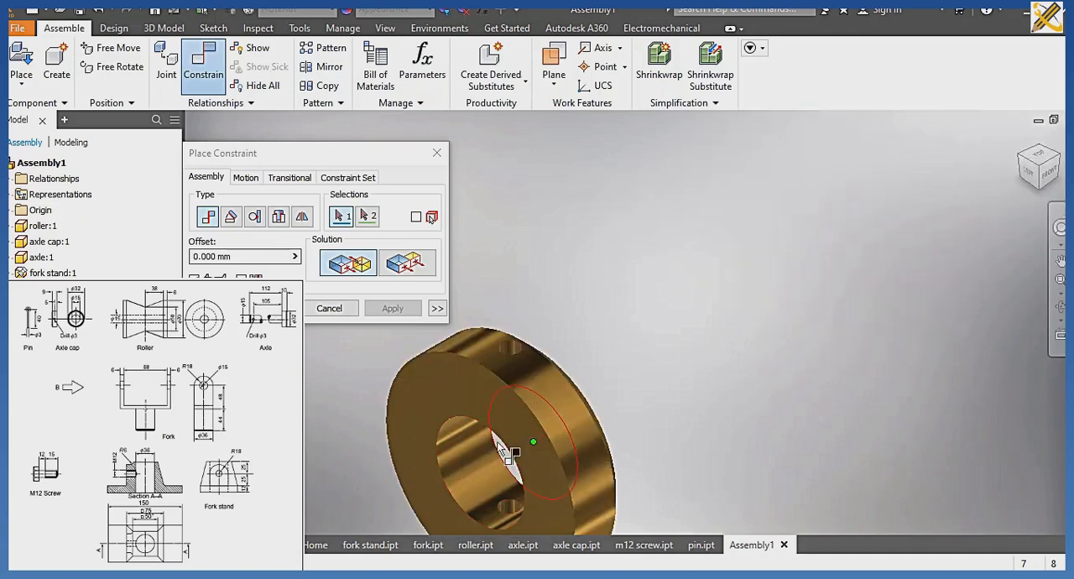
pyautogui.click(493, 445)
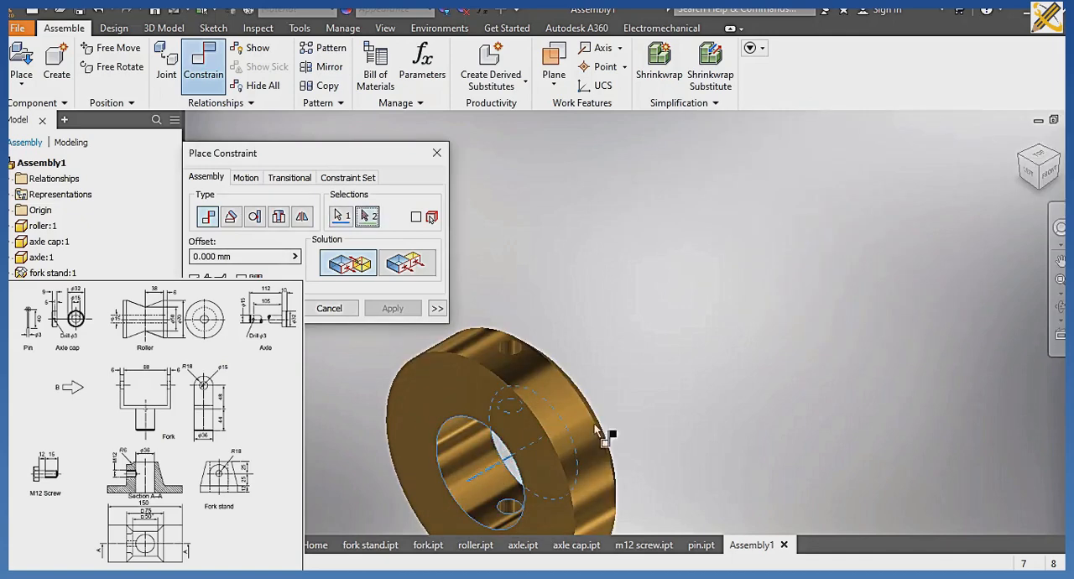
pyautogui.scroll(4, 637, 427)
pyautogui.scroll(-4, 420, 453)
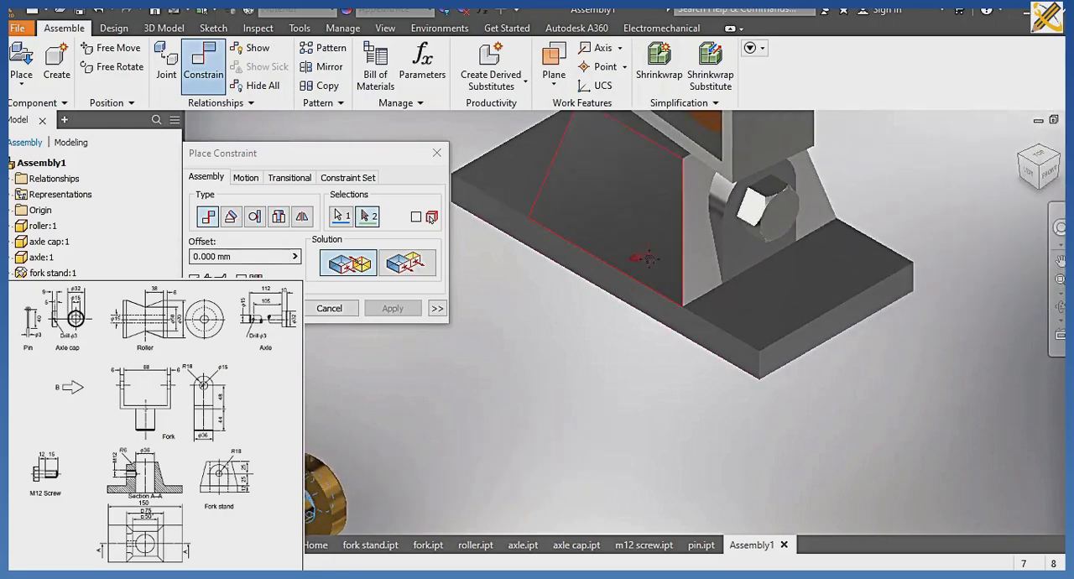
pyautogui.scroll(3, 402, 458)
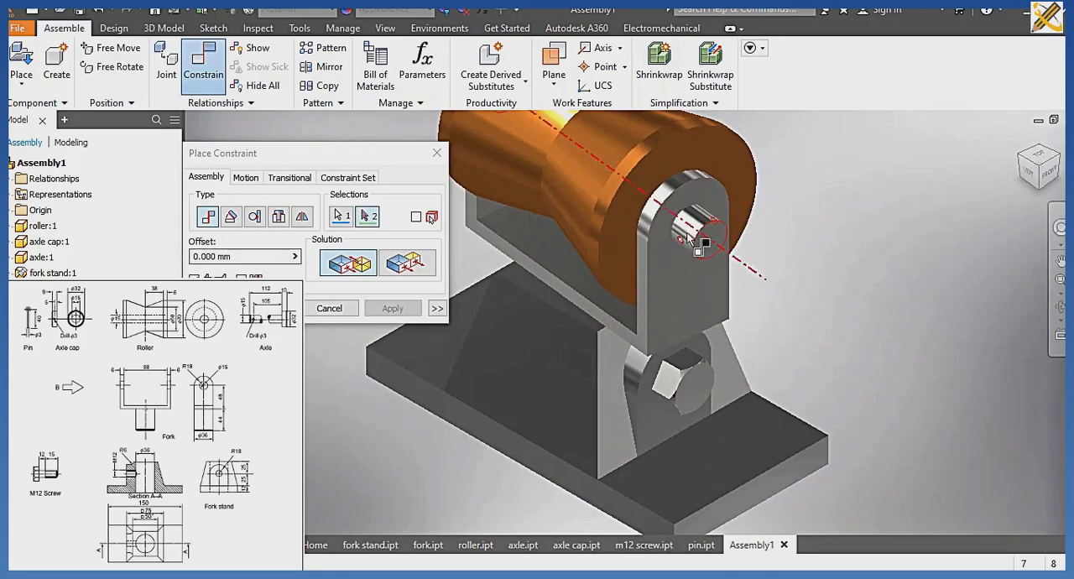
pyautogui.moveTo(687, 238)
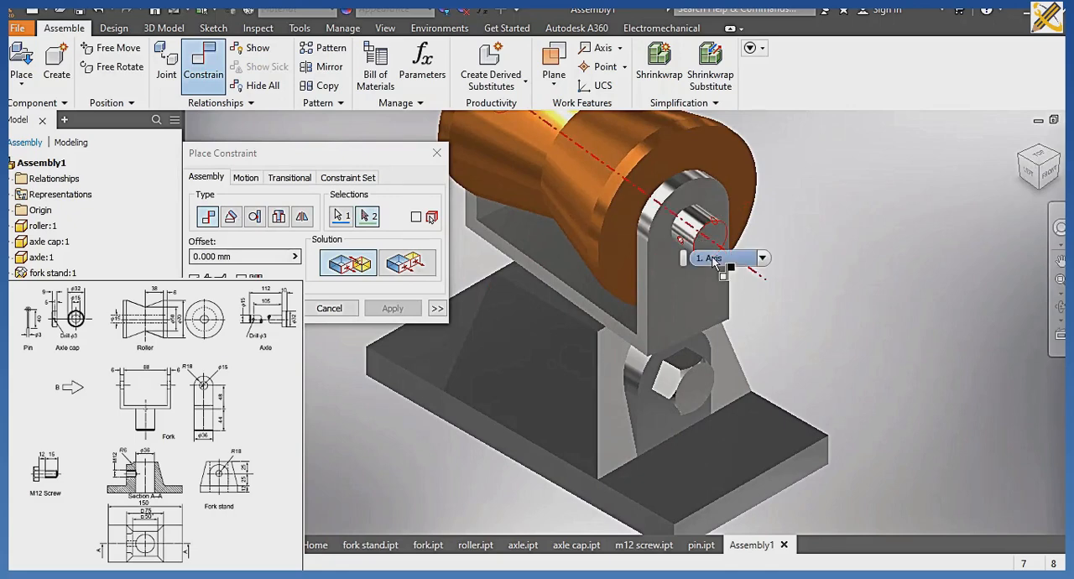
pyautogui.click(687, 237)
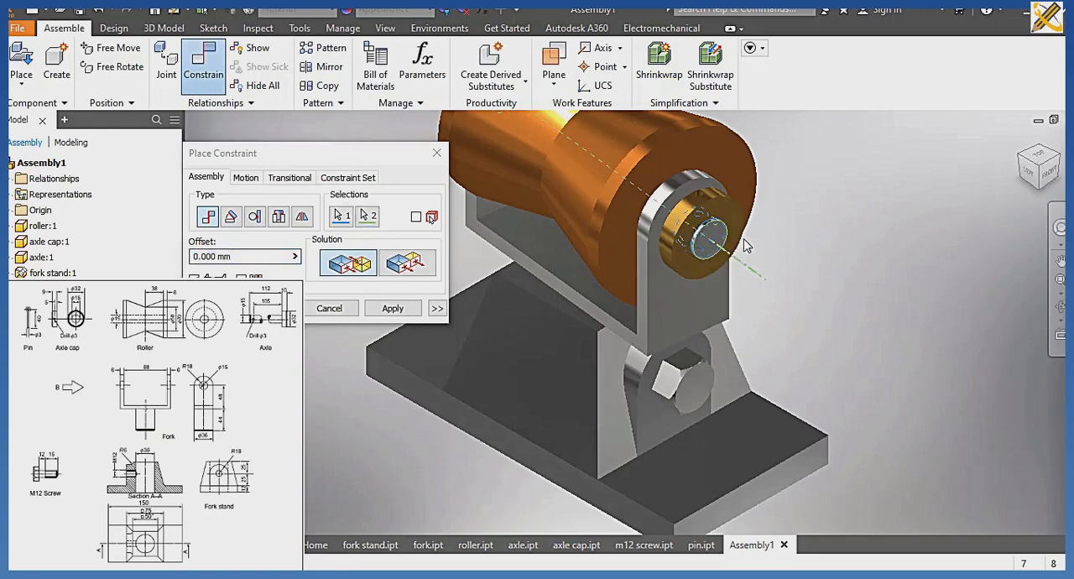
pyautogui.click(382, 310)
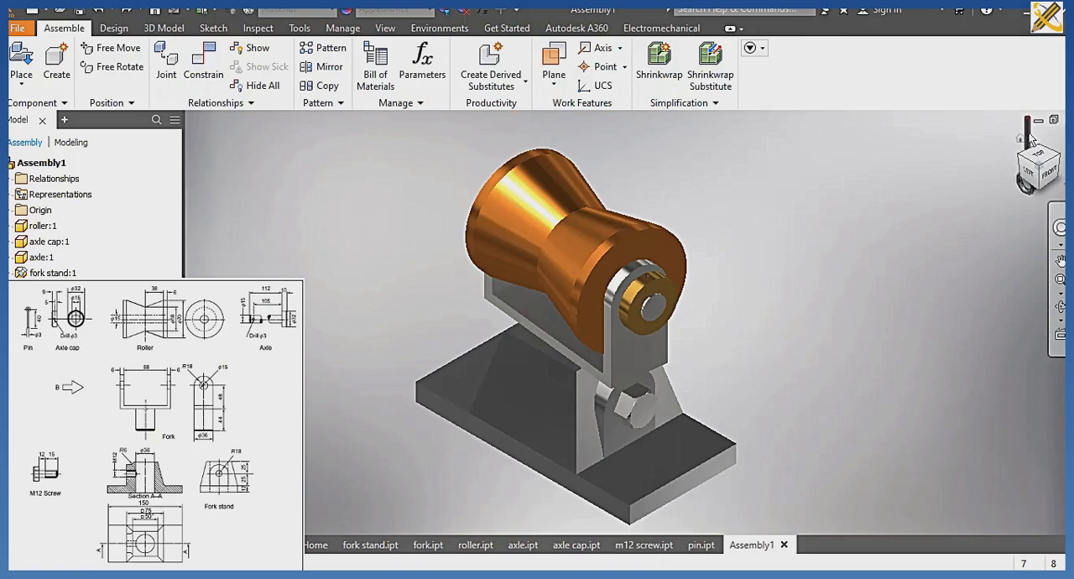
# Bring the pin closer to the roller and slide the axle cap off the axle's end to expose the pin holes.
pyautogui.moveTo(1028, 140); pyautogui.dragTo(811, 285)
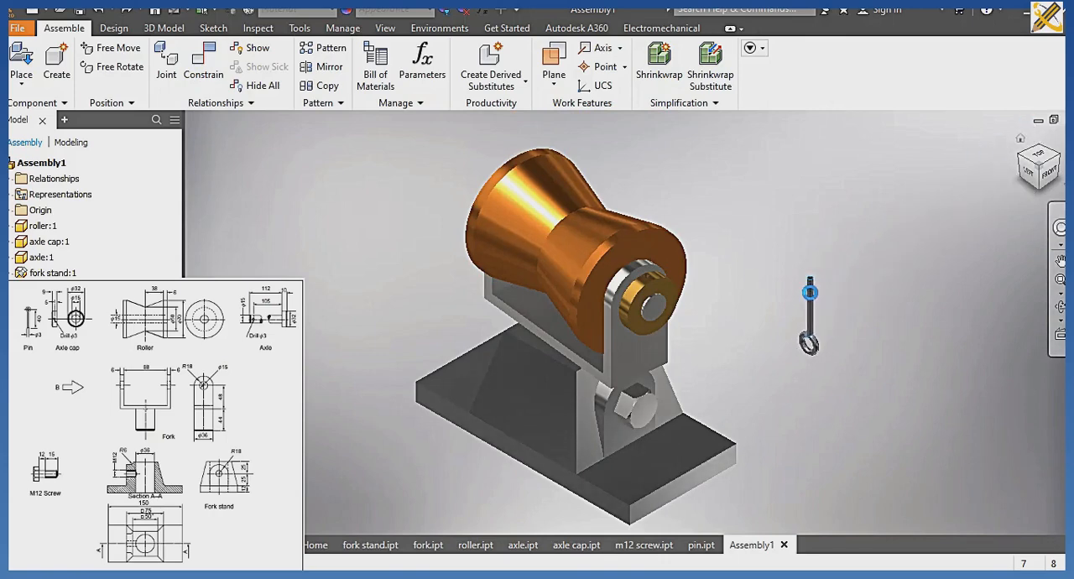
pyautogui.moveTo(660, 294); pyautogui.dragTo(687, 324)
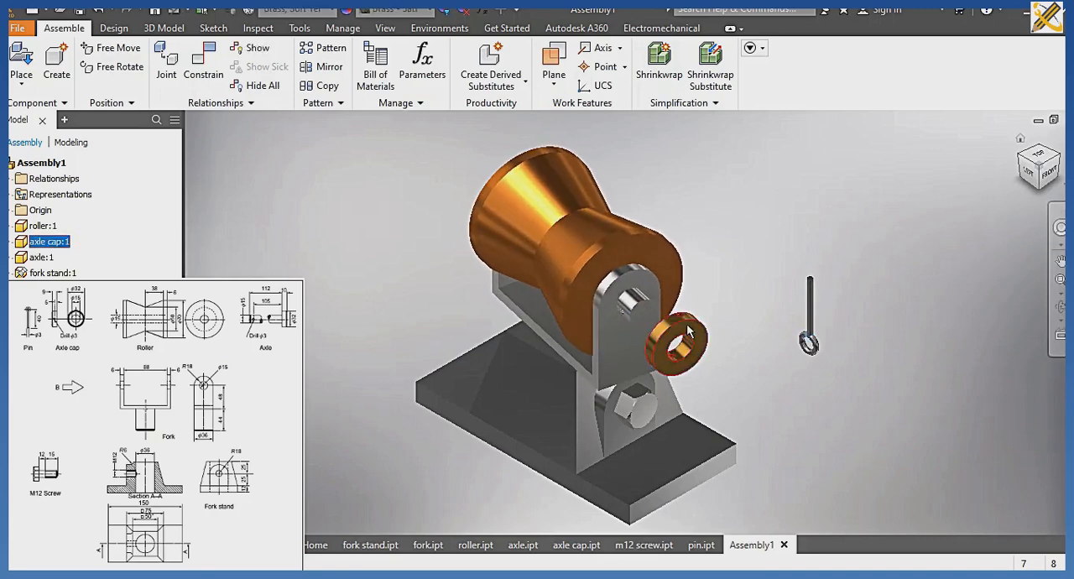
pyautogui.scroll(3, 687, 324)
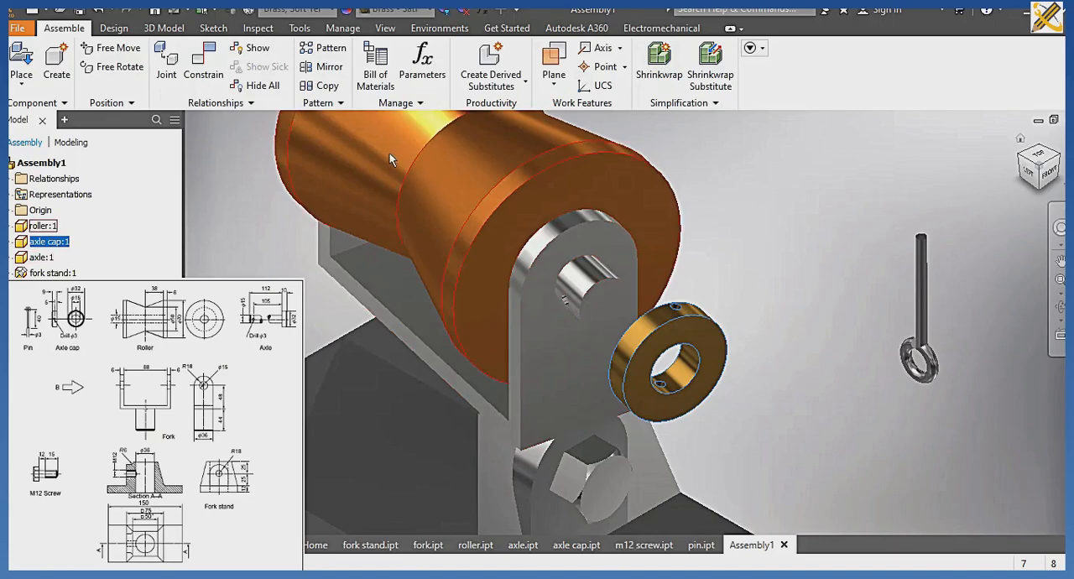
# Apply a Mate constraint with 0 mm offset between the axis of the axle cap's small pin hole and the axle's pin hole axis.
pyautogui.click(215, 67)
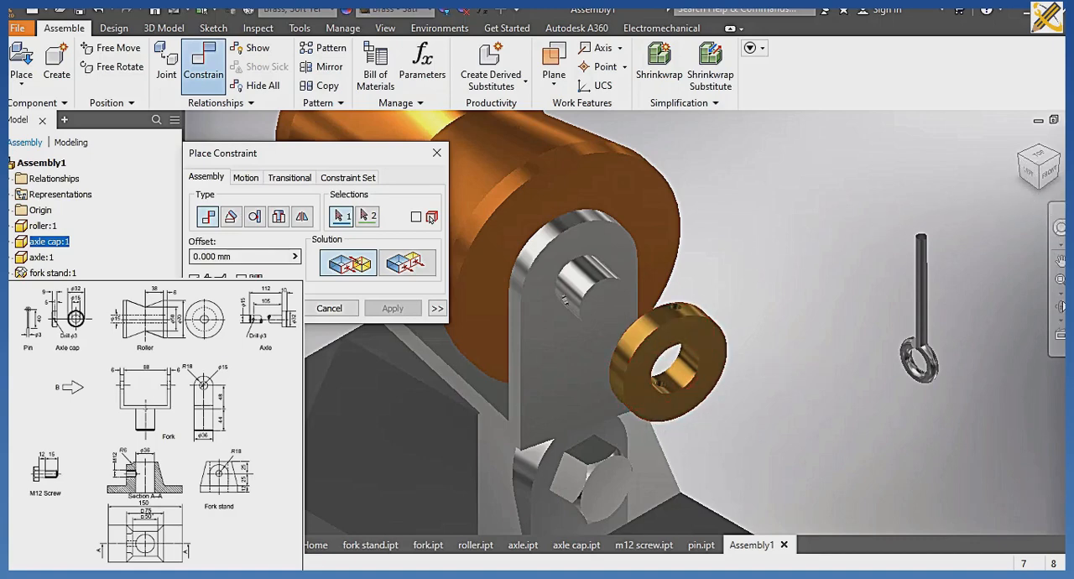
pyautogui.click(1060, 307)
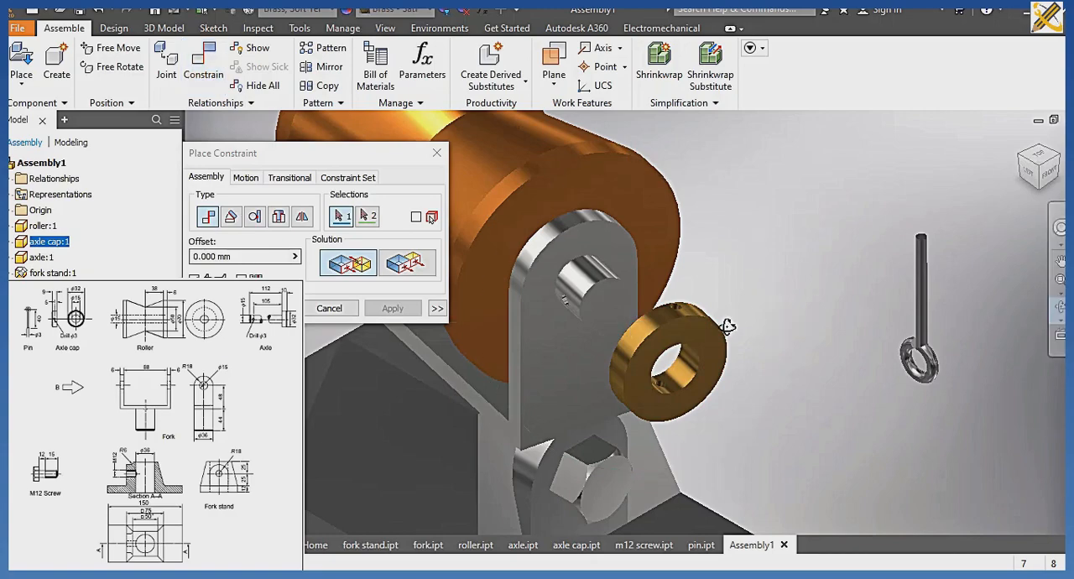
pyautogui.moveTo(724, 318); pyautogui.dragTo(723, 395)
pyautogui.press('Escape')
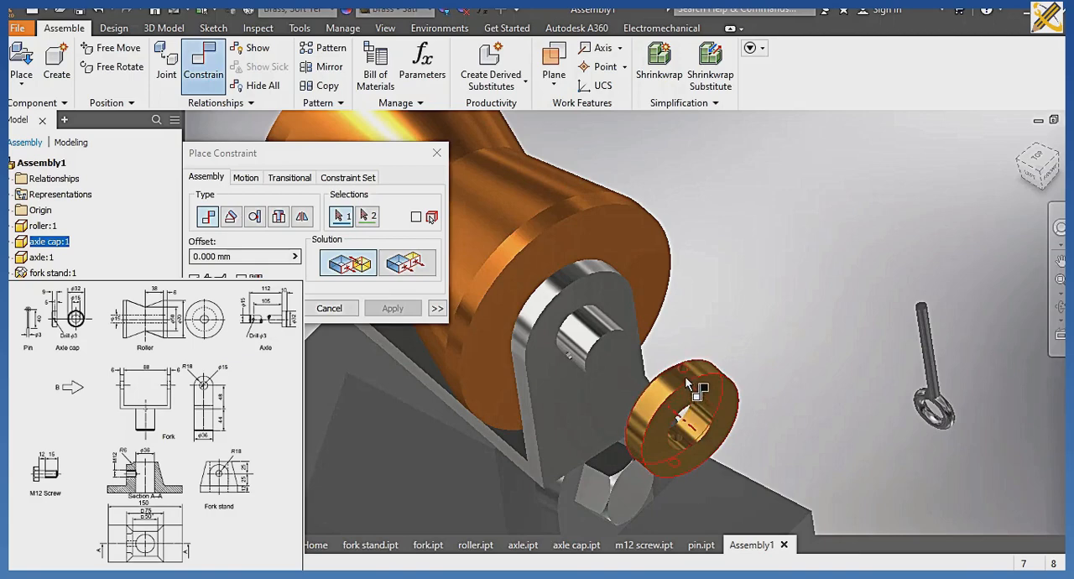
pyautogui.click(681, 439)
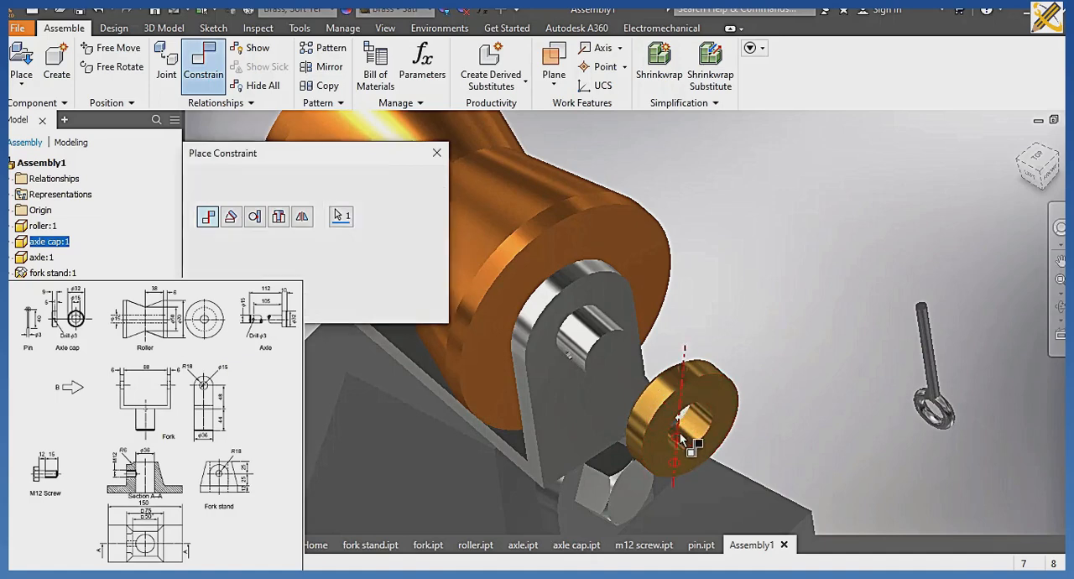
pyautogui.click(569, 356)
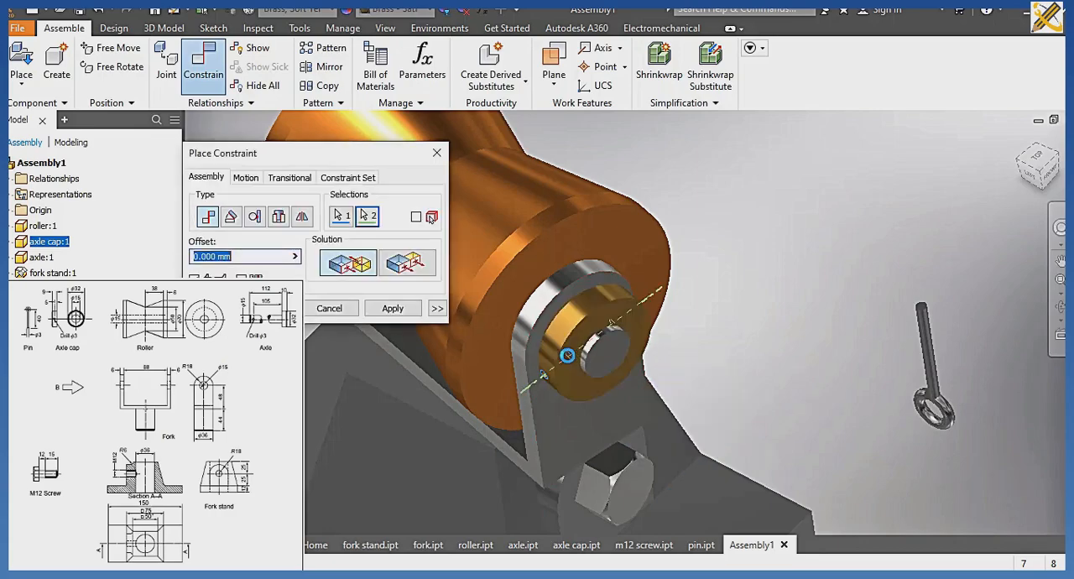
pyautogui.click(392, 308)
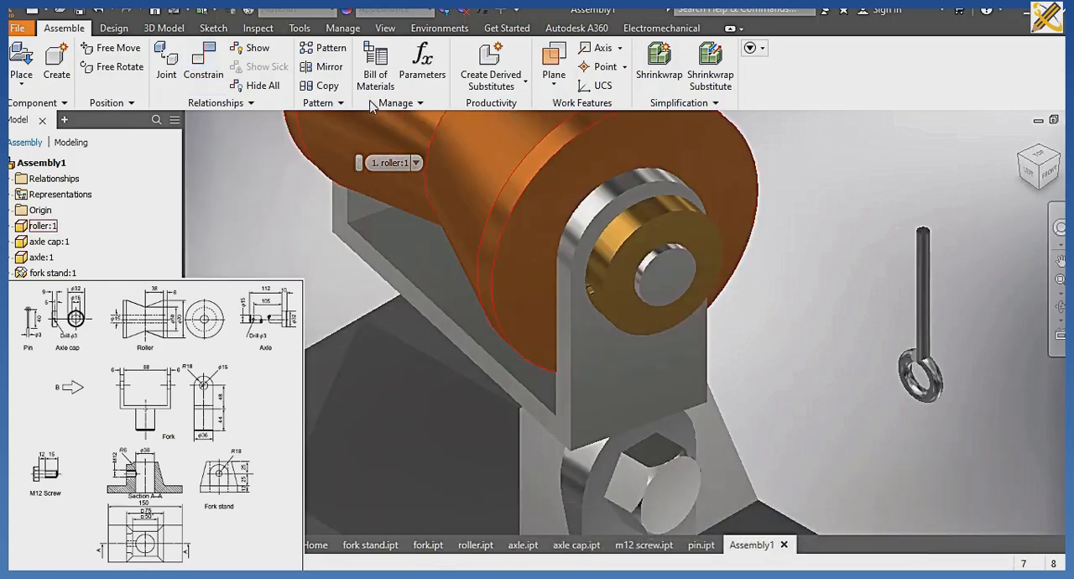
# Apply a Mate constraint with 0 mm offset between the pin's shaft axis and the axle cap's pin hole axis.
pyautogui.click(193, 78)
pyautogui.click(280, 217)
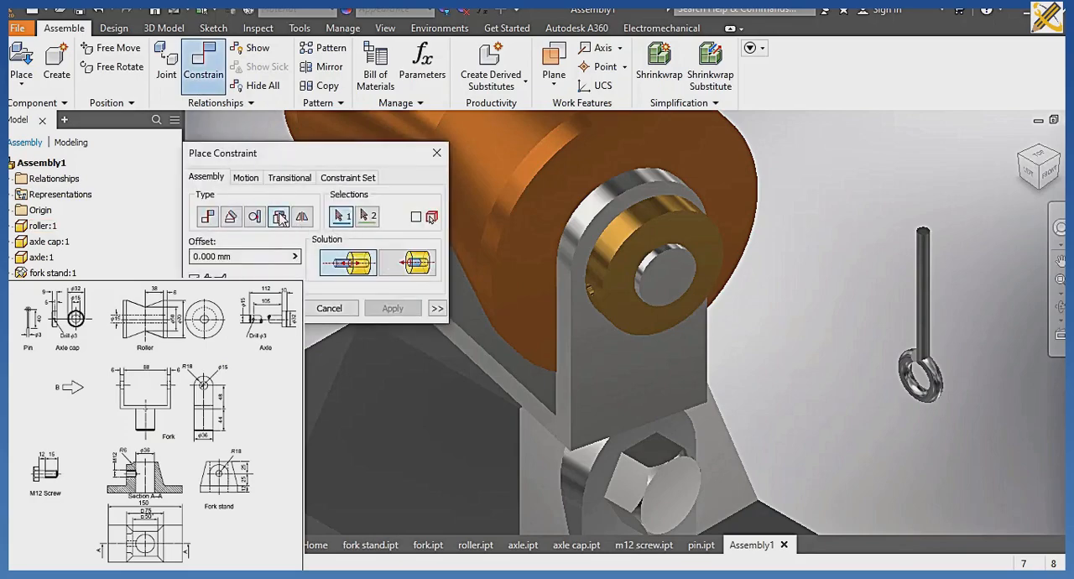
pyautogui.click(926, 250)
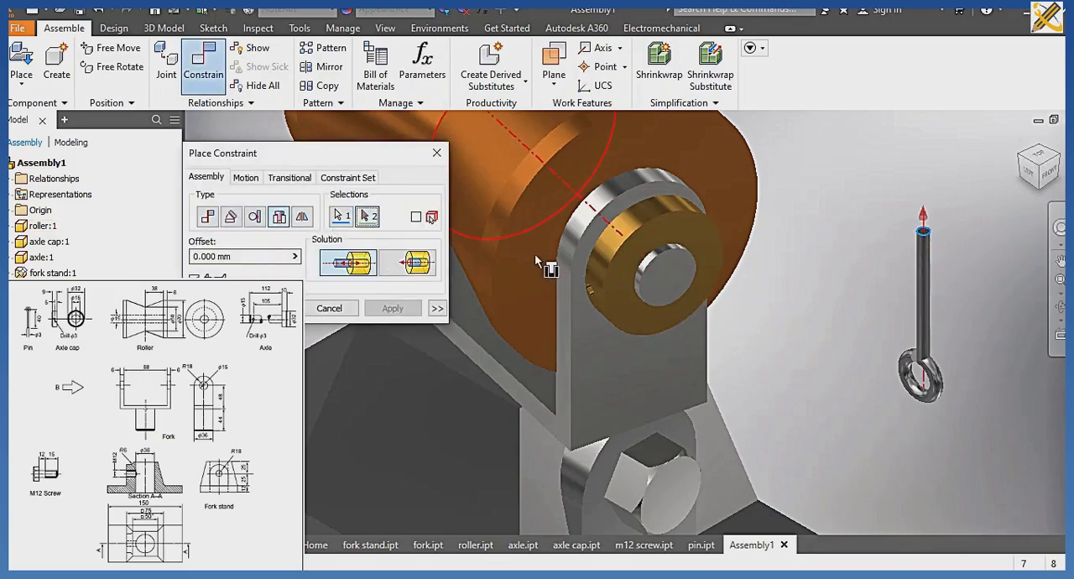
pyautogui.click(207, 216)
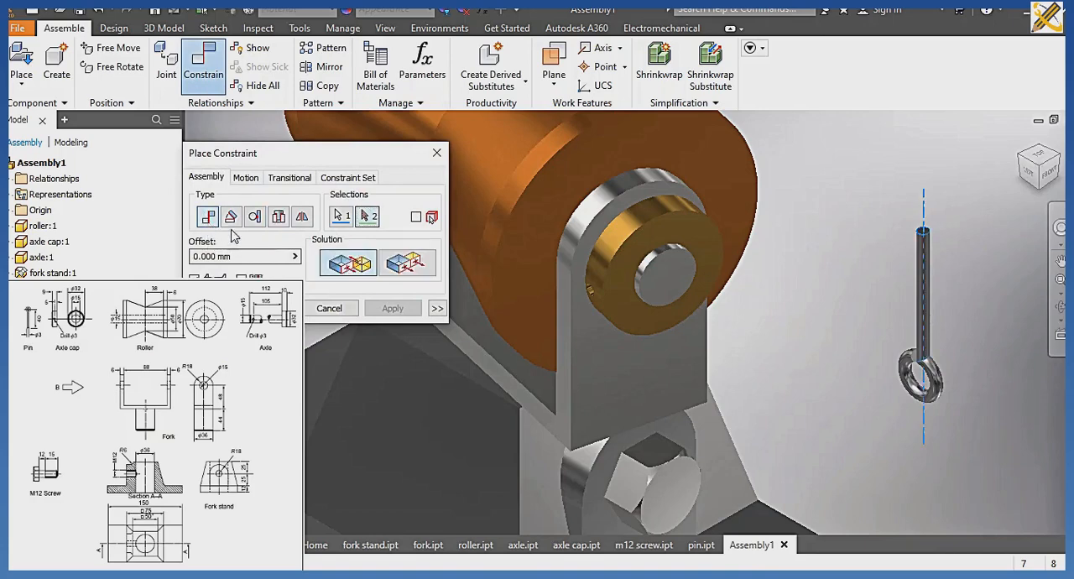
pyautogui.click(592, 302)
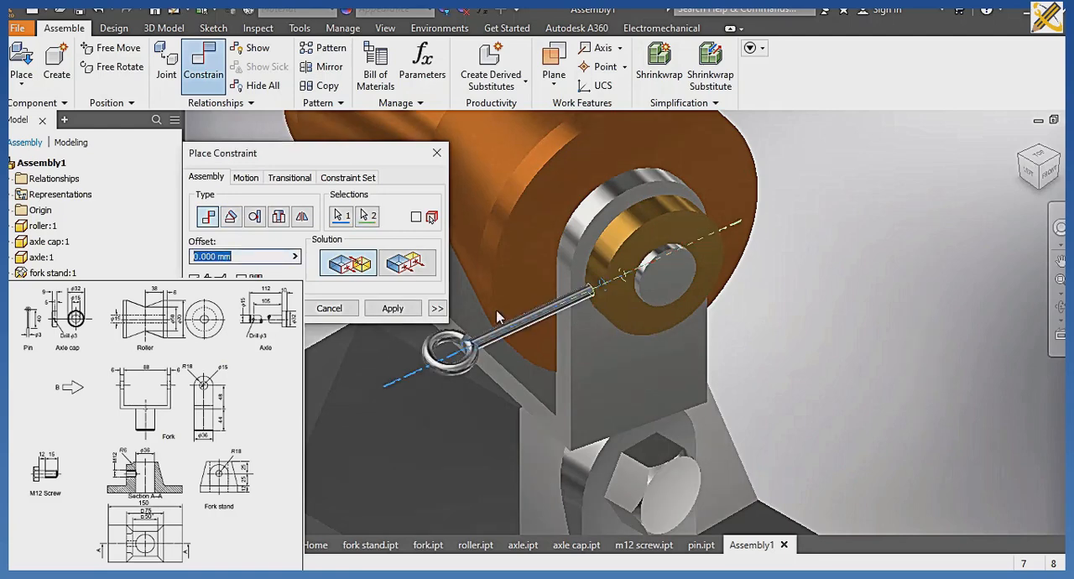
pyautogui.click(395, 310)
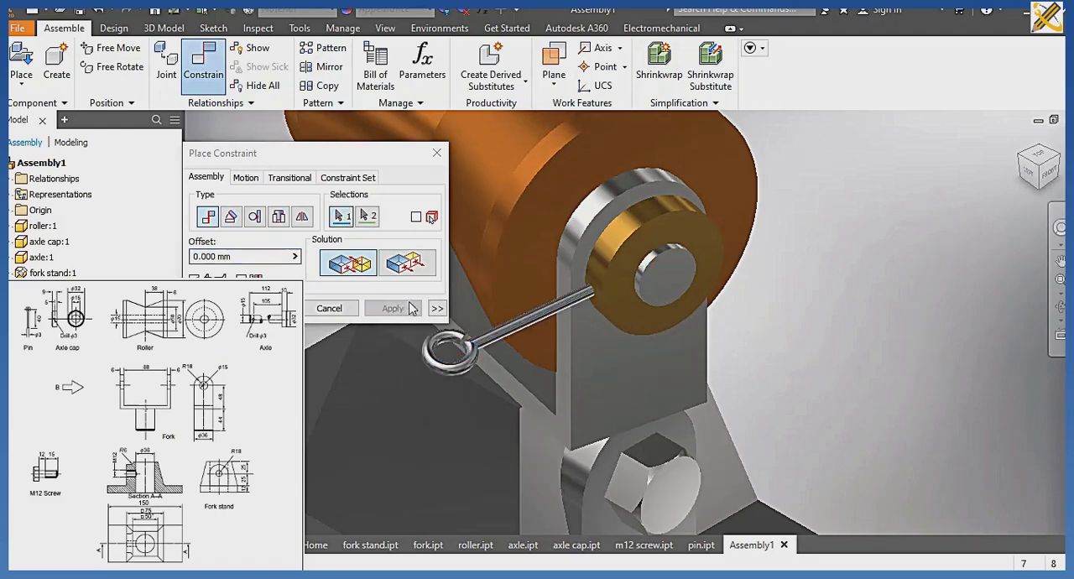
pyautogui.click(418, 277)
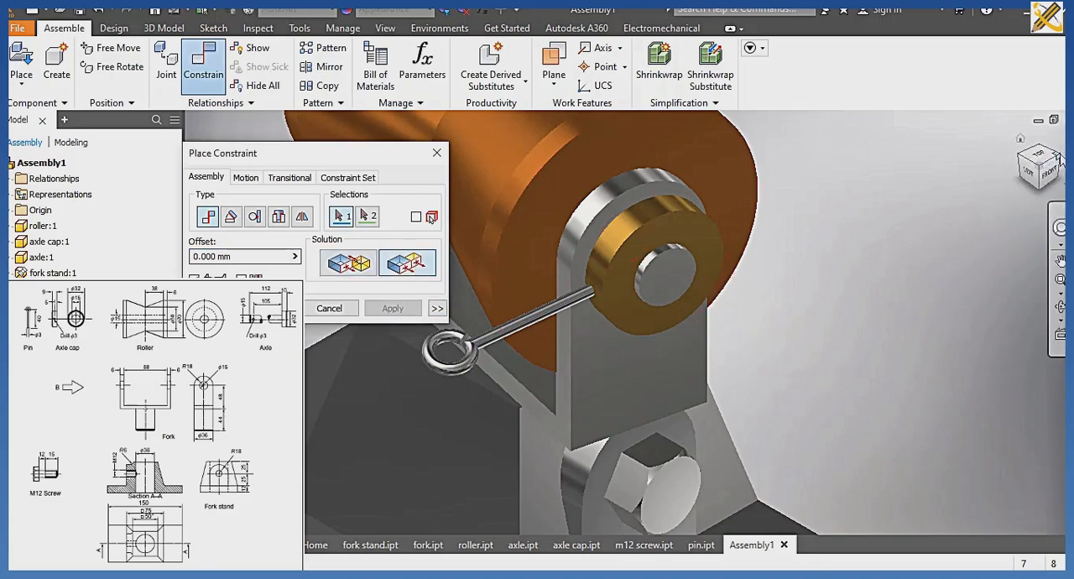
pyautogui.click(1020, 138)
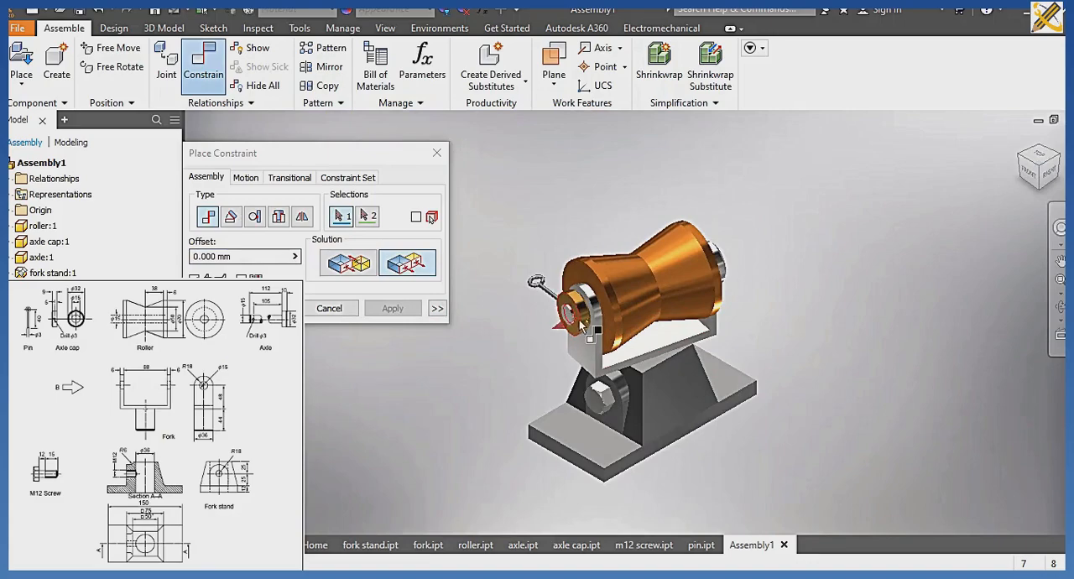
pyautogui.scroll(5, 585, 325)
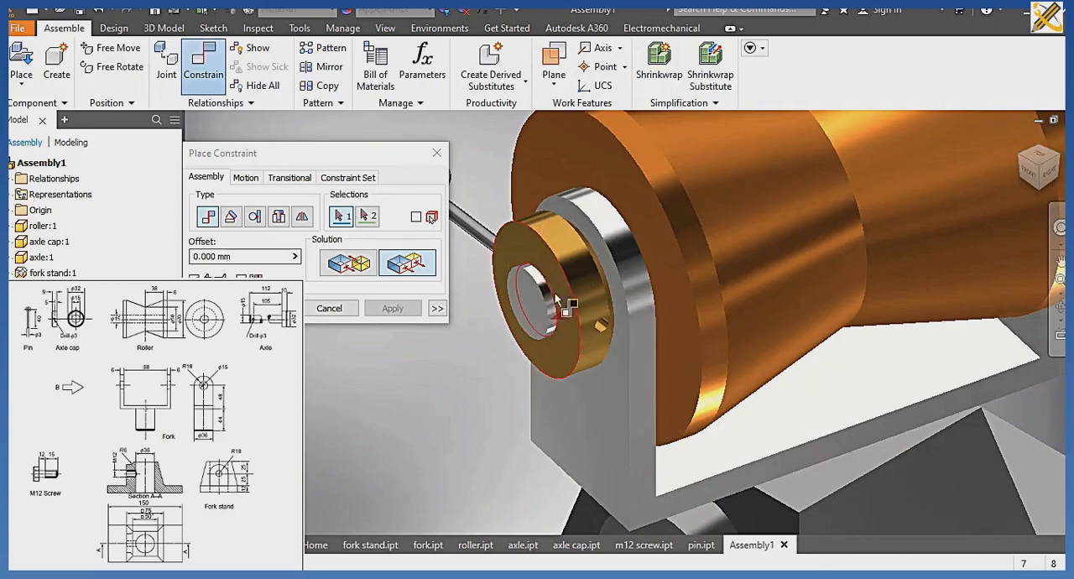
pyautogui.scroll(2, 538, 266)
pyautogui.scroll(-3, 539, 266)
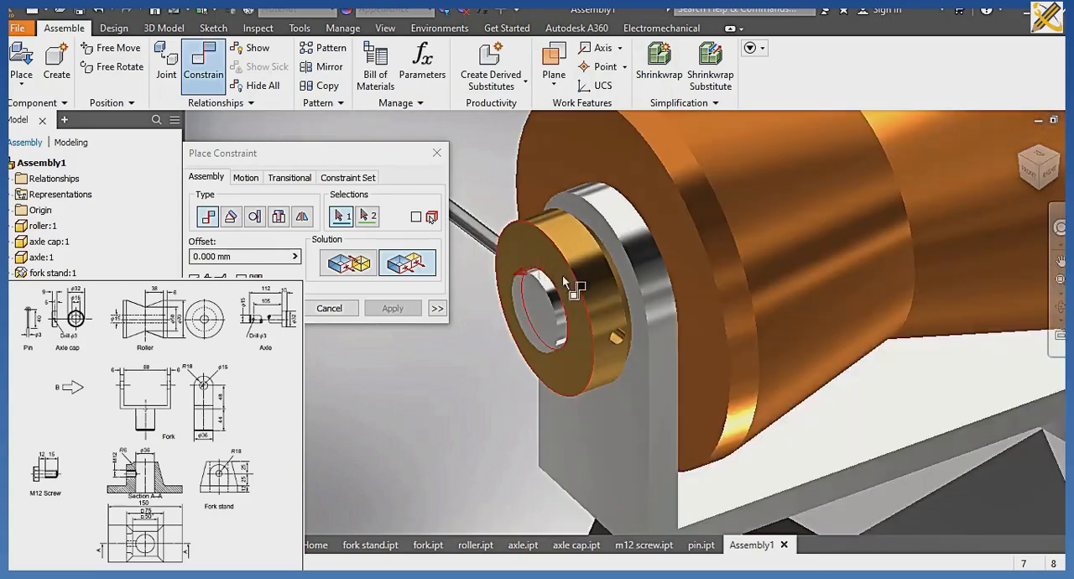
pyautogui.click(1020, 138)
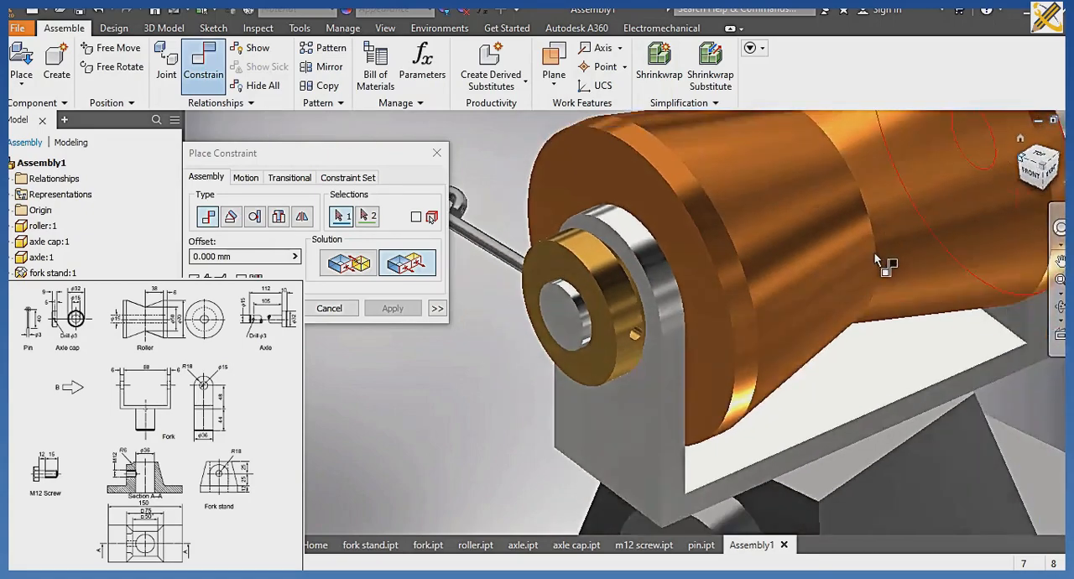
pyautogui.press('Escape')
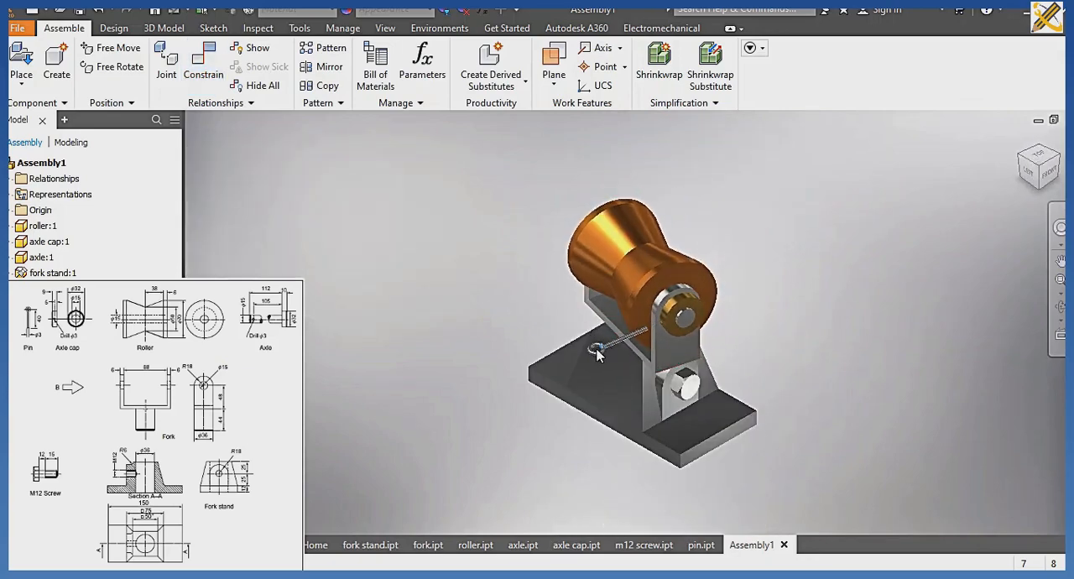
# Pull the pin clear of the axle cap and constrain its end face flush with the fork's side face at 0 mm offset.
pyautogui.scroll(5, 666, 352)
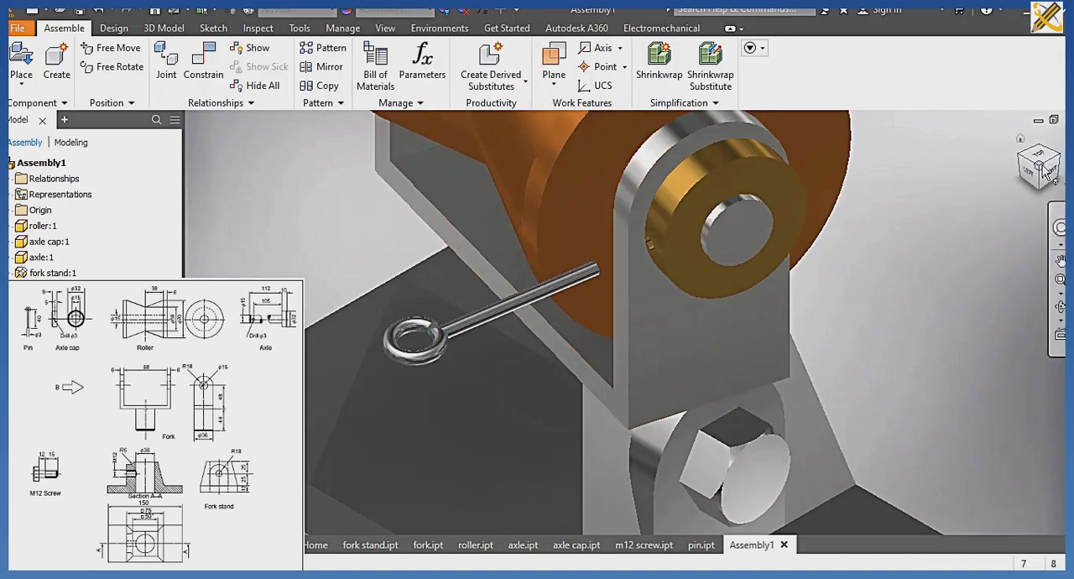
pyautogui.click(1020, 139)
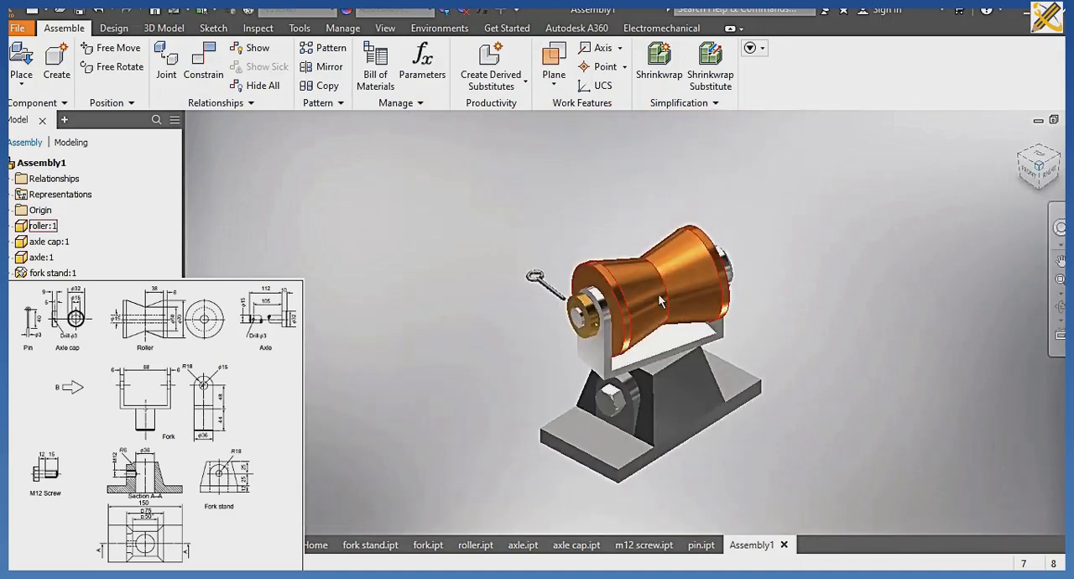
pyautogui.scroll(5, 578, 336)
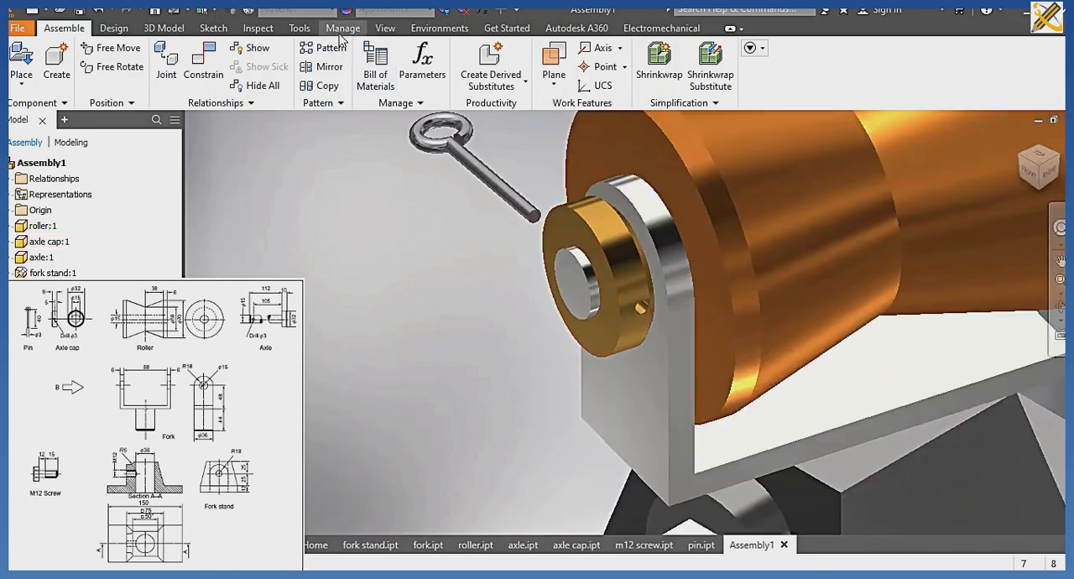
pyautogui.click(204, 78)
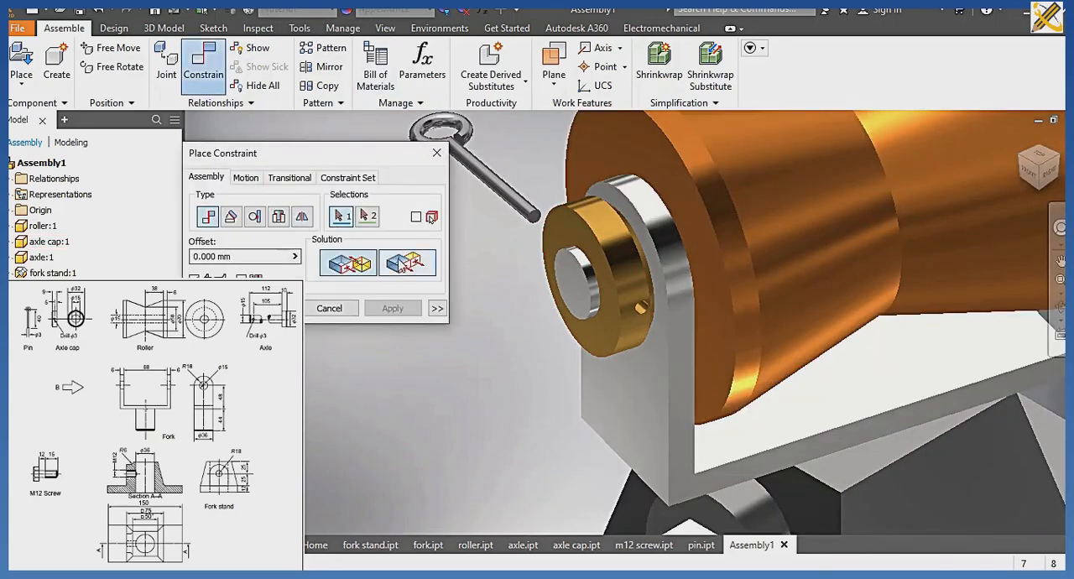
pyautogui.click(405, 265)
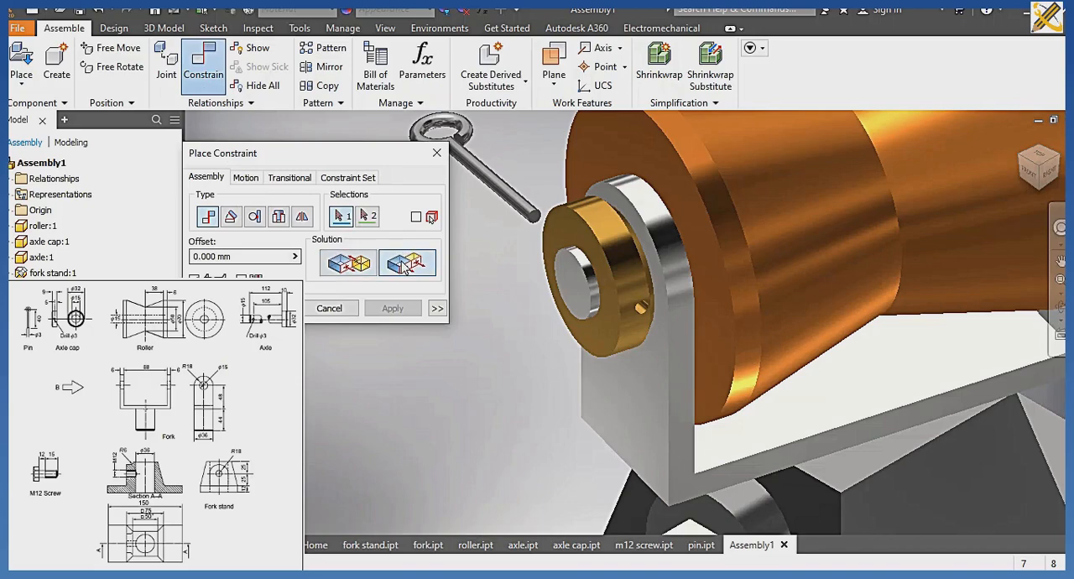
pyautogui.click(535, 220)
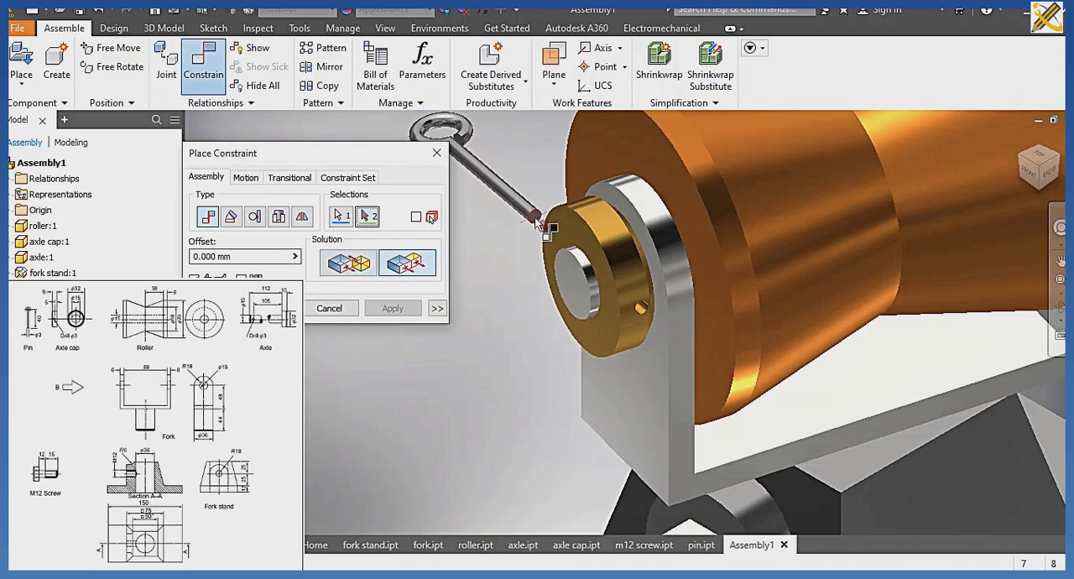
pyautogui.click(680, 338)
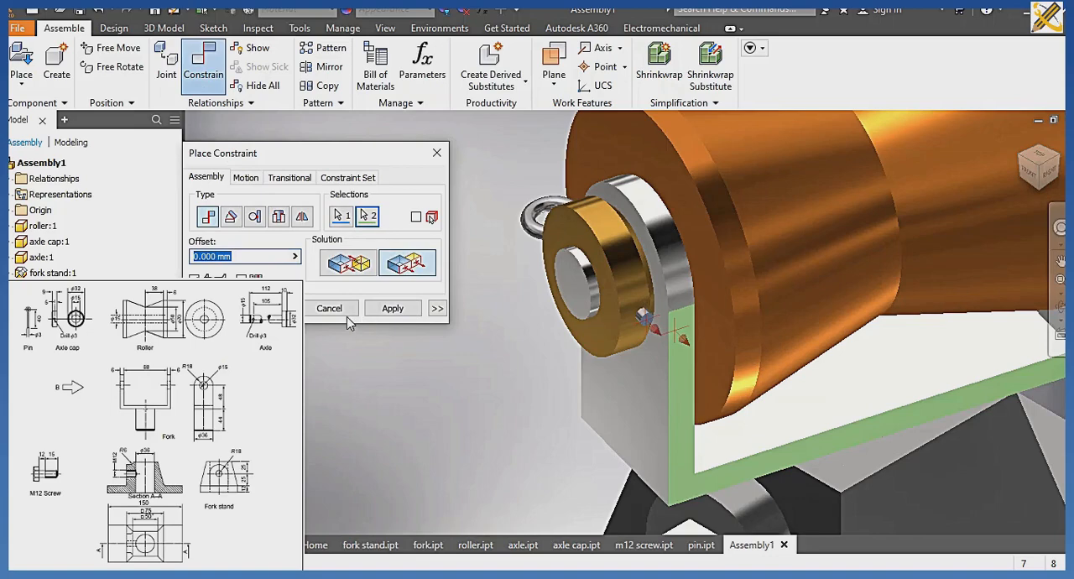
pyautogui.click(328, 308)
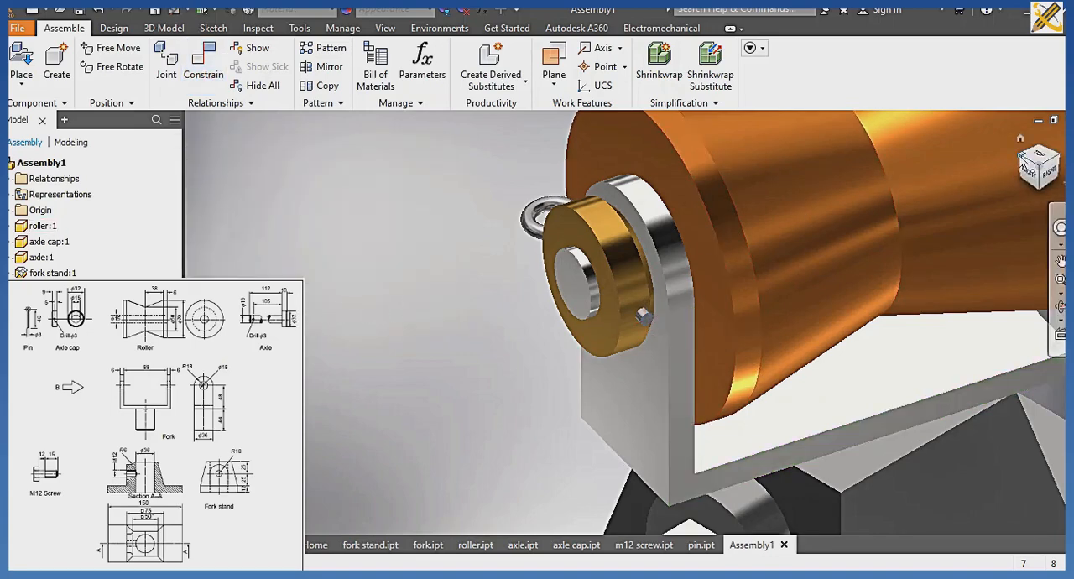
# Move the pin and the fork slightly by hand to test which movements of the assembly remain free.
pyautogui.click(1020, 139)
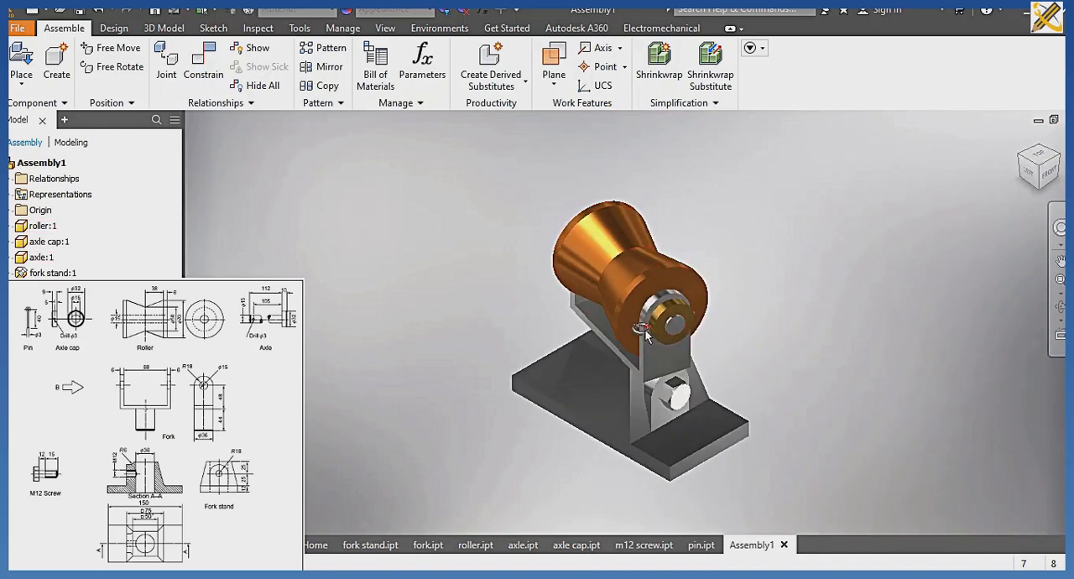
pyautogui.moveTo(642, 334)
pyautogui.mouseDown()
pyautogui.moveTo(680, 334)
pyautogui.moveTo(657, 329)
pyautogui.mouseUp()
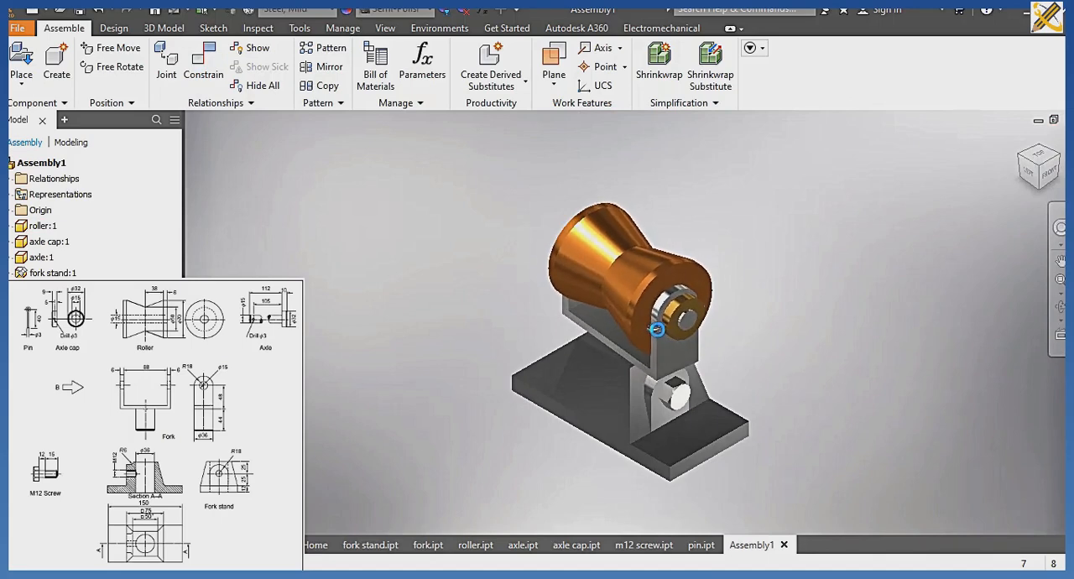
pyautogui.scroll(3, 659, 334)
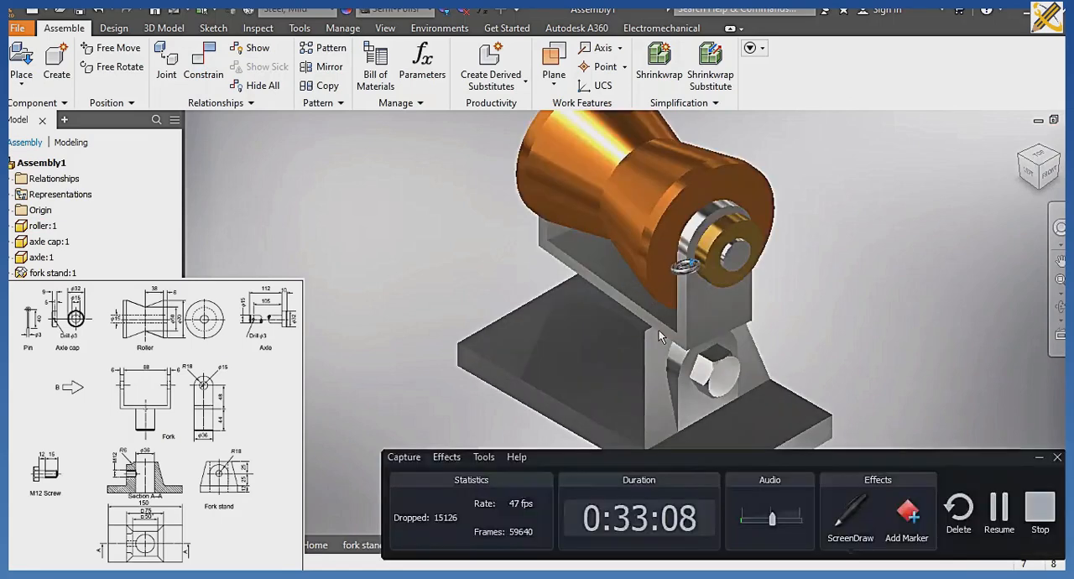
pyautogui.moveTo(694, 306)
pyautogui.mouseDown()
pyautogui.moveTo(708, 297)
pyautogui.moveTo(710, 311)
pyautogui.moveTo(693, 304)
pyautogui.moveTo(707, 294)
pyautogui.moveTo(690, 311)
pyautogui.mouseUp()
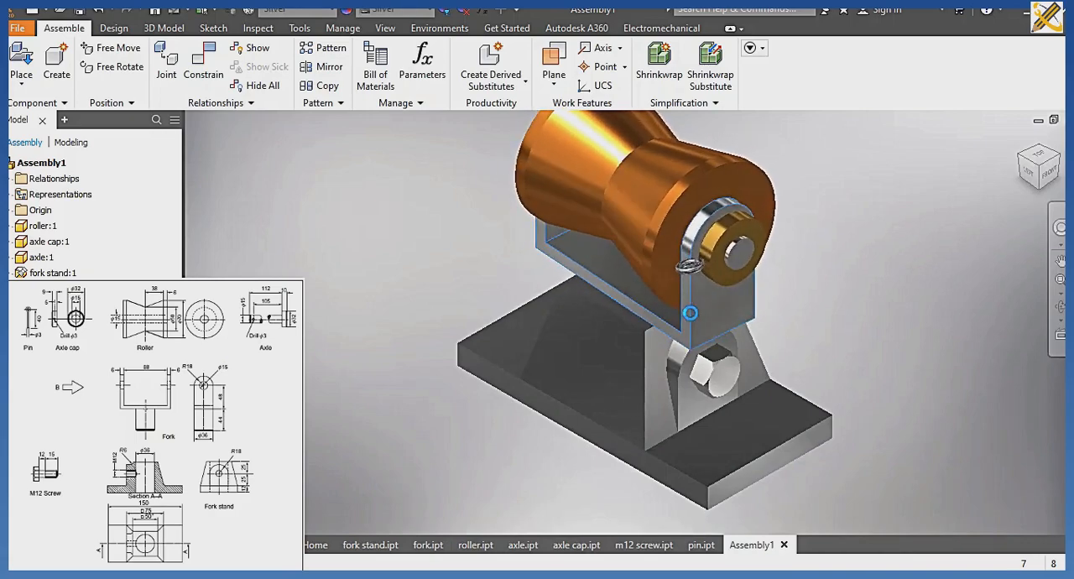
# Apply an inside Tangent constraint with 0 mm offset between the fork's side face and the fork stand's rounded boss around the screw.
pyautogui.click(204, 64)
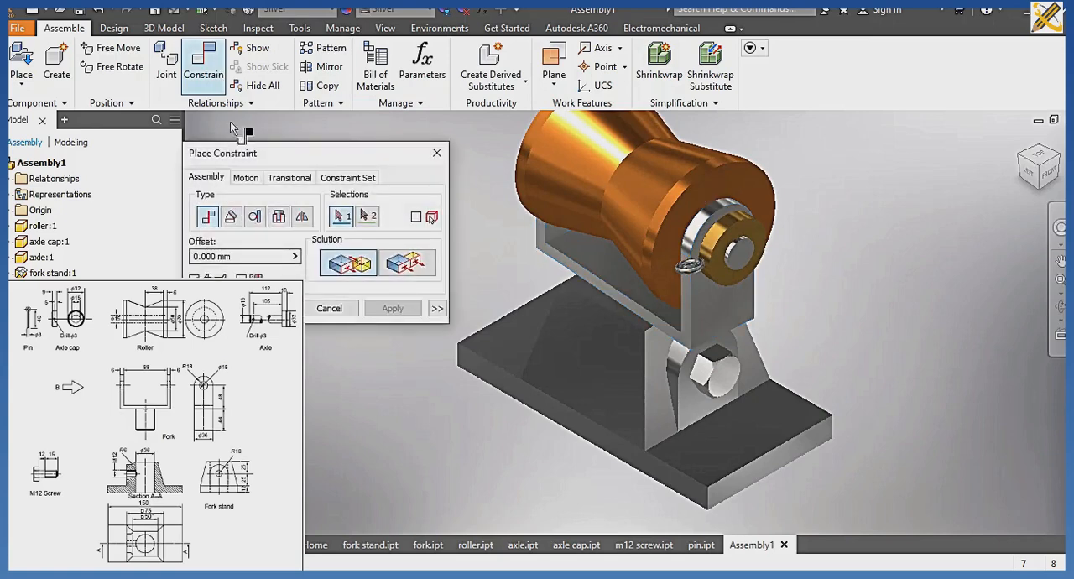
pyautogui.click(256, 217)
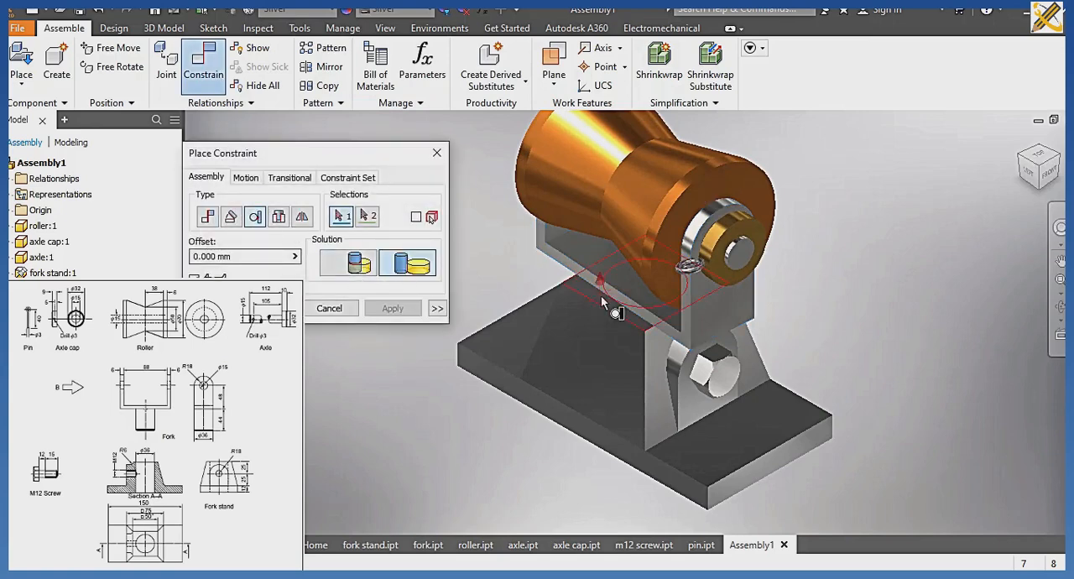
pyautogui.click(686, 296)
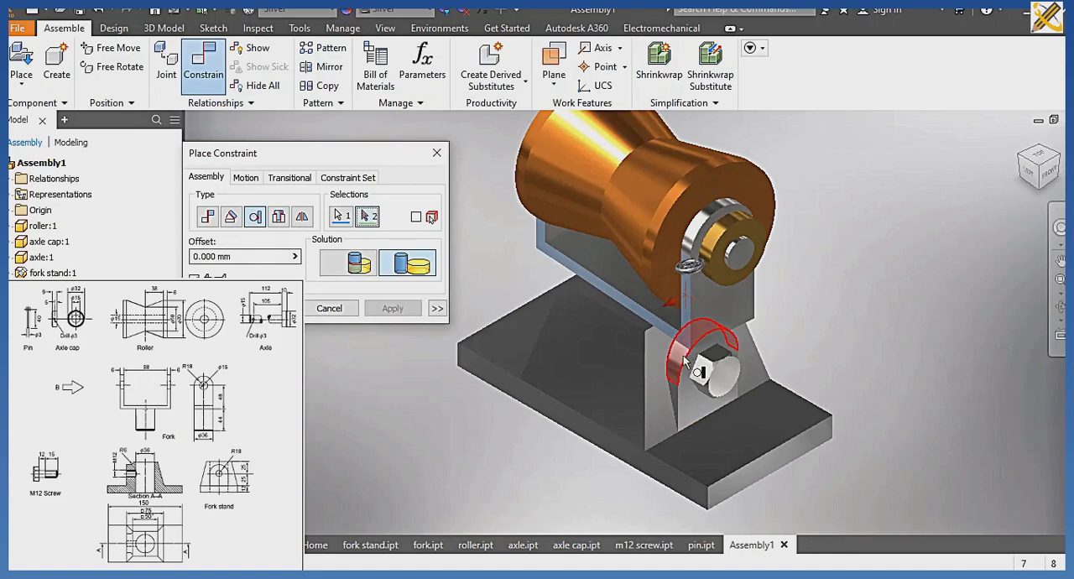
pyautogui.click(683, 355)
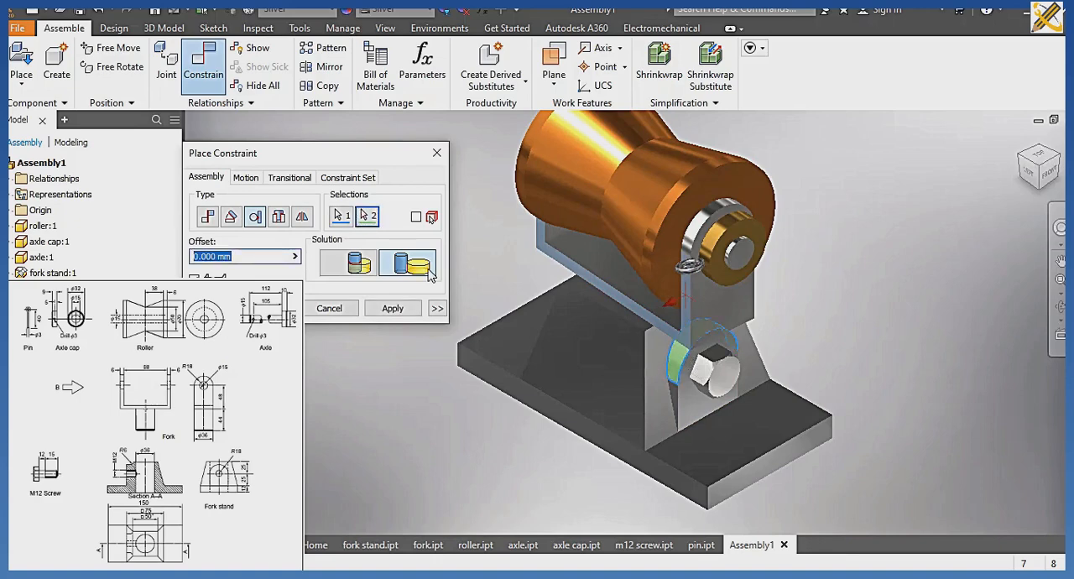
pyautogui.click(361, 265)
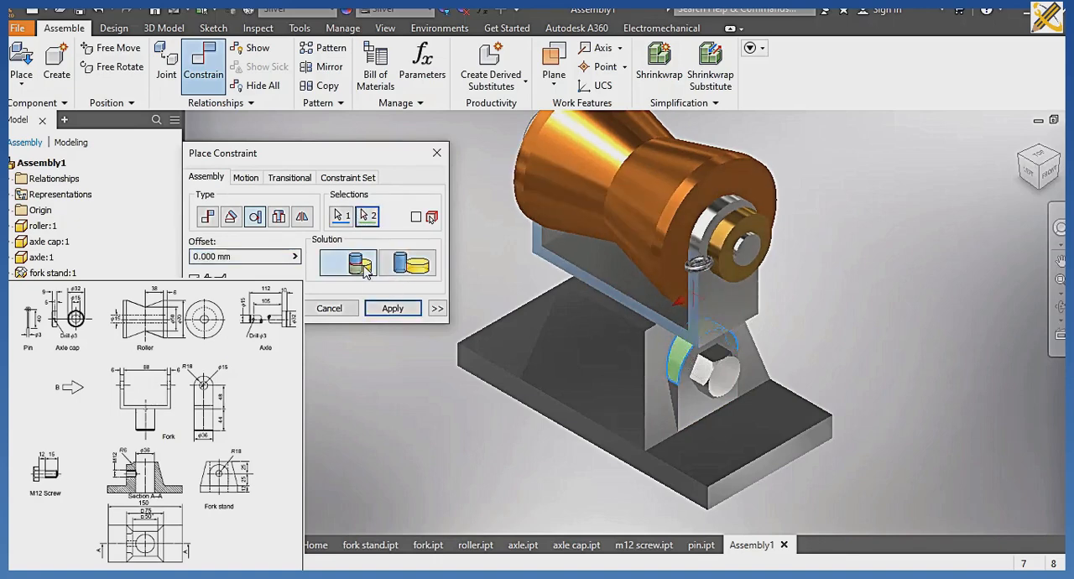
pyautogui.click(393, 308)
pyautogui.click(329, 308)
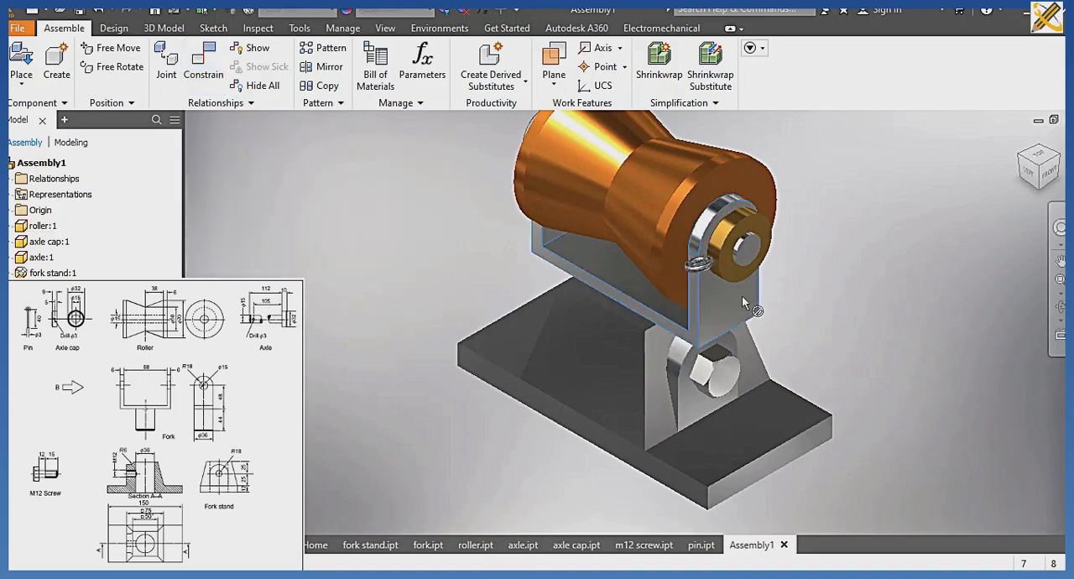
# Inspect the finished assembly from several sides and save it as Assembly1 in the CABLE ROLLER folder.
pyautogui.scroll(-3, 734, 281)
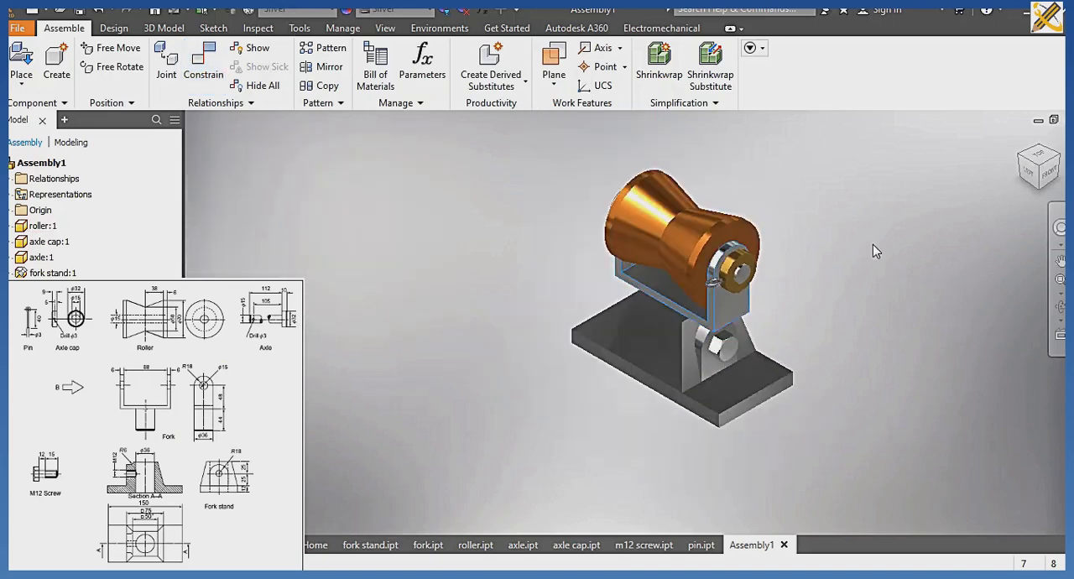
pyautogui.click(1056, 160)
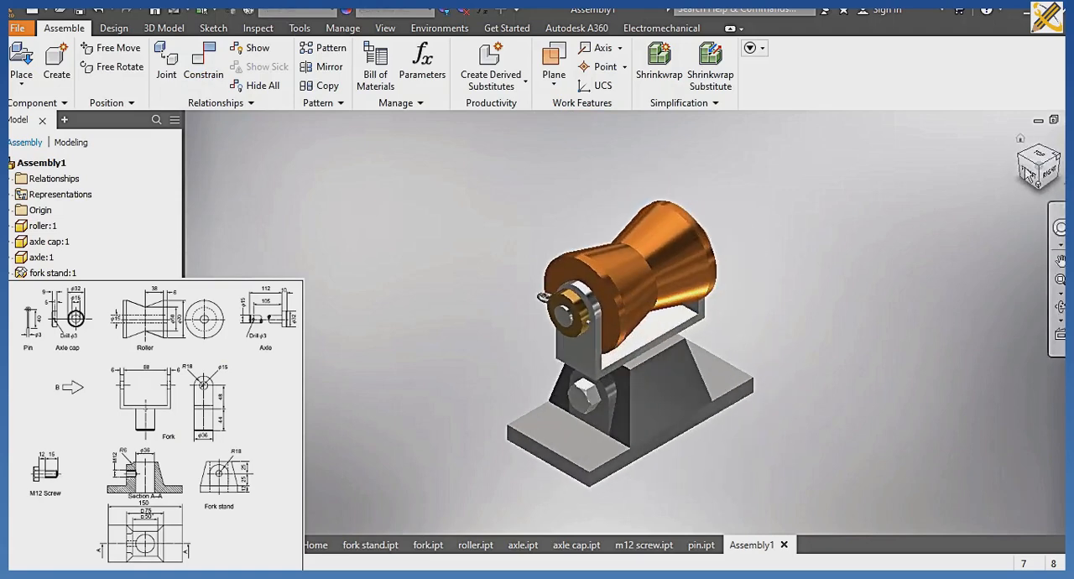
pyautogui.click(1047, 173)
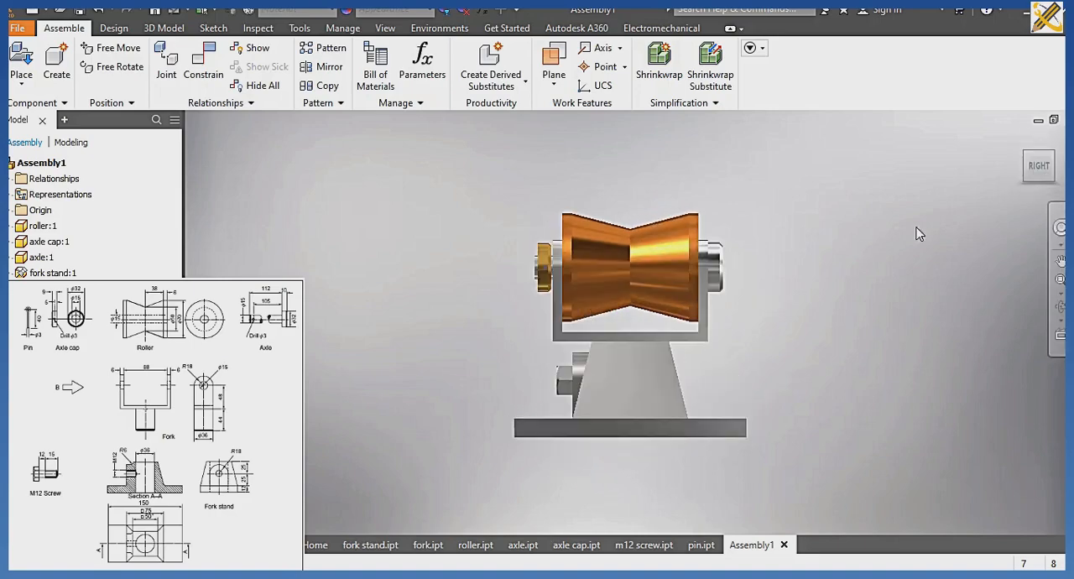
pyautogui.click(1026, 154)
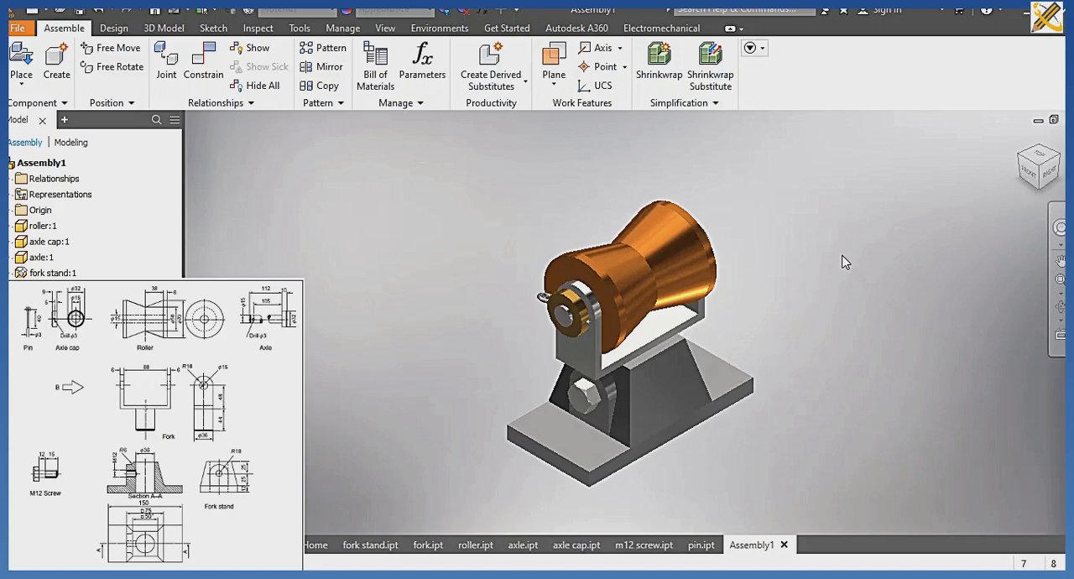
pyautogui.hotkey('ctrl', 's')
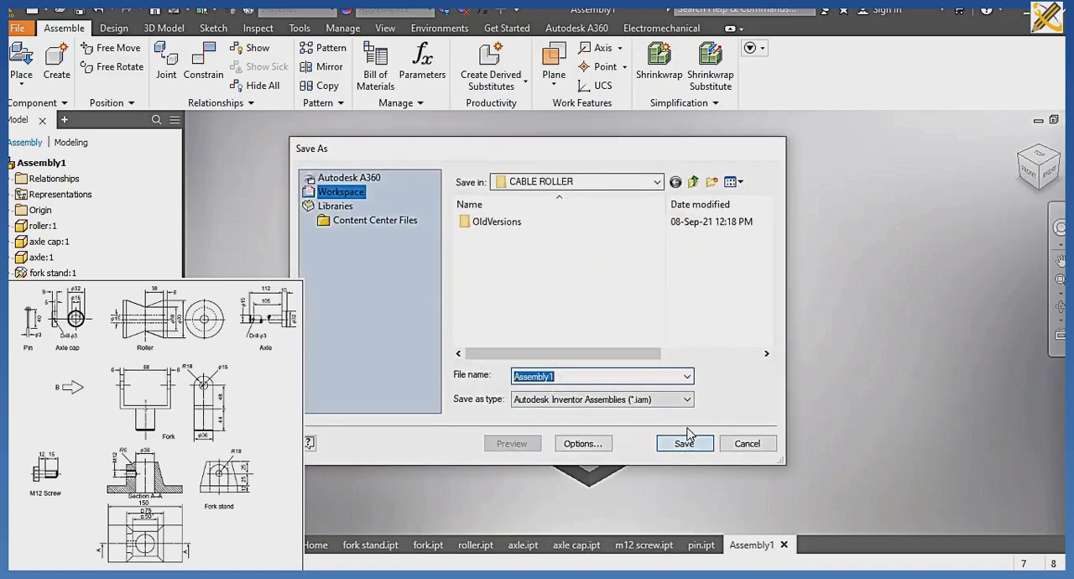
pyautogui.click(684, 441)
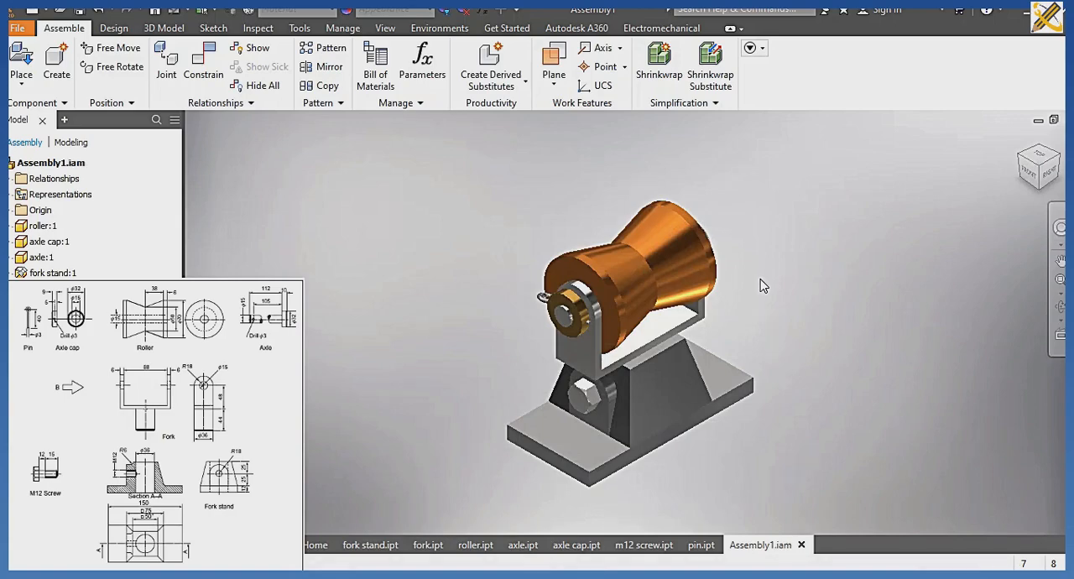
# Create a new presentation file from the metric templates and insert the Assembly1 model into it.
pyautogui.hotkey('ctrl', 'n')
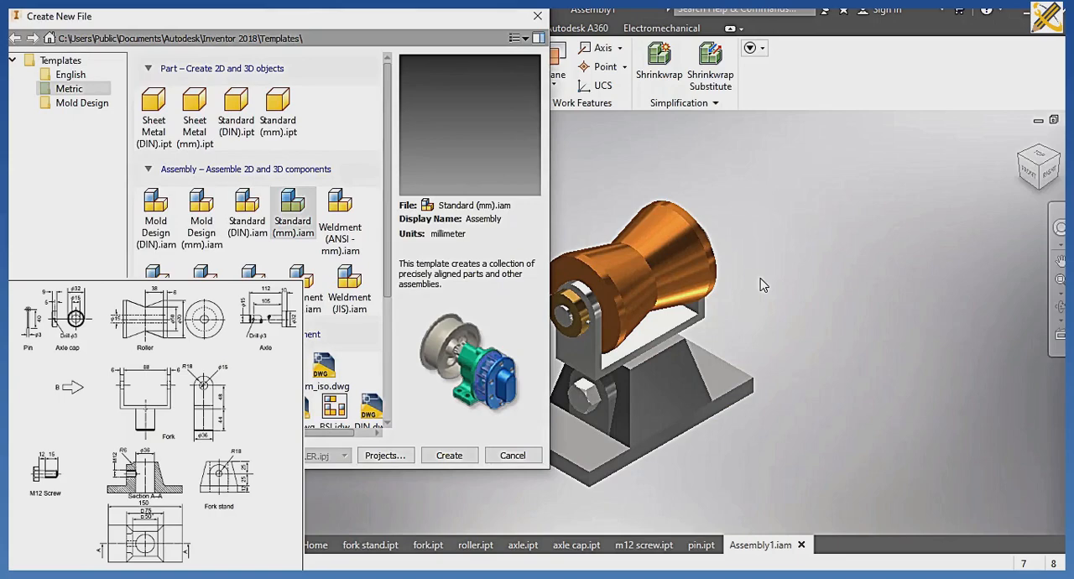
pyautogui.scroll(-5, 260, 168)
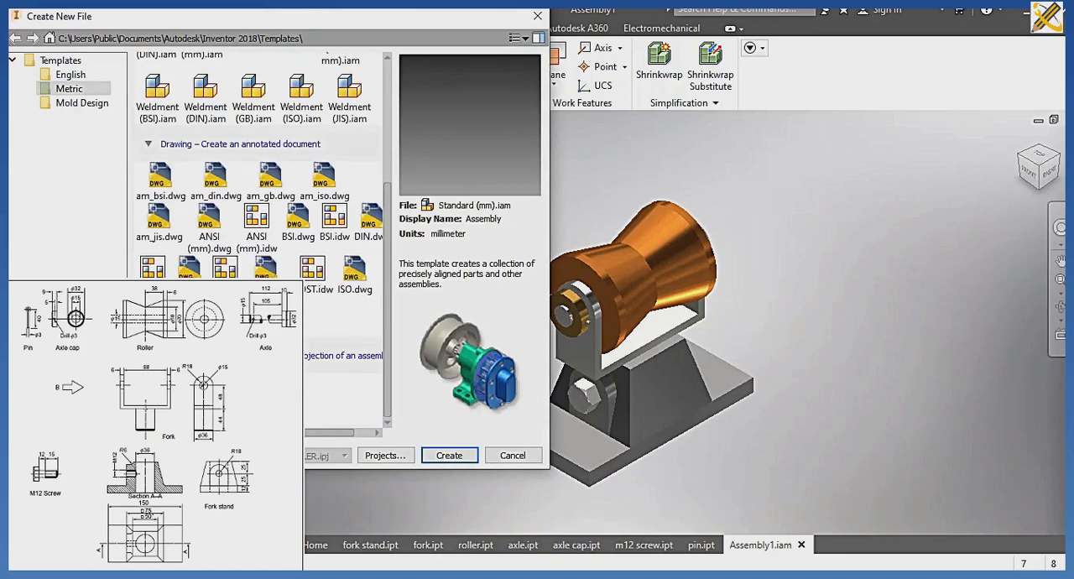
pyautogui.click(158, 387)
pyautogui.click(449, 456)
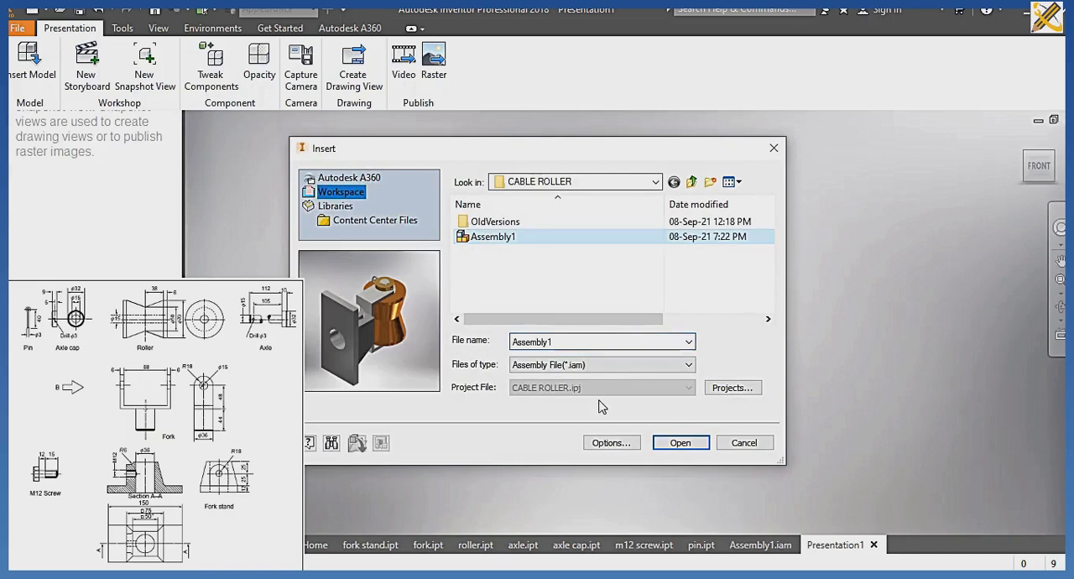
pyautogui.click(688, 447)
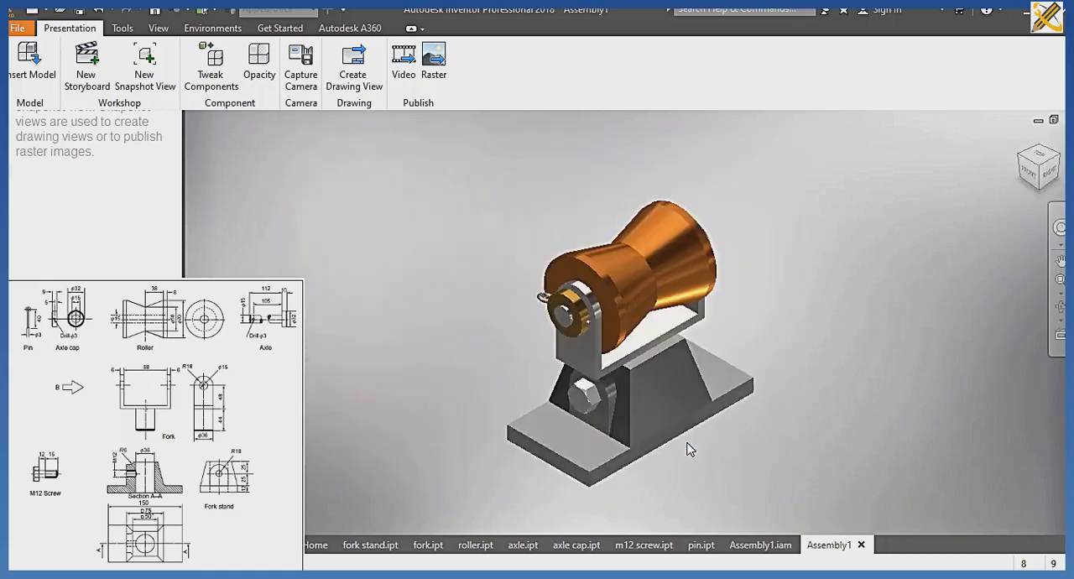
pyautogui.moveTo(562, 332); pyautogui.dragTo(546, 321)
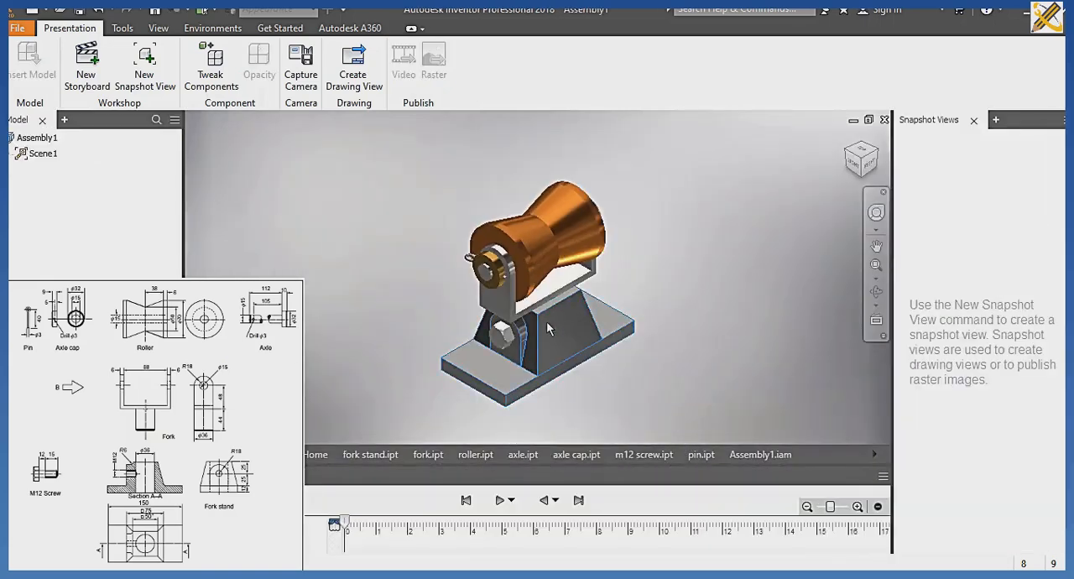
# Tweak the pin about 106.5 mm out along its own axis and pull the axle cap off the axle's end.
pyautogui.moveTo(580, 349); pyautogui.dragTo(543, 339, button='middle')
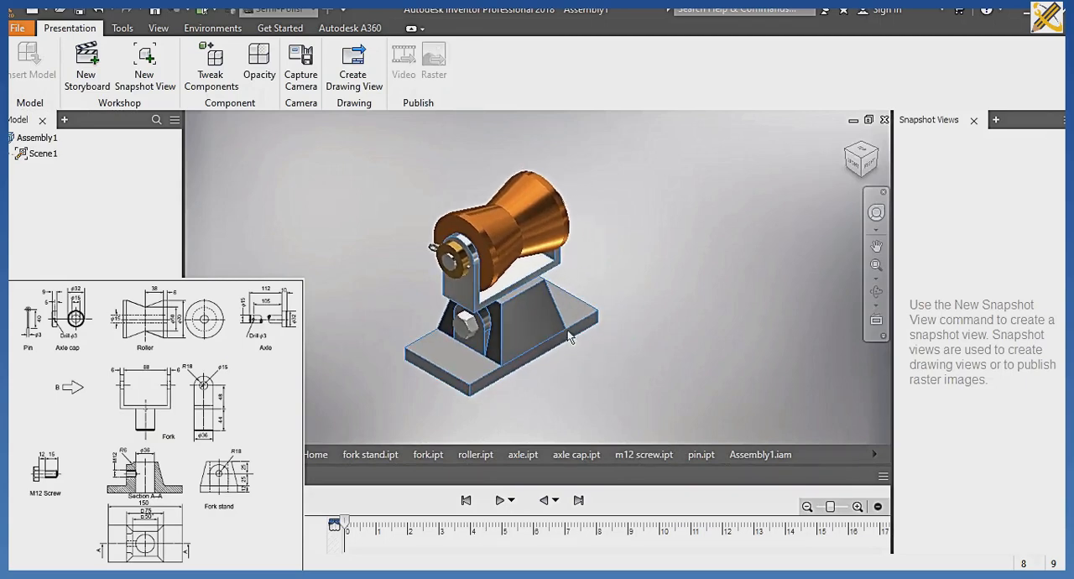
pyautogui.click(218, 80)
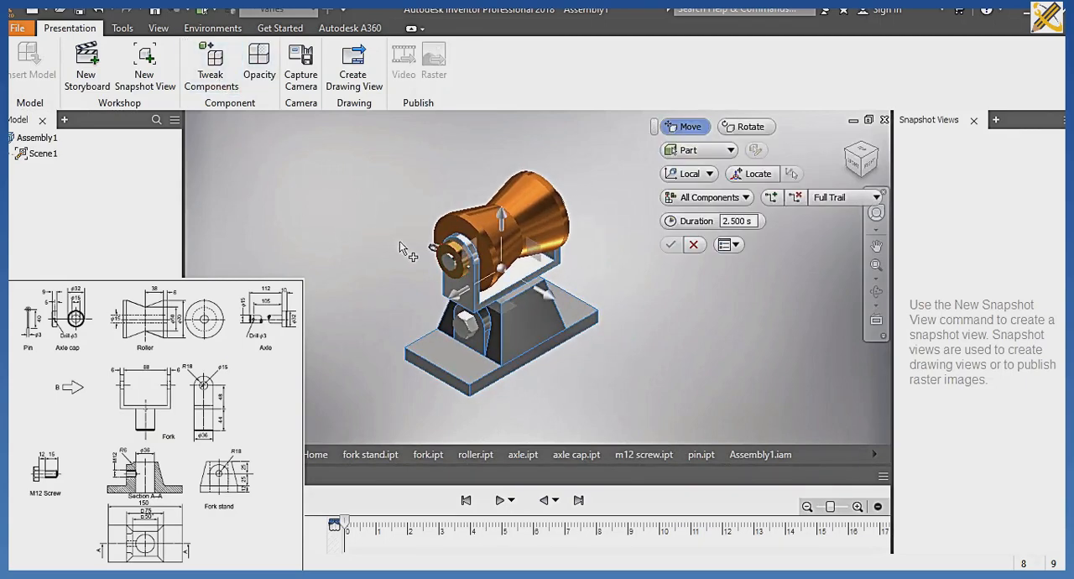
pyautogui.click(434, 252)
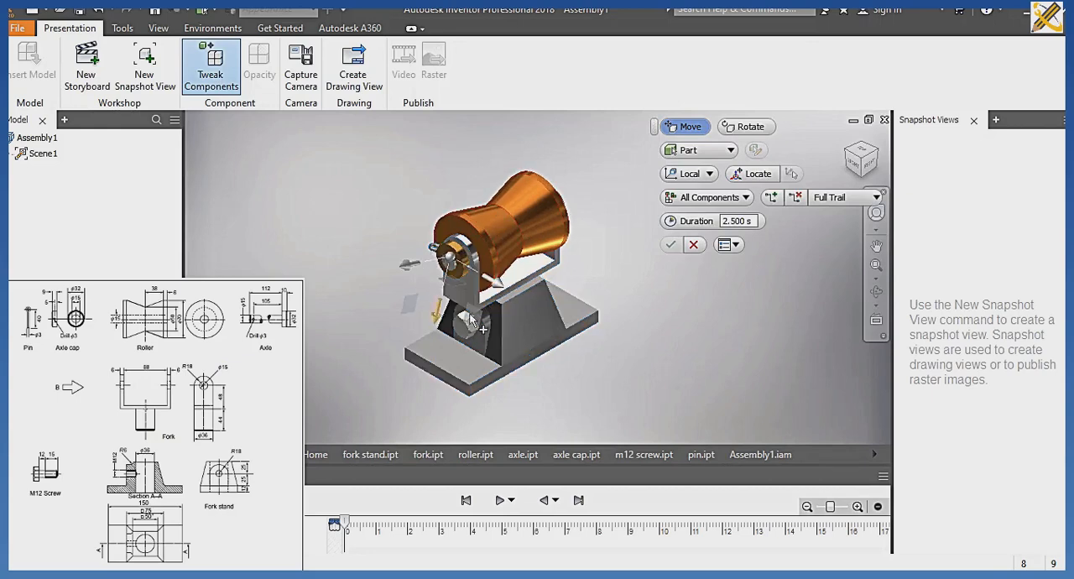
pyautogui.moveTo(503, 293); pyautogui.dragTo(405, 242)
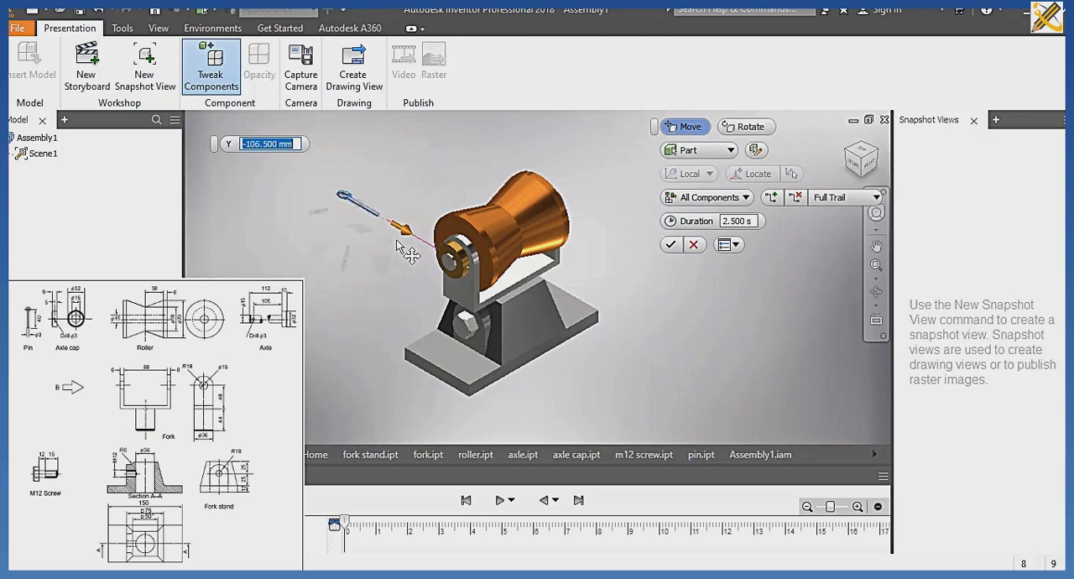
pyautogui.click(470, 265)
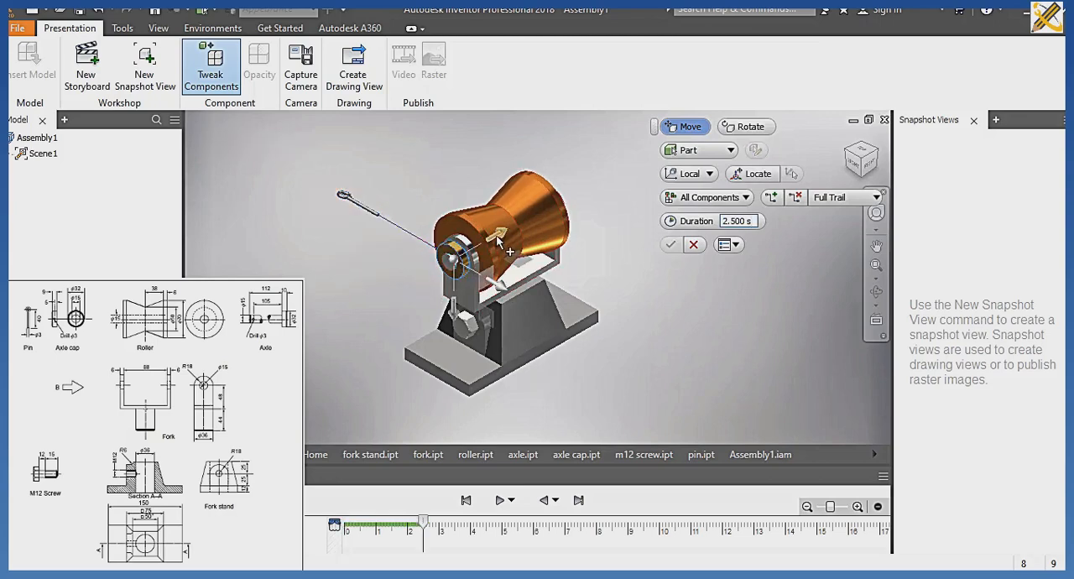
pyautogui.moveTo(498, 242); pyautogui.dragTo(379, 317)
# Tweak the axle out through the far side of the fork and lift the roller about 85 mm straight up.
pyautogui.click(454, 282)
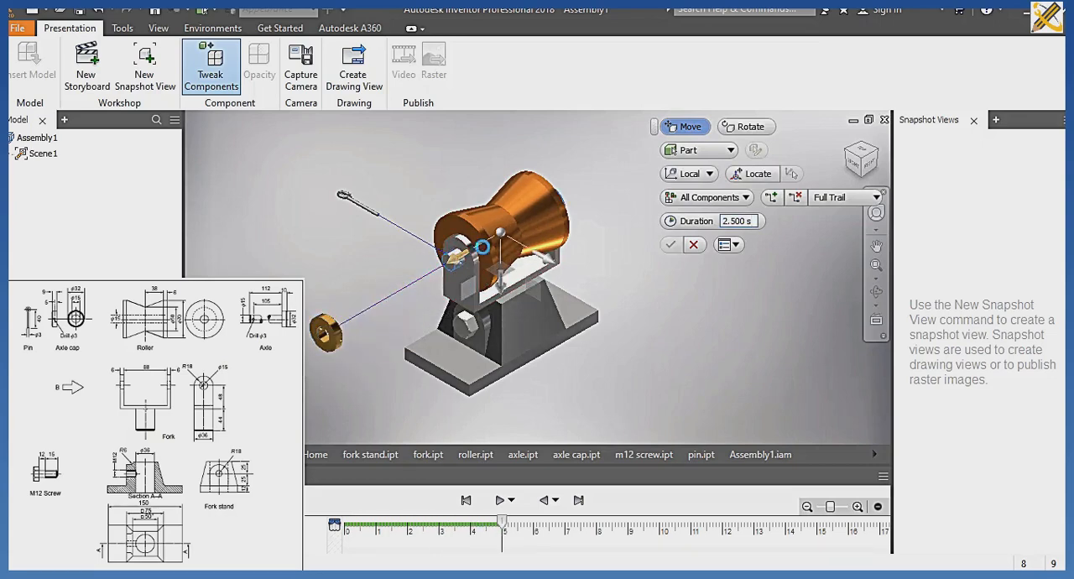
pyautogui.moveTo(453, 257); pyautogui.dragTo(622, 196)
pyautogui.click(532, 247)
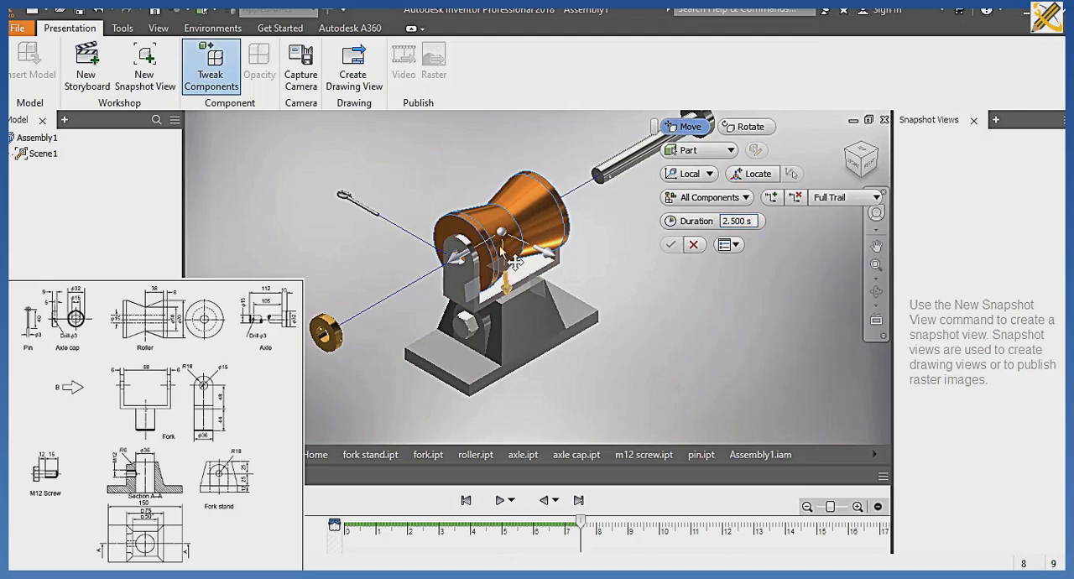
pyautogui.moveTo(514, 261); pyautogui.dragTo(512, 206)
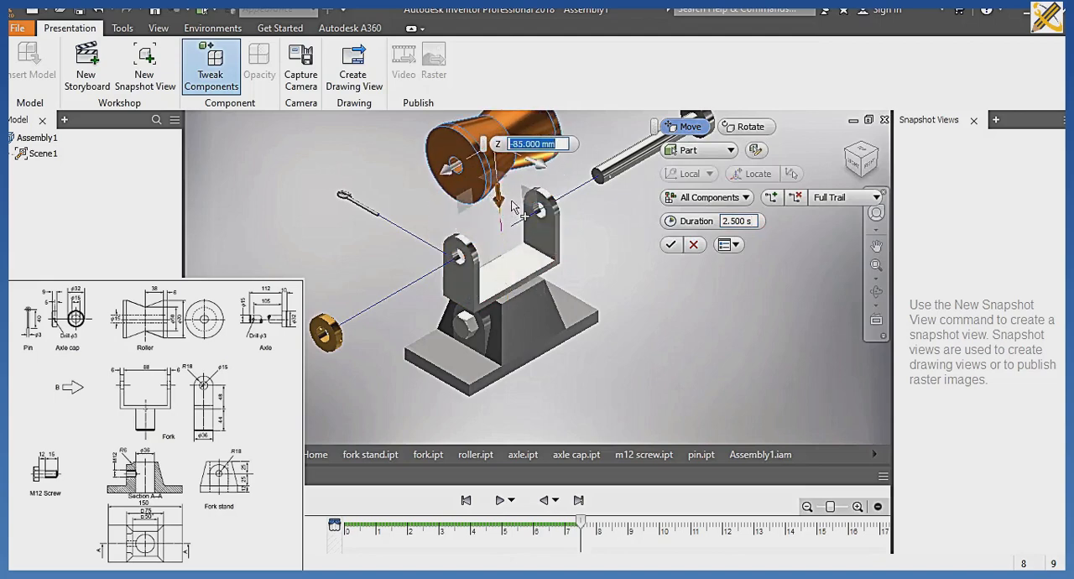
pyautogui.moveTo(513, 204); pyautogui.dragTo(526, 268, button='middle')
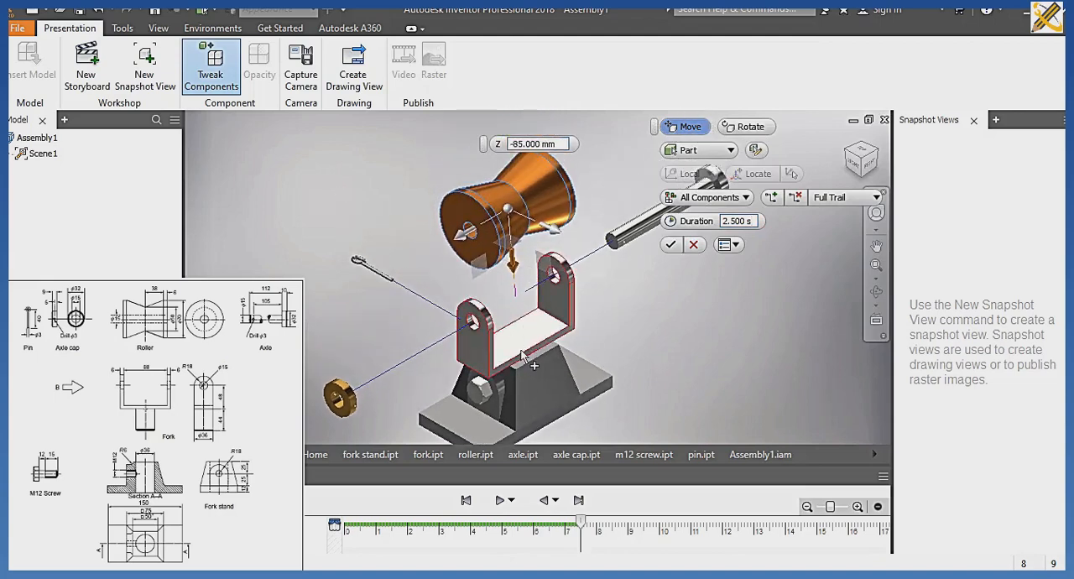
# Tweak the M12 screw out of the fork stand, lift the fork about 80.5 mm above the stand, and apply the tweaks.
pyautogui.click(504, 386)
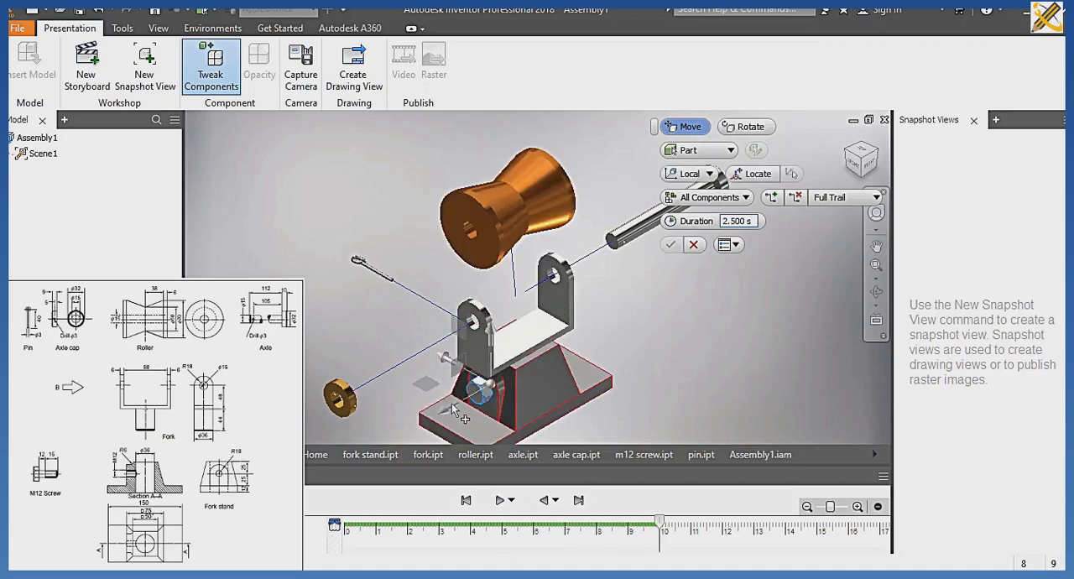
pyautogui.moveTo(448, 411); pyautogui.dragTo(377, 449)
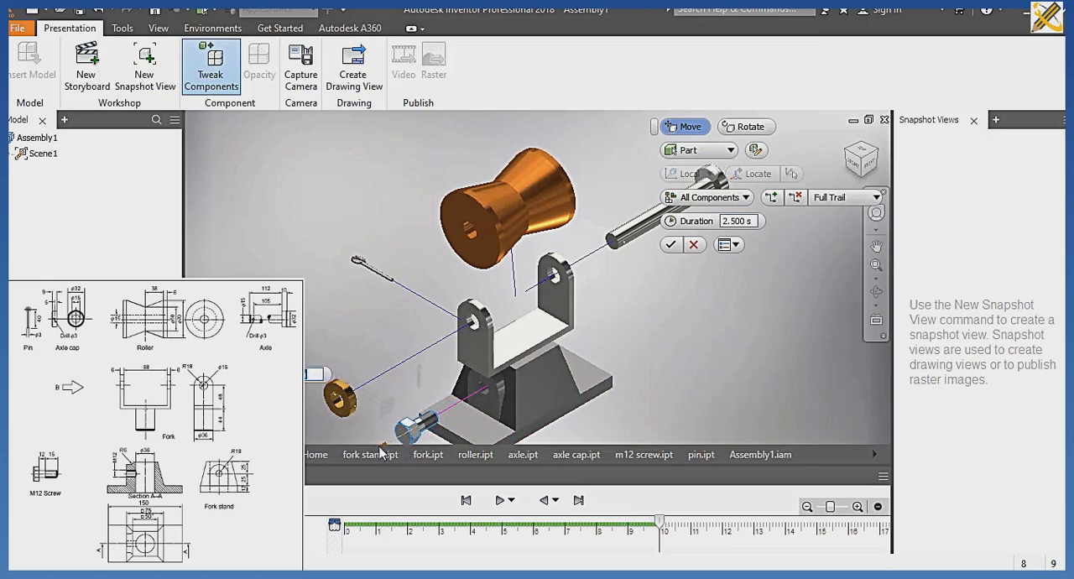
pyautogui.keyDown('ctrl'); pyautogui.click(484, 362); pyautogui.keyUp('ctrl')
pyautogui.click(484, 363)
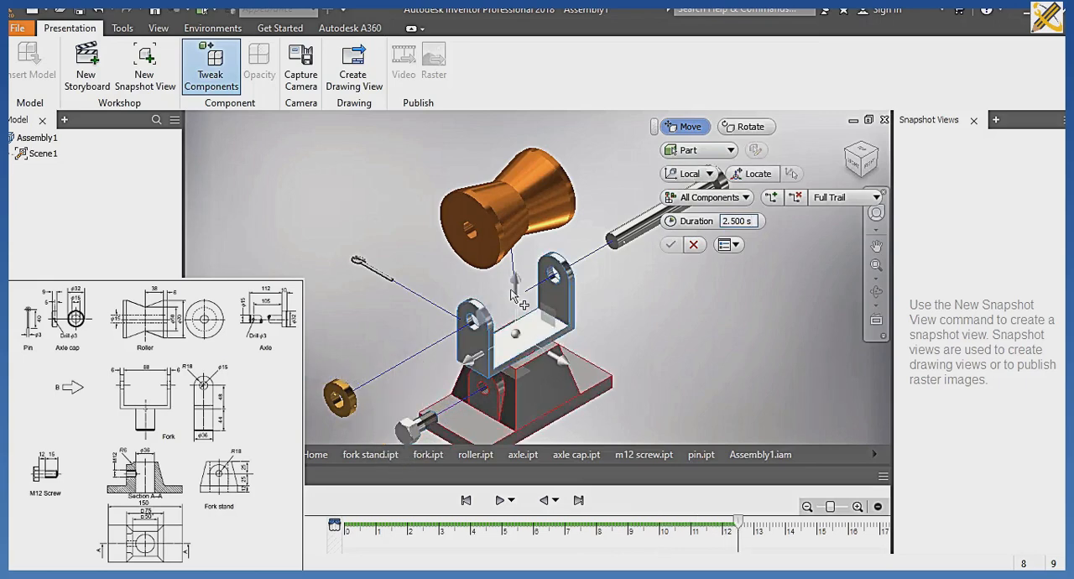
pyautogui.moveTo(512, 260); pyautogui.dragTo(563, 279)
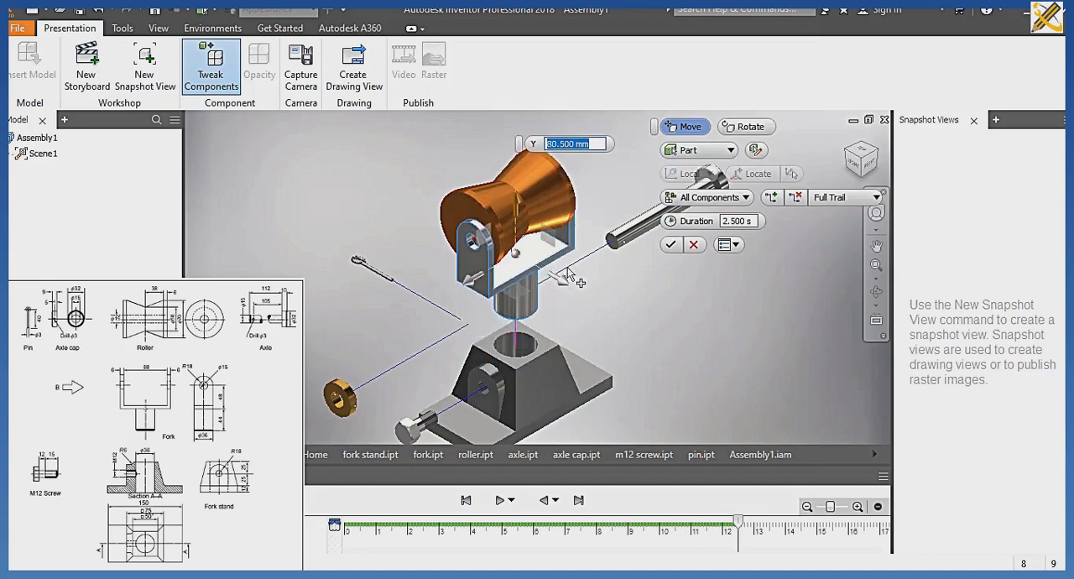
pyautogui.click(671, 245)
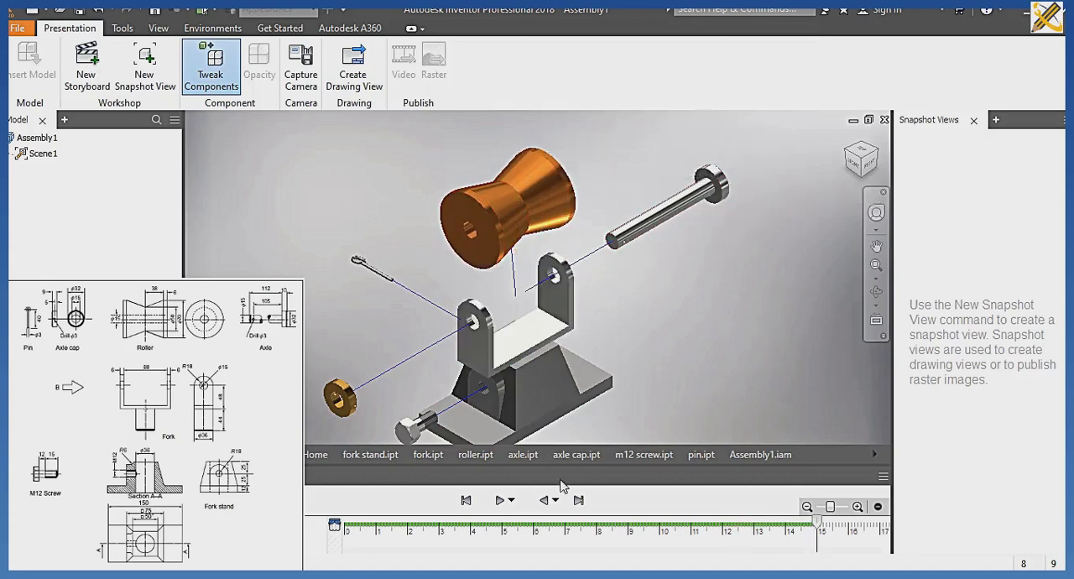
# Play the storyboard forward and in reverse, and save the presentation as Assembly1 in the CABLE ROLLER folder.
pyautogui.click(501, 505)
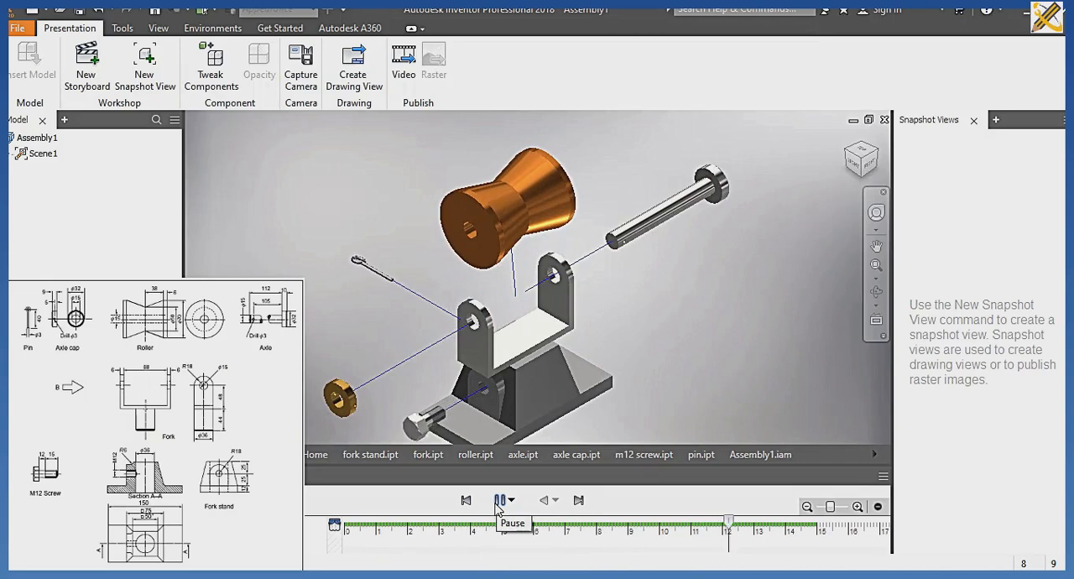
pyautogui.click(542, 501)
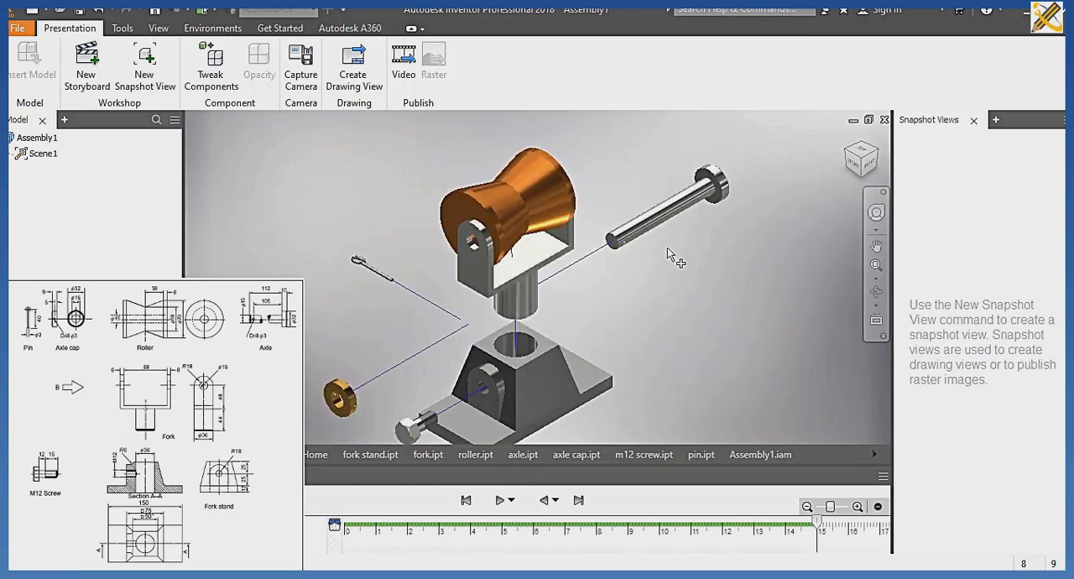
pyautogui.hotkey('ctrl', 's')
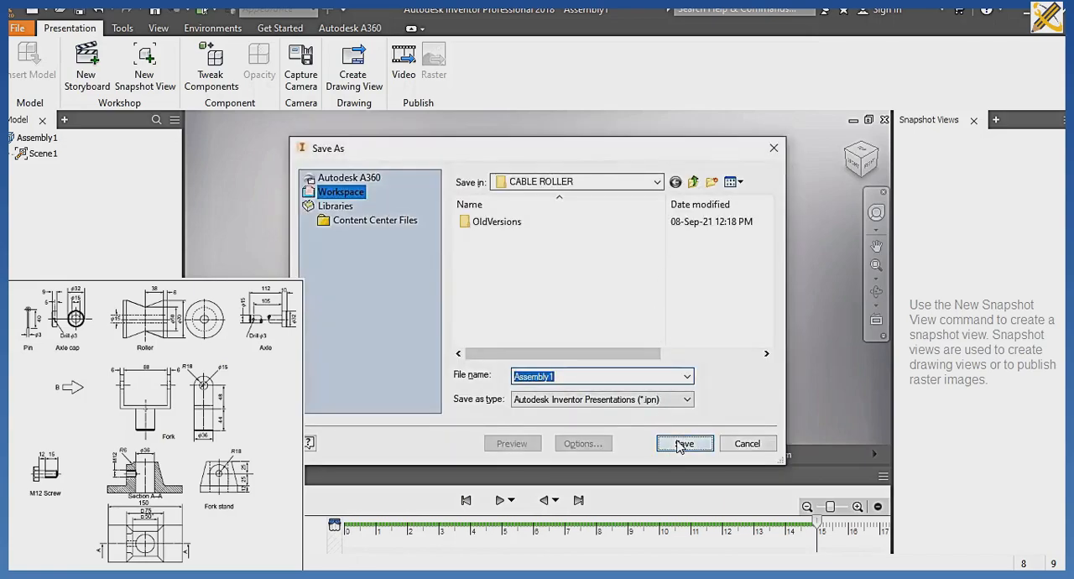
pyautogui.click(682, 444)
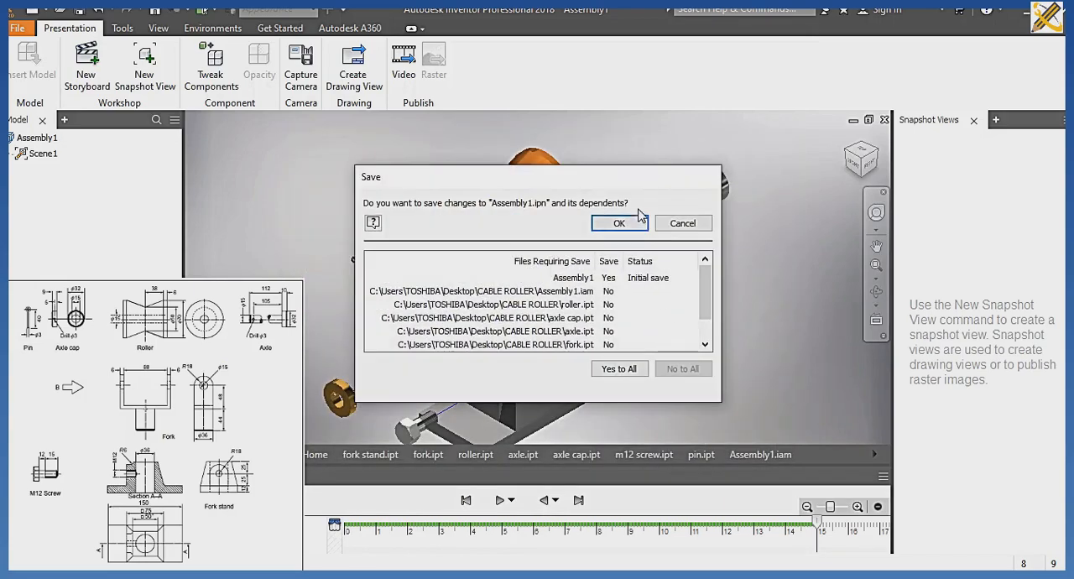
pyautogui.click(620, 224)
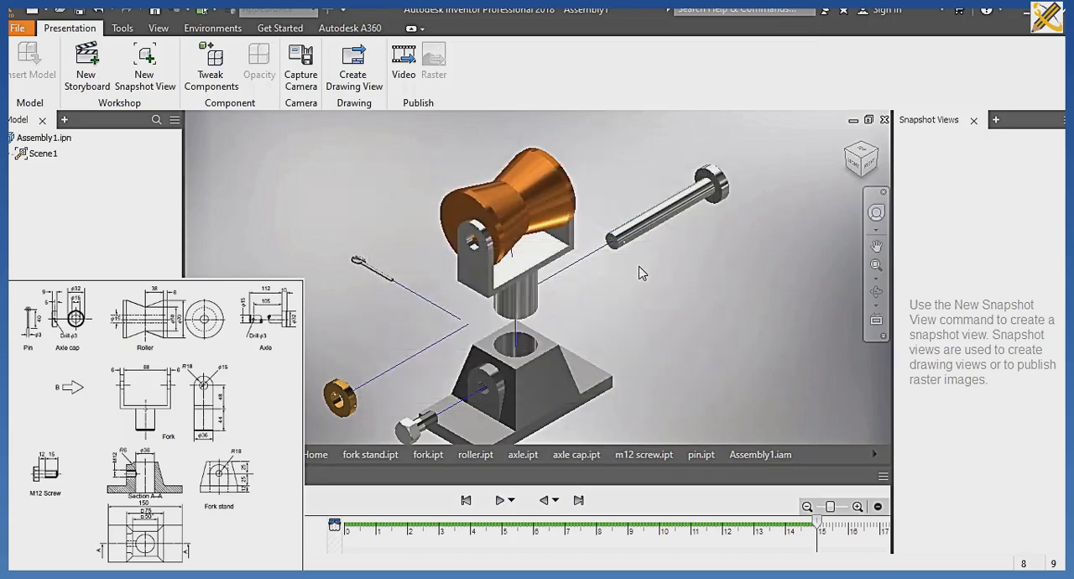
# Create a new drawing with the ISO title block from the metric templates.
pyautogui.hotkey('ctrl', 'n')
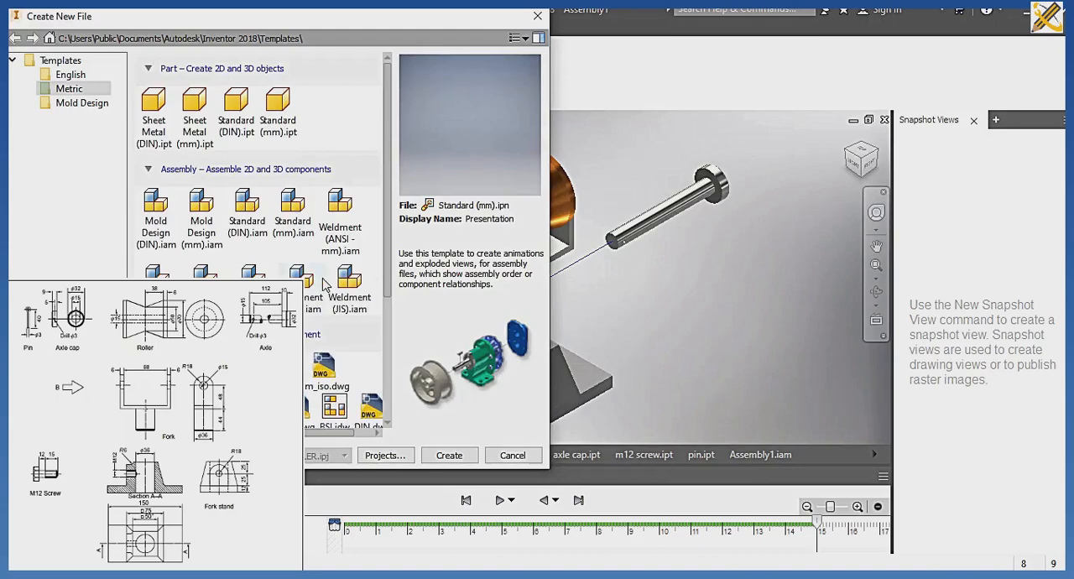
pyautogui.scroll(-3, 307, 285)
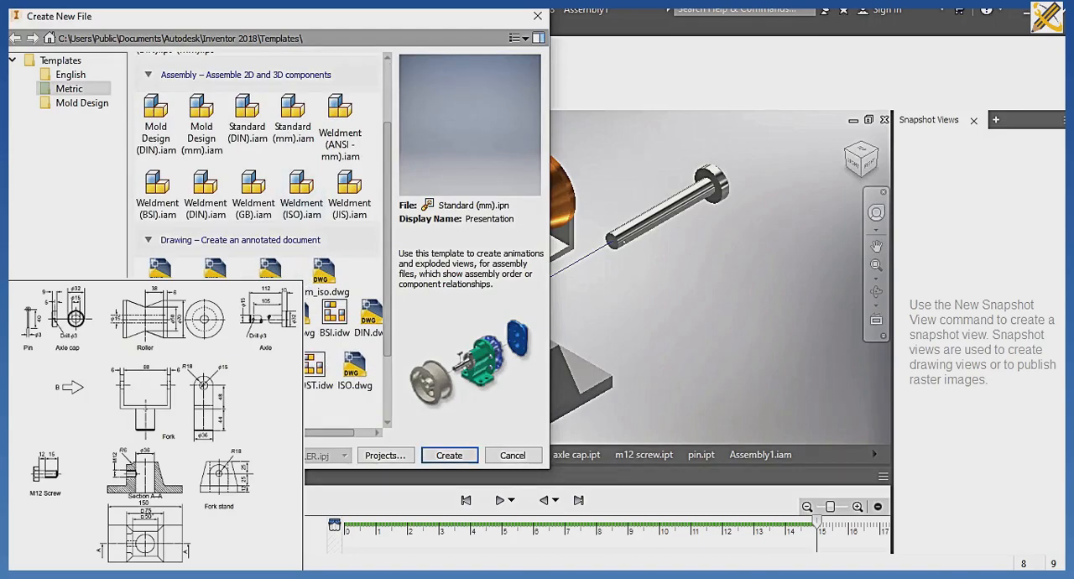
pyautogui.click(312, 401)
pyautogui.click(453, 455)
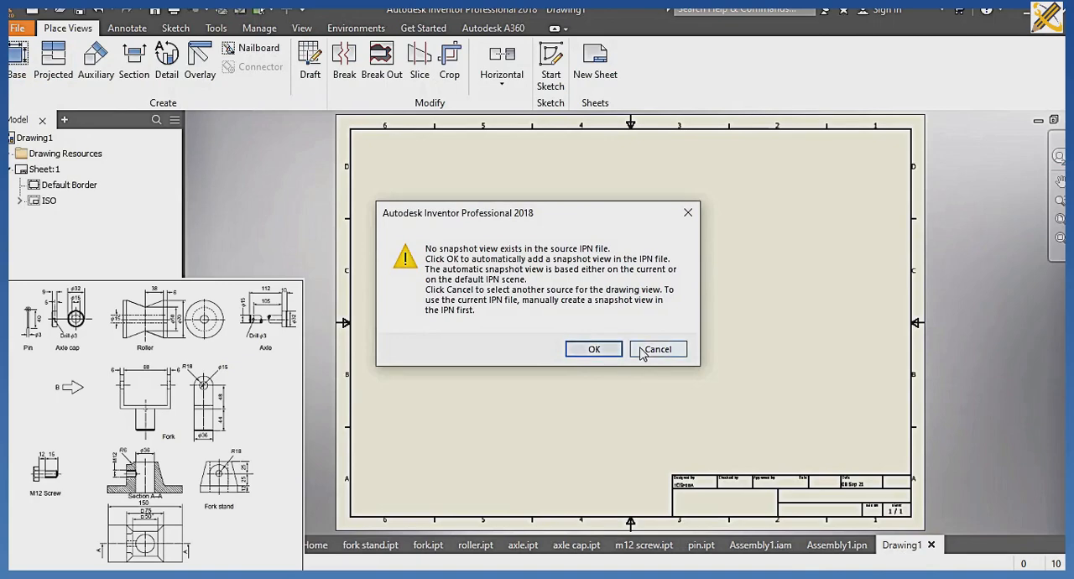
# Start a base view, accept the automatic snapshot view, and change its source file to the Assembly1.iam model.
pyautogui.click(596, 349)
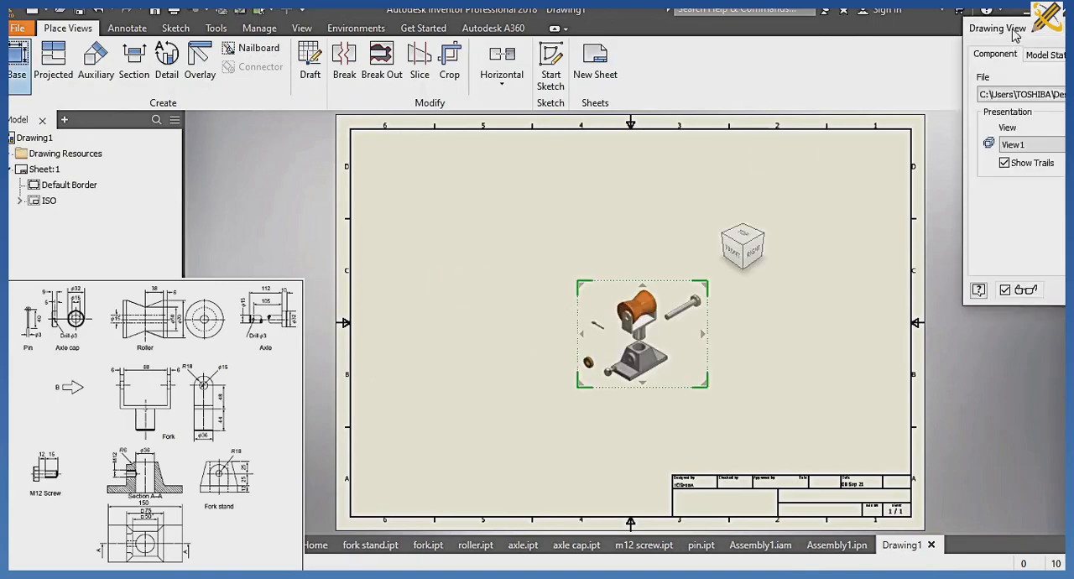
pyautogui.moveTo(1006, 32)
pyautogui.mouseDown()
pyautogui.moveTo(708, 116)
pyautogui.moveTo(233, 128)
pyautogui.mouseUp()
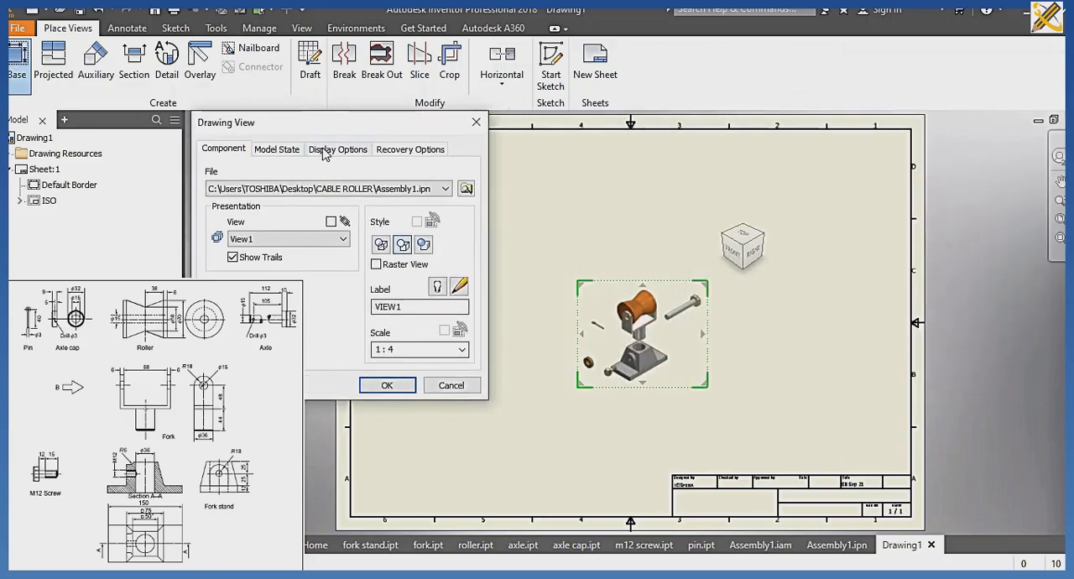
pyautogui.click(467, 189)
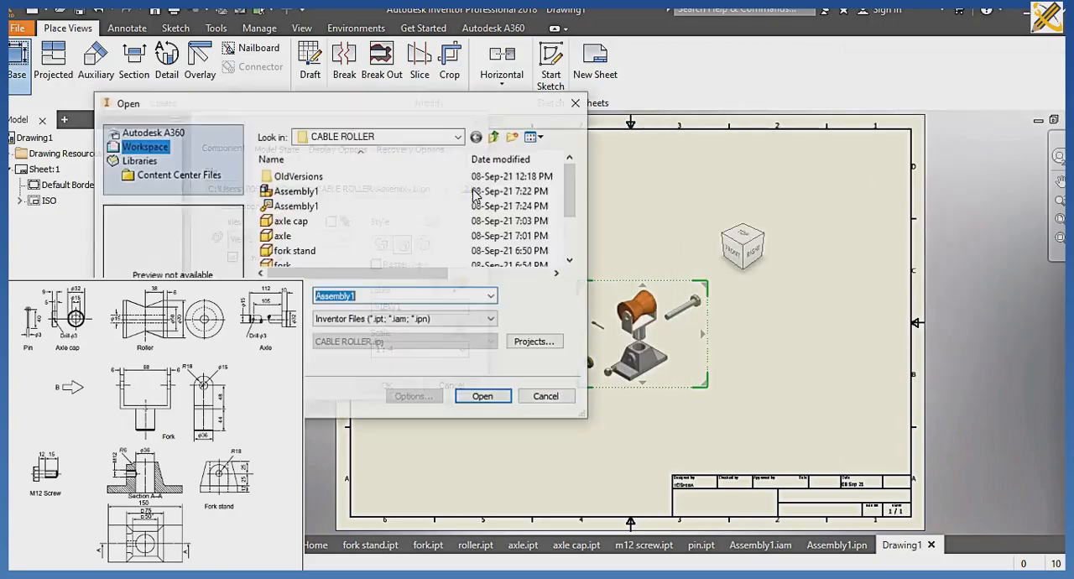
pyautogui.click(319, 193)
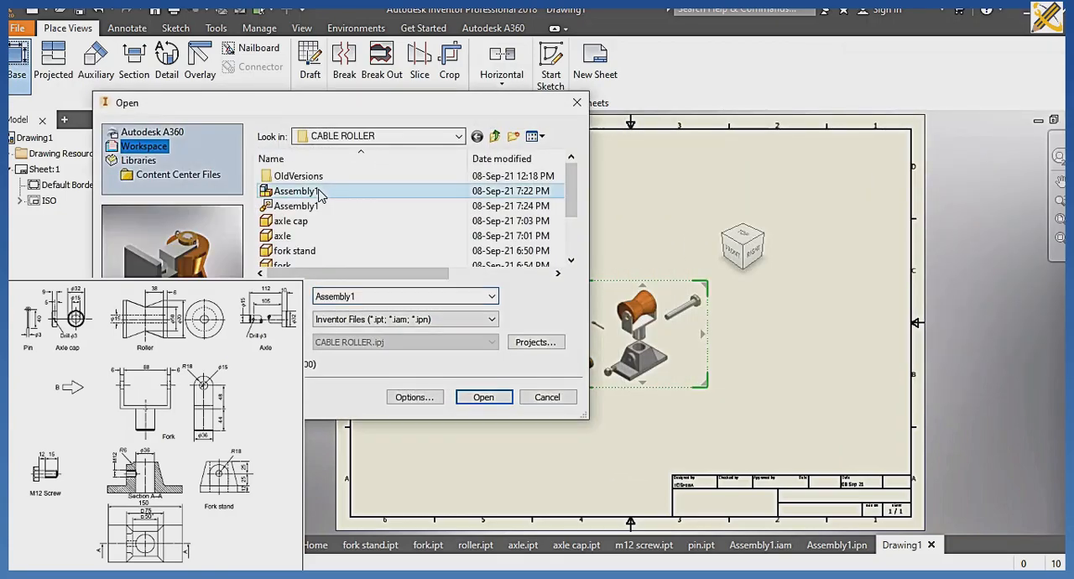
pyautogui.click(481, 397)
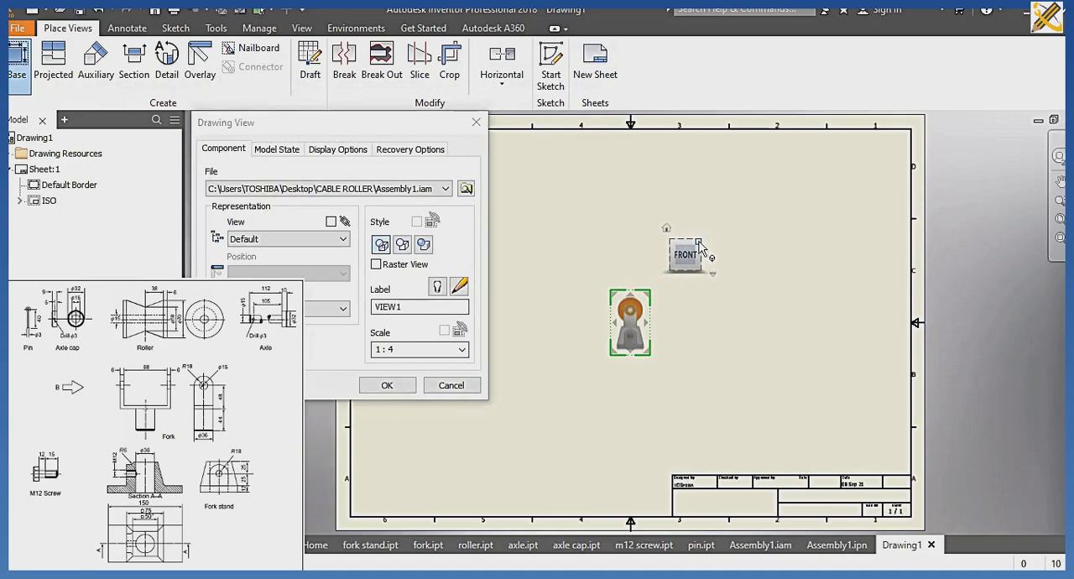
# Set the base view's scale to 1:2 and its orientation to Right.
pyautogui.click(700, 245)
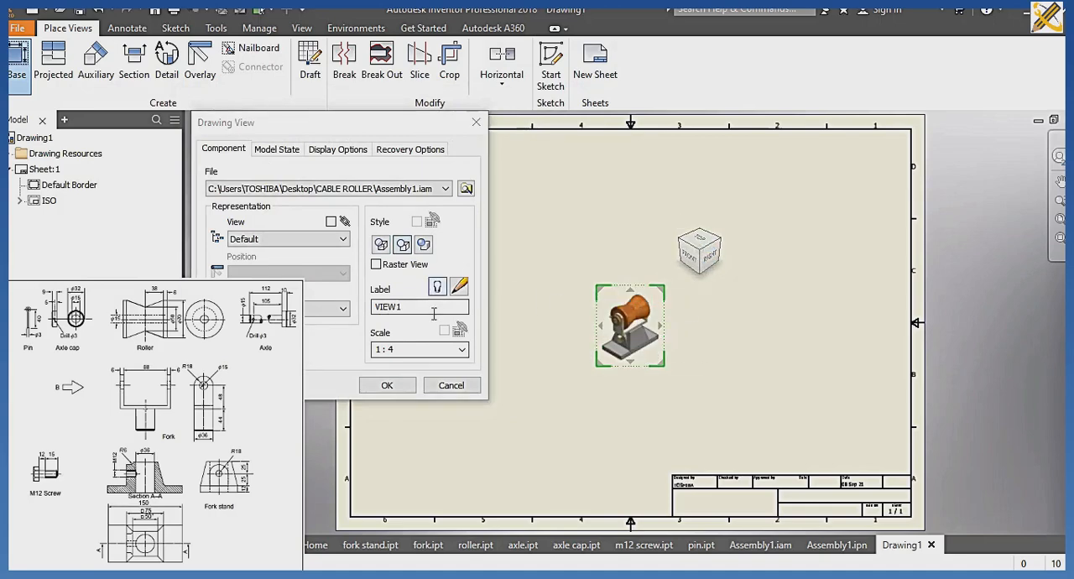
pyautogui.click(461, 349)
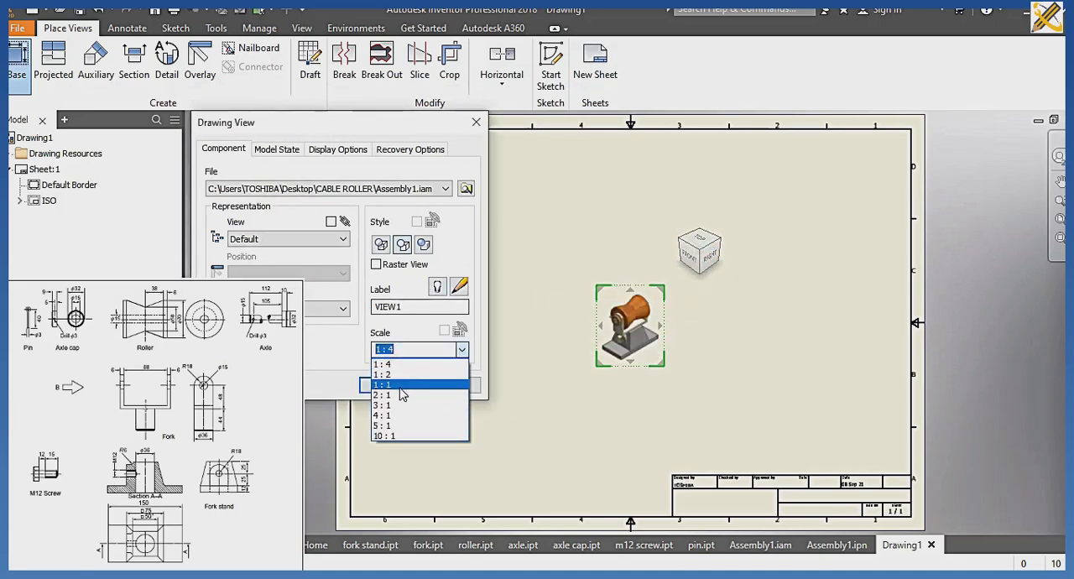
pyautogui.click(411, 374)
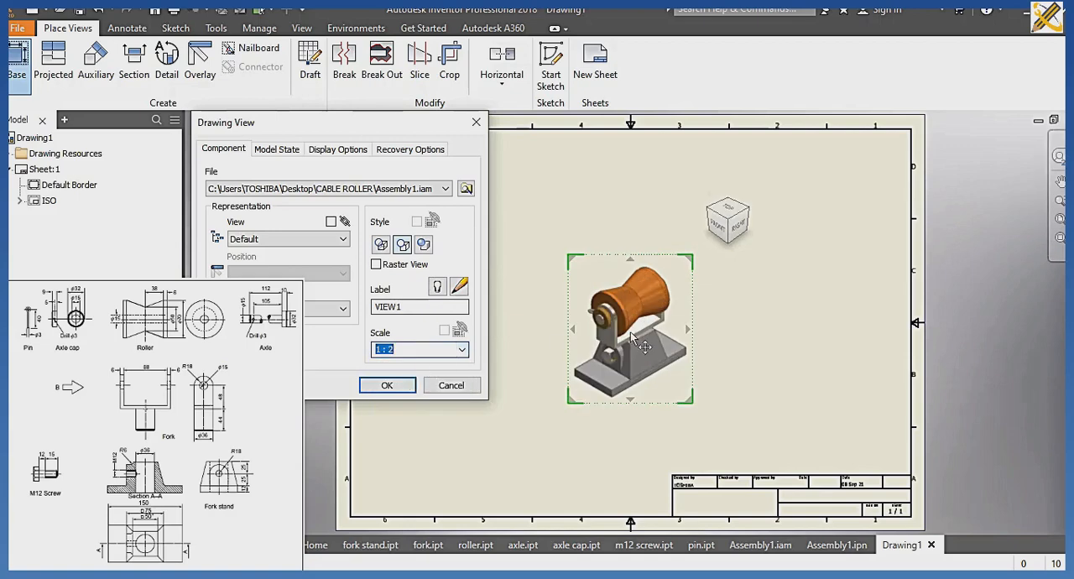
pyautogui.click(740, 229)
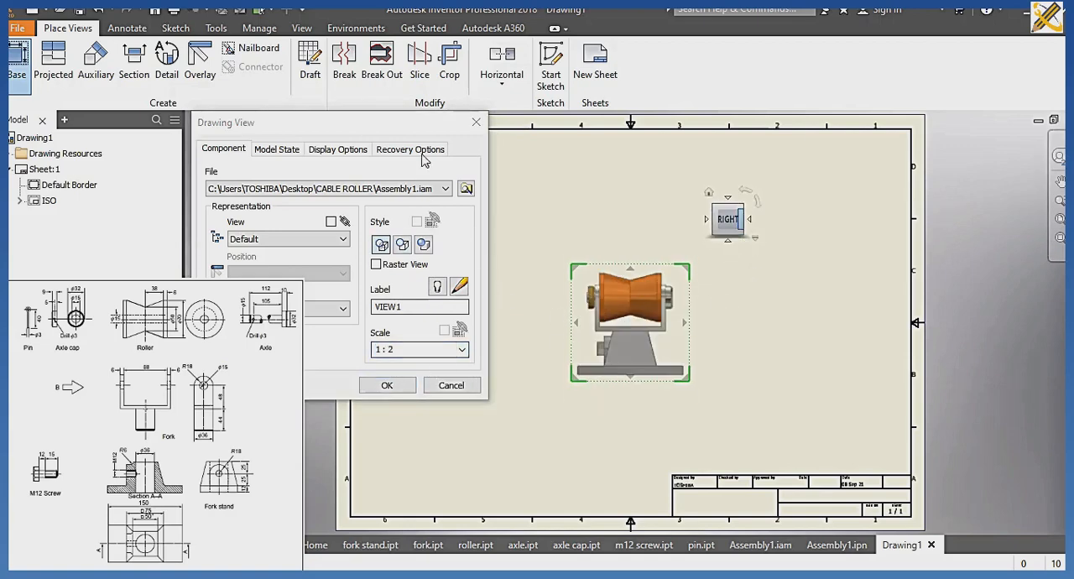
# Place the base view in the sheet's upper-left area, with projected views below and to its right plus an isometric view at lower right.
pyautogui.moveTo(418, 121)
pyautogui.mouseDown()
pyautogui.moveTo(323, 148)
pyautogui.moveTo(211, 134)
pyautogui.mouseUp()
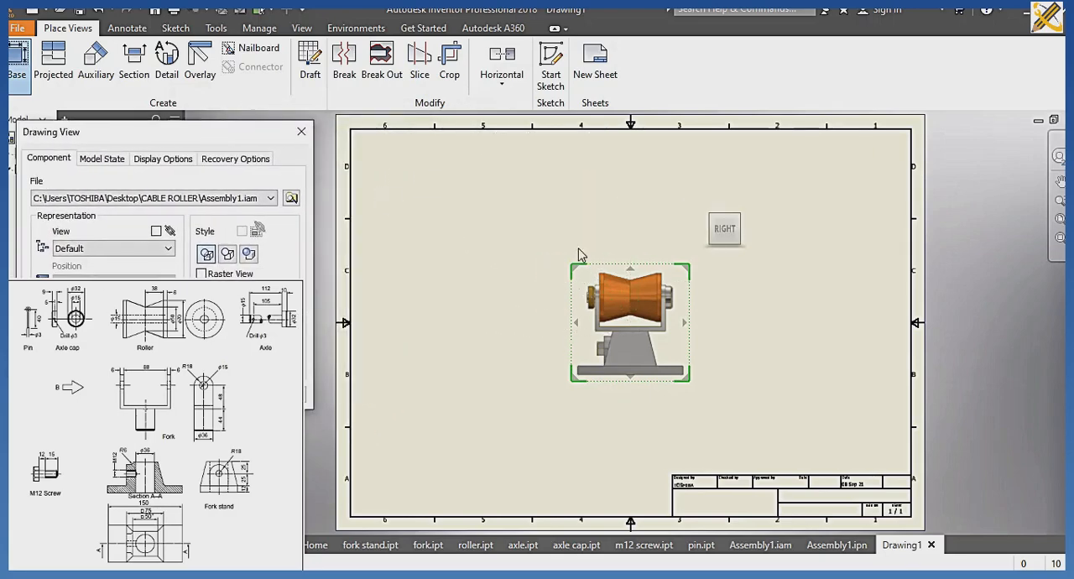
pyautogui.moveTo(631, 344); pyautogui.dragTo(462, 243)
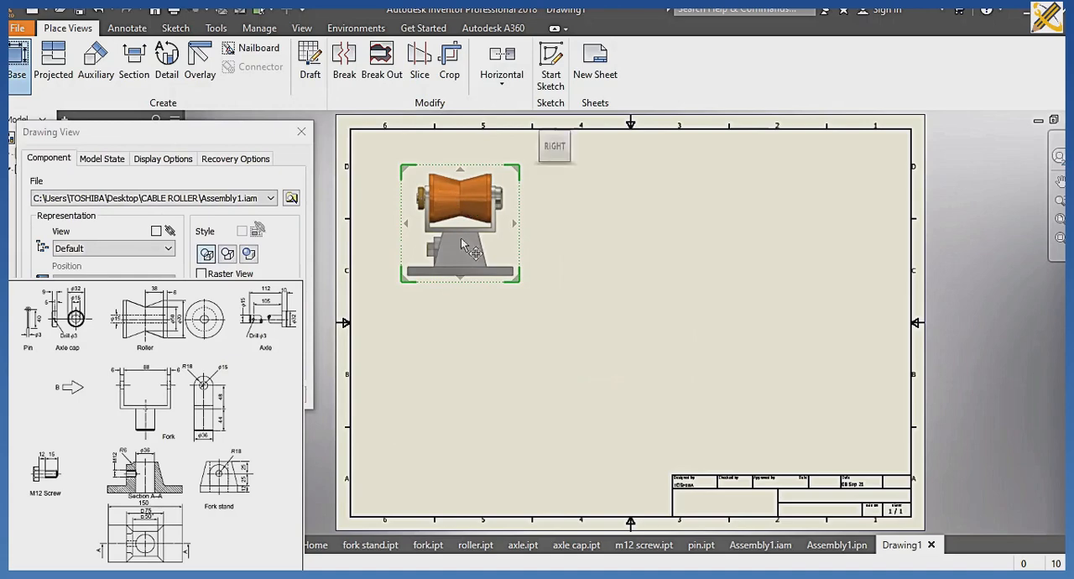
pyautogui.click(456, 403)
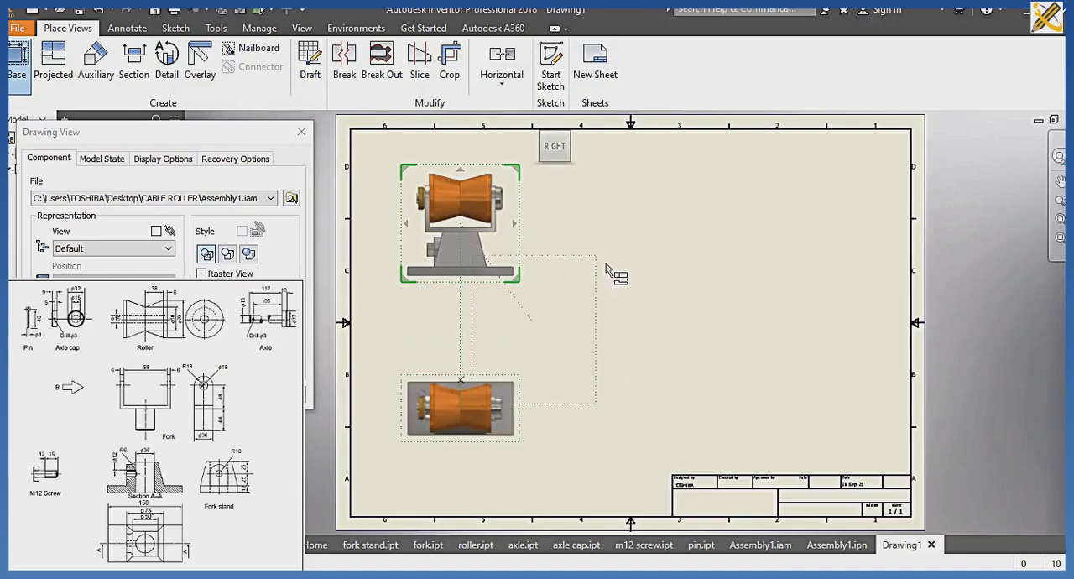
pyautogui.click(752, 224)
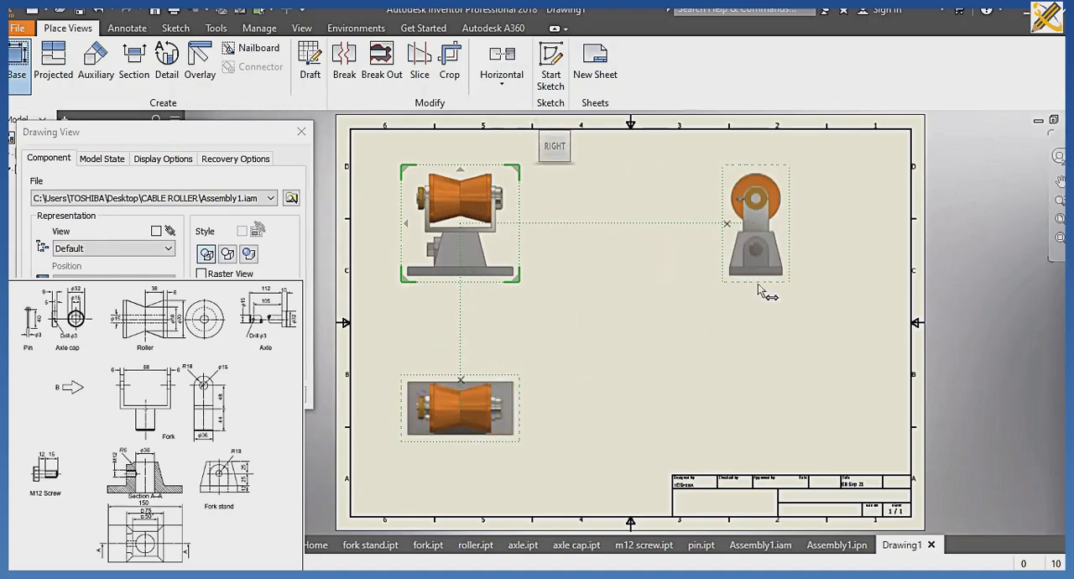
pyautogui.click(788, 390)
pyautogui.click(210, 395)
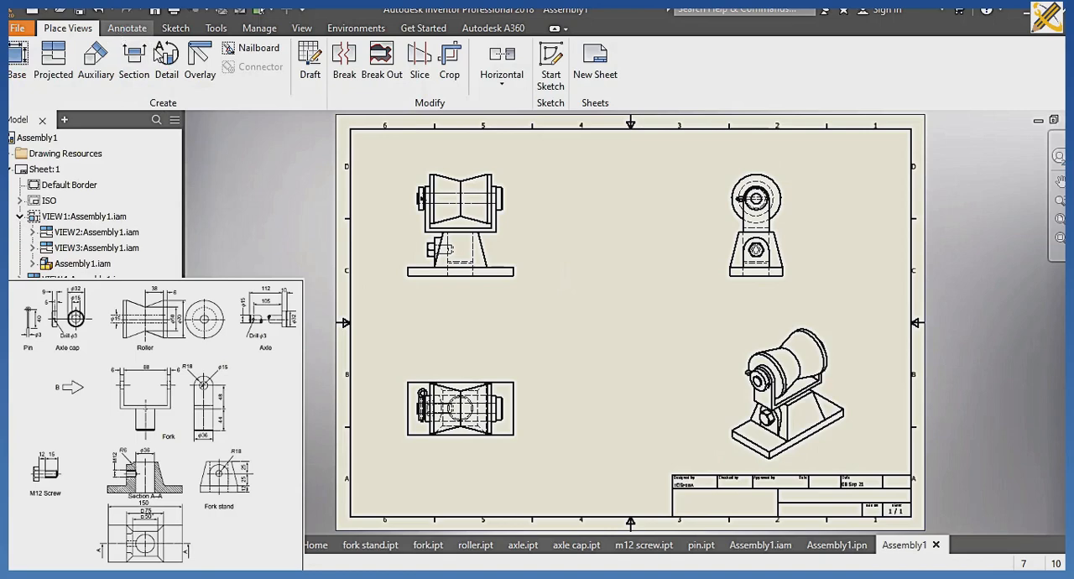
# Dimension the base plate's overall length and thickness in the front view.
pyautogui.click(127, 28)
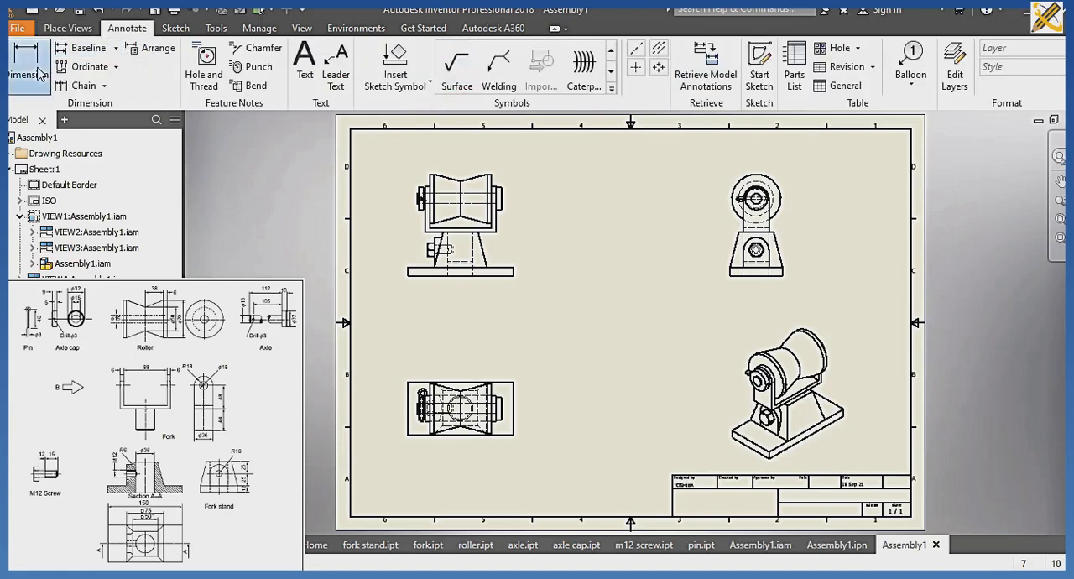
pyautogui.press('d')
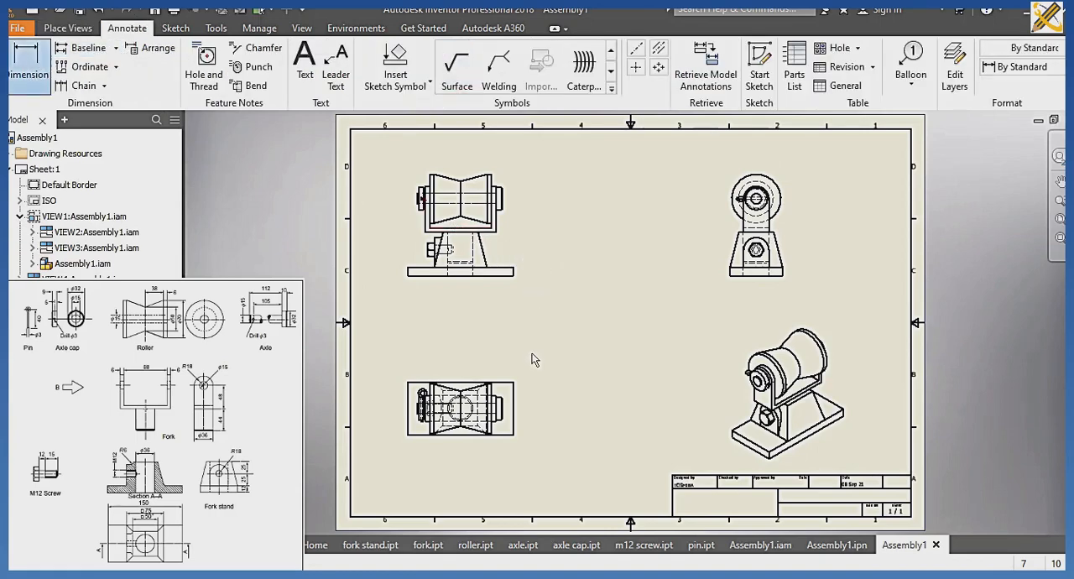
pyautogui.scroll(-3, 531, 360)
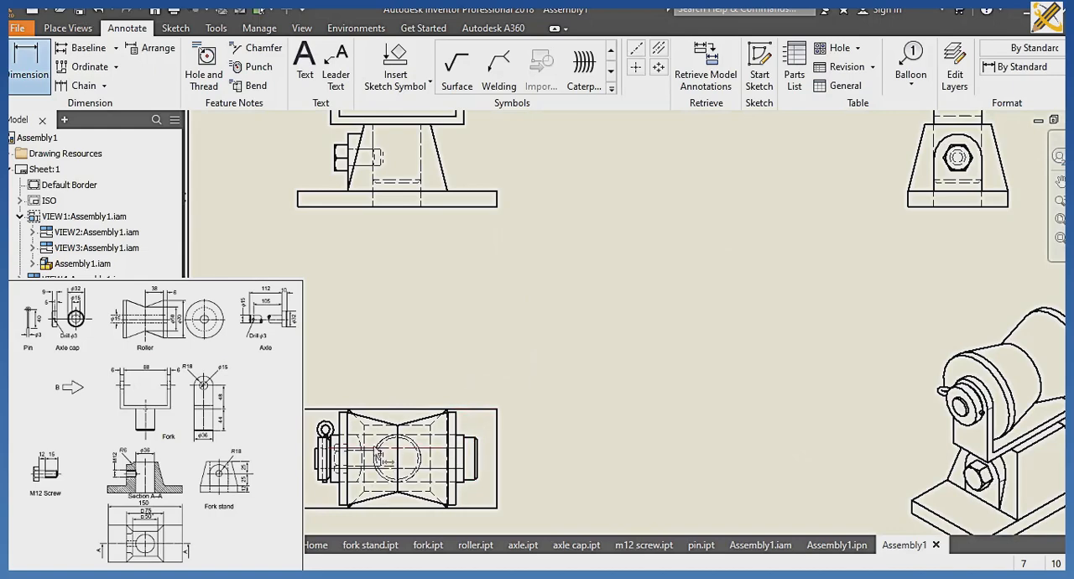
pyautogui.click(312, 212)
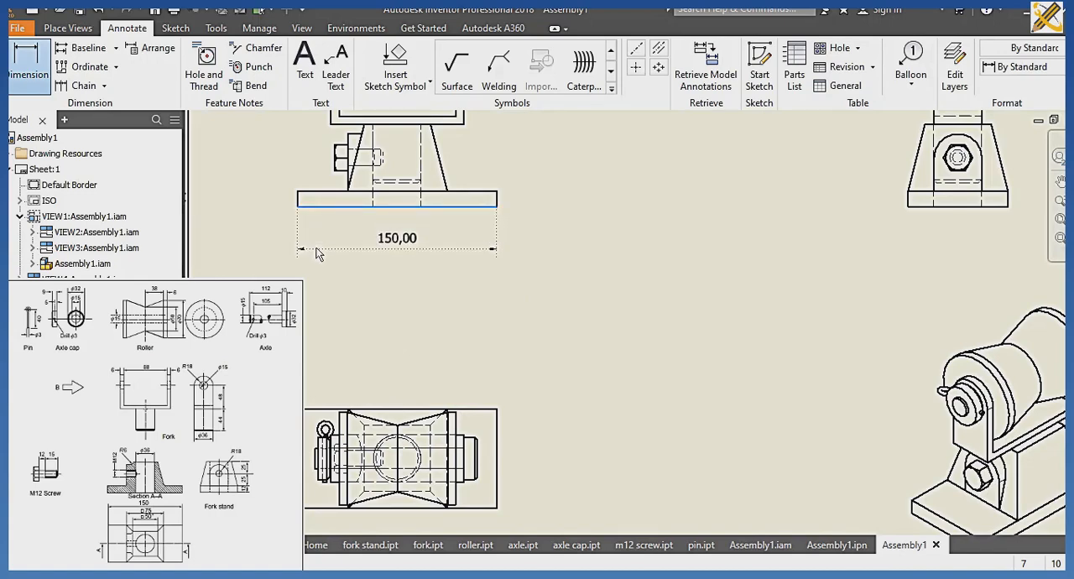
pyautogui.click(497, 192)
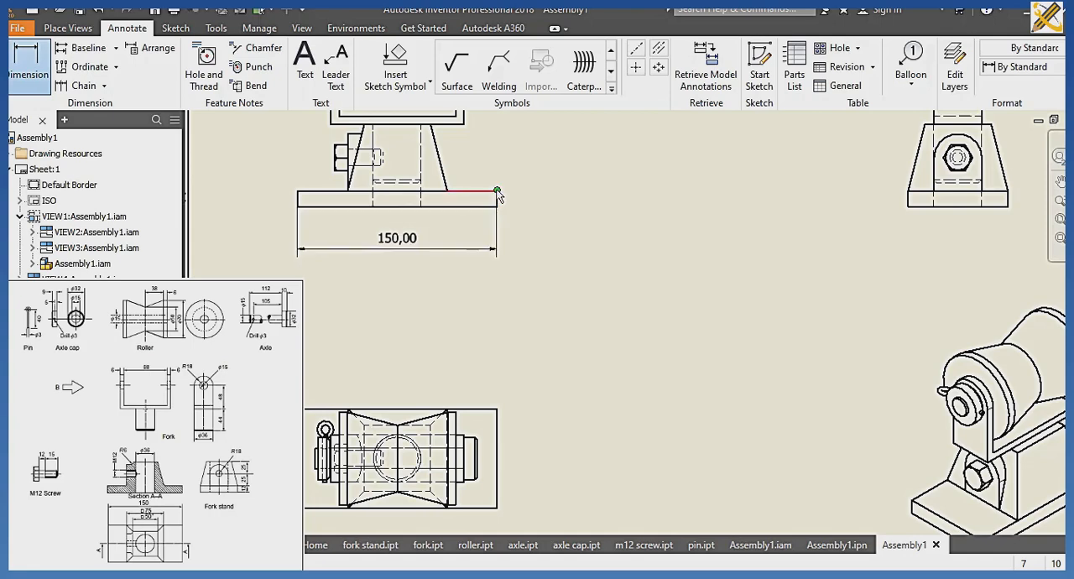
pyautogui.scroll(3, 496, 193)
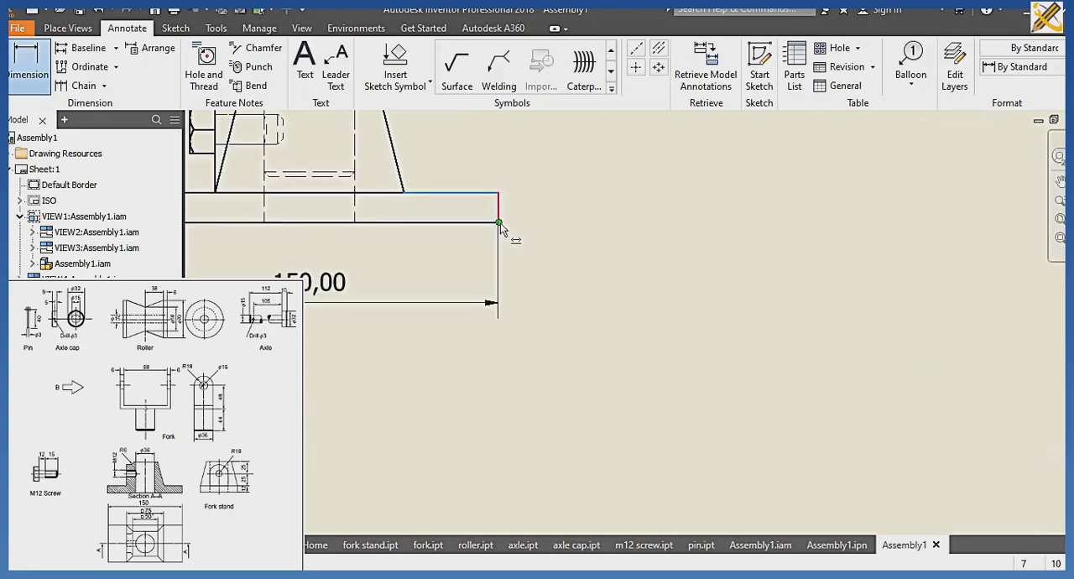
pyautogui.click(499, 218)
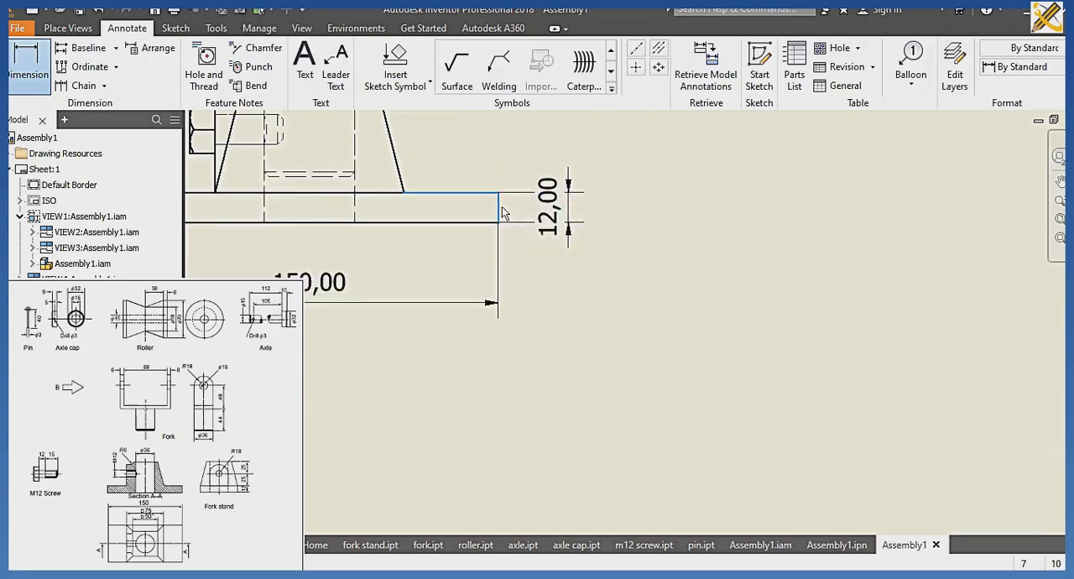
# Dimension the base width of the stand's tapered body and the screw head's height in the front view.
pyautogui.scroll(-3, 501, 213)
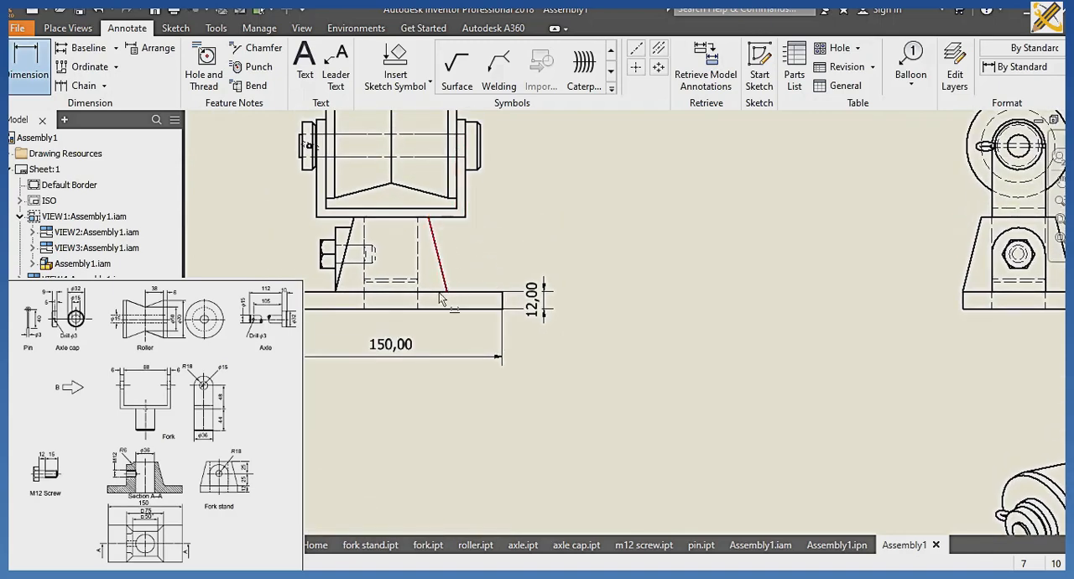
pyautogui.click(333, 292)
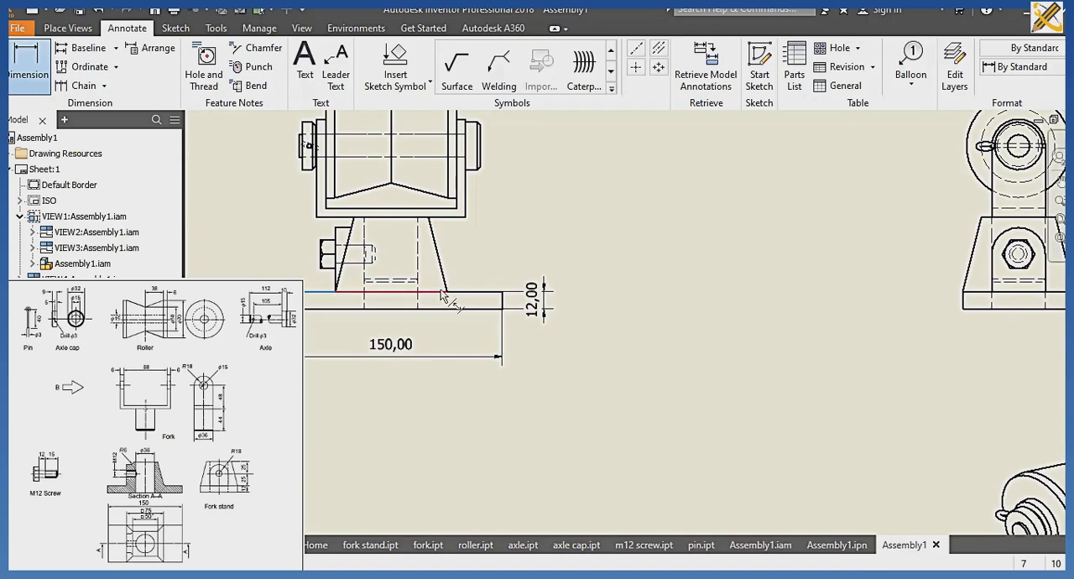
pyautogui.click(445, 294)
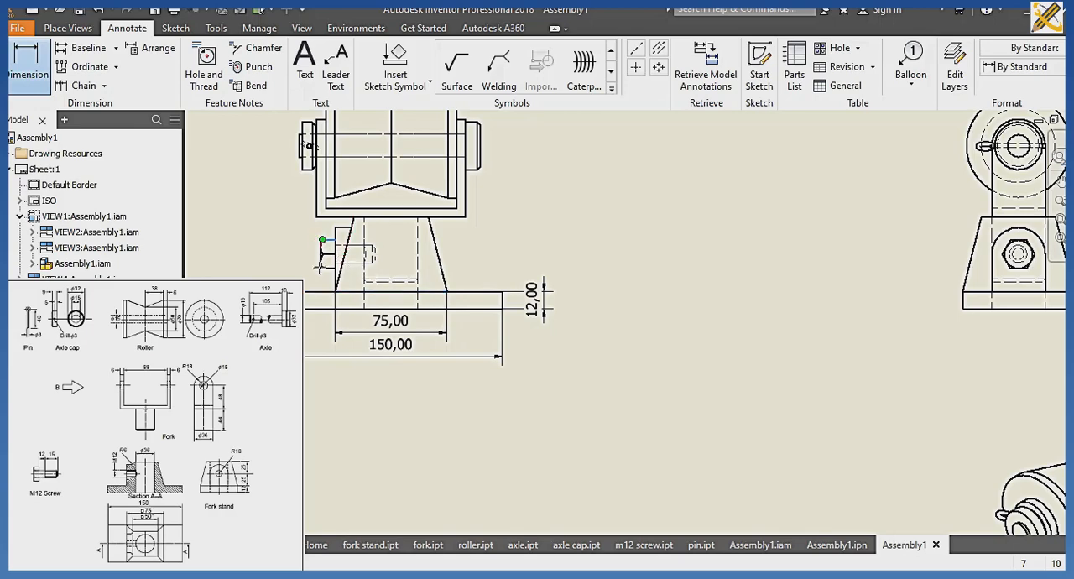
pyautogui.click(322, 268)
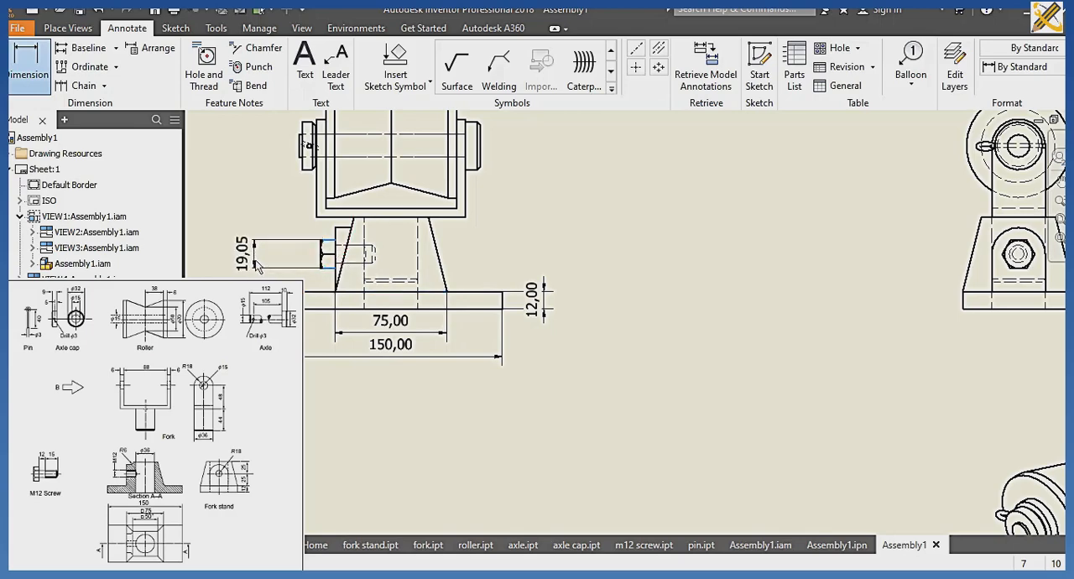
# Dimension the axle cap's and axle's diameters and the axle head's height in the front view.
pyautogui.click(297, 159)
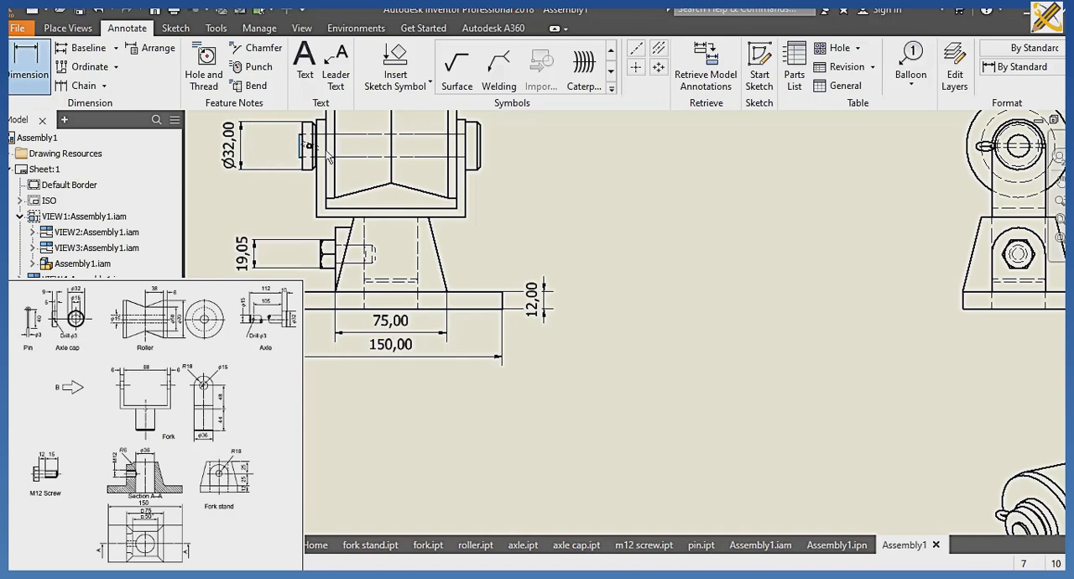
pyautogui.click(266, 179)
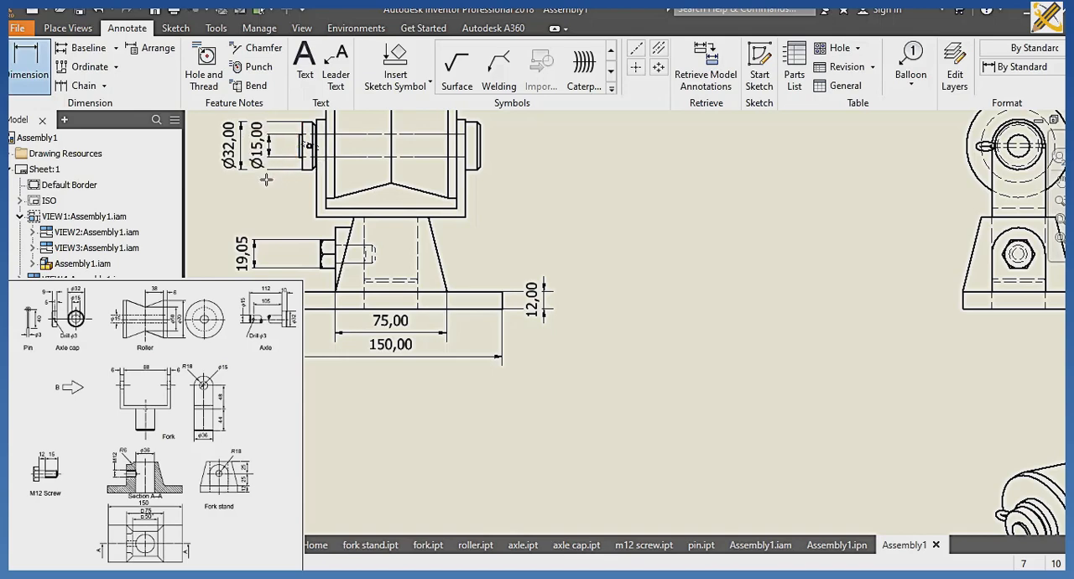
pyautogui.click(474, 169)
pyautogui.click(513, 155)
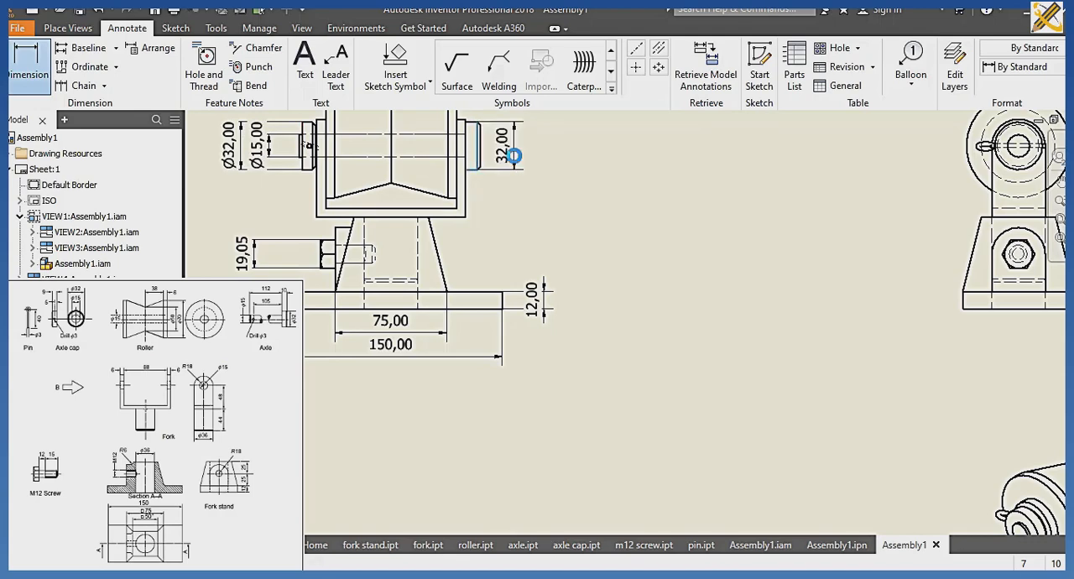
# Dimension the overall height of the fork's U-shaped part in the front view.
pyautogui.moveTo(516, 180); pyautogui.dragTo(510, 249, button='middle')
pyautogui.click(459, 185)
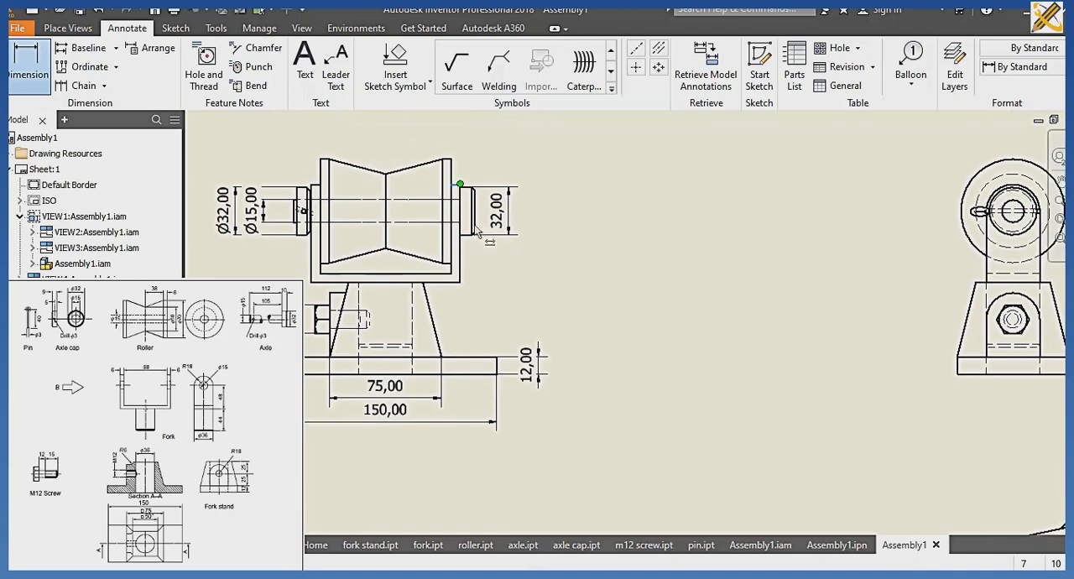
pyautogui.click(460, 281)
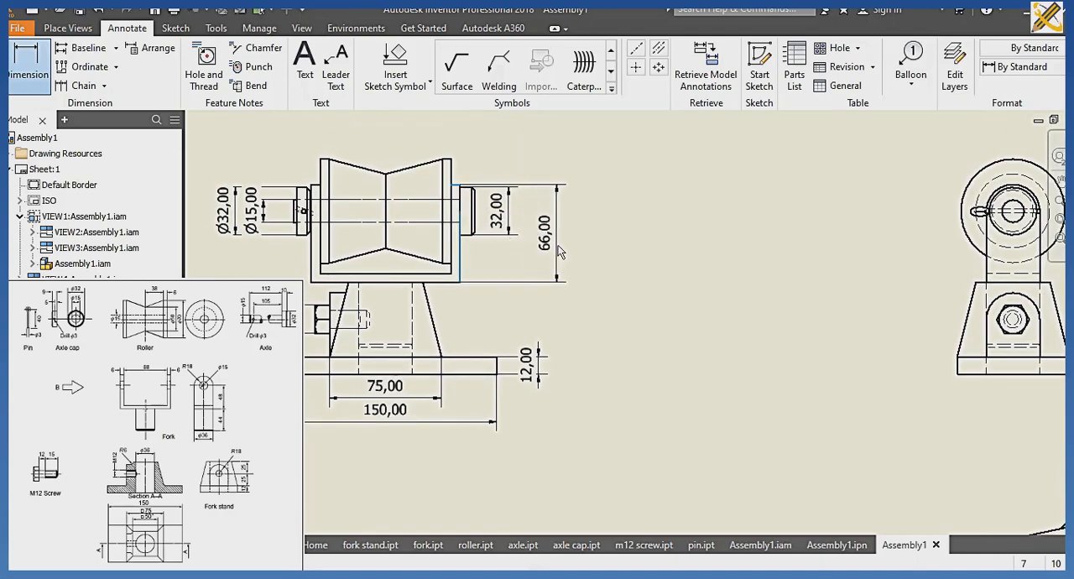
pyautogui.click(558, 248)
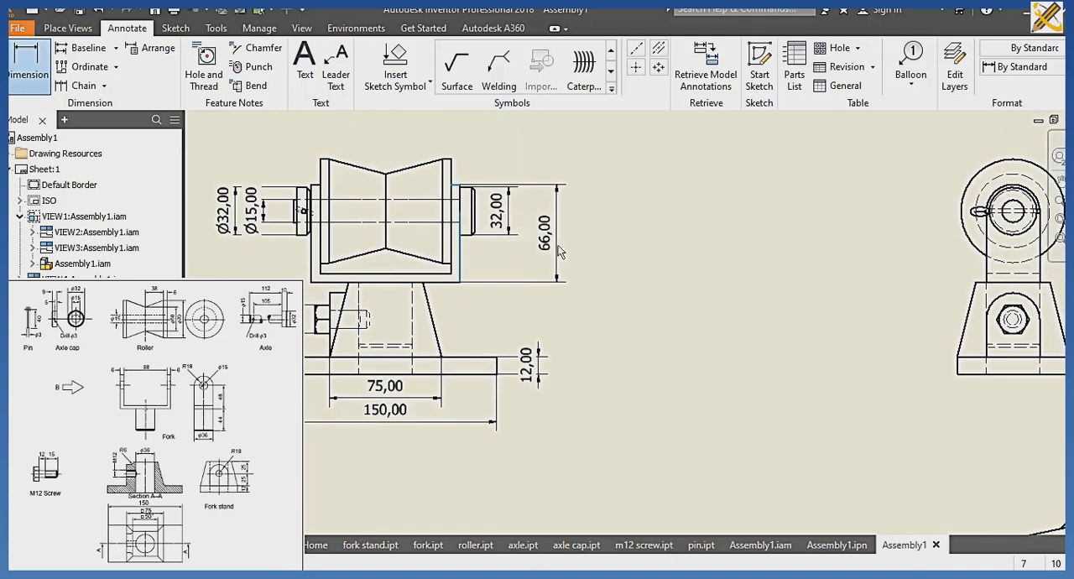
# Dimension the roller's rim width and the length of one tapered half above the front view.
pyautogui.click(451, 157)
pyautogui.click(455, 139)
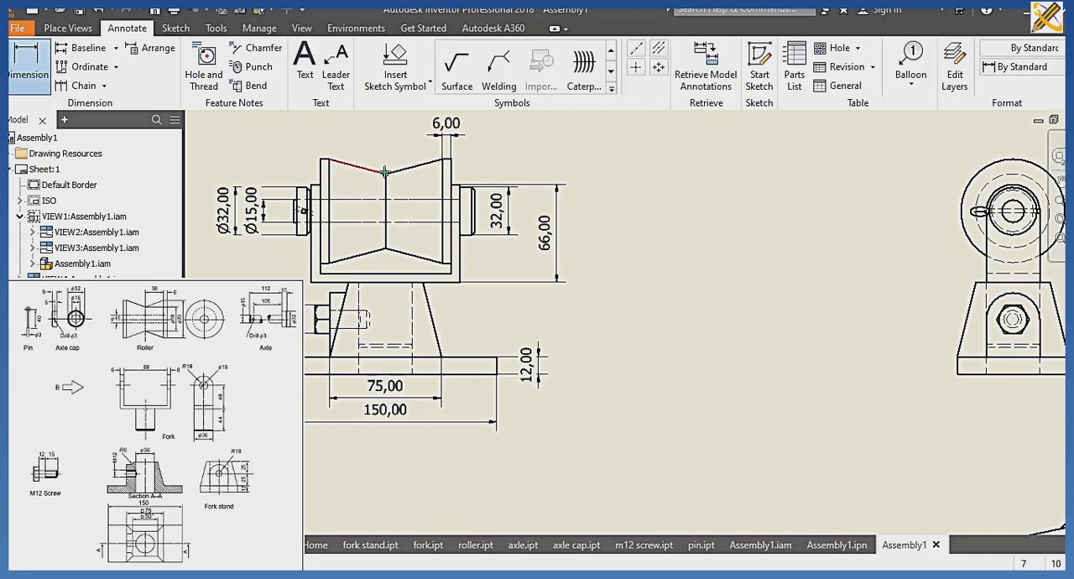
pyautogui.click(386, 173)
pyautogui.click(337, 136)
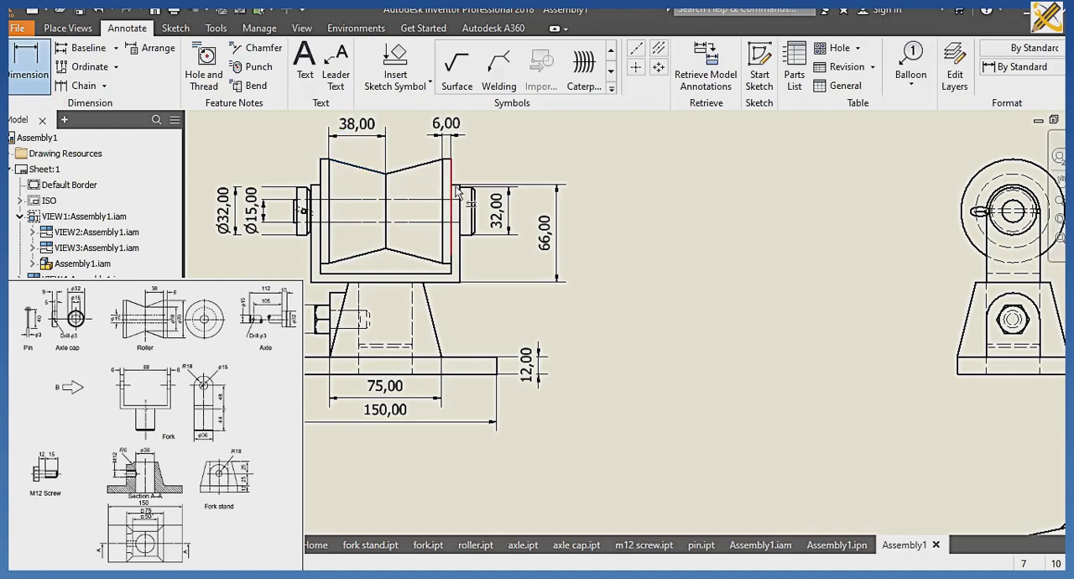
# Dimension the diameters of the roller's outer circle and the two concentric axle circles in the side view.
pyautogui.moveTo(570, 357); pyautogui.dragTo(410, 354, button='middle')
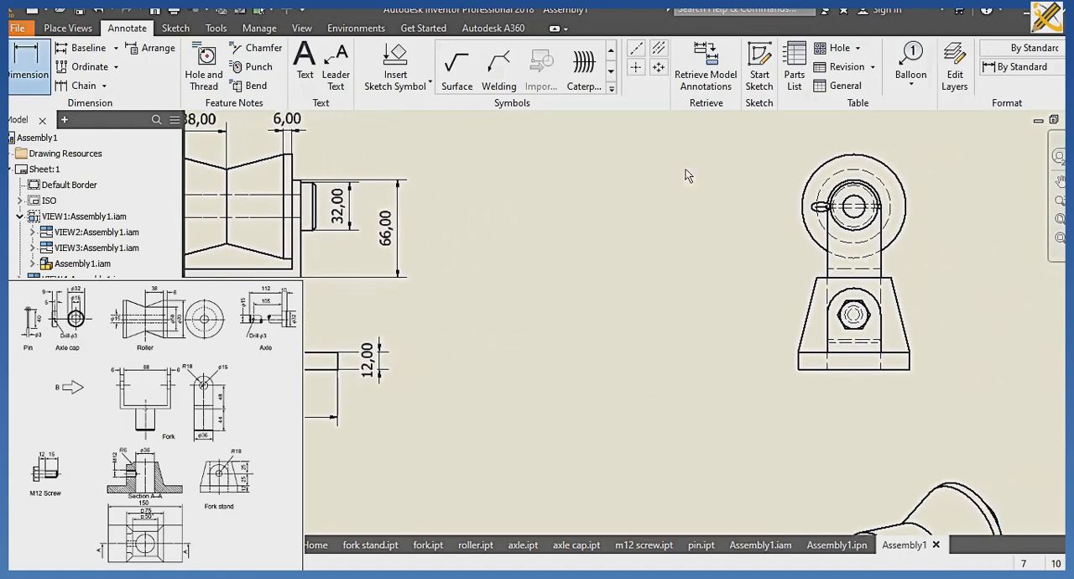
pyautogui.click(892, 172)
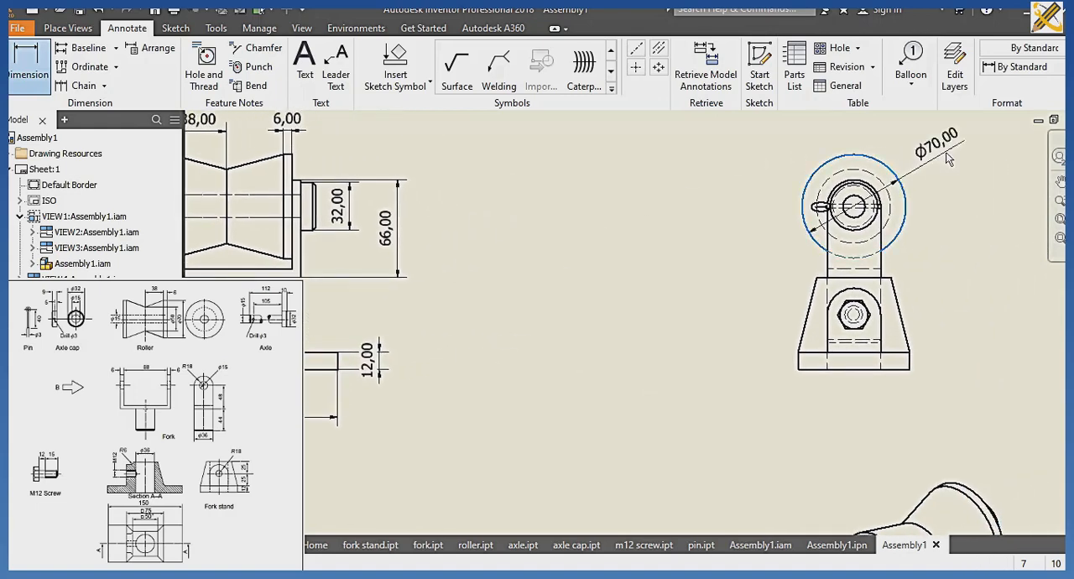
pyautogui.click(947, 158)
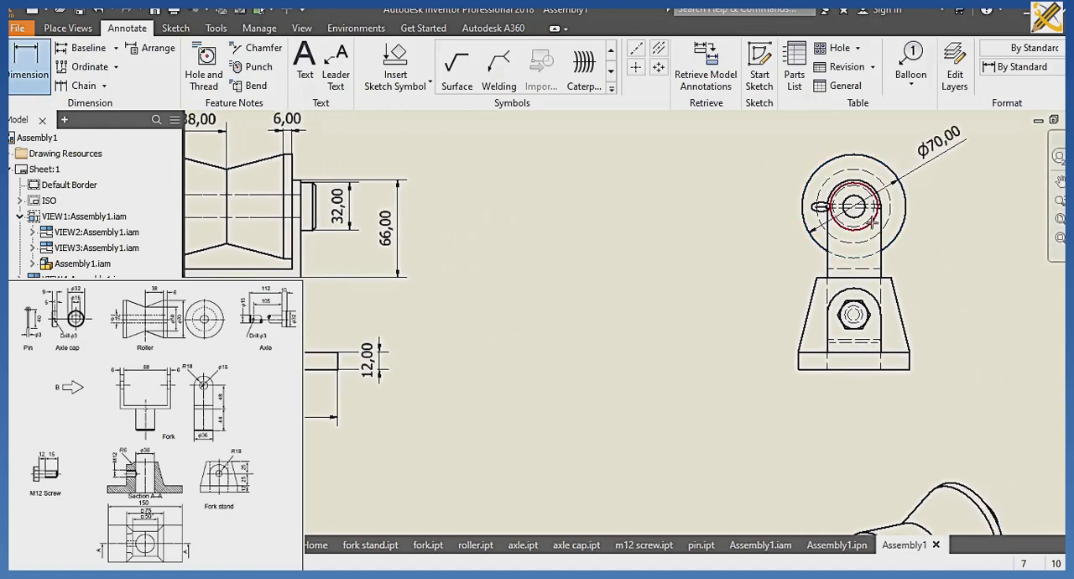
pyautogui.click(873, 225)
pyautogui.click(963, 205)
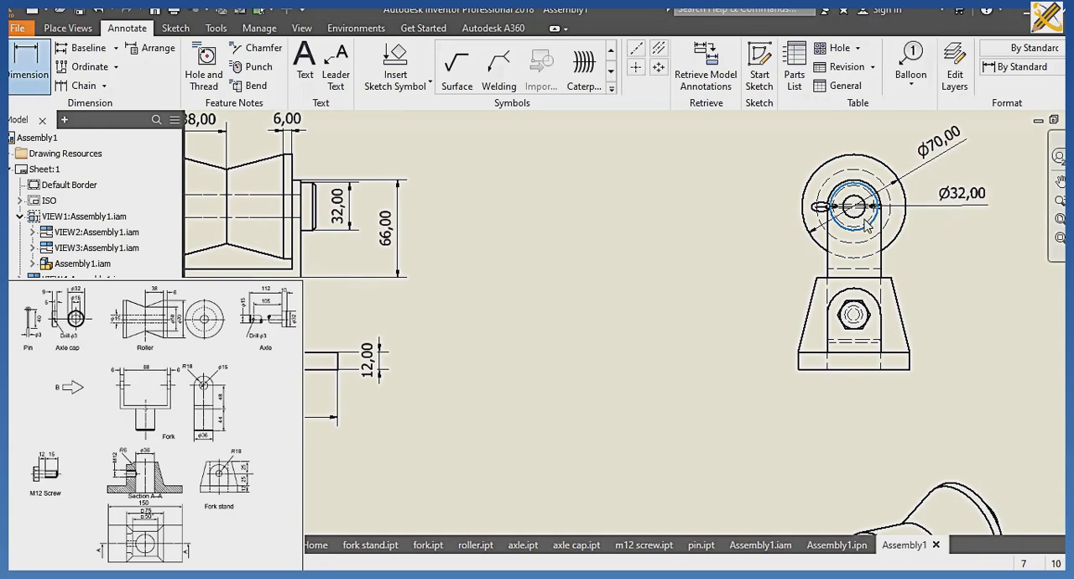
pyautogui.click(860, 220)
pyautogui.click(967, 245)
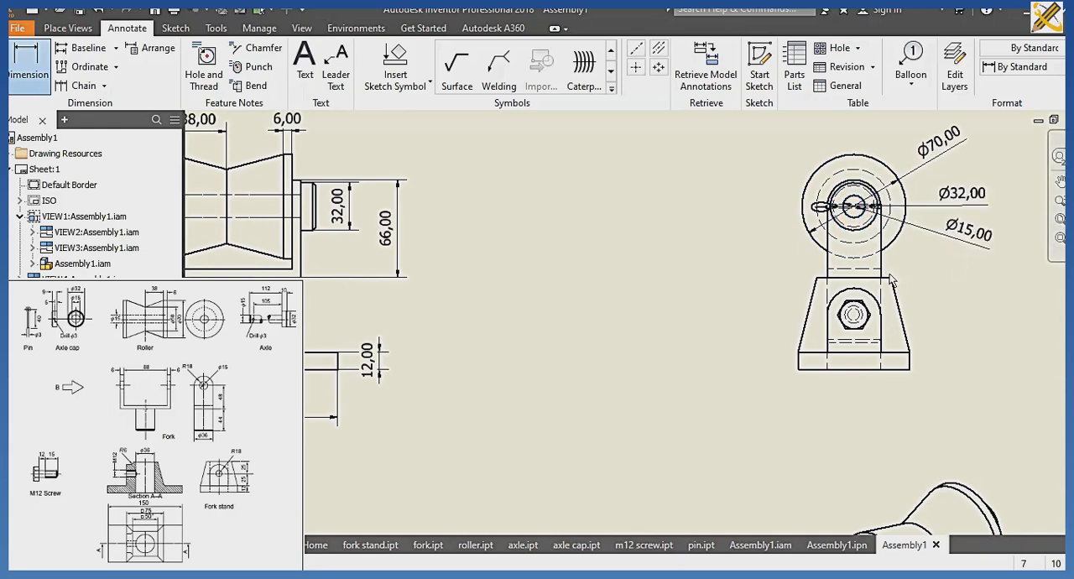
# Dimension the stand's upper and base widths and the radius of the arc around the screw in the side view.
pyautogui.click(814, 287)
pyautogui.click(895, 289)
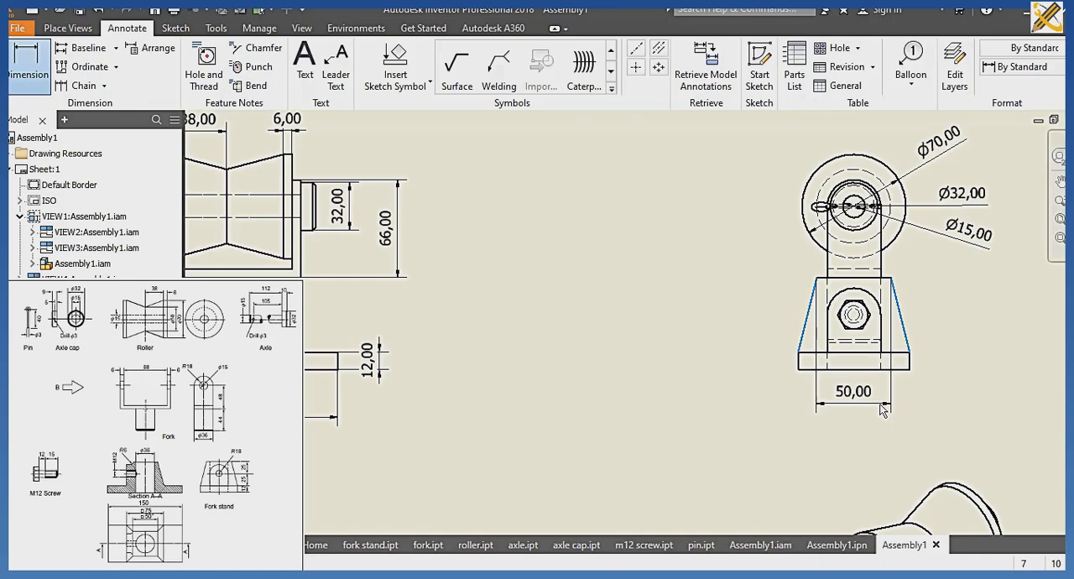
pyautogui.click(841, 369)
pyautogui.click(818, 369)
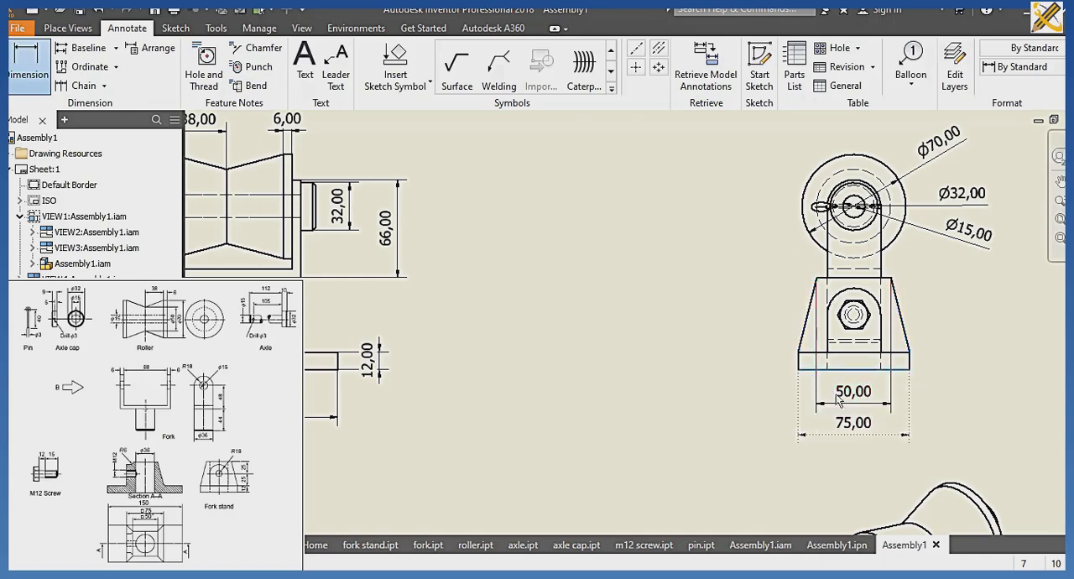
pyautogui.click(876, 304)
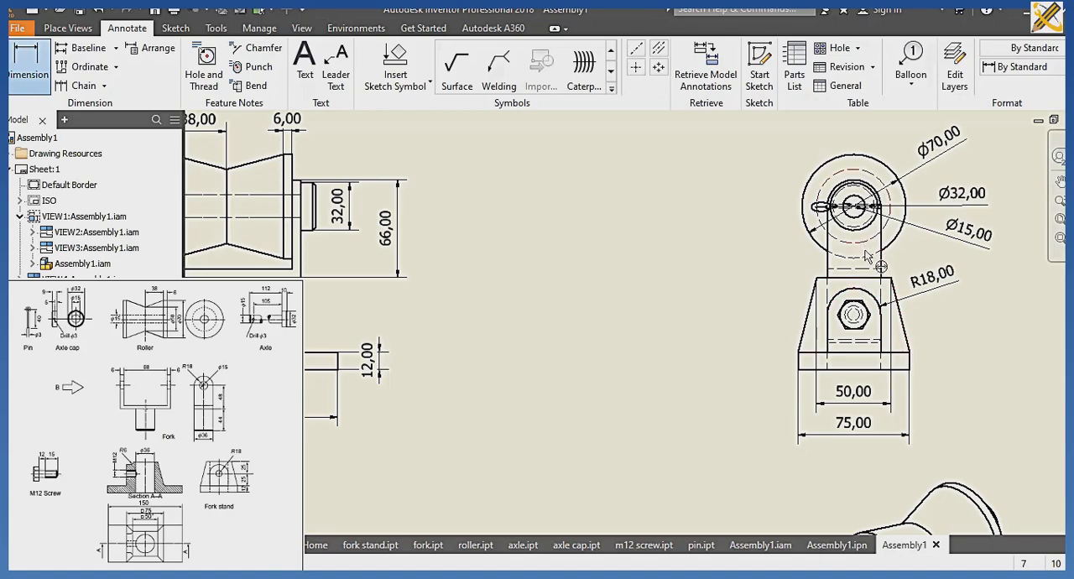
# Set the decimal marker of the Default (ISO) dimension style to Period.
pyautogui.scroll(-1, 830, 347)
pyautogui.moveTo(830, 346)
pyautogui.mouseDown(button='middle')
pyautogui.moveTo(826, 295)
pyautogui.moveTo(865, 168)
pyautogui.moveTo(910, 144)
pyautogui.mouseUp(button='middle')
pyautogui.scroll(-1, 828, 309)
pyautogui.scroll(1, 865, 168)
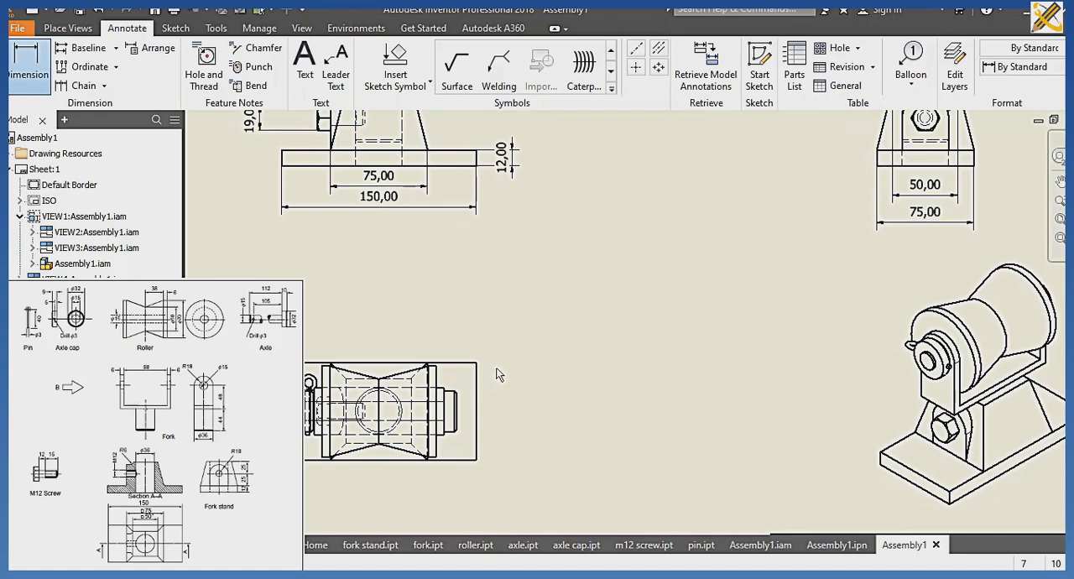
pyautogui.scroll(-3, 501, 393)
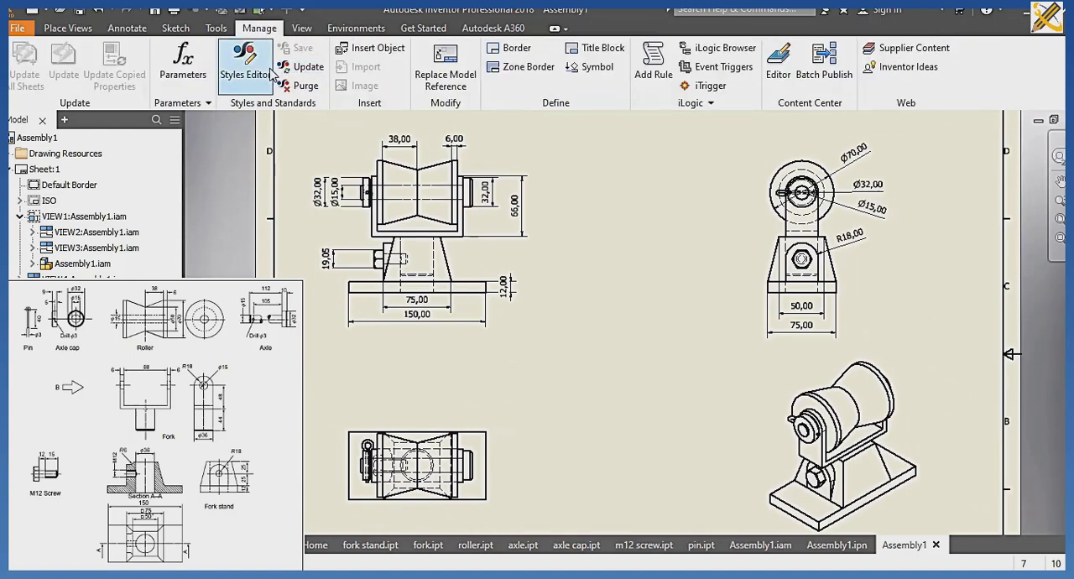
pyautogui.click(245, 63)
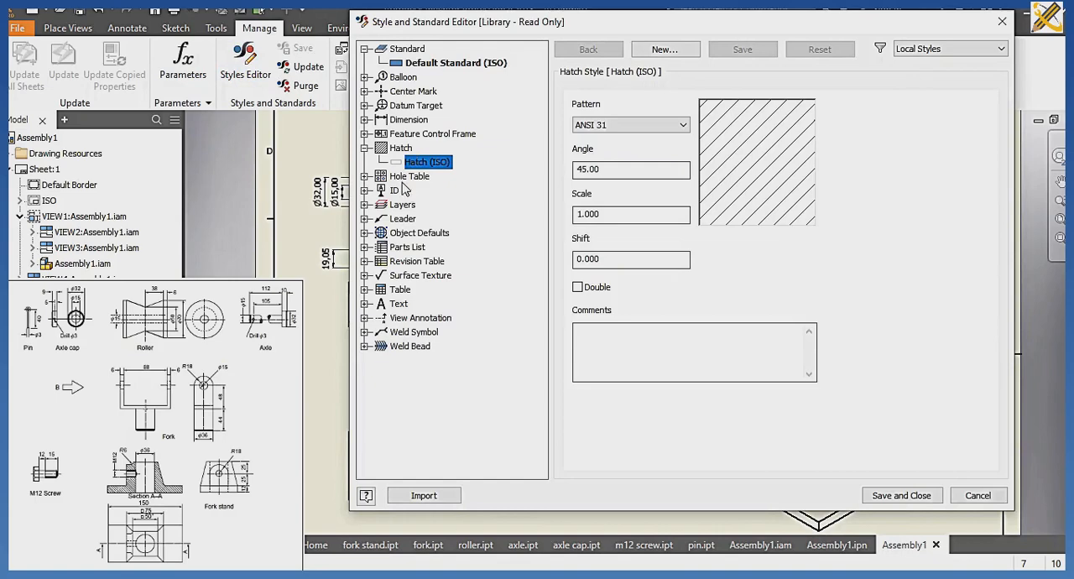
pyautogui.click(366, 120)
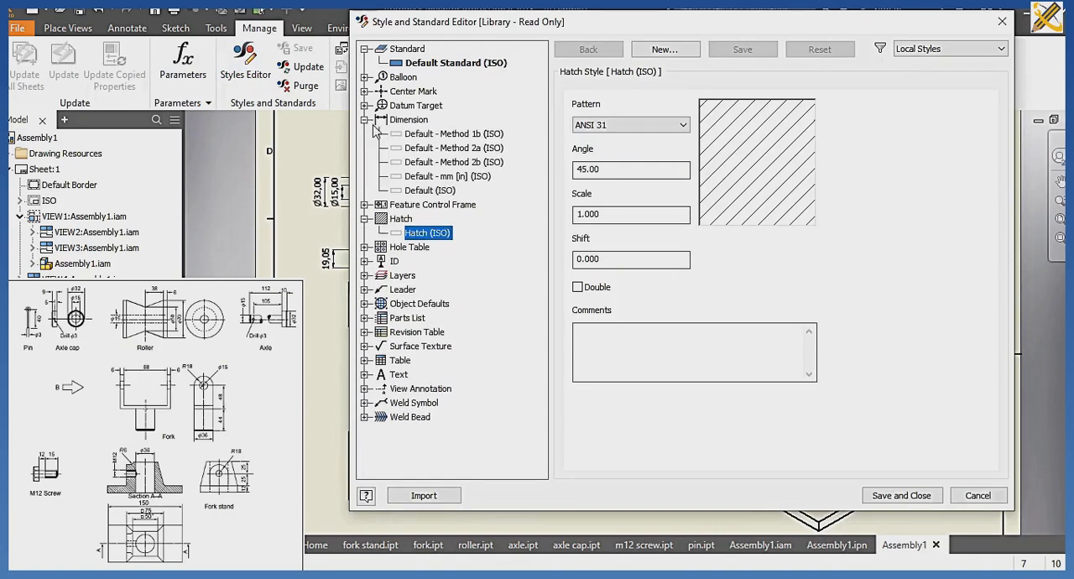
pyautogui.click(435, 192)
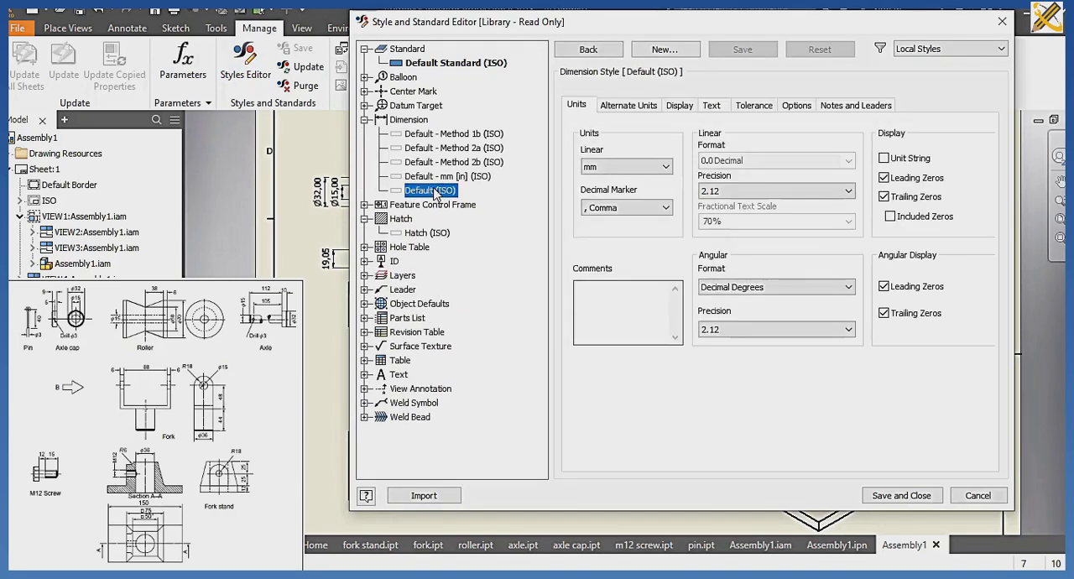
pyautogui.click(638, 208)
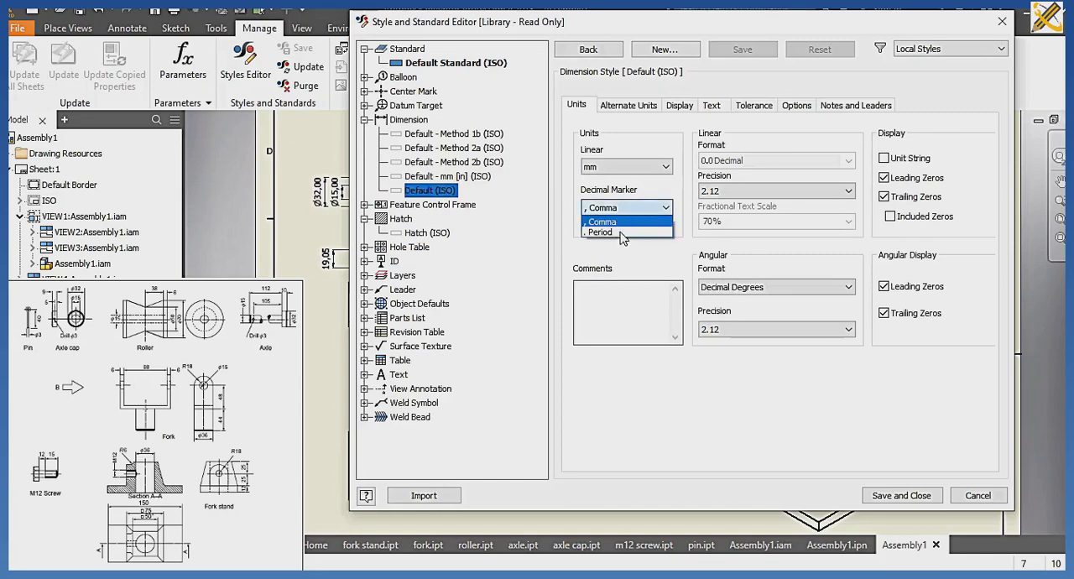
pyautogui.click(621, 236)
# Set the Default (ISO) style's linear precision to 0 and reduce its angular precision.
pyautogui.click(755, 195)
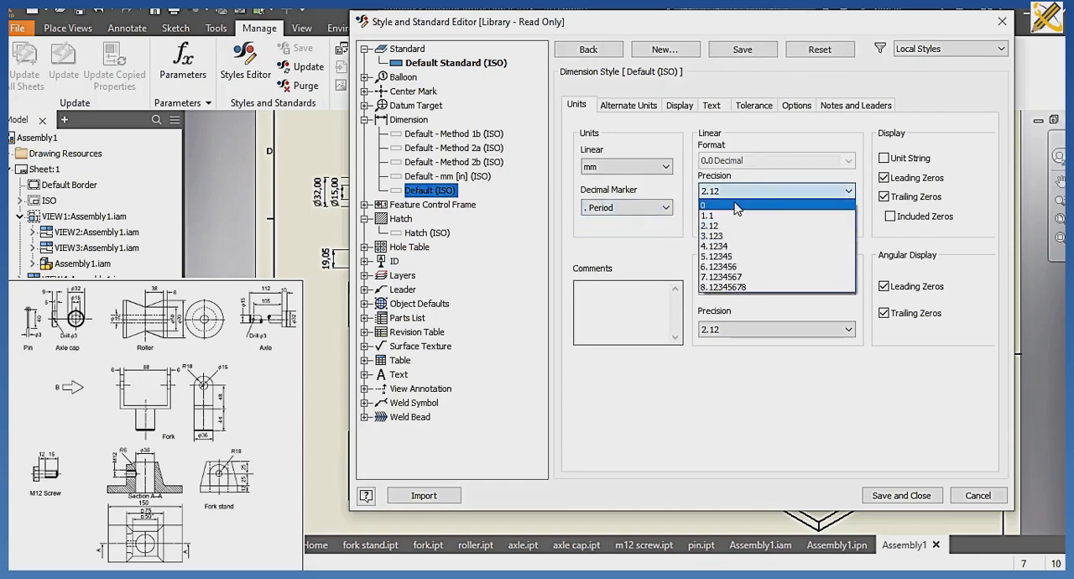
pyautogui.click(739, 206)
pyautogui.click(742, 330)
pyautogui.click(720, 345)
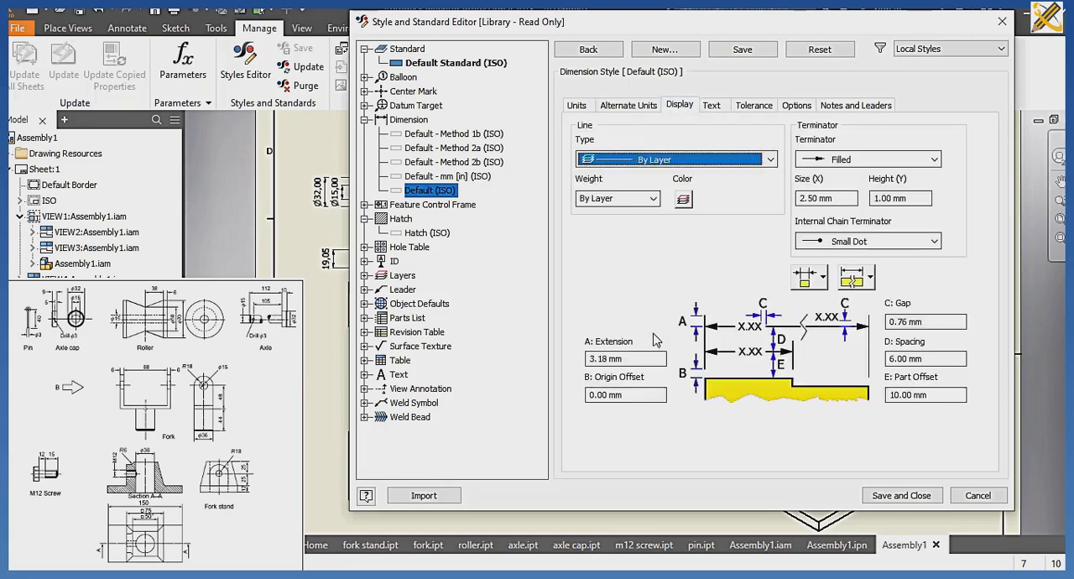
# Set the dimension style's extension-line origin offset to 2 mm and the terminator size (X) to 3 mm.
pyautogui.moveTo(639, 398); pyautogui.dragTo(570, 403)
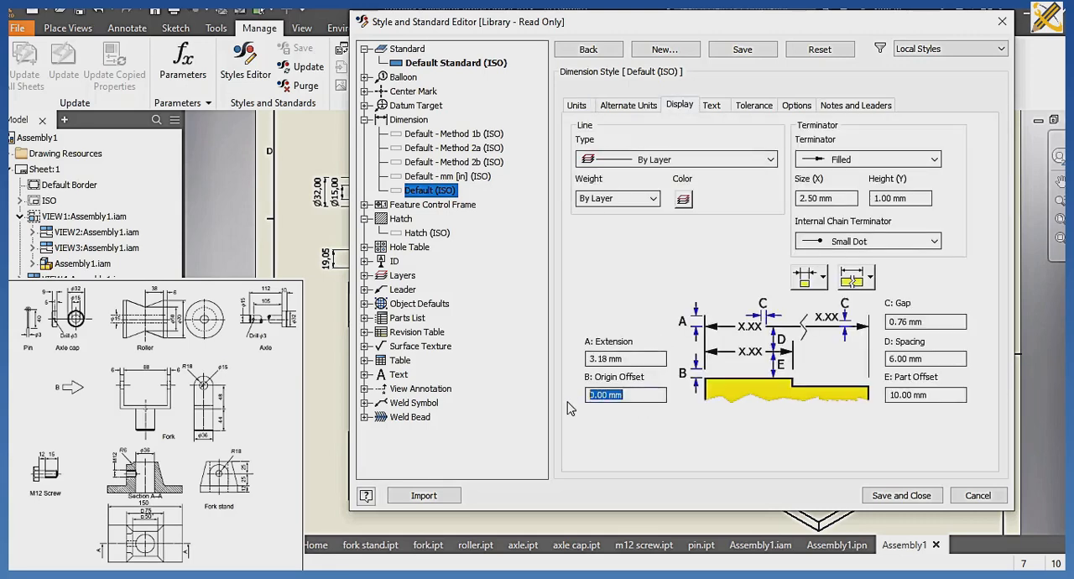
pyautogui.write('2')
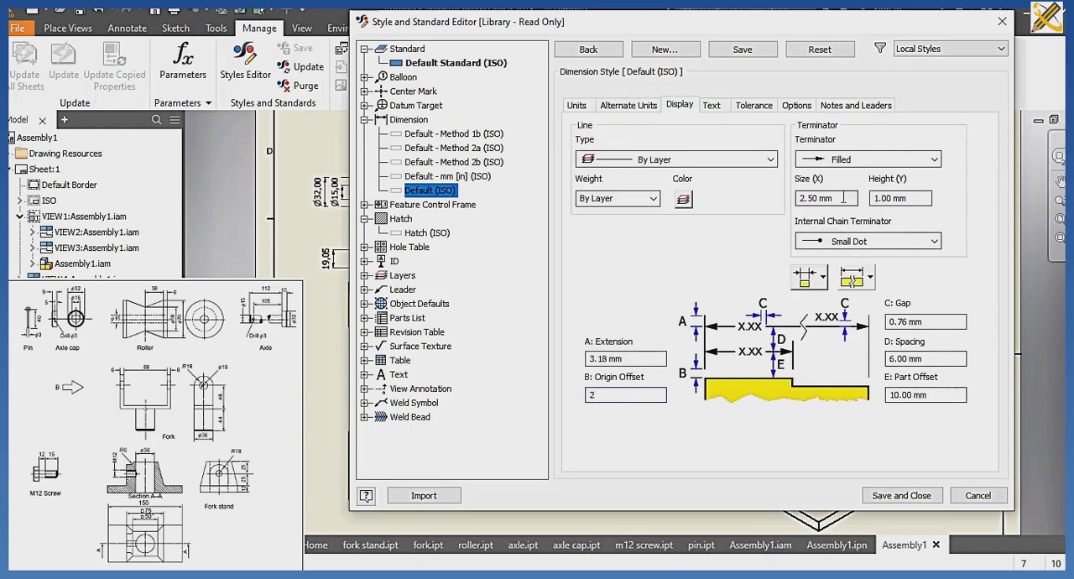
pyautogui.moveTo(843, 198); pyautogui.dragTo(781, 210)
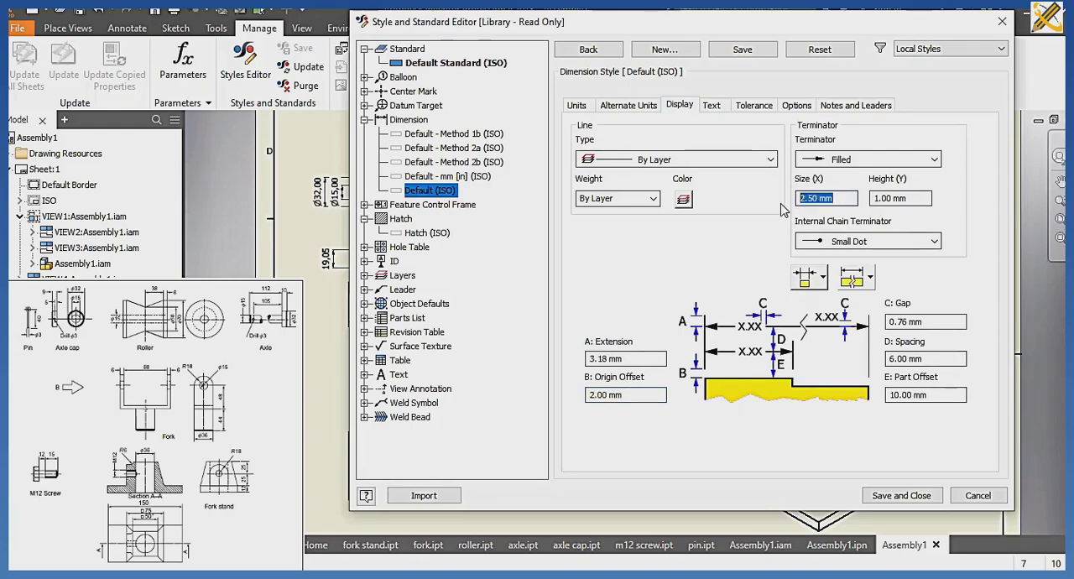
# Set the text orientation of linear dimensions in the Default (ISO) style to inline horizontal for horizontal, aligned and vertical cases.
pyautogui.click(719, 105)
pyautogui.click(839, 169)
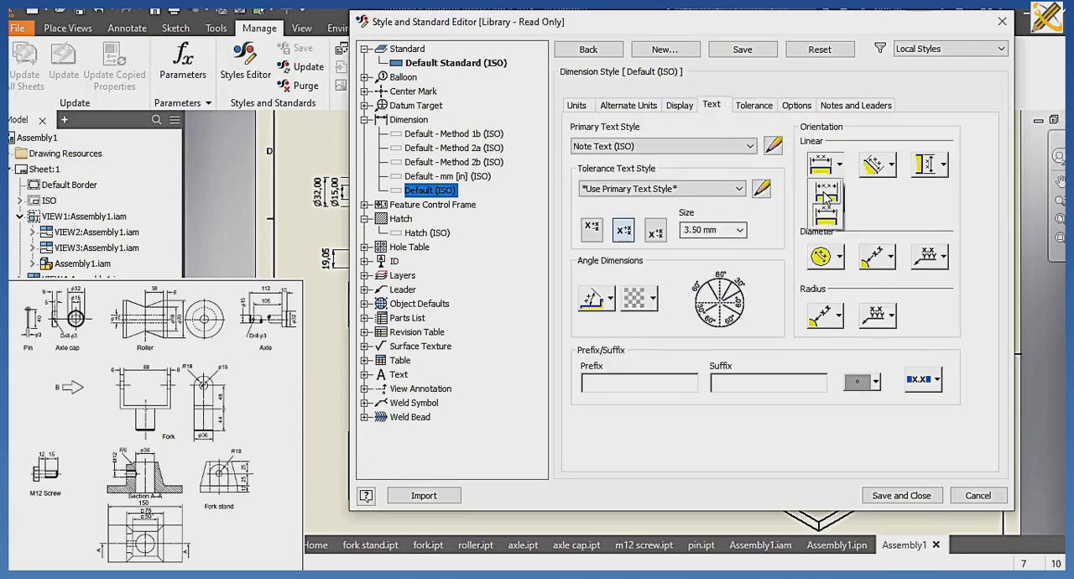
pyautogui.click(829, 193)
pyautogui.click(891, 170)
pyautogui.click(884, 194)
pyautogui.click(942, 169)
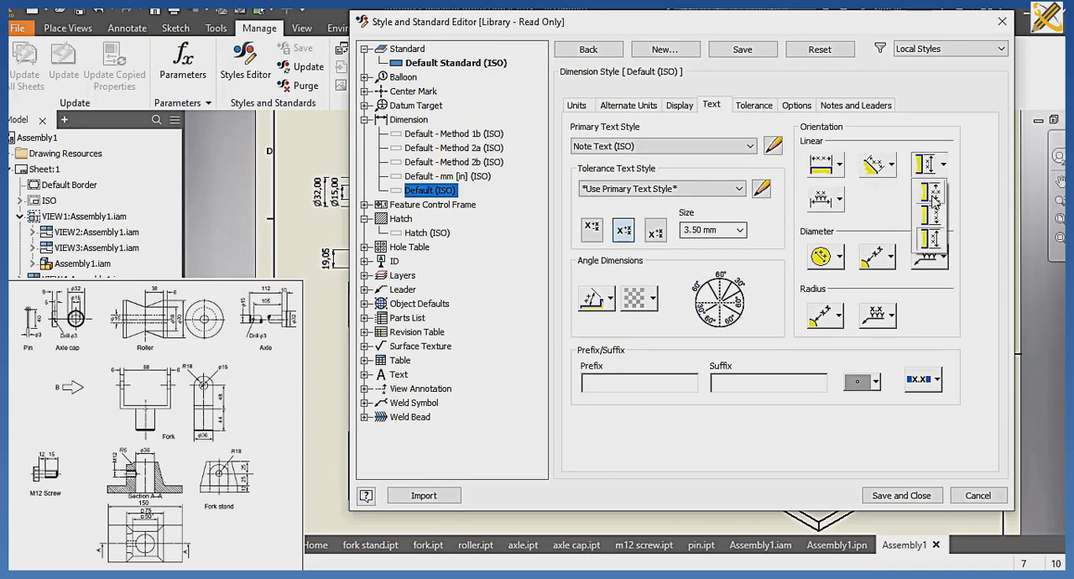
pyautogui.click(931, 195)
pyautogui.click(838, 204)
pyautogui.click(831, 226)
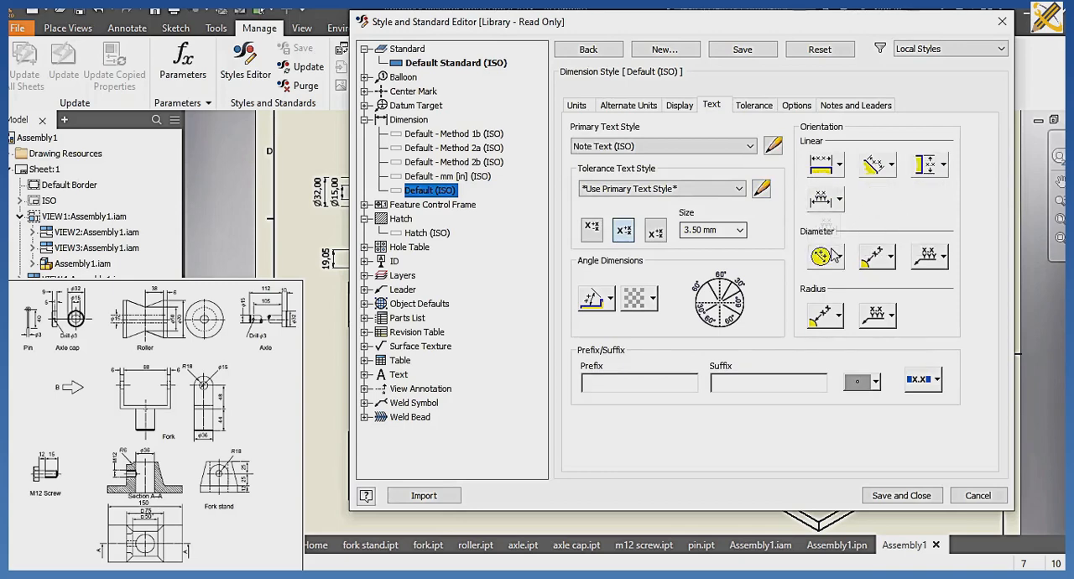
# Set all diameter dimension text orientations in the Default (ISO) style to horizontal, with outside text inline with its leader.
pyautogui.click(839, 259)
pyautogui.click(828, 283)
pyautogui.click(879, 263)
pyautogui.click(879, 286)
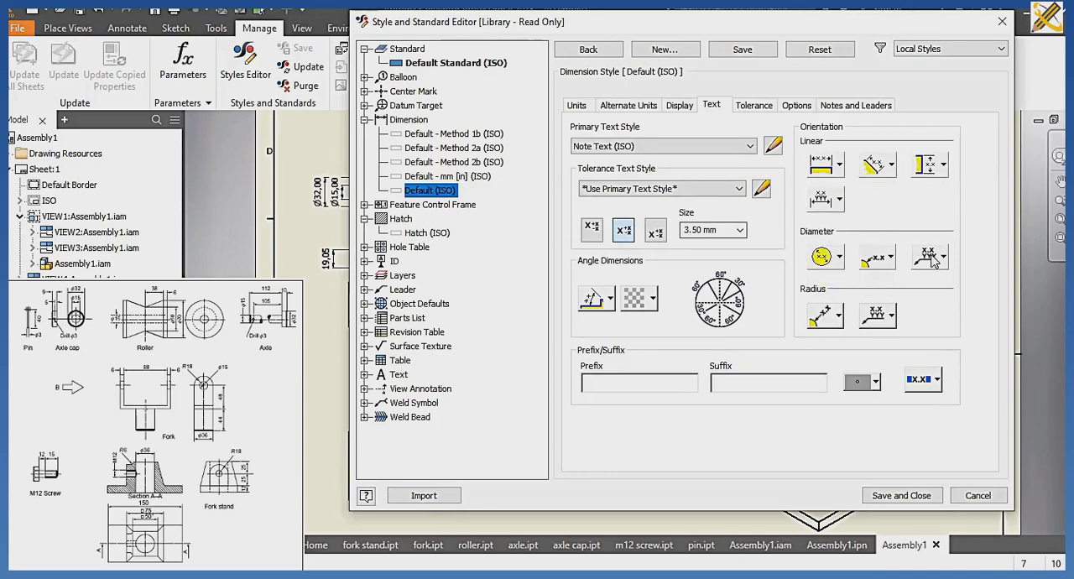
pyautogui.click(935, 259)
pyautogui.click(930, 287)
# Set the radius dimension text orientations to inline horizontal, and save and close the style editor.
pyautogui.click(873, 319)
pyautogui.click(879, 345)
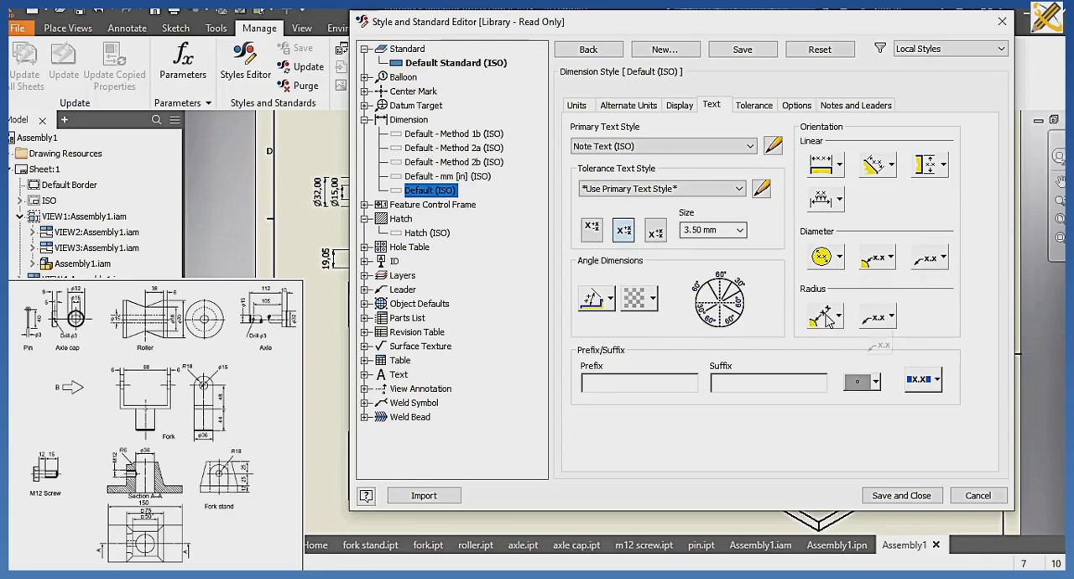
pyautogui.click(824, 317)
pyautogui.click(827, 346)
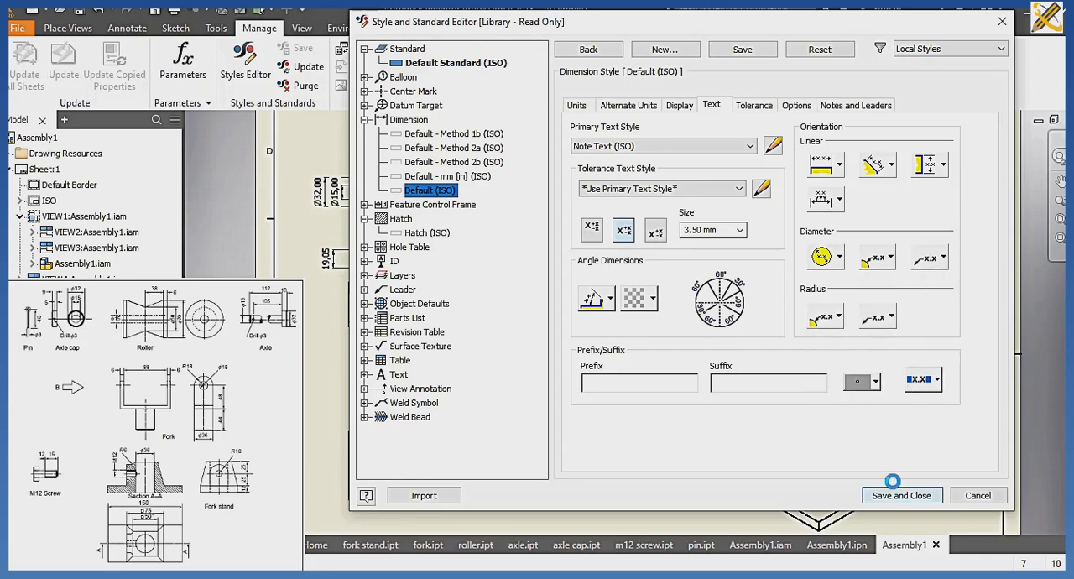
pyautogui.click(899, 495)
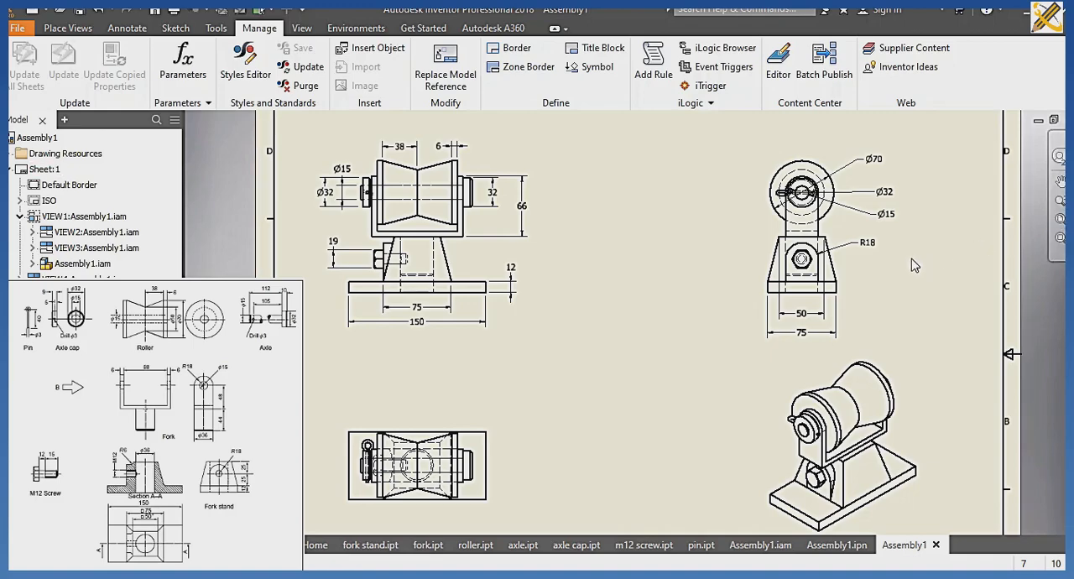
# Start a base view on a new second sheet, using the assembly file Assembly1.iam from the CABLE ROLLER folder as its source.
pyautogui.click(1059, 218)
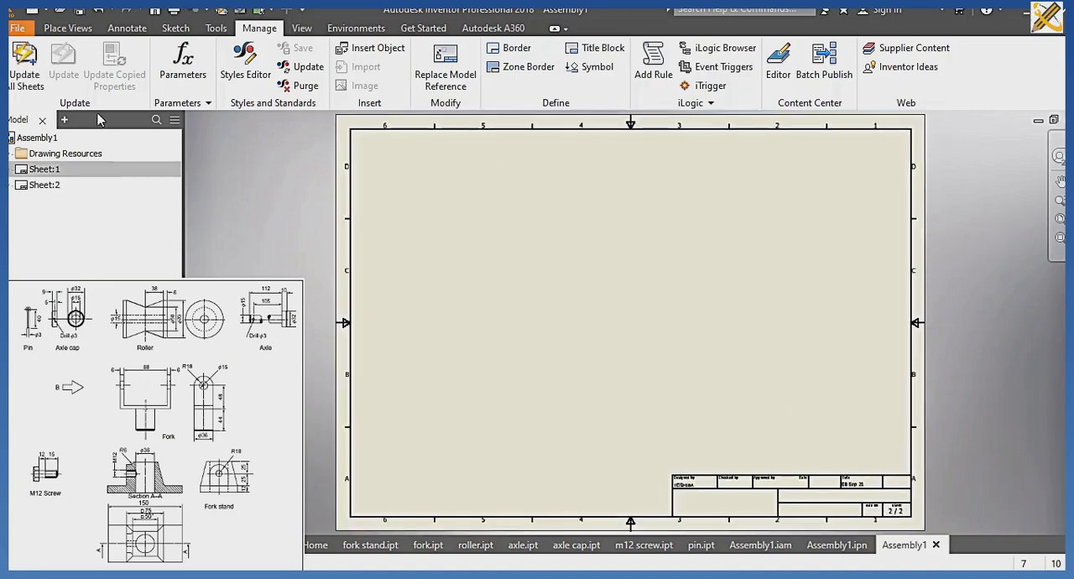
pyautogui.click(70, 29)
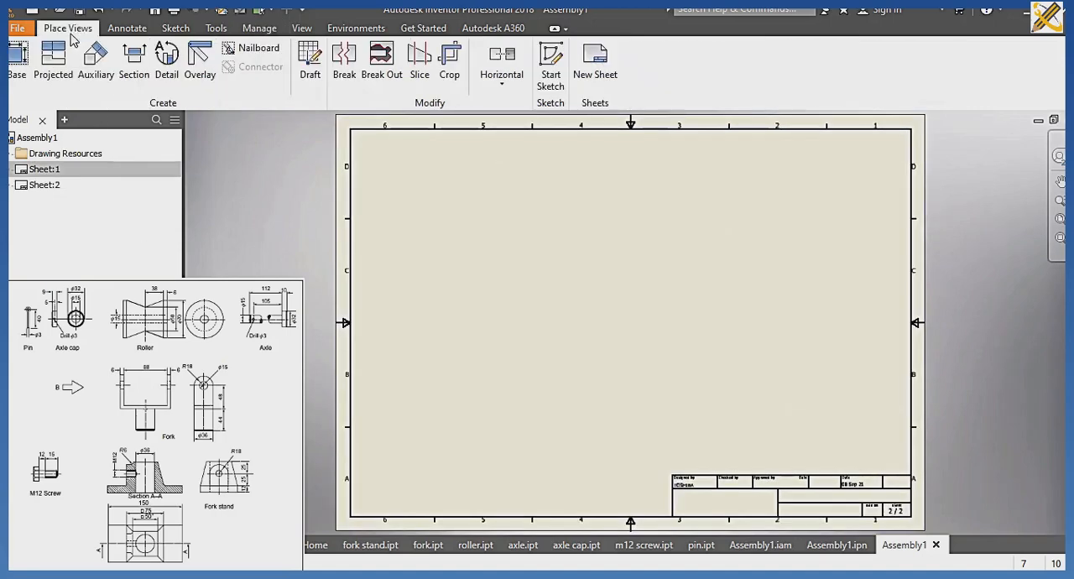
pyautogui.click(29, 62)
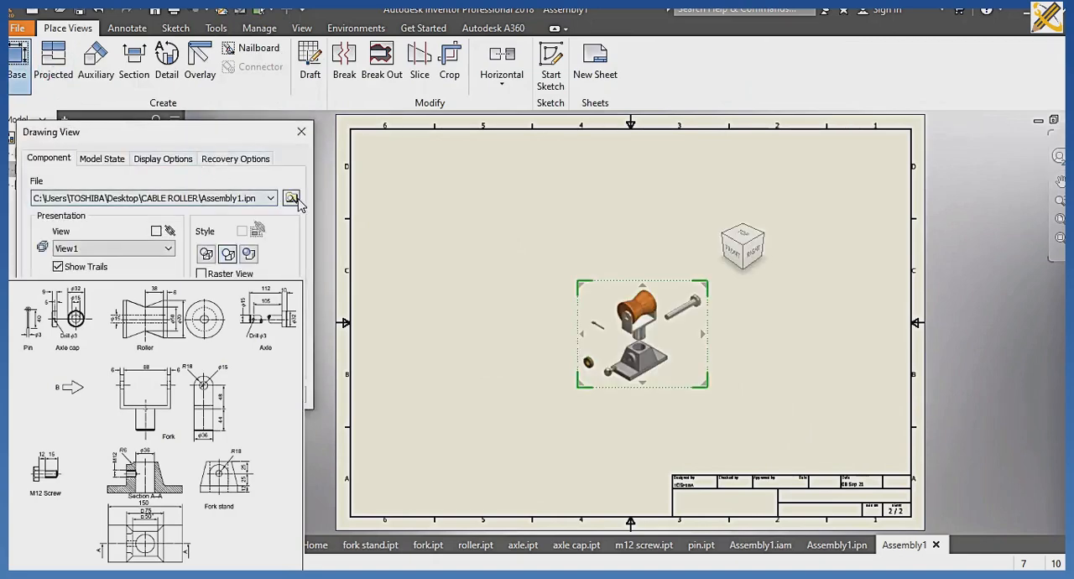
pyautogui.click(292, 198)
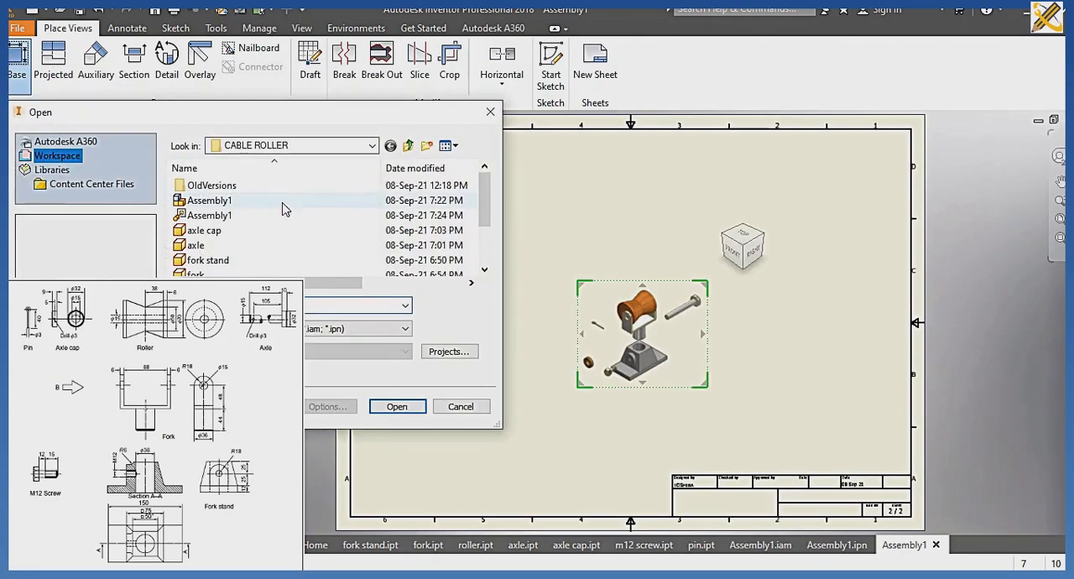
pyautogui.click(234, 201)
pyautogui.click(395, 403)
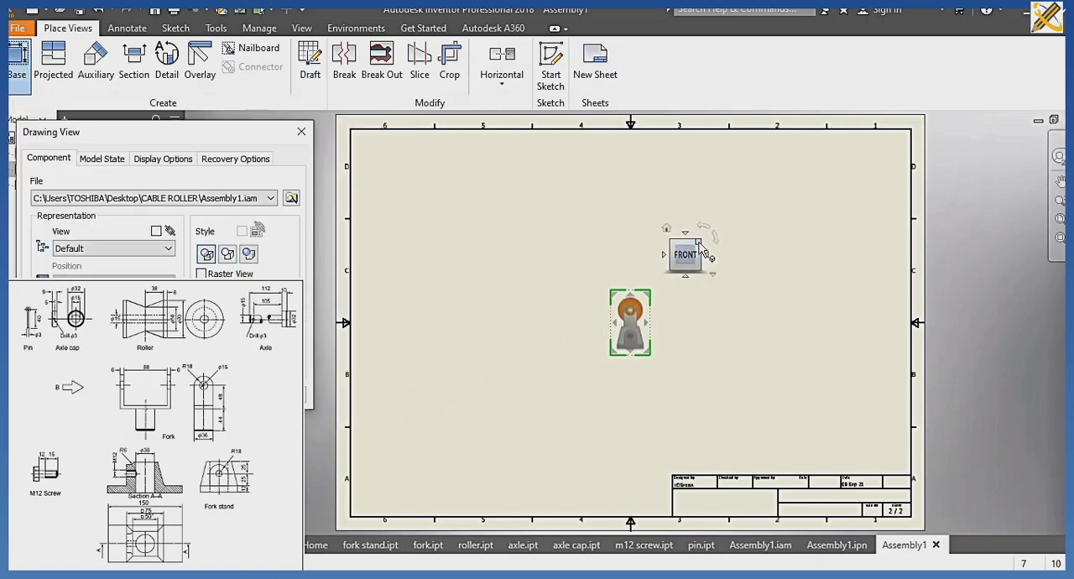
# Orient the base view isometrically from the top-front-right corner, enlarge it and place it in the sheet's upper-left area.
pyautogui.click(699, 244)
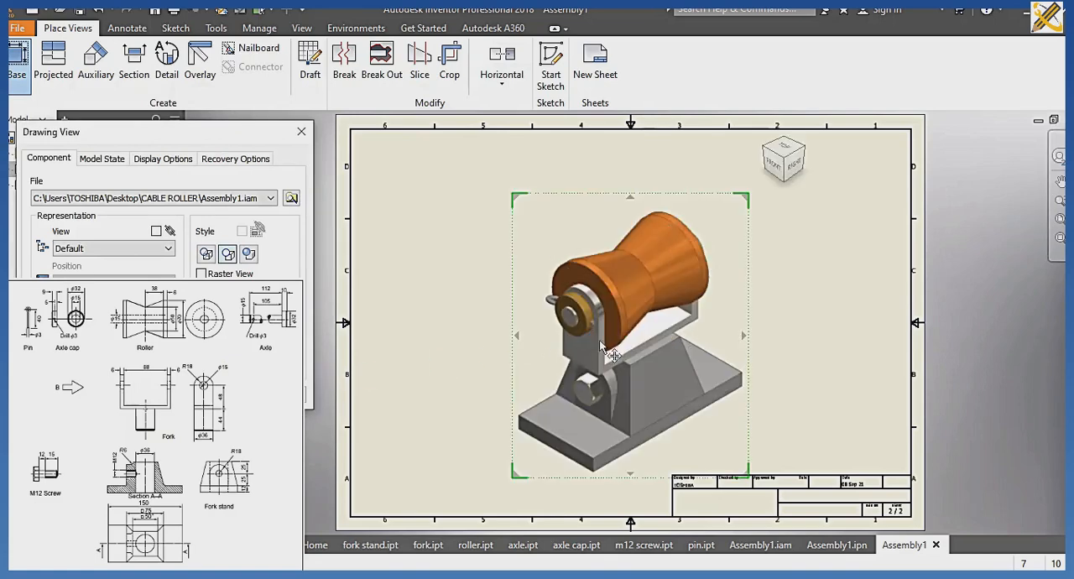
pyautogui.moveTo(618, 333); pyautogui.dragTo(464, 266)
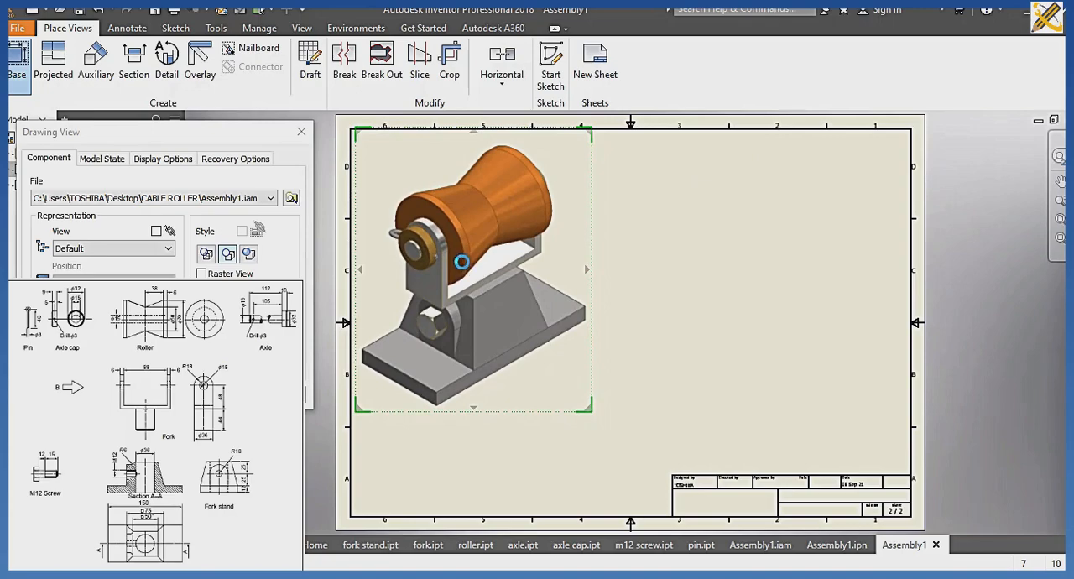
pyautogui.click(207, 395)
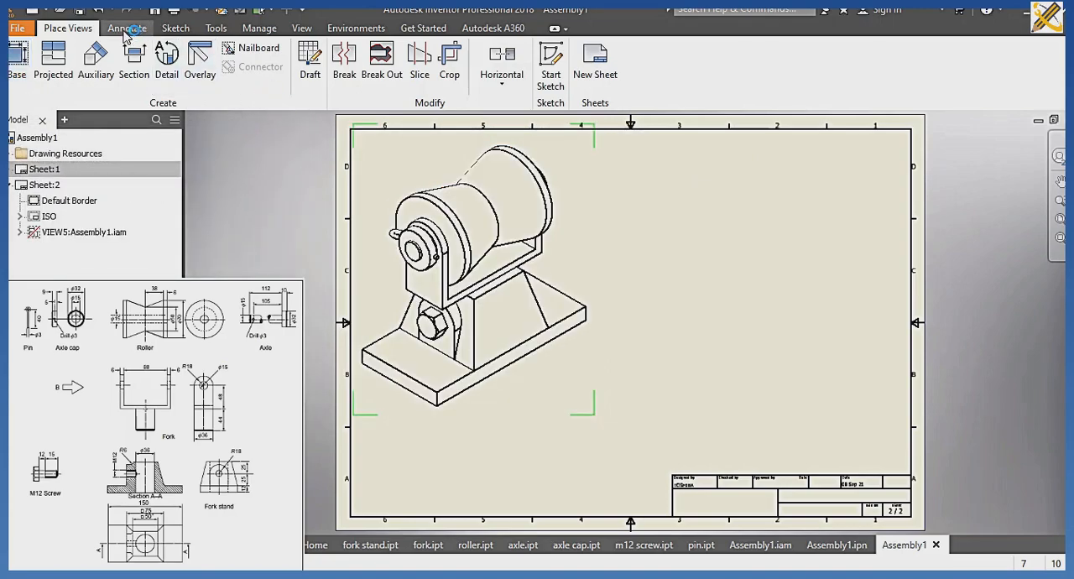
# Attach a balloon to the roller, enabling the Structured, First Level BOM view, and place it to the upper right of the assembly.
pyautogui.click(126, 28)
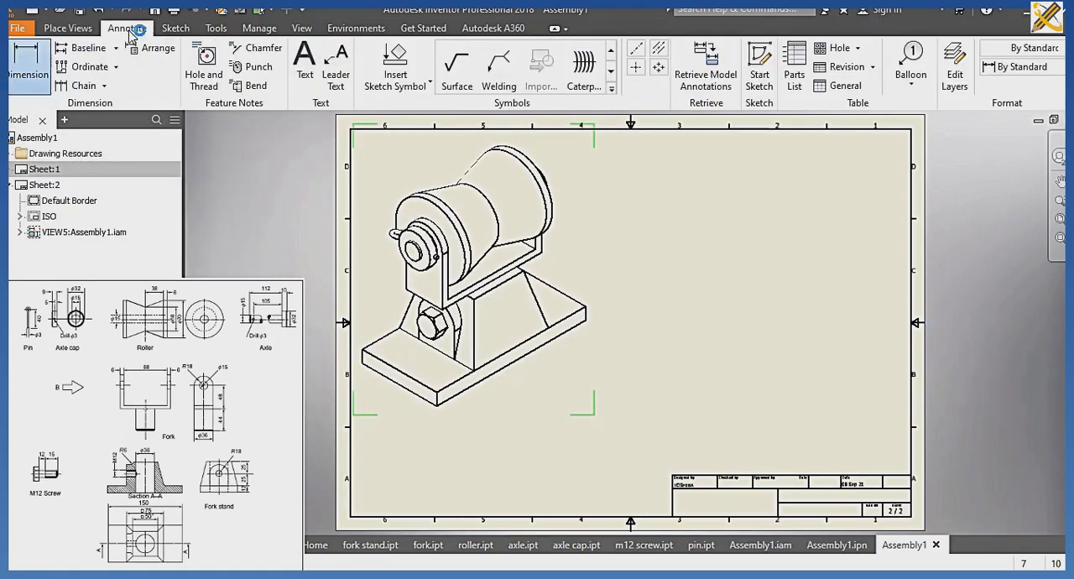
pyautogui.click(911, 61)
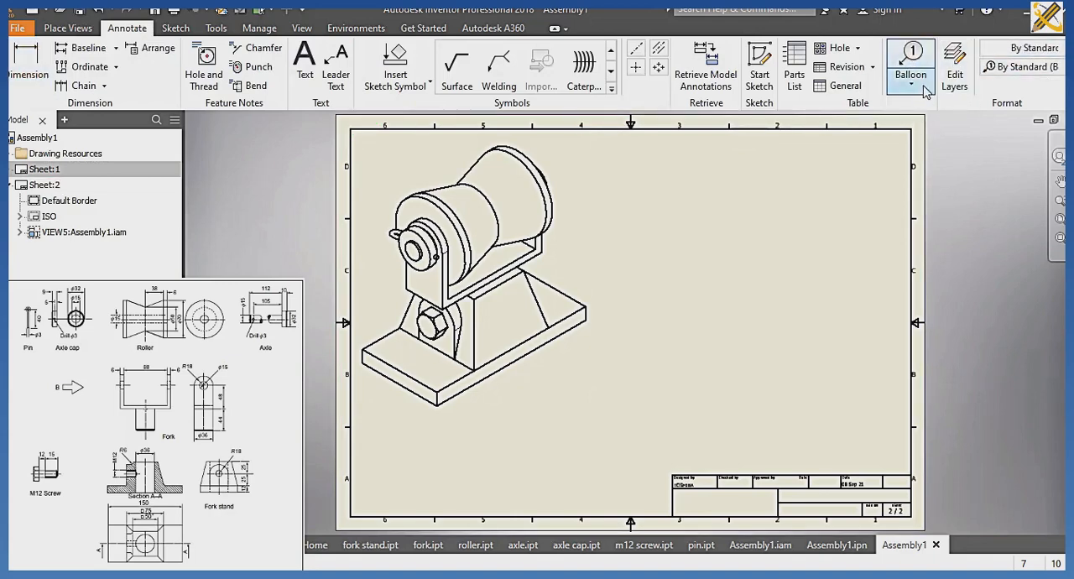
pyautogui.click(550, 198)
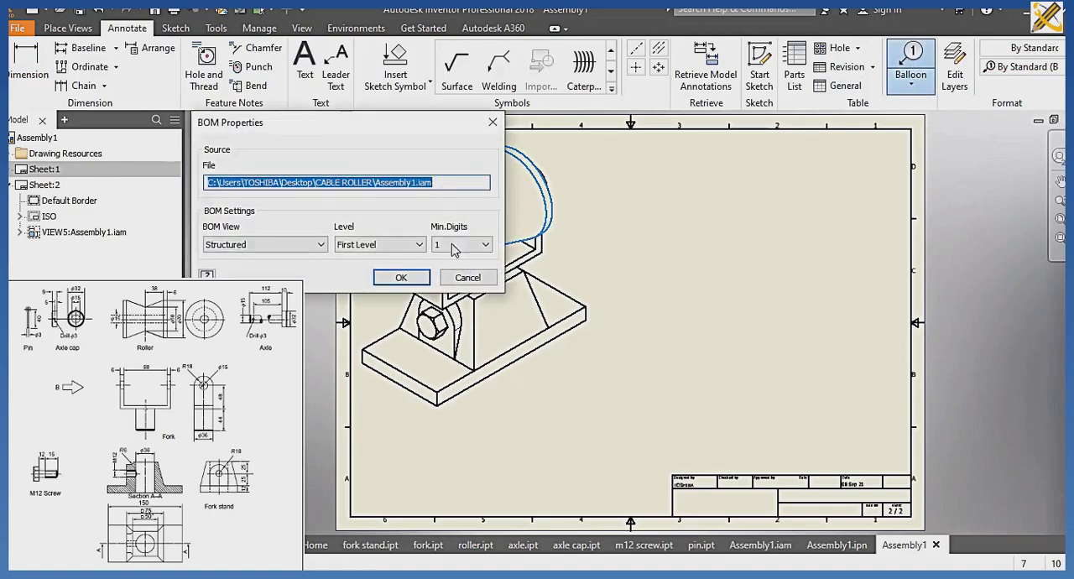
pyautogui.click(400, 280)
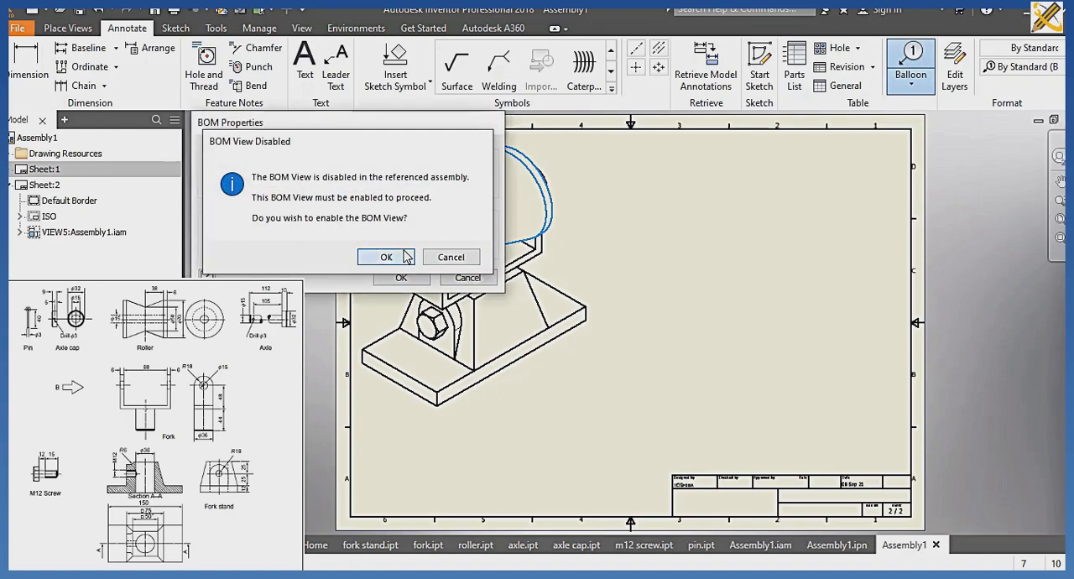
pyautogui.click(378, 254)
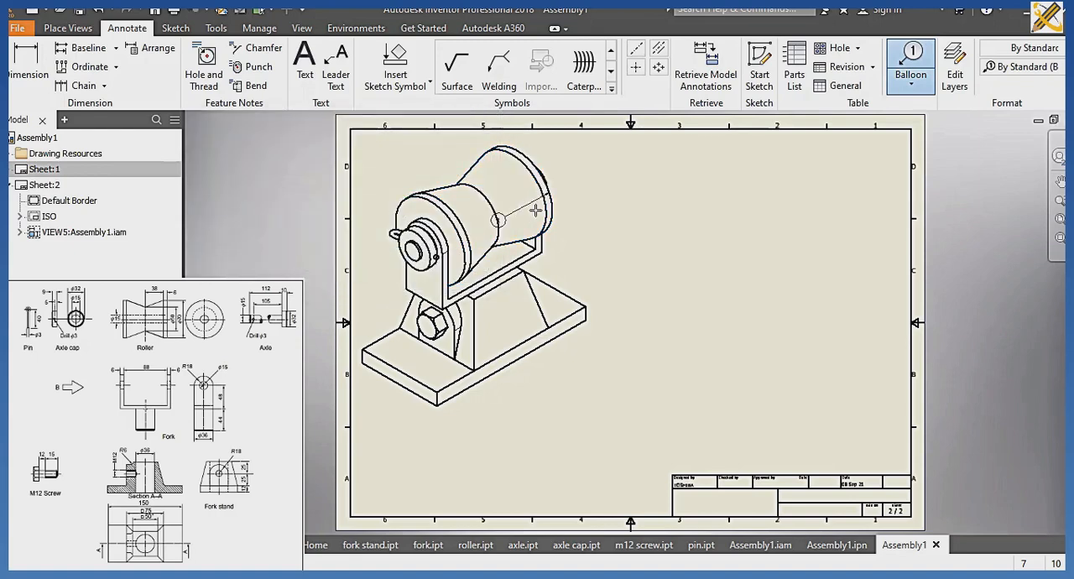
pyautogui.doubleClick(659, 167)
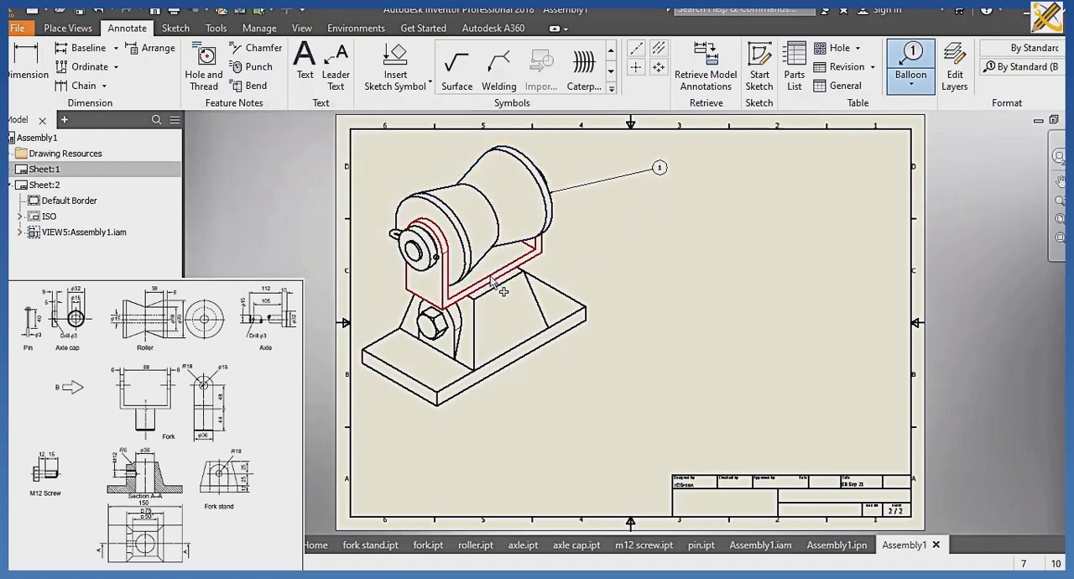
# Add balloons for the pin and the axle cap on the left side of the isometric view.
pyautogui.click(437, 256)
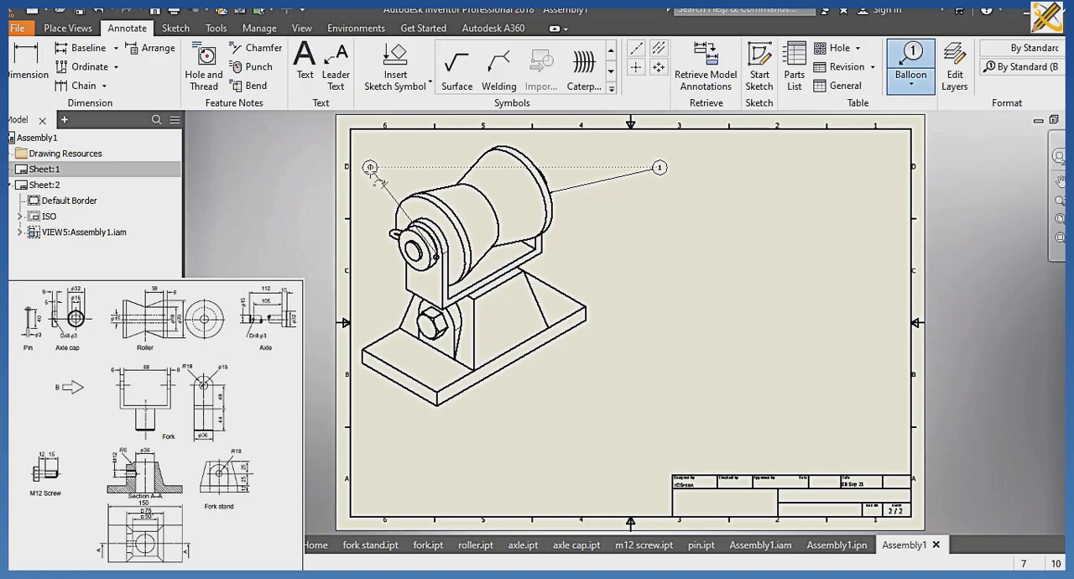
pyautogui.doubleClick(363, 179)
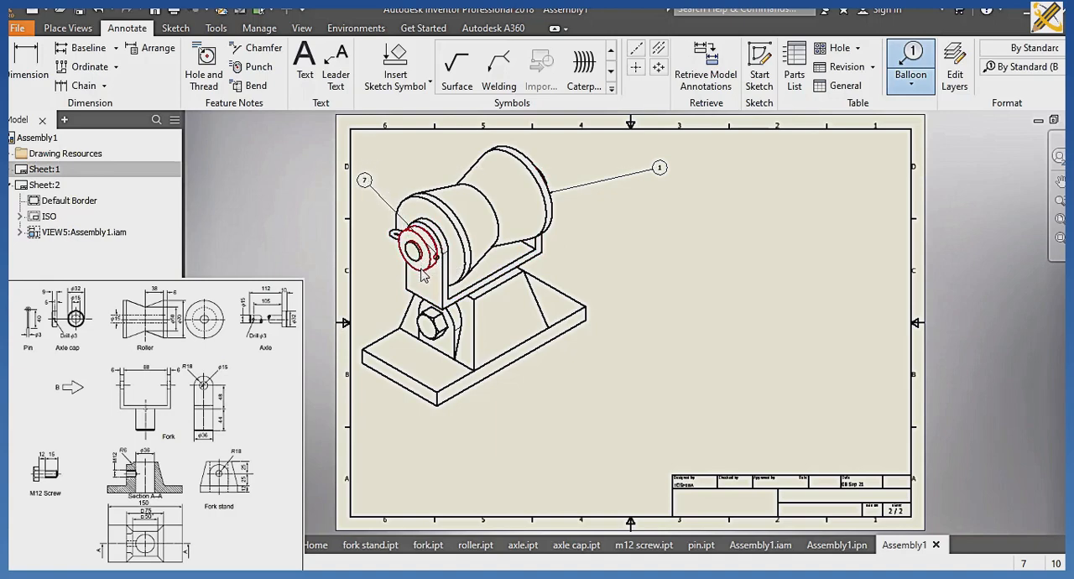
pyautogui.doubleClick(383, 290)
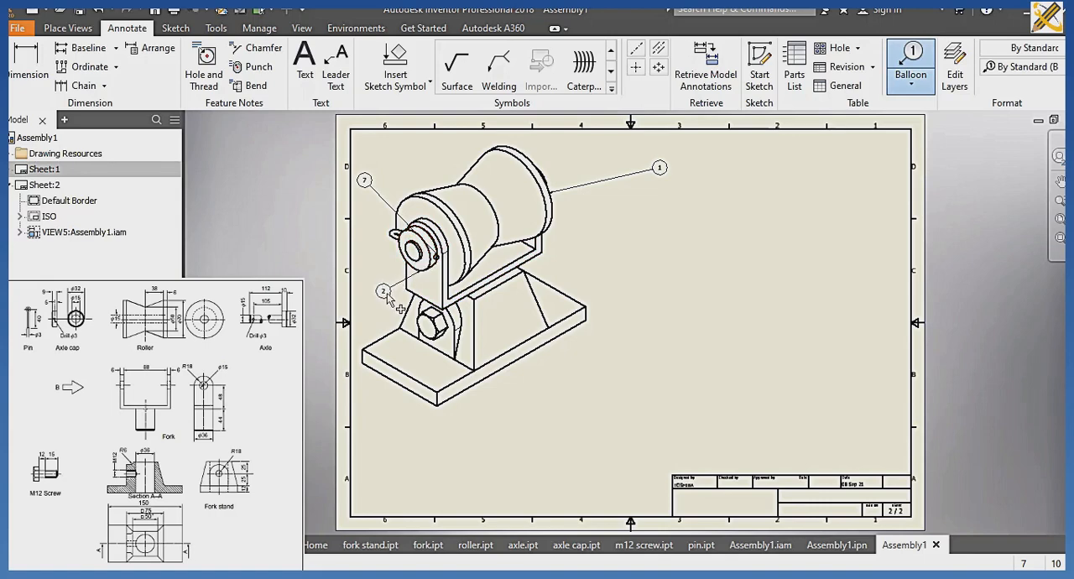
# Add balloons for the M12 screw below the assembly and the fork stand to its right.
pyautogui.click(426, 339)
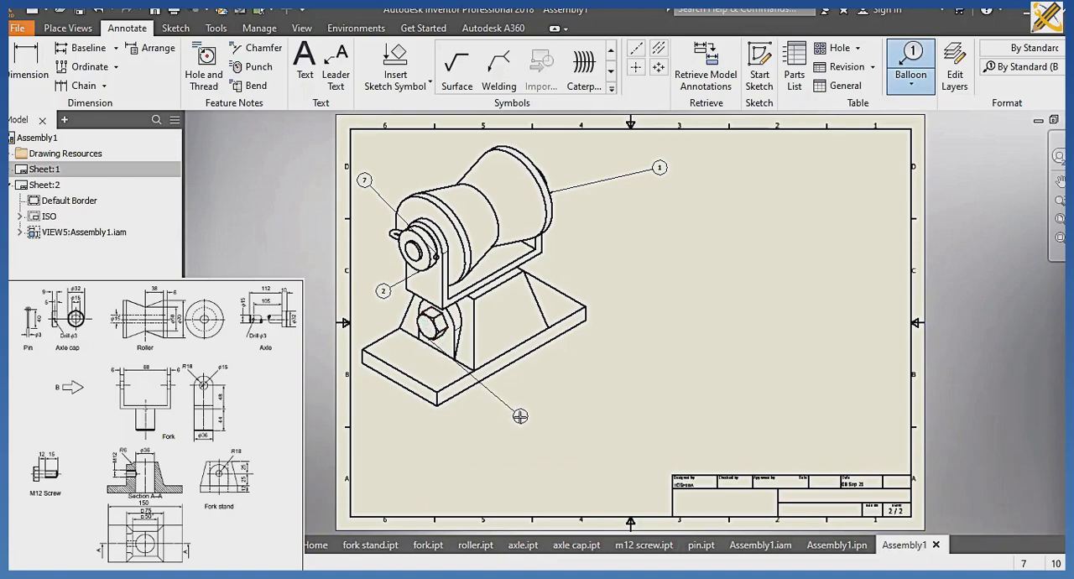
pyautogui.click(520, 416)
pyautogui.click(547, 329)
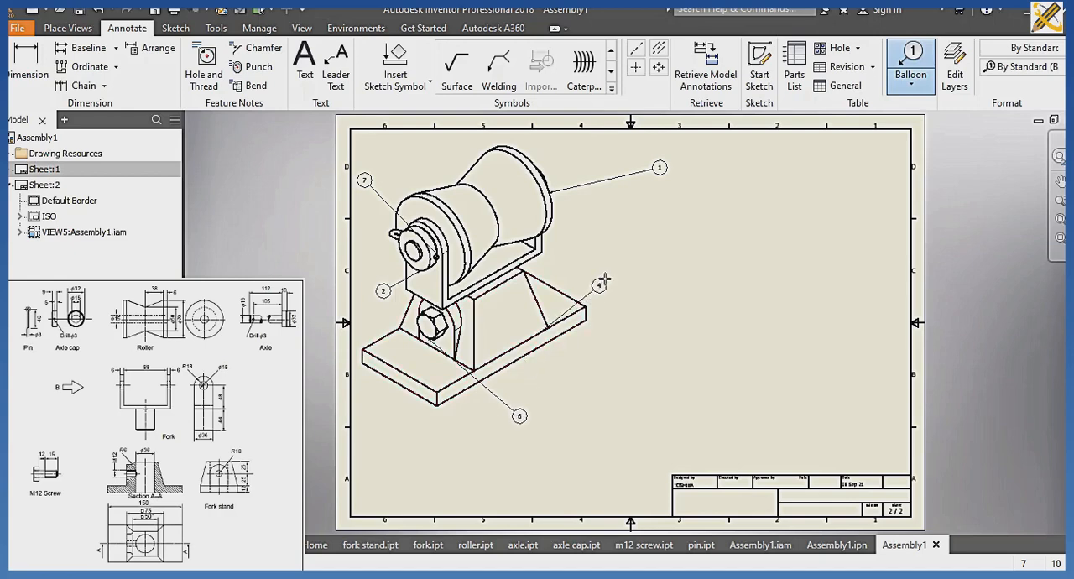
# Place the fork stand's balloon, and add balloons for the axle at its end face and for the fork beside the roller.
pyautogui.click(618, 263)
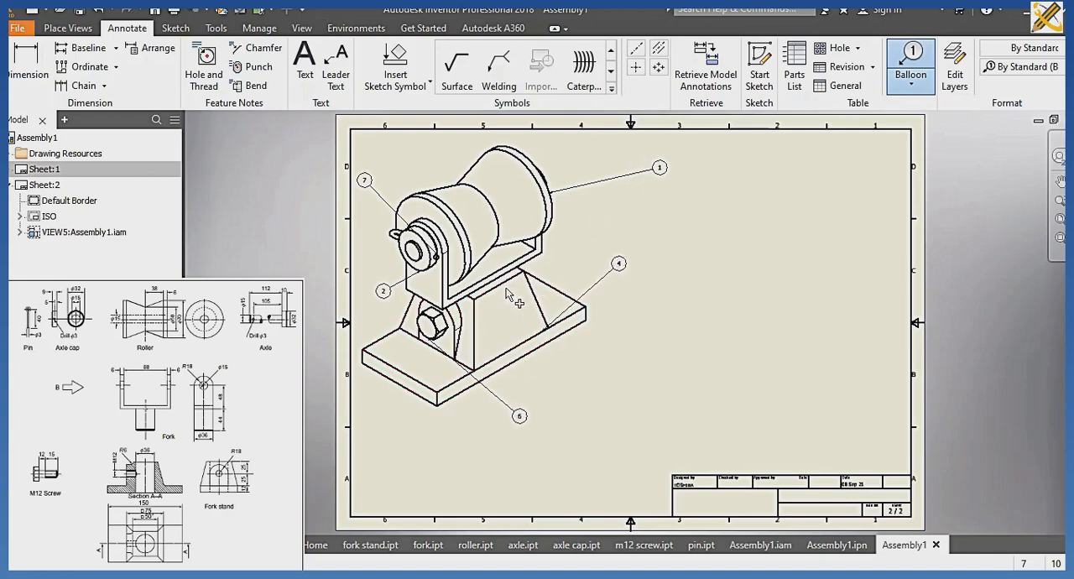
pyautogui.click(435, 256)
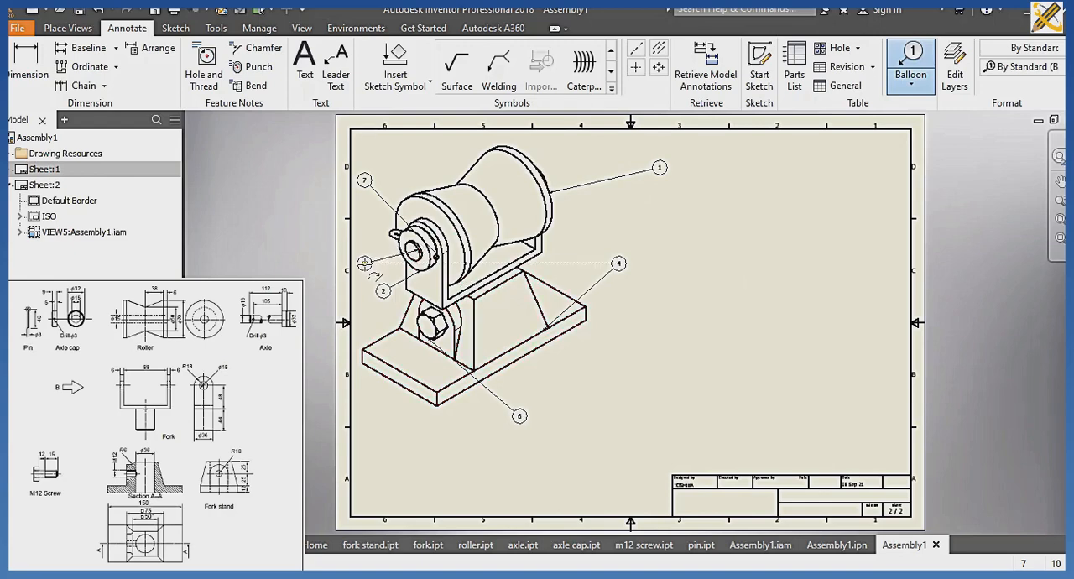
pyautogui.doubleClick(364, 262)
pyautogui.click(542, 250)
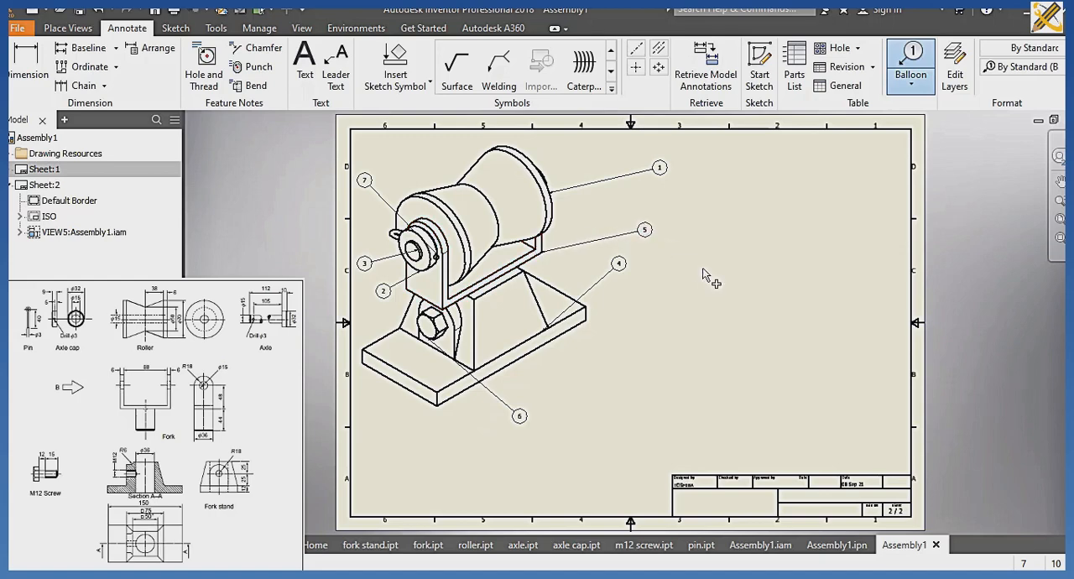
# Insert a parts list sourced from the Assembly1 assembly file and place it directly above the title block.
pyautogui.click(795, 77)
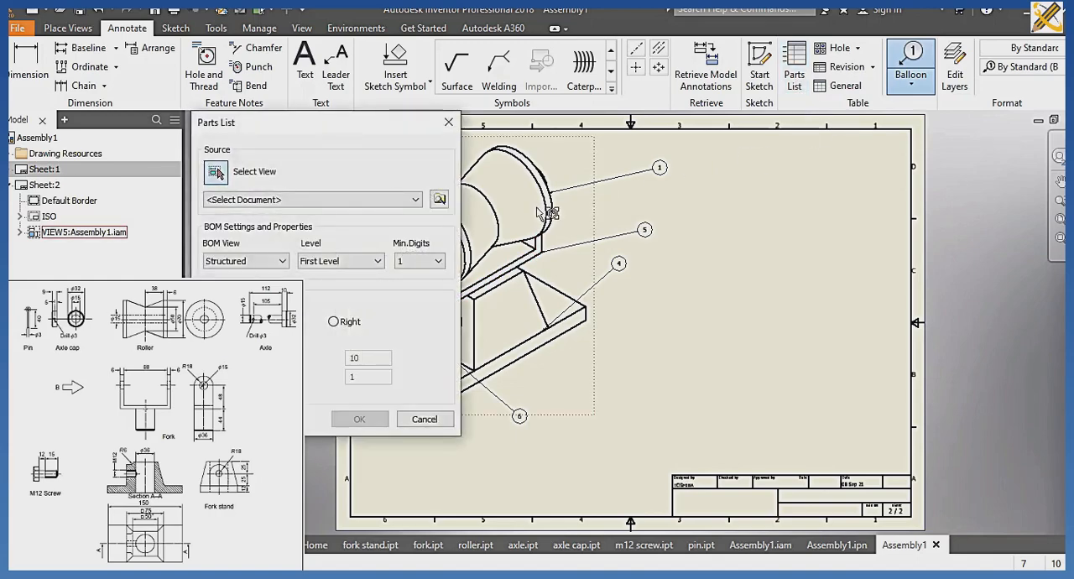
pyautogui.click(441, 200)
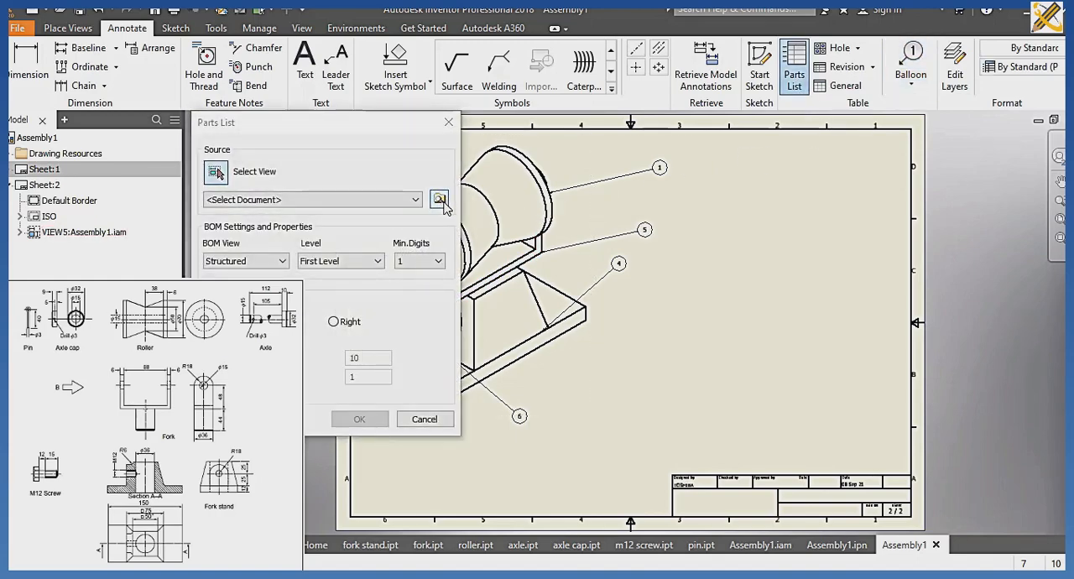
pyautogui.click(334, 211)
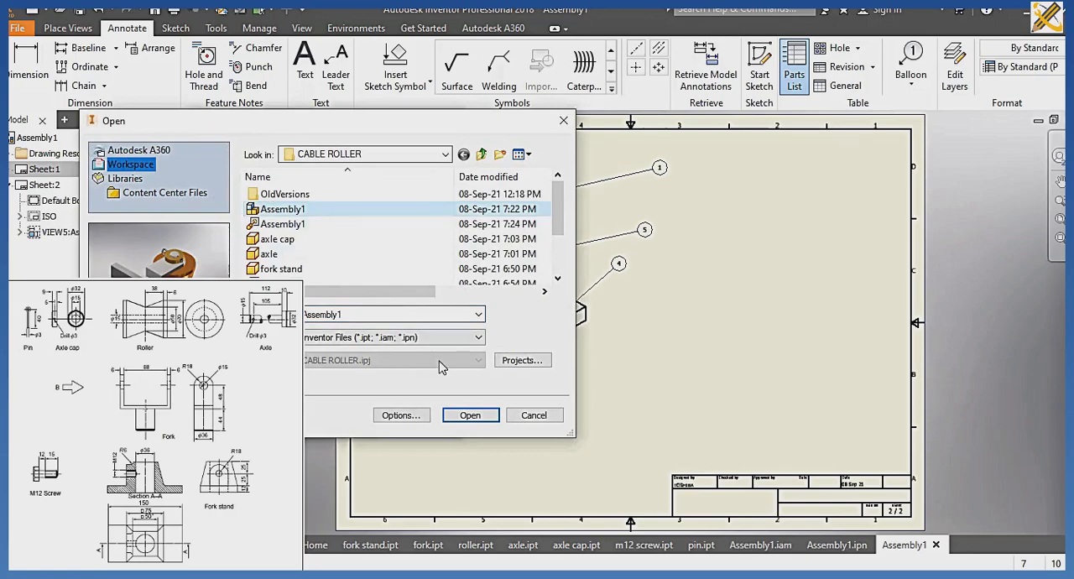
pyautogui.click(467, 416)
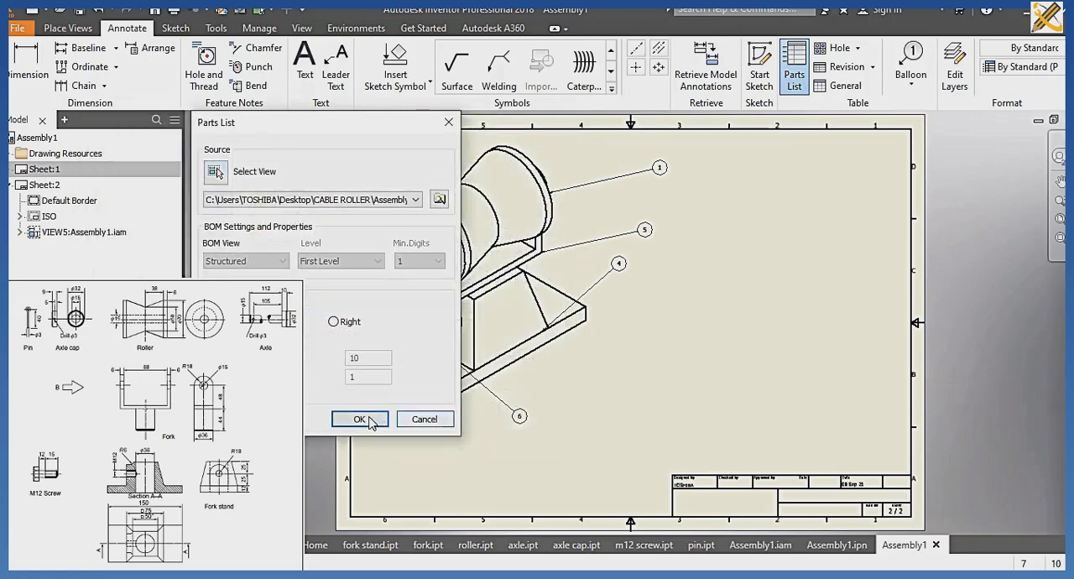
pyautogui.click(369, 416)
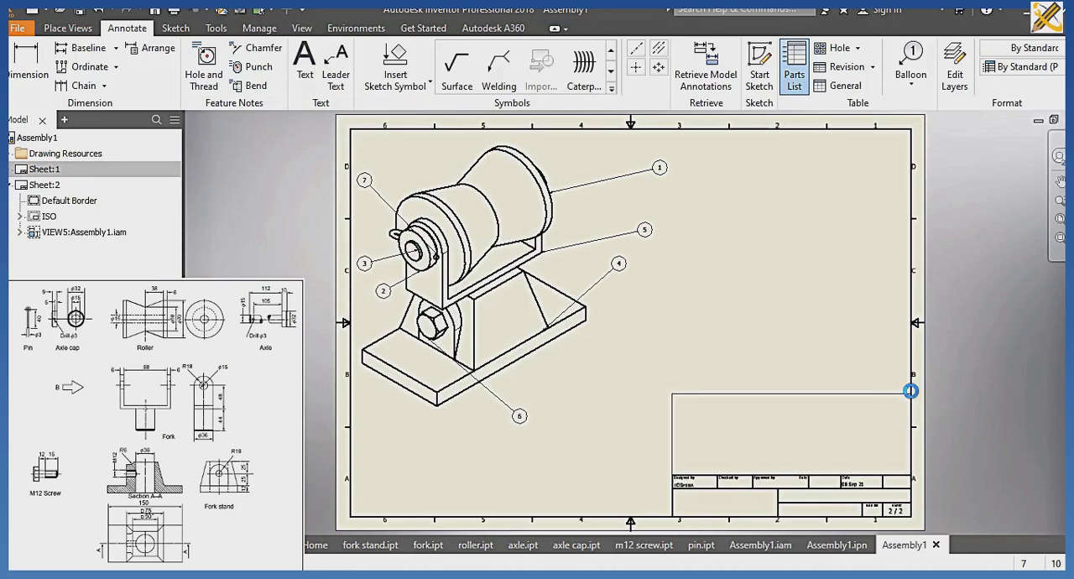
pyautogui.click(911, 391)
# Change the parts list's PART NUMBER column heading to PART NAME.
pyautogui.doubleClick(877, 394)
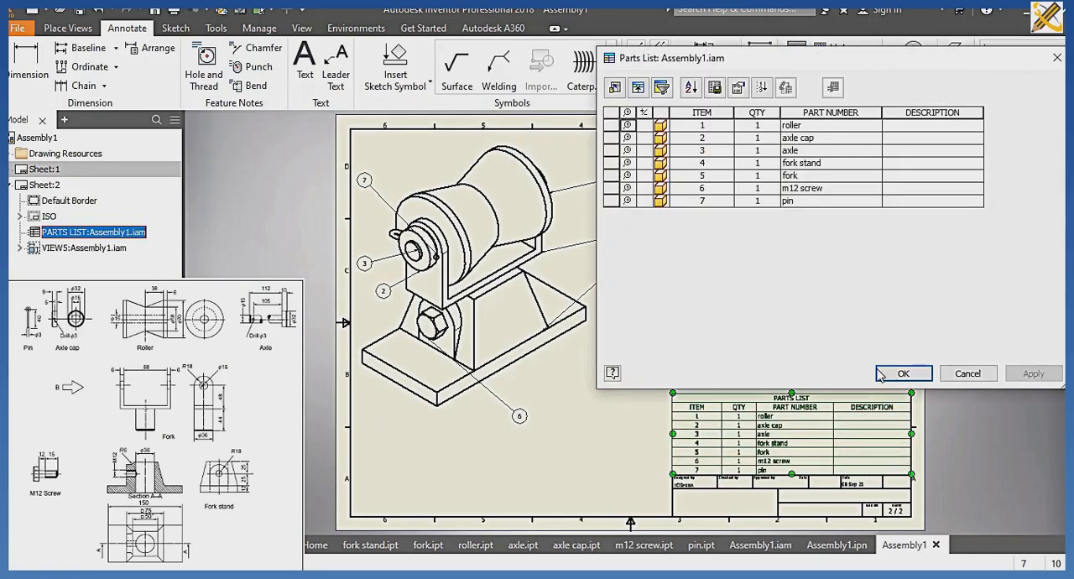
pyautogui.click(845, 112)
pyautogui.rightClick(844, 118)
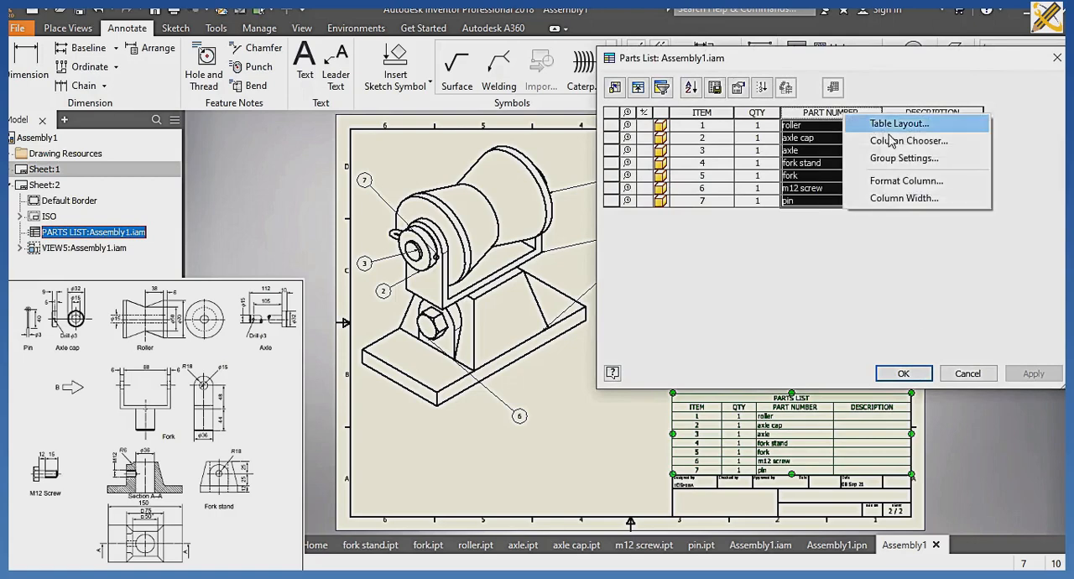
pyautogui.click(899, 181)
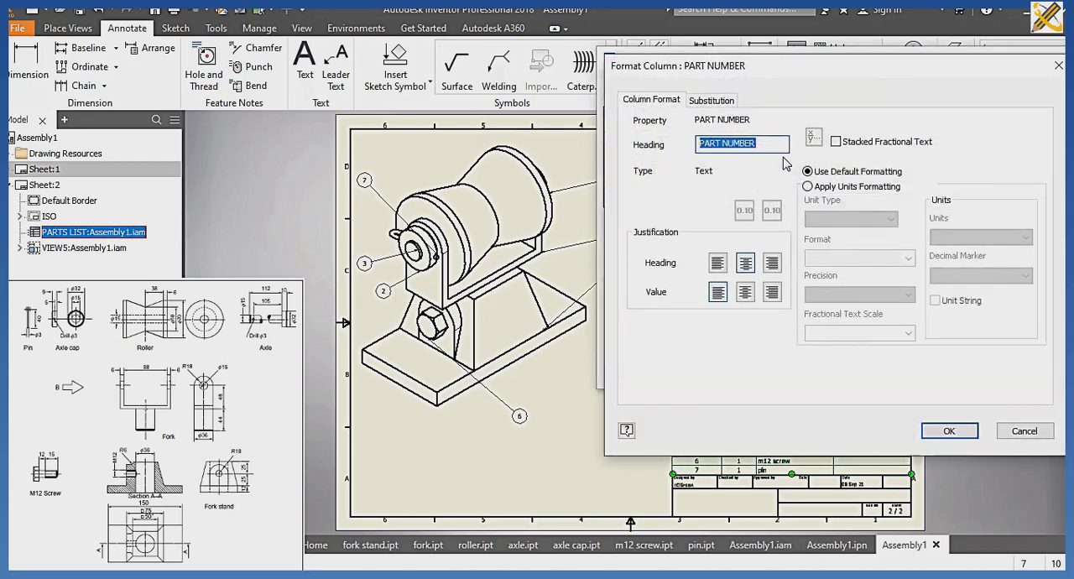
pyautogui.write('PART ')
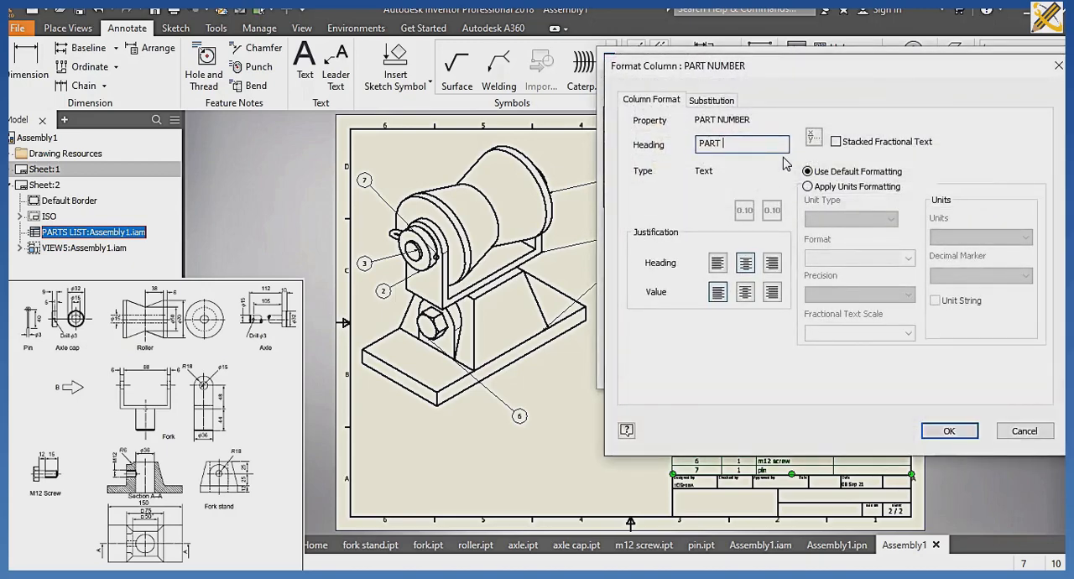
pyautogui.write('NAME')
pyautogui.click(939, 429)
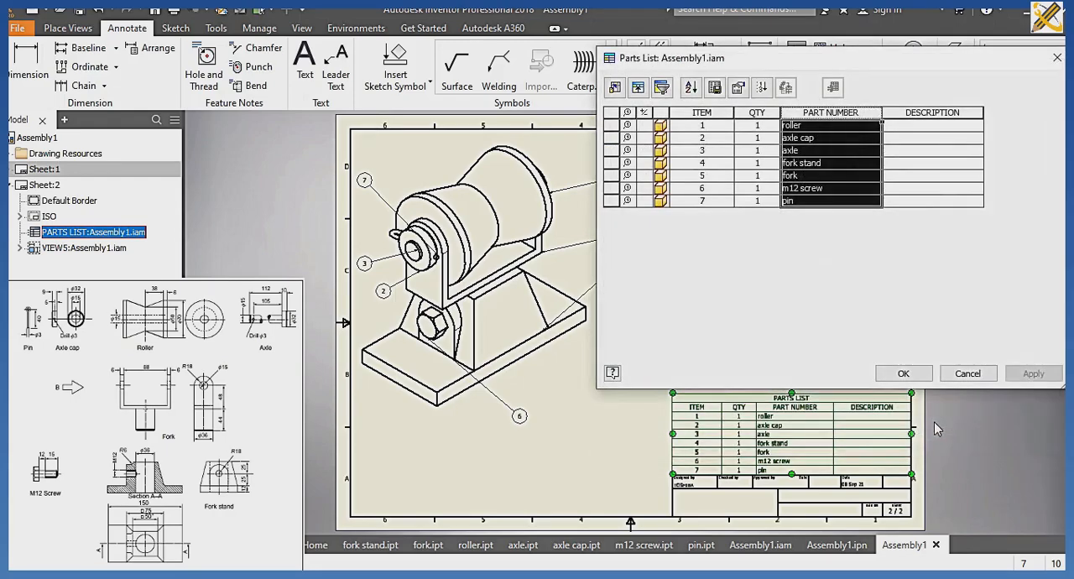
# Enter LATHE OPERATION as the parts list description for both the roller and the axle cap.
pyautogui.click(906, 128)
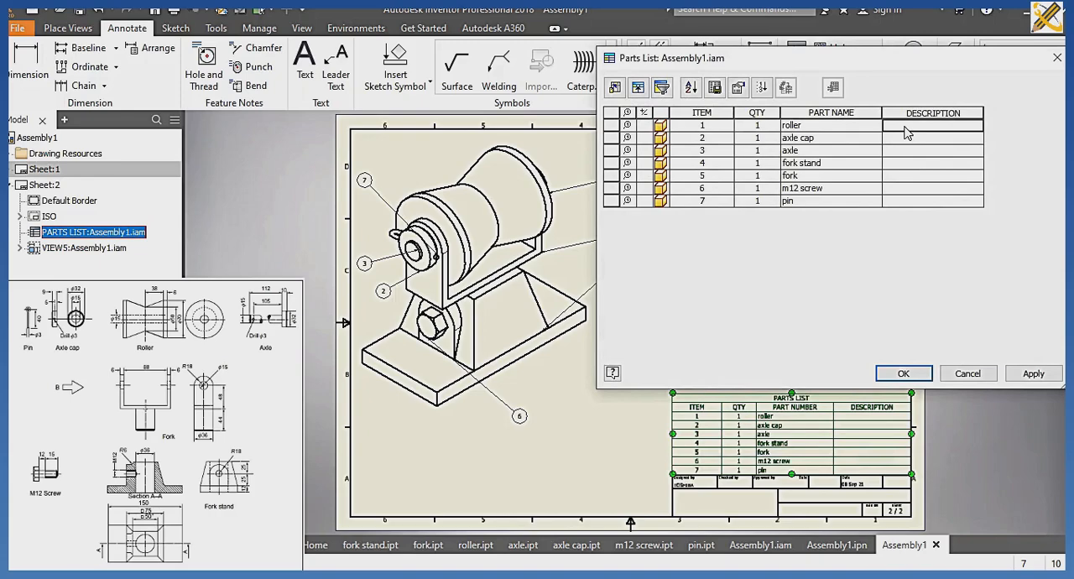
pyautogui.moveTo(813, 65)
pyautogui.mouseDown()
pyautogui.moveTo(859, 191)
pyautogui.moveTo(913, 262)
pyautogui.moveTo(746, 132)
pyautogui.mouseUp()
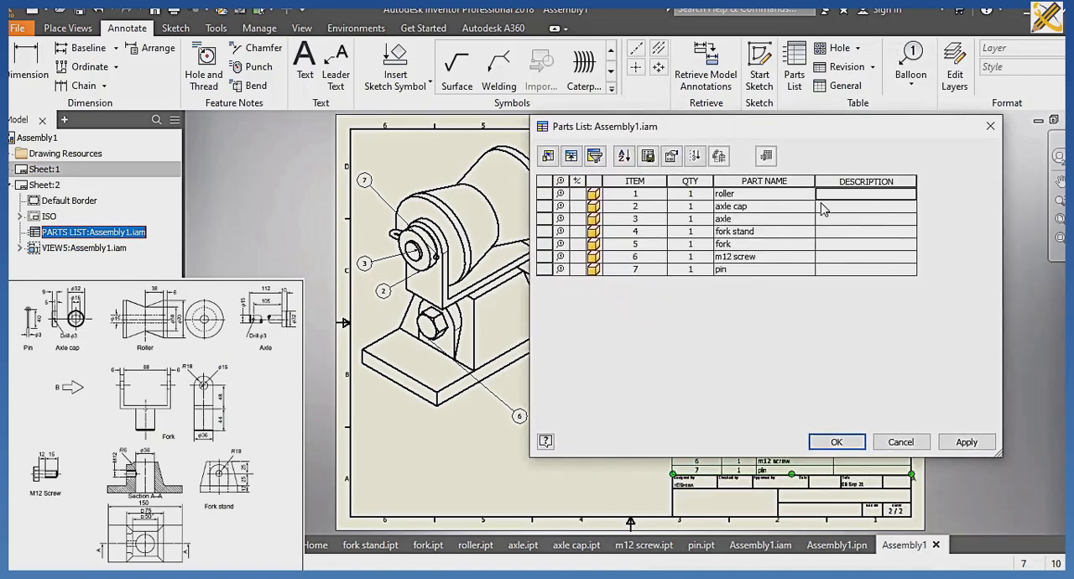
pyautogui.write('LATHE OPERATION')
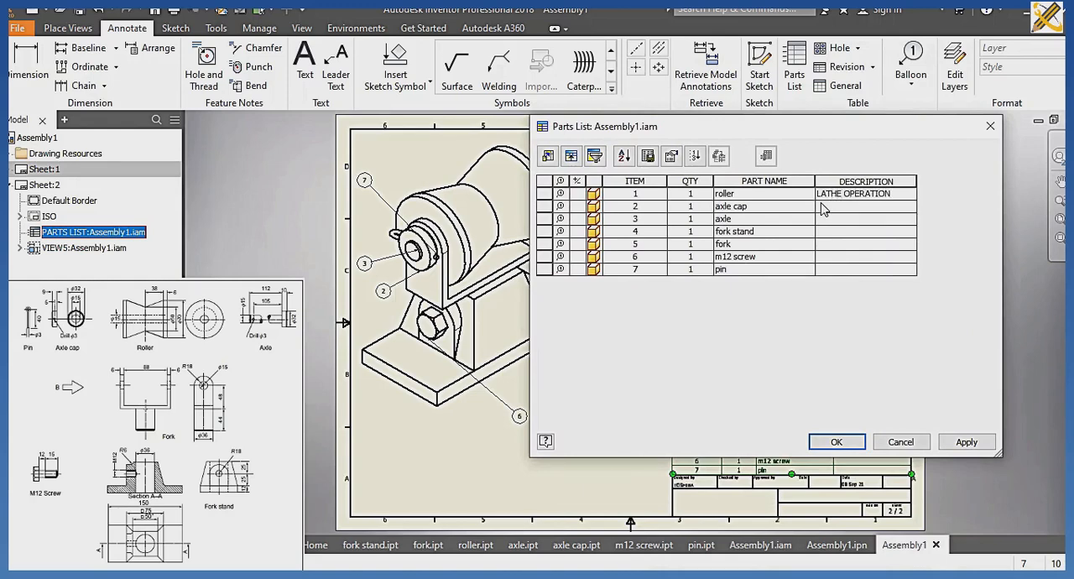
pyautogui.click(823, 206)
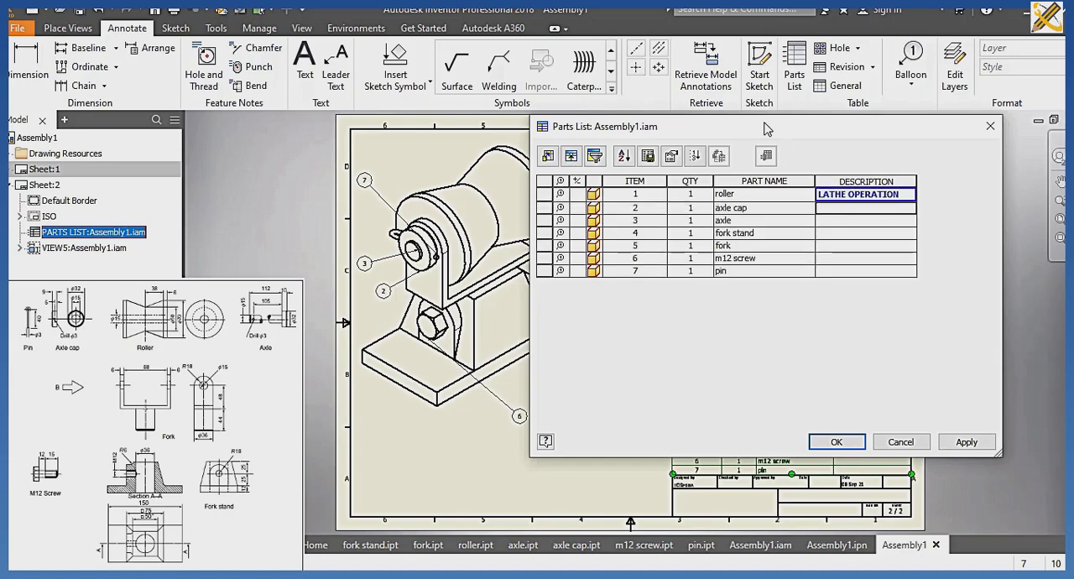
pyautogui.moveTo(767, 126)
pyautogui.mouseDown()
pyautogui.moveTo(867, 238)
pyautogui.moveTo(890, 281)
pyautogui.moveTo(823, 190)
pyautogui.moveTo(757, 140)
pyautogui.mouseUp()
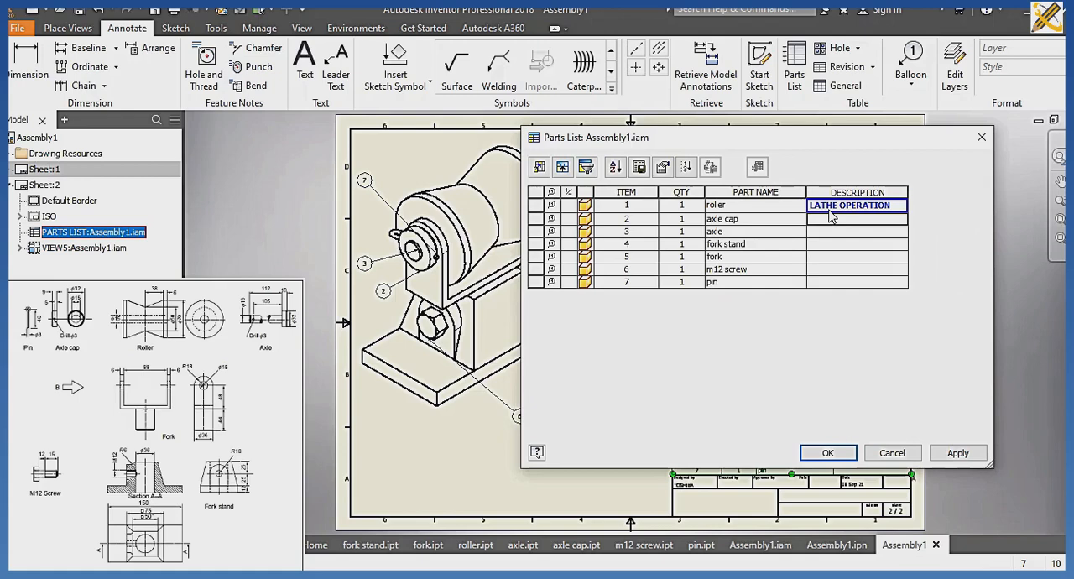
pyautogui.click(828, 216)
pyautogui.write('LATHE OPERATION')
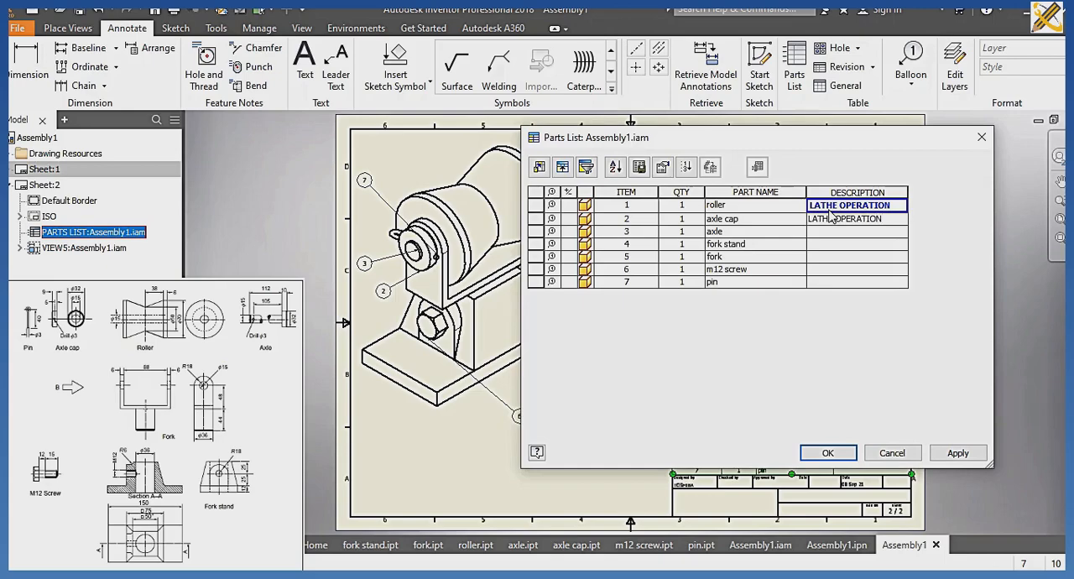
pyautogui.press('Return')
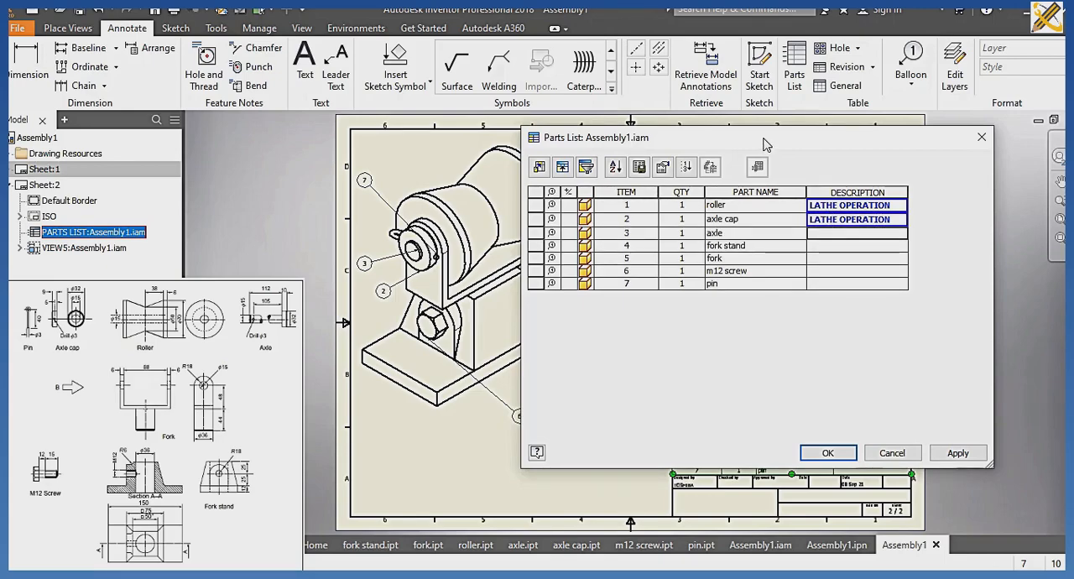
# Set the axle's description to TURNING and the fork stand's description to MILLING AND LATHE OPERATION.
pyautogui.moveTo(763, 144); pyautogui.dragTo(747, 178)
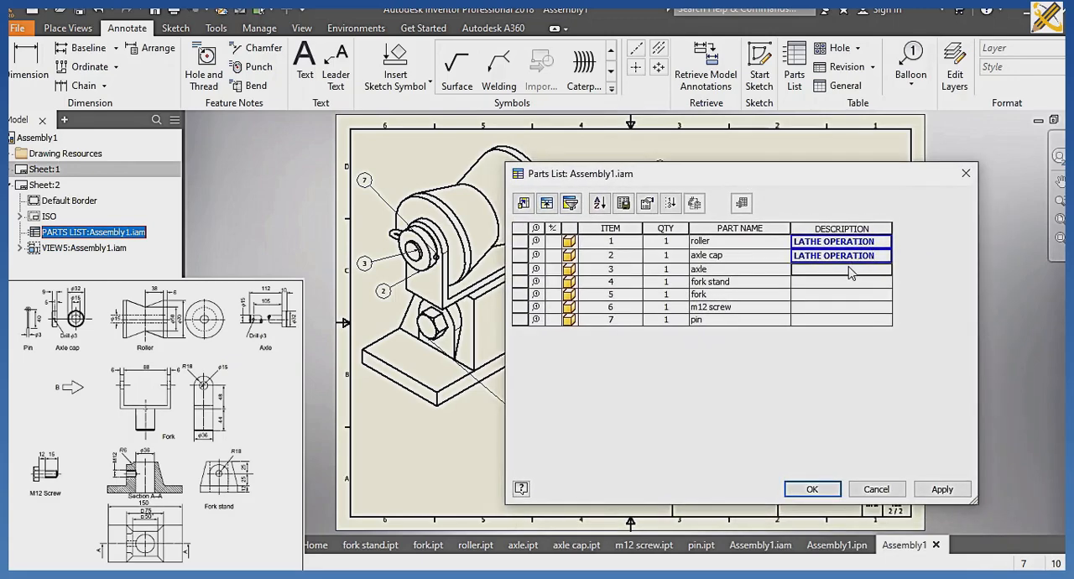
pyautogui.write('TU')
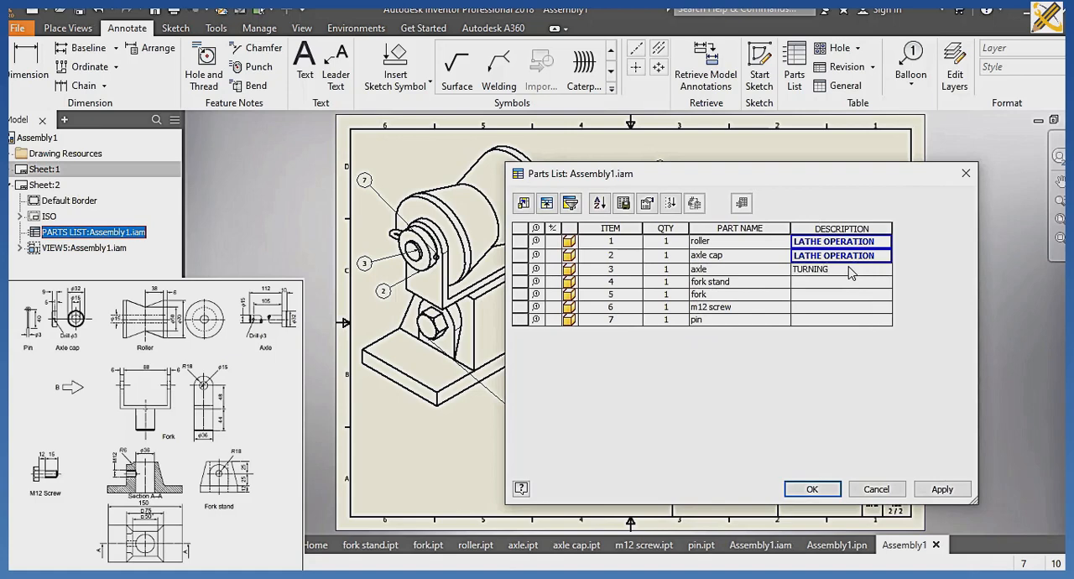
pyautogui.write('RNING')
pyautogui.press('Return')
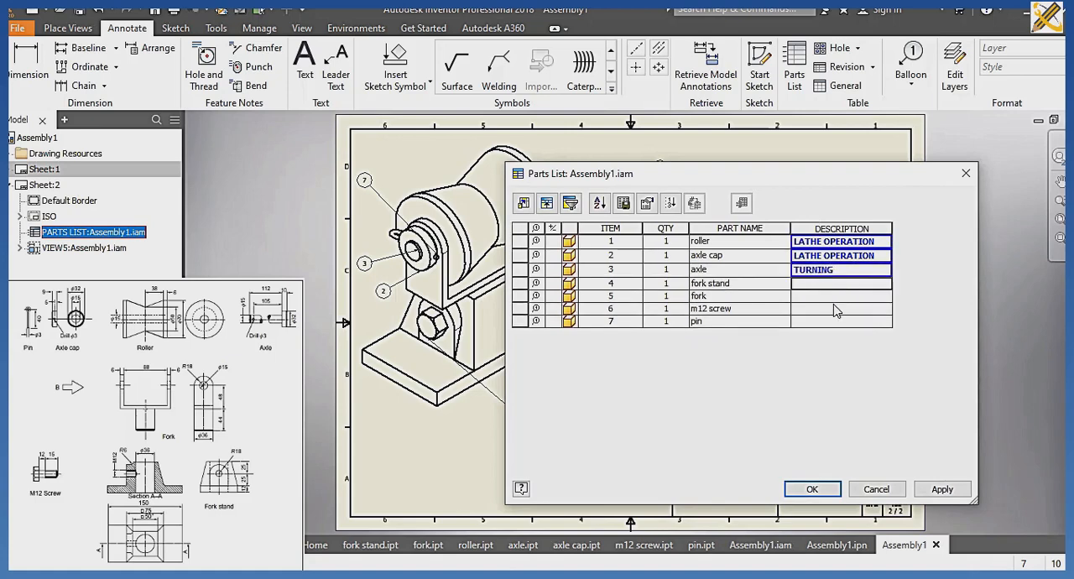
pyautogui.write('MILLING AND LATHE')
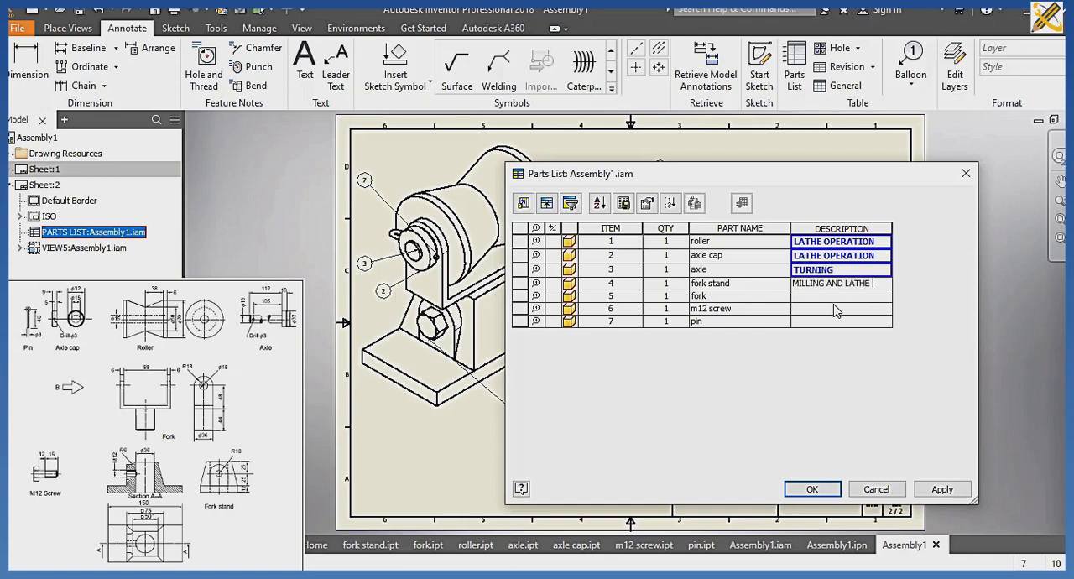
pyautogui.write('OPERAT')
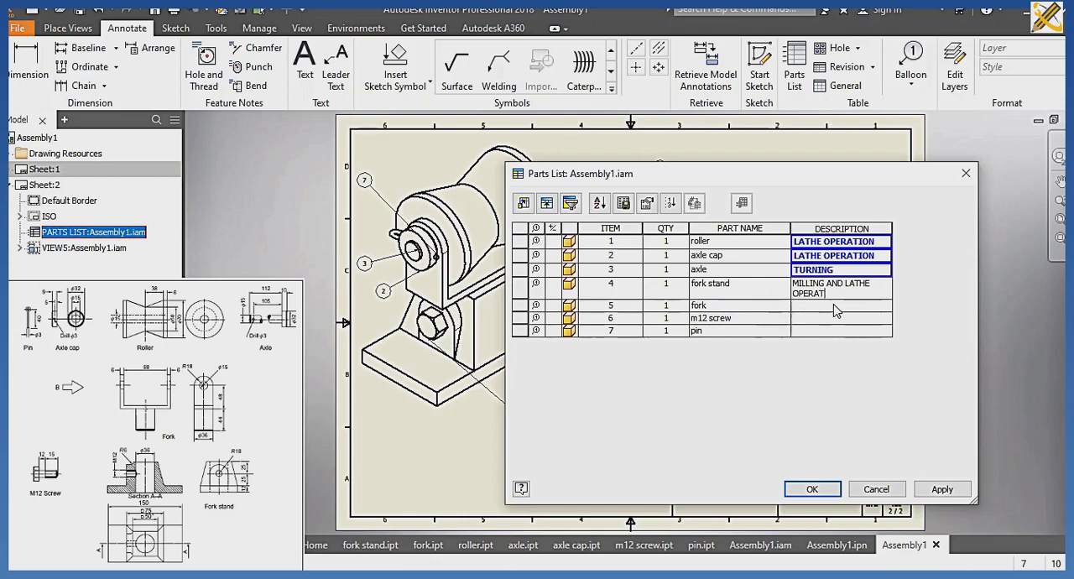
pyautogui.write('ION')
pyautogui.click(836, 310)
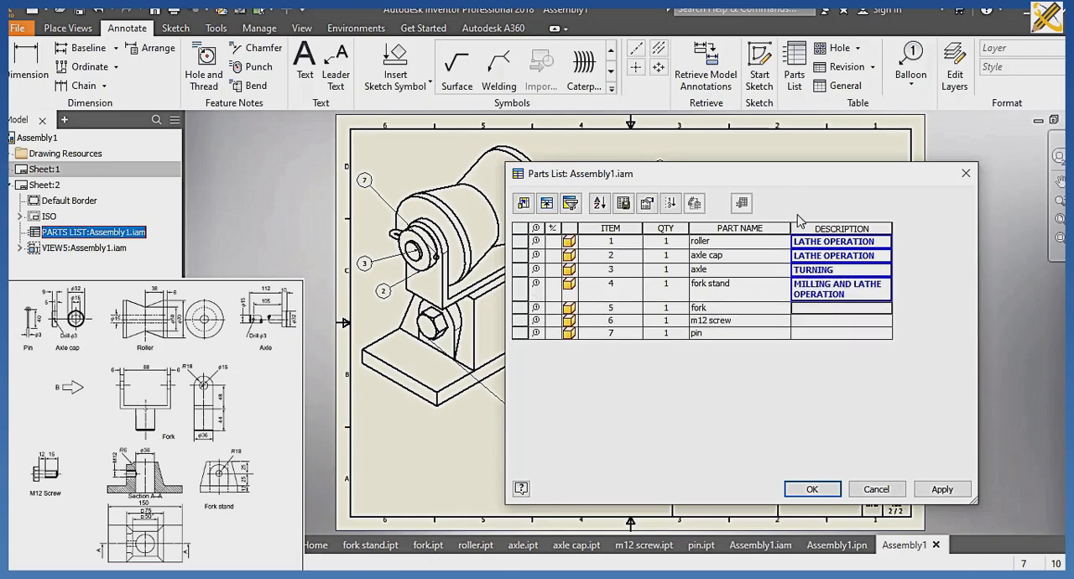
# Describe the fork as MILLING AND DRILLING and the m12 screw as THREADING.
pyautogui.write('MILLING AND DRILLING')
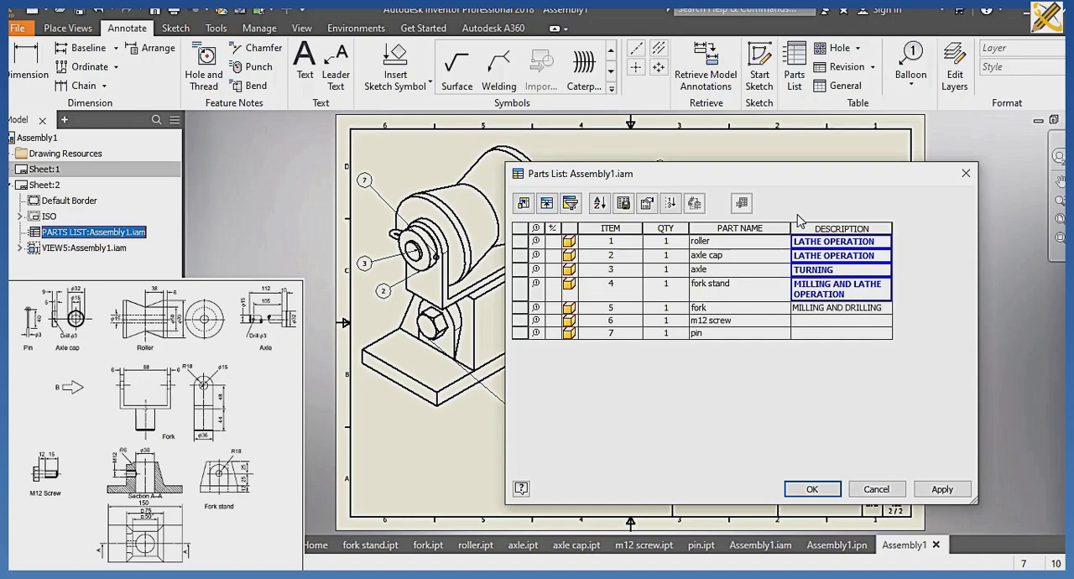
pyautogui.click(810, 325)
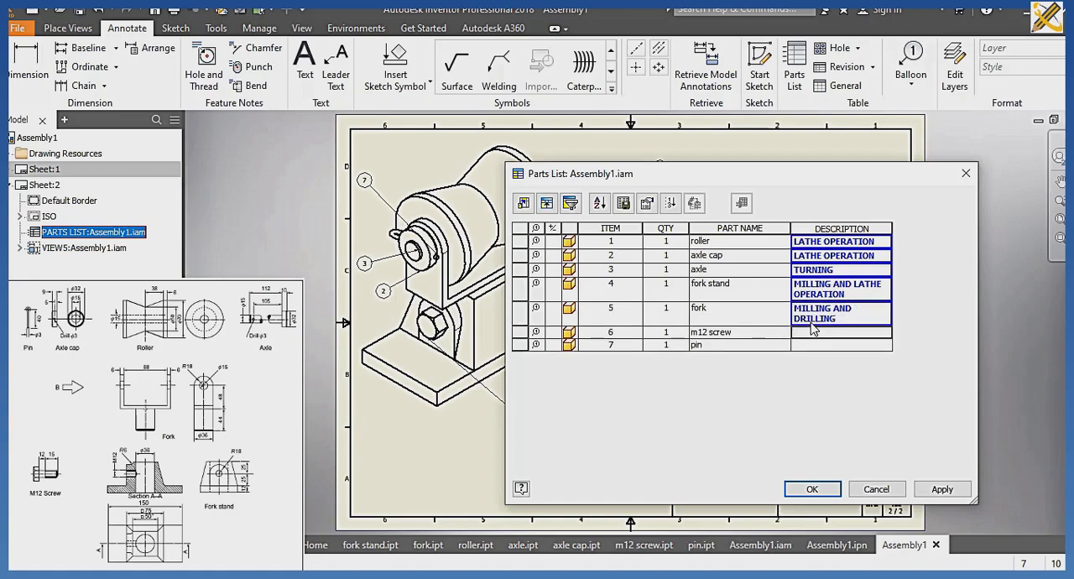
pyautogui.write('THREADING')
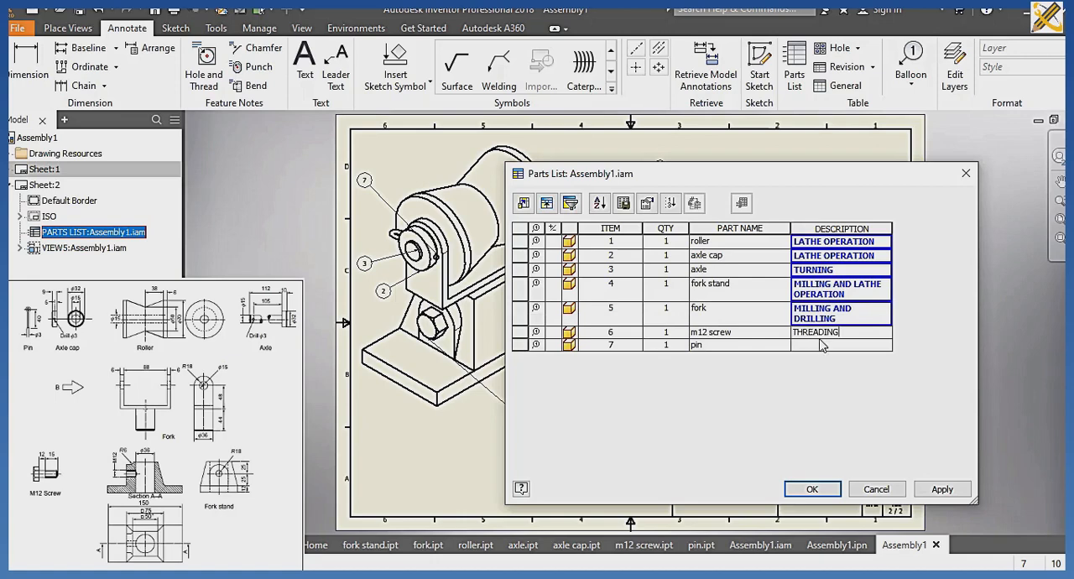
# Describe the pin as LATHE OPERATION, then apply the edits and move the parts list up to rest on the title block.
pyautogui.click(822, 347)
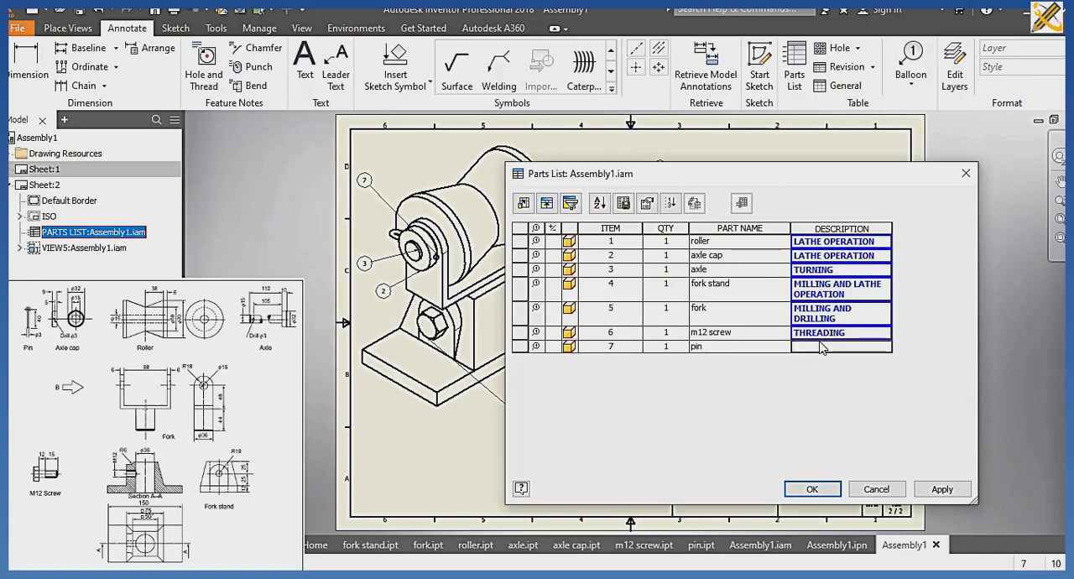
pyautogui.write('LATHE OPERATION')
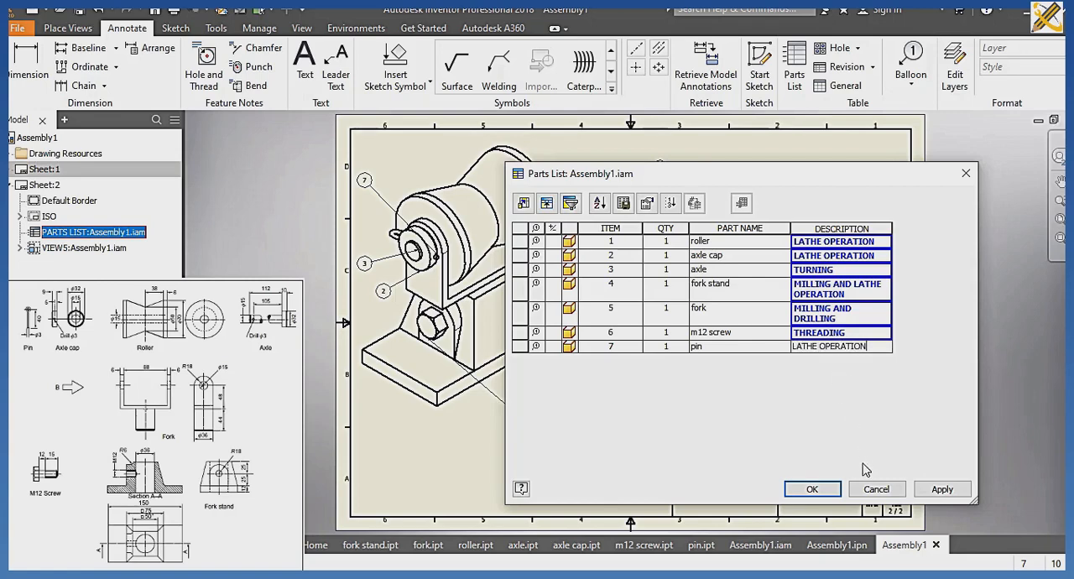
pyautogui.click(830, 489)
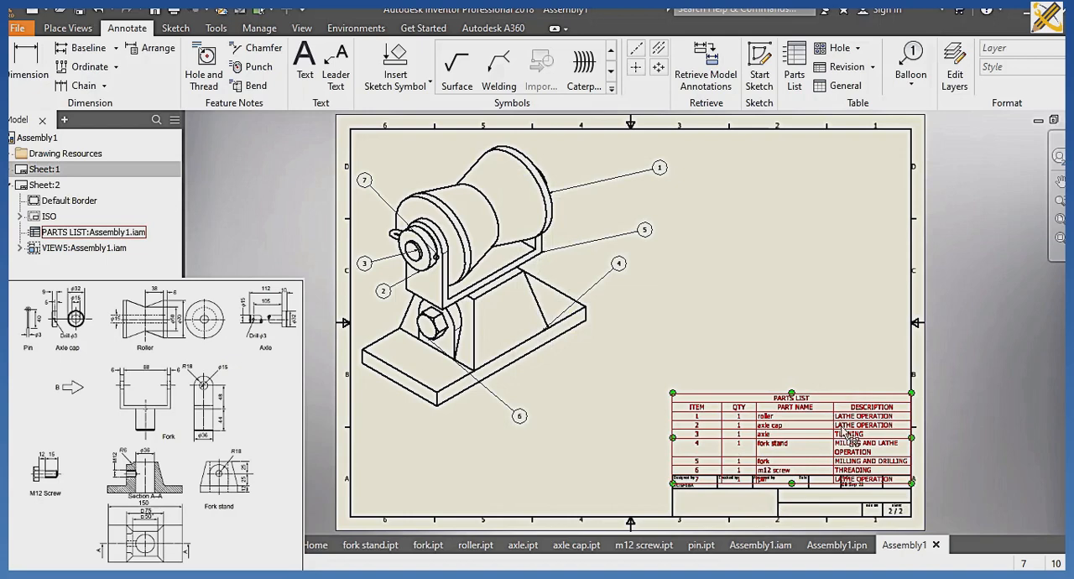
pyautogui.moveTo(847, 434); pyautogui.dragTo(842, 413)
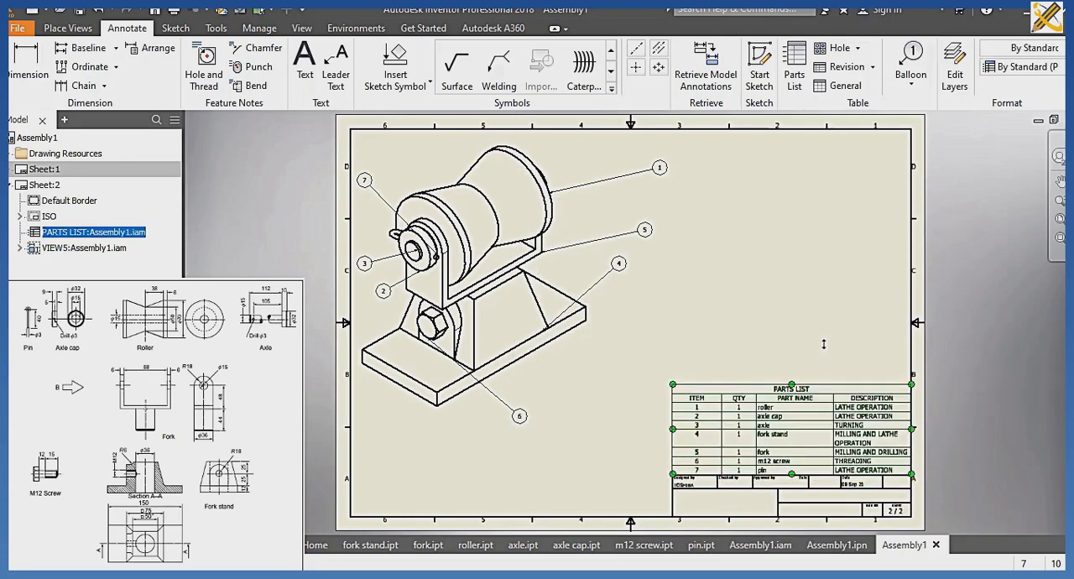
pyautogui.click(823, 344)
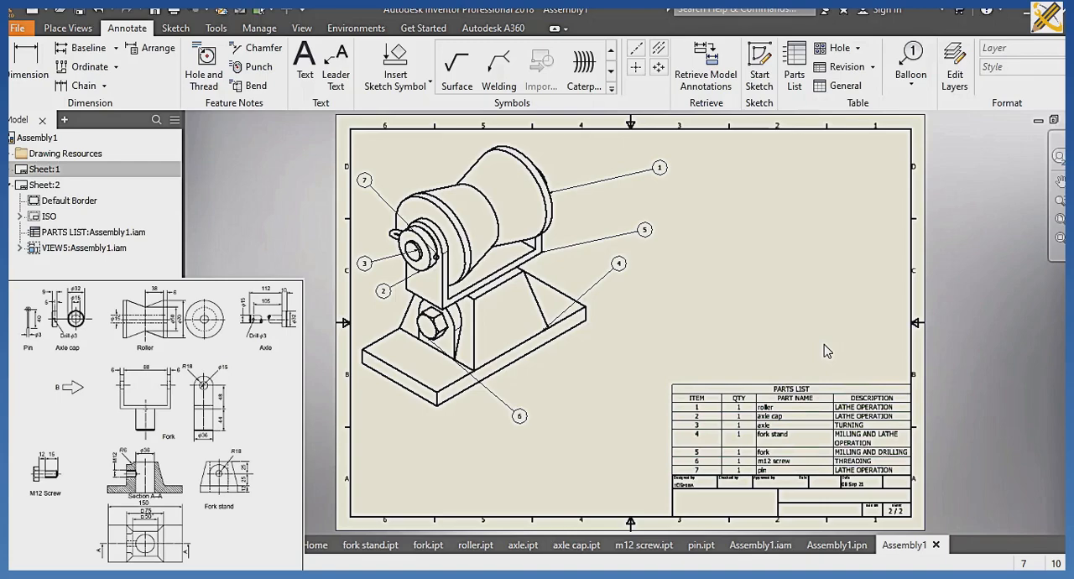
# Save the drawing as ORTHOGRAPHIC VIEW in the CABLE ROLLER folder, including its changed dependents.
pyautogui.hotkey('ctrl', 's')
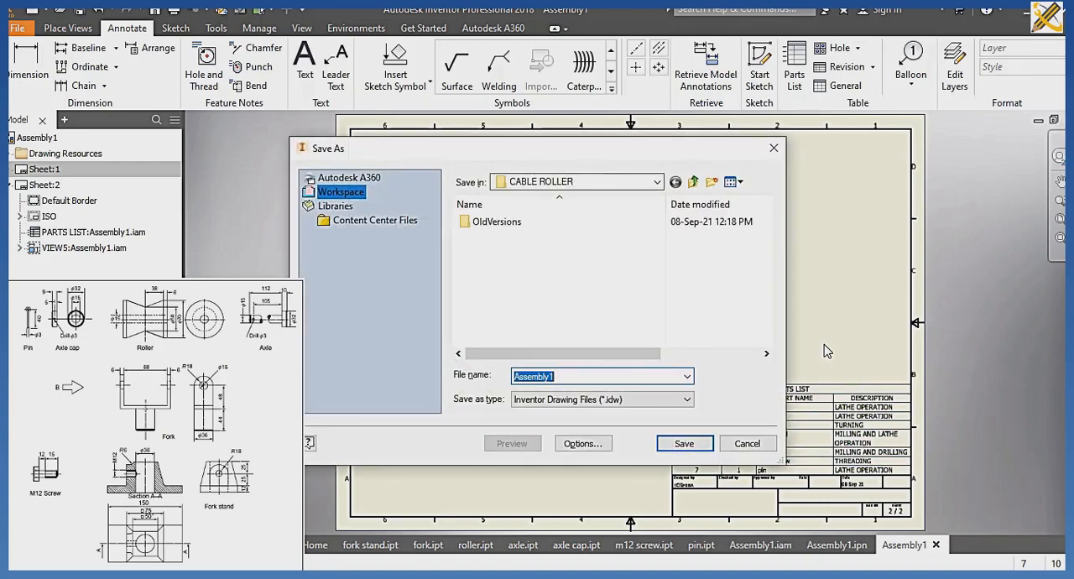
pyautogui.write('ORTHOGRAPHIC')
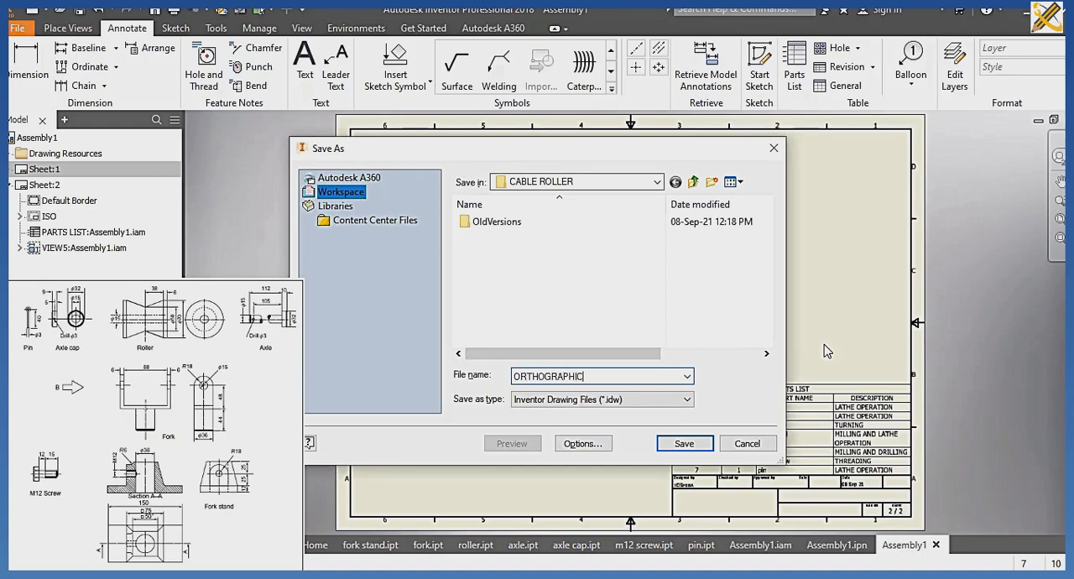
pyautogui.write(' VIEW')
pyautogui.press('Return')
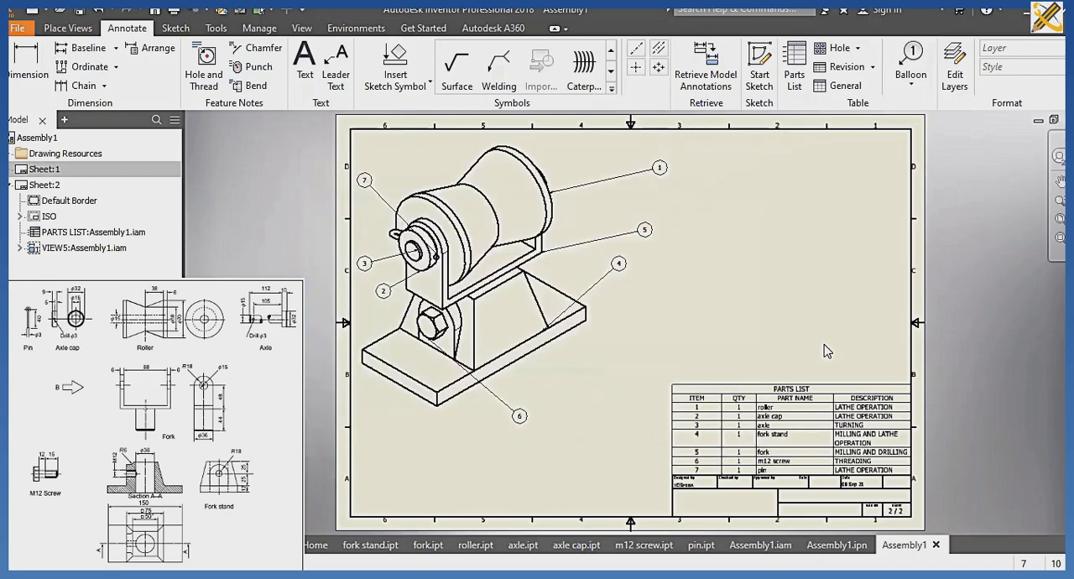
pyautogui.click(618, 225)
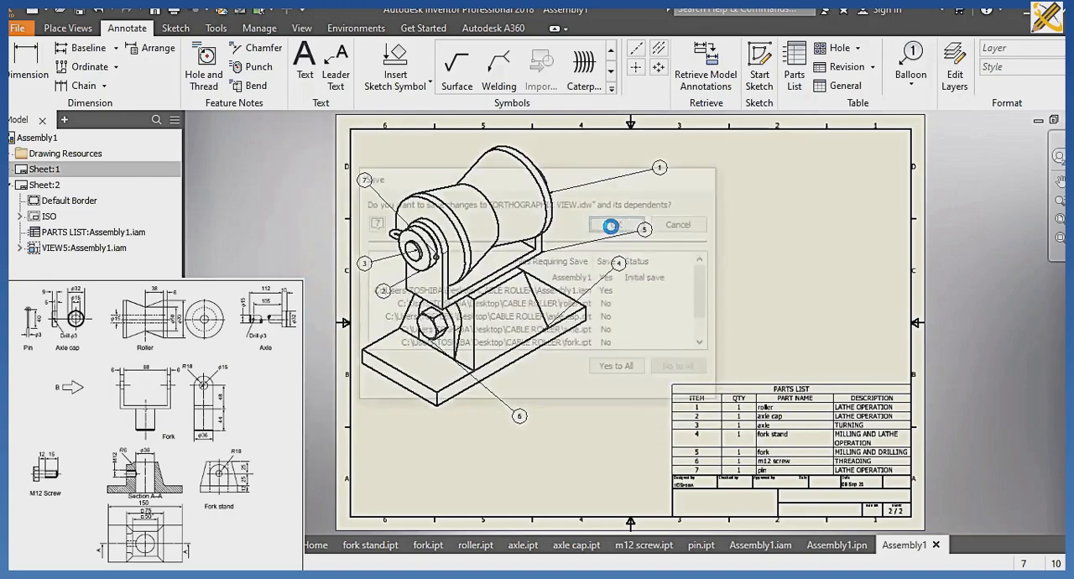
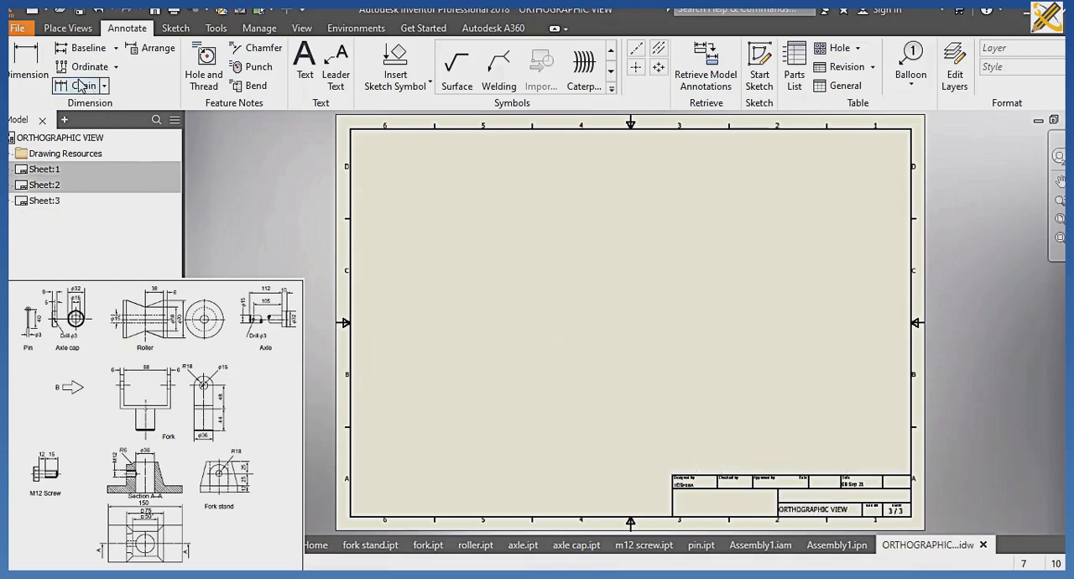
# Start a base view of axle cap.ipt from the CABLE ROLLER folder on sheet 3 and orient it to the RIGHT view.
pyautogui.click(62, 30)
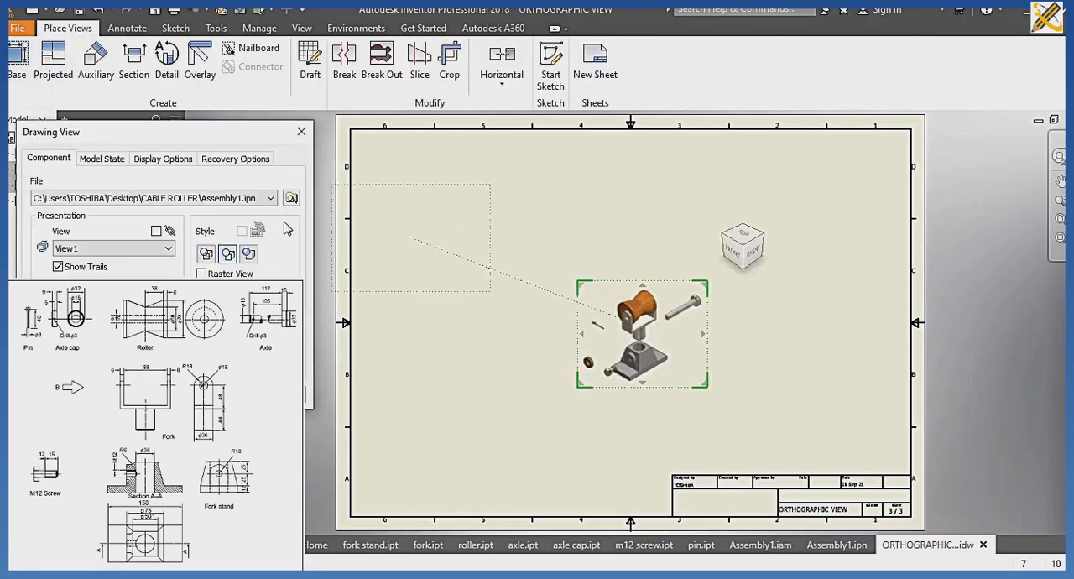
pyautogui.click(292, 199)
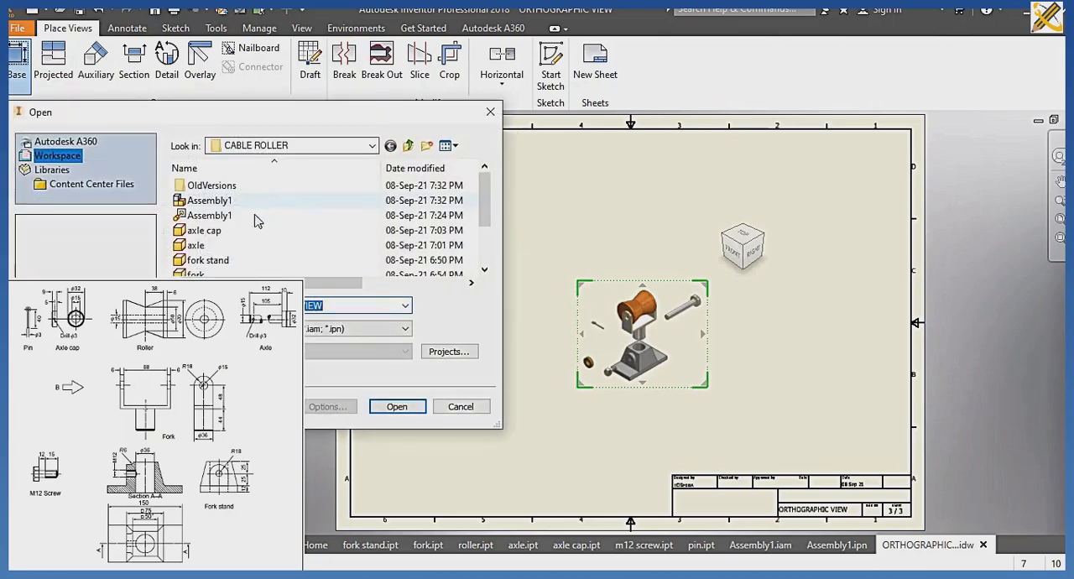
pyautogui.click(205, 231)
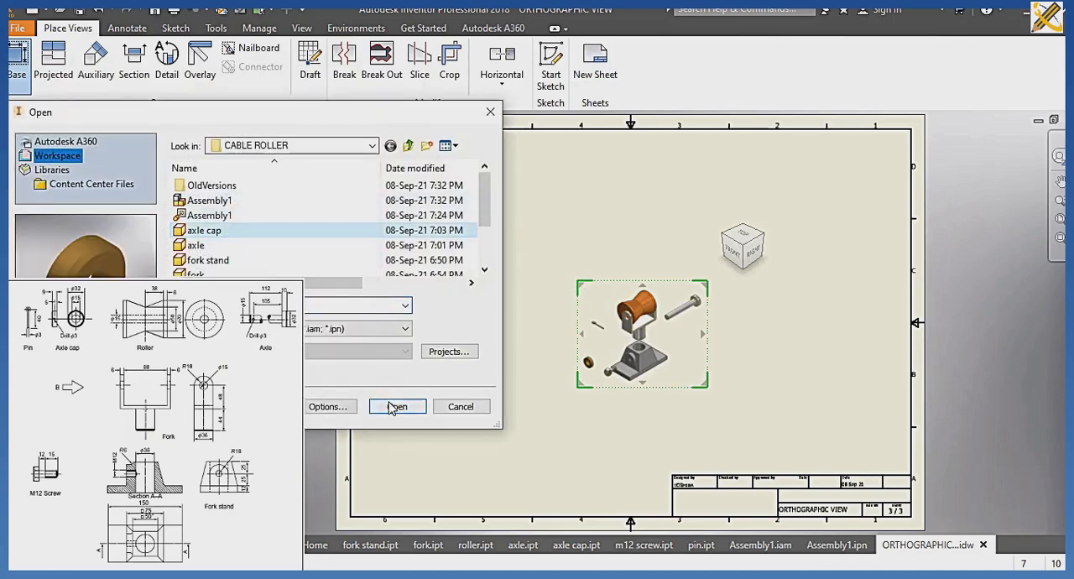
pyautogui.click(397, 406)
pyautogui.moveTo(711, 211)
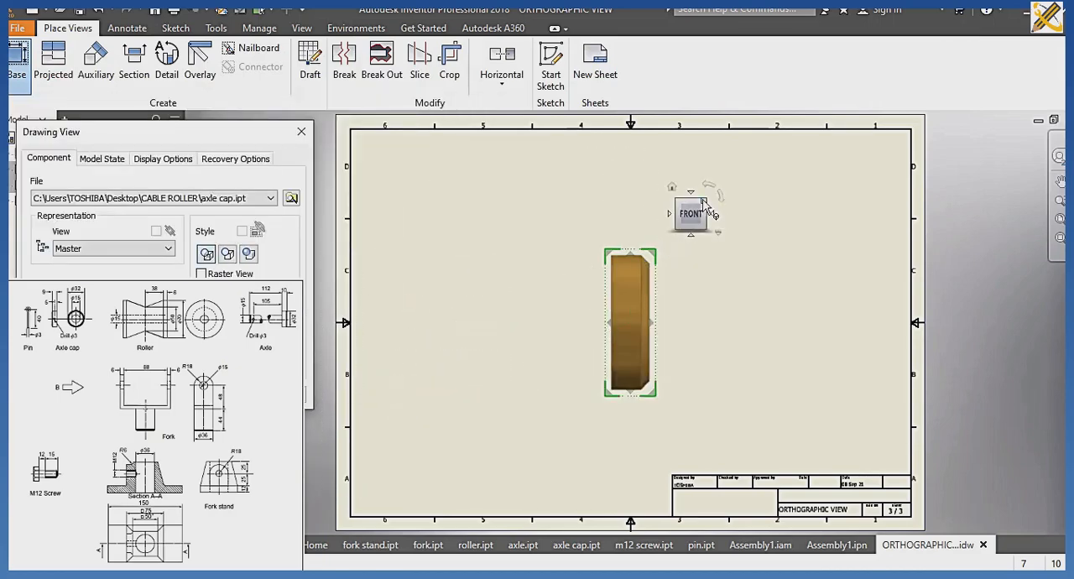
pyautogui.click(713, 215)
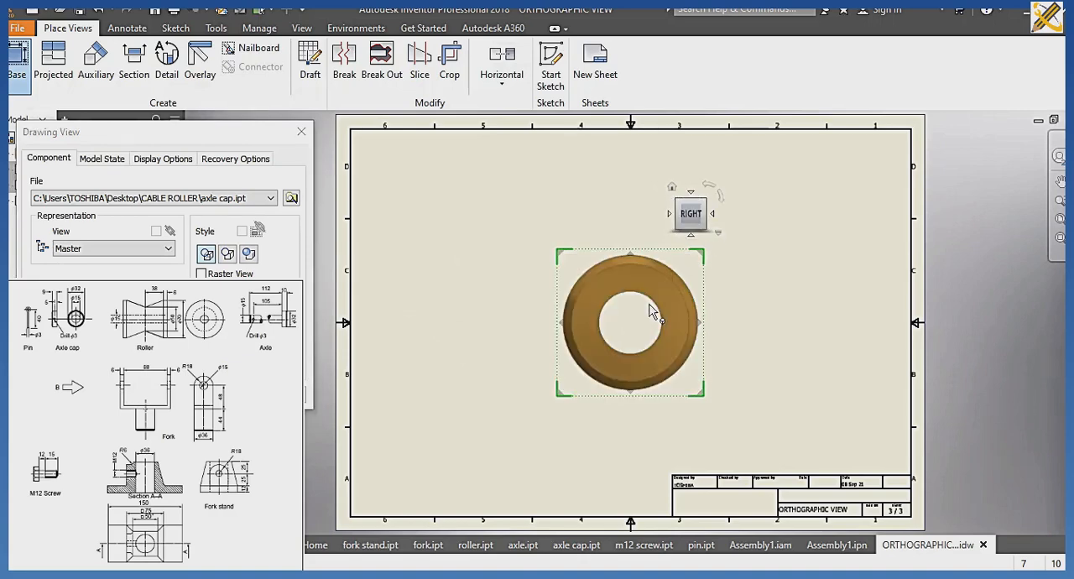
# Place the axle cap's base view in the sheet's upper-left area and create projected views below, beside and diagonally as an isometric.
pyautogui.moveTo(648, 277); pyautogui.dragTo(494, 192)
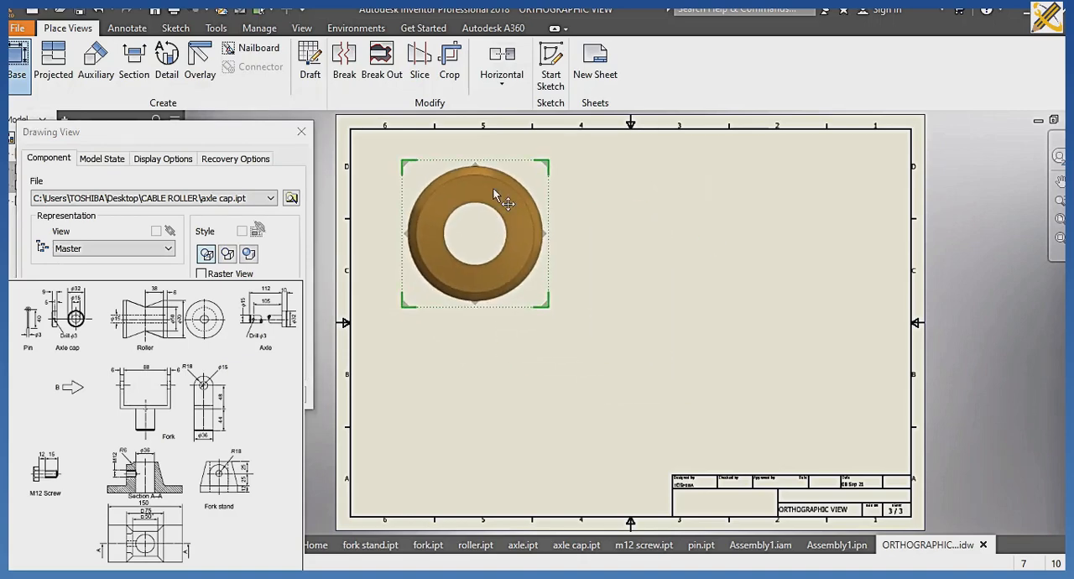
pyautogui.click(470, 432)
pyautogui.click(739, 249)
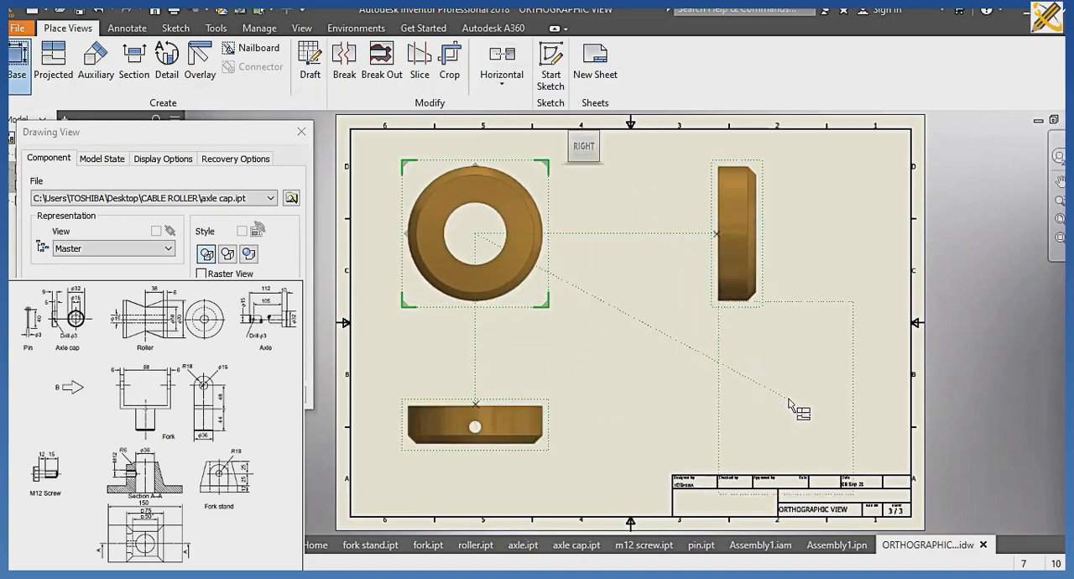
pyautogui.click(790, 401)
pyautogui.click(209, 396)
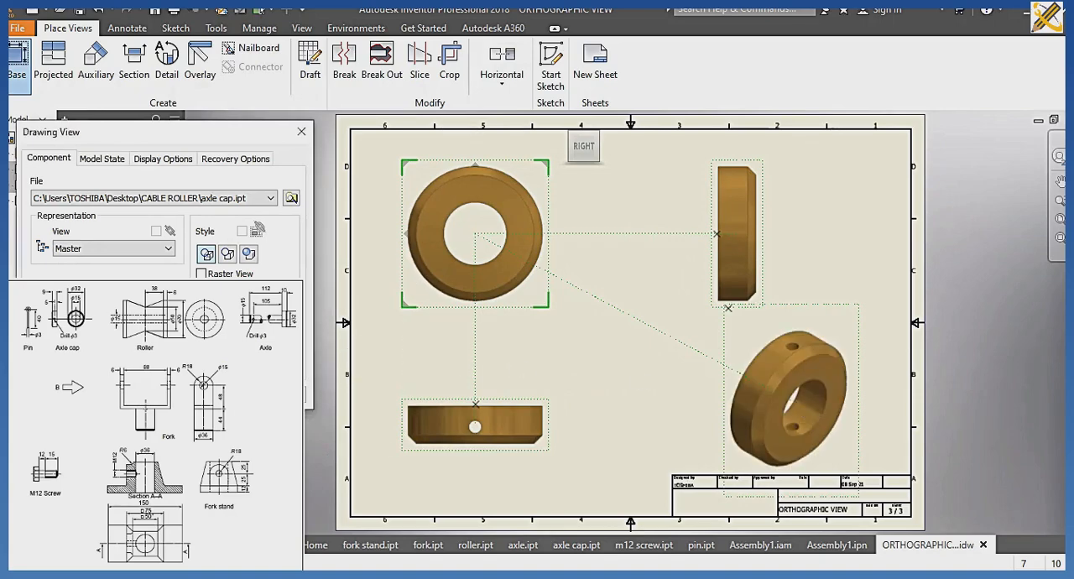
# Dimension the outer diameter and the bore diameter on the axle cap's circular view.
pyautogui.click(124, 28)
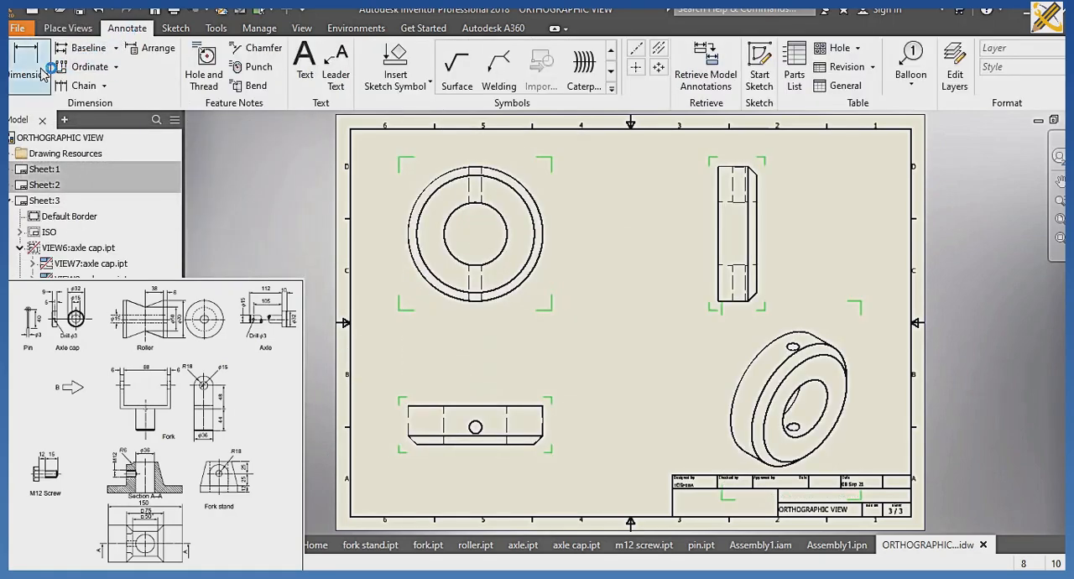
pyautogui.click(542, 209)
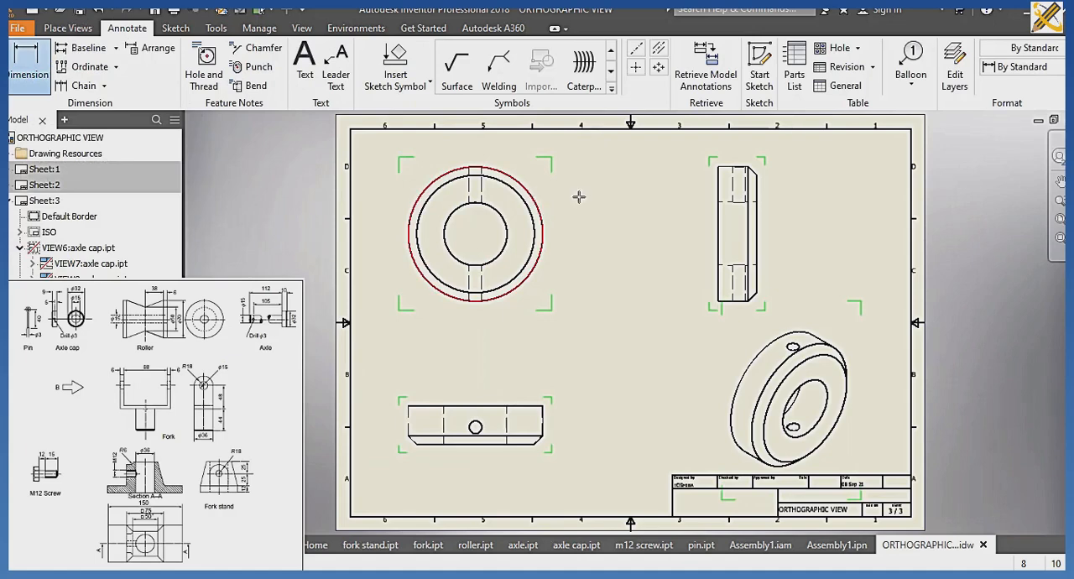
pyautogui.click(625, 205)
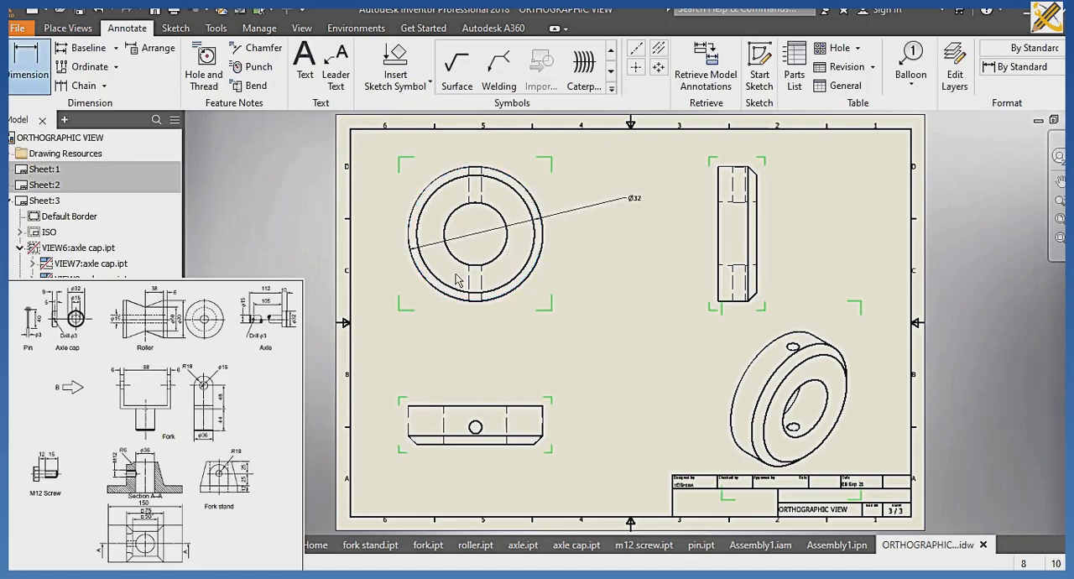
pyautogui.click(498, 254)
pyautogui.click(581, 255)
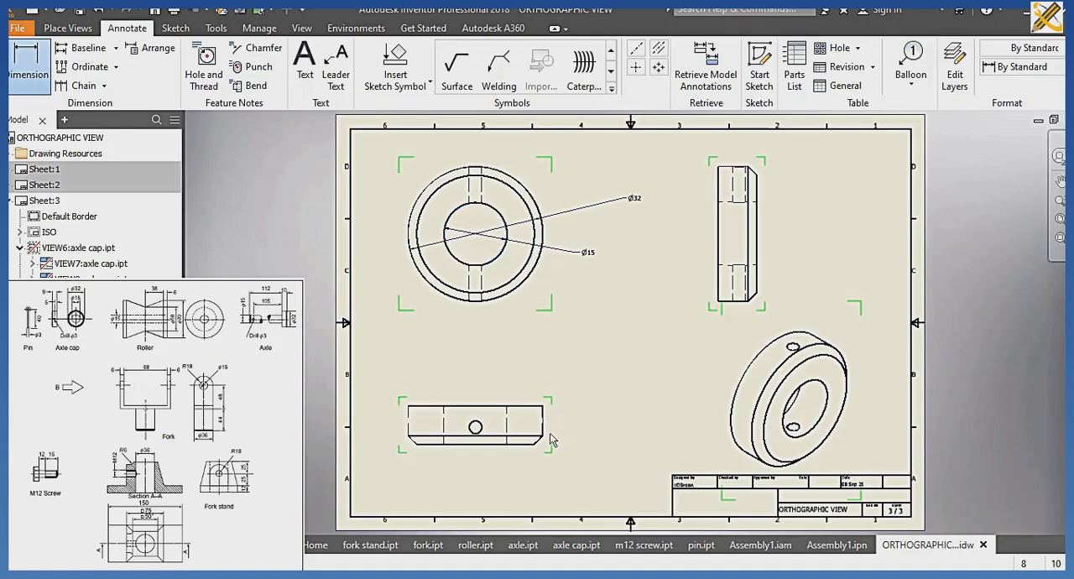
# Dimension the axle cap's thickness and the pin hole's distance from the flat face in the view below.
pyautogui.click(543, 407)
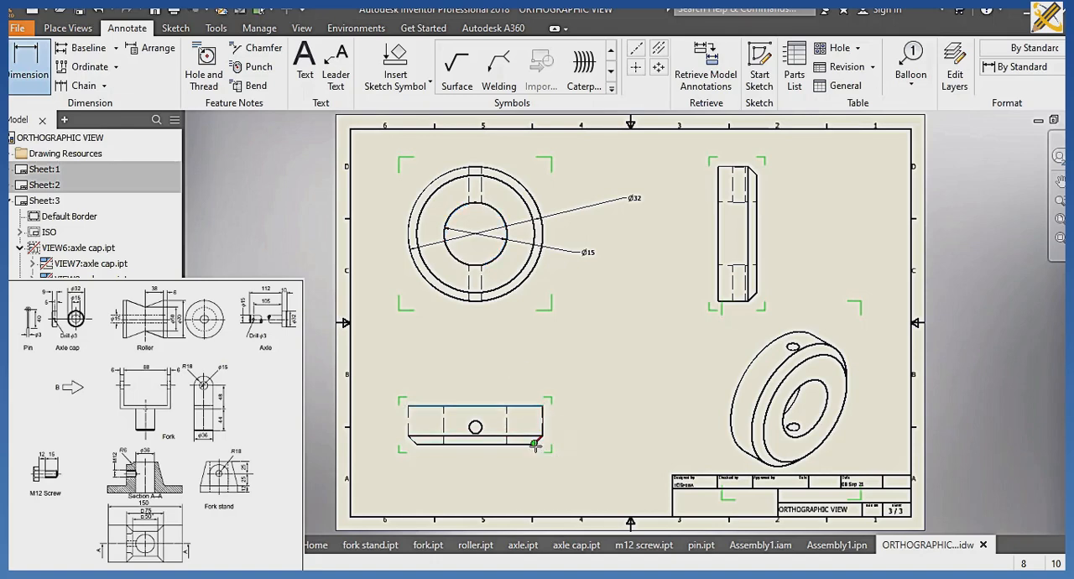
pyautogui.click(535, 444)
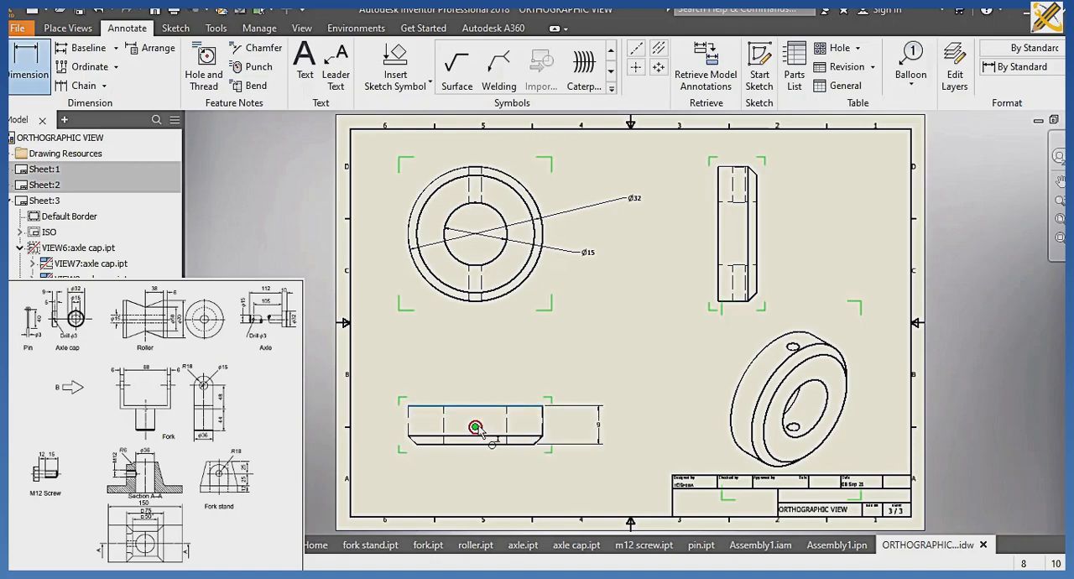
pyautogui.click(383, 419)
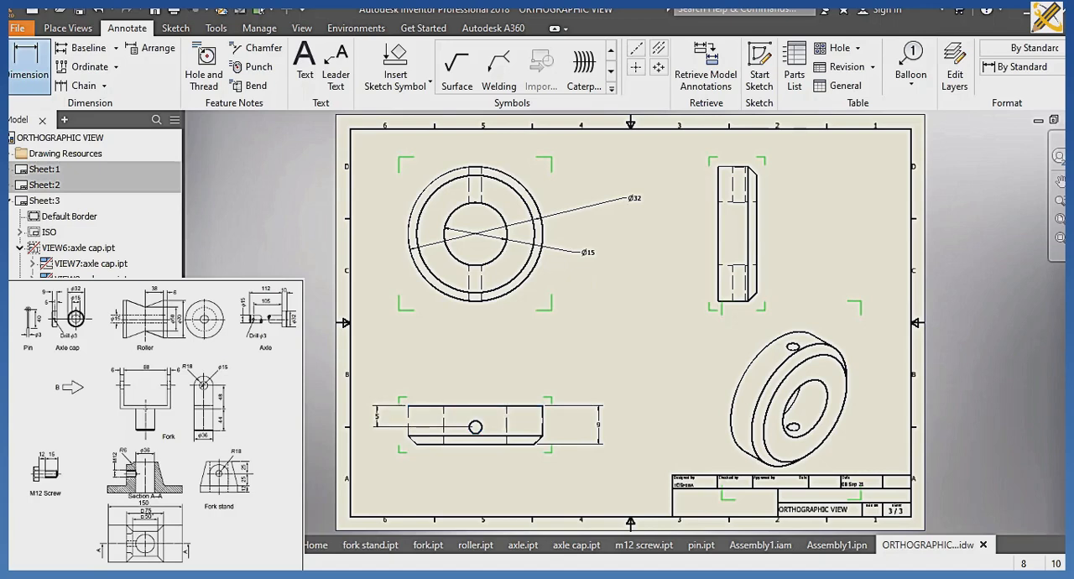
pyautogui.press('Escape')
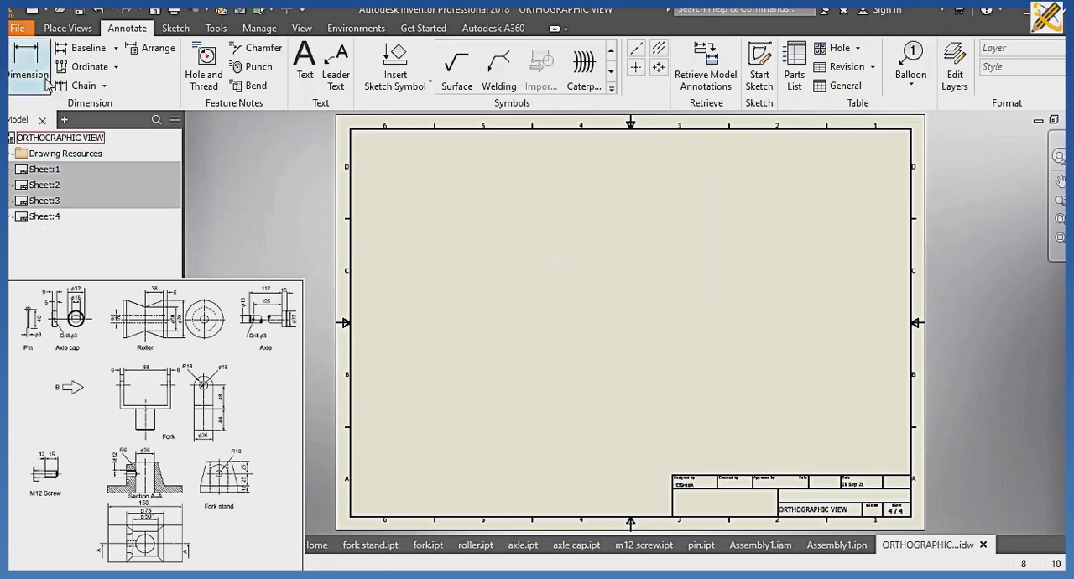
# Start a base view of axle.ipt on sheet 4 and orient it to the inverted BACK view with the head on top.
pyautogui.click(71, 29)
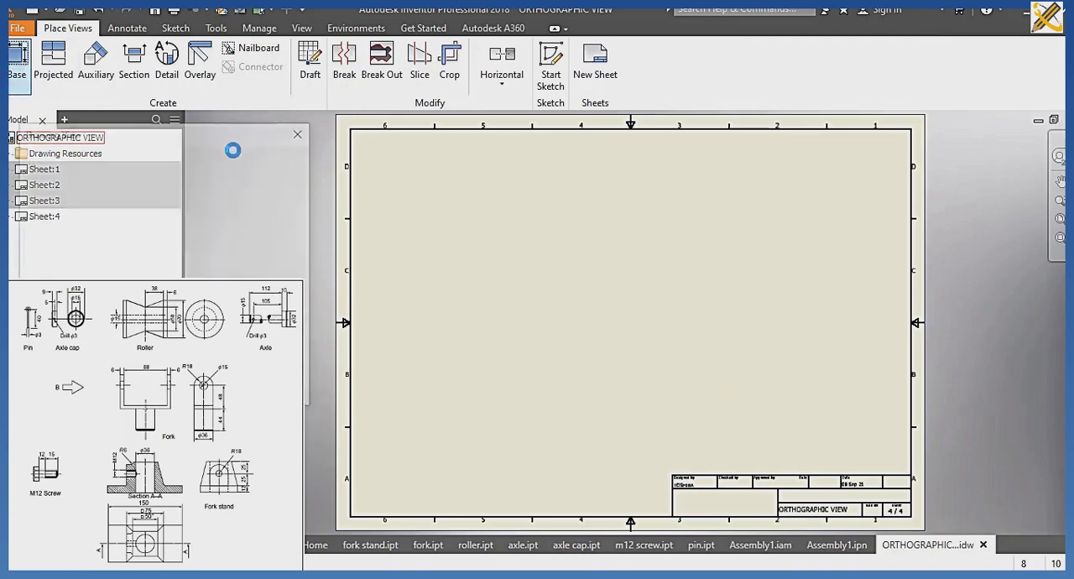
pyautogui.click(294, 202)
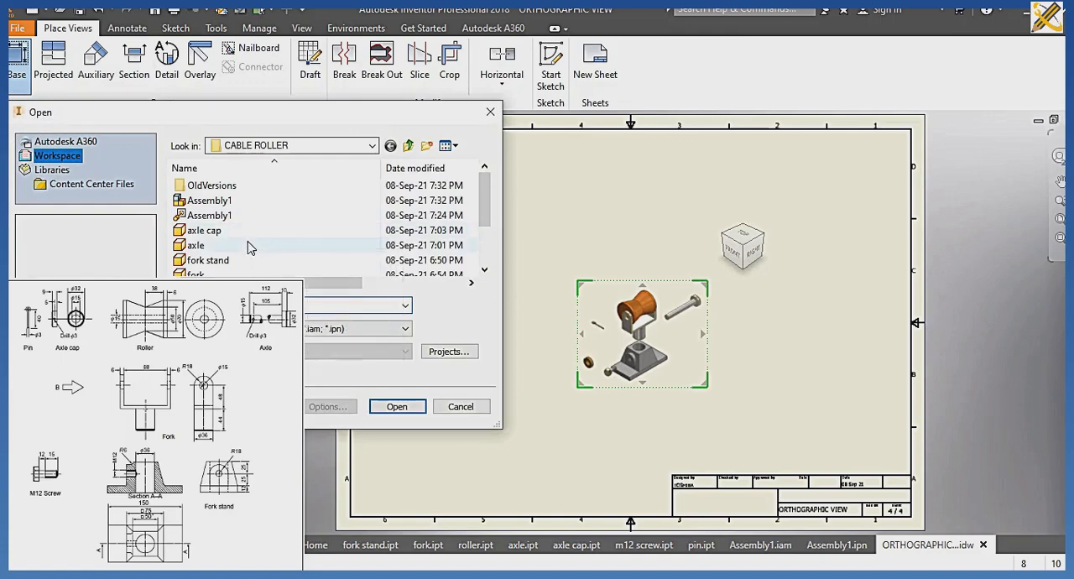
pyautogui.click(248, 246)
pyautogui.click(397, 407)
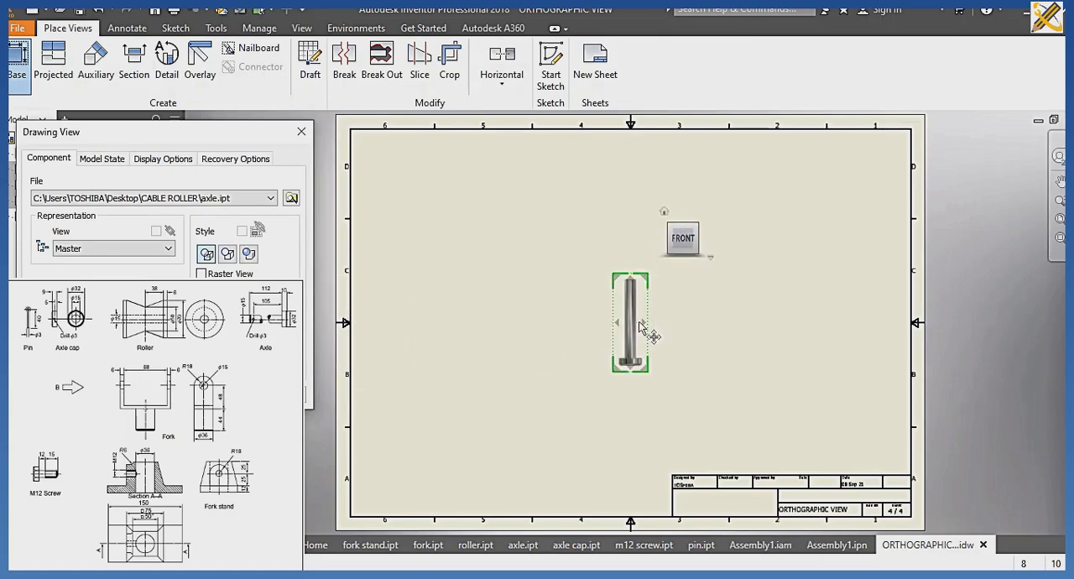
pyautogui.click(684, 216)
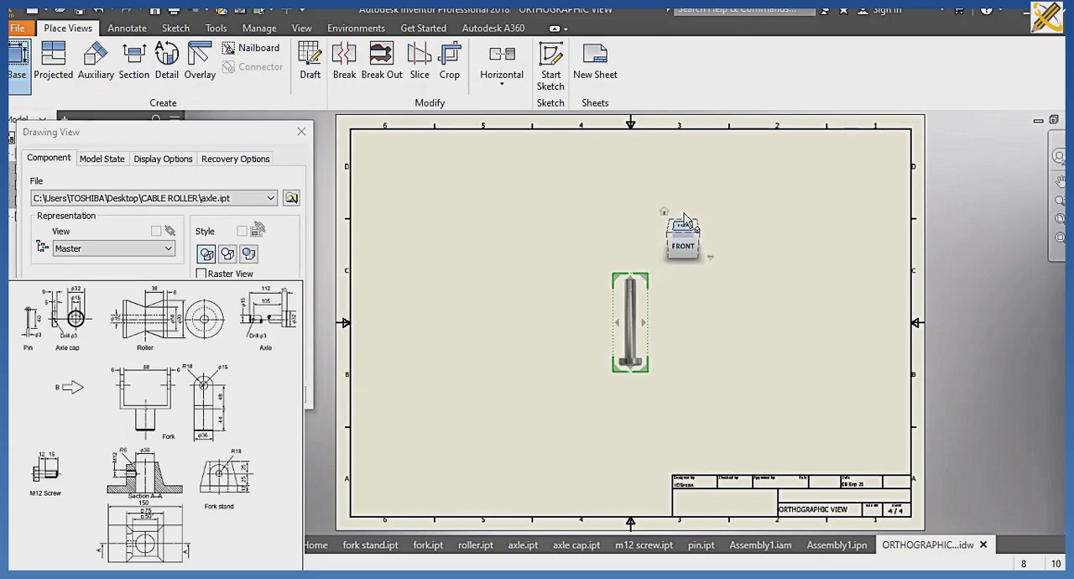
pyautogui.click(684, 216)
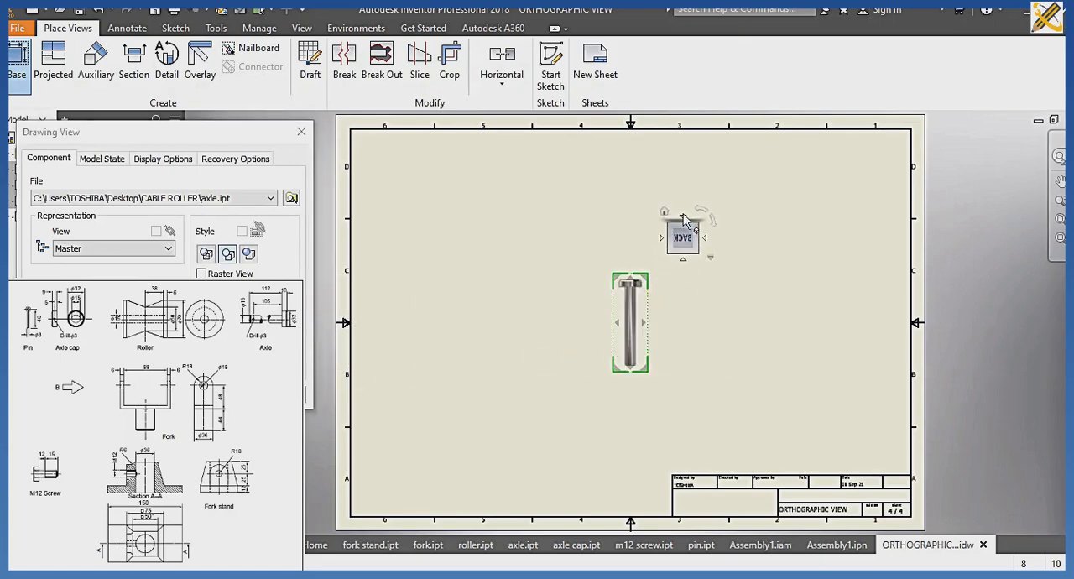
# Place the axle's base view in the sheet's upper-left area and create projected views below and beside it.
pyautogui.moveTo(644, 317); pyautogui.dragTo(470, 219)
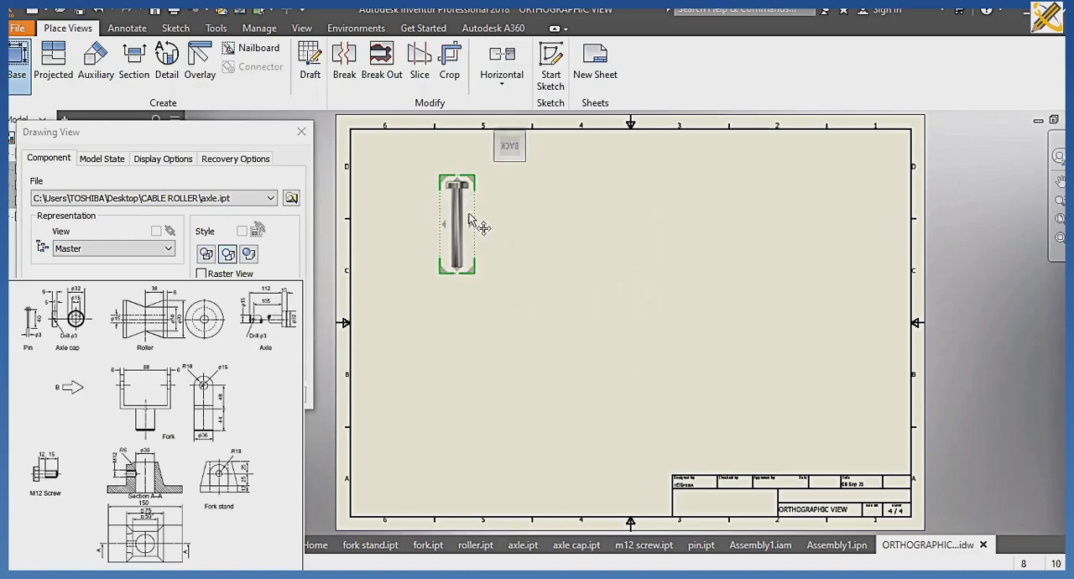
pyautogui.click(457, 367)
pyautogui.click(627, 220)
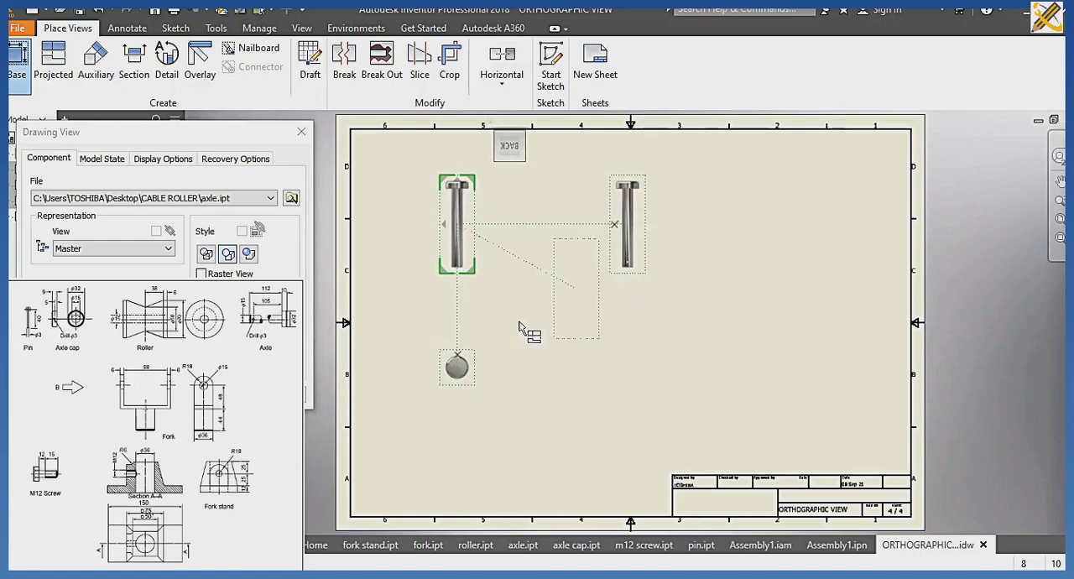
pyautogui.click(201, 396)
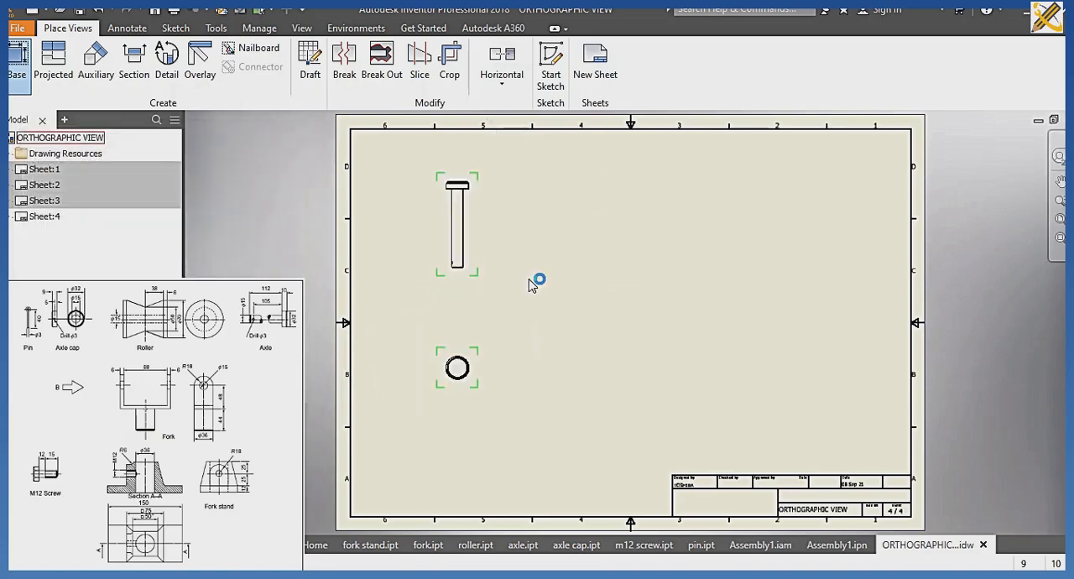
# Dimension the head's outer diameter on the axle's circular end view.
pyautogui.scroll(-3, 504, 285)
pyautogui.scroll(2, 509, 324)
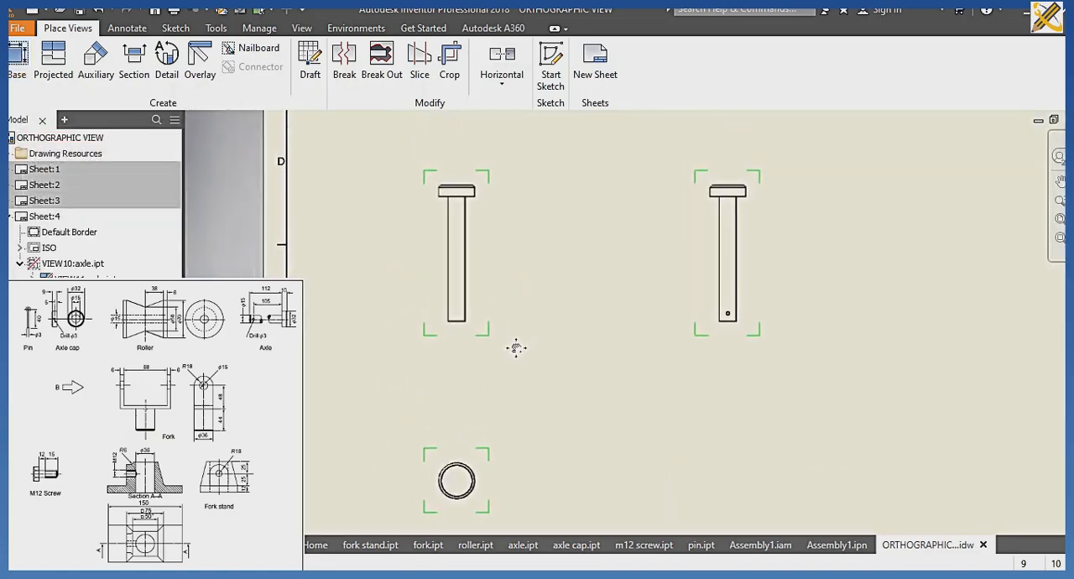
pyautogui.scroll(-3, 377, 200)
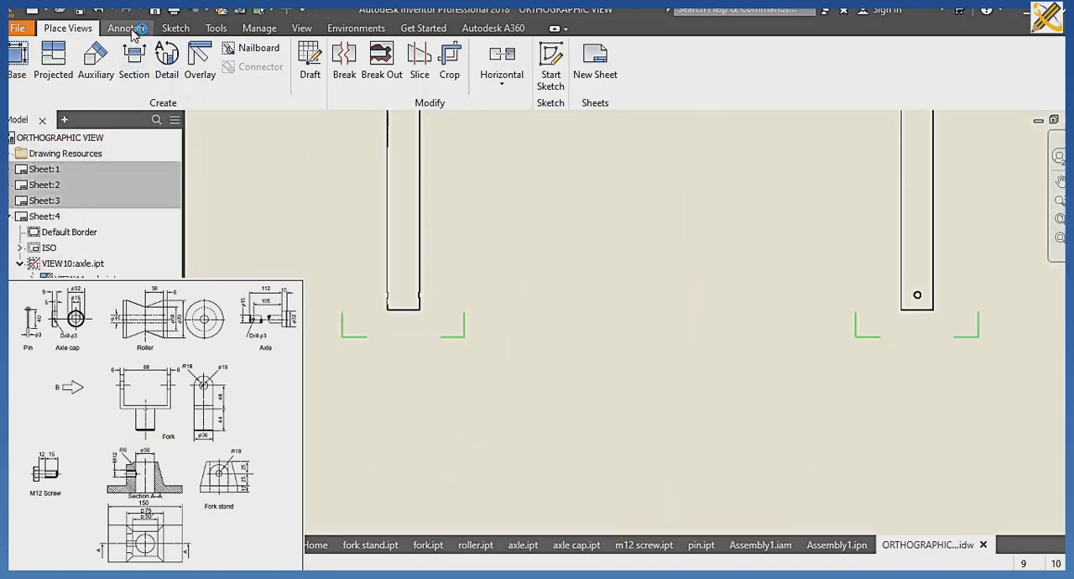
pyautogui.click(135, 30)
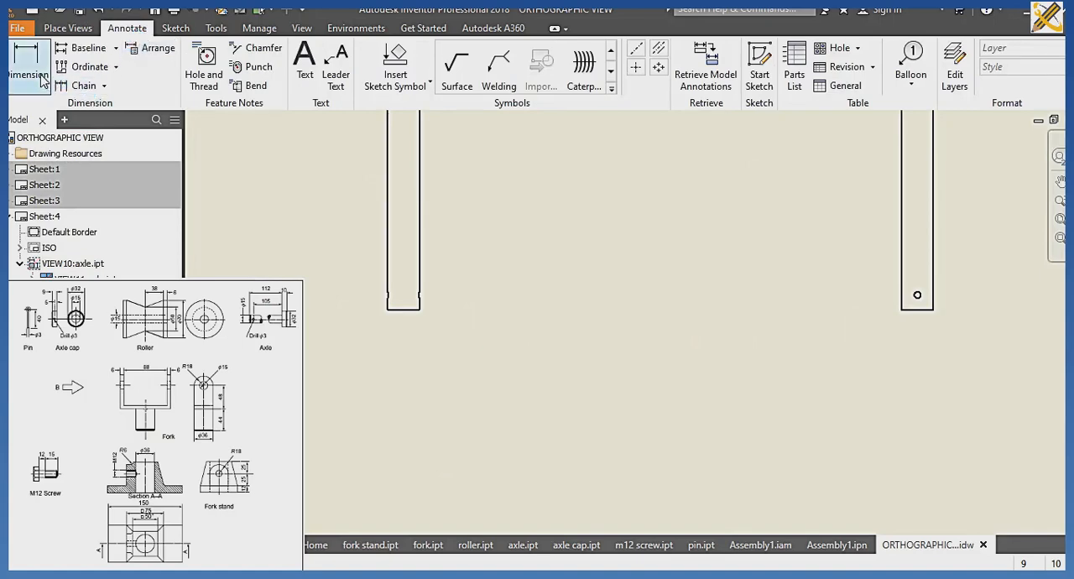
pyautogui.press('d')
pyautogui.scroll(-5, 502, 345)
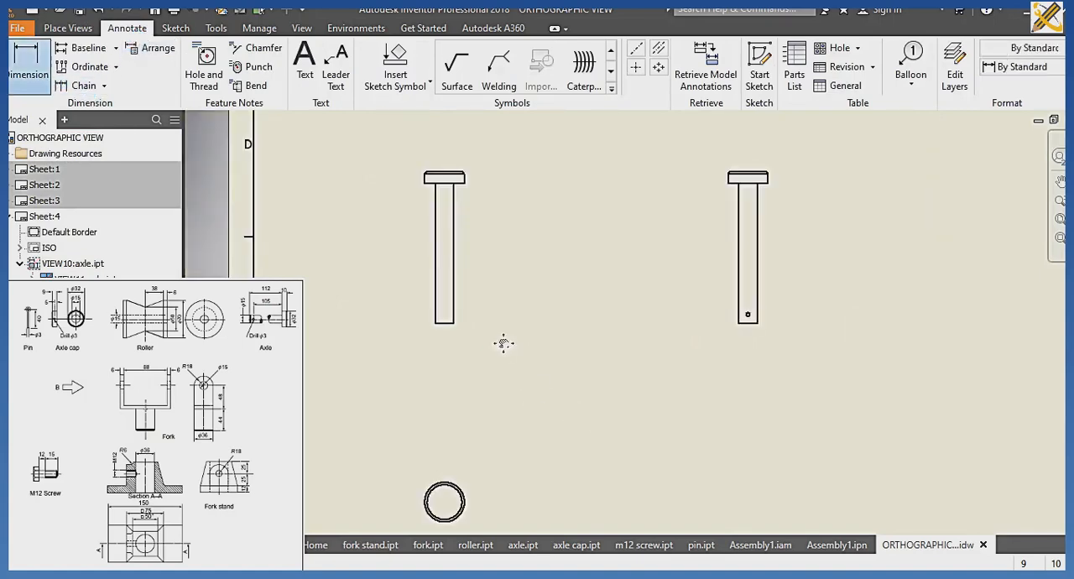
pyautogui.scroll(4, 482, 252)
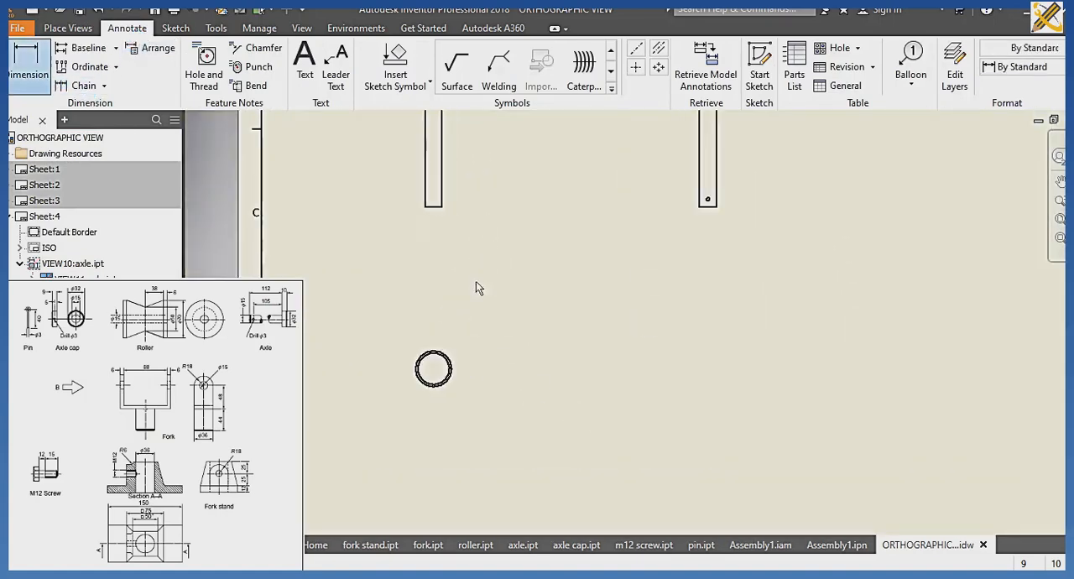
pyautogui.click(448, 357)
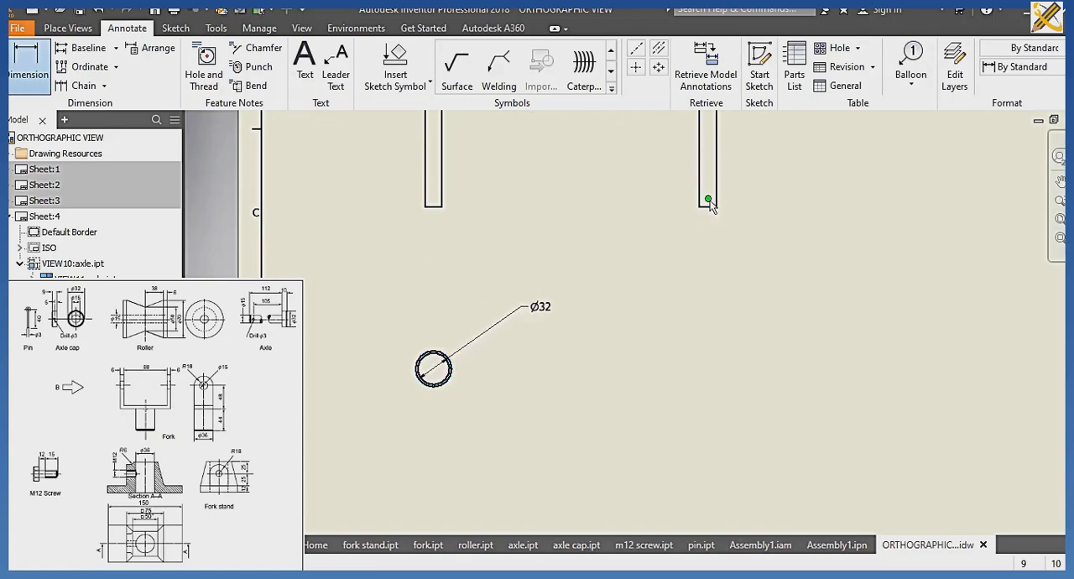
# Dimension the distance from the pin hole's centre to the axle's lower end in the projected side view.
pyautogui.scroll(5, 709, 205)
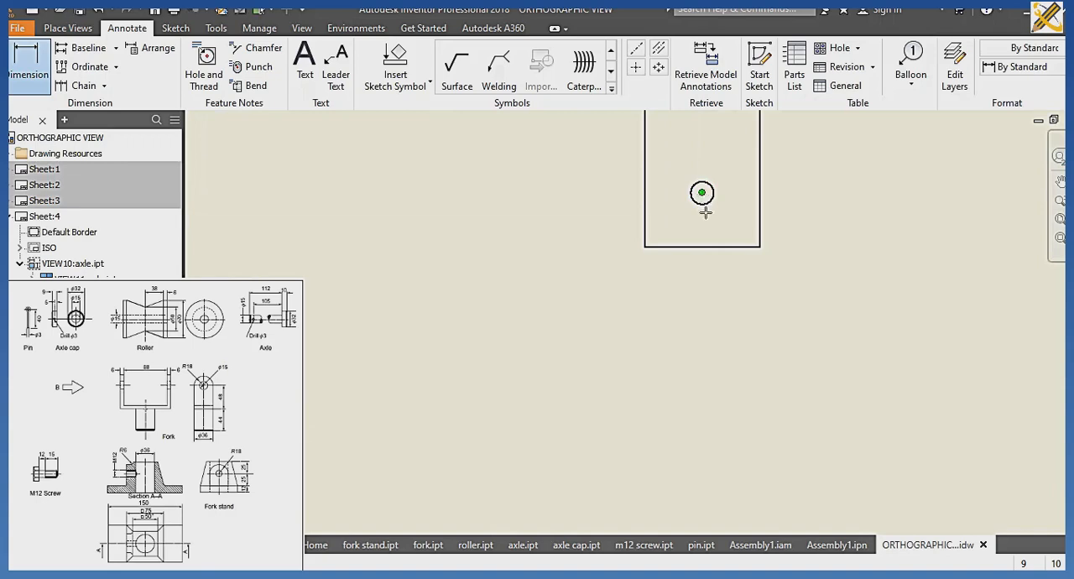
pyautogui.click(707, 250)
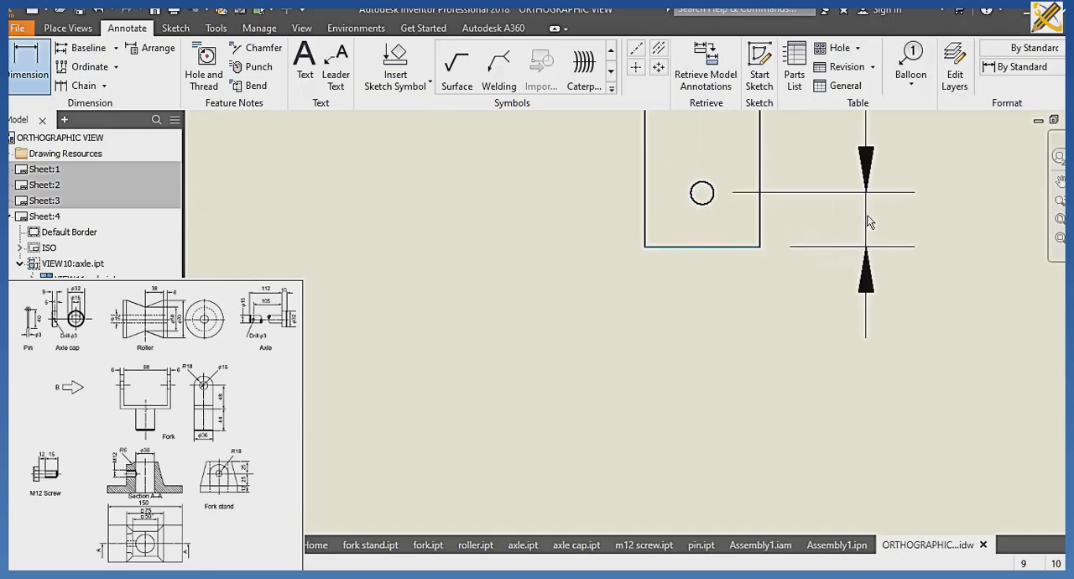
pyautogui.scroll(-5, 646, 261)
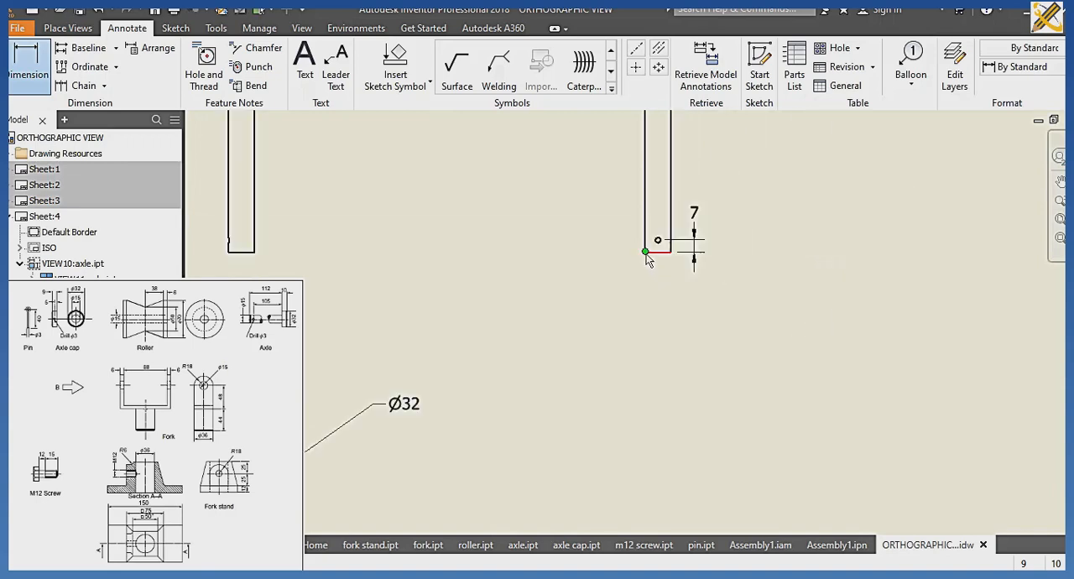
# Dimension the thickness of the axle's head in the projected side view.
pyautogui.scroll(2, 647, 261)
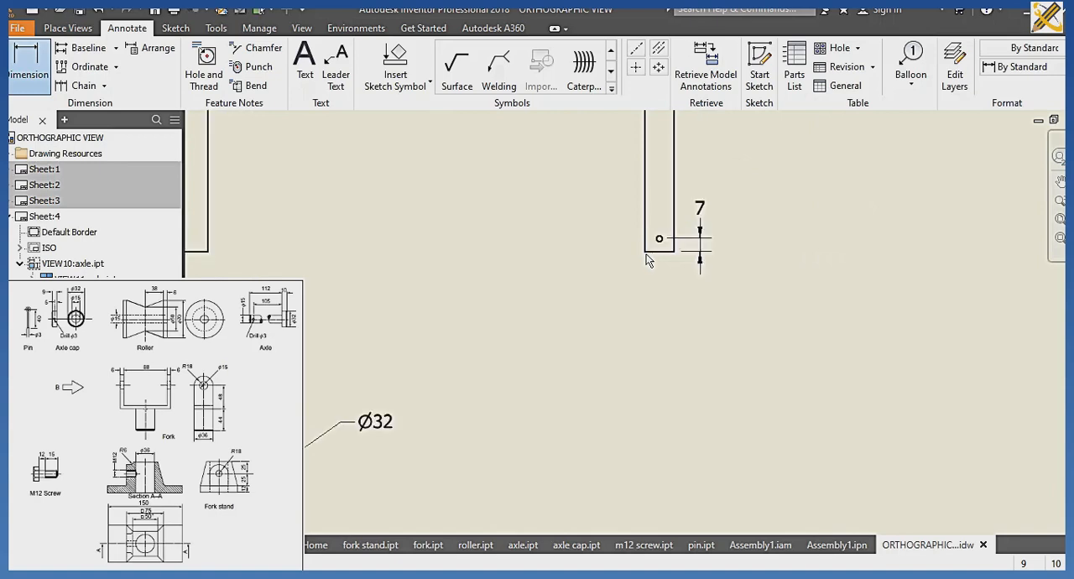
pyautogui.scroll(-1, 647, 261)
pyautogui.moveTo(590, 178); pyautogui.dragTo(578, 352, button='middle')
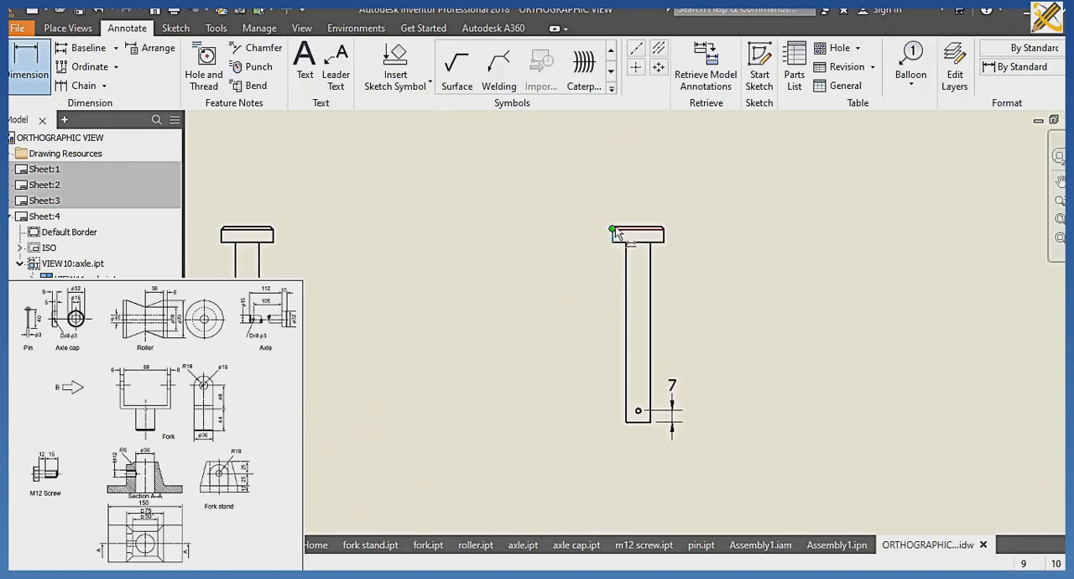
pyautogui.click(615, 234)
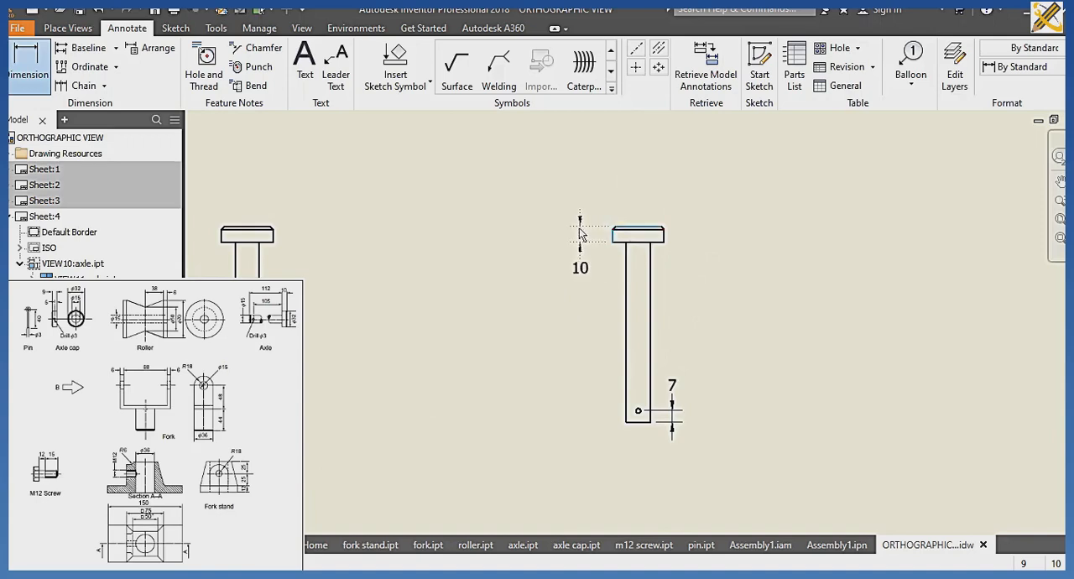
pyautogui.click(524, 269)
pyautogui.scroll(-3, 522, 270)
pyautogui.moveTo(545, 218); pyautogui.dragTo(543, 210, button='middle')
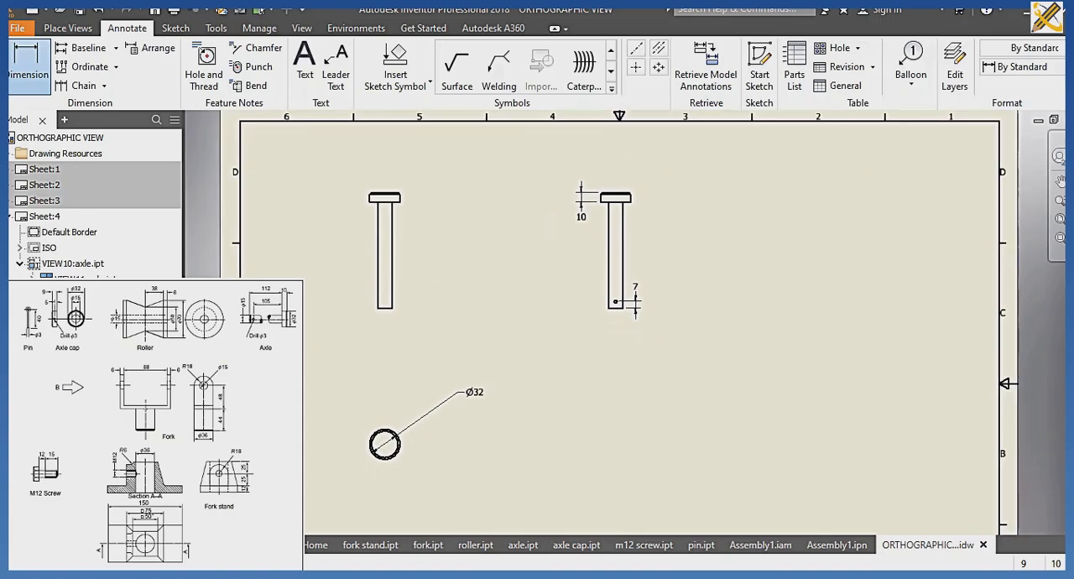
pyautogui.press('Escape')
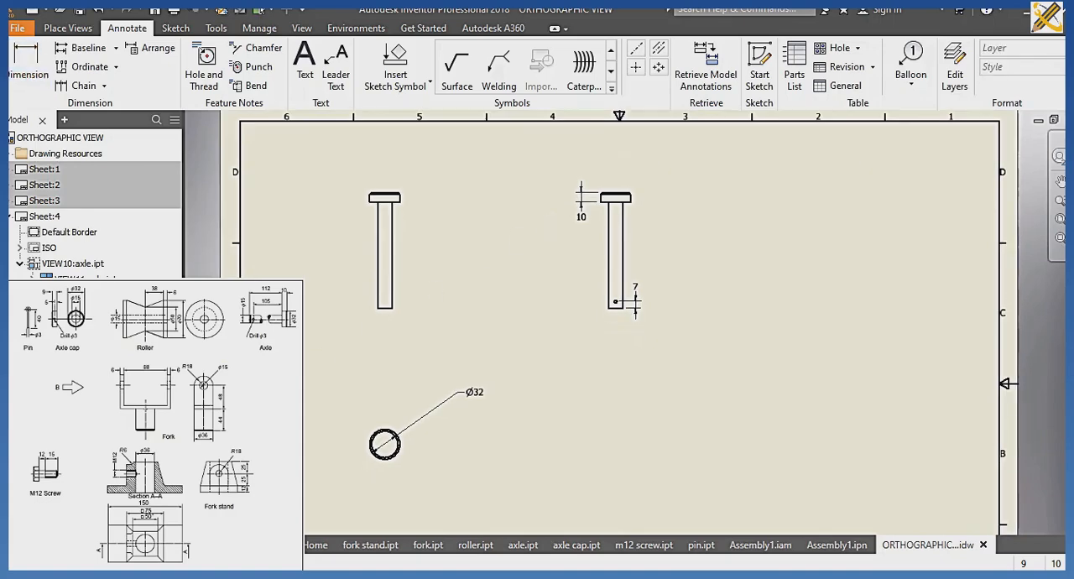
# Start a base view of fork stand.ipt in sheet 5's upper-left area and orient it to the RIGHT view.
pyautogui.click(69, 28)
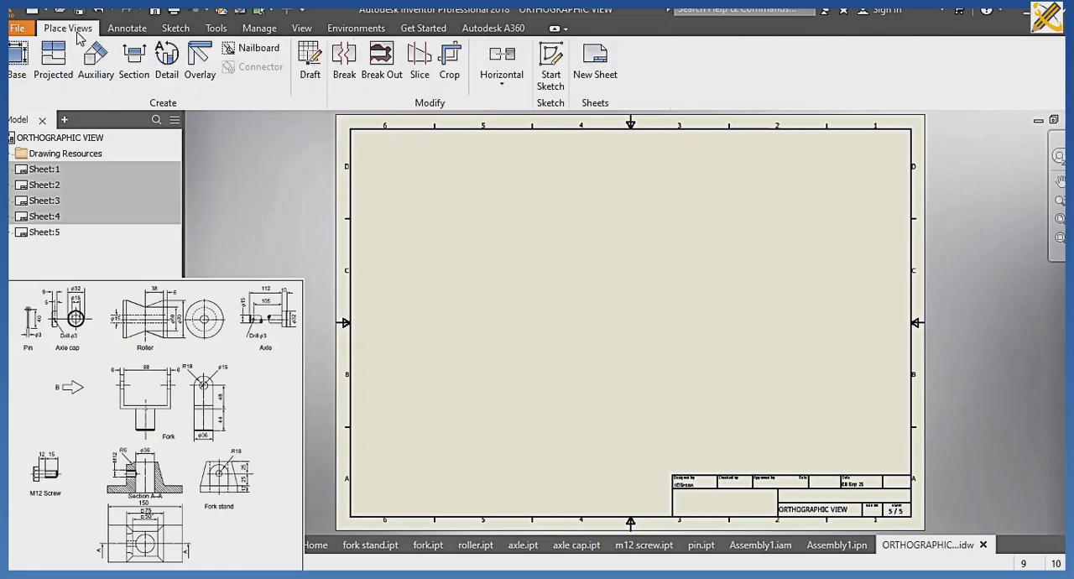
pyautogui.click(20, 57)
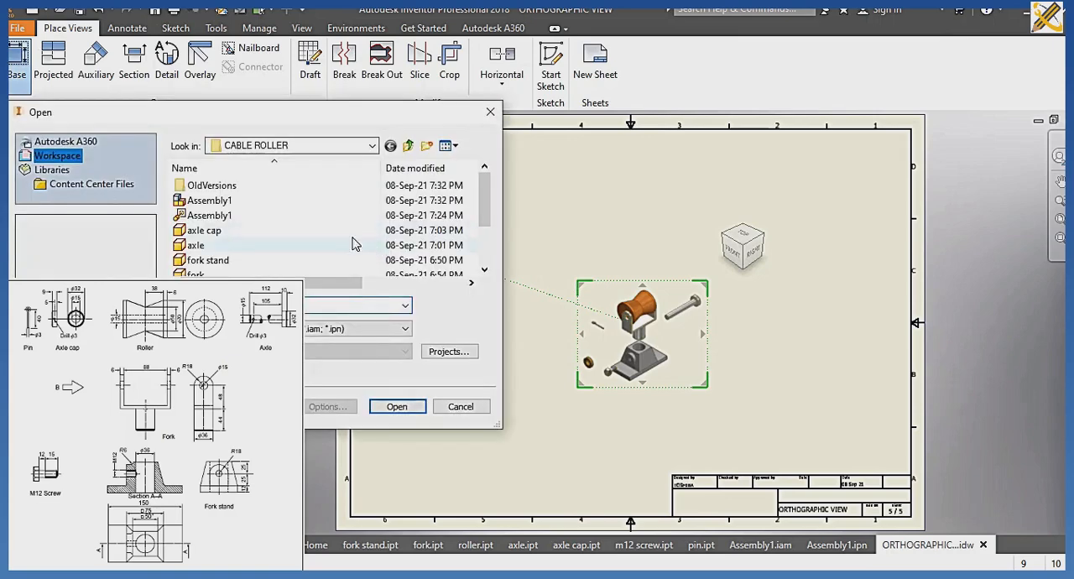
pyautogui.scroll(-1, 289, 230)
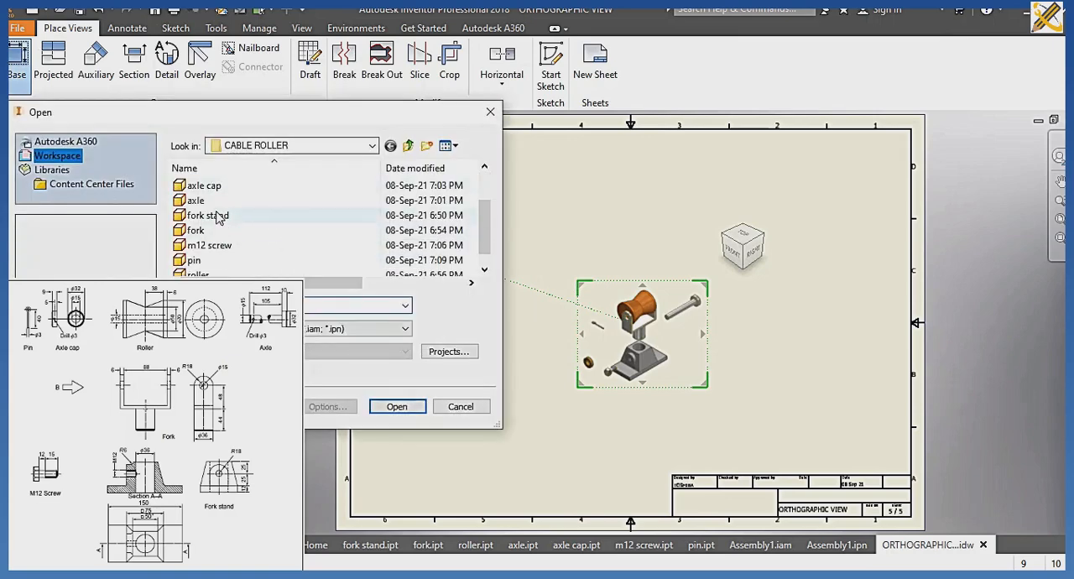
pyautogui.click(216, 215)
pyautogui.click(394, 407)
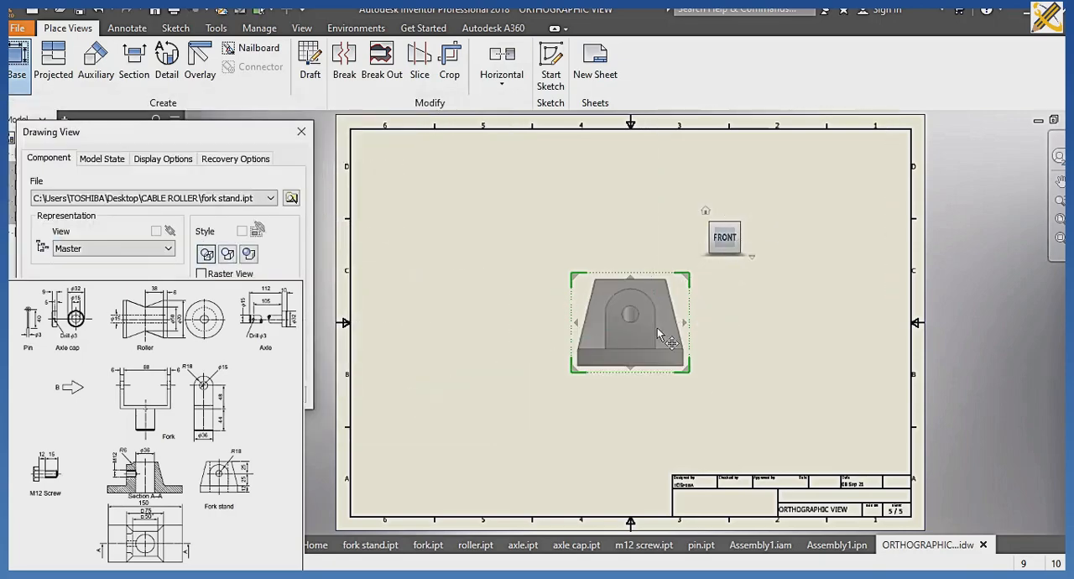
pyautogui.moveTo(662, 337); pyautogui.dragTo(510, 242)
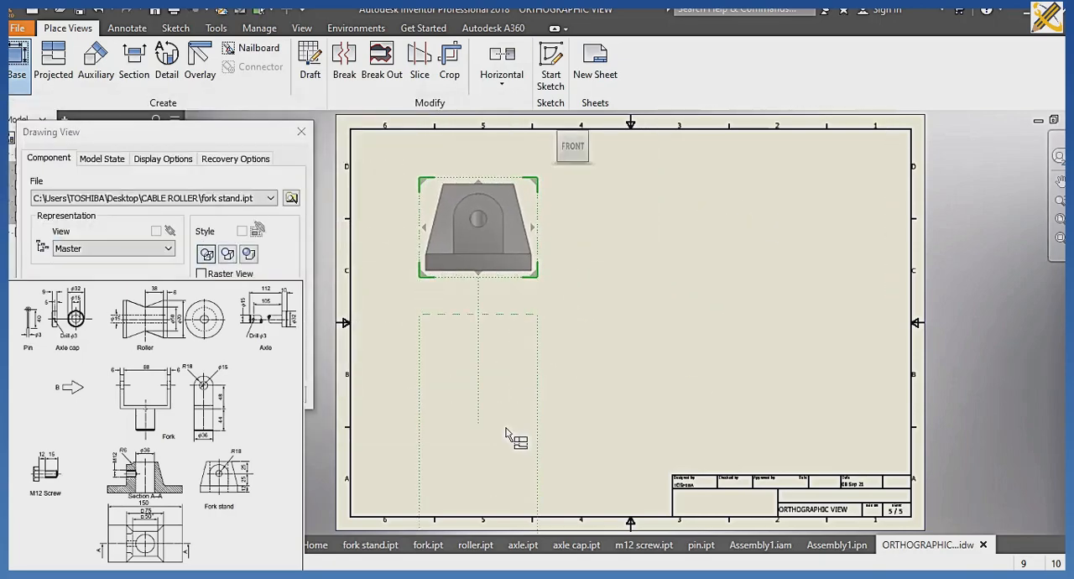
pyautogui.click(593, 147)
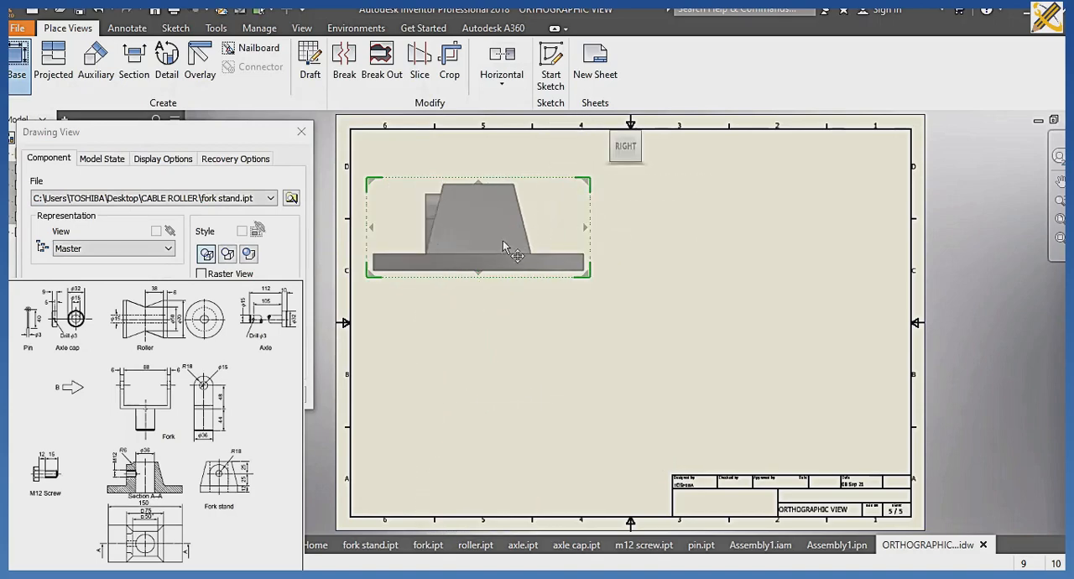
# Create the fork stand's projected views below and beside the base view plus an isometric view, and space them out on the sheet.
pyautogui.click(500, 416)
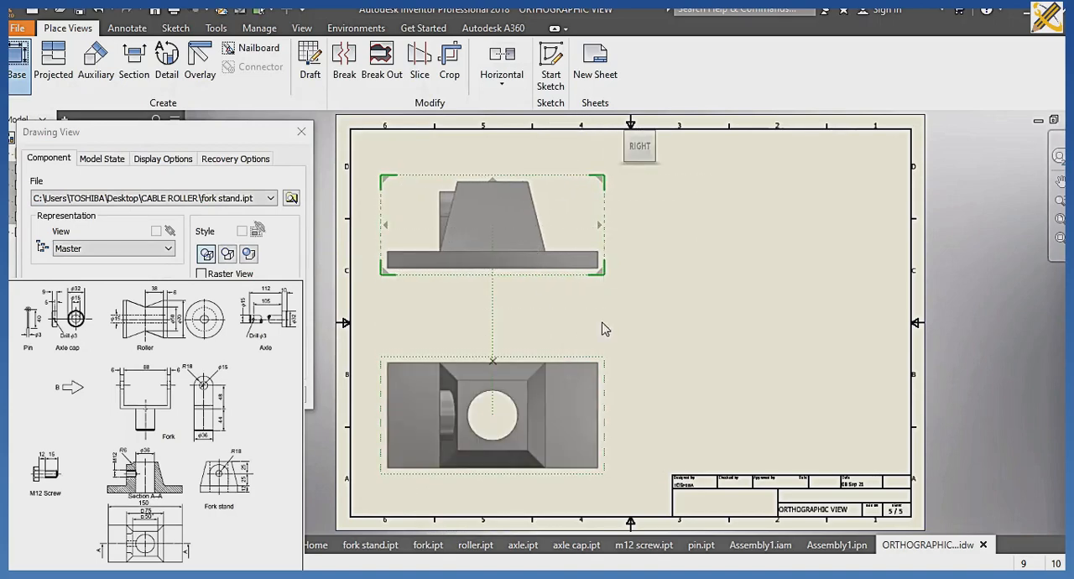
pyautogui.click(772, 233)
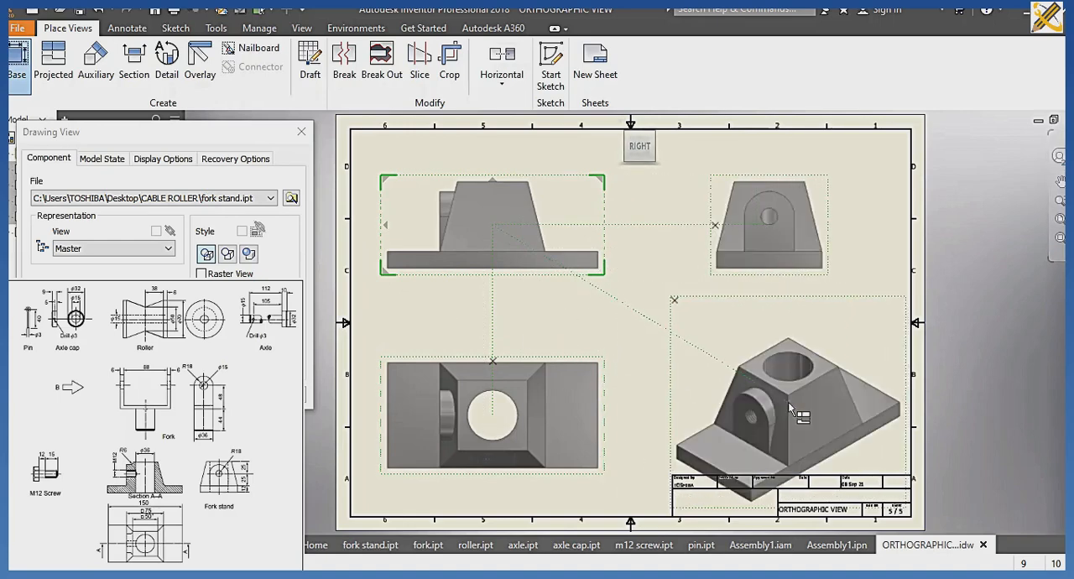
pyautogui.moveTo(568, 271); pyautogui.dragTo(570, 252)
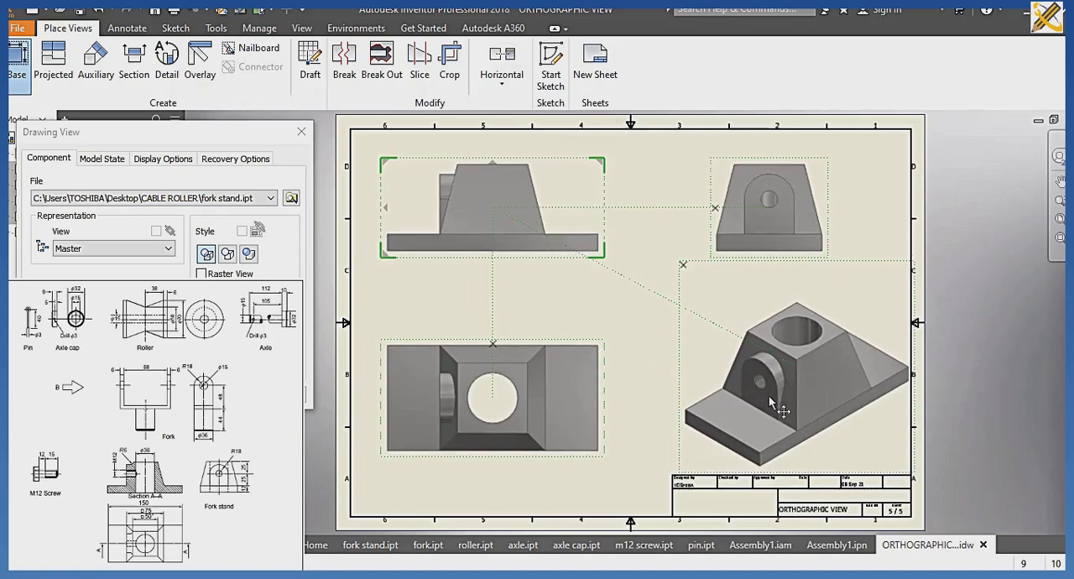
pyautogui.moveTo(778, 407); pyautogui.dragTo(782, 419)
pyautogui.moveTo(558, 414); pyautogui.dragTo(549, 429)
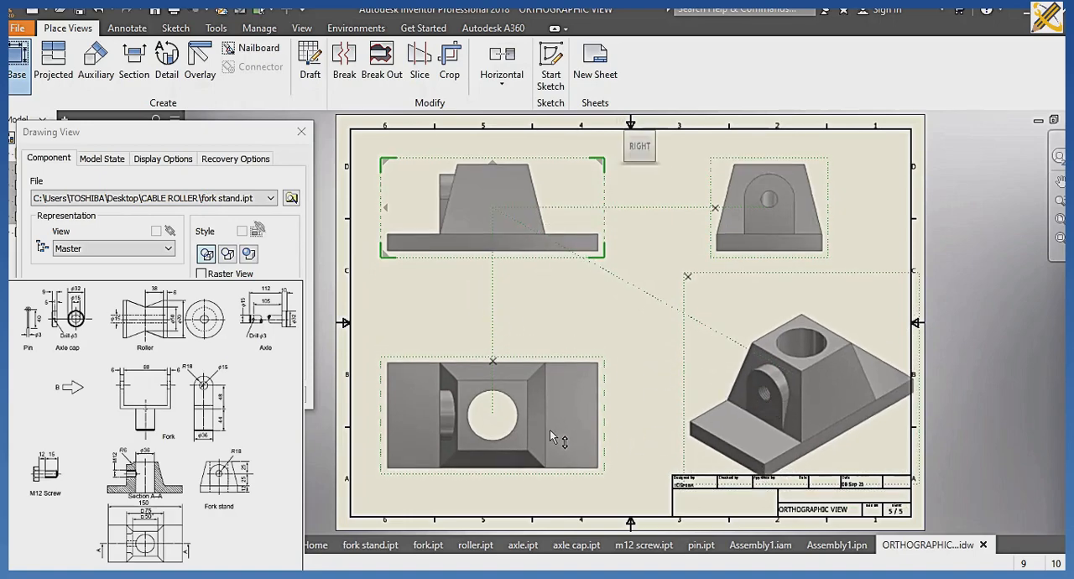
pyautogui.click(210, 394)
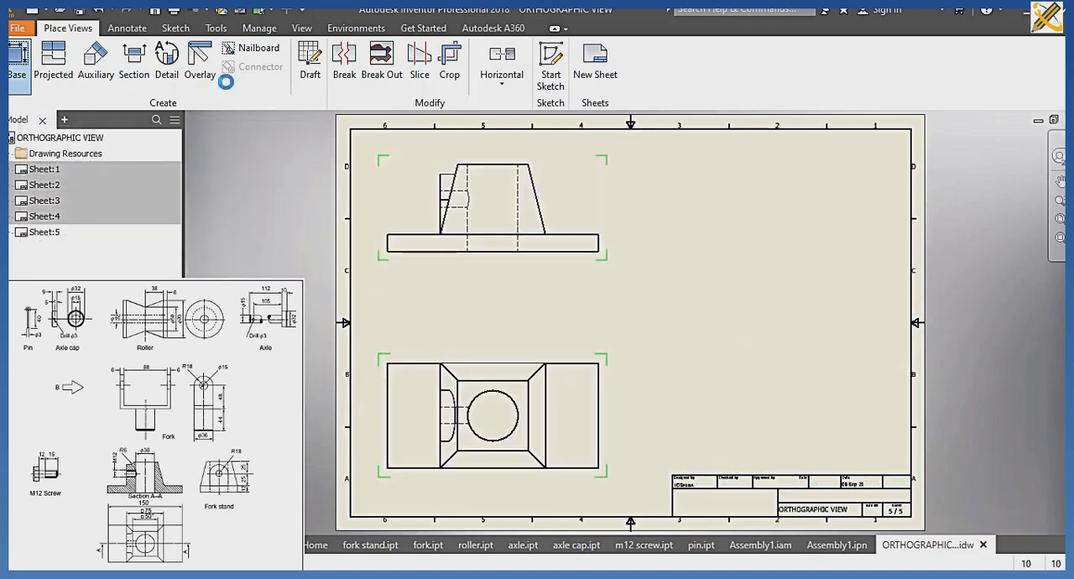
# Start a section view with the fork stand's RIGHT base view as its parent.
pyautogui.click(137, 57)
pyautogui.click(463, 204)
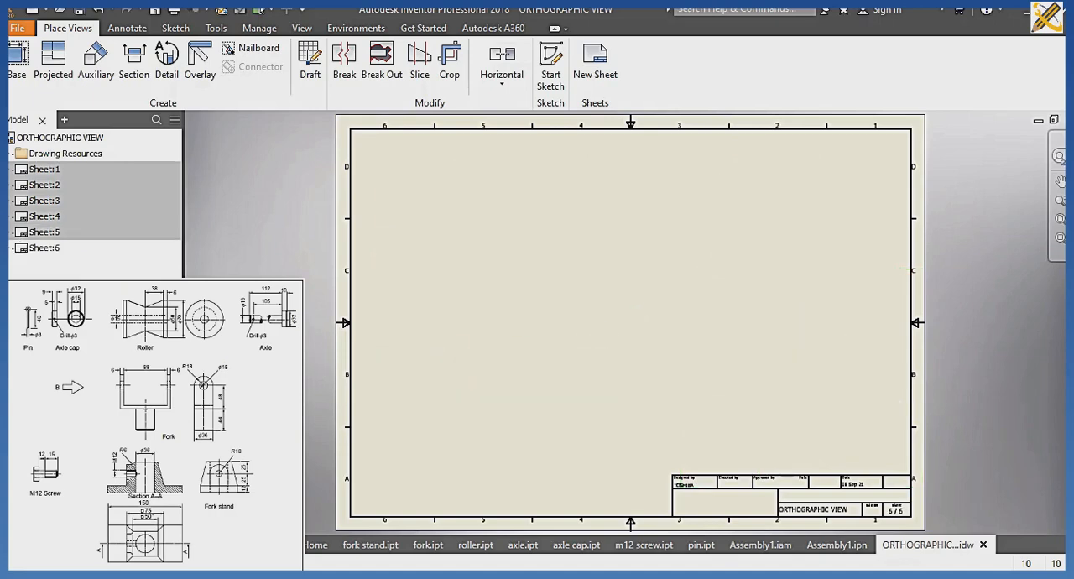
# Start a base view of fork.ipt on sheet 6, orient it to the RIGHT view and enlarge it in the upper-left area.
pyautogui.click(10, 60)
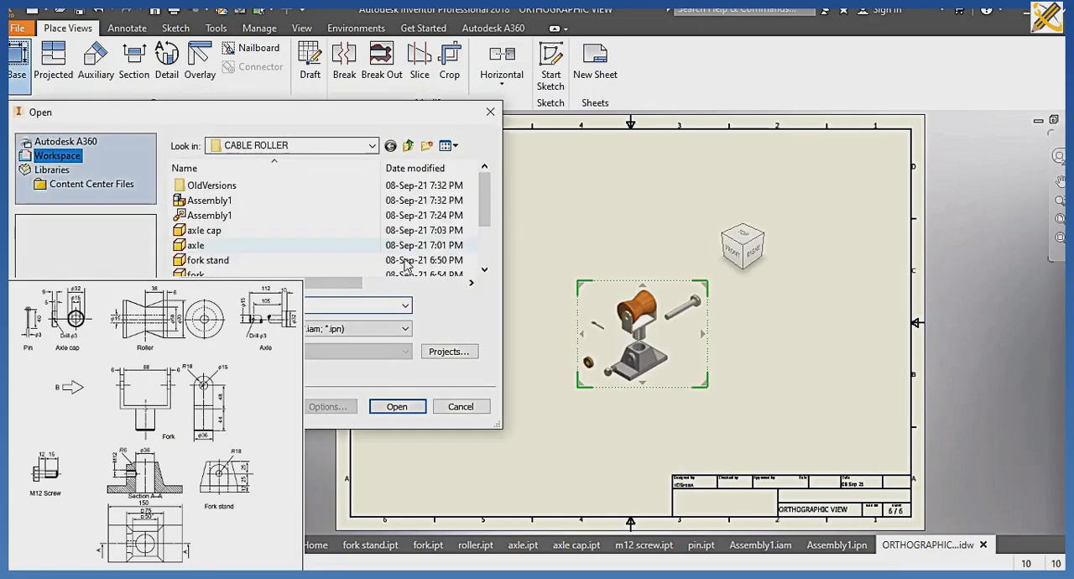
pyautogui.scroll(-1, 265, 256)
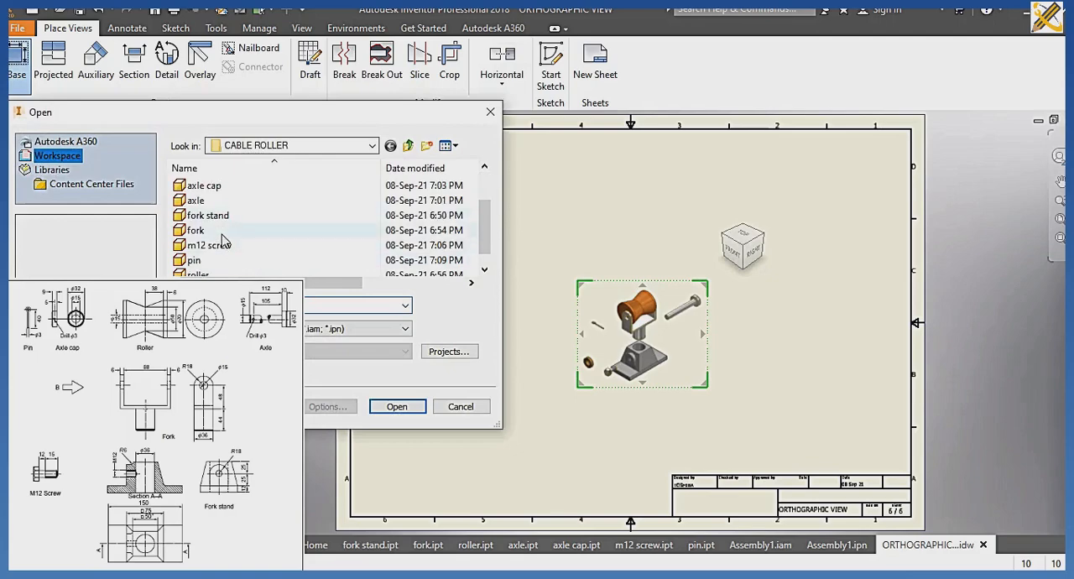
pyautogui.click(222, 234)
pyautogui.click(396, 406)
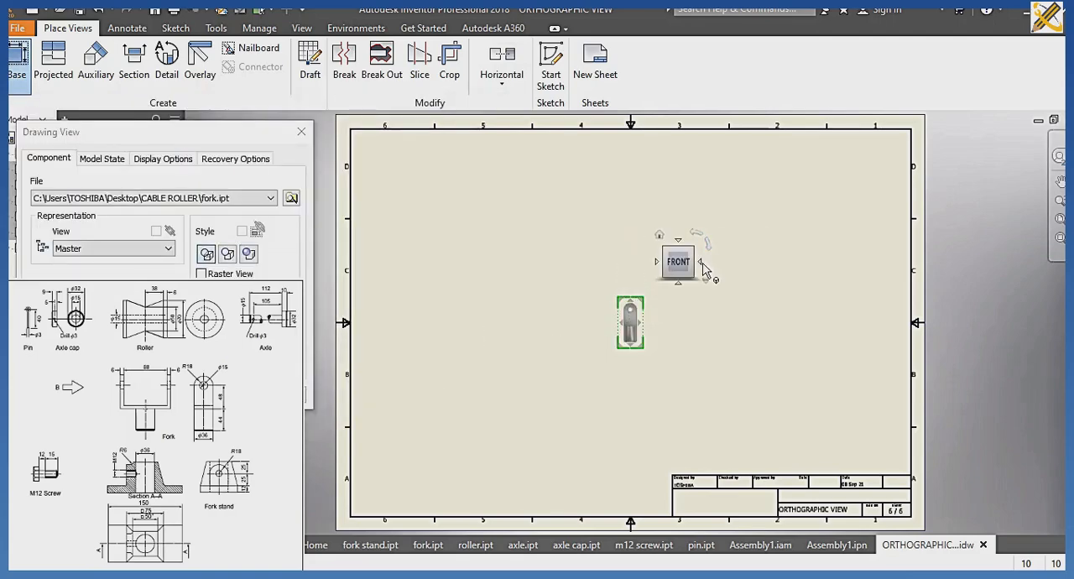
pyautogui.click(702, 264)
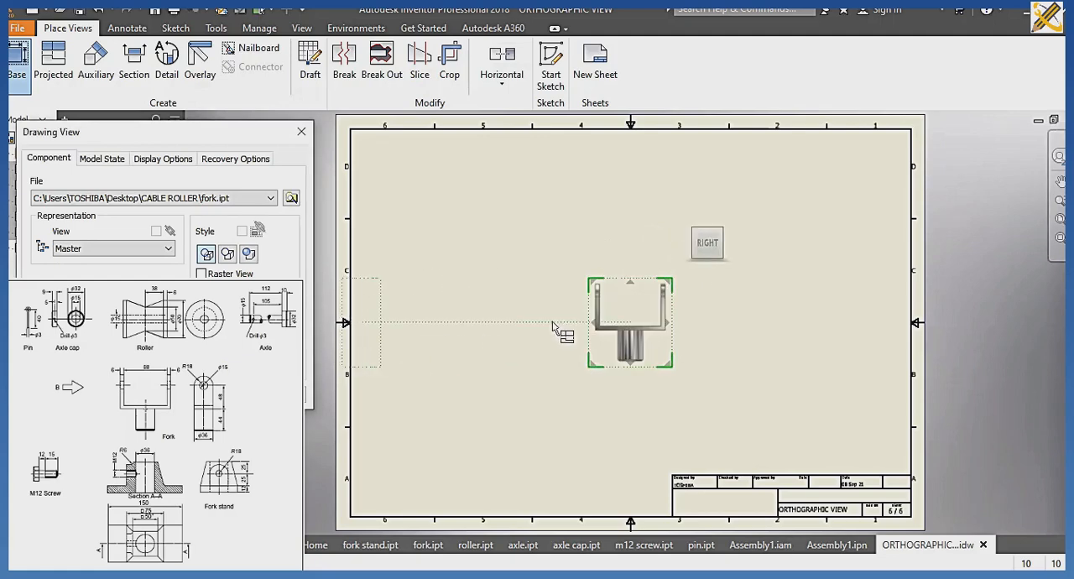
pyautogui.moveTo(612, 325); pyautogui.dragTo(443, 217)
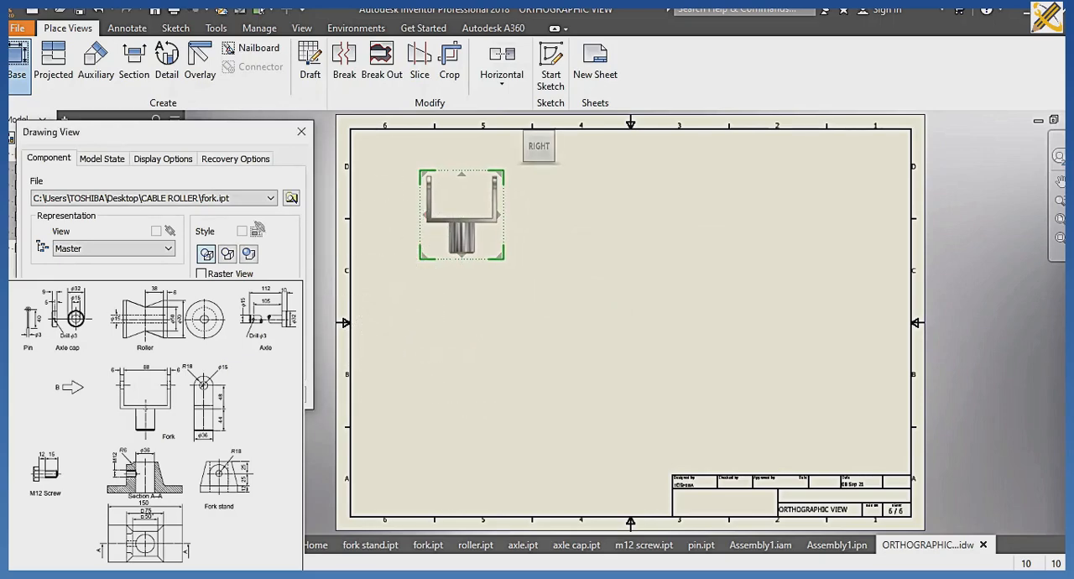
pyautogui.moveTo(453, 247); pyautogui.dragTo(460, 273)
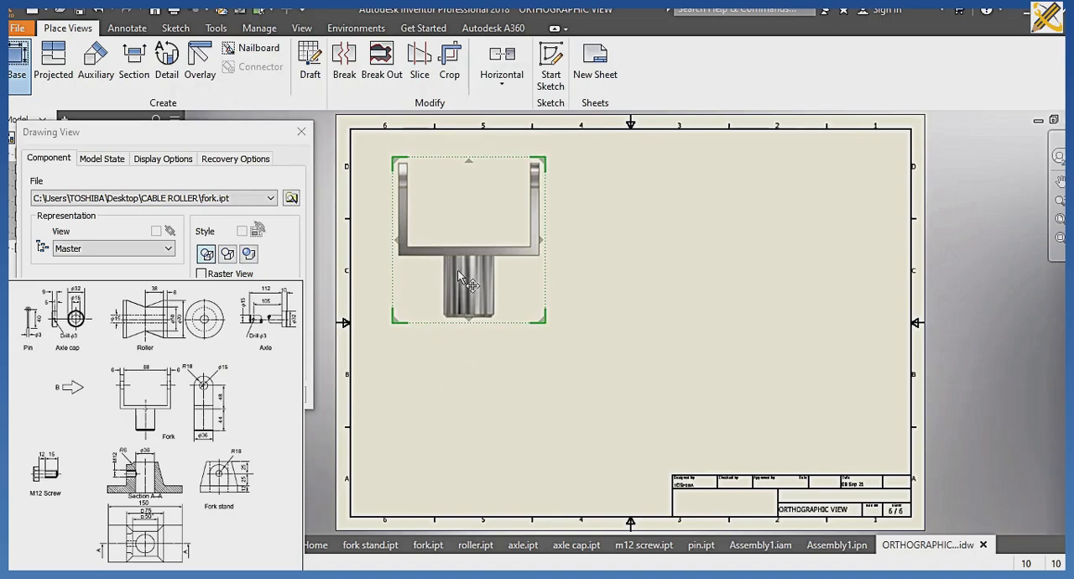
# Create the fork's projected views below and beside the base view, plus an isometric view in the sheet's lower-right area.
pyautogui.click(448, 444)
pyautogui.click(763, 231)
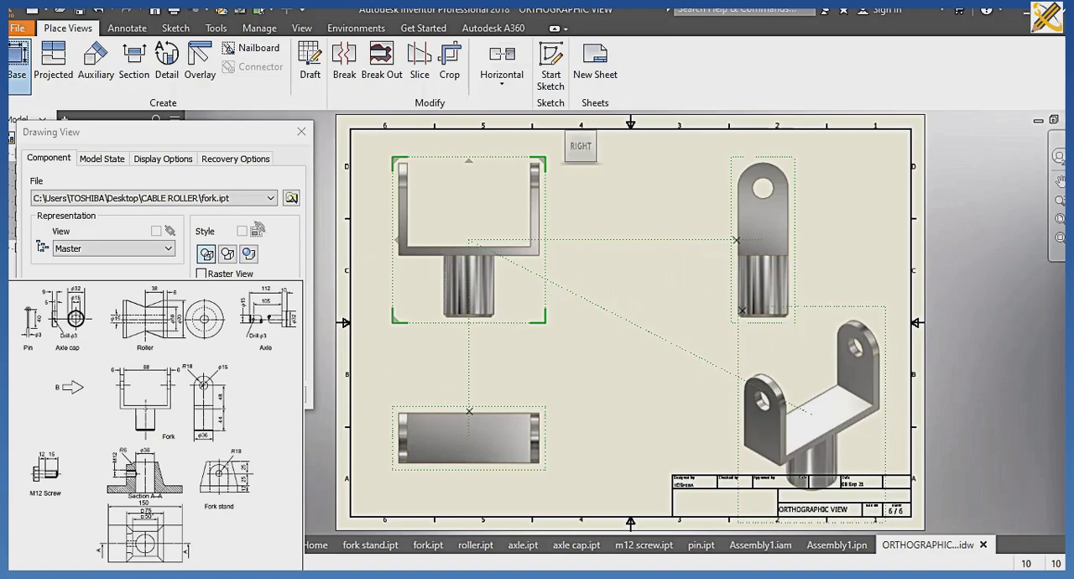
pyautogui.press('Return')
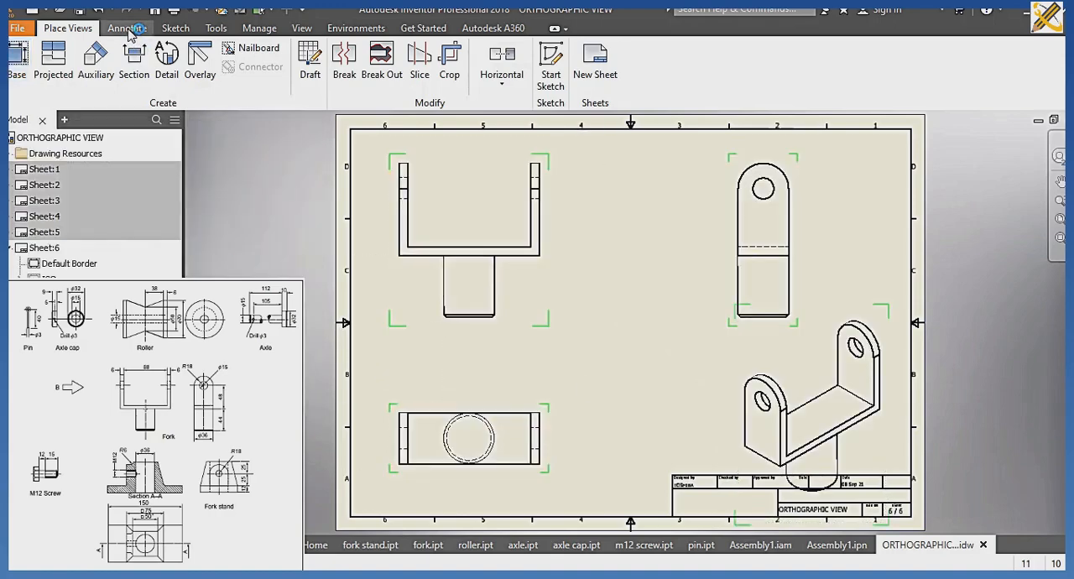
pyautogui.click(127, 28)
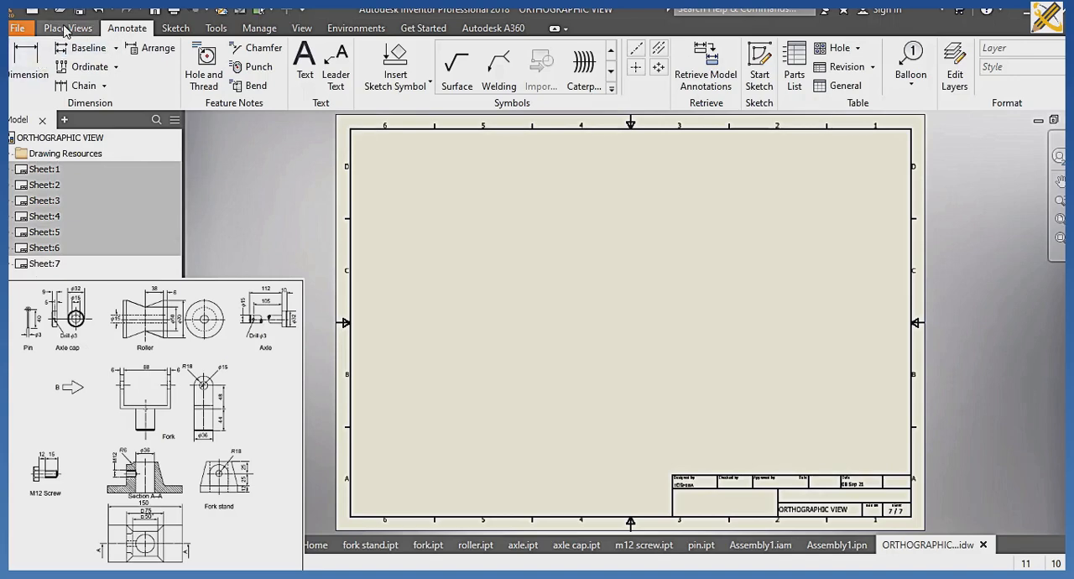
# Start a base view of m12 screw.ipt in sheet 7's upper-left area, with the FRONT view rotated upright so the head is on top.
pyautogui.click(66, 30)
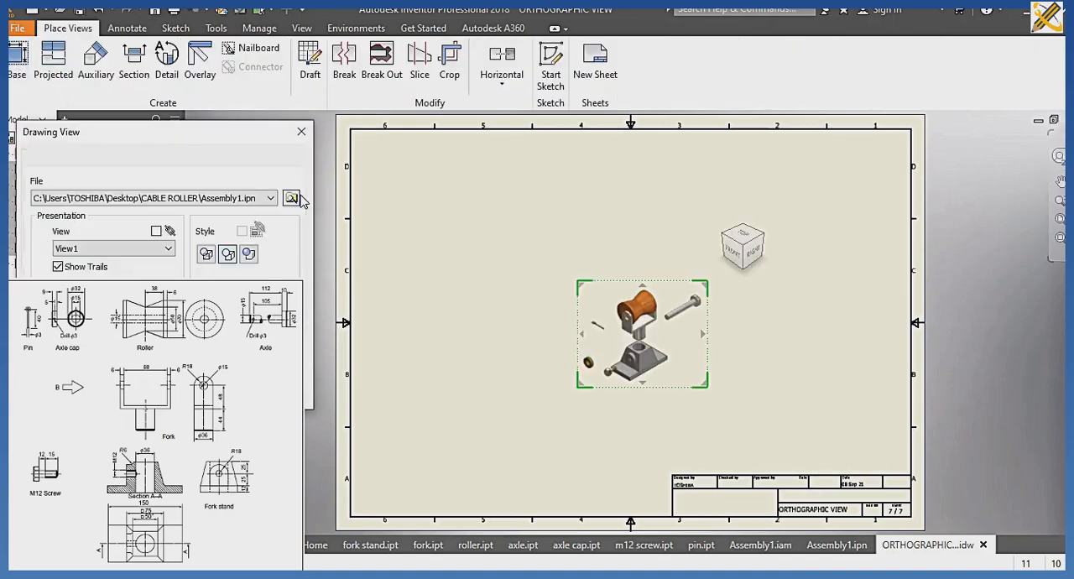
pyautogui.click(292, 200)
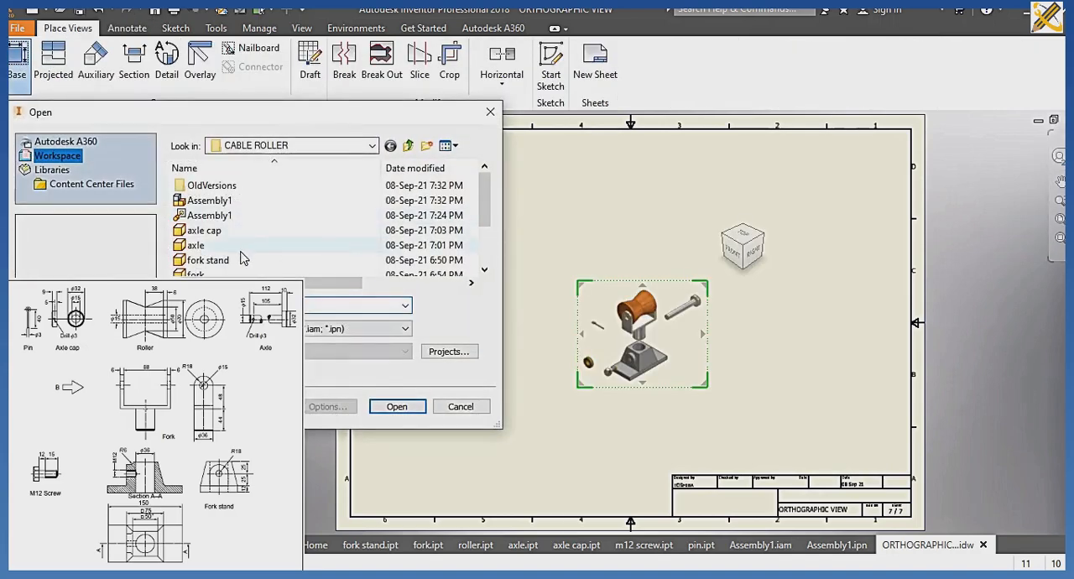
pyautogui.scroll(-1, 237, 256)
pyautogui.click(210, 231)
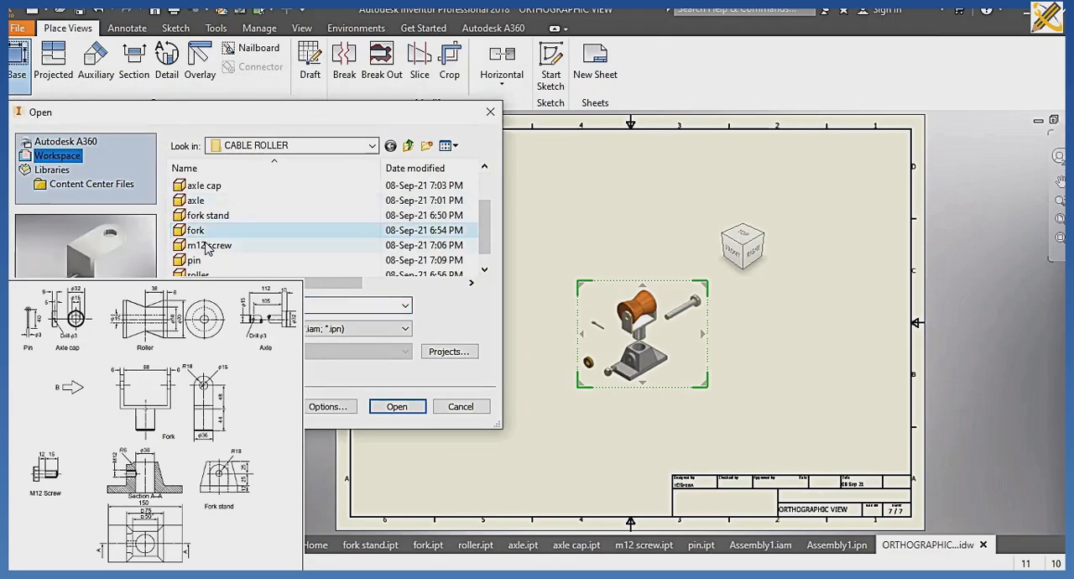
pyautogui.click(208, 246)
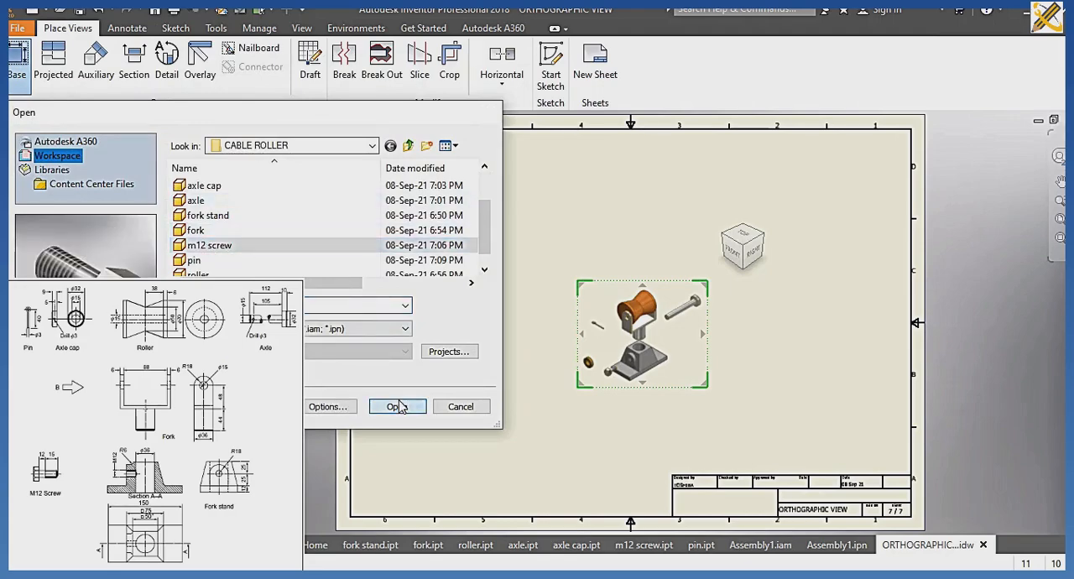
pyautogui.click(400, 407)
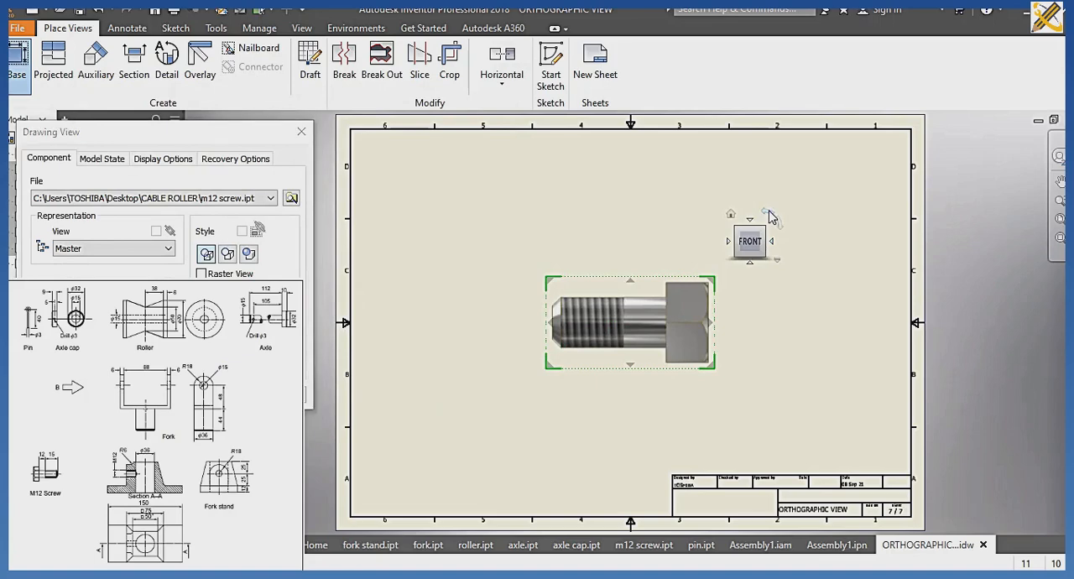
pyautogui.click(771, 217)
pyautogui.moveTo(617, 301); pyautogui.dragTo(450, 227)
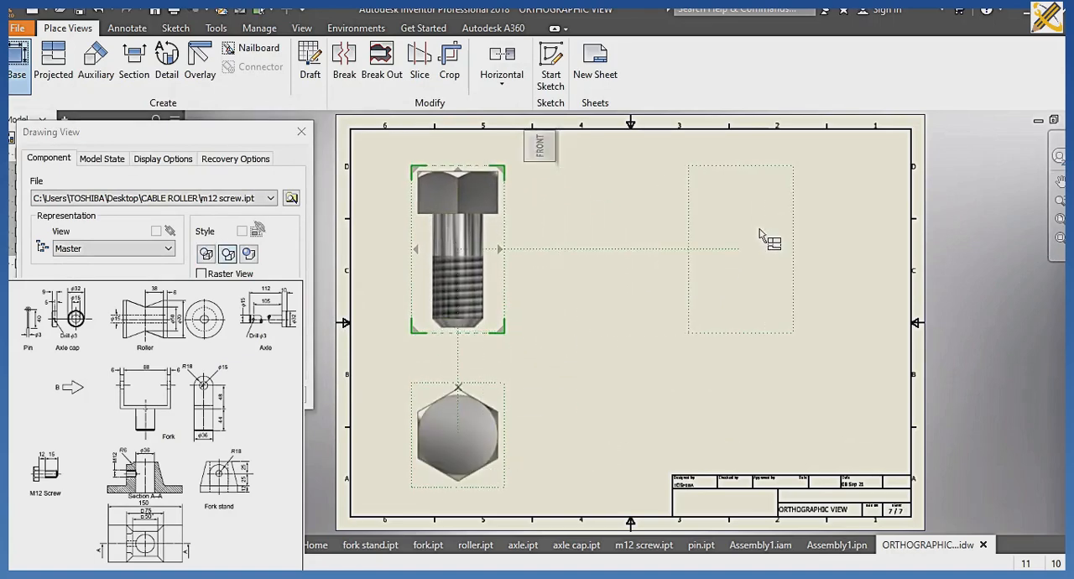
# Create the M12 screw's side view beside the base view and an isometric view in the lower-right area, adjust their positions, and finish the views.
pyautogui.click(763, 237)
pyautogui.click(770, 443)
pyautogui.moveTo(766, 434); pyautogui.dragTo(835, 397)
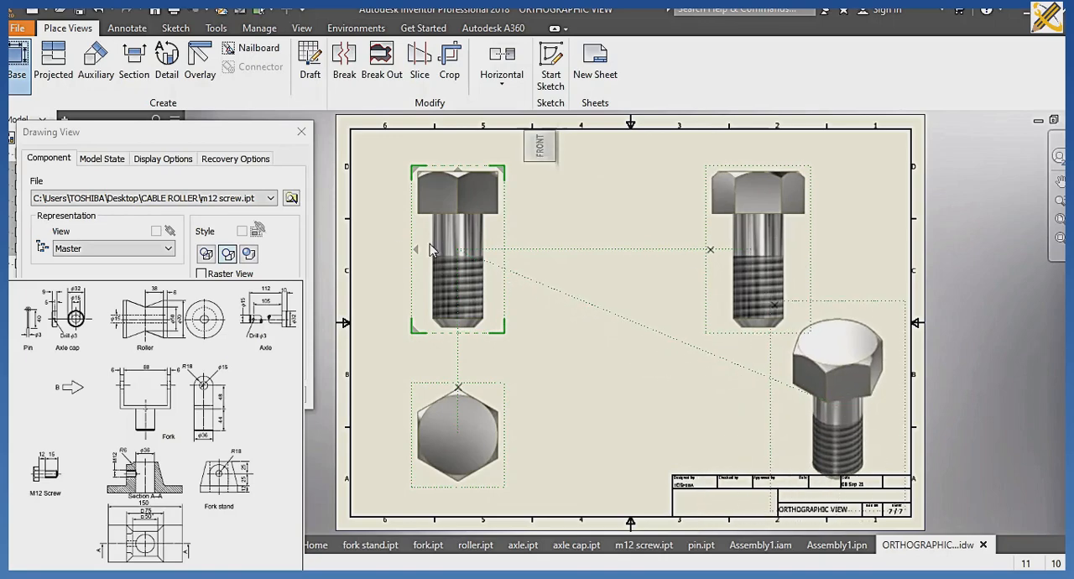
pyautogui.moveTo(436, 243); pyautogui.dragTo(438, 223)
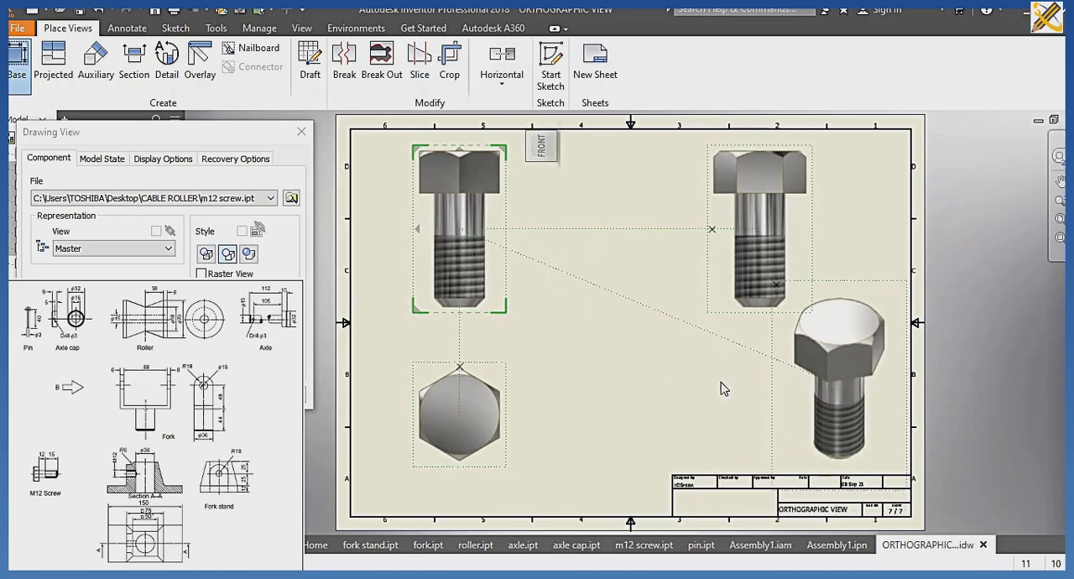
pyautogui.moveTo(819, 356); pyautogui.dragTo(823, 375)
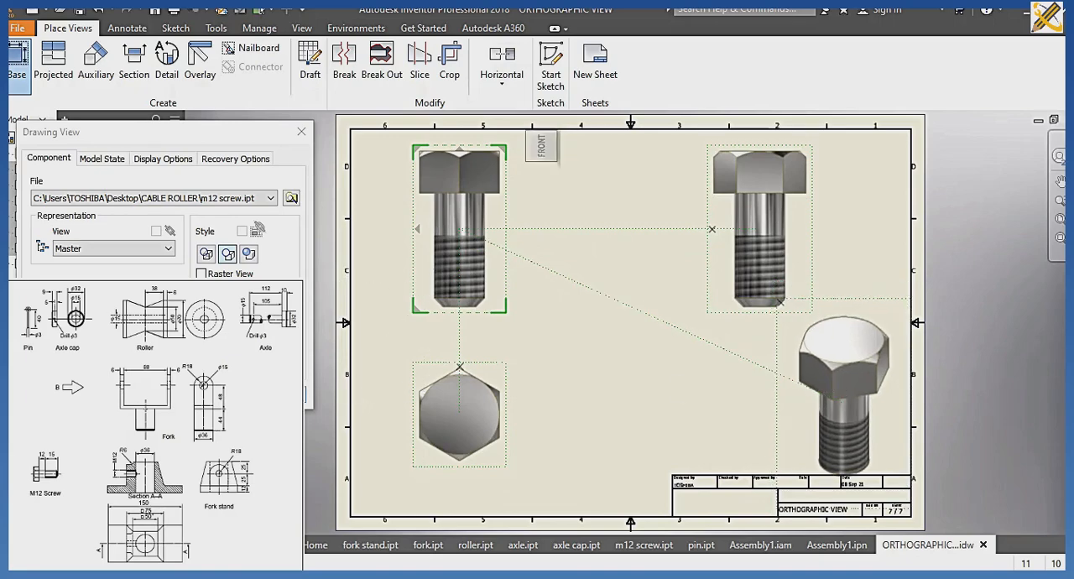
pyautogui.click(214, 394)
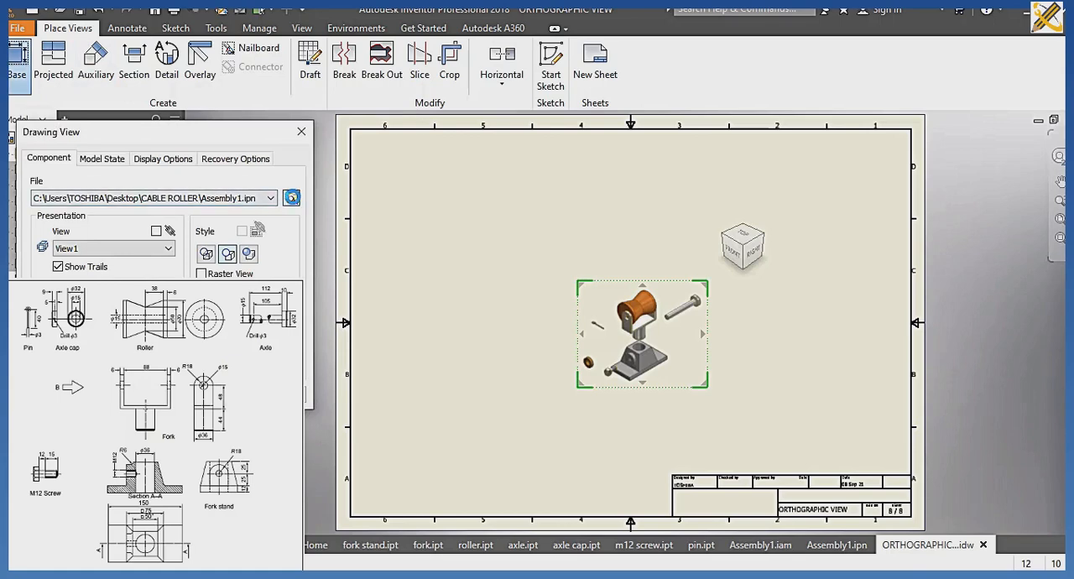
# Start a base view of pin.ipt on sheet 8, orient it to the LEFT view with the eye on top, and move it to the upper-left area.
pyautogui.click(294, 202)
pyautogui.scroll(-3, 202, 244)
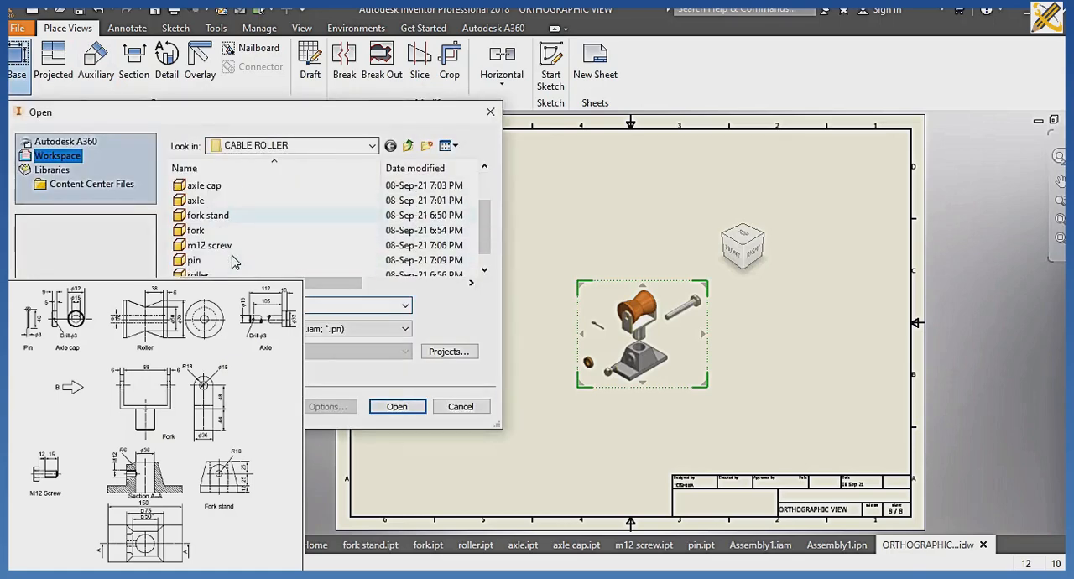
pyautogui.click(202, 246)
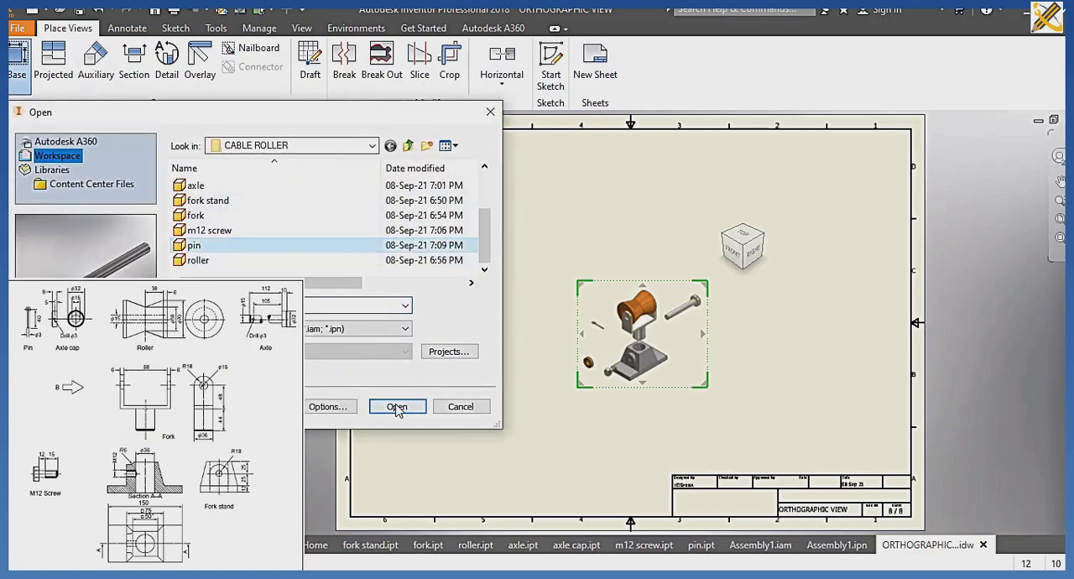
pyautogui.click(398, 408)
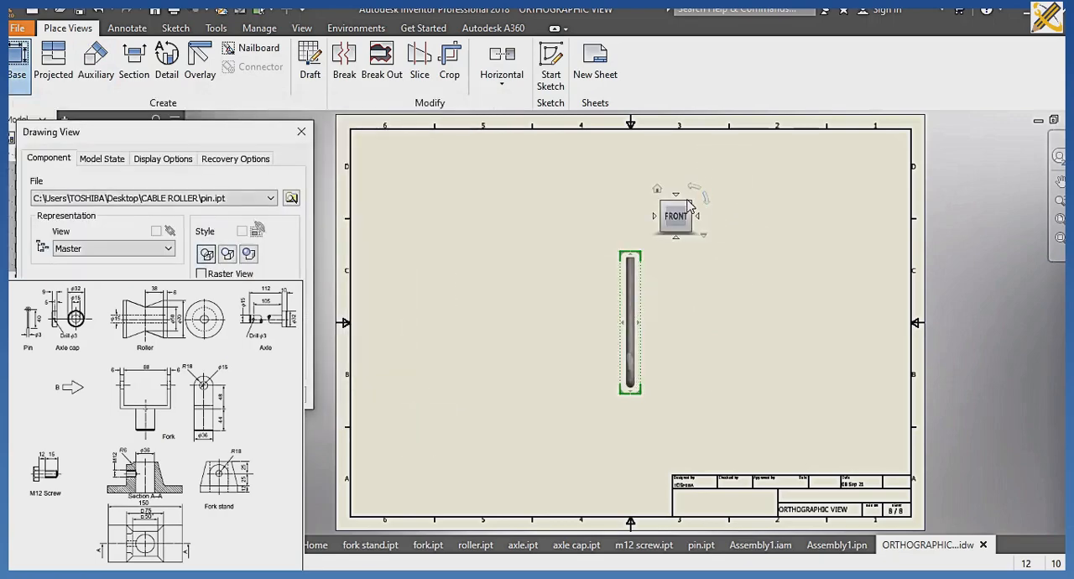
pyautogui.click(682, 198)
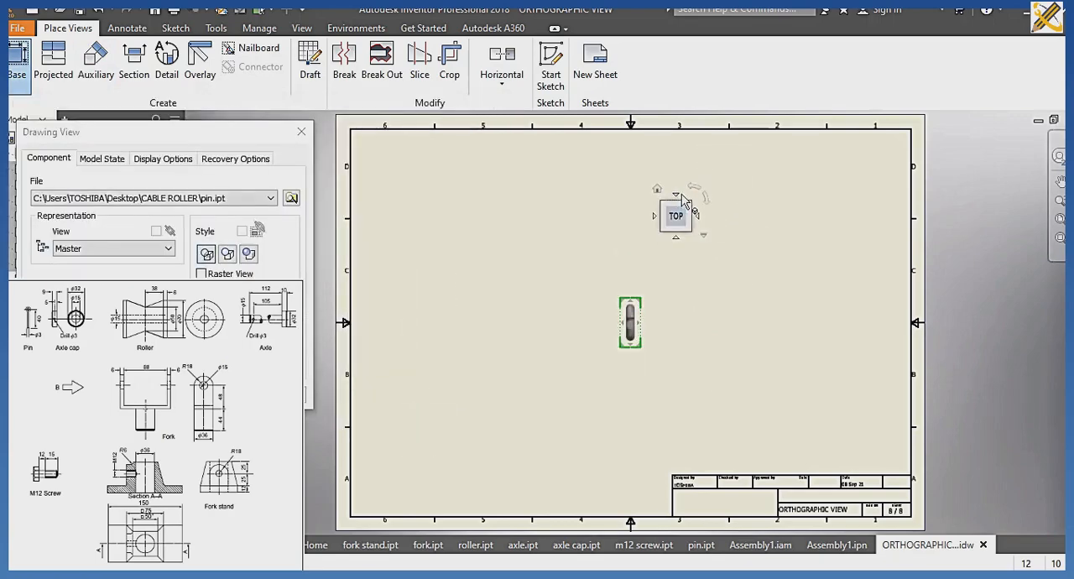
pyautogui.click(680, 194)
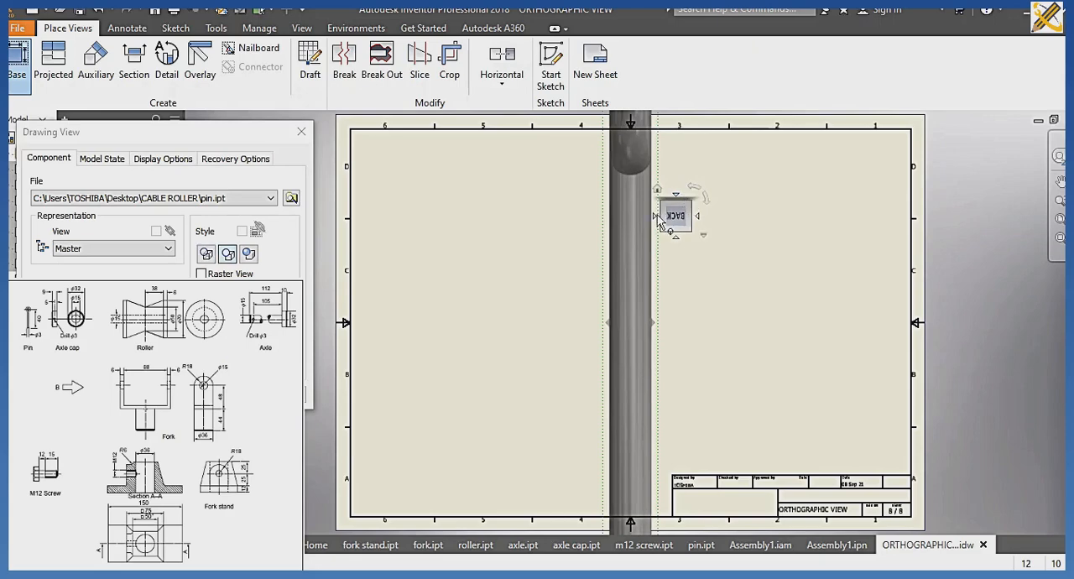
pyautogui.click(658, 218)
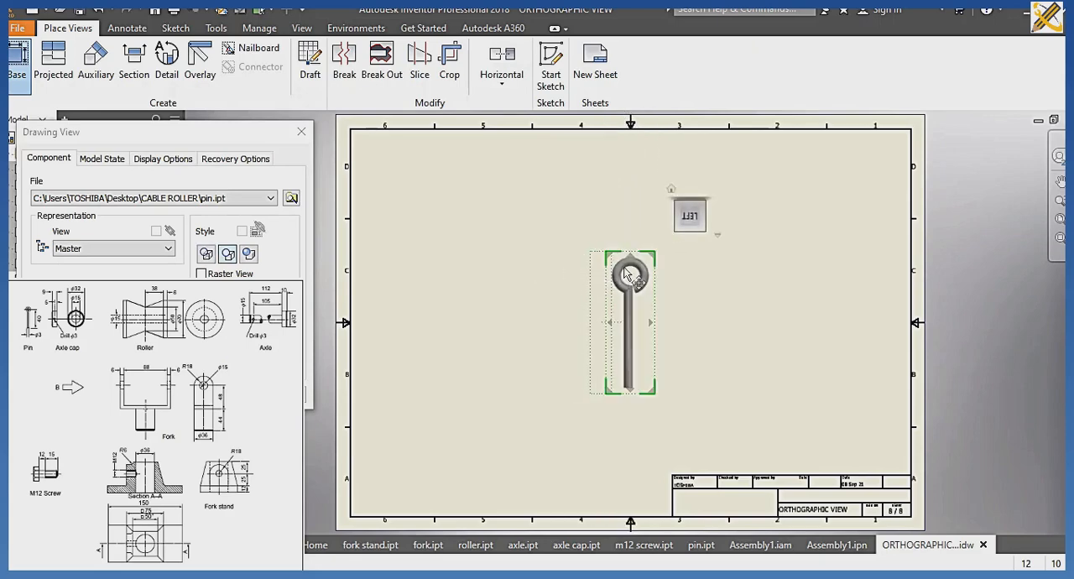
pyautogui.moveTo(637, 281); pyautogui.dragTo(432, 199)
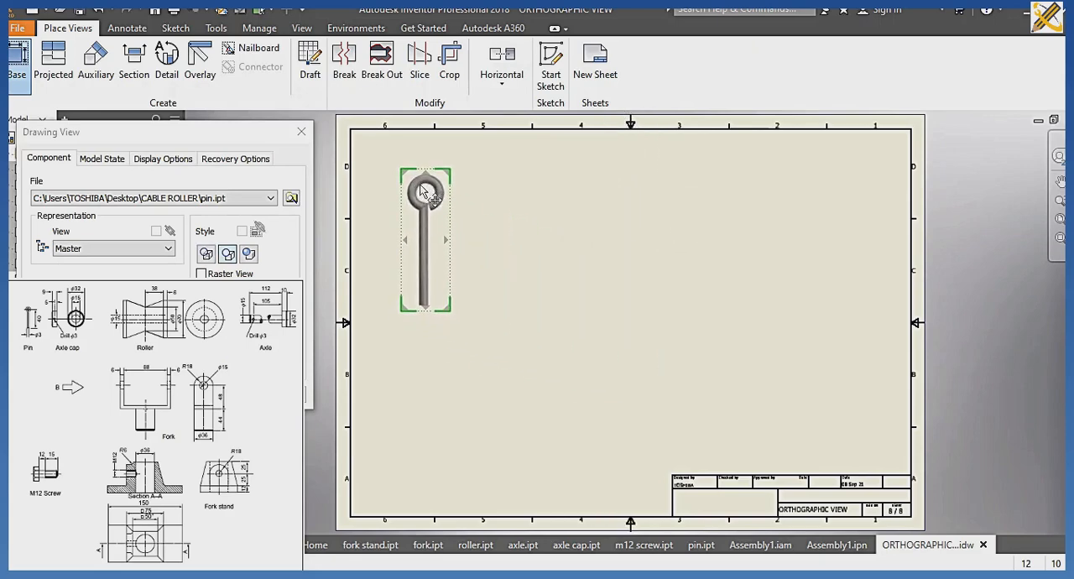
# Create the pin's projected views below and beside the base view, plus an isometric view in the sheet's lower-right area.
pyautogui.click(418, 411)
pyautogui.click(721, 240)
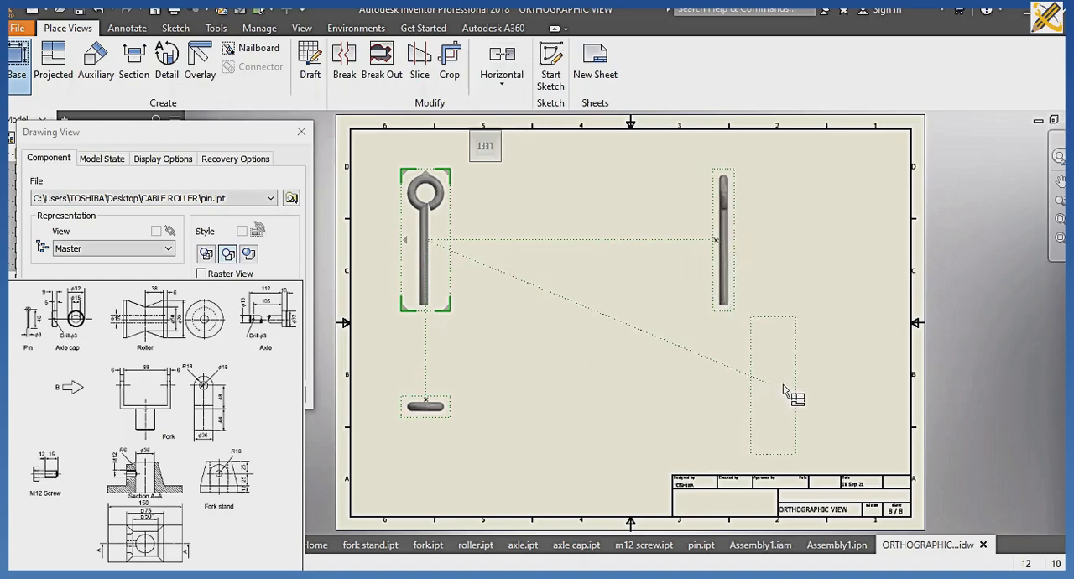
pyautogui.click(784, 388)
pyautogui.click(212, 395)
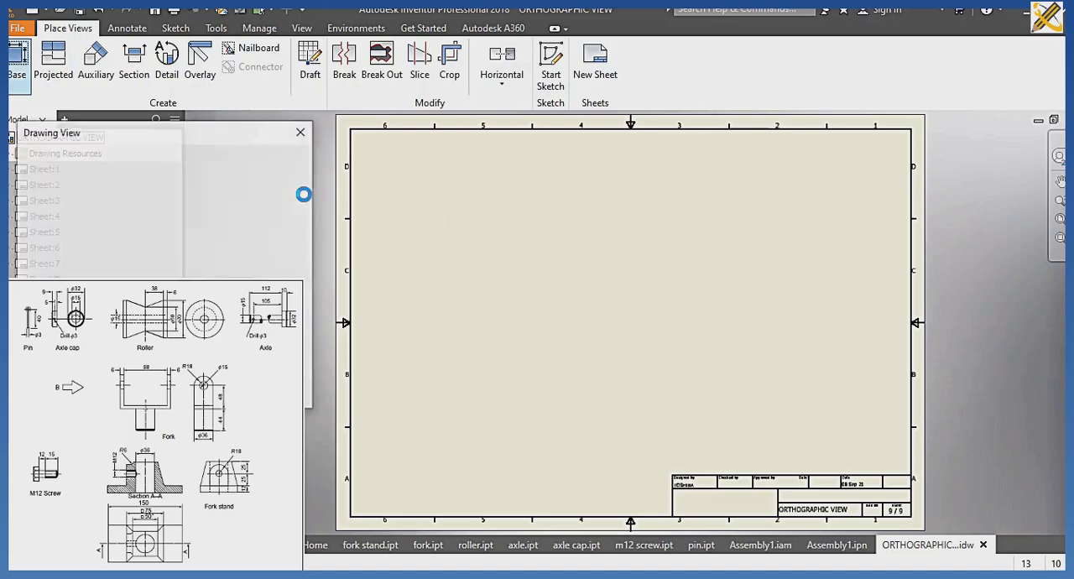
# Start a base view of roller.ipt on sheet 9 in the FRONT orientation and move it to the upper-left area.
pyautogui.click(292, 199)
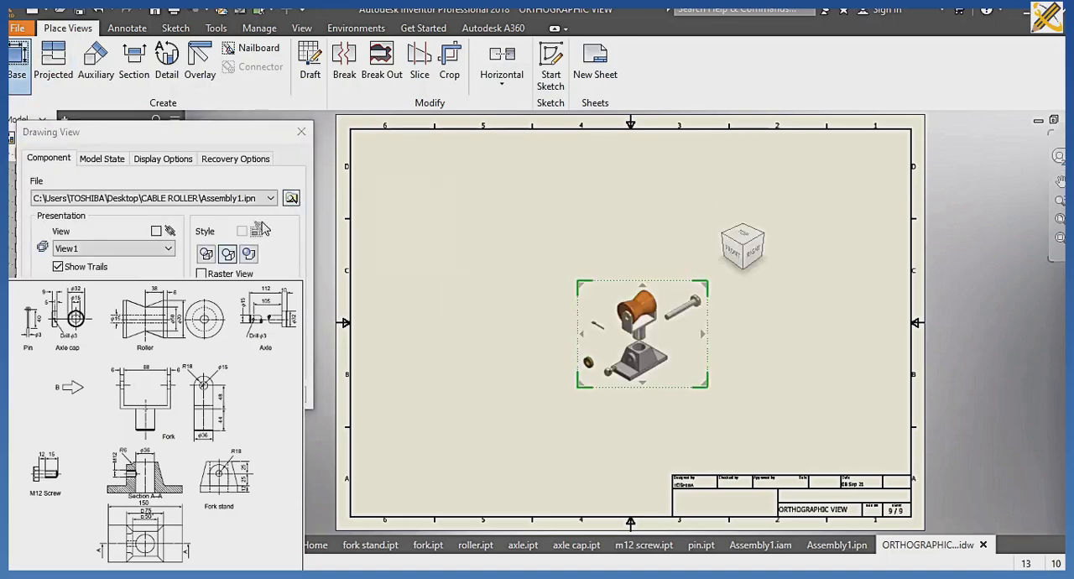
pyautogui.click(201, 261)
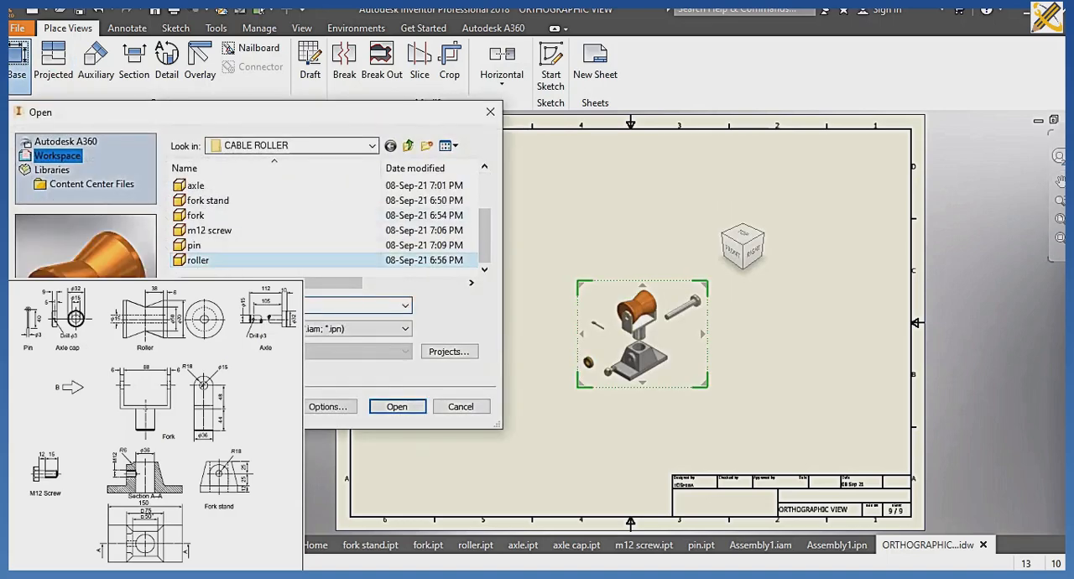
pyautogui.click(395, 407)
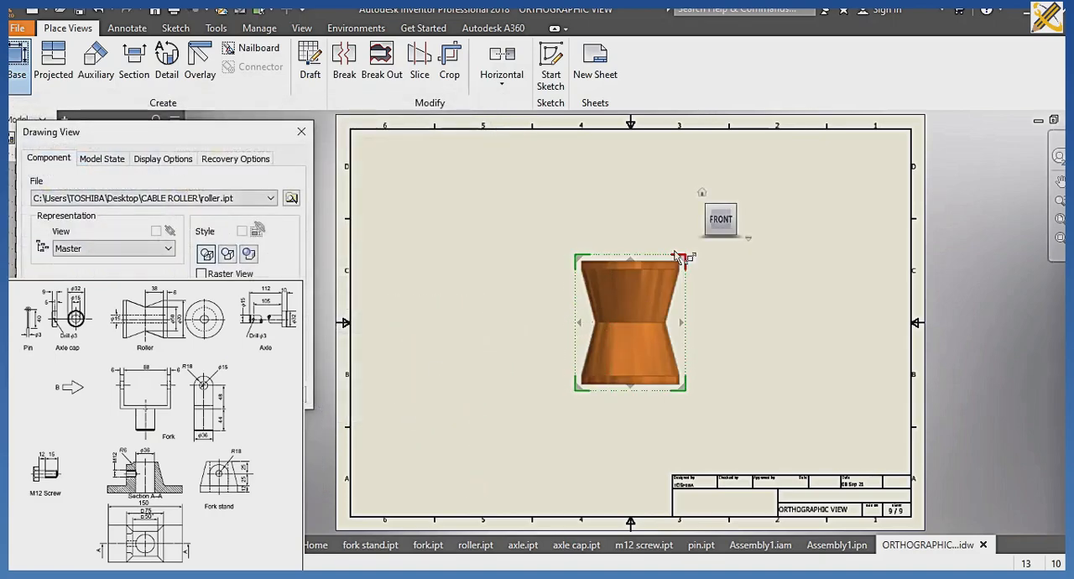
pyautogui.moveTo(654, 291); pyautogui.dragTo(479, 196)
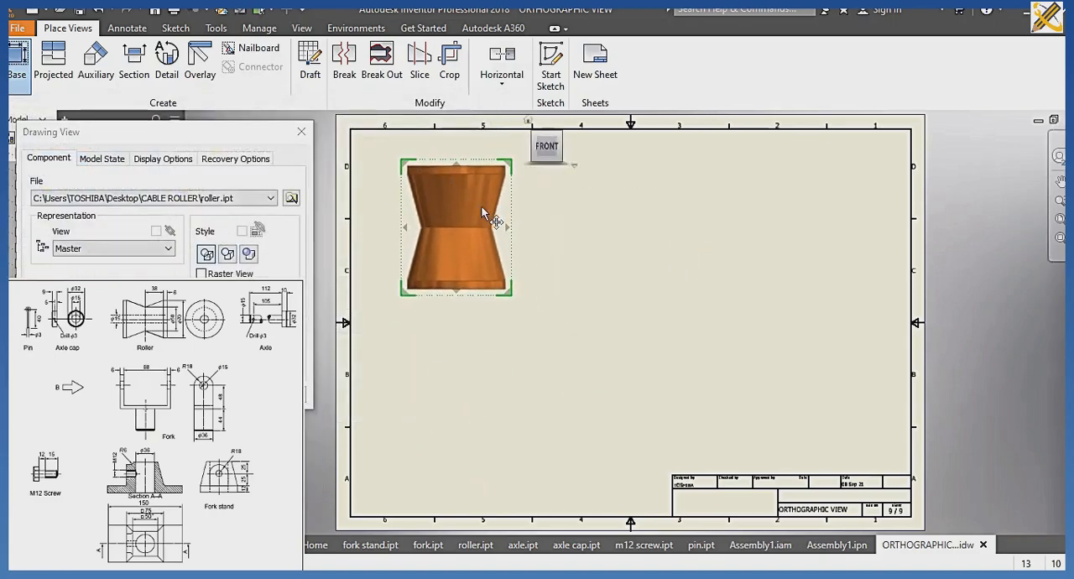
# Create the roller's projected views below and beside the base view, plus an isometric view in the sheet's lower-right area.
pyautogui.click(460, 423)
pyautogui.click(706, 249)
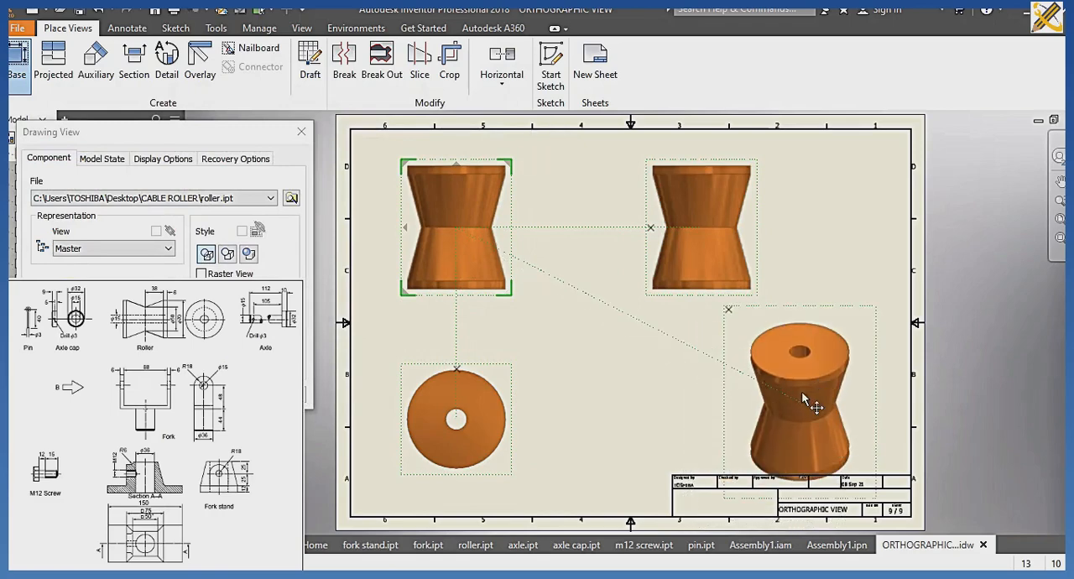
pyautogui.click(801, 404)
pyautogui.click(215, 395)
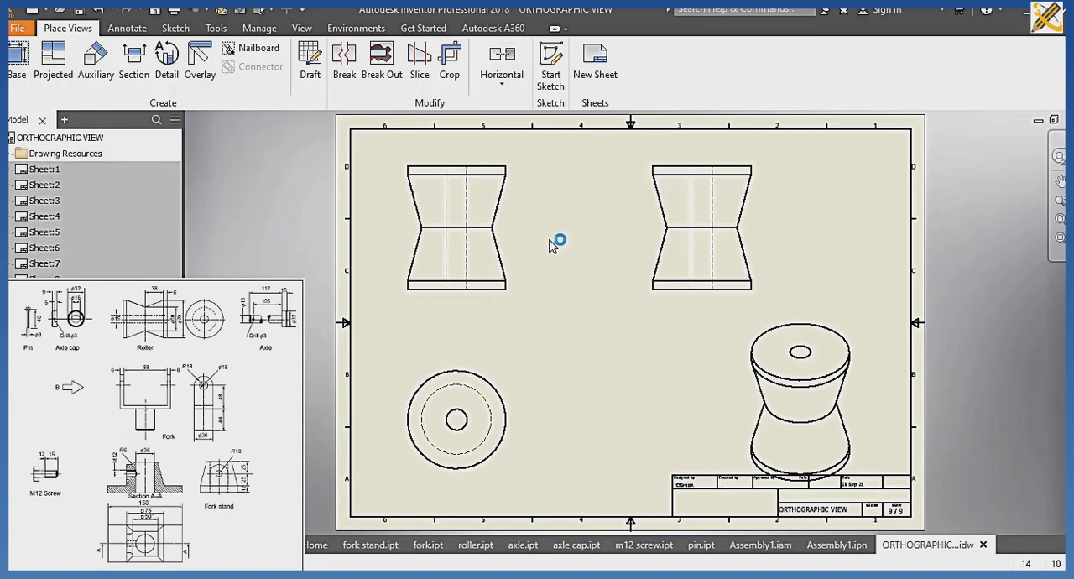
# Save ORTHOGRAPHIC VIEW.idw and create a new drawing from the metric ISO.idw template.
pyautogui.hotkey('ctrl', 's')
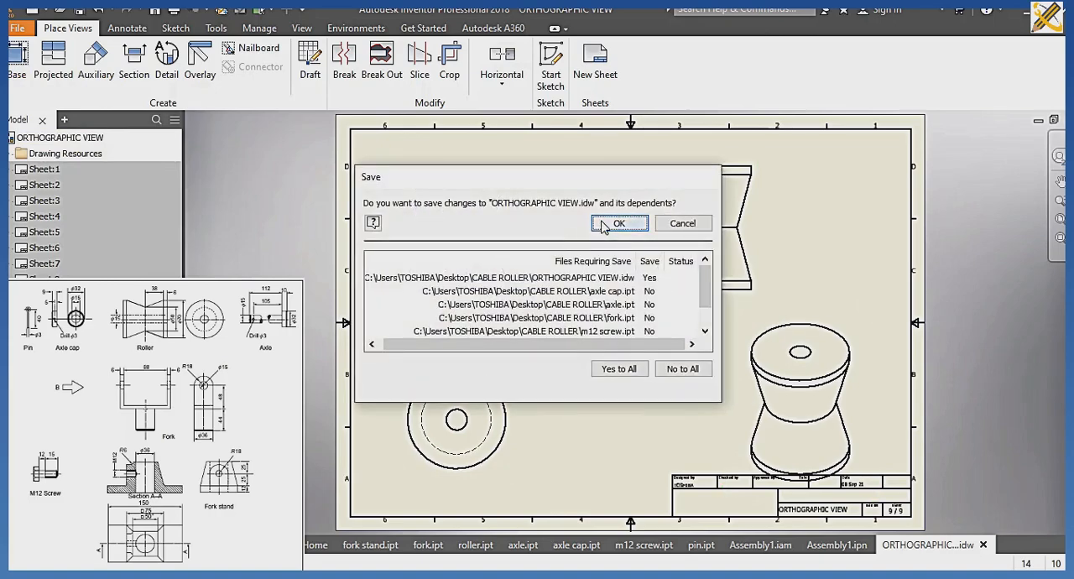
pyautogui.click(611, 220)
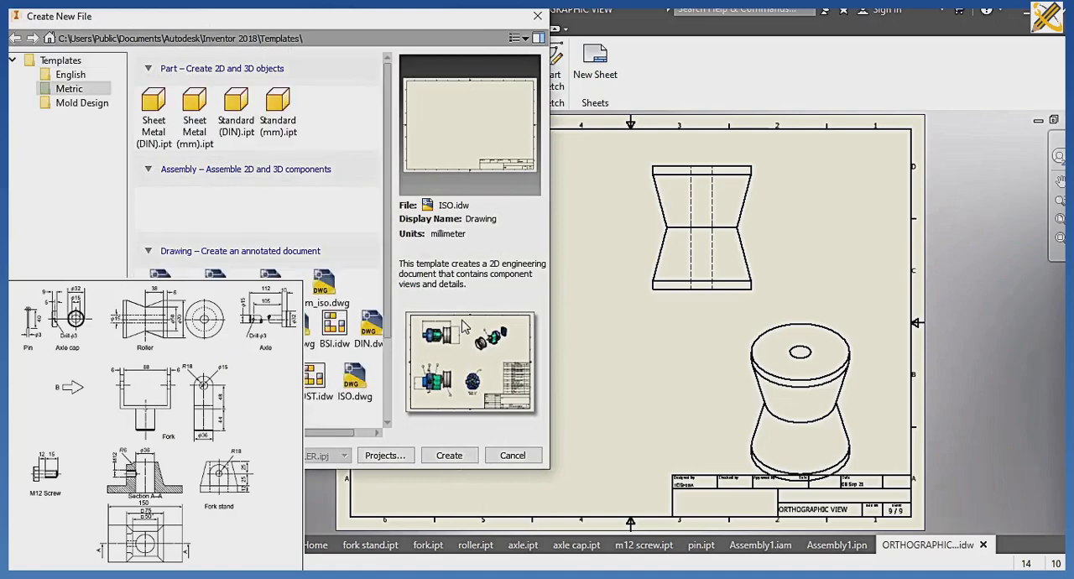
pyautogui.click(436, 456)
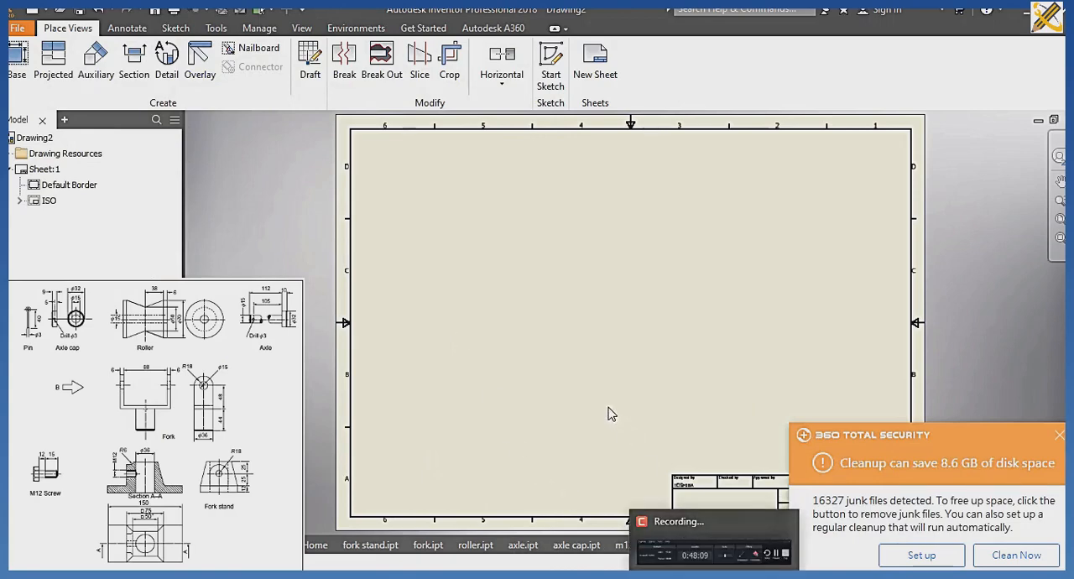
# Create a base view of Assembly1.iam in the sheet's lower-left area, oriented to the TOP view with the roller axis horizontal.
pyautogui.click(16, 59)
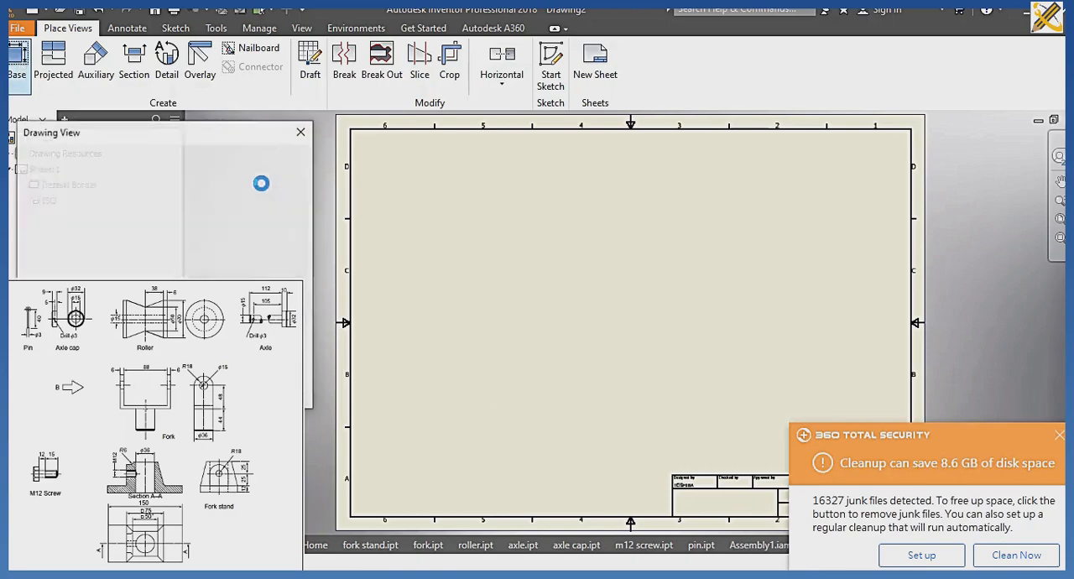
pyautogui.click(291, 198)
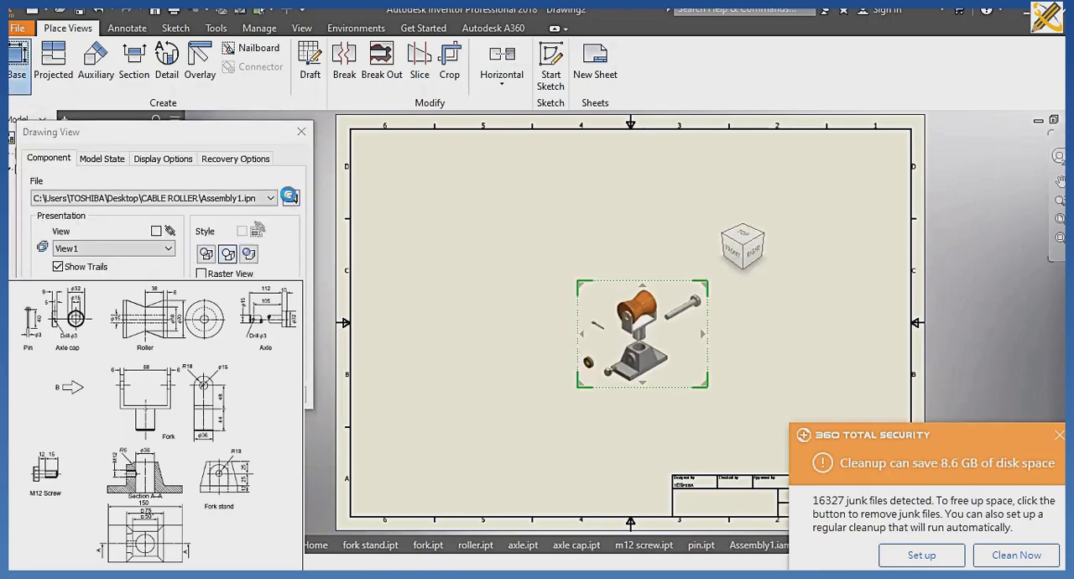
pyautogui.click(254, 201)
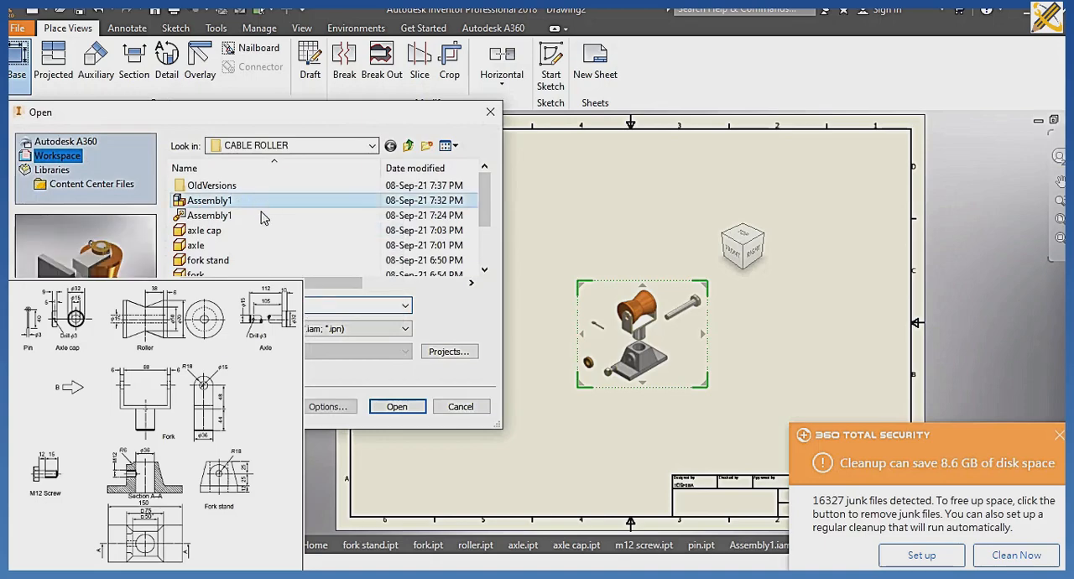
pyautogui.click(398, 407)
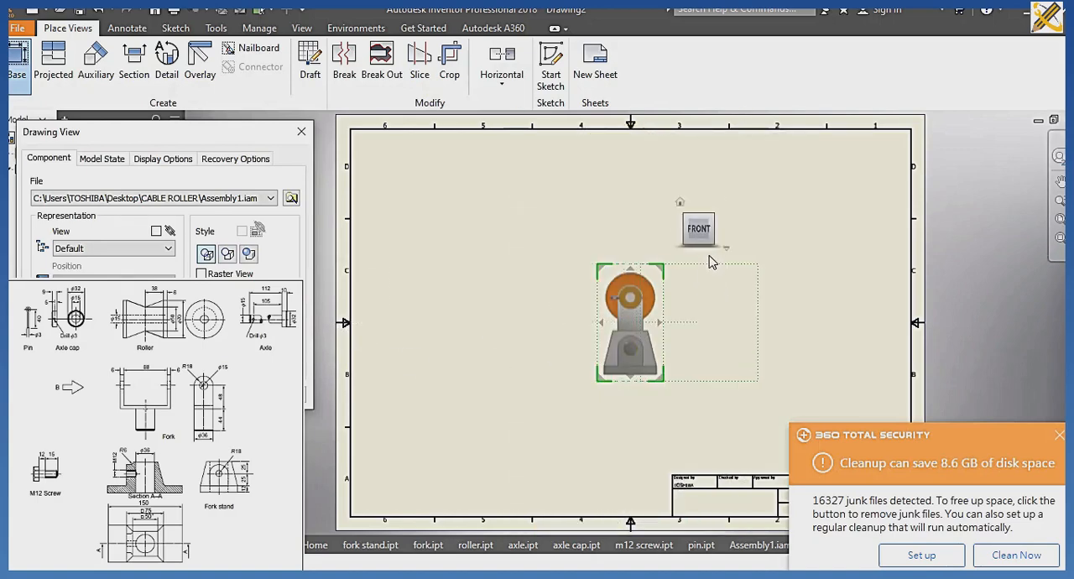
pyautogui.click(719, 230)
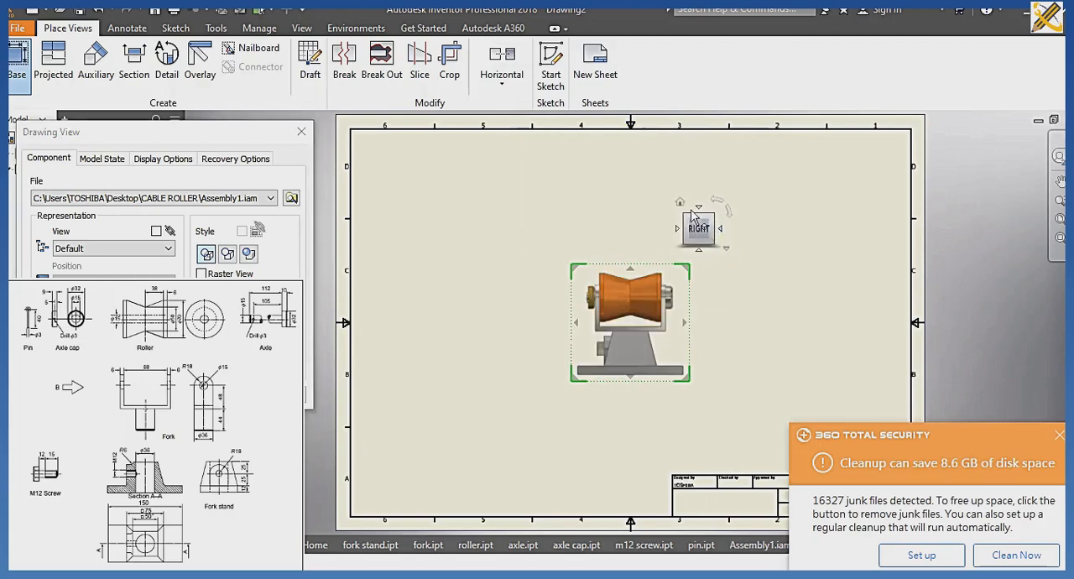
pyautogui.click(699, 208)
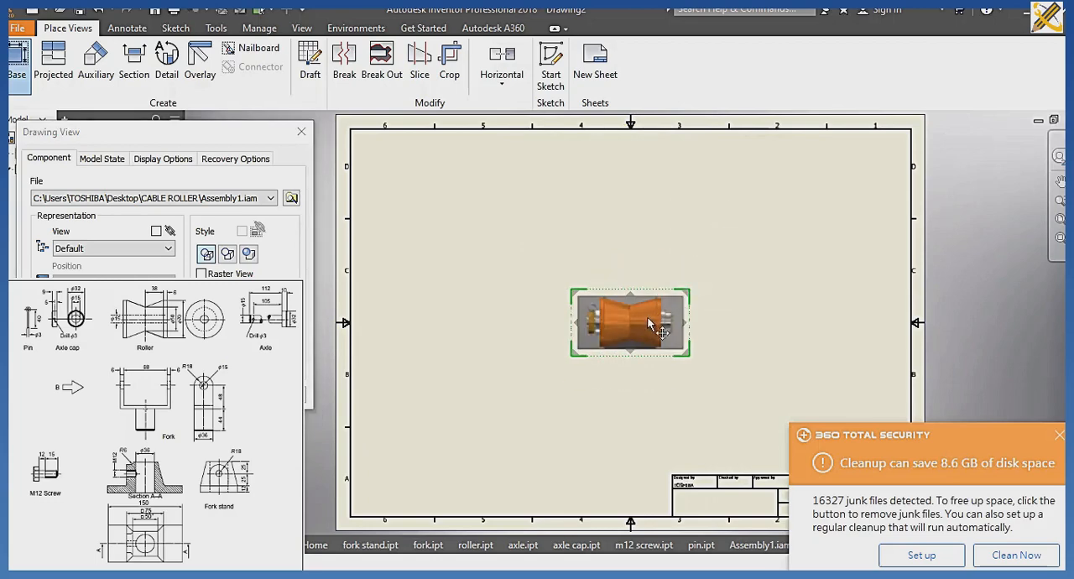
pyautogui.moveTo(655, 324); pyautogui.dragTo(488, 427)
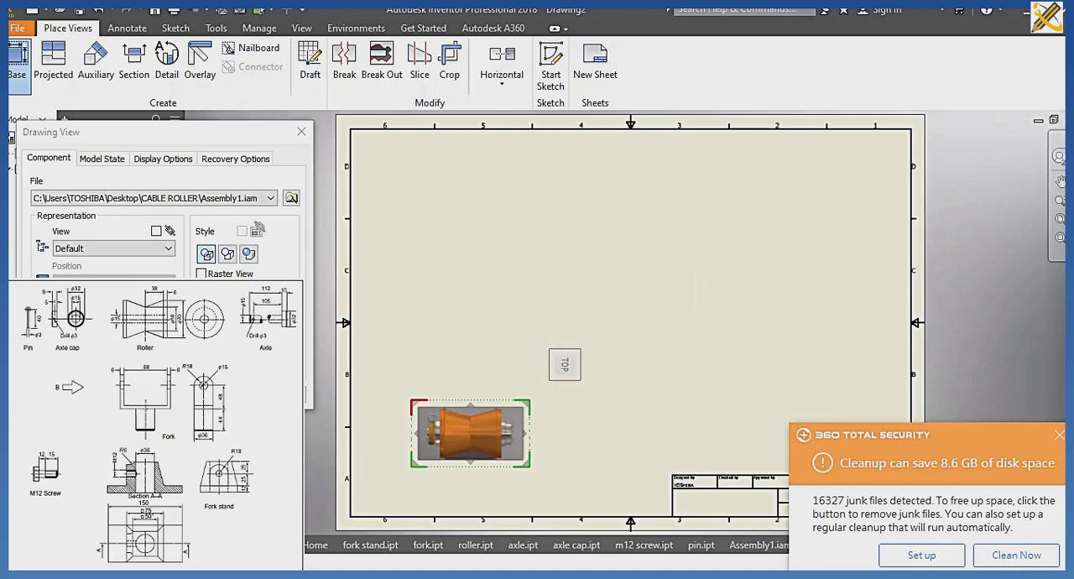
pyautogui.click(210, 396)
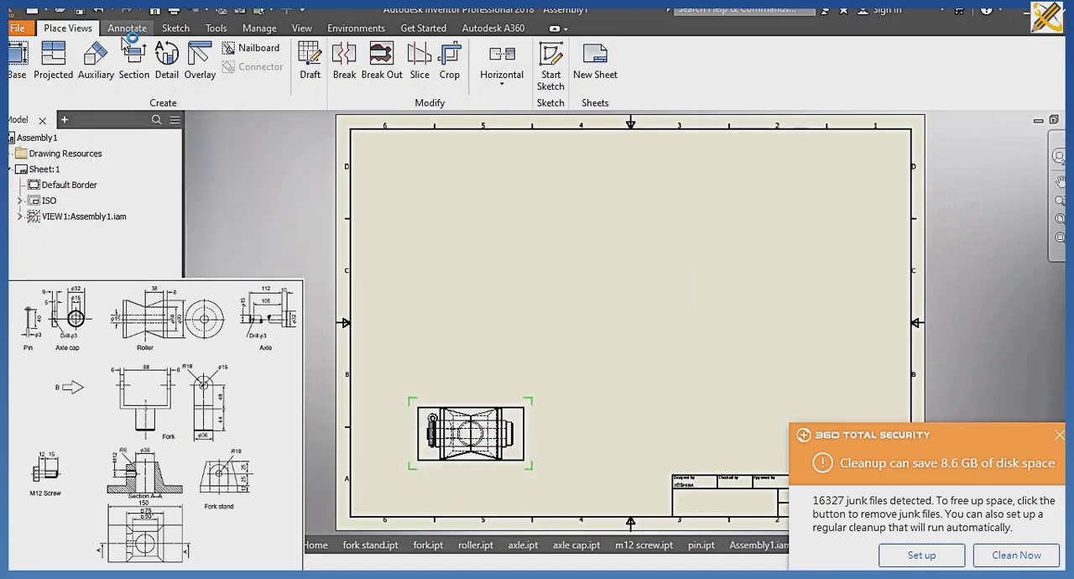
# Create a section view of the assembly's top view, cut horizontally along the roller axis, and place it above in the sheet's upper-left area.
pyautogui.click(133, 61)
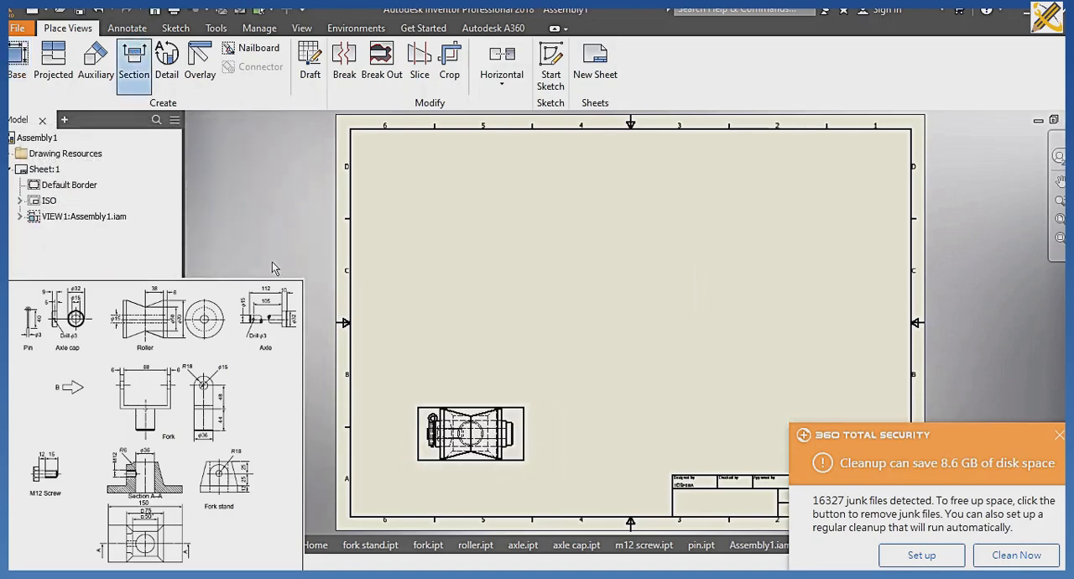
pyautogui.click(408, 426)
pyautogui.scroll(-3, 401, 434)
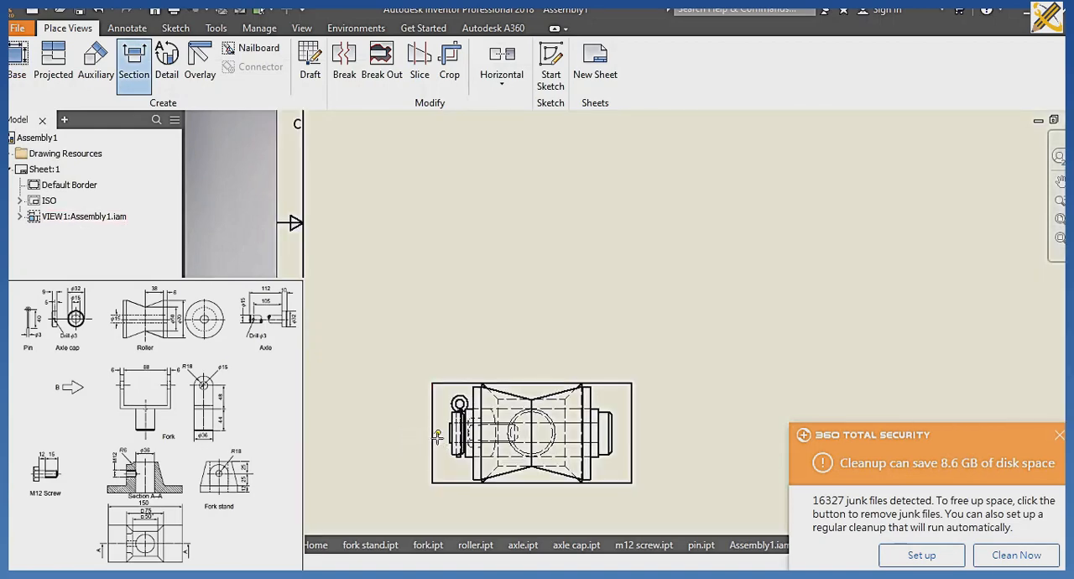
pyautogui.click(417, 433)
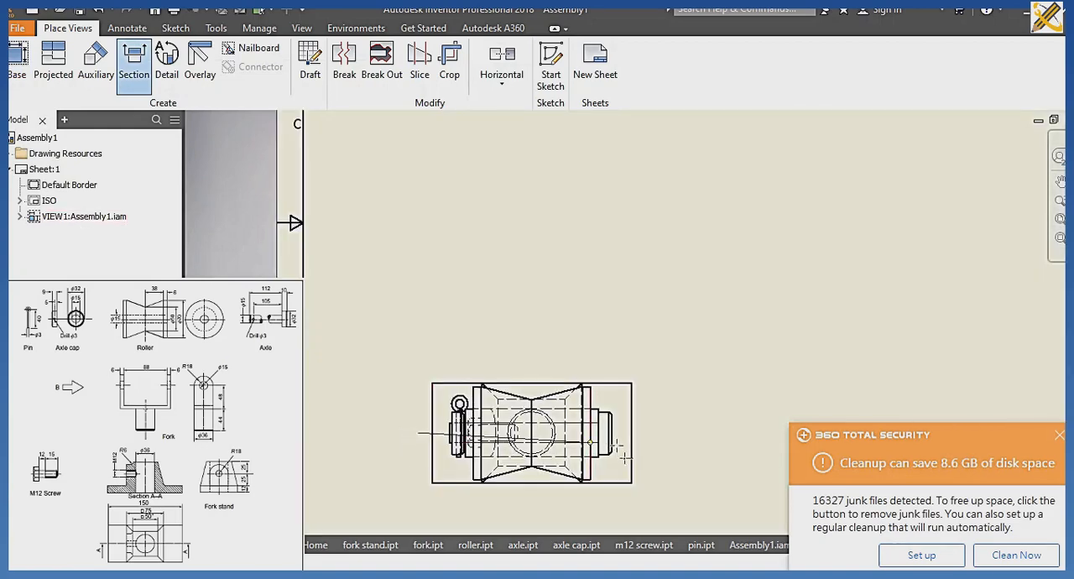
pyautogui.click(656, 433)
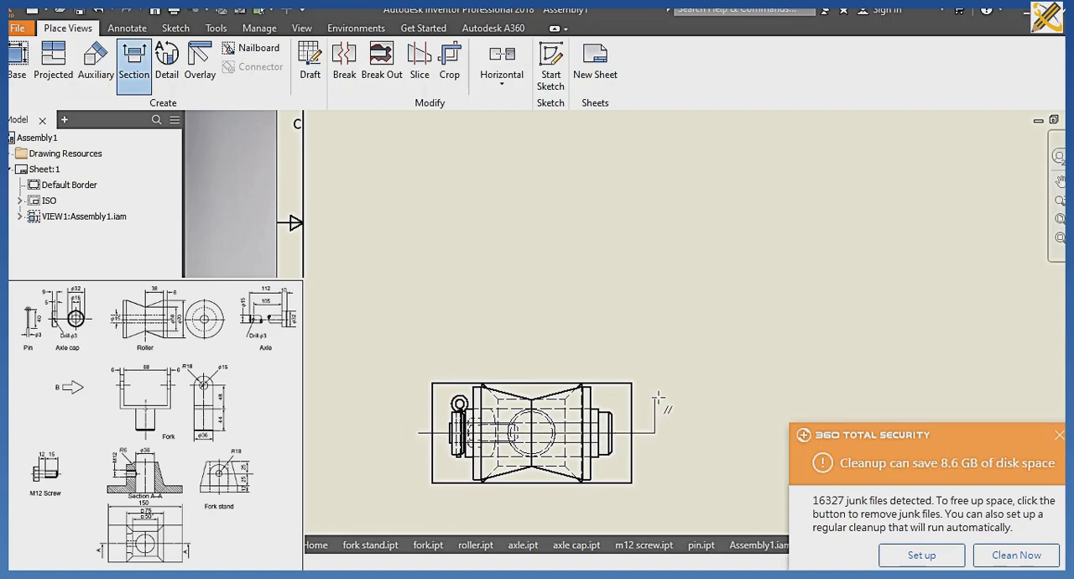
pyautogui.rightClick(659, 401)
pyautogui.click(705, 401)
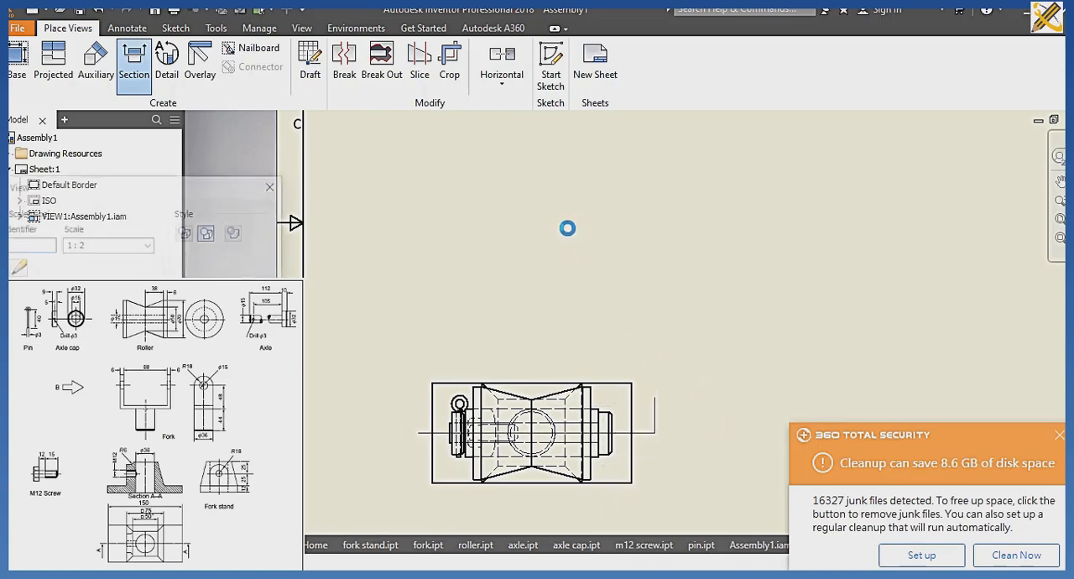
pyautogui.scroll(5, 567, 230)
pyautogui.moveTo(568, 230); pyautogui.dragTo(540, 346, button='middle')
pyautogui.scroll(-1, 539, 346)
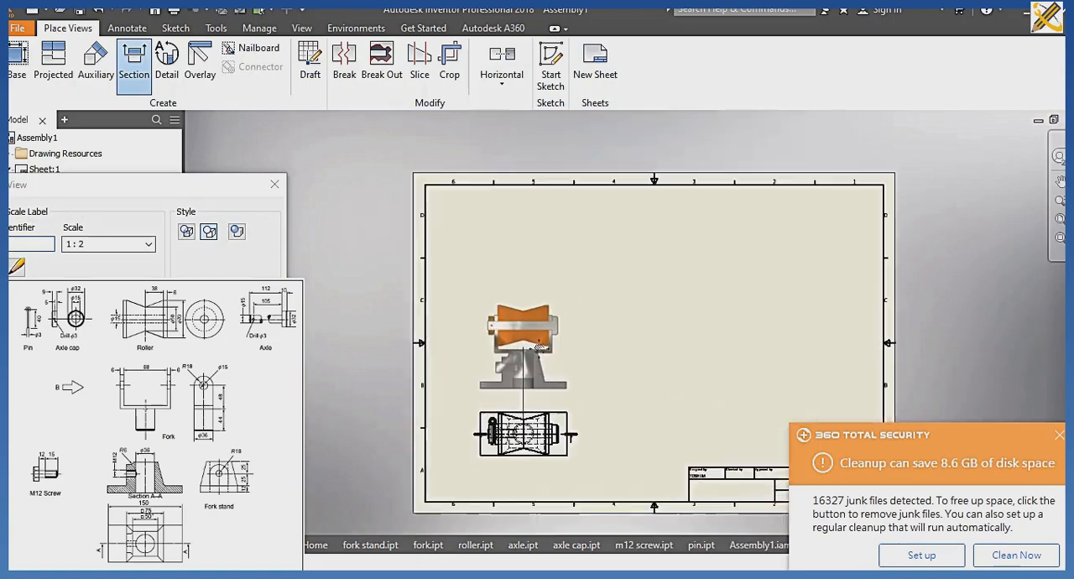
pyautogui.click(531, 259)
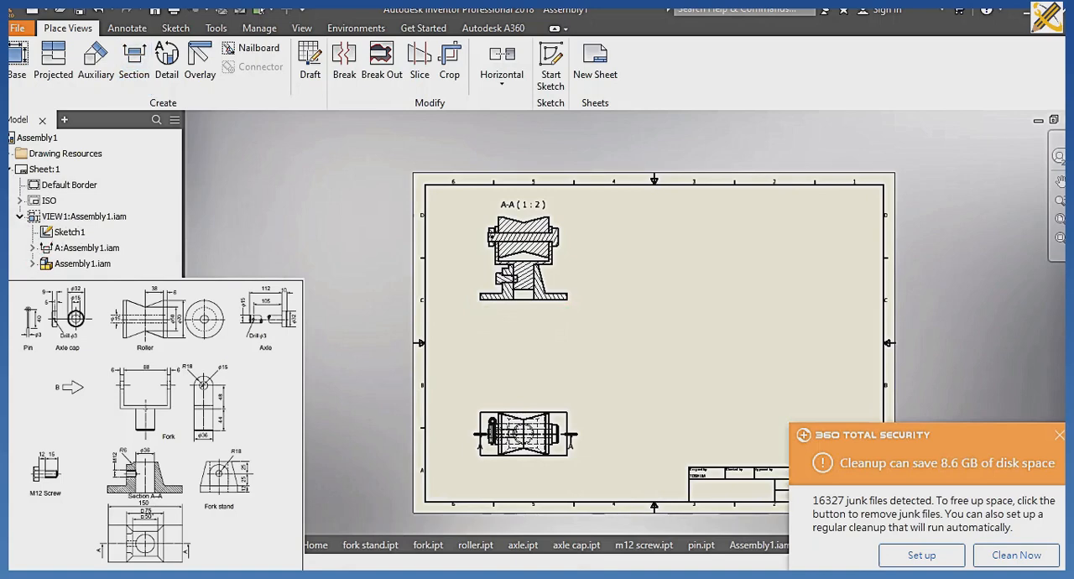
# Hide the hatching on the axle, the axle cap and the M12 screw in section view A-A.
pyautogui.scroll(2, 407, 351)
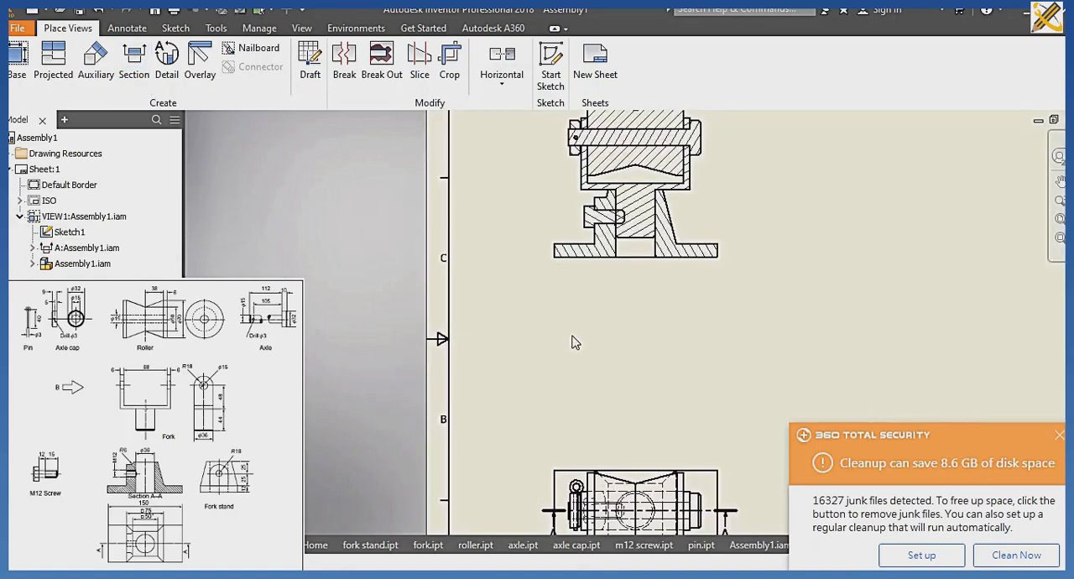
pyautogui.moveTo(573, 337); pyautogui.dragTo(411, 417, button='middle')
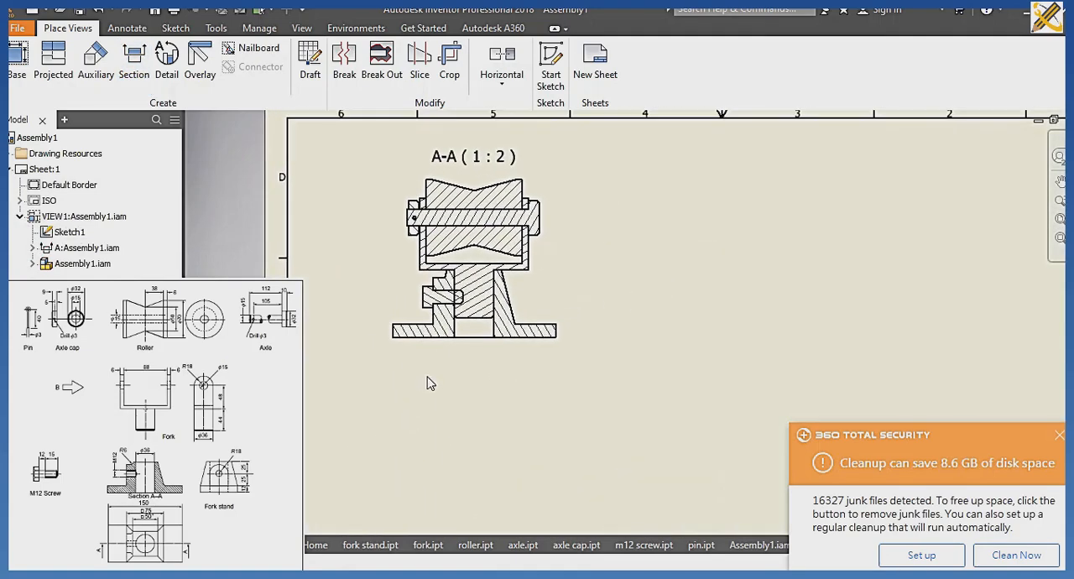
pyautogui.rightClick(468, 220)
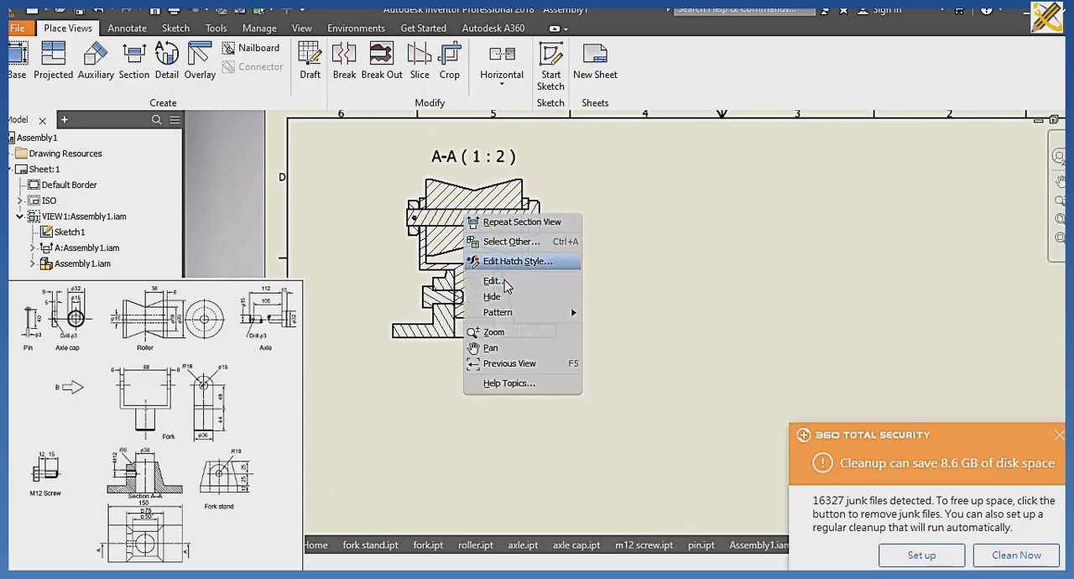
pyautogui.click(502, 301)
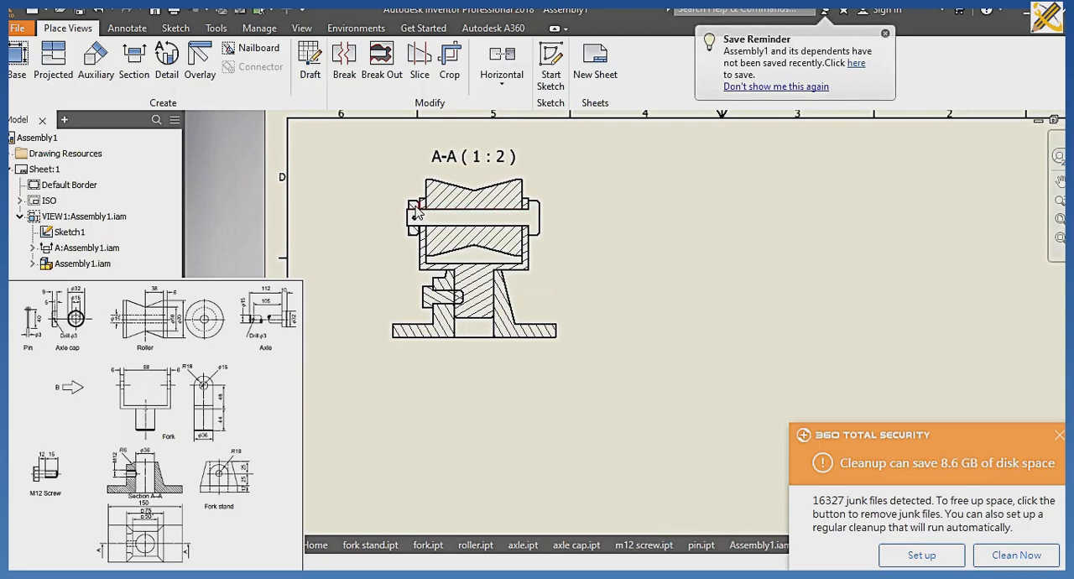
pyautogui.scroll(3, 417, 213)
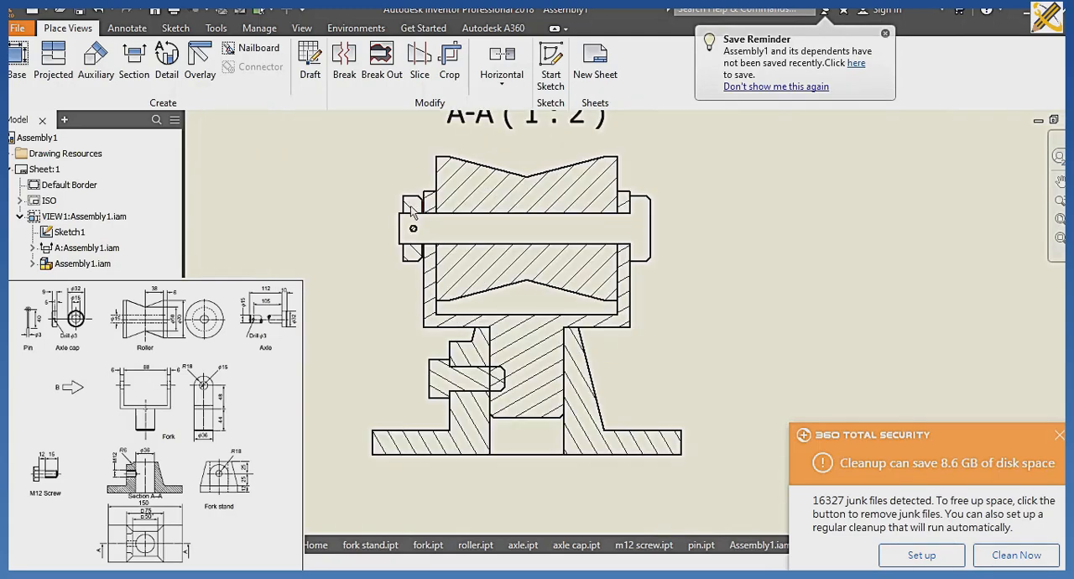
pyautogui.rightClick(411, 214)
pyautogui.click(491, 287)
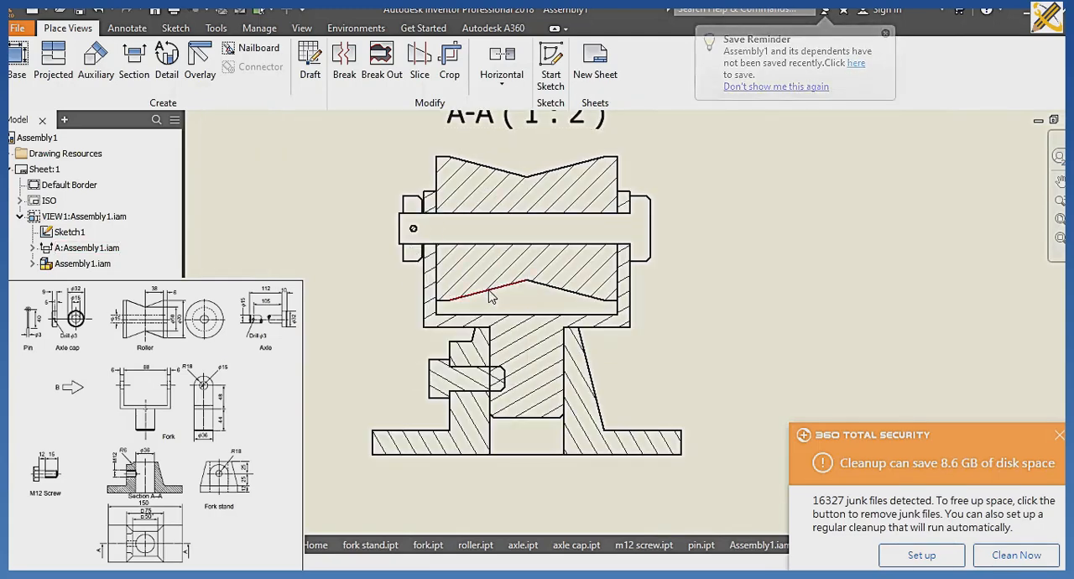
pyautogui.scroll(-3, 490, 295)
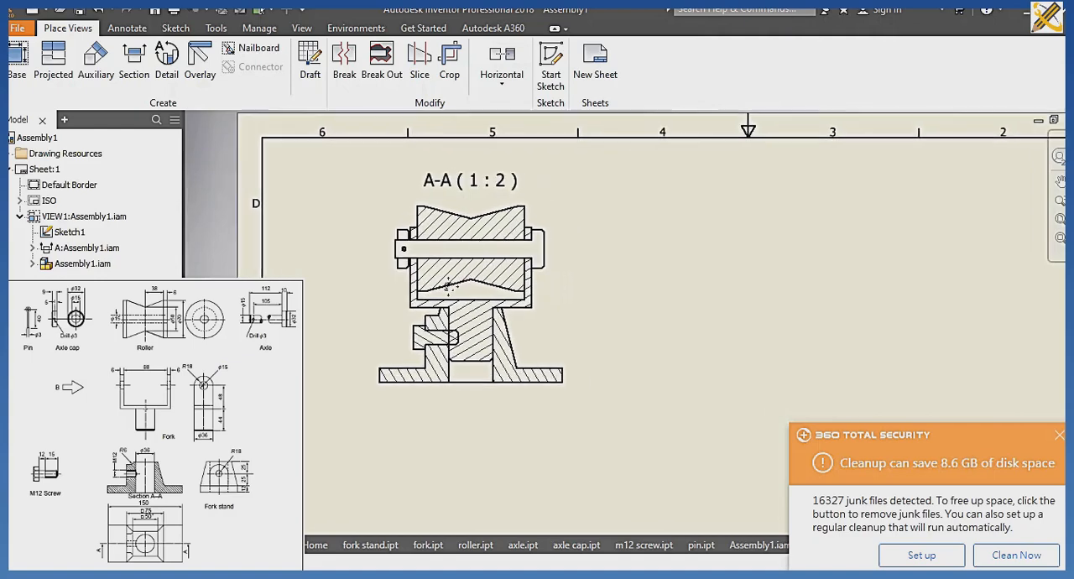
pyautogui.rightClick(423, 337)
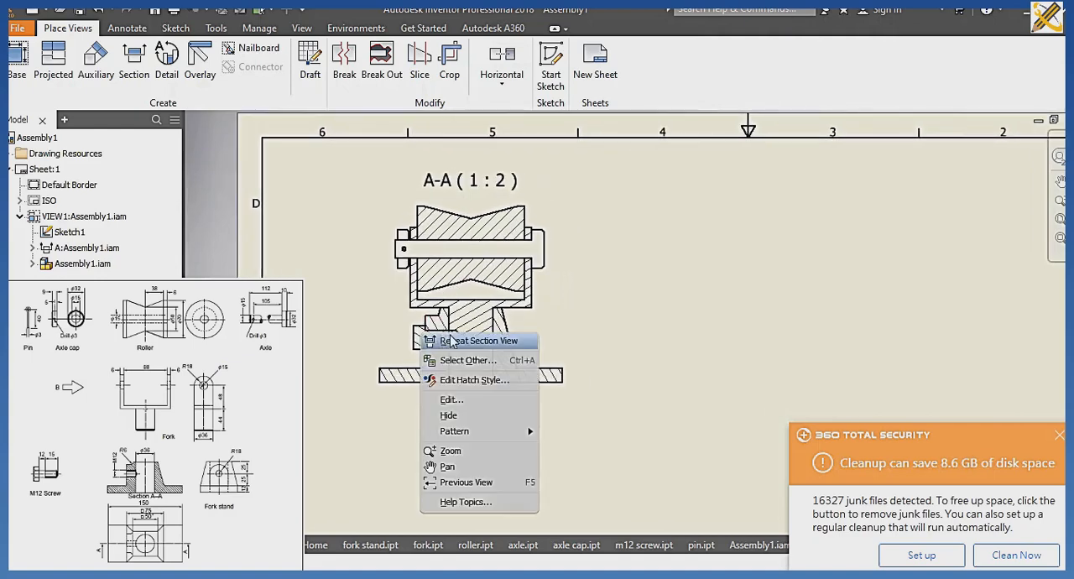
pyautogui.click(450, 416)
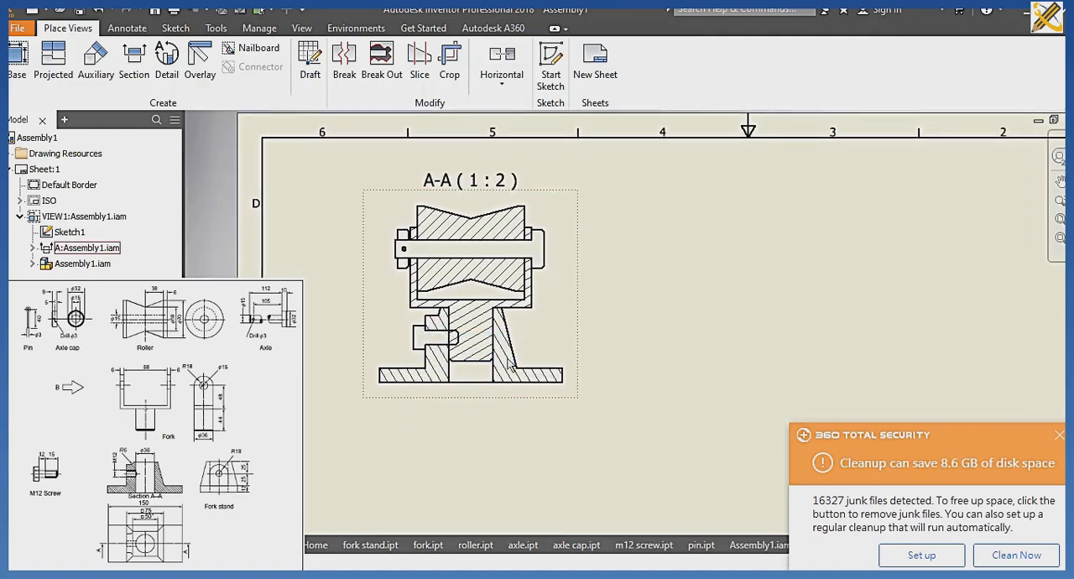
# Create a section view from A-A, cut vertically through the roller's centre, place it to its right and hide its axle hatching.
pyautogui.scroll(-3, 562, 317)
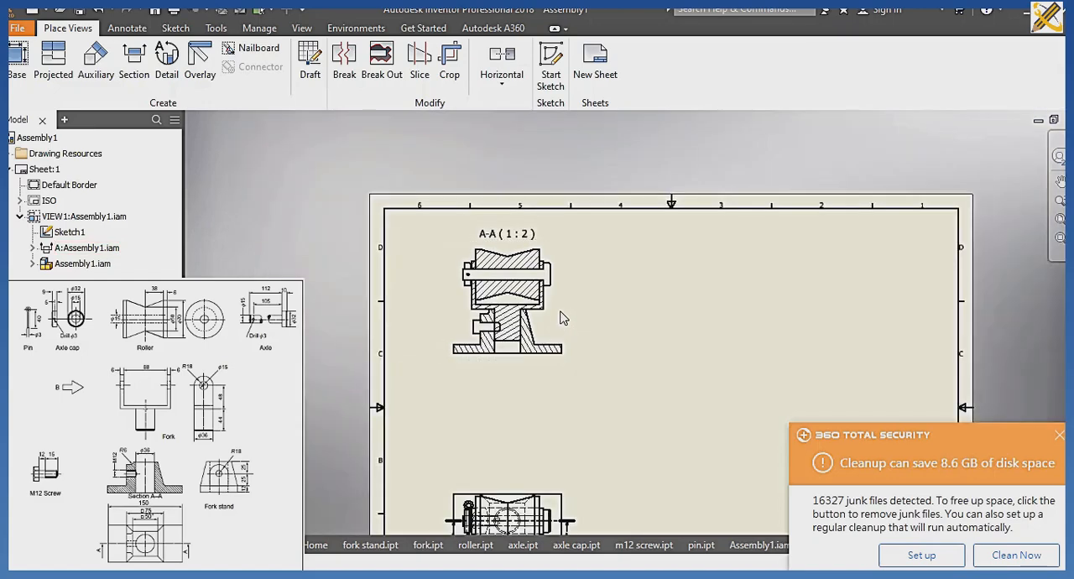
pyautogui.scroll(1, 562, 317)
pyautogui.scroll(-3, 558, 311)
pyautogui.scroll(2, 559, 319)
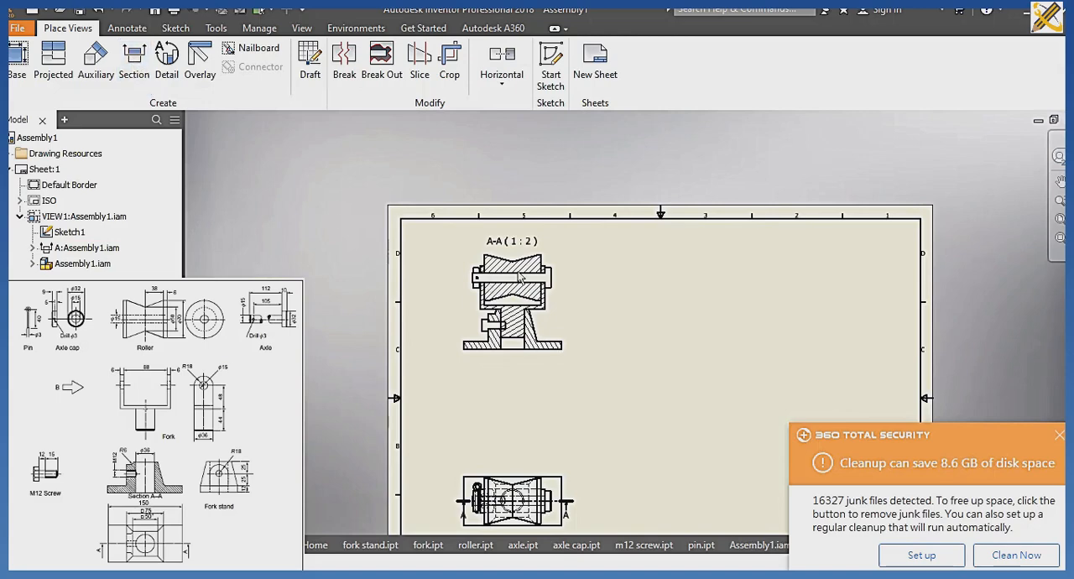
pyautogui.scroll(3, 520, 277)
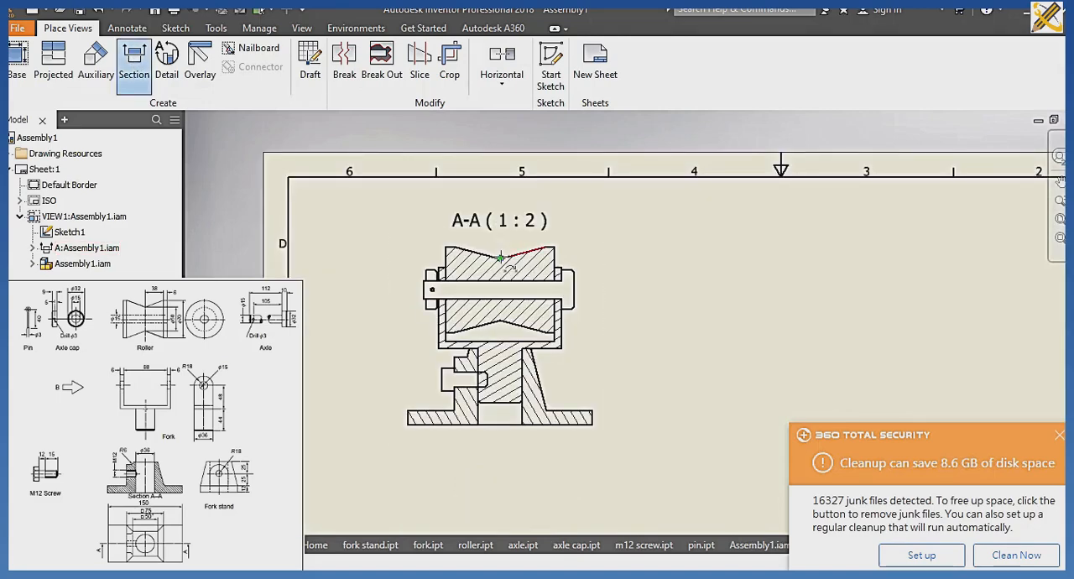
pyautogui.click(500, 220)
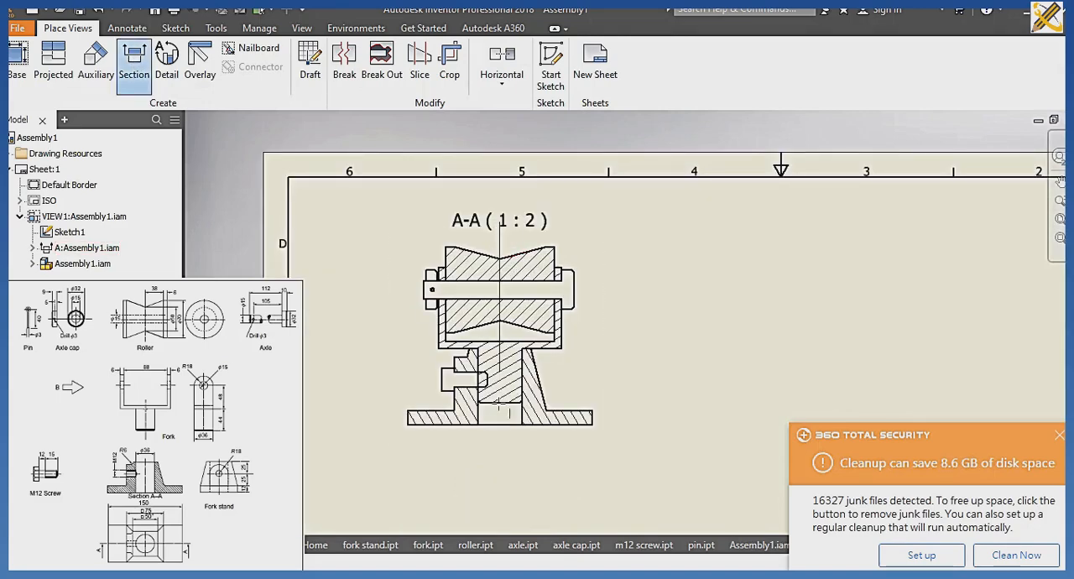
pyautogui.click(500, 446)
pyautogui.rightClick(522, 445)
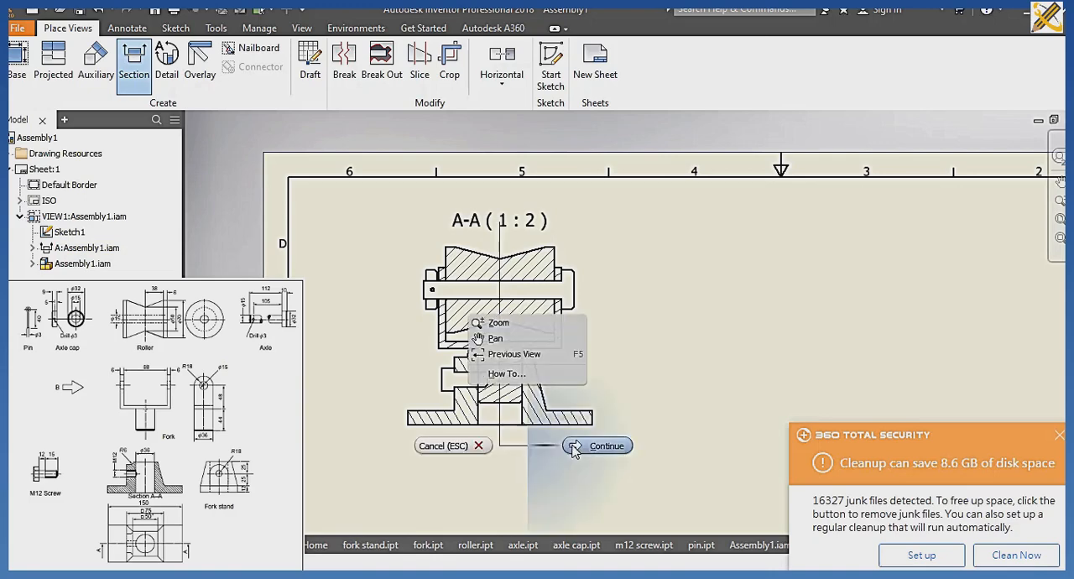
pyautogui.click(595, 444)
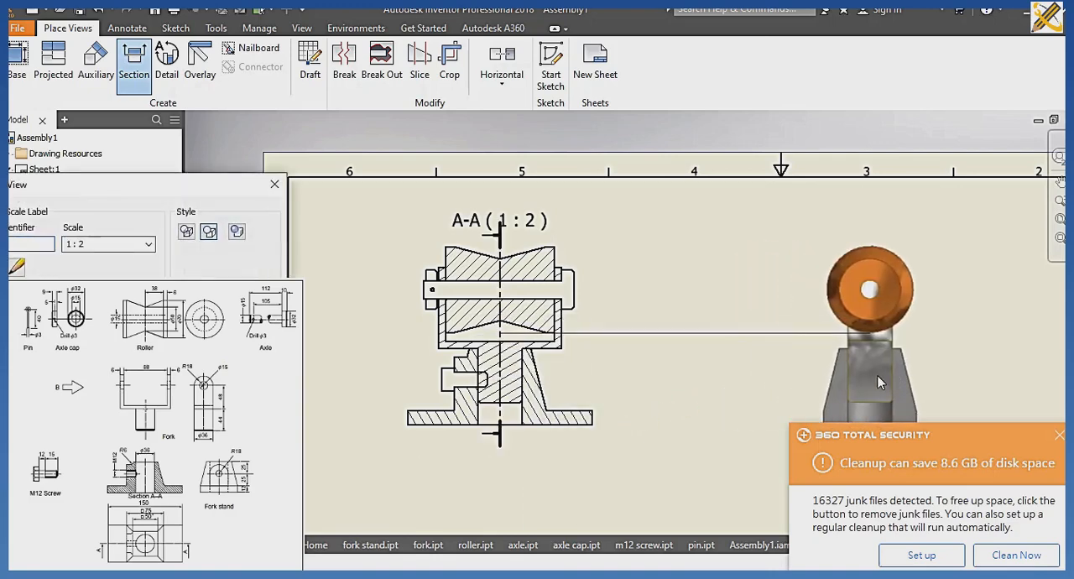
pyautogui.click(899, 372)
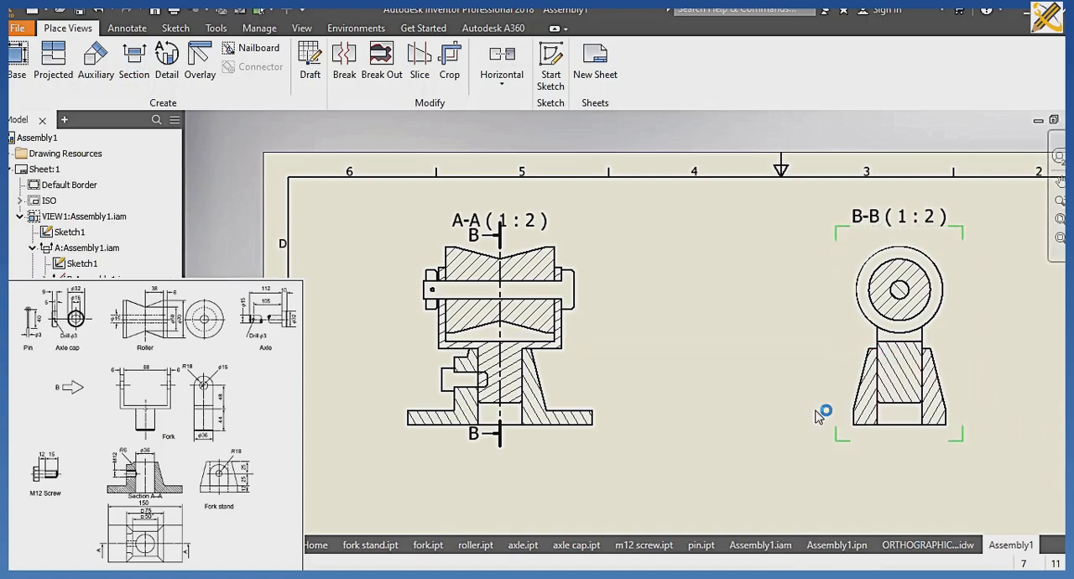
pyautogui.rightClick(902, 300)
pyautogui.click(931, 376)
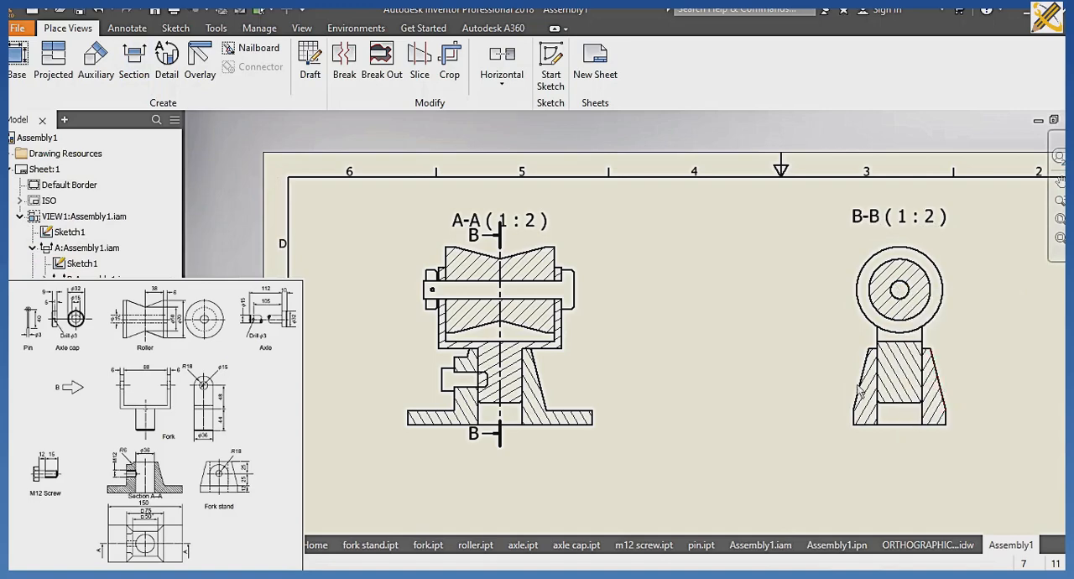
# Examine section views A-A and B-B up close, including the hatching of their parts, and return to the whole sheet.
pyautogui.scroll(-3, 781, 388)
pyautogui.moveTo(780, 388); pyautogui.dragTo(729, 338, button='middle')
pyautogui.scroll(1, 739, 352)
pyautogui.scroll(3, 729, 340)
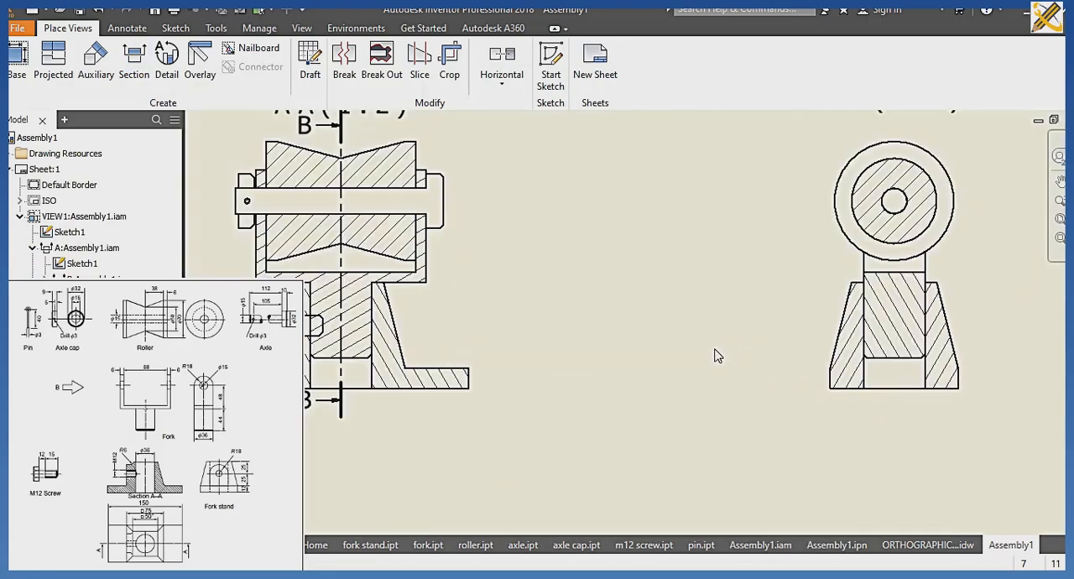
pyautogui.scroll(-1, 716, 353)
pyautogui.scroll(-1, 714, 349)
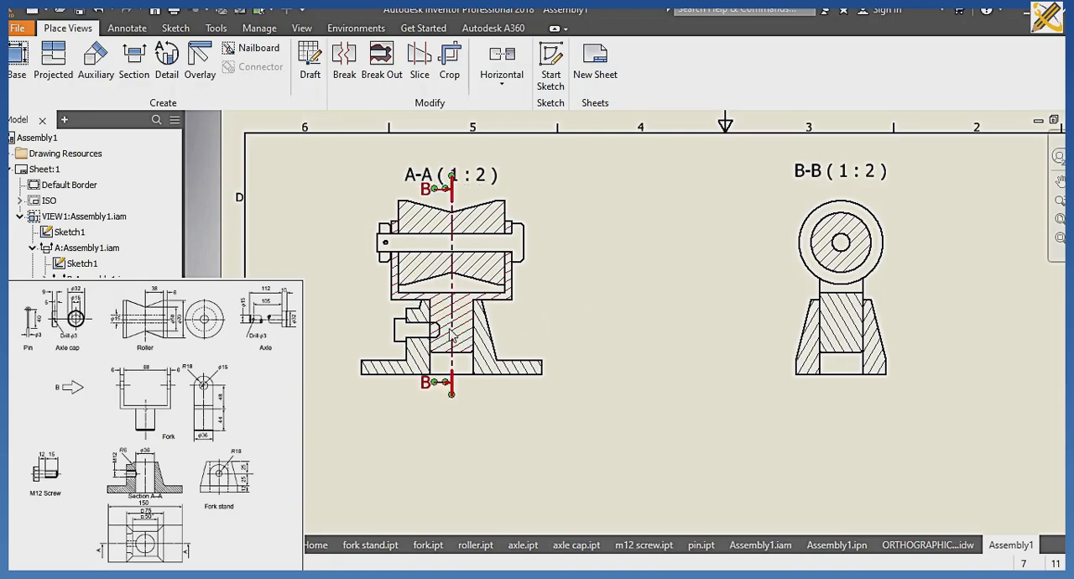
pyautogui.scroll(3, 446, 336)
pyautogui.scroll(-4, 669, 307)
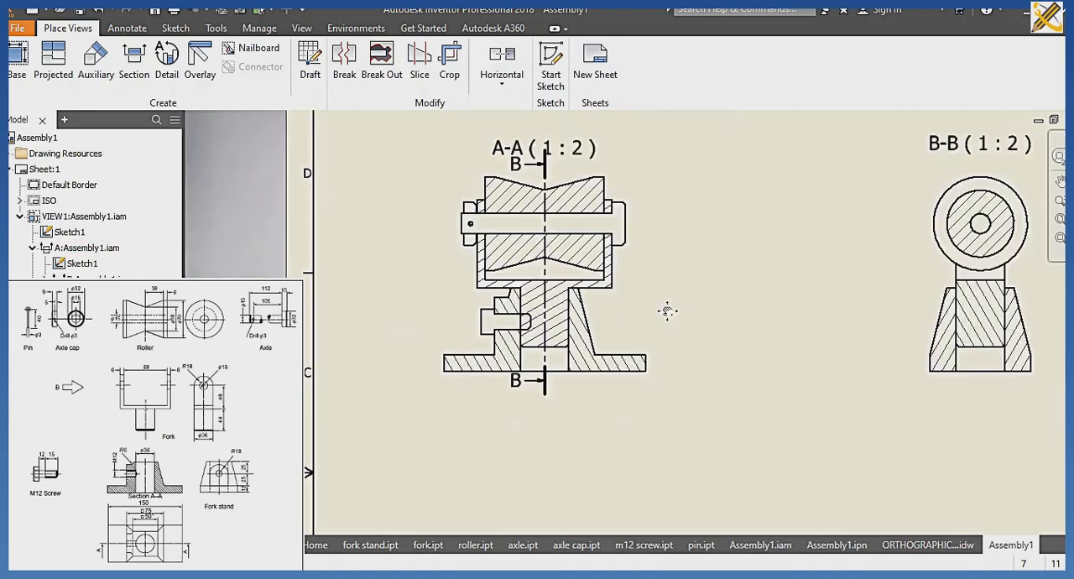
pyautogui.click(1061, 221)
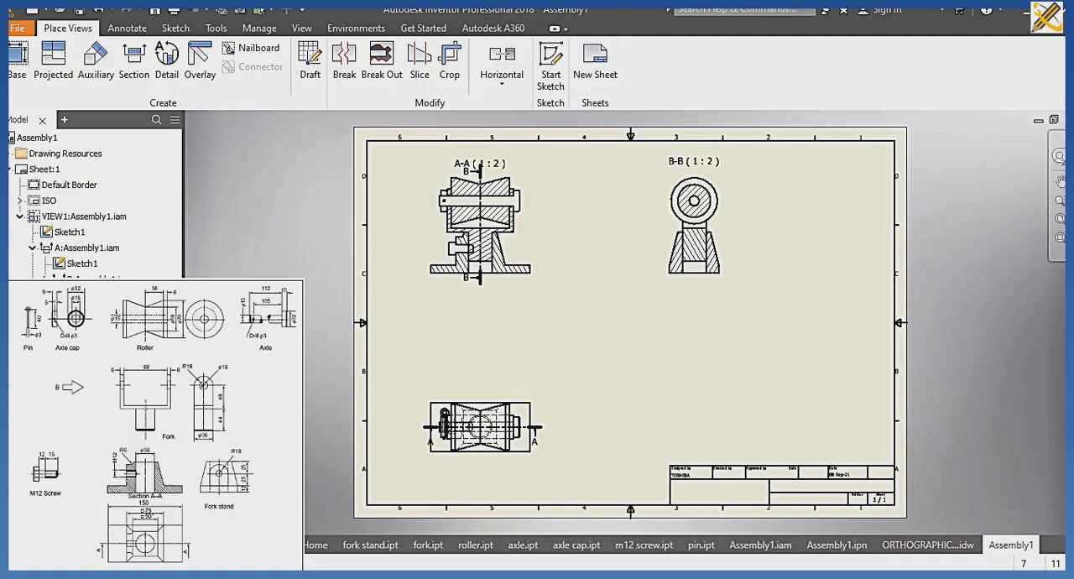
# Add a new sheet and create a base view of axle cap.ipt in the RIGHT orientation in its lower-left area.
pyautogui.click(595, 63)
pyautogui.click(20, 69)
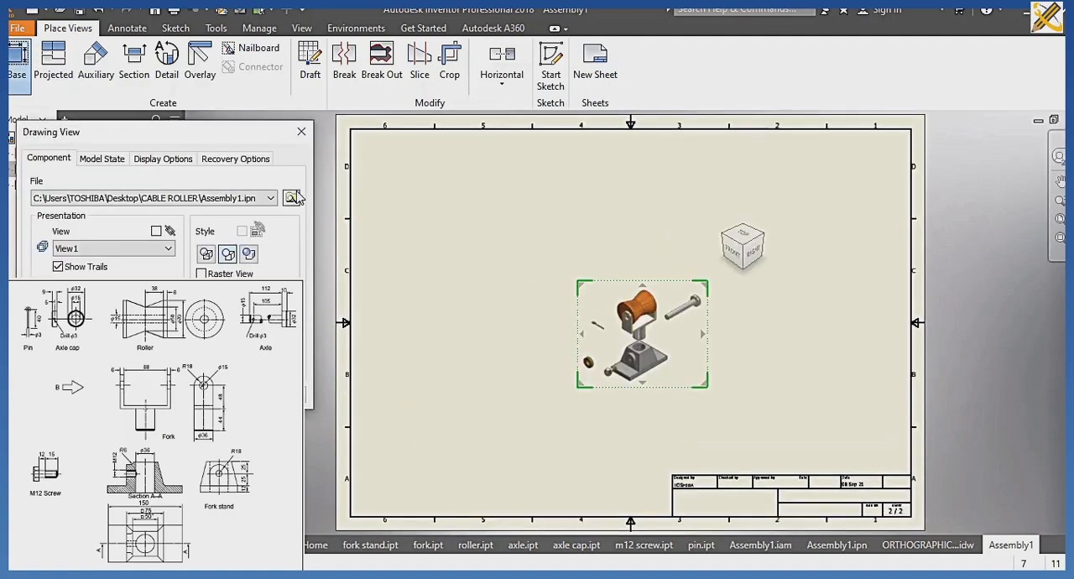
pyautogui.click(296, 197)
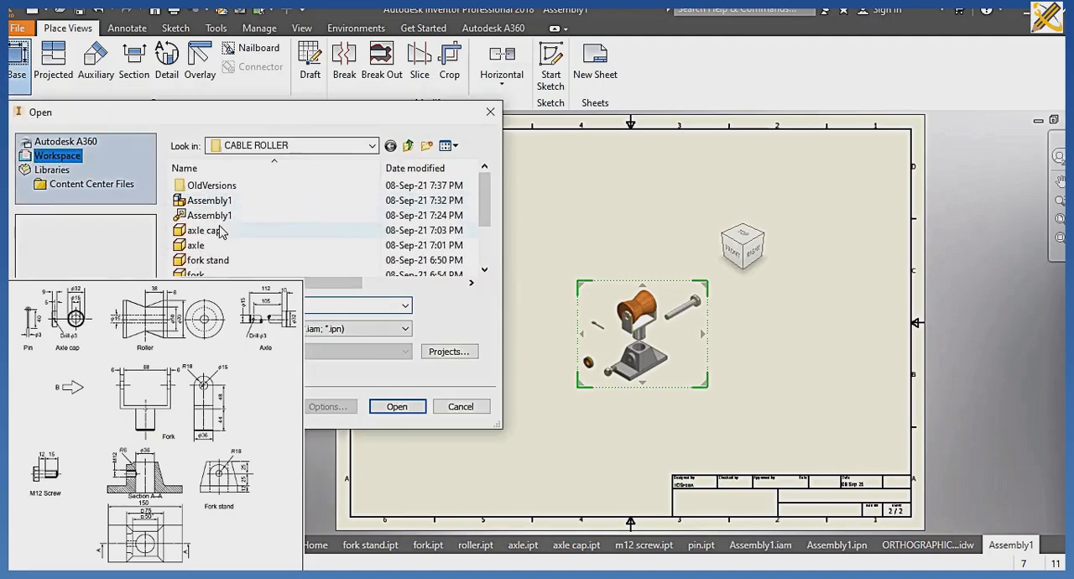
pyautogui.click(277, 230)
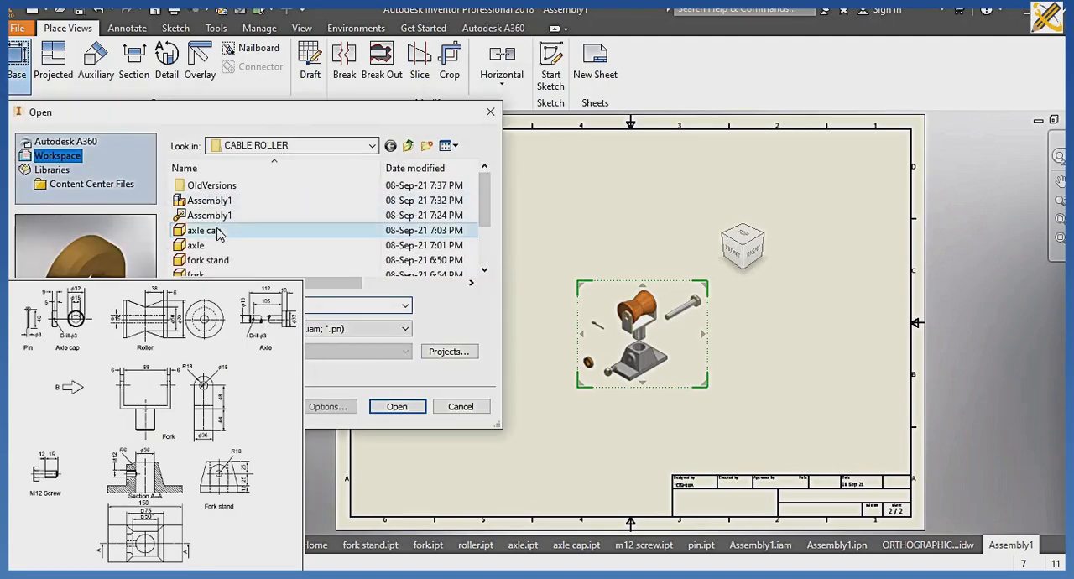
pyautogui.click(397, 406)
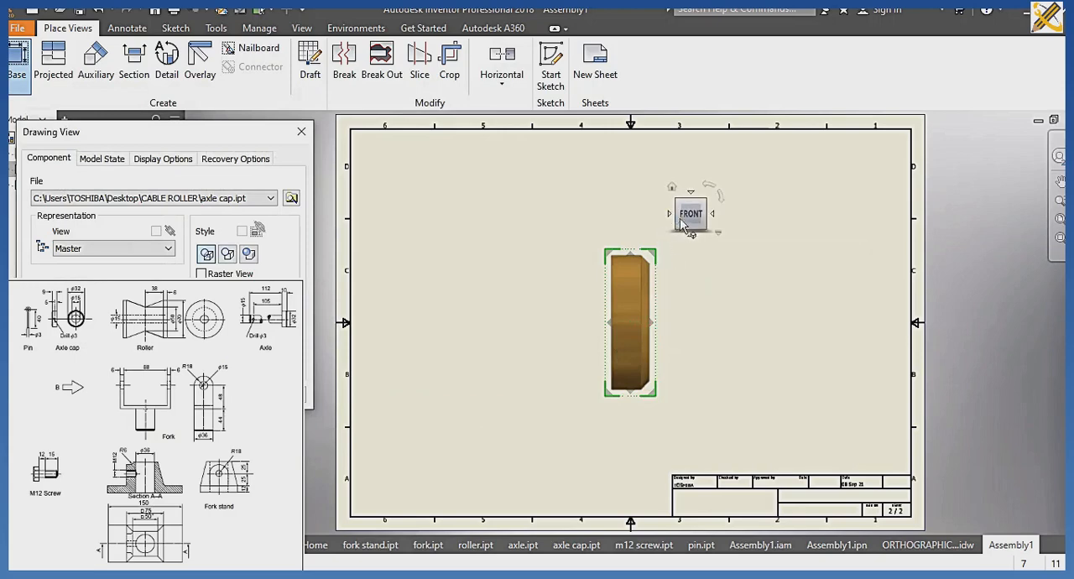
pyautogui.click(715, 216)
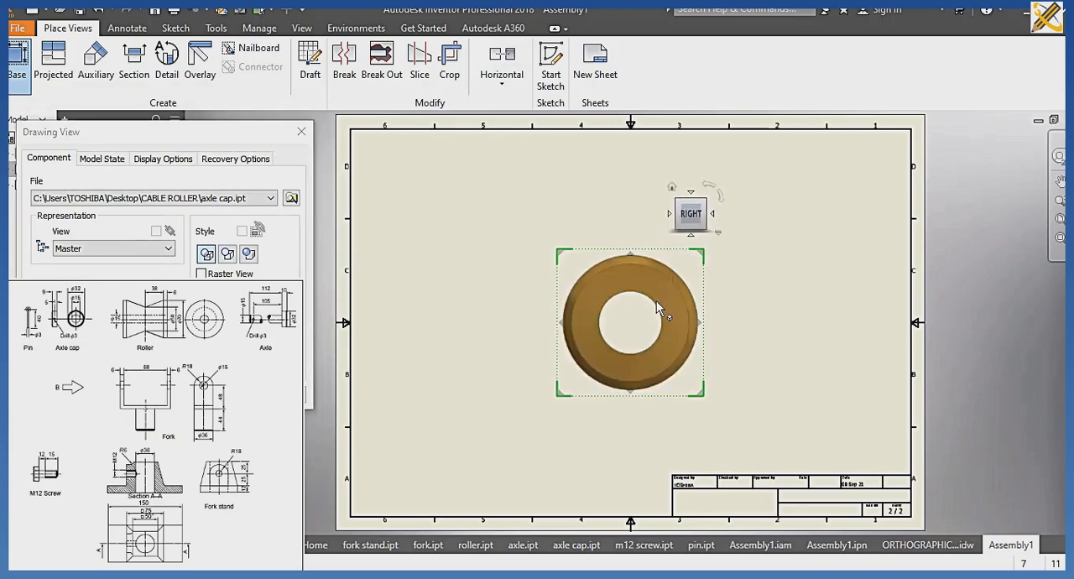
pyautogui.moveTo(629, 310); pyautogui.dragTo(499, 391)
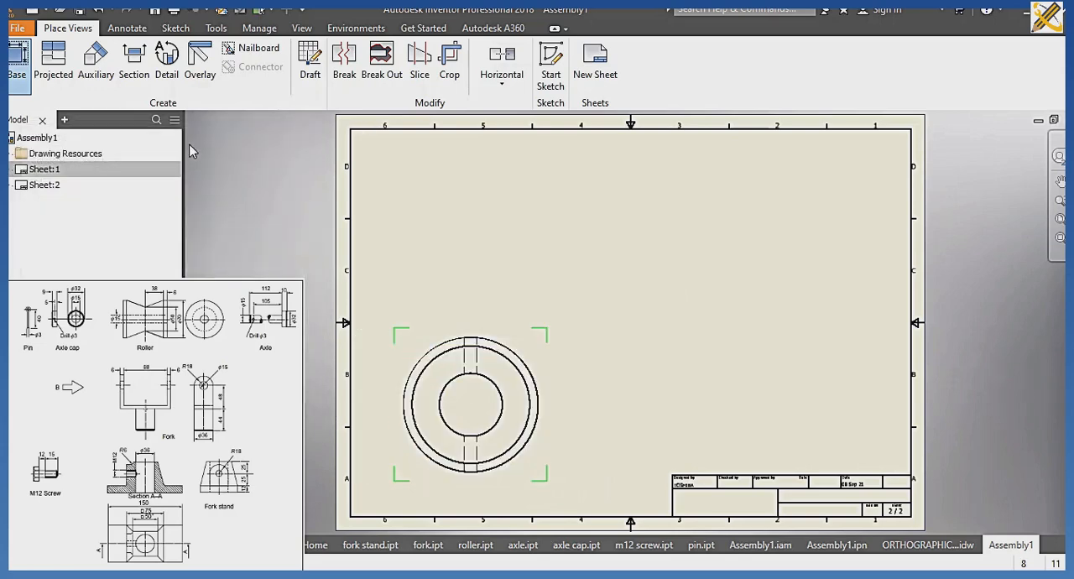
pyautogui.click(302, 132)
# Create a section view of the axle cap, cut horizontally through its centre, and place it above the base view.
pyautogui.click(132, 68)
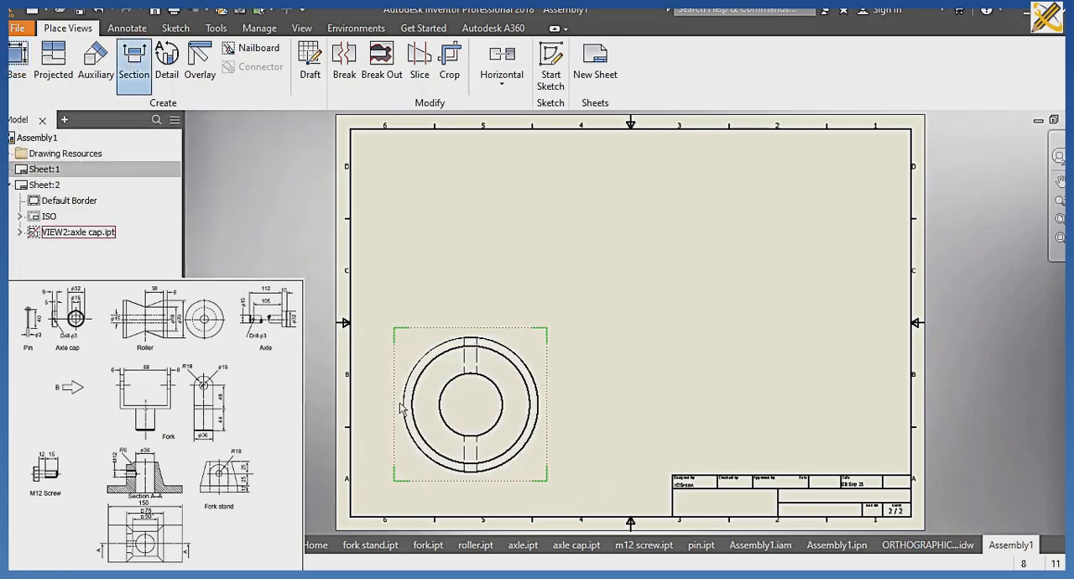
pyautogui.click(398, 409)
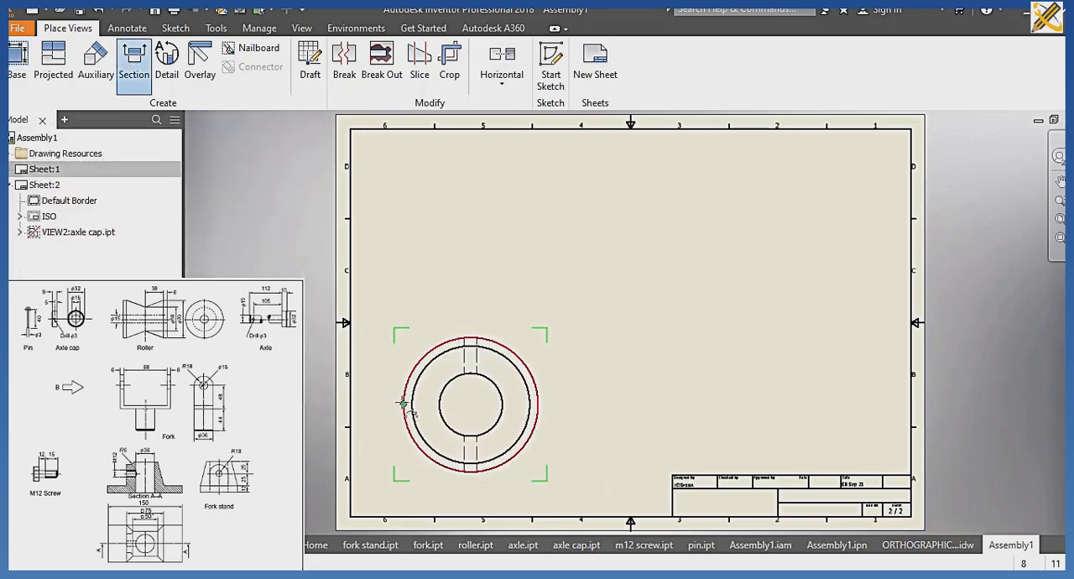
pyautogui.click(383, 404)
pyautogui.click(580, 404)
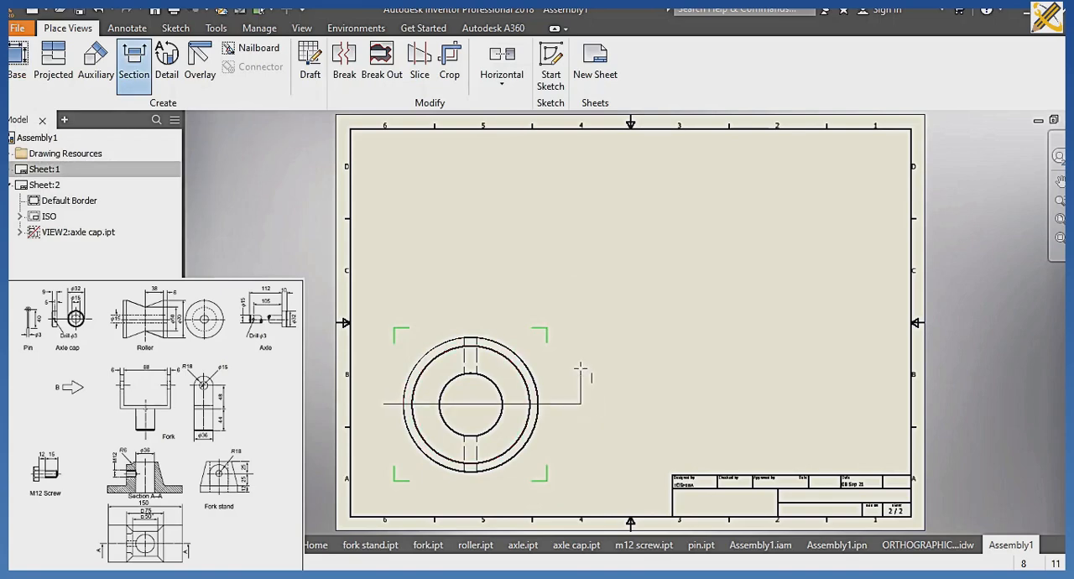
pyautogui.click(580, 368)
pyautogui.rightClick(580, 368)
pyautogui.click(643, 368)
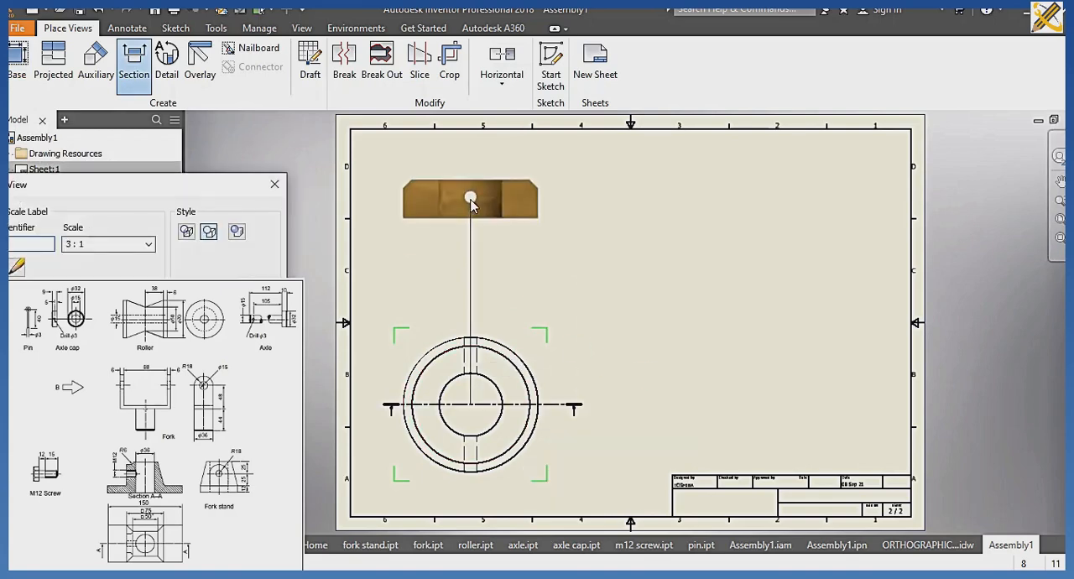
pyautogui.click(471, 196)
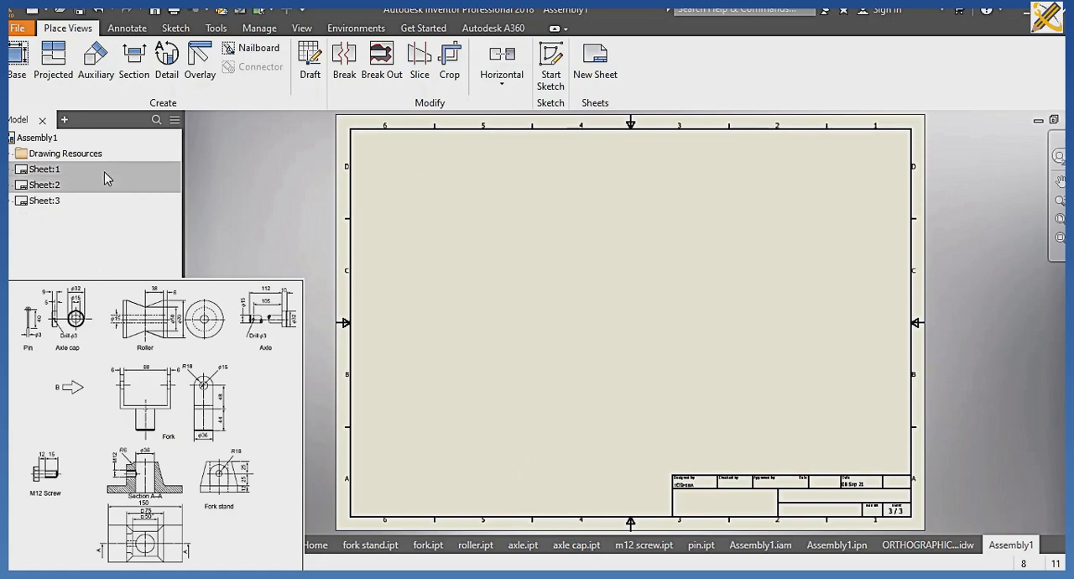
# Create a base view of axle.ipt in the BOTTOM orientation in the lower-left area of the third sheet.
pyautogui.click(15, 69)
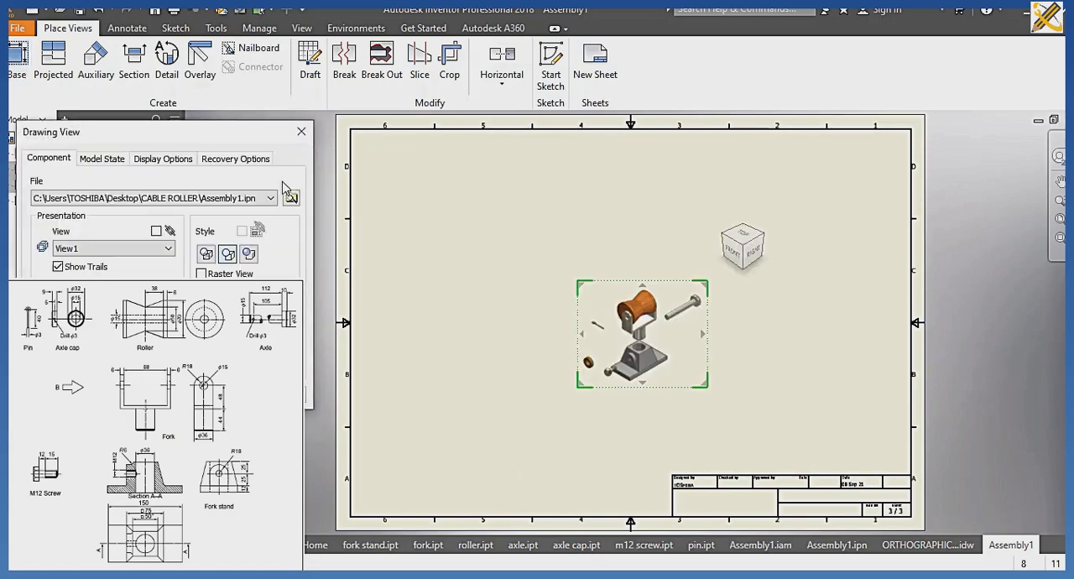
pyautogui.click(290, 197)
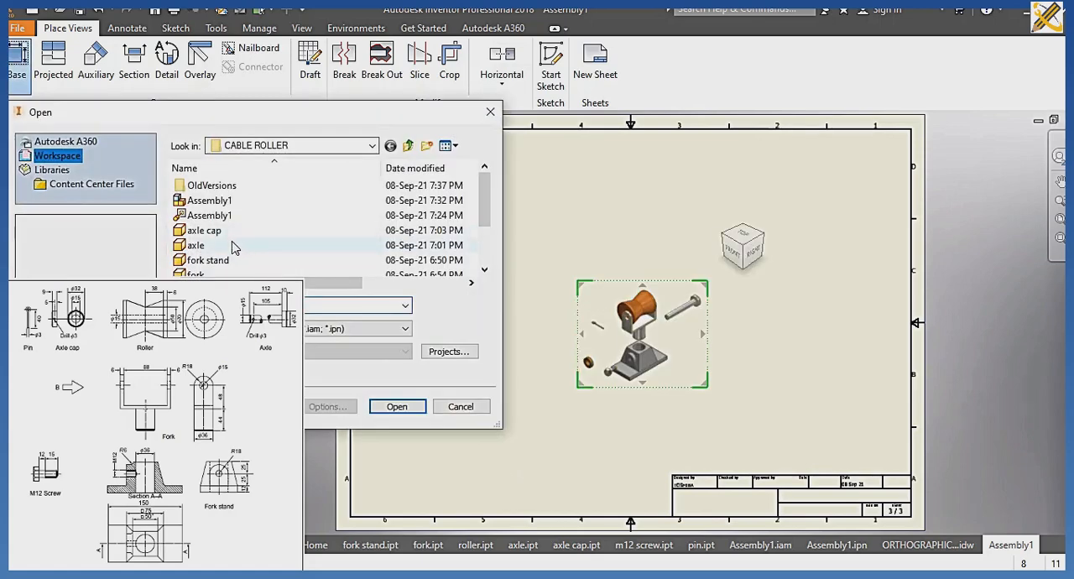
pyautogui.click(282, 245)
pyautogui.click(393, 406)
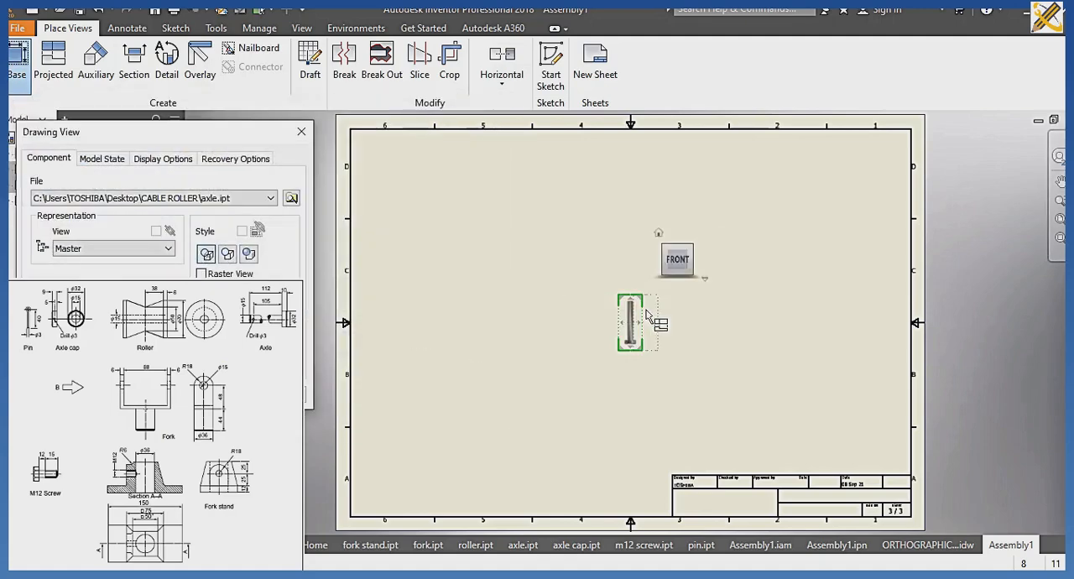
pyautogui.click(700, 259)
pyautogui.click(634, 329)
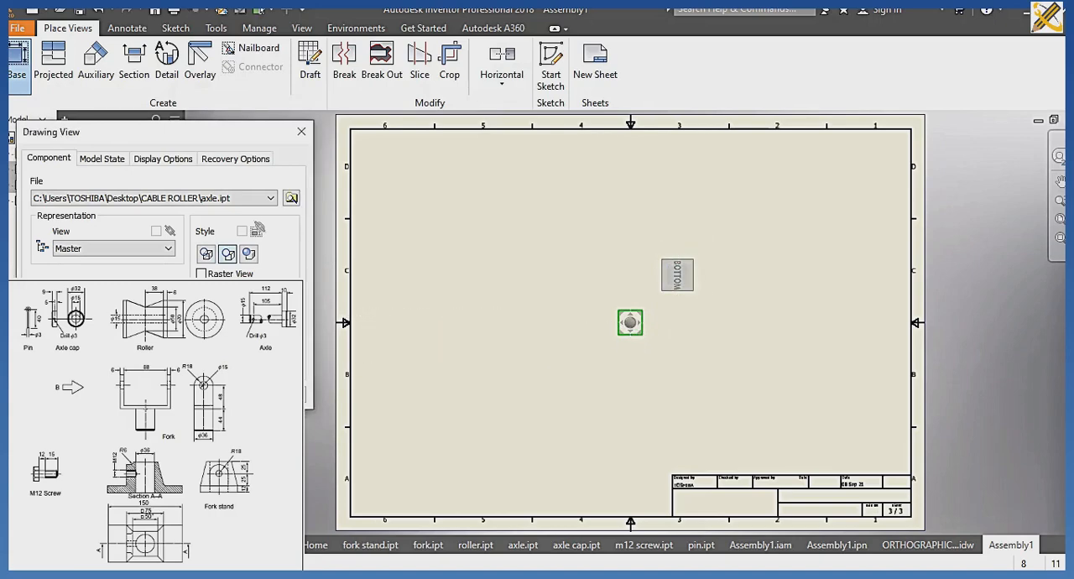
pyautogui.moveTo(631, 322); pyautogui.dragTo(473, 453)
pyautogui.click(212, 394)
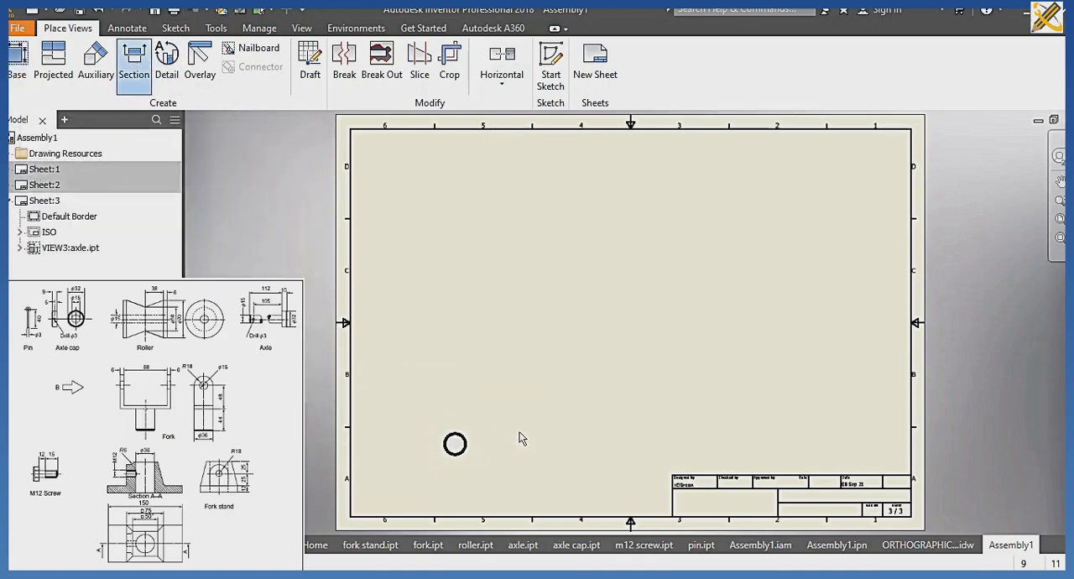
# Create a section view of the axle, cut horizontally through the circle's centre, and place it above the base view.
pyautogui.scroll(3, 520, 438)
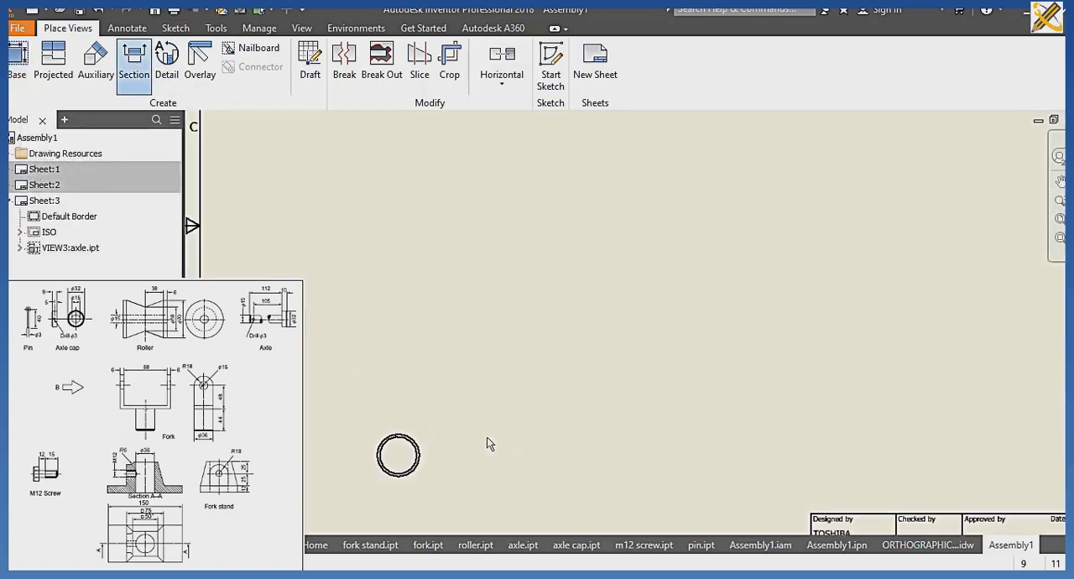
pyautogui.click(381, 456)
pyautogui.click(349, 455)
pyautogui.rightClick(464, 415)
pyautogui.click(508, 415)
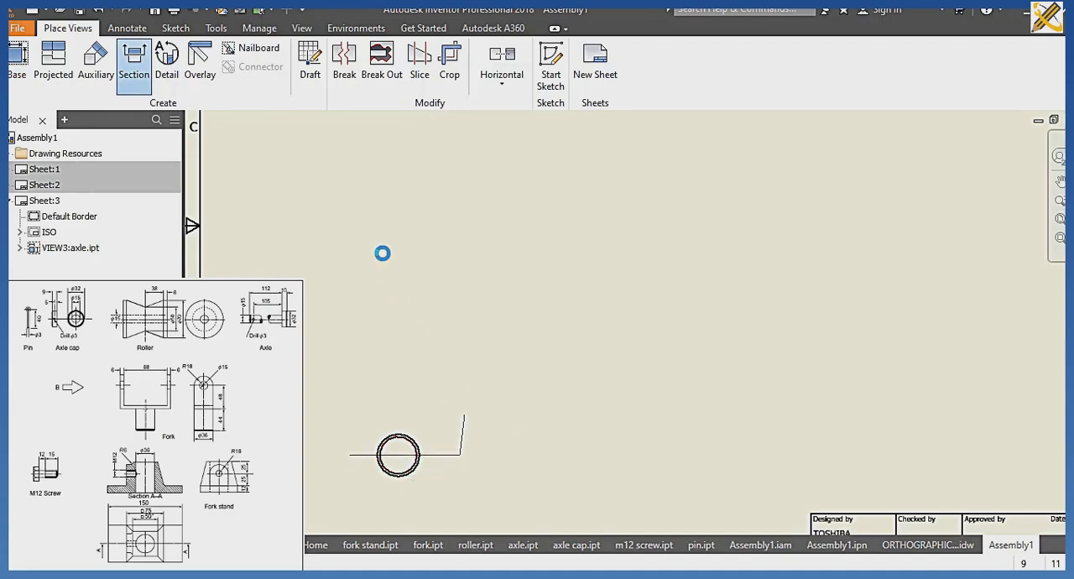
pyautogui.scroll(-2, 384, 256)
pyautogui.scroll(-3, 384, 256)
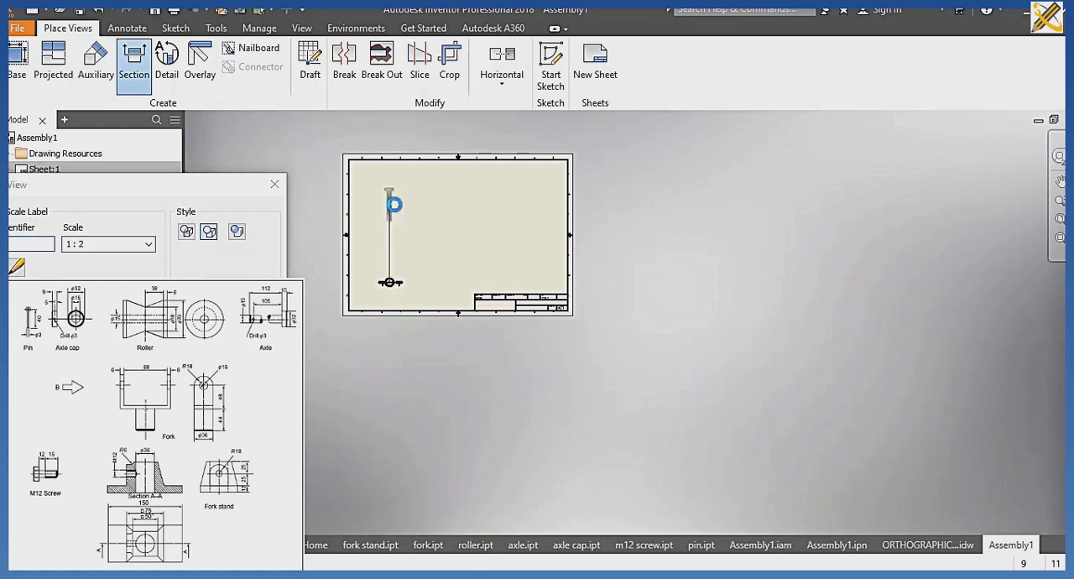
pyautogui.scroll(3, 427, 236)
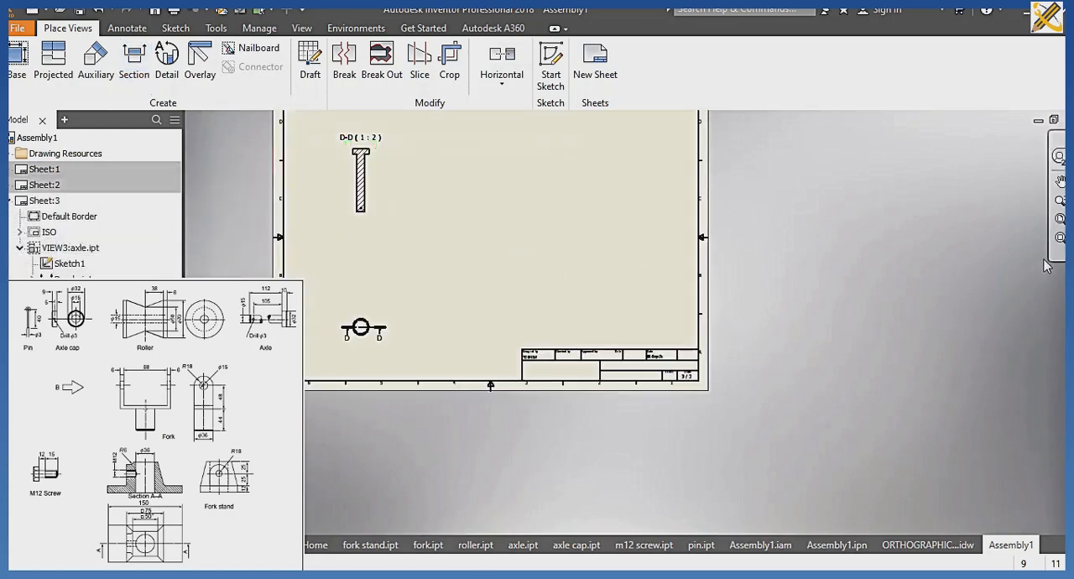
pyautogui.click(1060, 219)
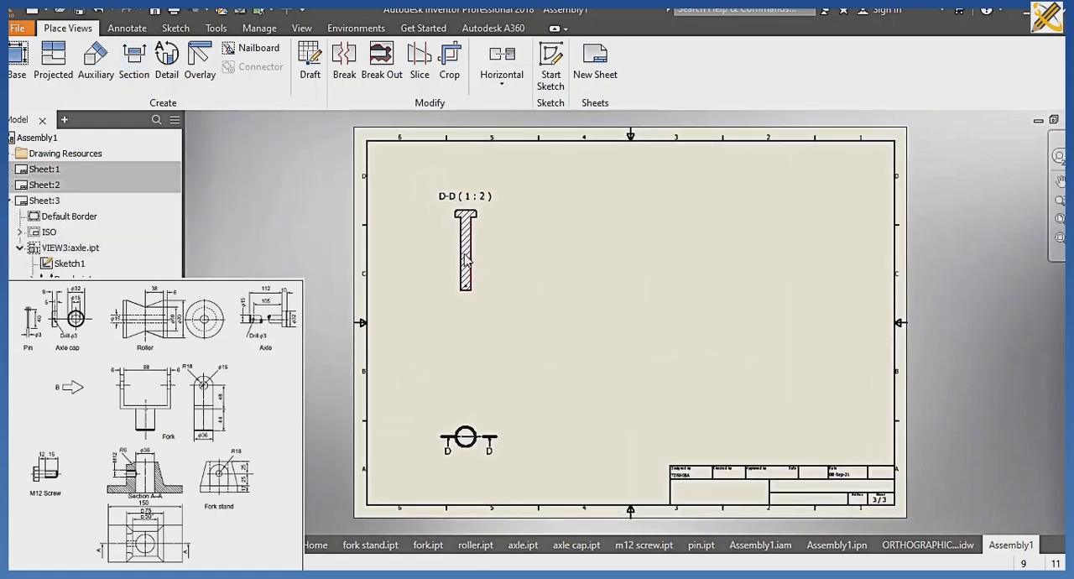
pyautogui.rightClick(467, 260)
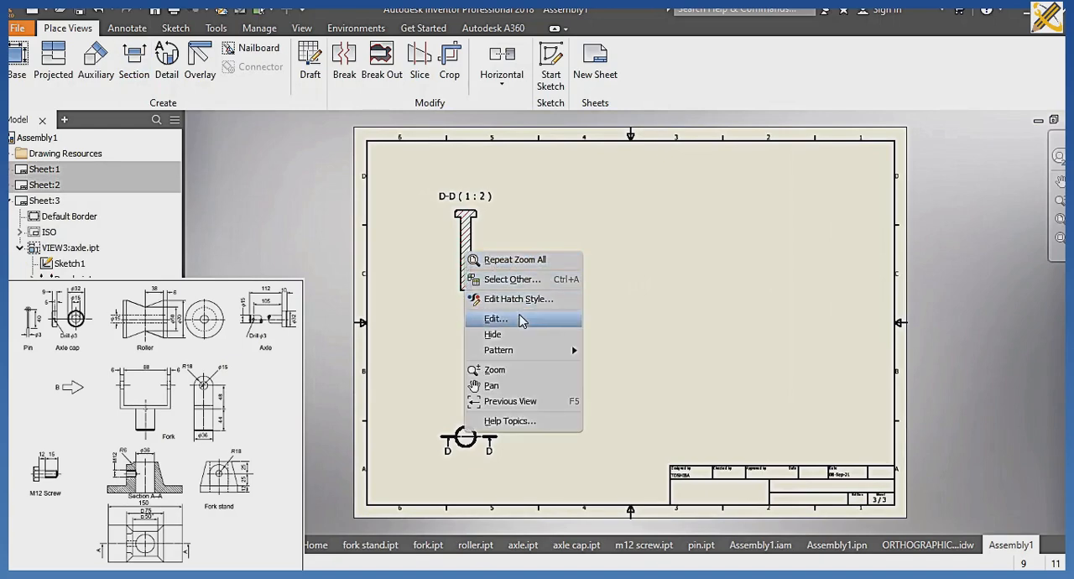
pyautogui.click(520, 315)
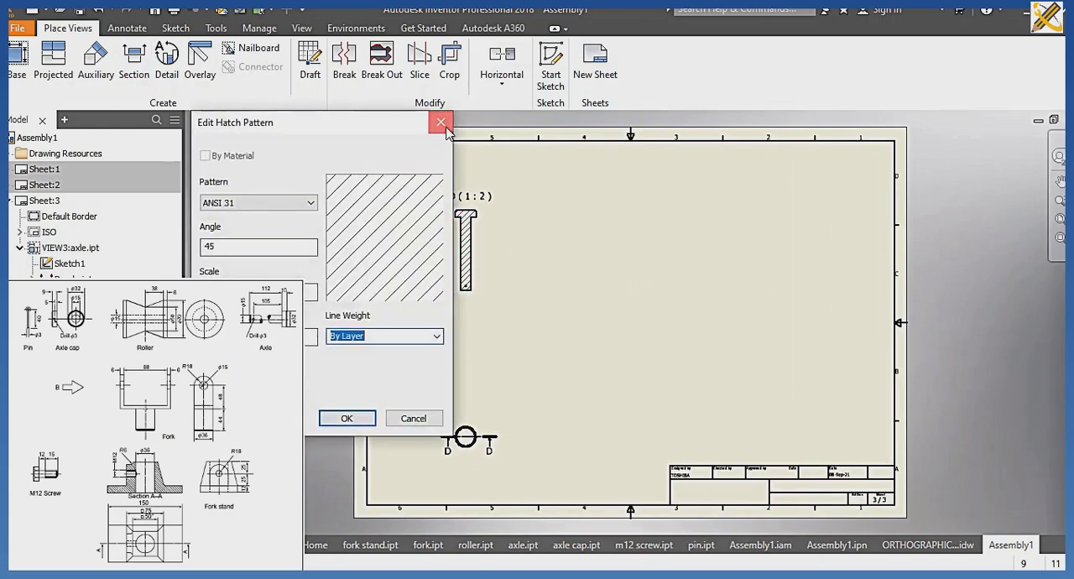
pyautogui.click(437, 124)
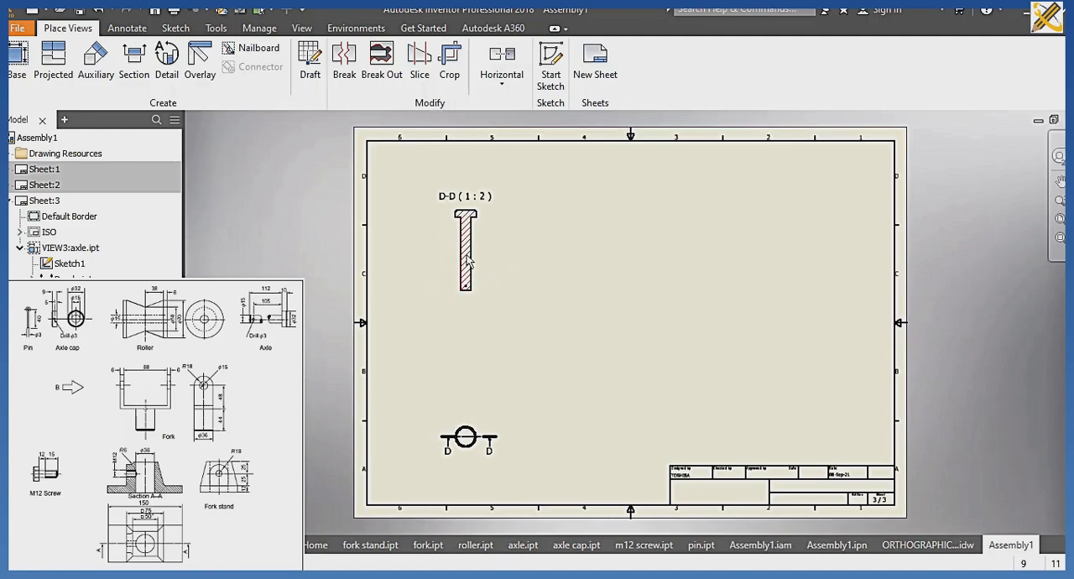
# Hide the hatching on the axle in section view D-D.
pyautogui.rightClick(473, 264)
pyautogui.click(502, 335)
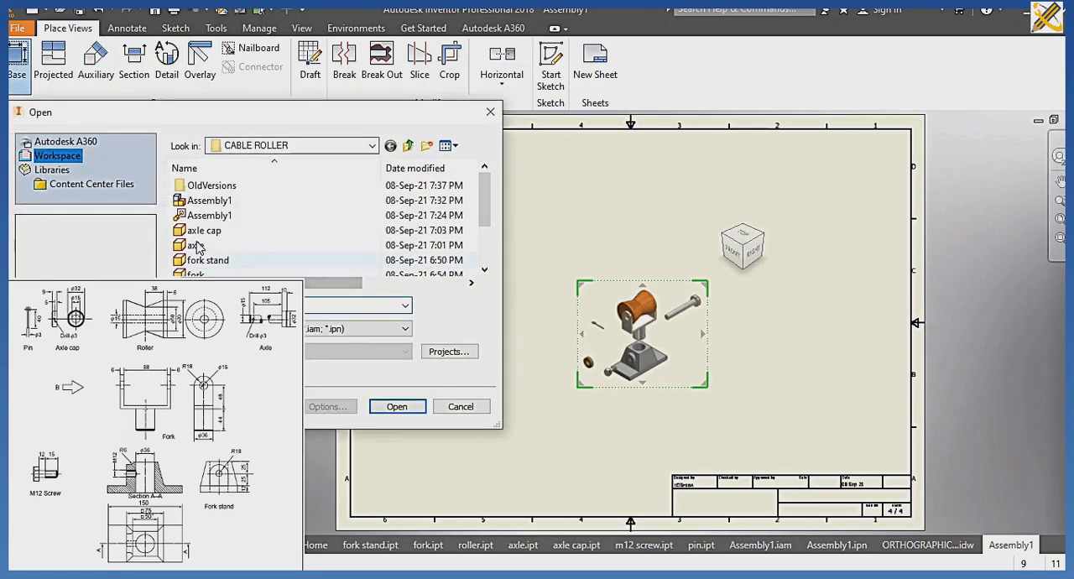
# Create a base view of fork stand.ipt as seen from above in the lower-left area of the fourth sheet.
pyautogui.click(197, 261)
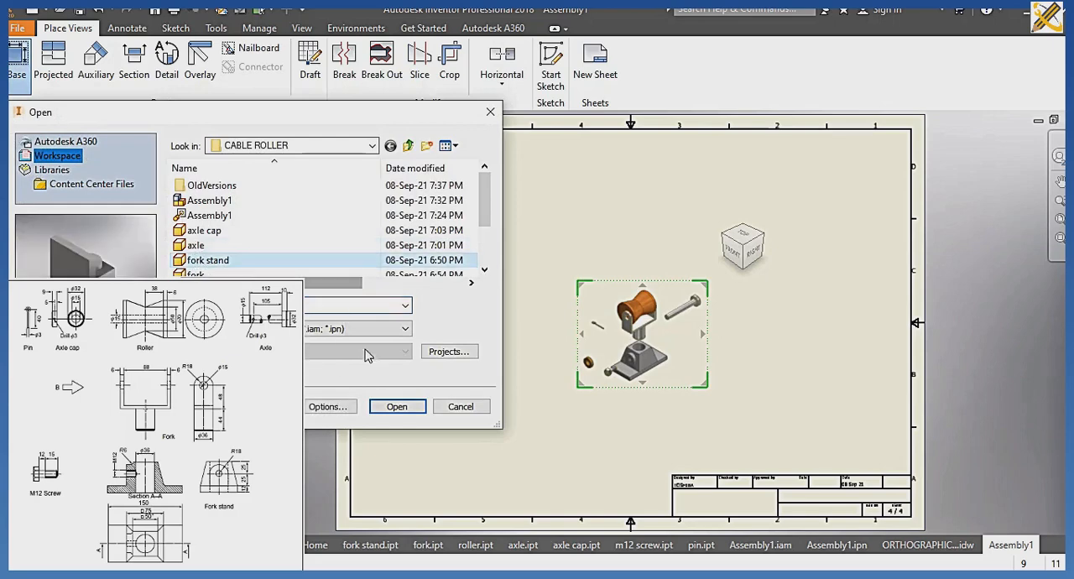
pyautogui.click(395, 406)
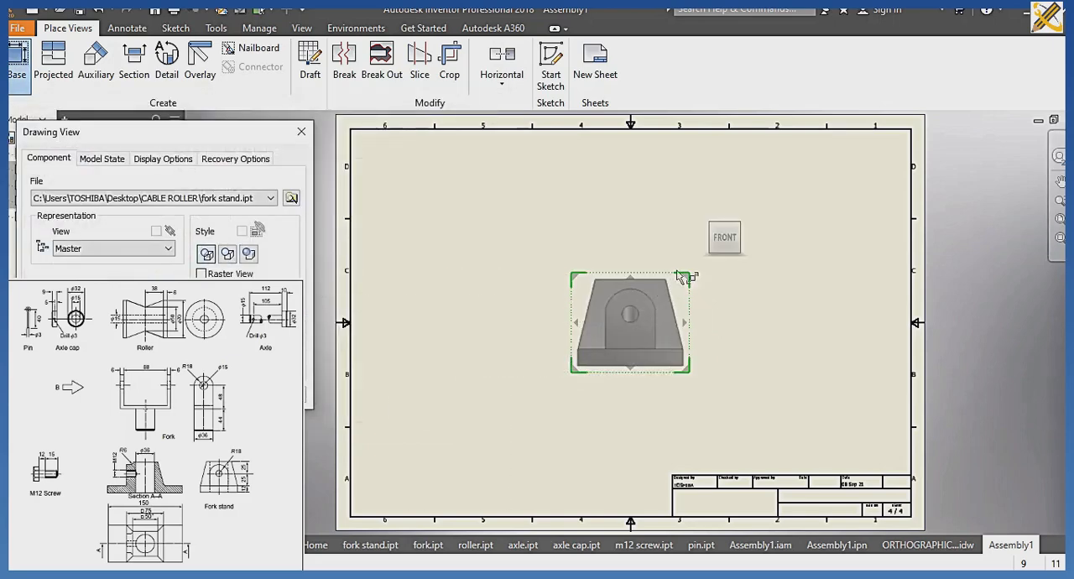
pyautogui.moveTo(727, 238)
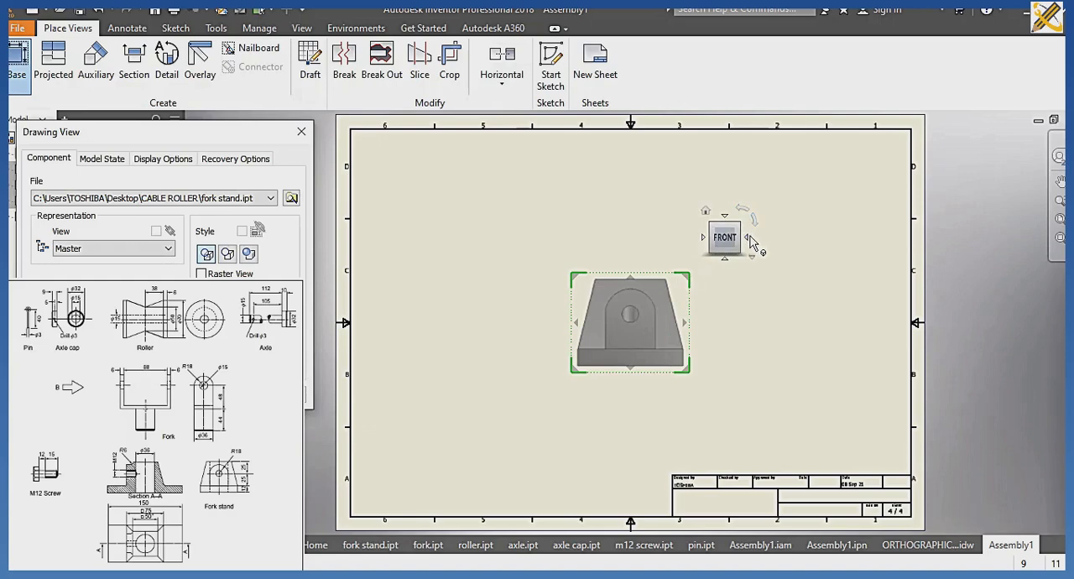
pyautogui.click(747, 238)
pyautogui.click(725, 220)
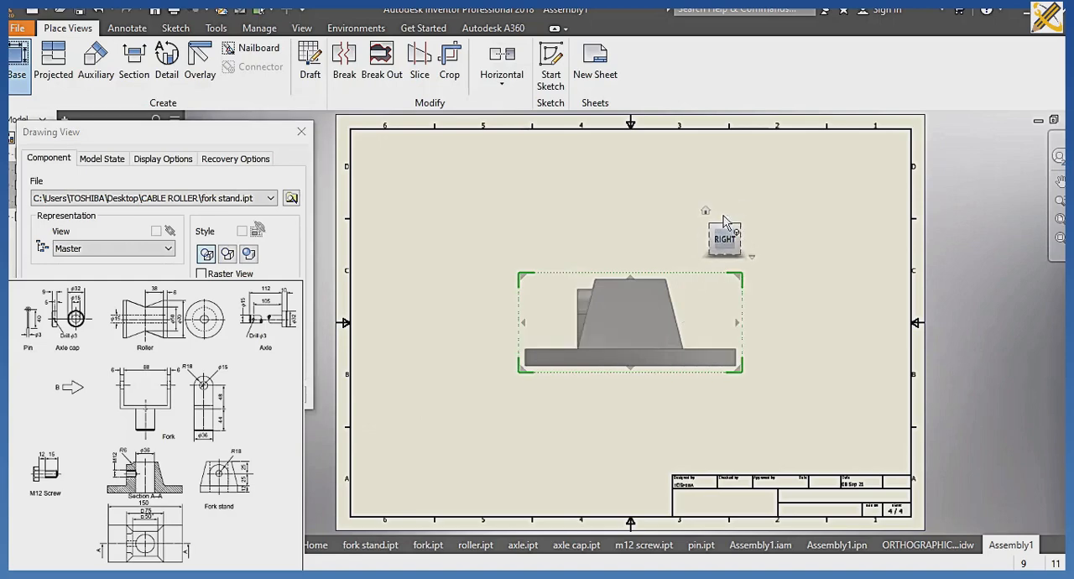
pyautogui.moveTo(588, 381); pyautogui.dragTo(463, 481)
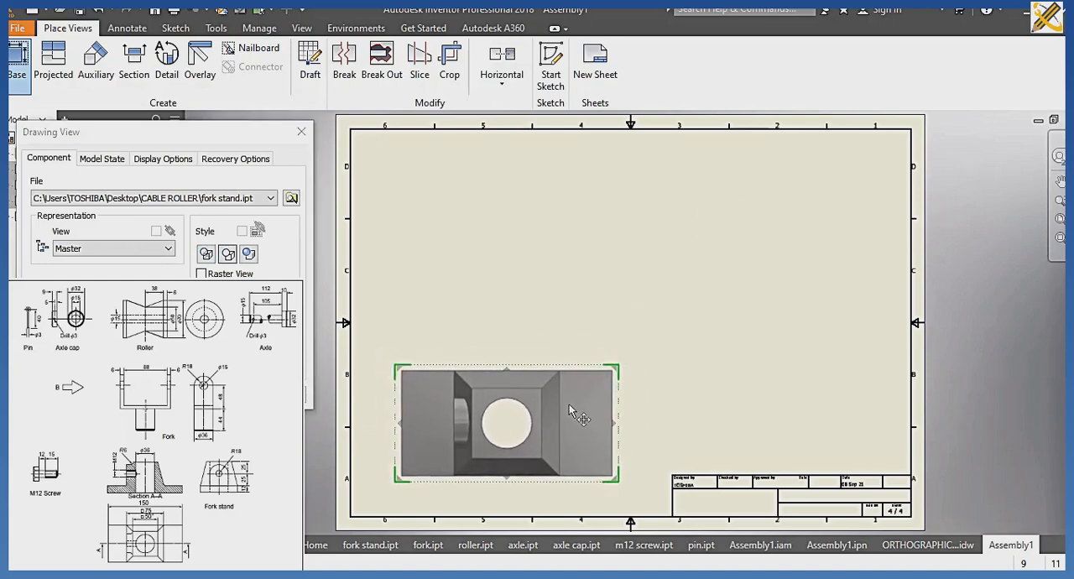
pyautogui.click(206, 395)
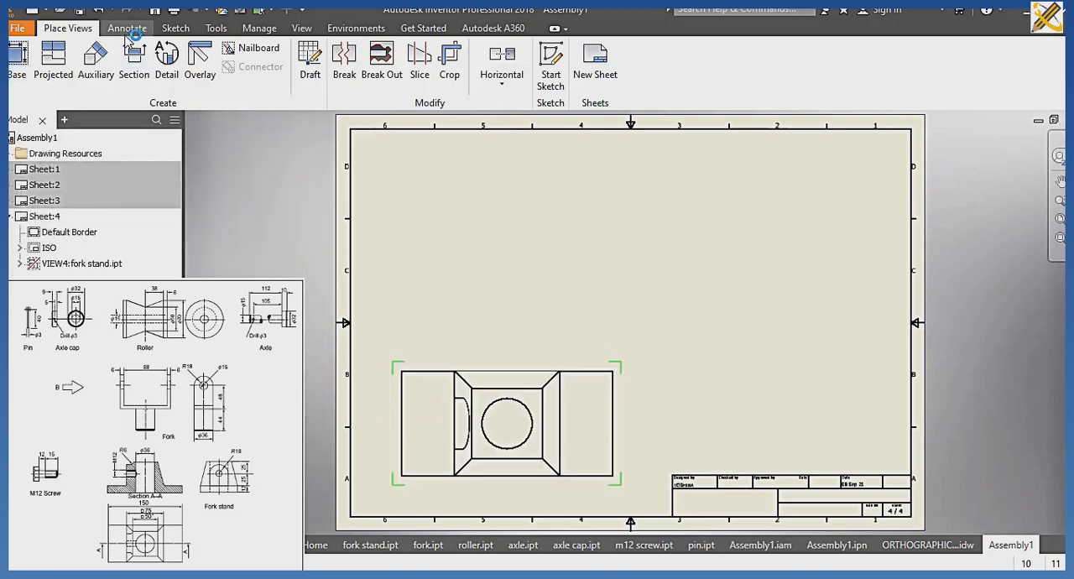
# Create a section view of the fork stand, cut horizontally through its bore's centre, and place it above the base view.
pyautogui.click(135, 67)
pyautogui.click(393, 435)
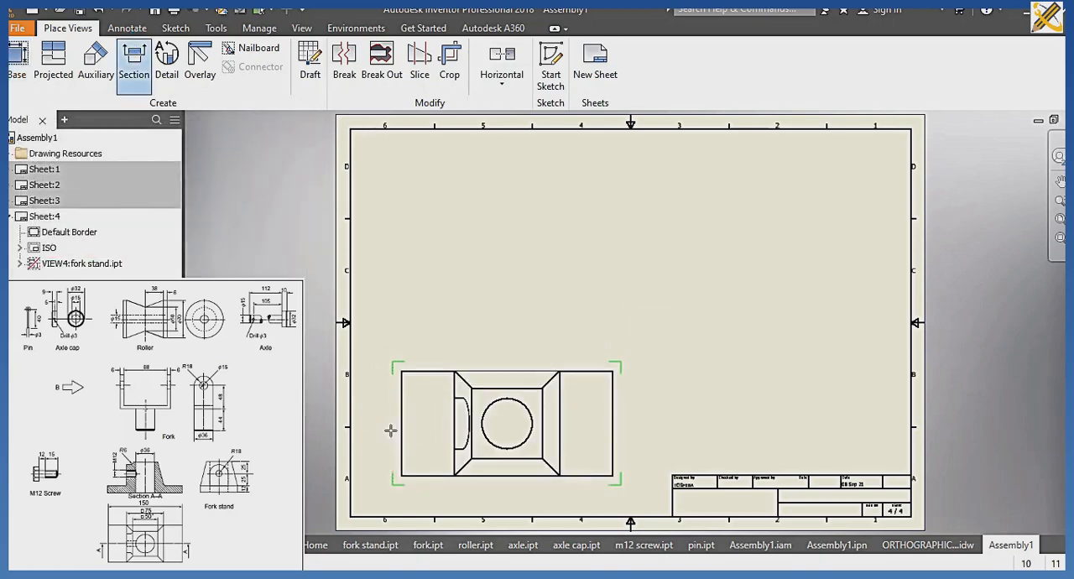
pyautogui.click(379, 423)
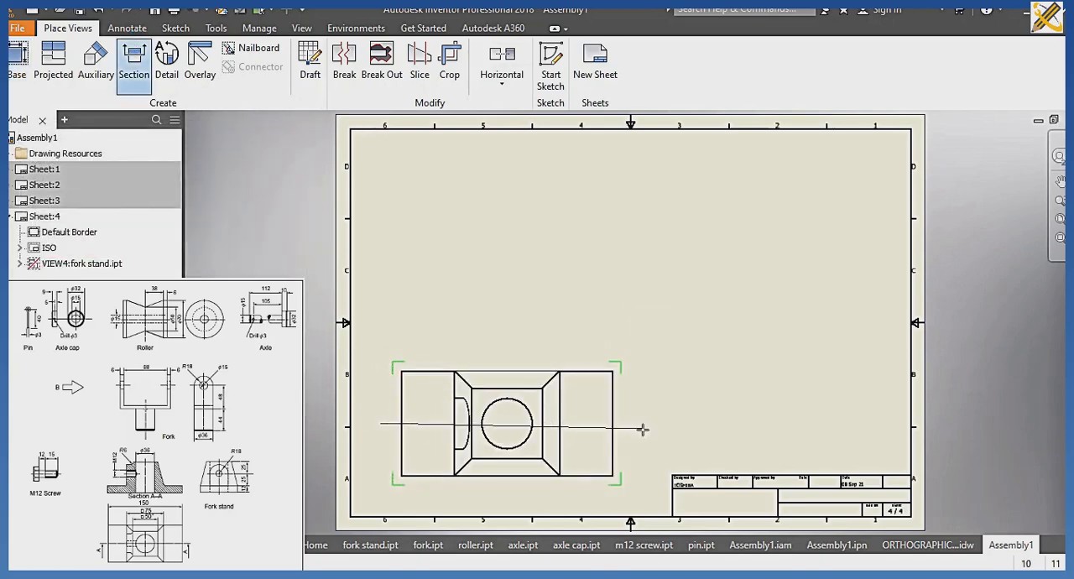
pyautogui.click(644, 422)
pyautogui.rightClick(642, 395)
pyautogui.click(692, 394)
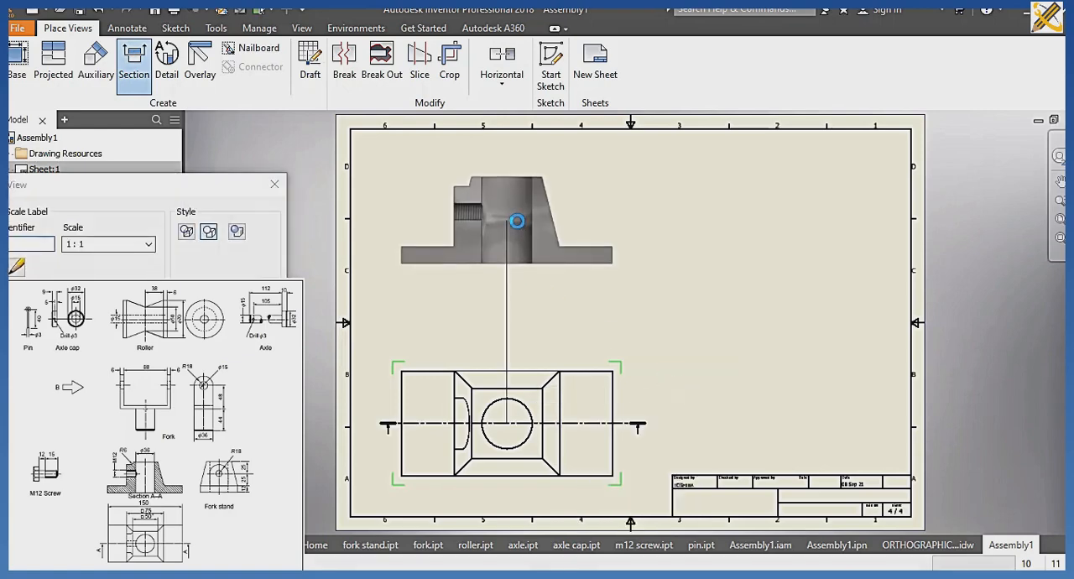
pyautogui.click(517, 224)
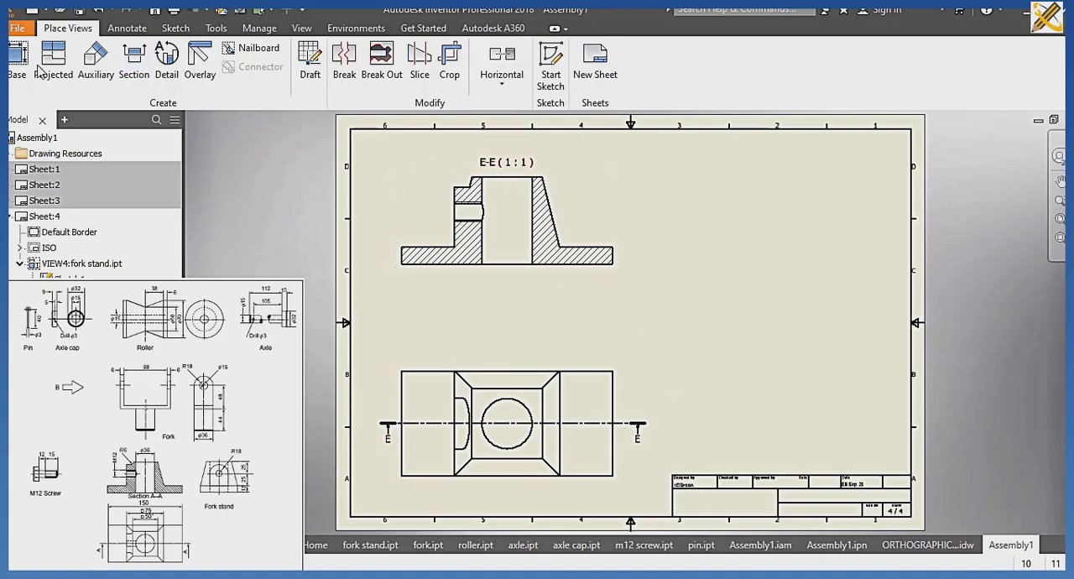
# Create a section view from E-E, cut vertically through the middle of the bore, and place it to its right.
pyautogui.click(124, 55)
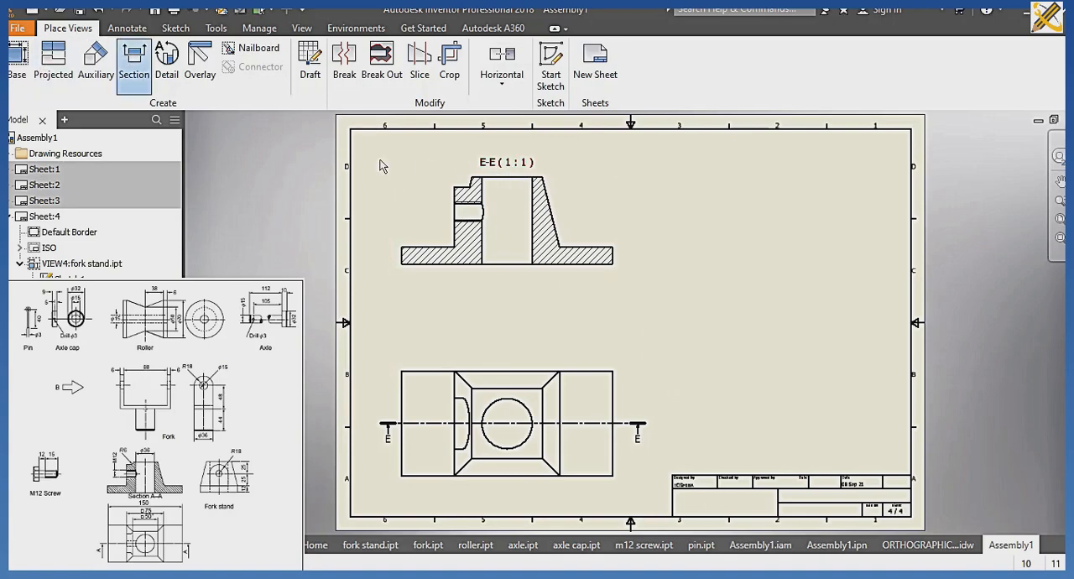
pyautogui.click(507, 166)
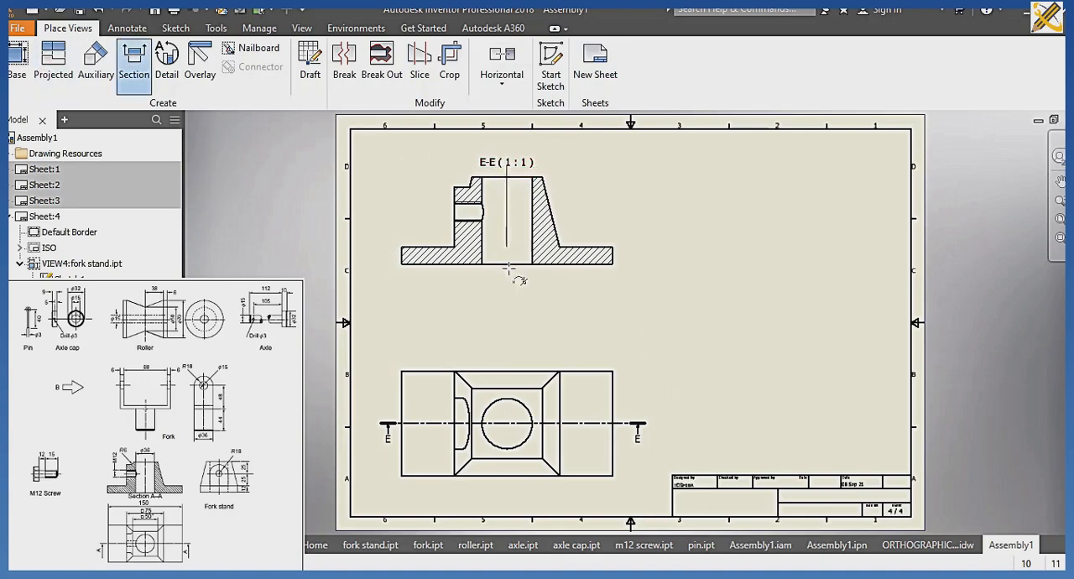
pyautogui.rightClick(539, 287)
pyautogui.click(612, 285)
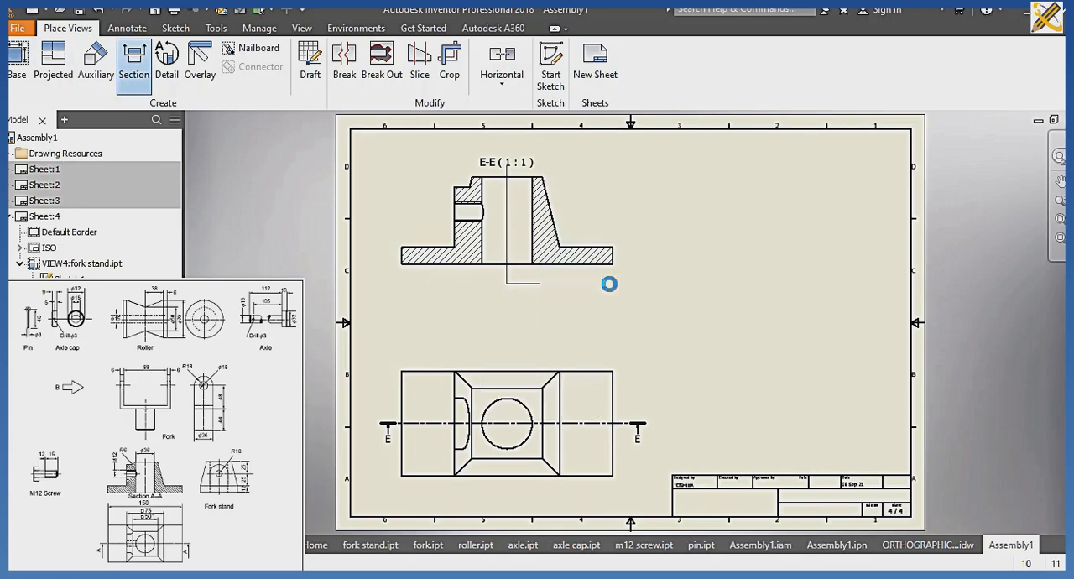
pyautogui.click(790, 243)
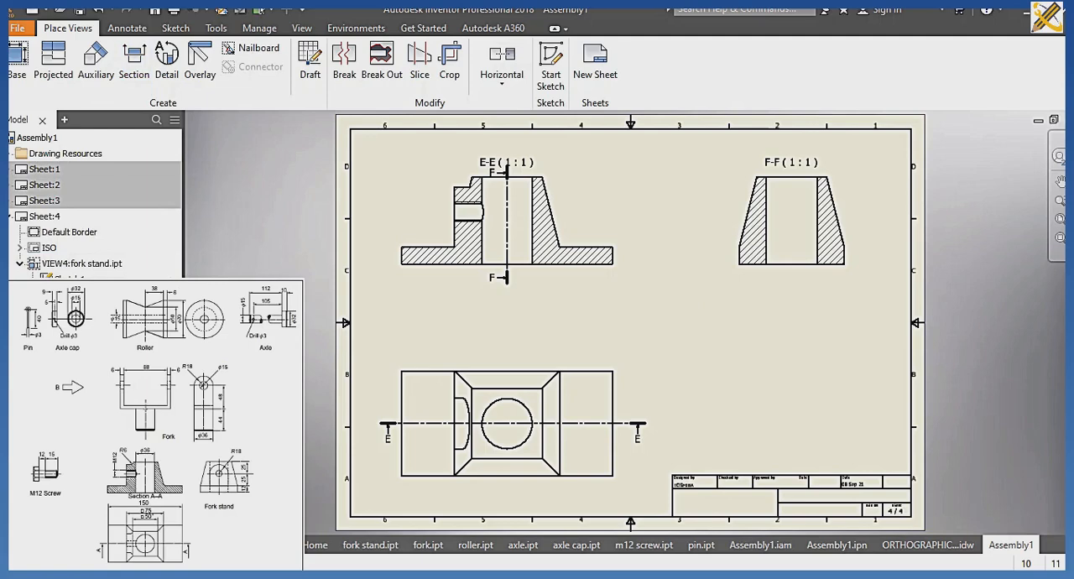
# Create a base view of fork.ipt as seen from above in the lower-left area of the fifth sheet.
pyautogui.click(26, 70)
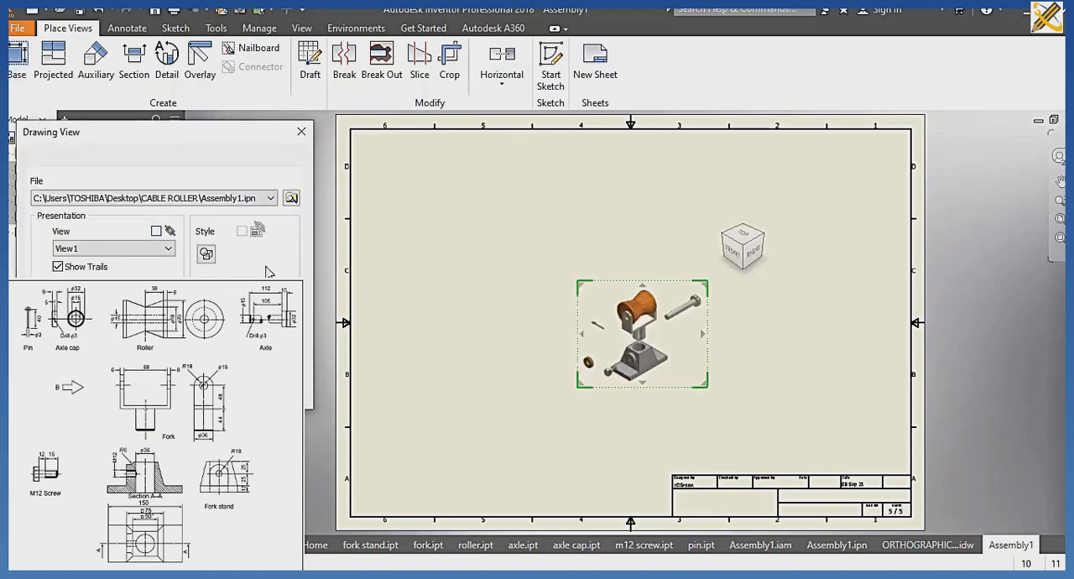
pyautogui.click(291, 203)
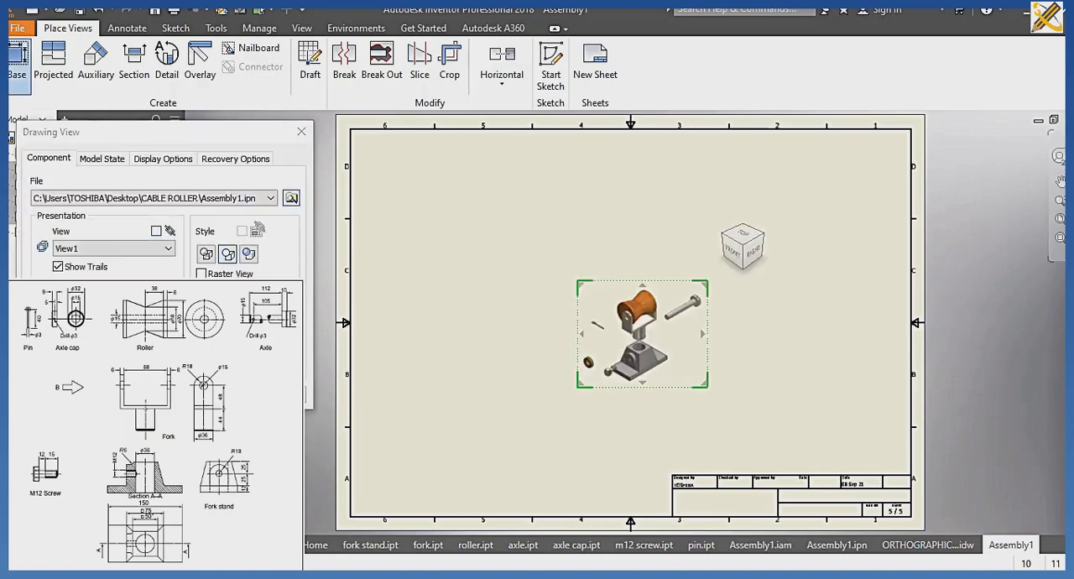
pyautogui.scroll(-1, 242, 266)
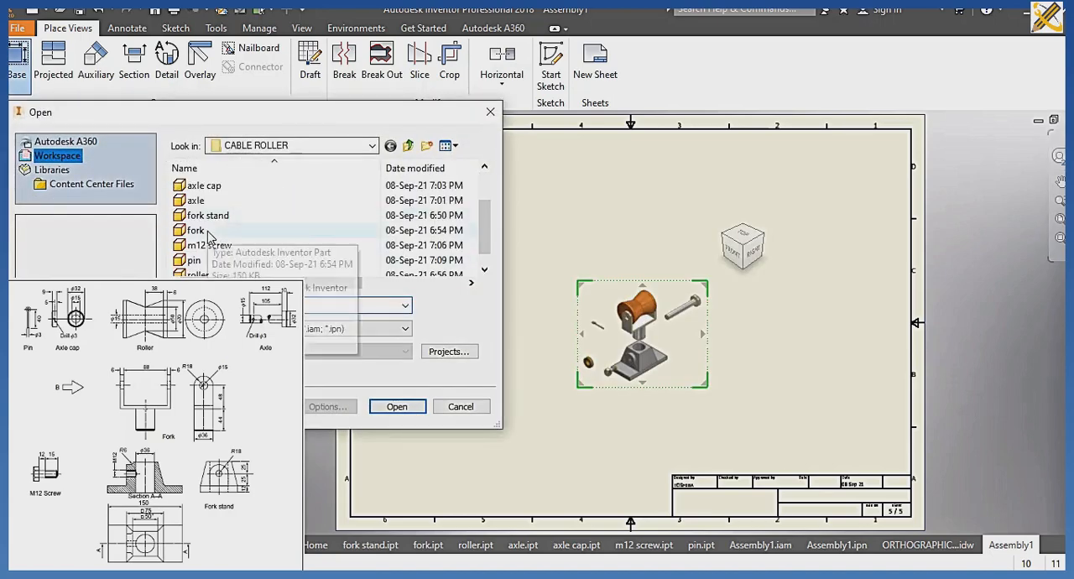
pyautogui.click(214, 232)
pyautogui.click(396, 407)
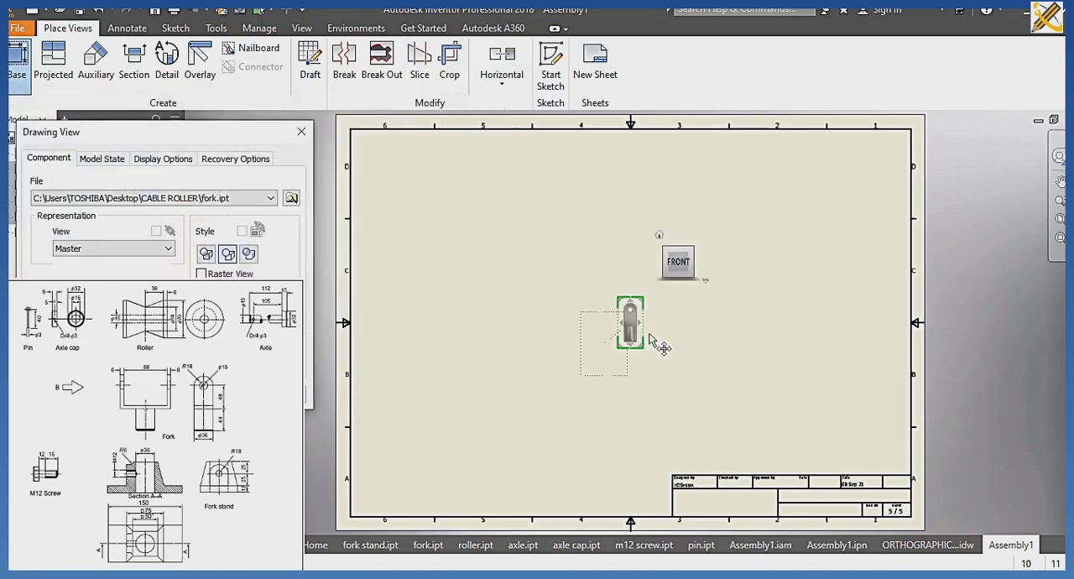
pyautogui.click(700, 263)
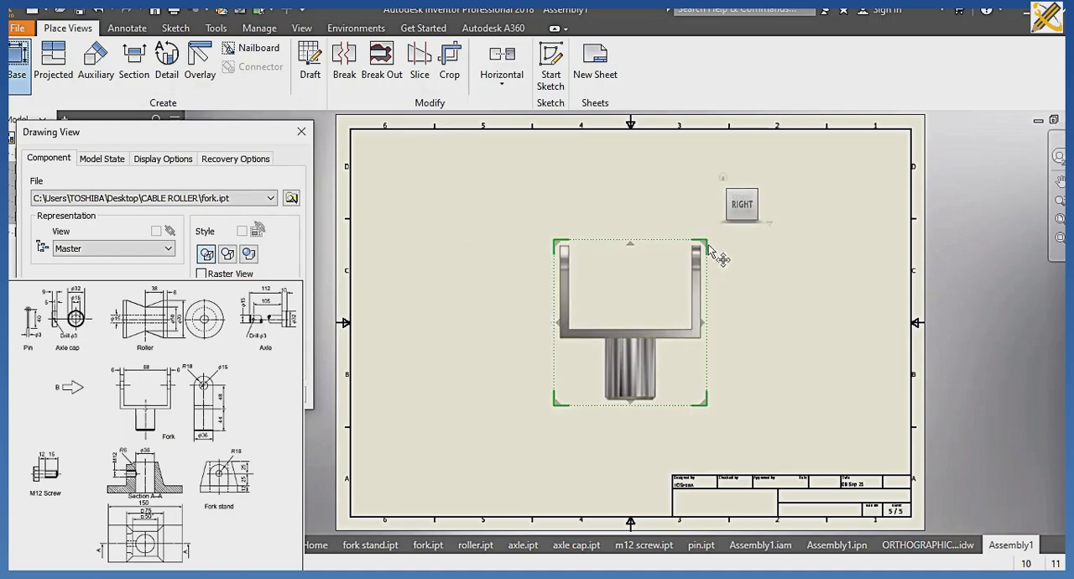
pyautogui.click(742, 191)
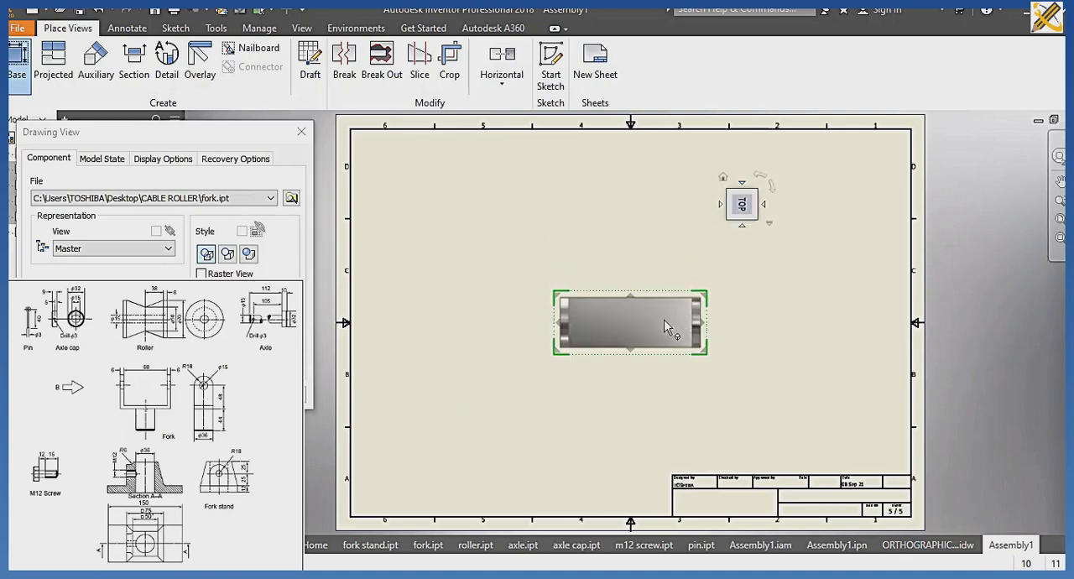
pyautogui.moveTo(664, 319); pyautogui.dragTo(518, 444)
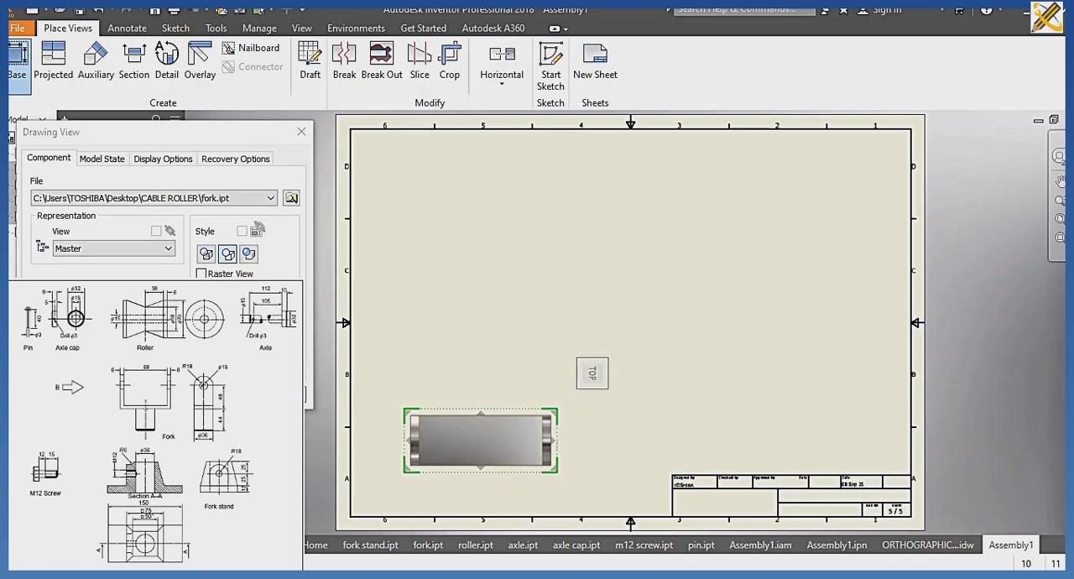
pyautogui.click(201, 394)
# Create a section view of the fork, cut horizontally through the middle of the base view, and place it above that view.
pyautogui.click(133, 60)
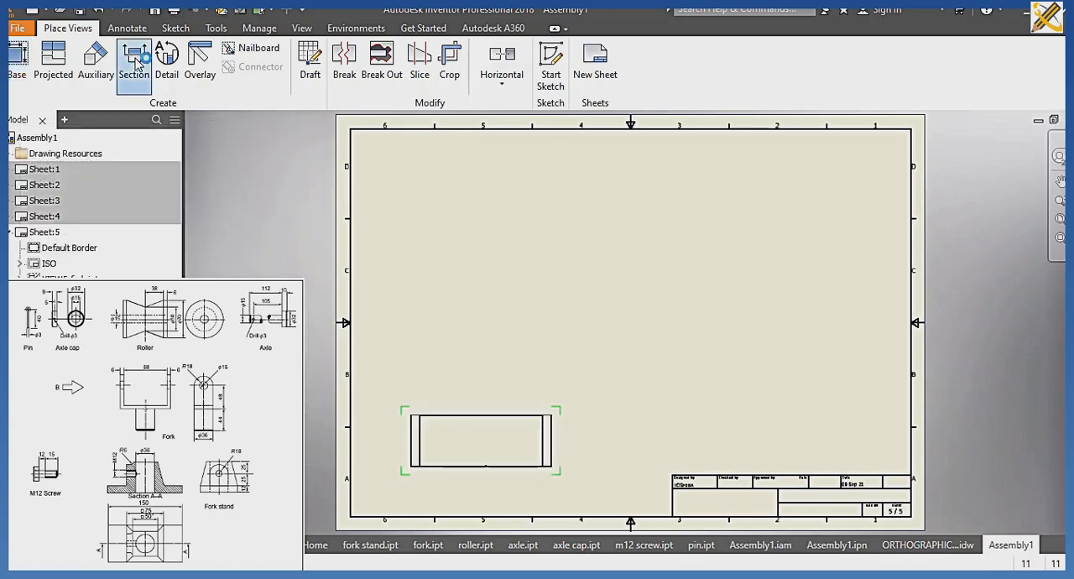
pyautogui.click(409, 449)
pyautogui.click(585, 422)
pyautogui.rightClick(585, 422)
pyautogui.click(637, 417)
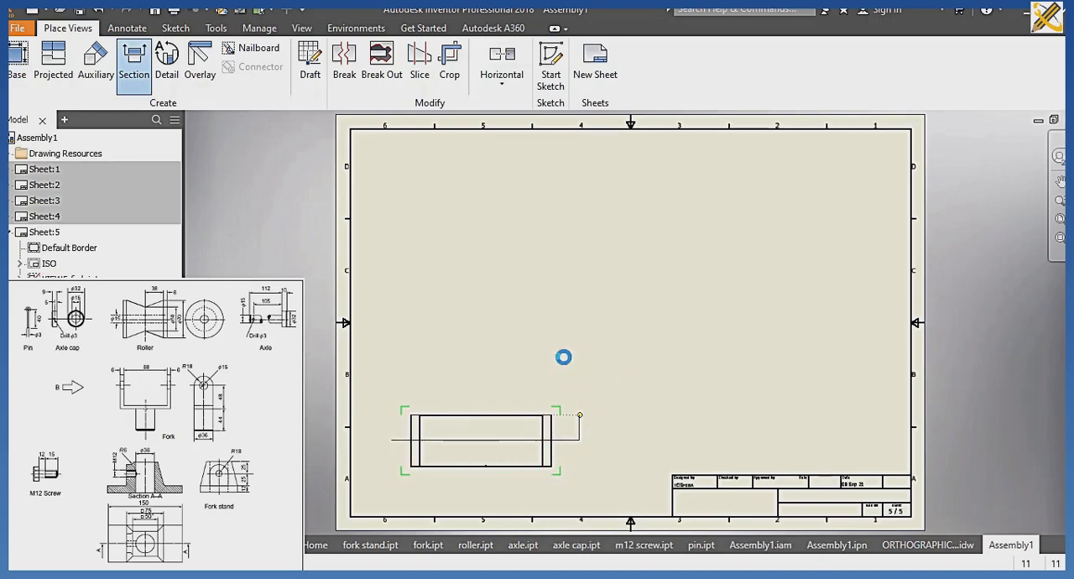
pyautogui.click(505, 245)
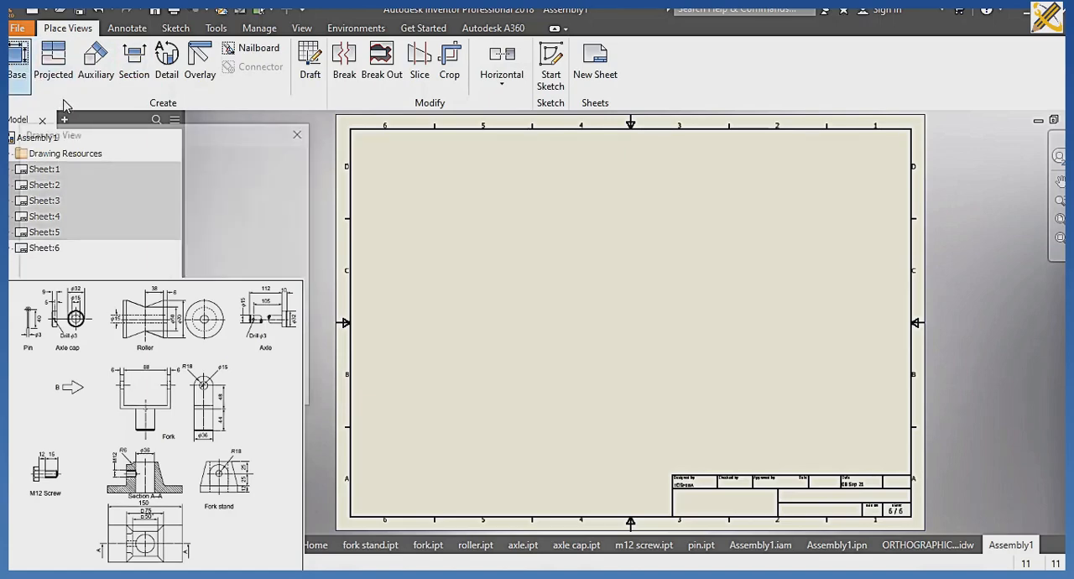
# Create a base view of m12 screw.ipt, showing its hexagonal head from the right side, in the lower-left area of the sixth sheet.
pyautogui.click(291, 198)
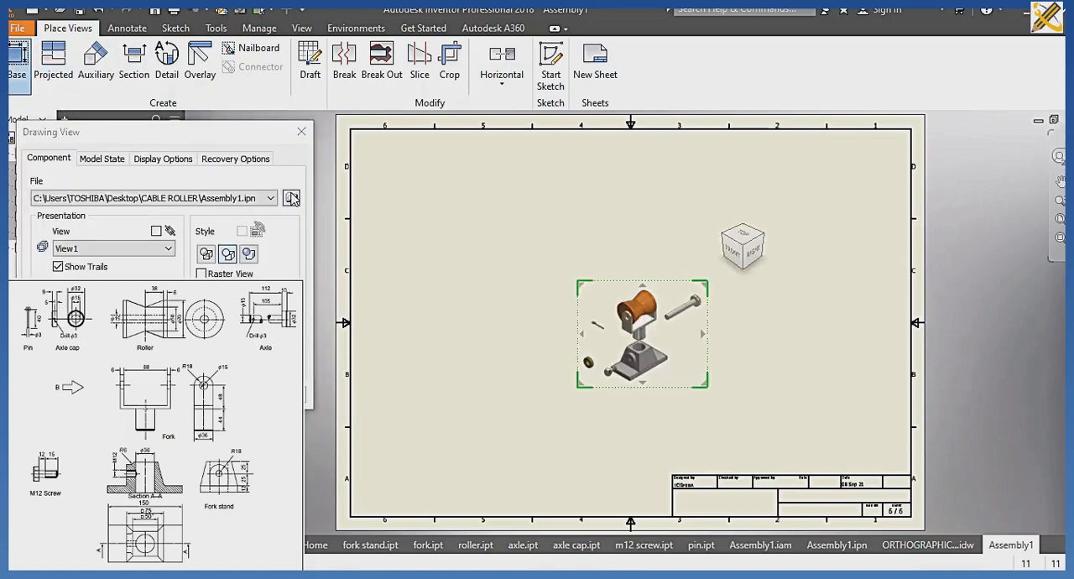
pyautogui.scroll(-1, 238, 244)
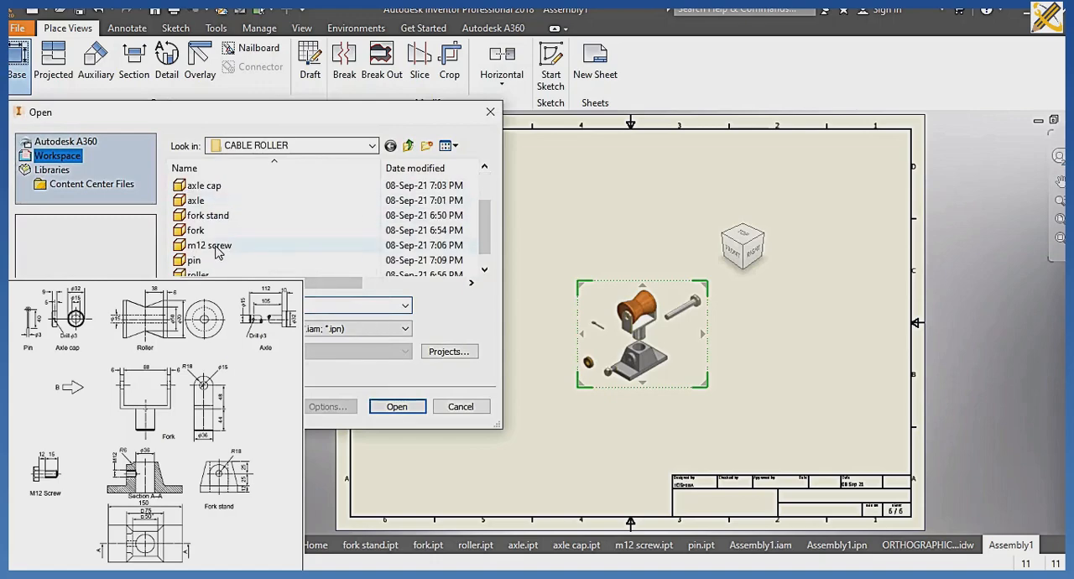
pyautogui.click(220, 245)
pyautogui.click(386, 406)
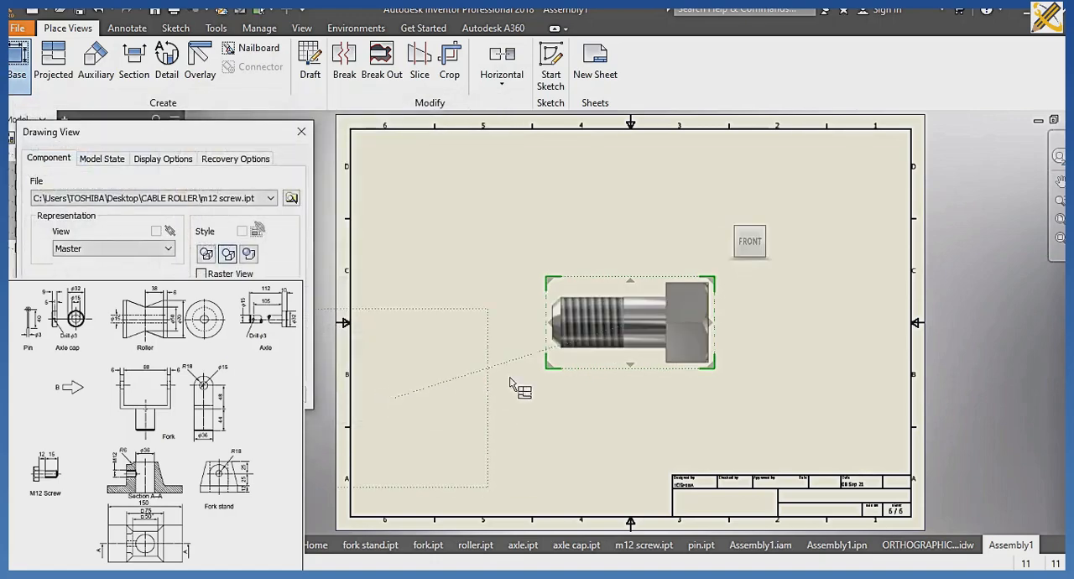
pyautogui.click(774, 242)
pyautogui.moveTo(666, 339); pyautogui.dragTo(531, 427)
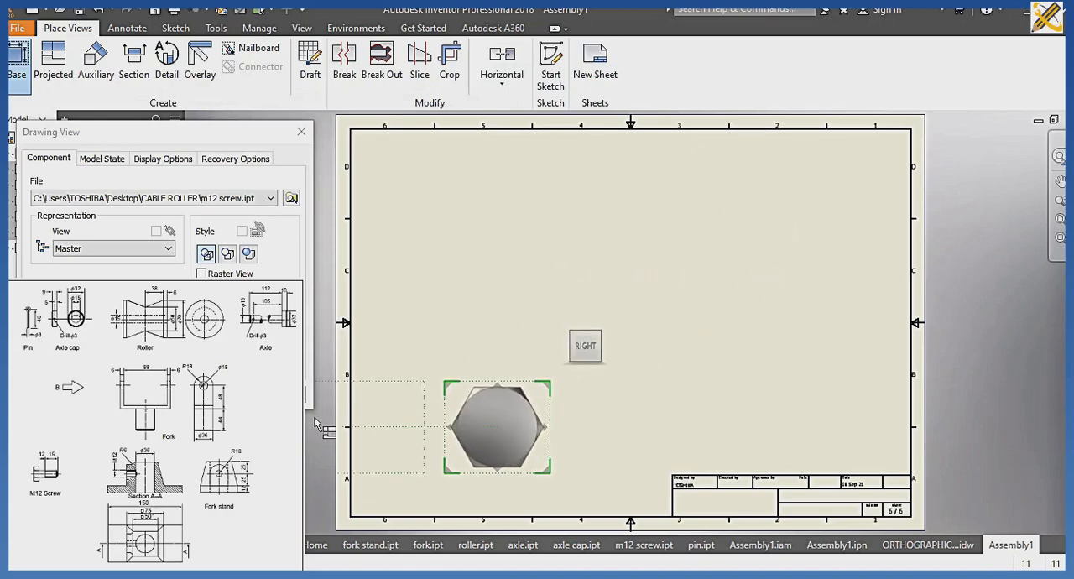
pyautogui.click(210, 396)
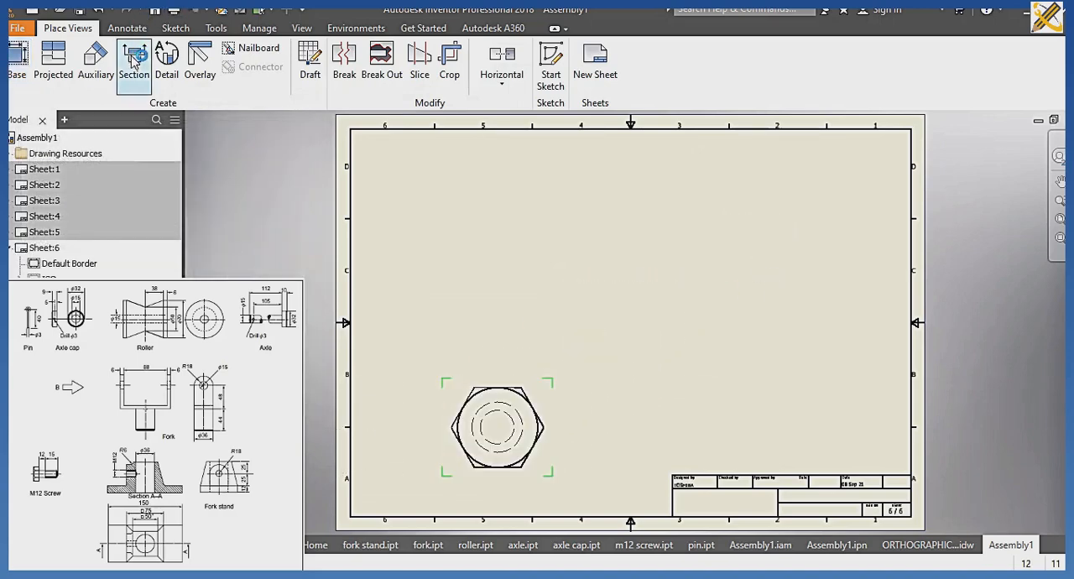
# Create a section view of the M12 screw, cut horizontally through the head's centre, and place it above the base view.
pyautogui.click(135, 67)
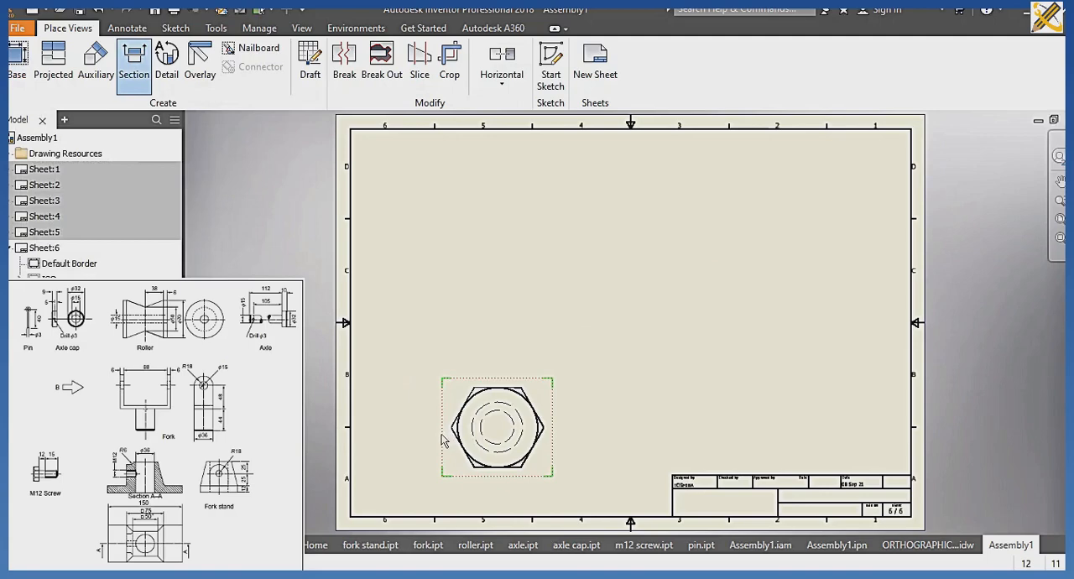
pyautogui.click(410, 426)
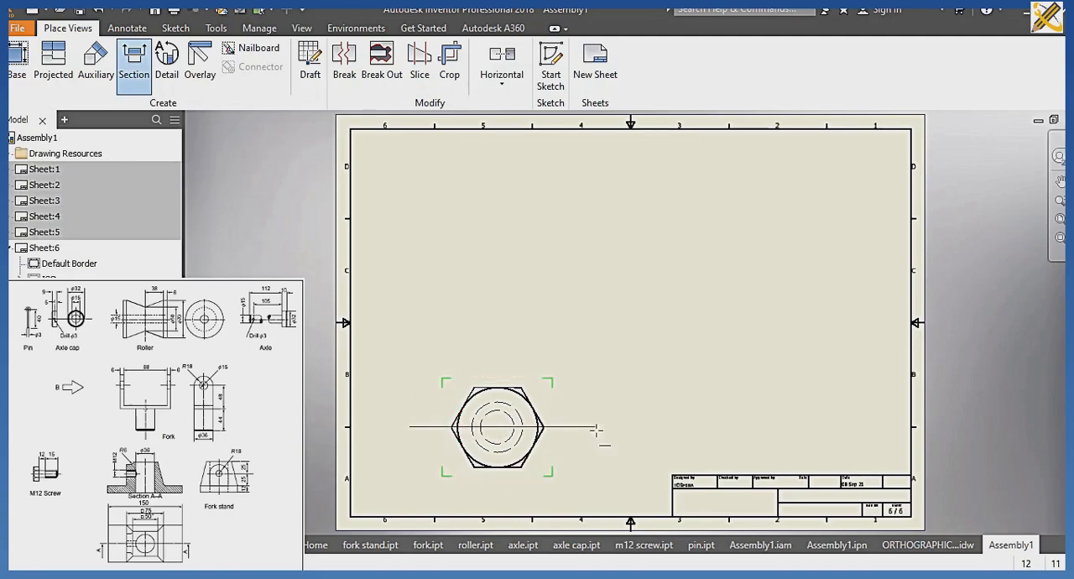
pyautogui.click(596, 426)
pyautogui.rightClick(595, 399)
pyautogui.click(650, 396)
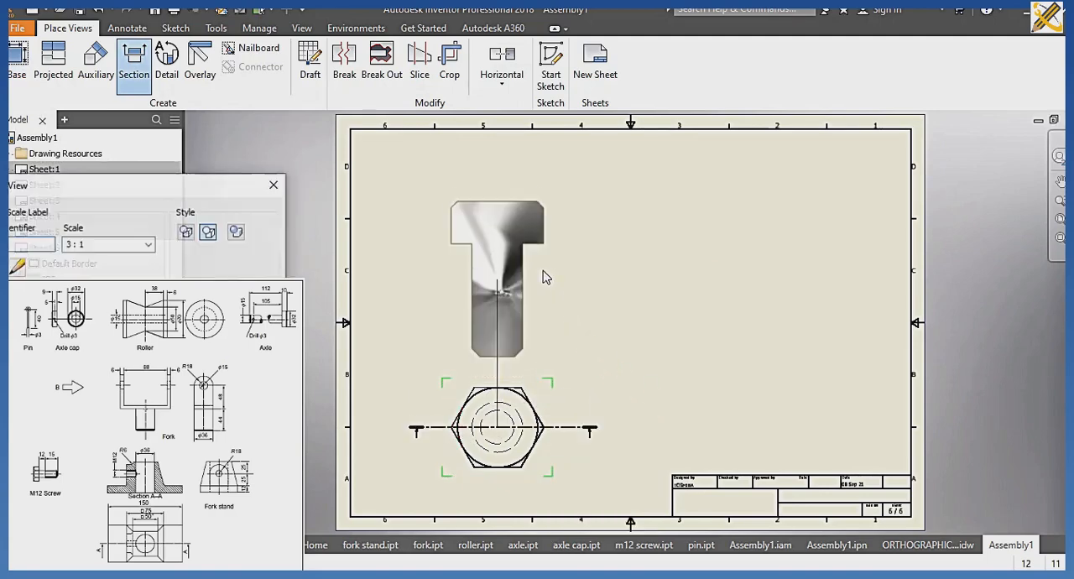
pyautogui.click(542, 228)
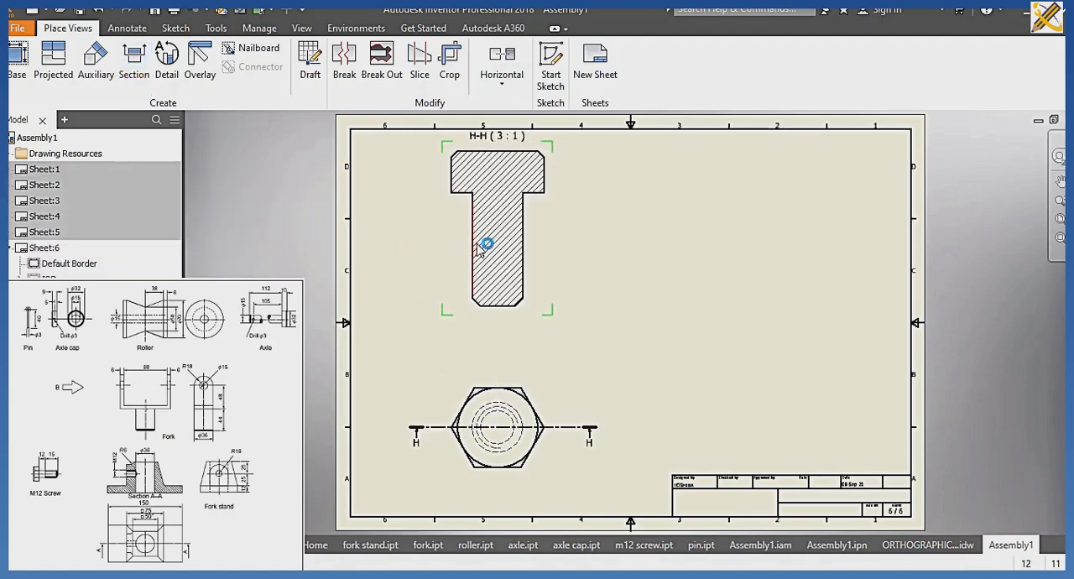
# Hide the hatching on the M12 screw in section view H-H.
pyautogui.rightClick(494, 244)
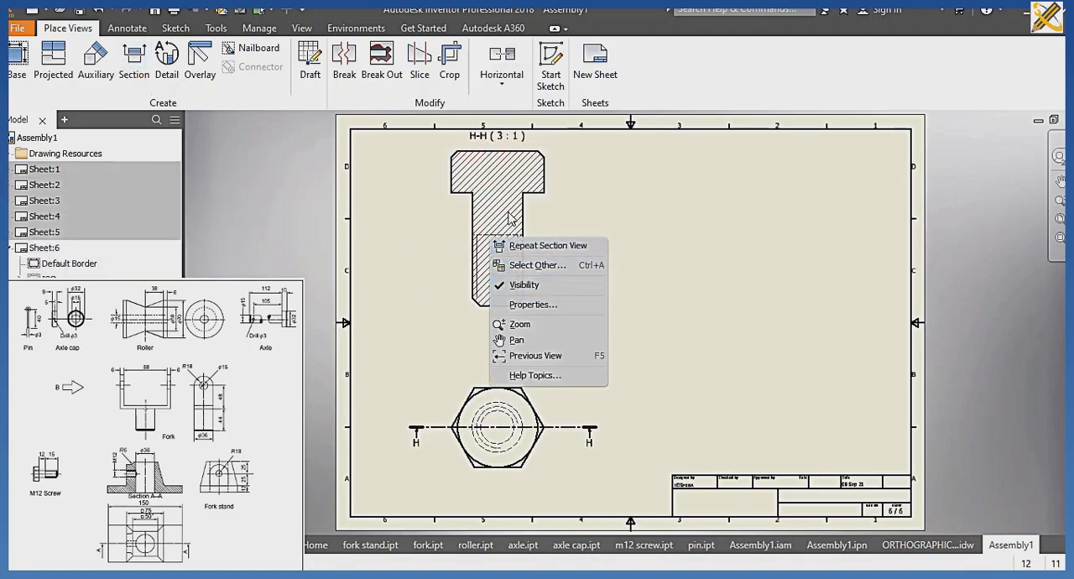
pyautogui.click(508, 211)
pyautogui.rightClick(506, 212)
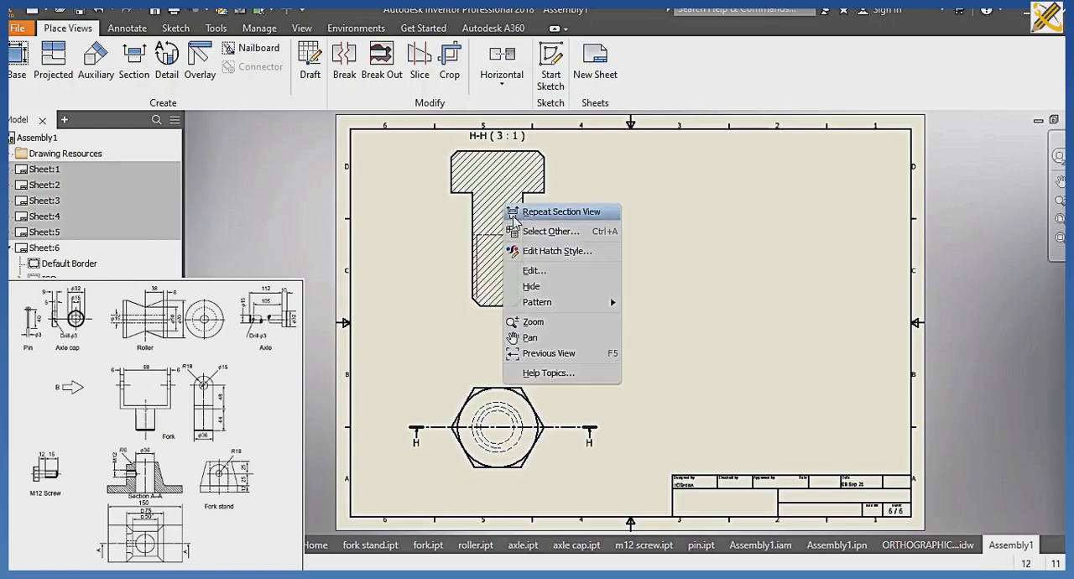
pyautogui.click(541, 288)
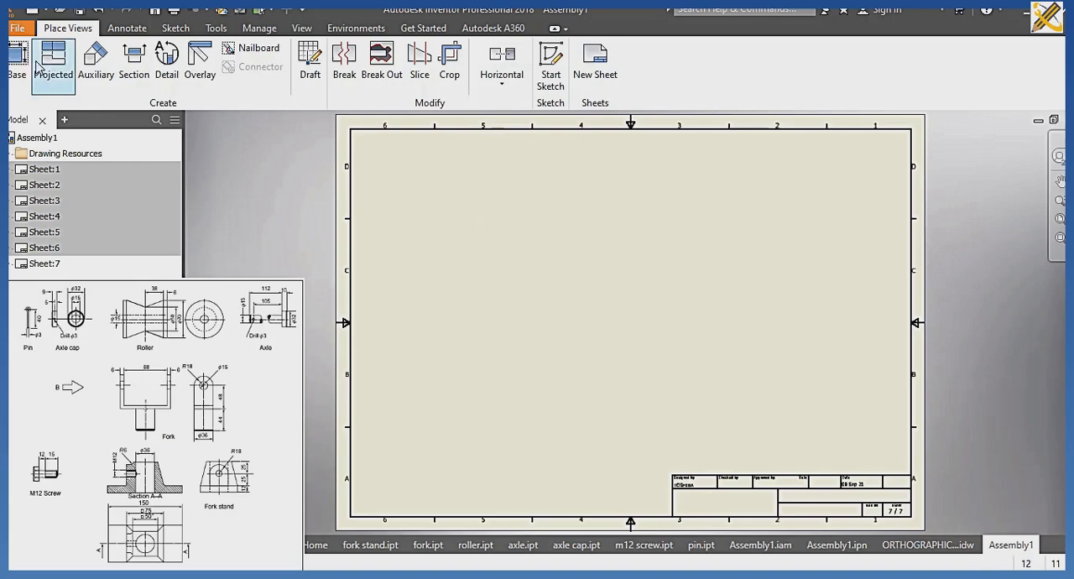
# Create a base view of pin.ipt as seen from above in the lower-left area of the seventh sheet.
pyautogui.click(17, 59)
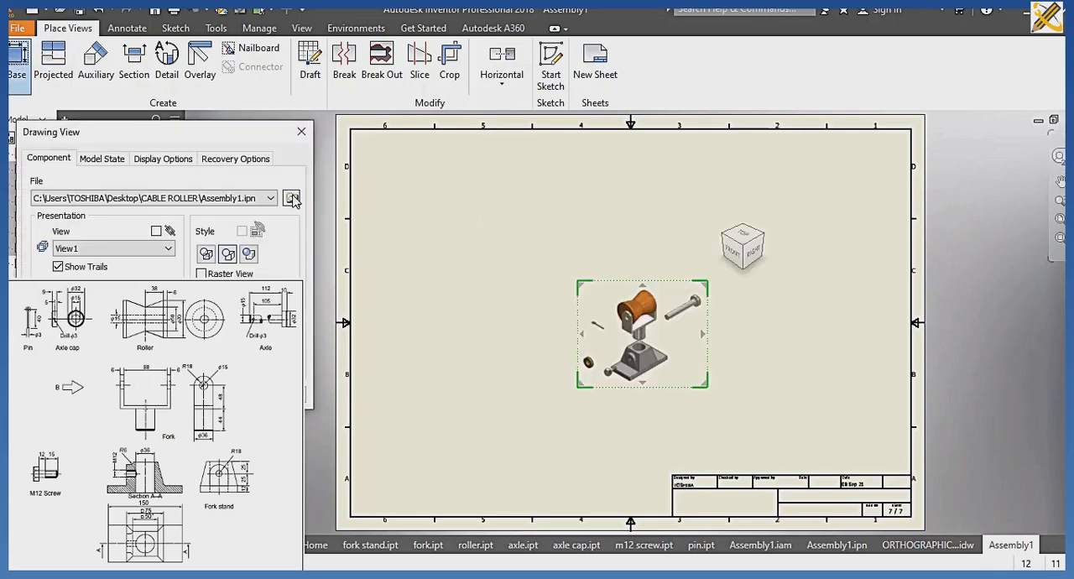
pyautogui.click(291, 198)
pyautogui.scroll(-1, 263, 232)
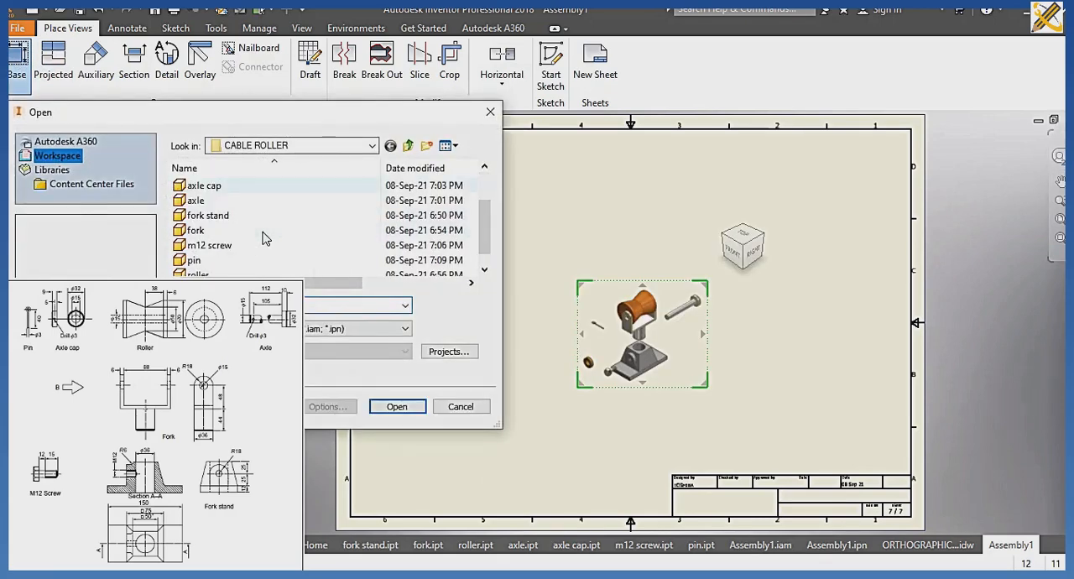
pyautogui.click(217, 261)
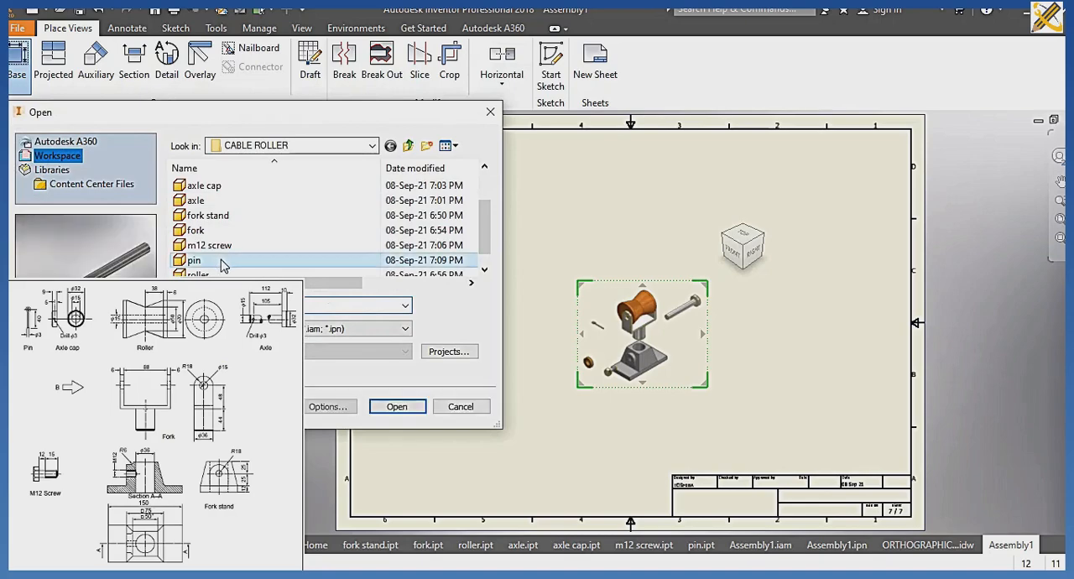
pyautogui.click(396, 407)
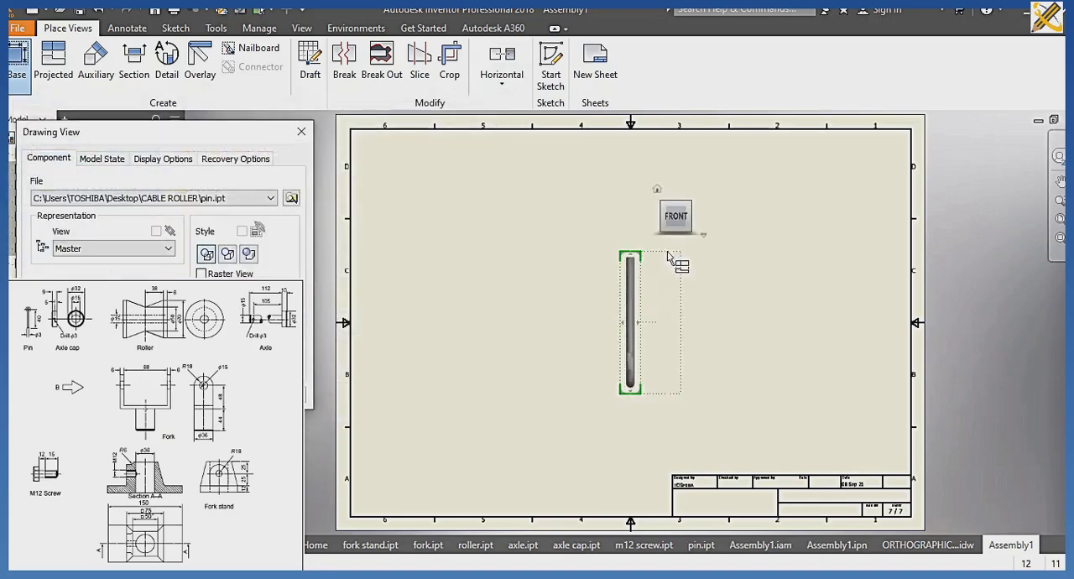
pyautogui.click(676, 197)
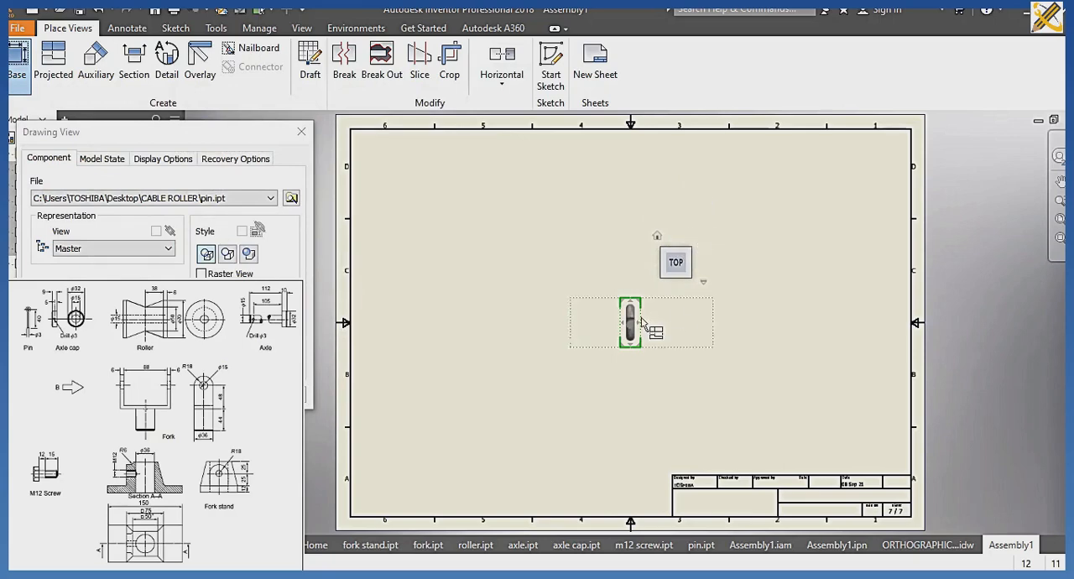
pyautogui.moveTo(635, 323); pyautogui.dragTo(461, 420)
pyautogui.click(211, 395)
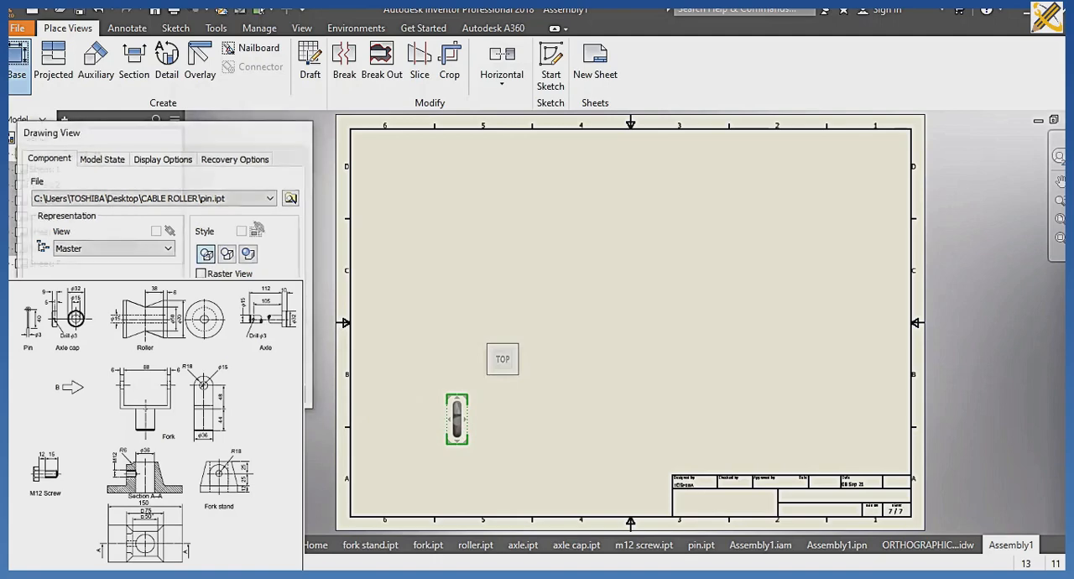
# Create a section view of the pin, cut horizontally through the circle in its base view, and position it well above that view.
pyautogui.click(134, 60)
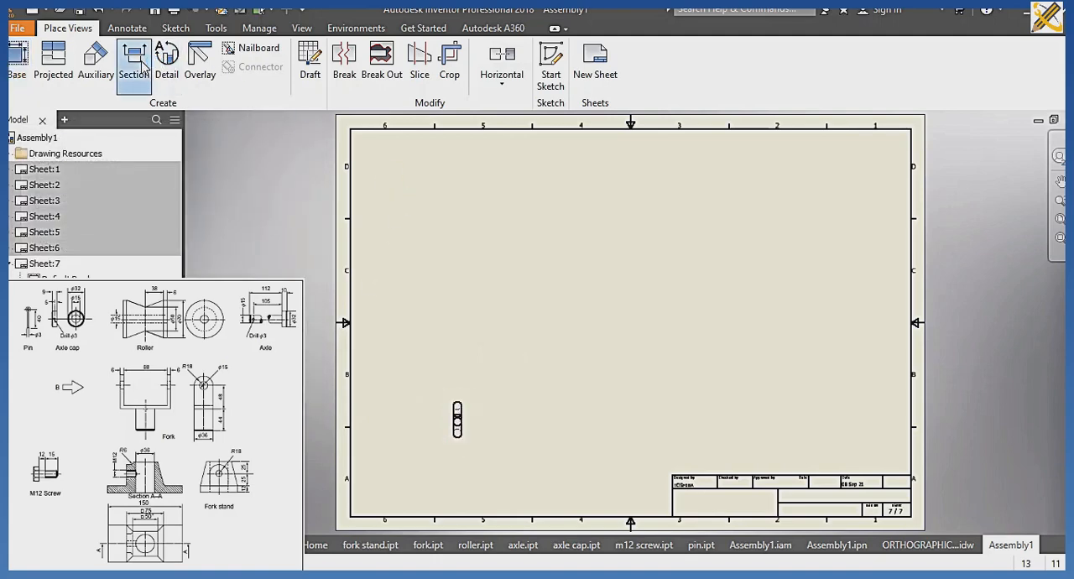
pyautogui.scroll(-3, 447, 442)
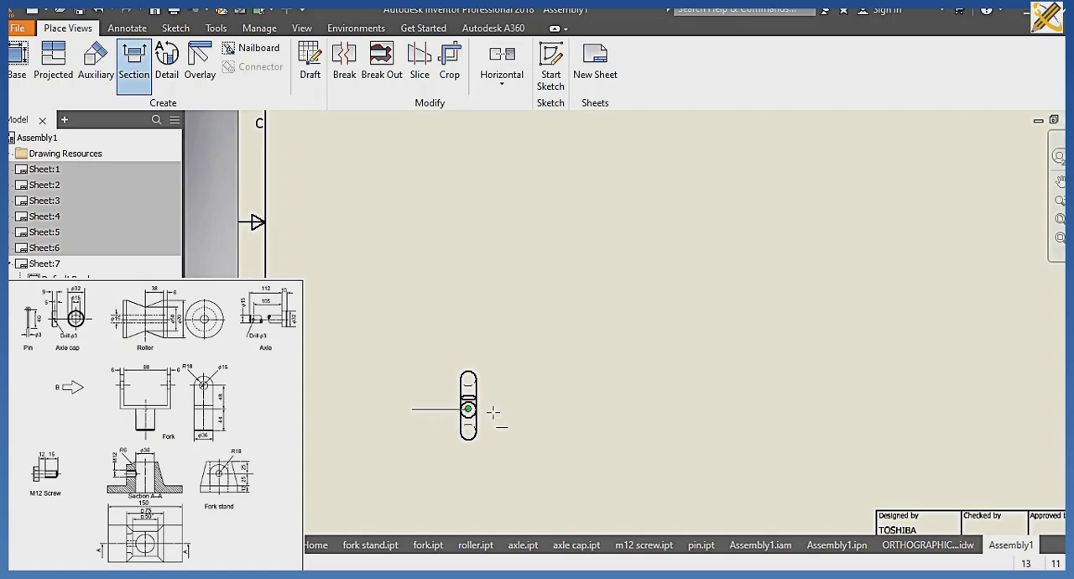
pyautogui.rightClick(525, 379)
pyautogui.click(579, 376)
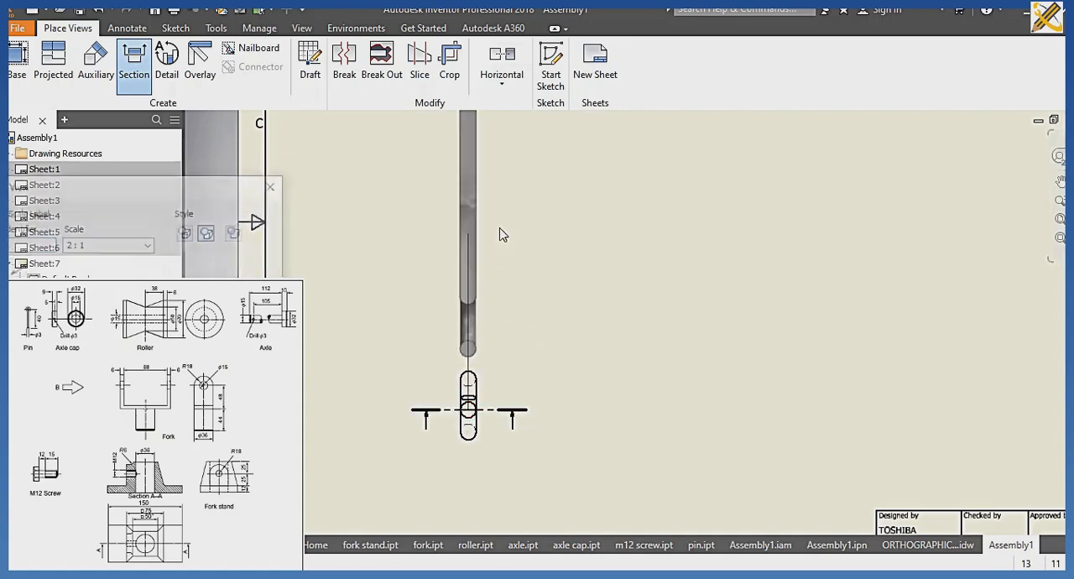
pyautogui.click(508, 252)
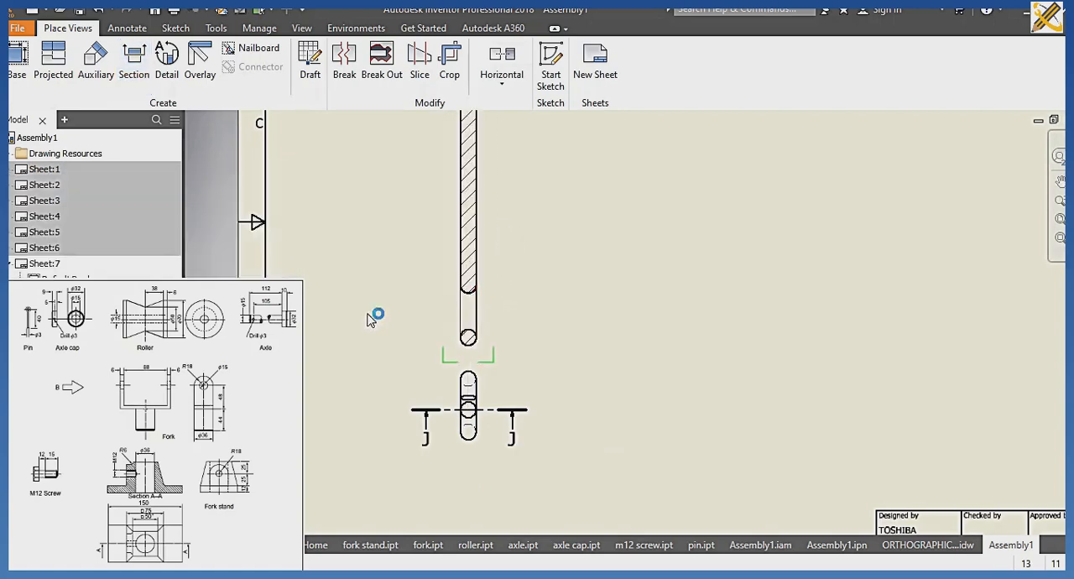
pyautogui.scroll(-3, 289, 382)
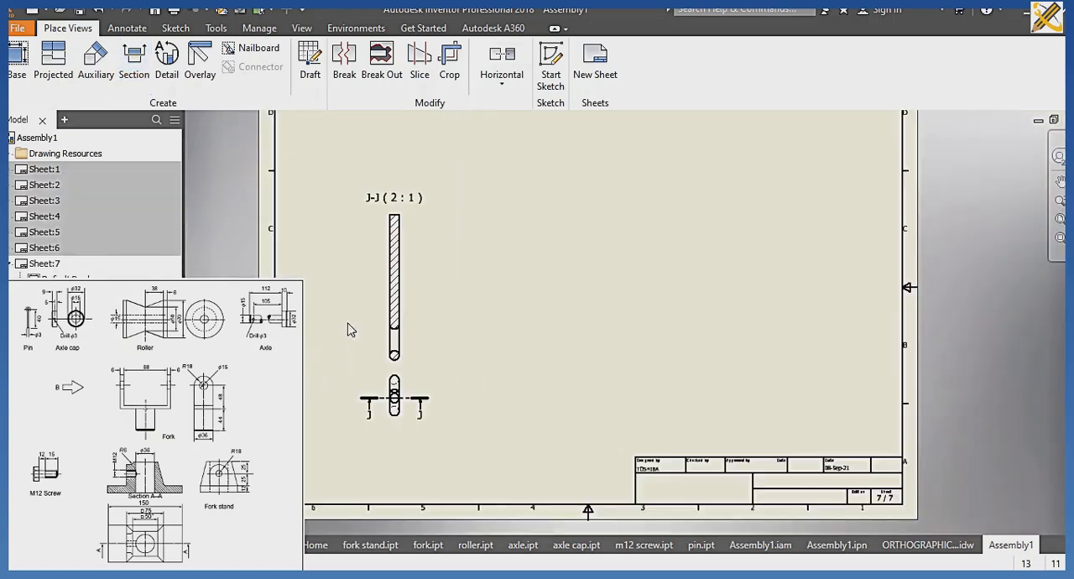
pyautogui.moveTo(411, 210); pyautogui.dragTo(421, 135)
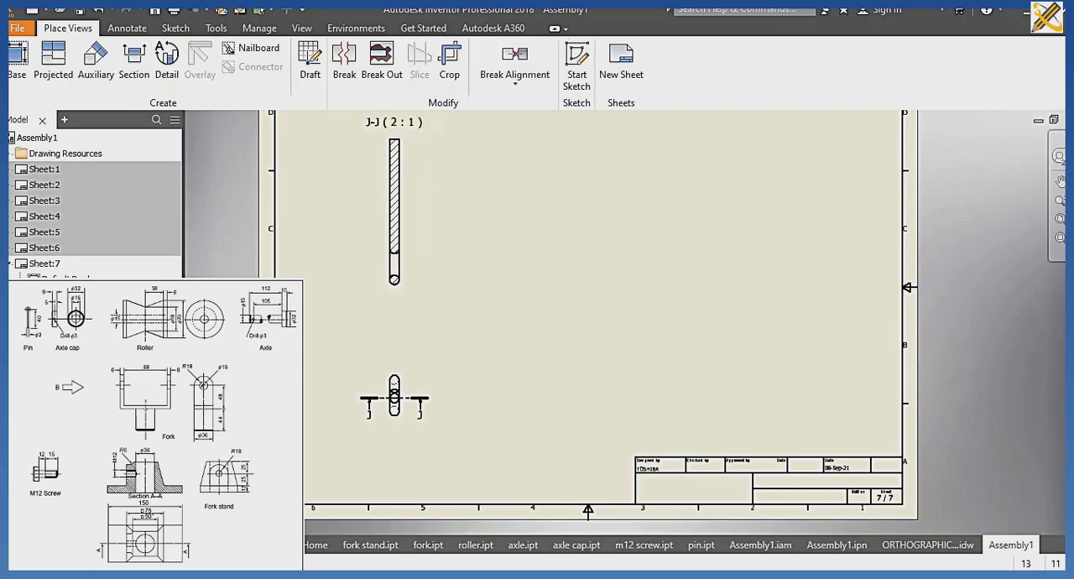
# Create a front base view of roller.ipt, rotated 90° so its axis is horizontal, in the lower-left area of a new eighth sheet.
pyautogui.click(27, 82)
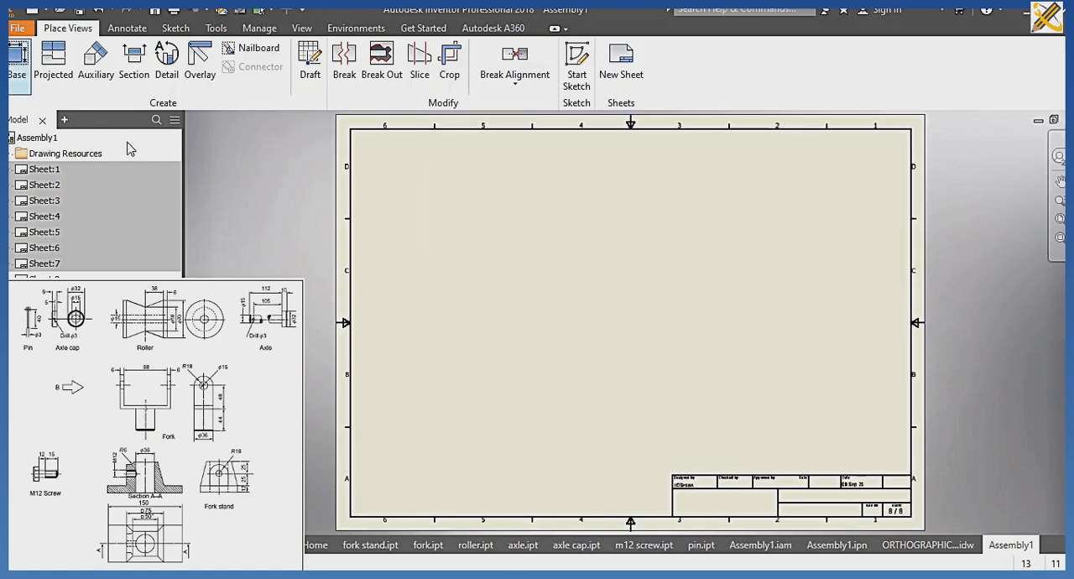
pyautogui.click(292, 198)
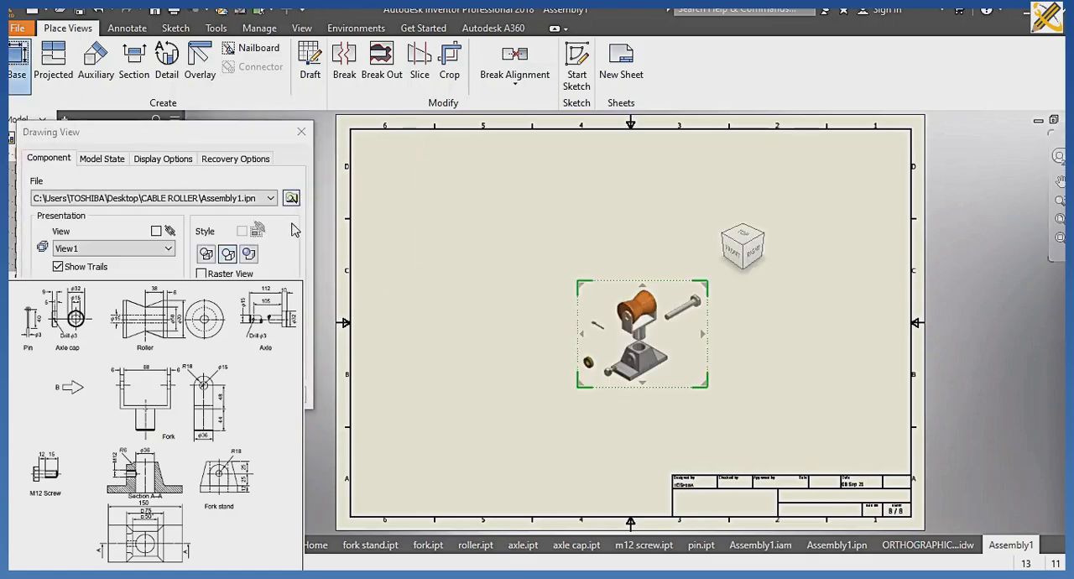
pyautogui.scroll(-2, 214, 251)
pyautogui.click(198, 260)
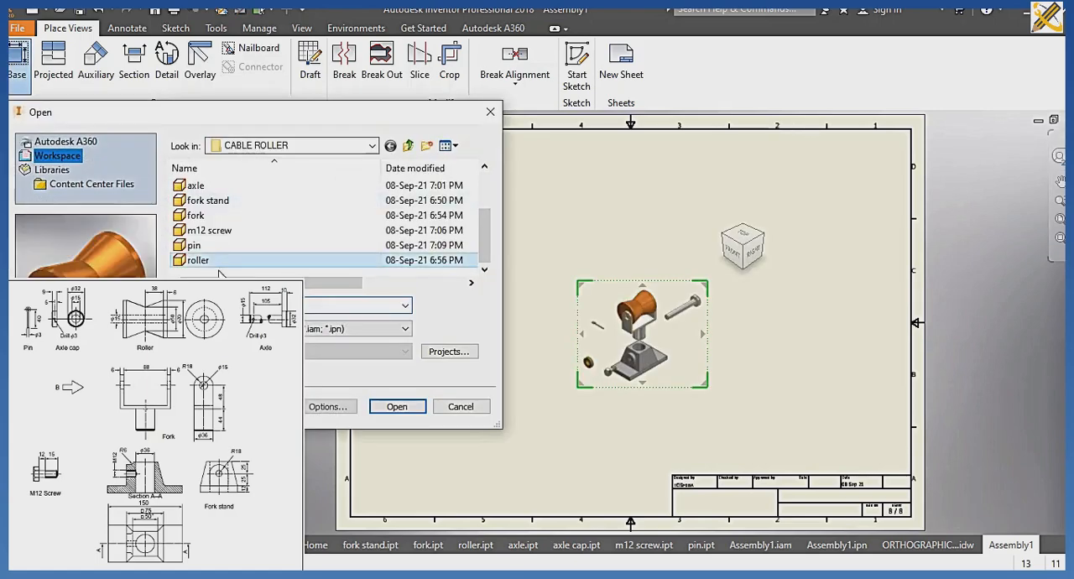
pyautogui.click(397, 406)
pyautogui.moveTo(719, 222)
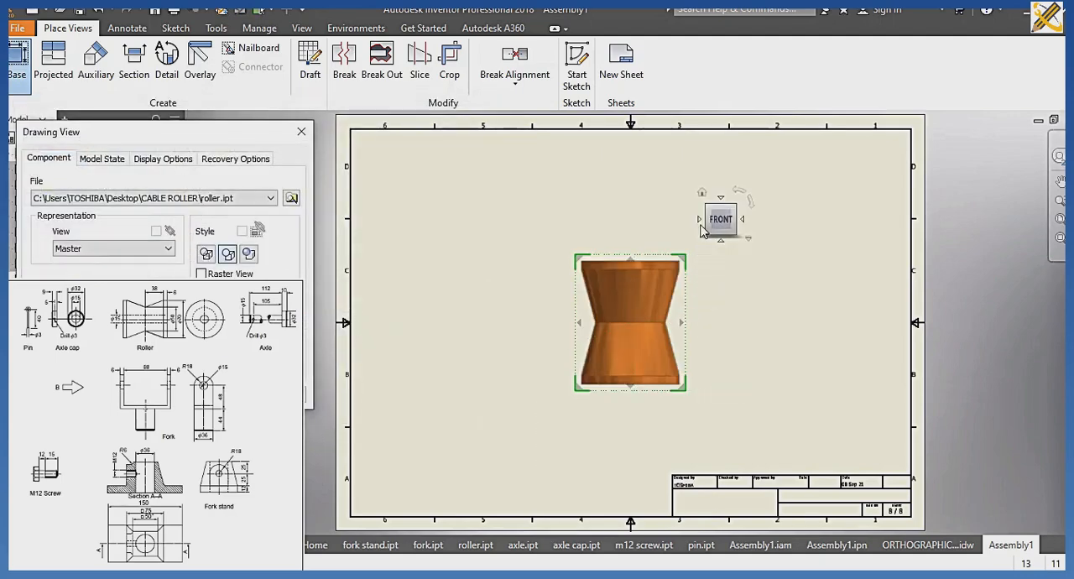
pyautogui.click(739, 192)
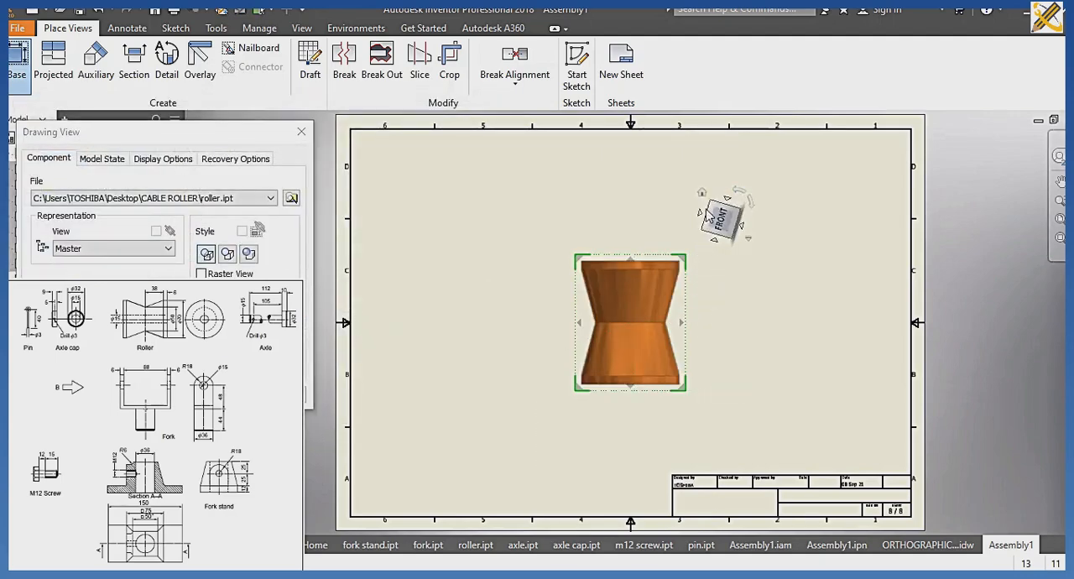
pyautogui.moveTo(655, 336); pyautogui.dragTo(520, 437)
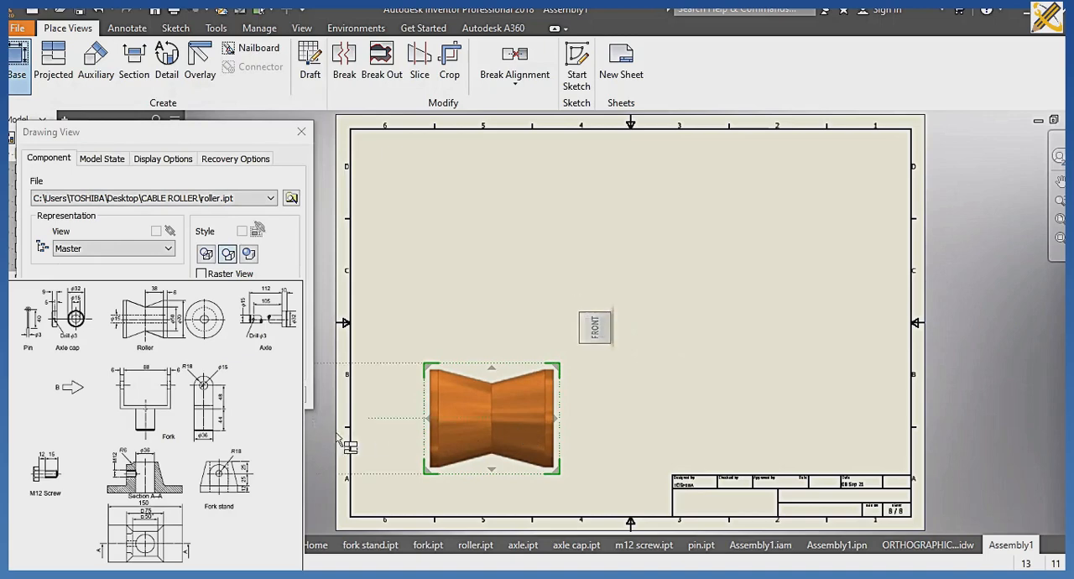
pyautogui.press('Return')
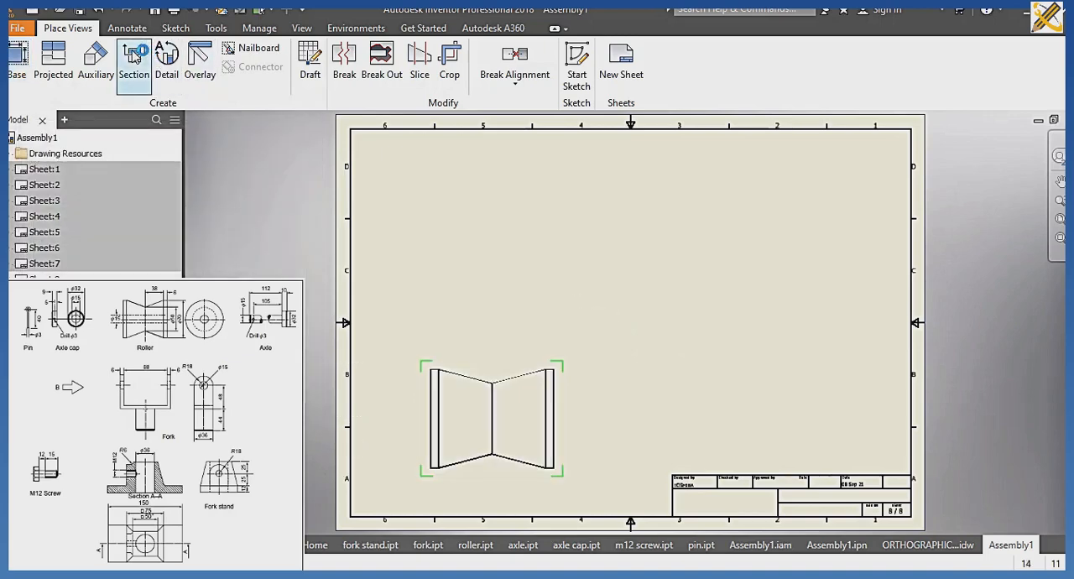
# Create a section view of the roller, cut horizontally through the middle of its base view, and place it above that view.
pyautogui.click(422, 419)
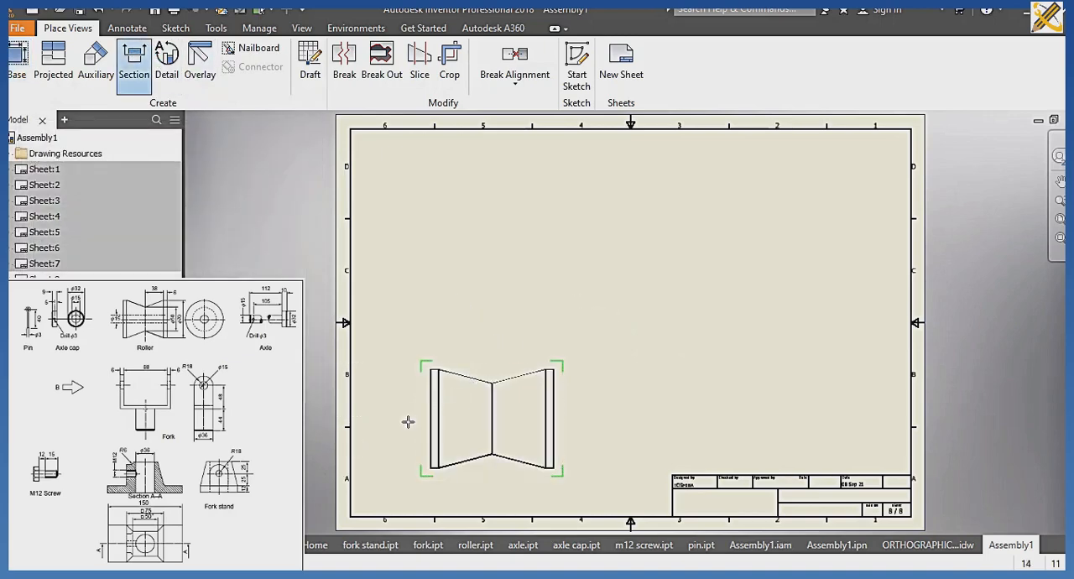
pyautogui.click(589, 417)
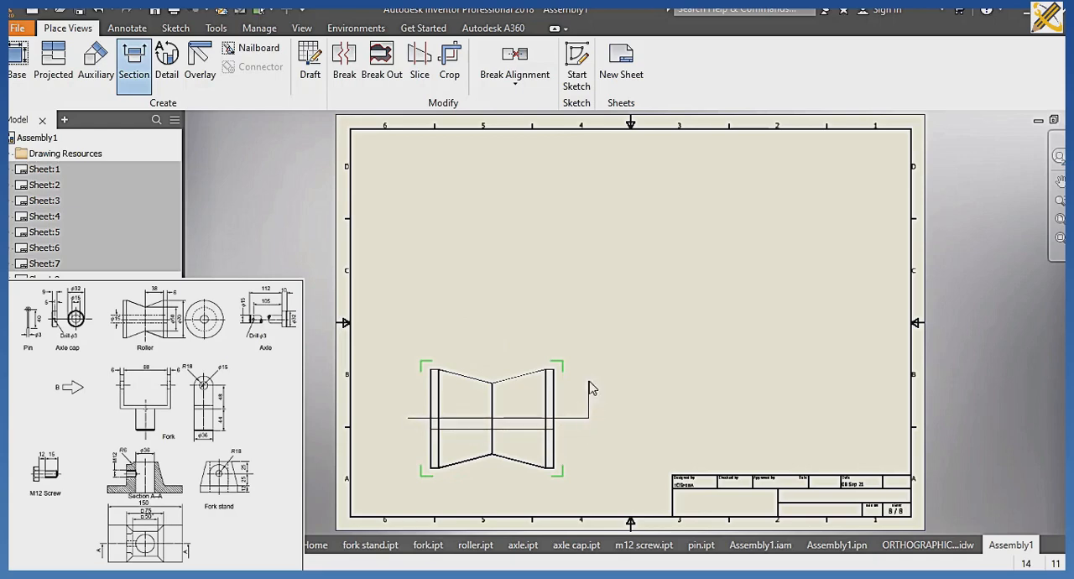
pyautogui.rightClick(590, 387)
pyautogui.click(646, 380)
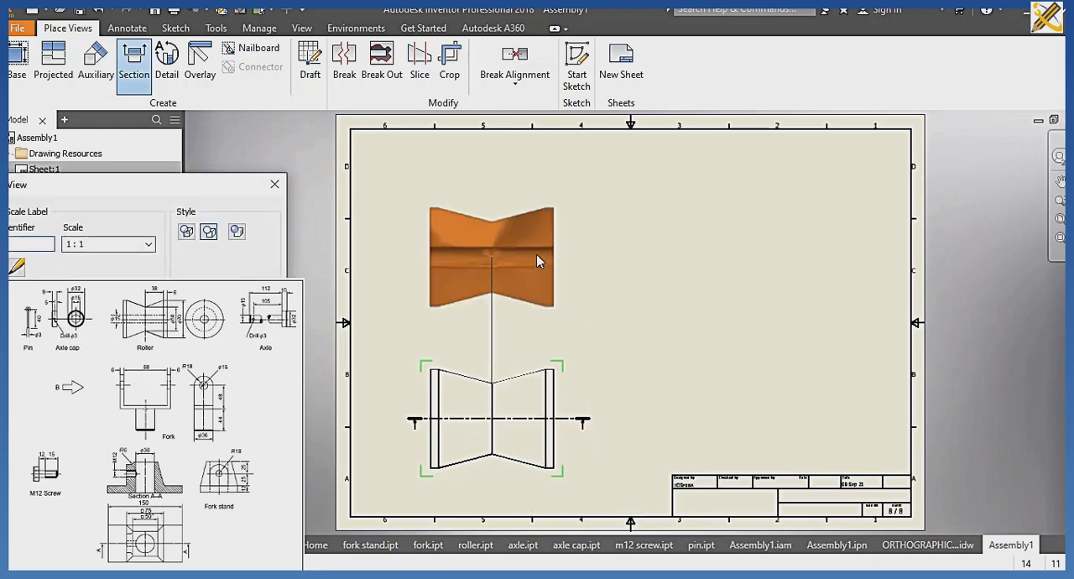
pyautogui.click(530, 244)
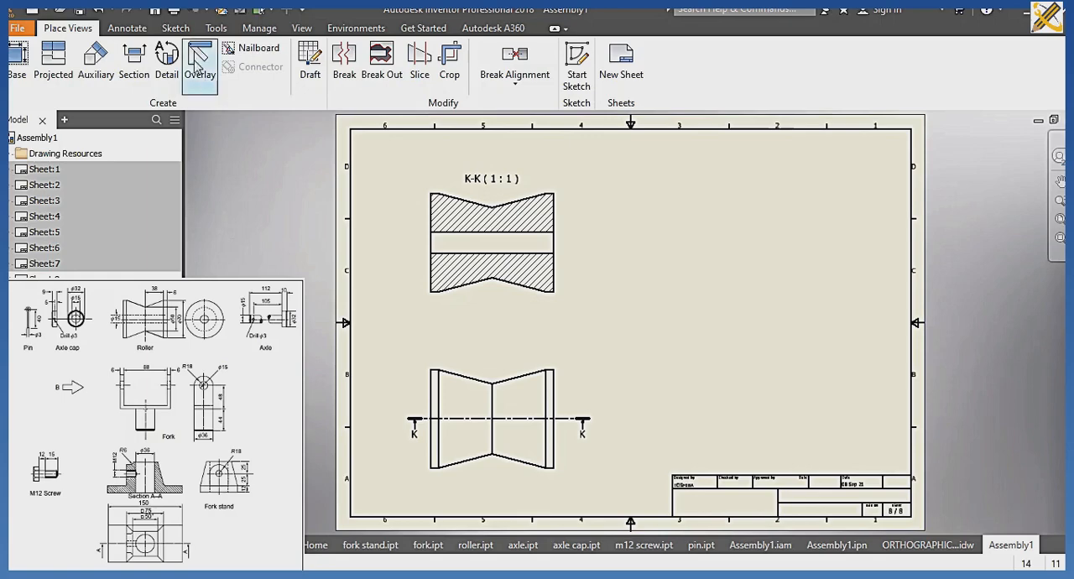
pyautogui.click(167, 55)
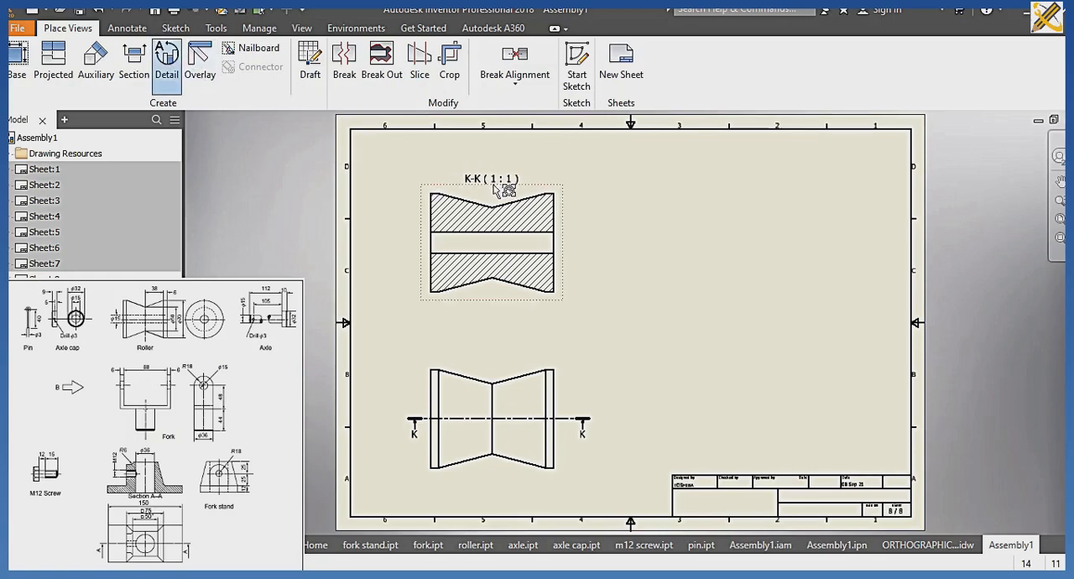
pyautogui.click(495, 215)
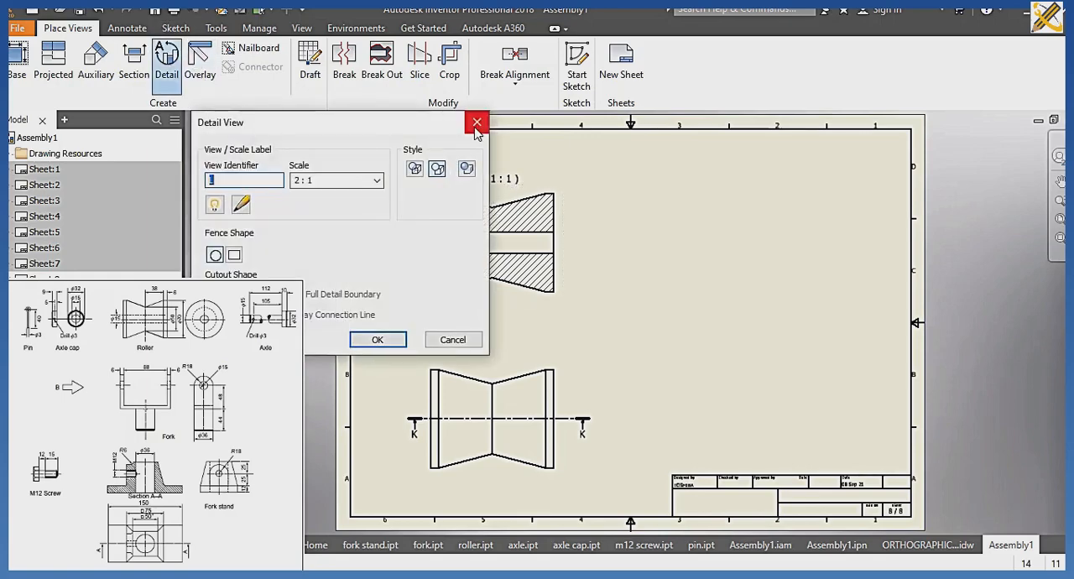
pyautogui.click(476, 122)
# Create a second section view, cut vertically through the narrow middle of roller section K-K, and place it to the right.
pyautogui.click(147, 74)
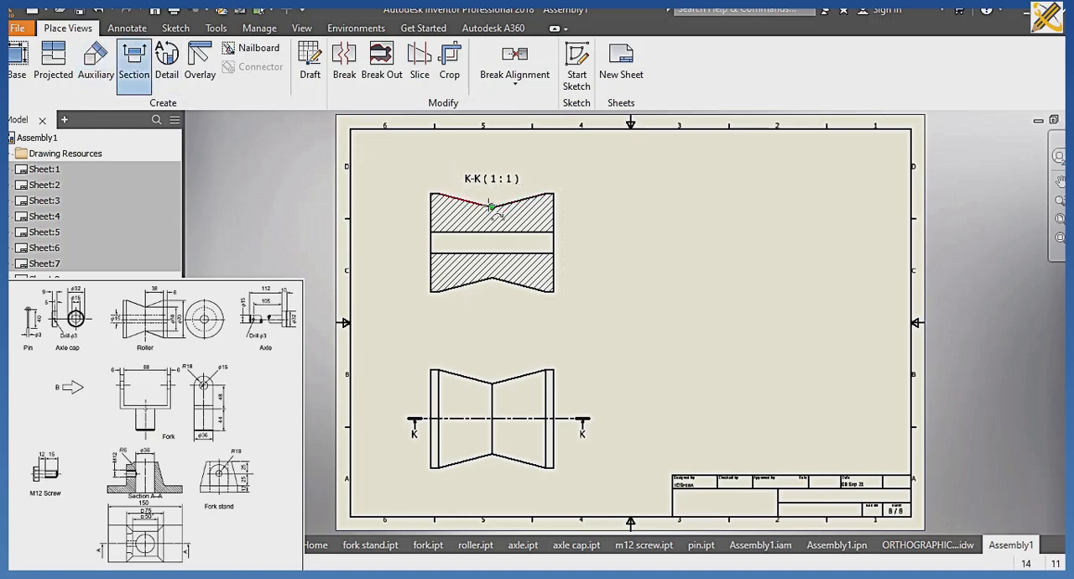
pyautogui.click(492, 179)
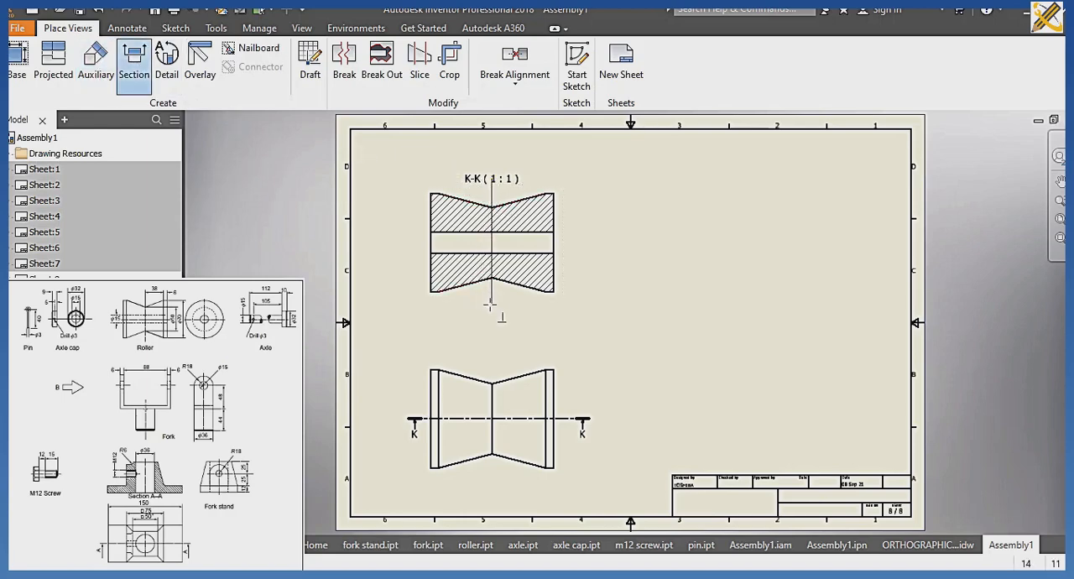
pyautogui.click(492, 303)
pyautogui.rightClick(529, 304)
pyautogui.click(615, 303)
pyautogui.click(756, 261)
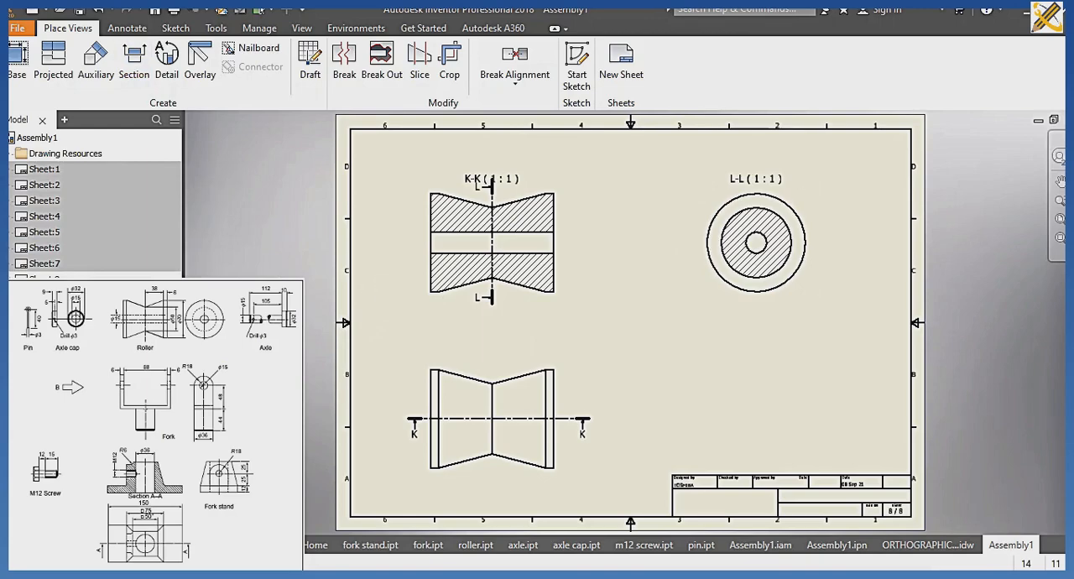
# Save the drawing as SECTIONAL VIEW in the CABLE ROLLER folder as an Inventor drawing file (*.idw).
pyautogui.hotkey('ctrl', 's')
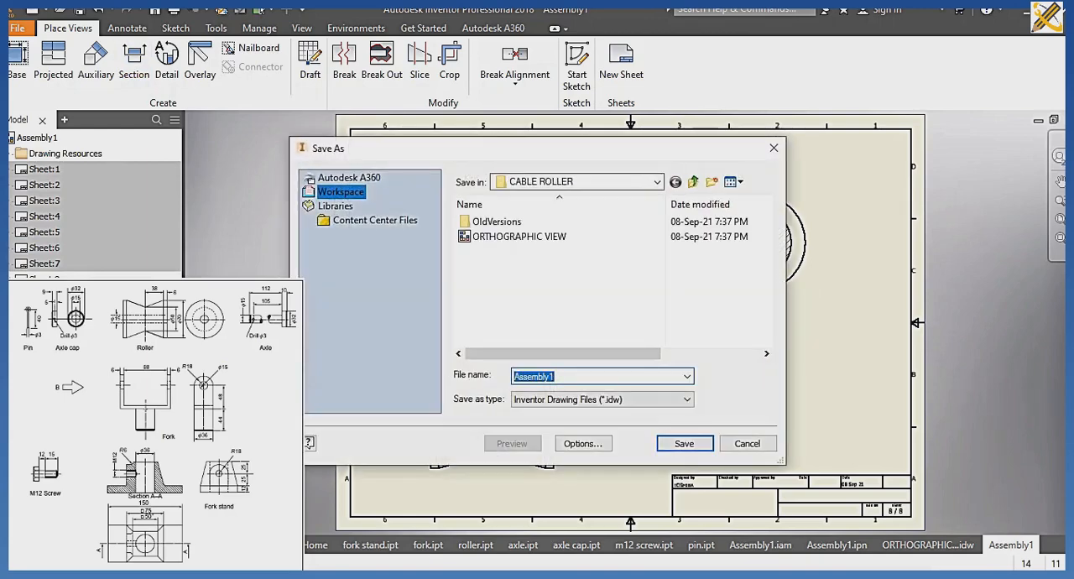
pyautogui.write('SECTIONAL VIEW')
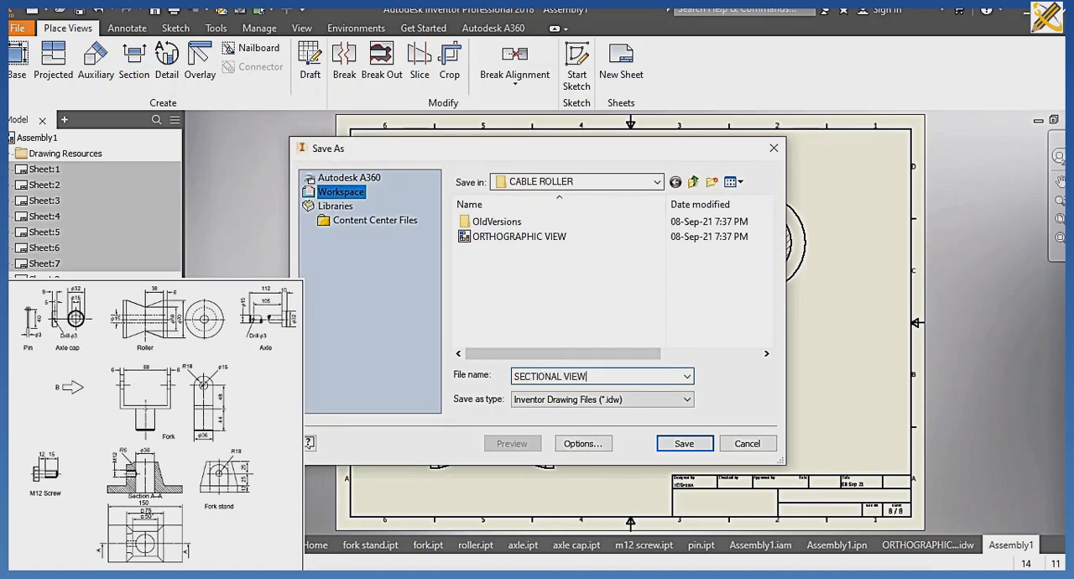
pyautogui.press('Return')
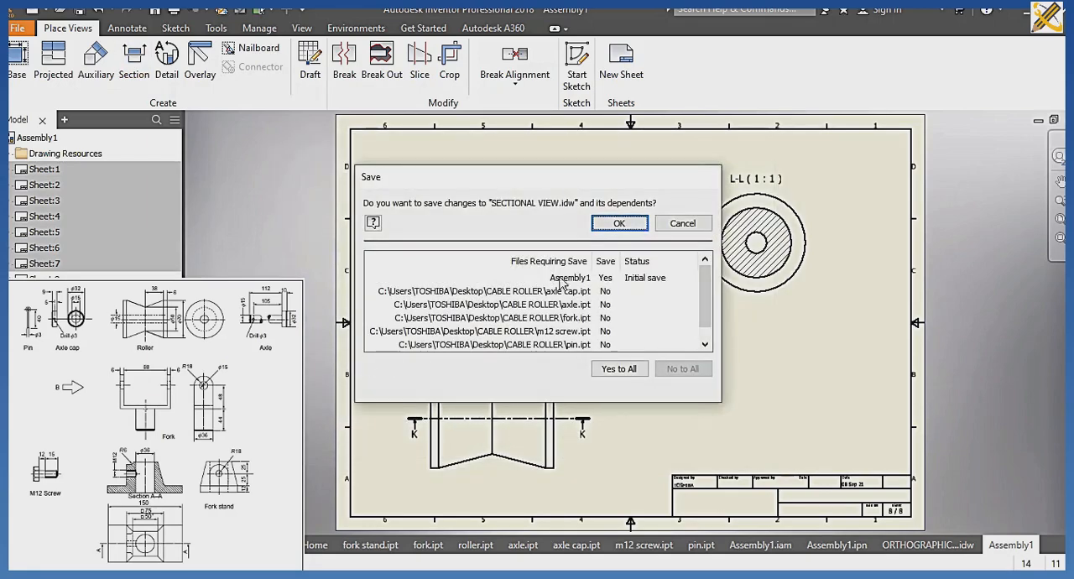
pyautogui.click(618, 223)
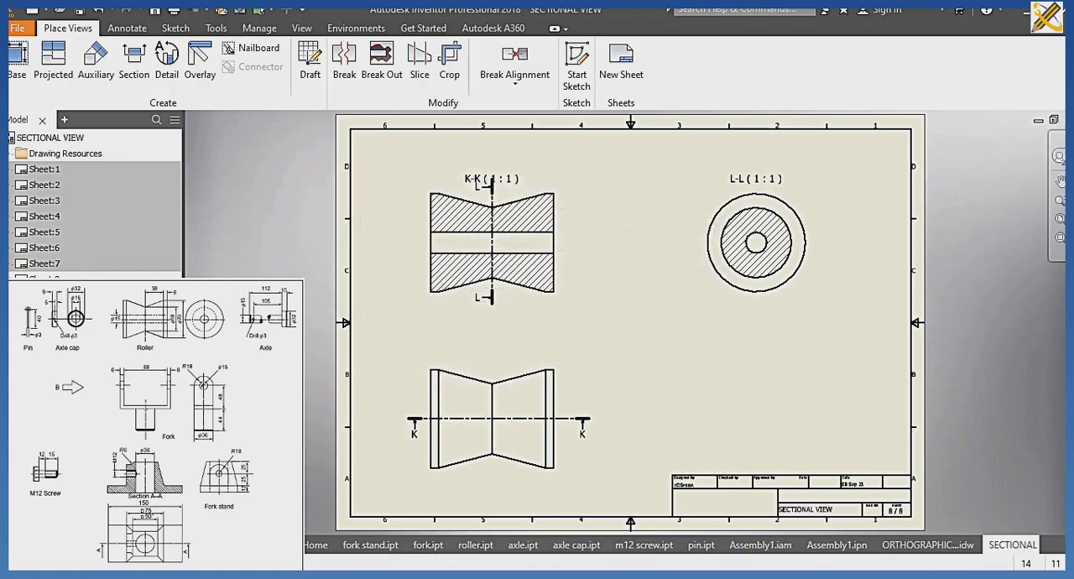
# Activate Sheet:1 with the assembly sections, followed by Sheet:5 with the fork section, to review their views.
pyautogui.doubleClick(44, 172)
pyautogui.rightClick(46, 180)
pyautogui.click(101, 239)
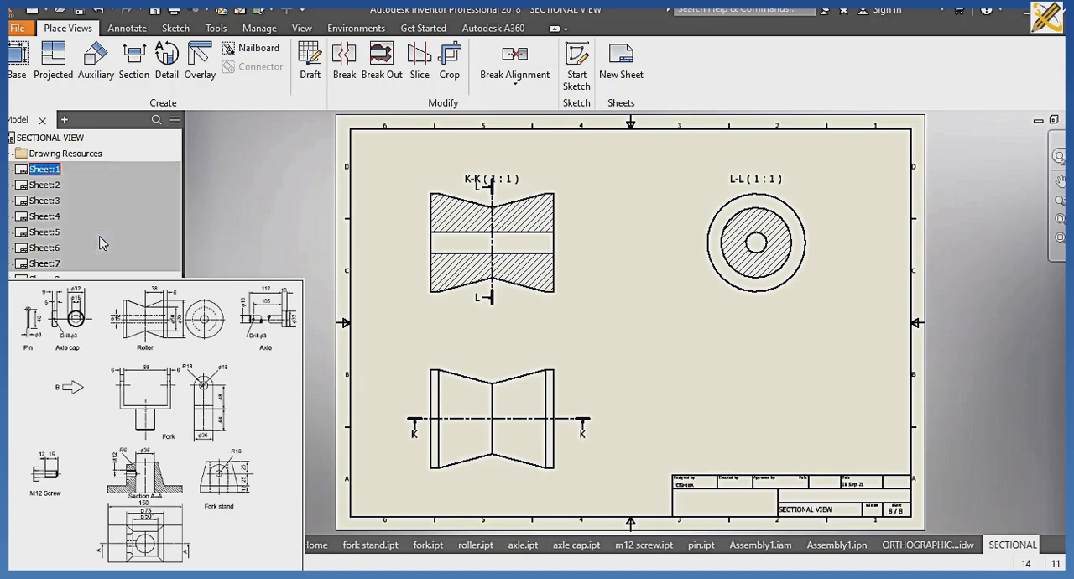
pyautogui.doubleClick(46, 233)
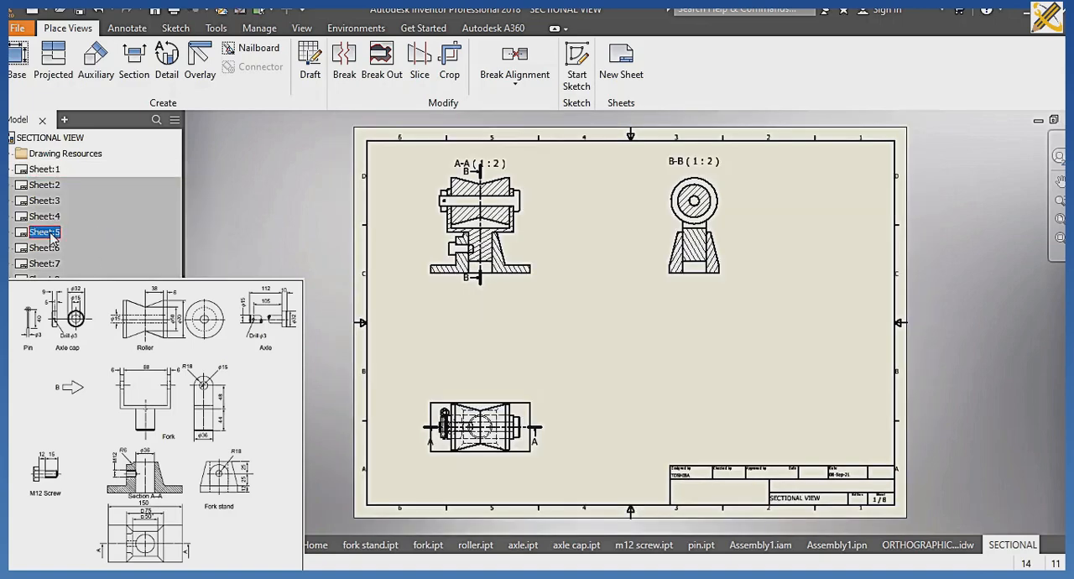
pyautogui.rightClick(50, 233)
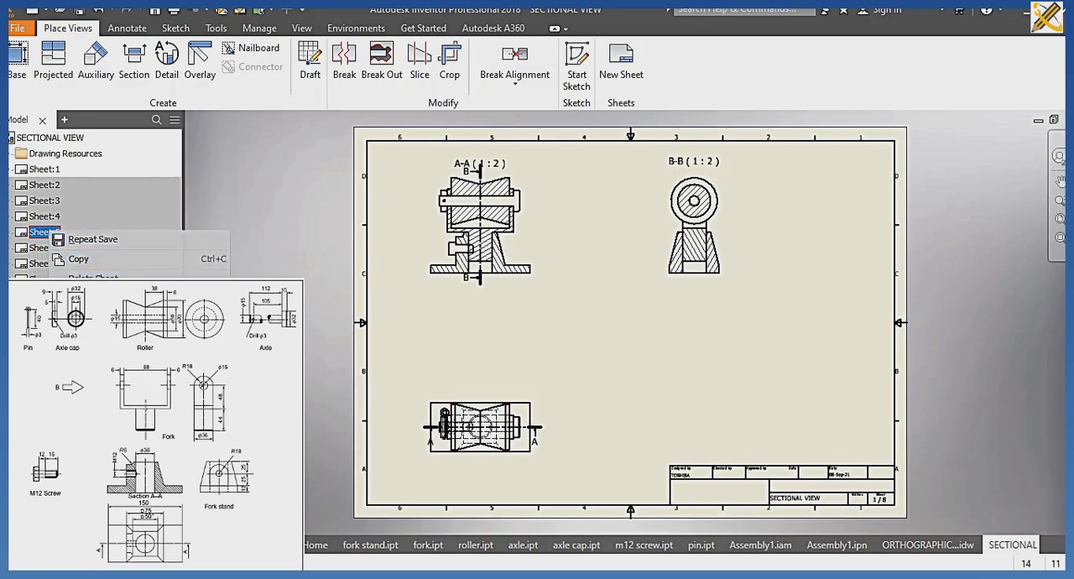
pyautogui.click(102, 295)
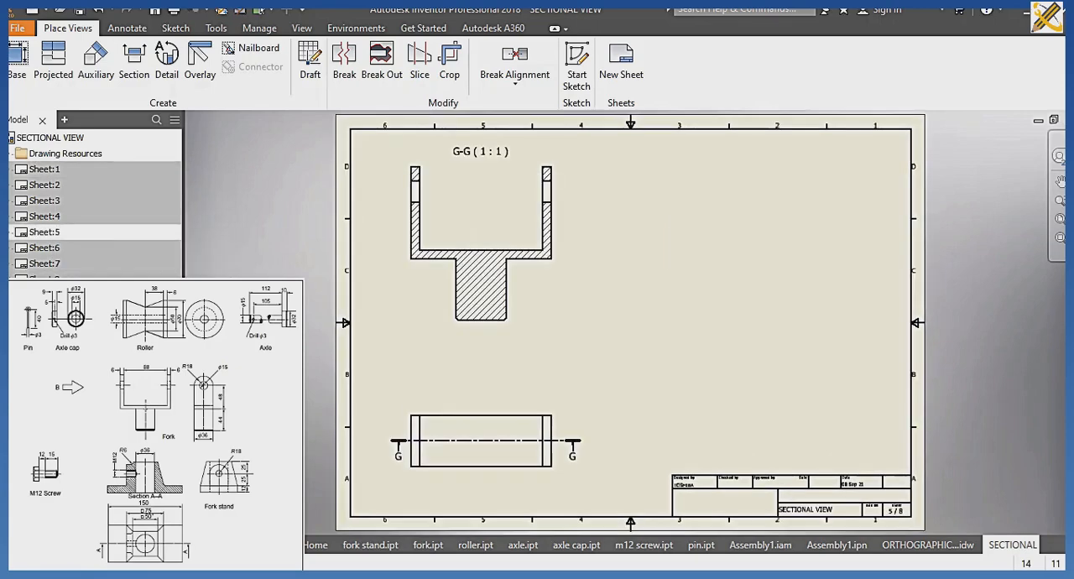